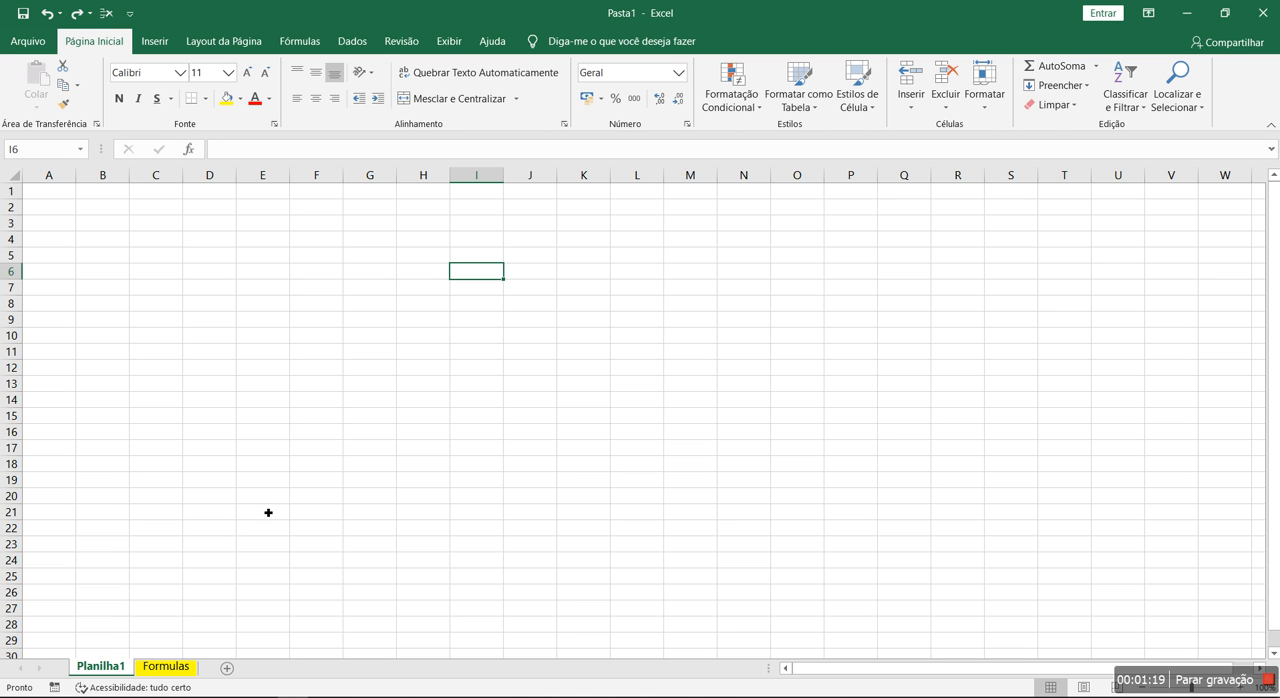
# - Open the Formulas sheet and look over the list of function names in cells A1:A16
pyautogui.click(166, 666)
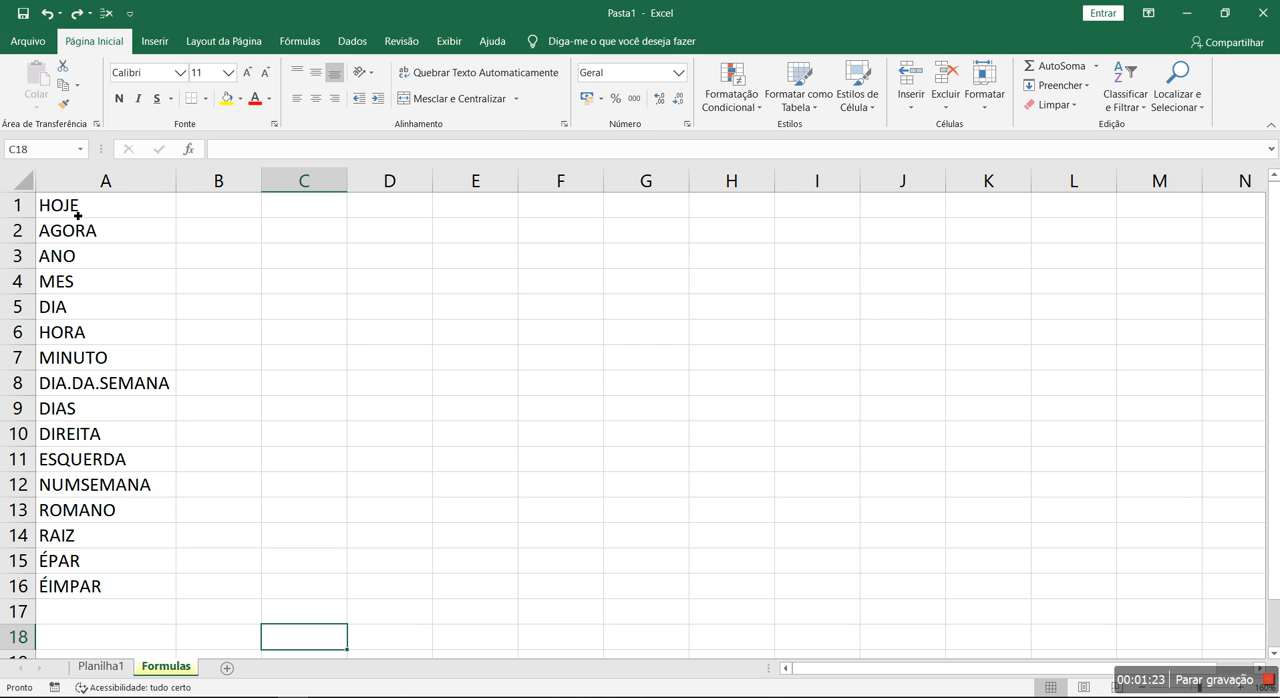
pyautogui.moveTo(109, 214); pyautogui.dragTo(112, 594)
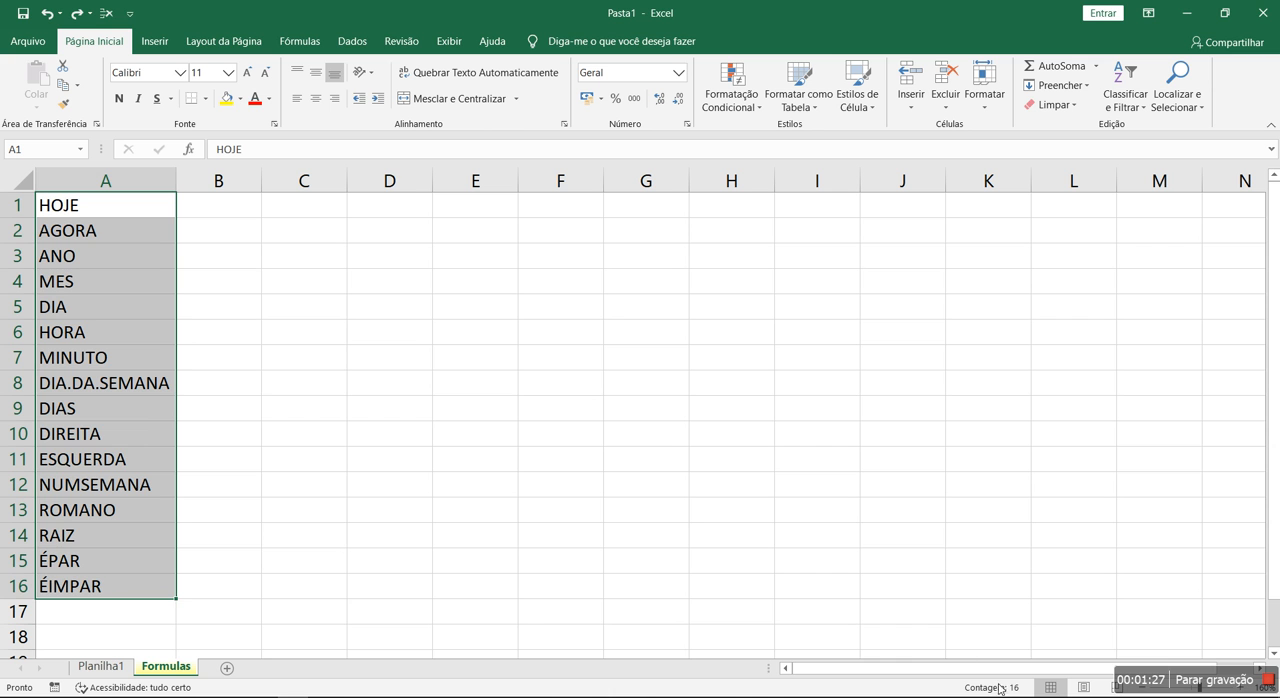
pyautogui.click(362, 409)
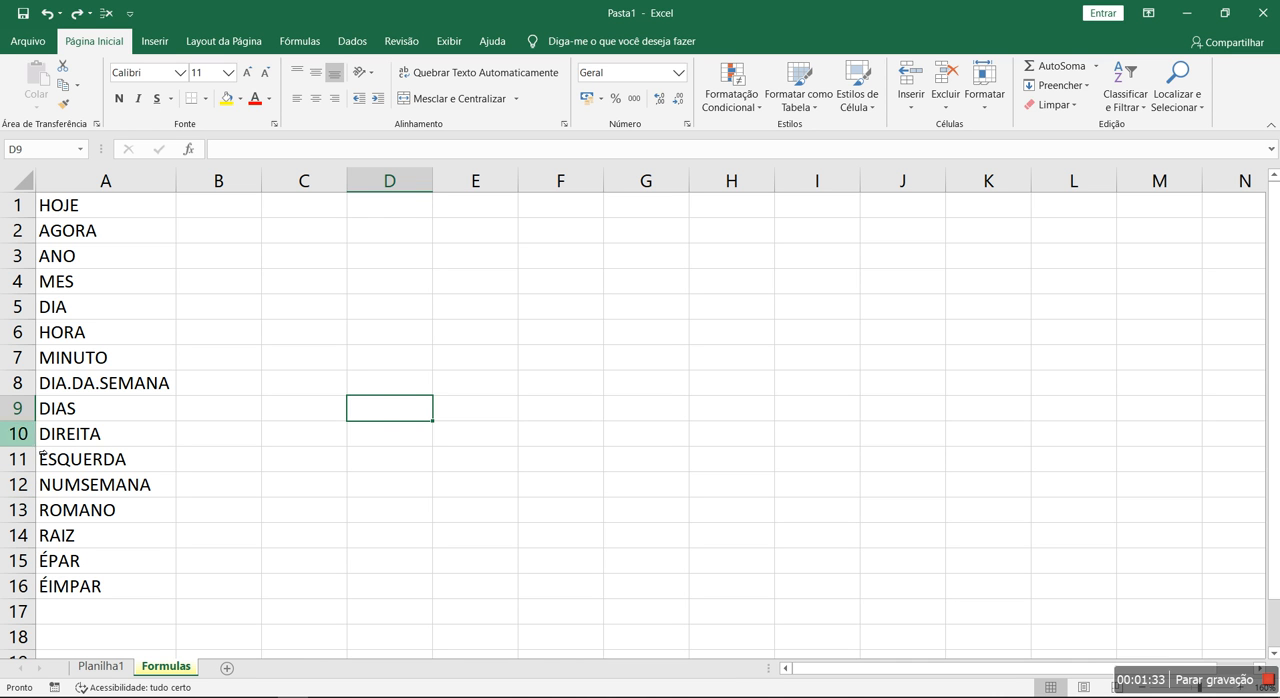
pyautogui.click(373, 357)
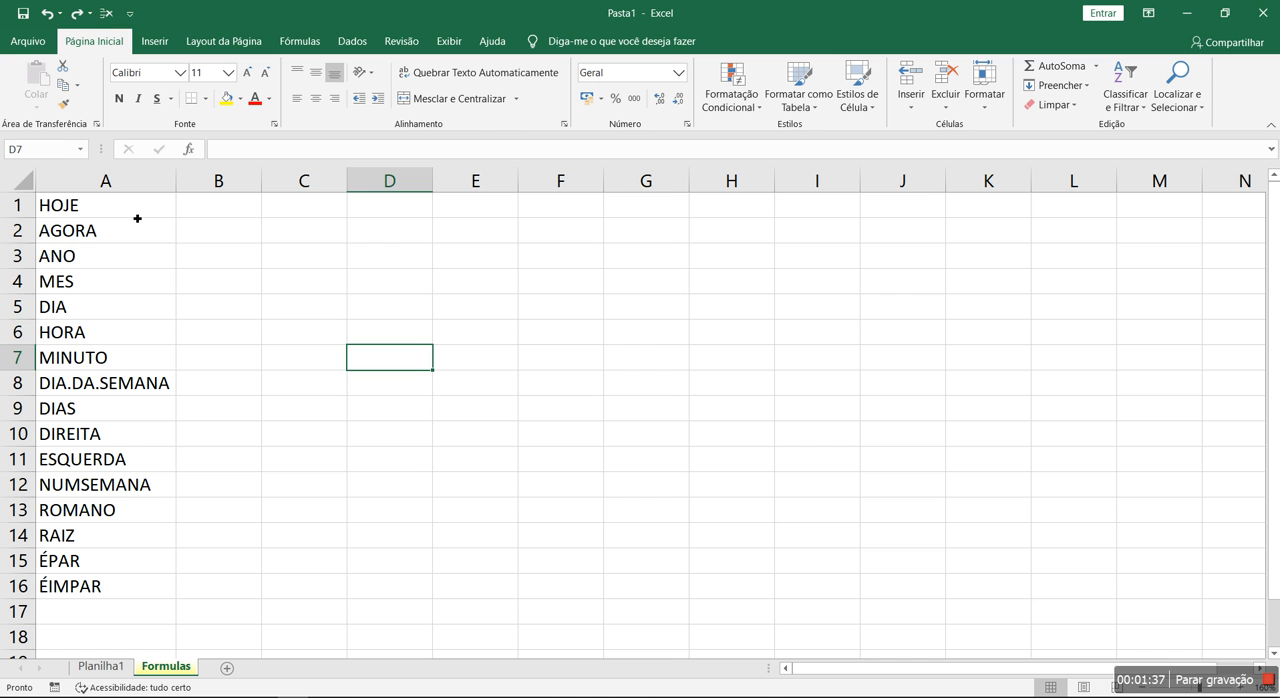
pyautogui.moveTo(141, 211); pyautogui.dragTo(134, 589)
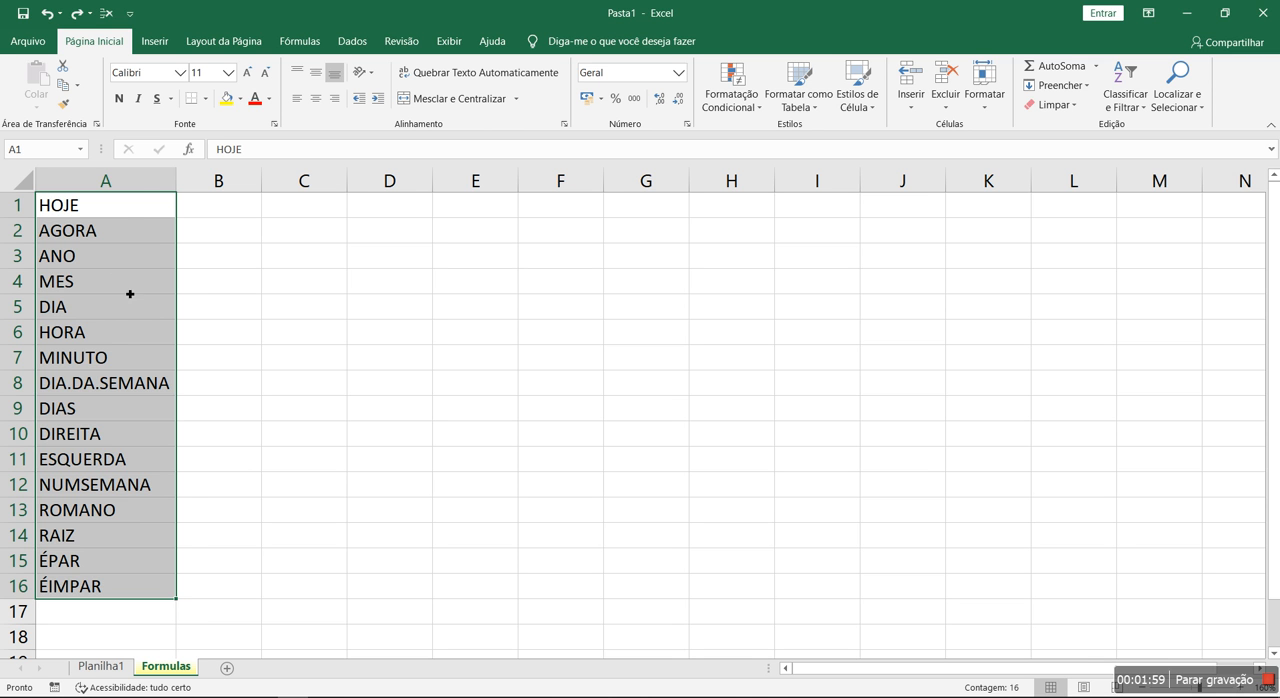
pyautogui.click(124, 213)
pyautogui.click(118, 231)
pyautogui.click(112, 256)
pyautogui.click(107, 284)
pyautogui.click(103, 315)
pyautogui.click(115, 336)
pyautogui.click(212, 384)
pyautogui.click(347, 466)
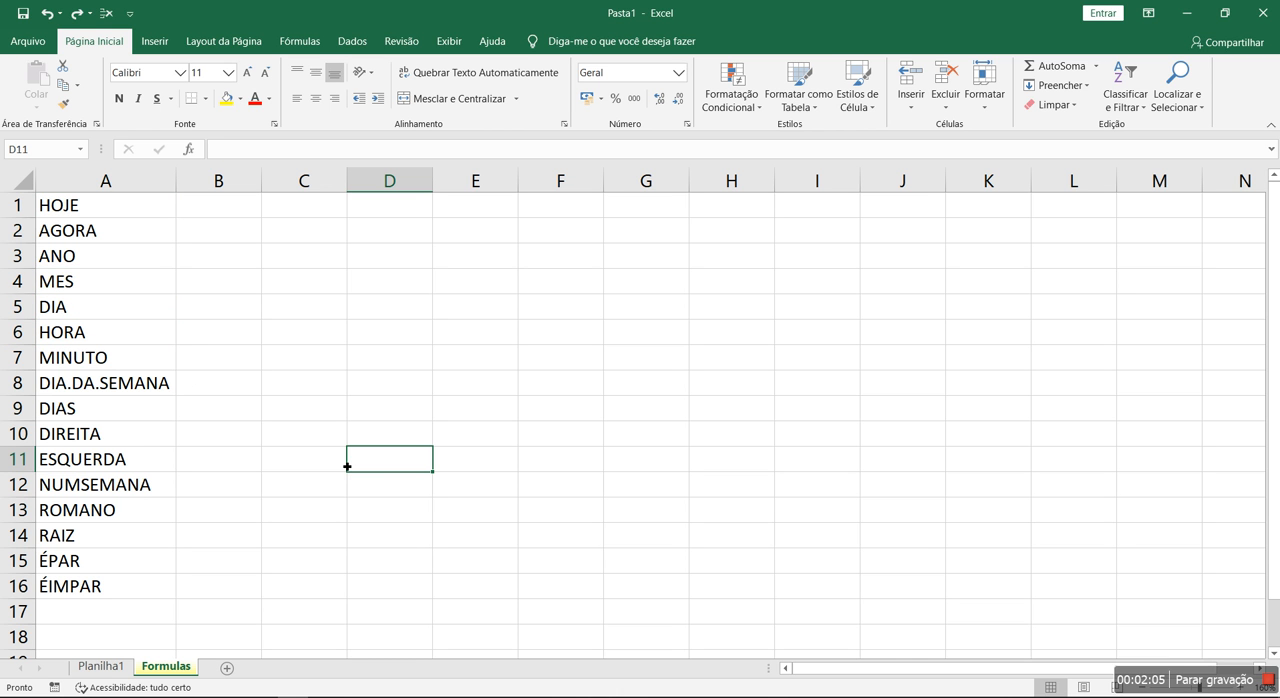
pyautogui.moveTo(140, 214); pyautogui.dragTo(124, 587)
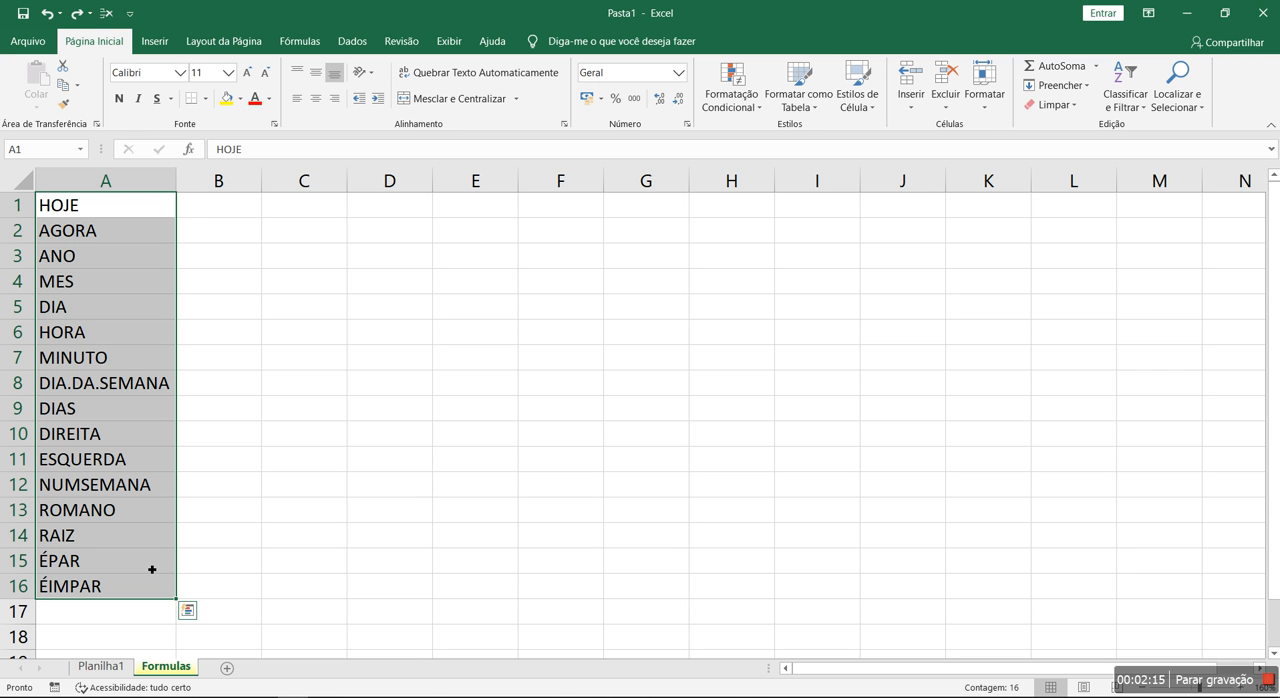
pyautogui.moveTo(129, 203); pyautogui.dragTo(906, 585)
pyautogui.click(431, 352)
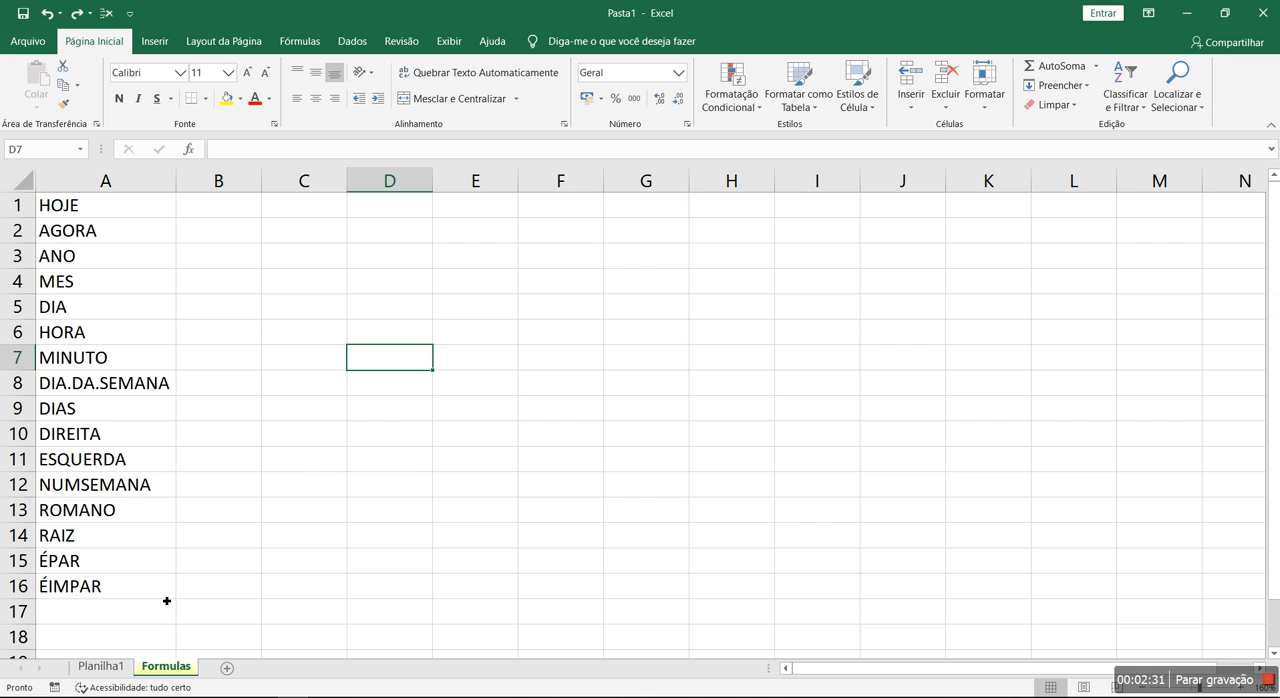
# - Fill the HOJE cell A1 on the Formulas sheet with light green
pyautogui.click(108, 666)
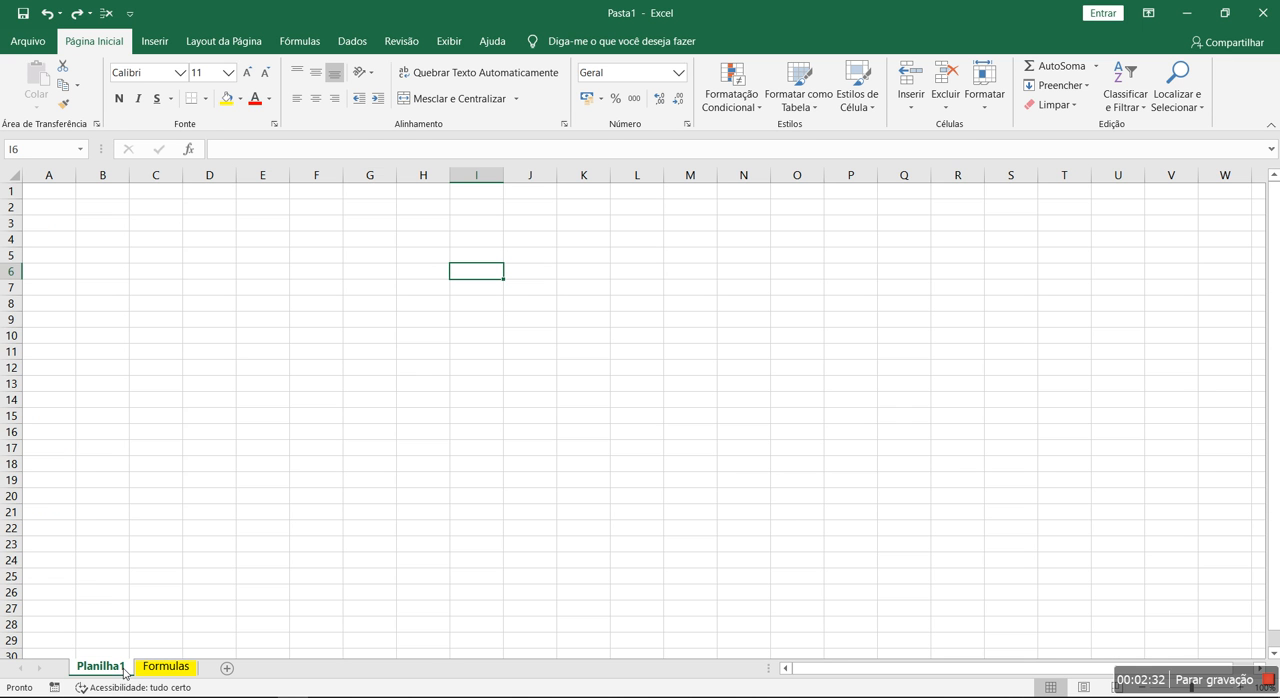
pyautogui.click(175, 670)
pyautogui.click(129, 206)
pyautogui.click(240, 99)
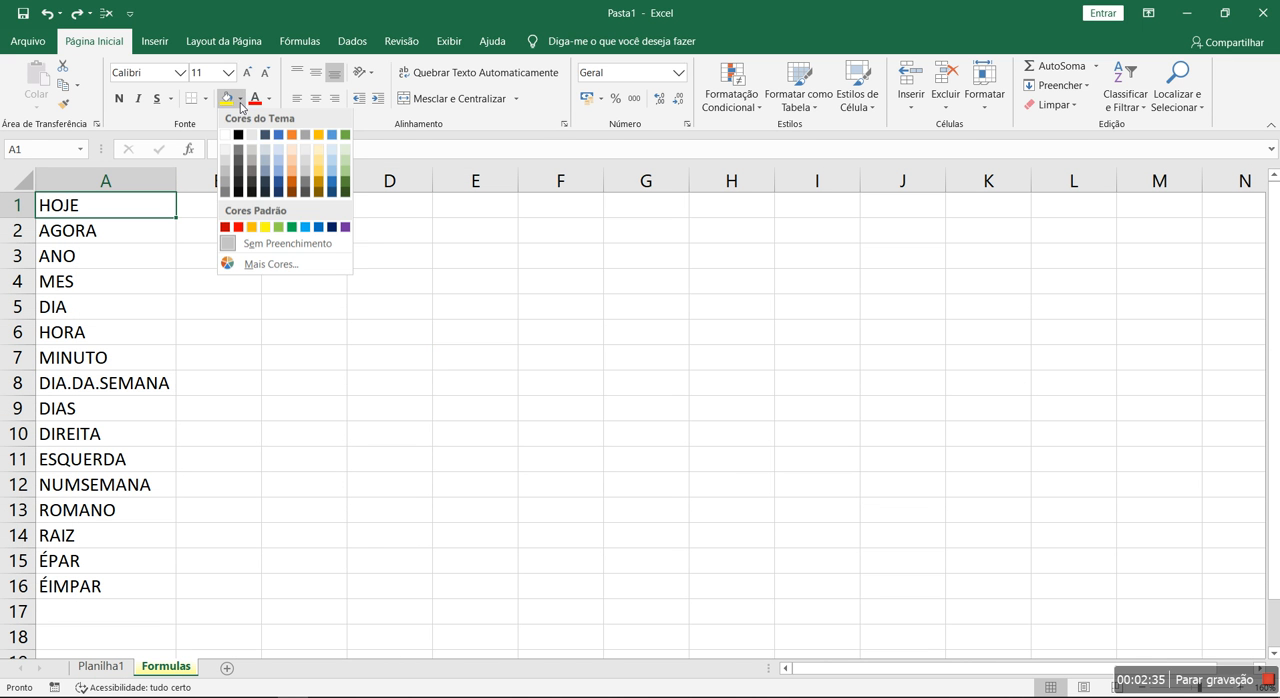
pyautogui.click(278, 227)
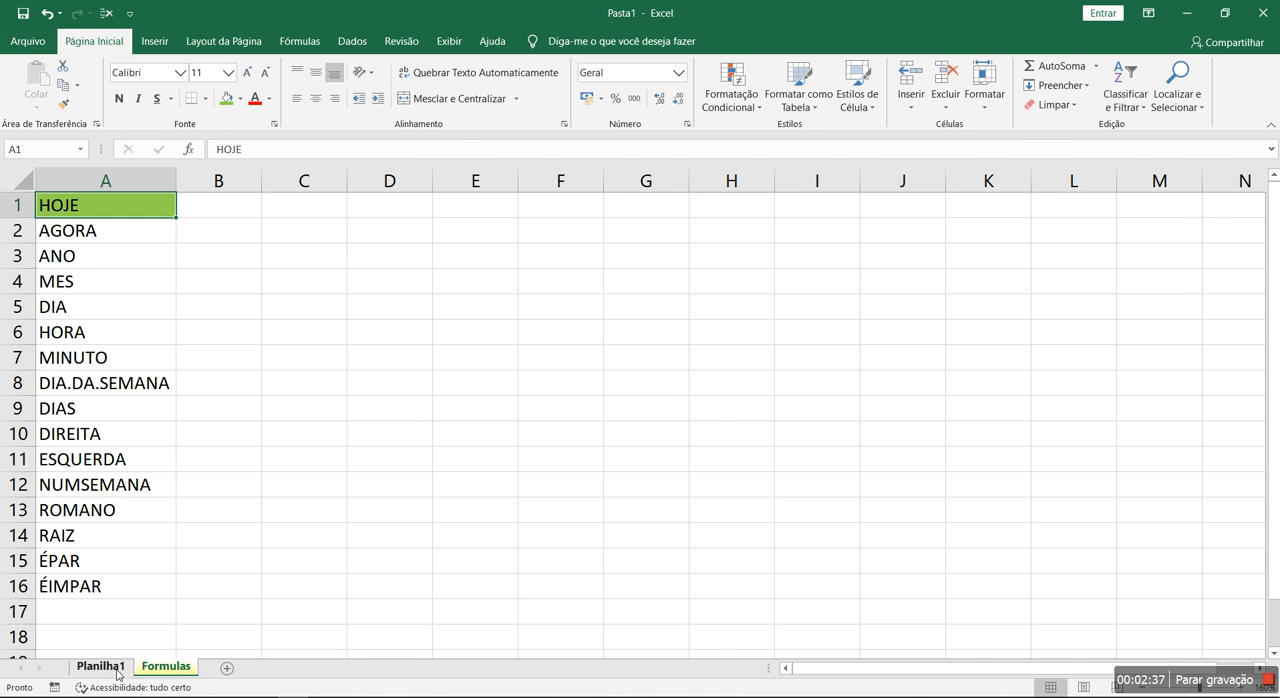
# - Switch to the Planilha1 sheet and widen column A, with cell A1 selected
pyautogui.click(118, 673)
pyautogui.click(70, 194)
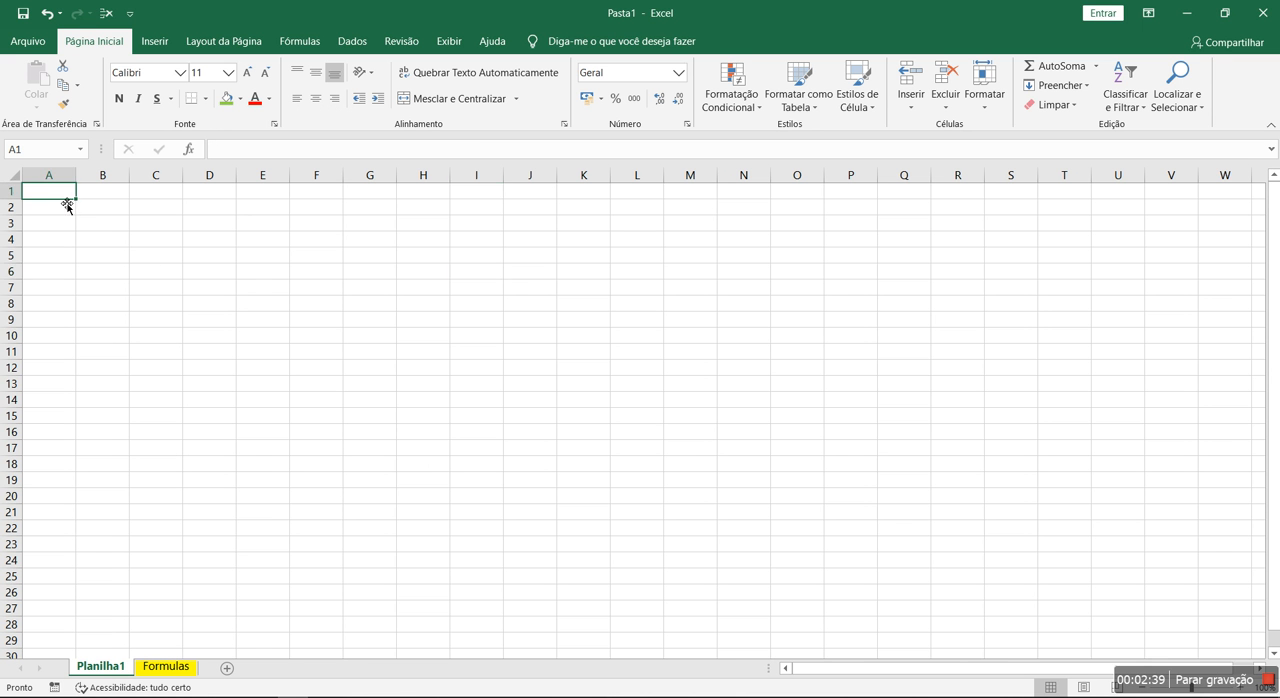
pyautogui.scroll(18, 67, 205)
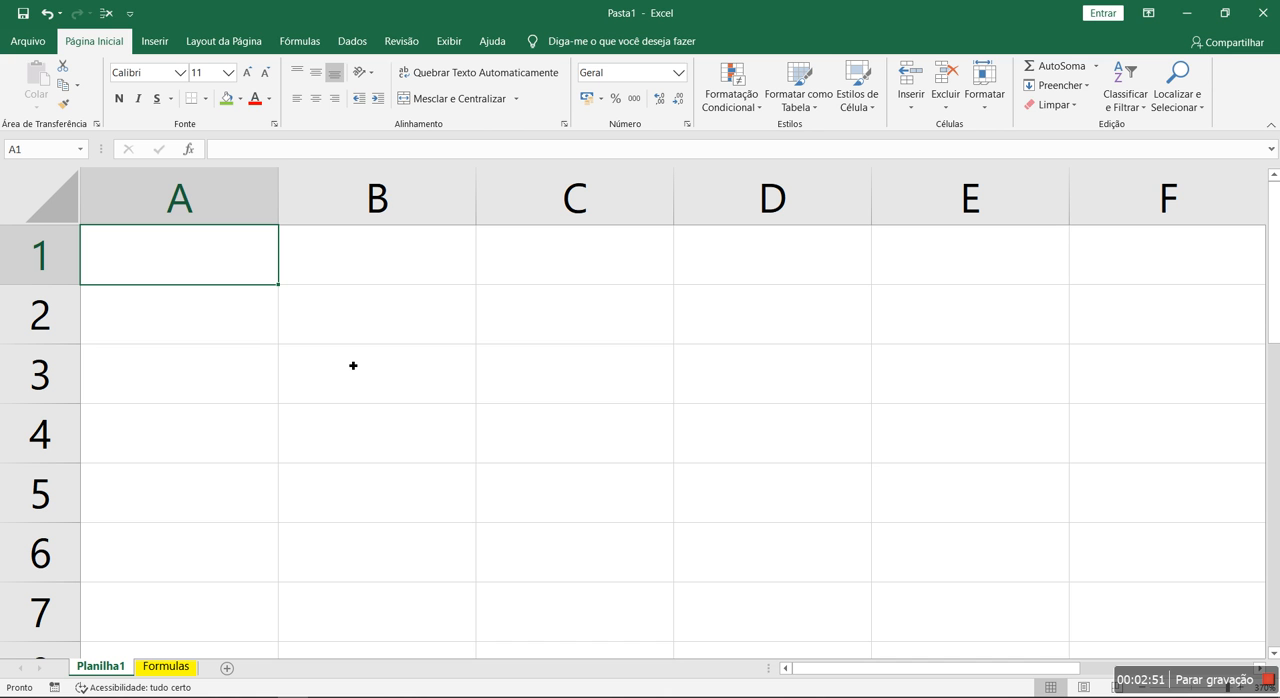
pyautogui.click(381, 322)
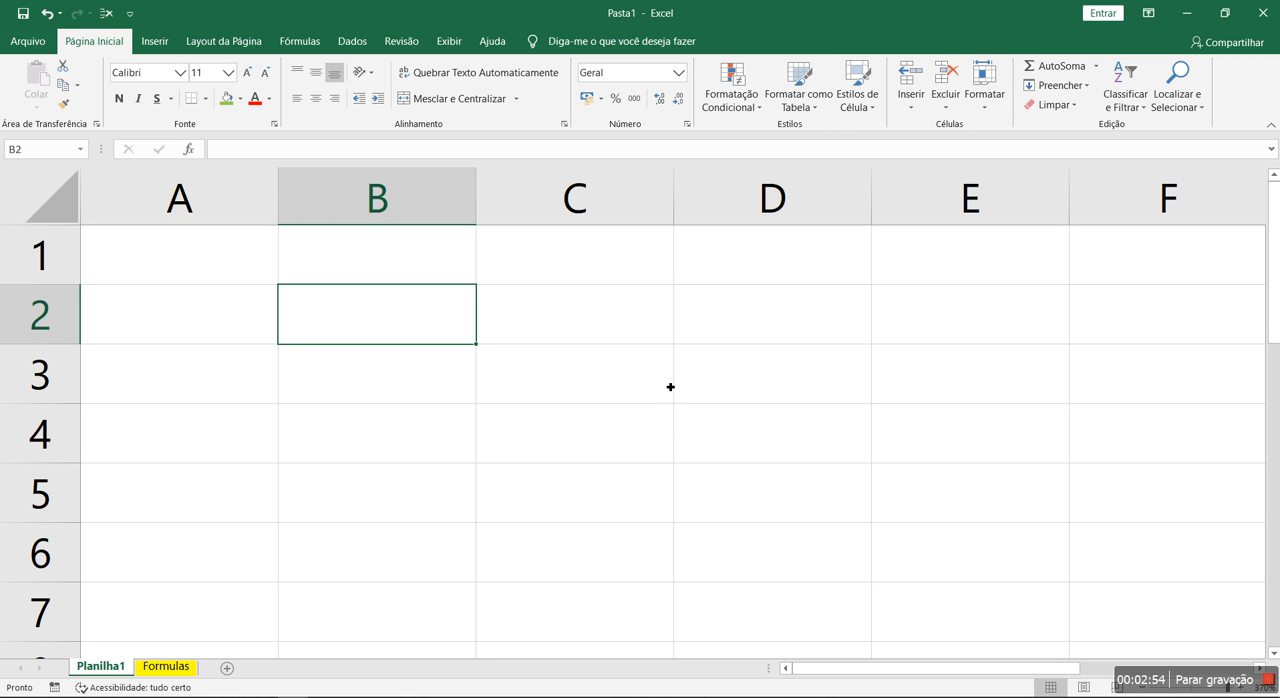
pyautogui.click(222, 279)
pyautogui.moveTo(279, 198); pyautogui.dragTo(422, 202)
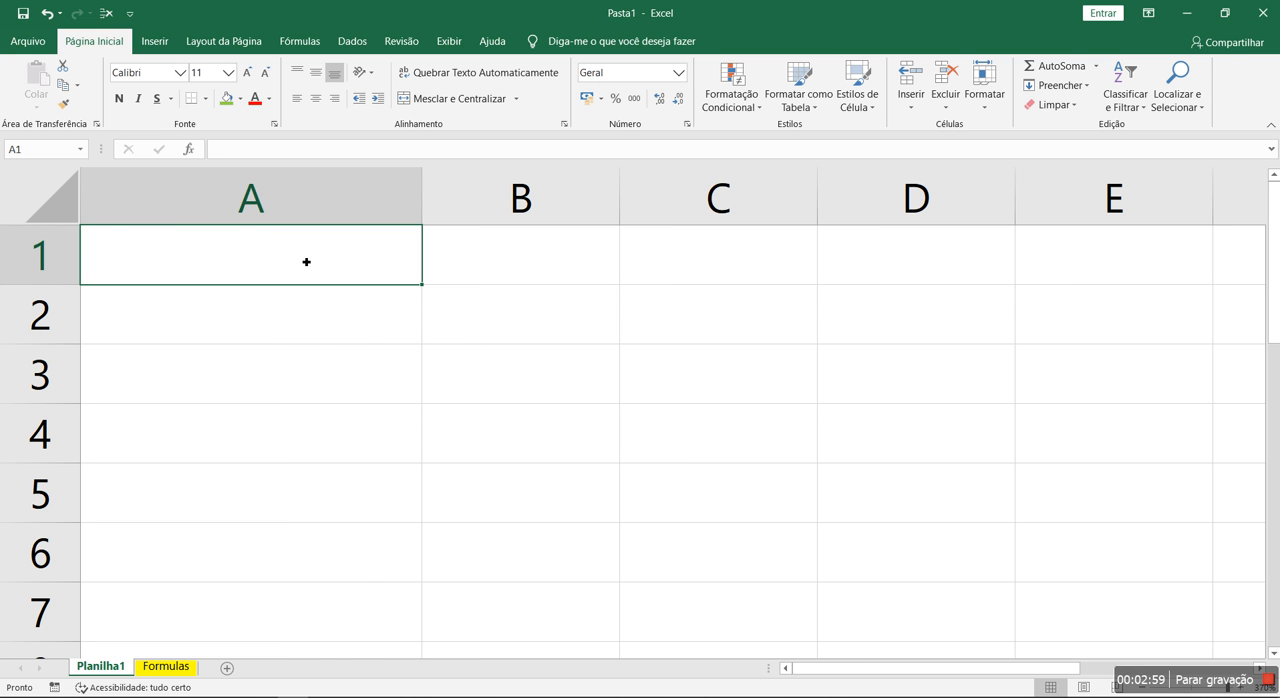
# - Enter the formula =HOJE() in cell A1 and center the cell horizontally
pyautogui.write('=HOJE')
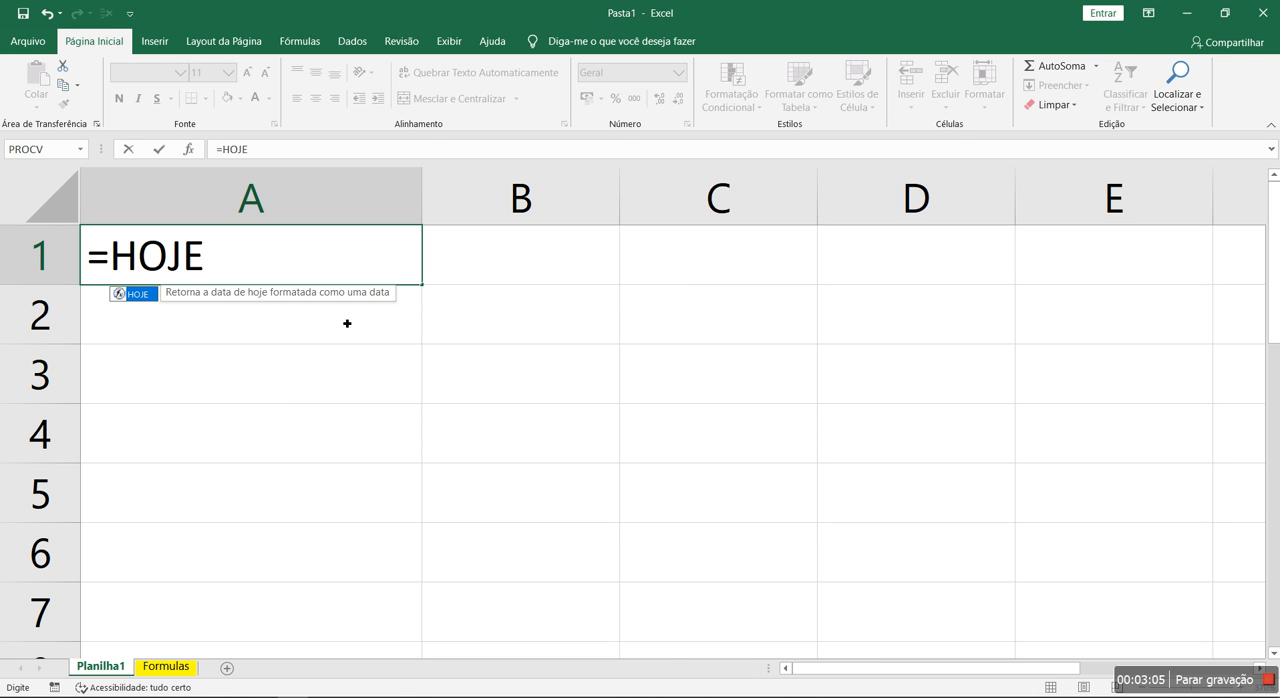
pyautogui.write('(')
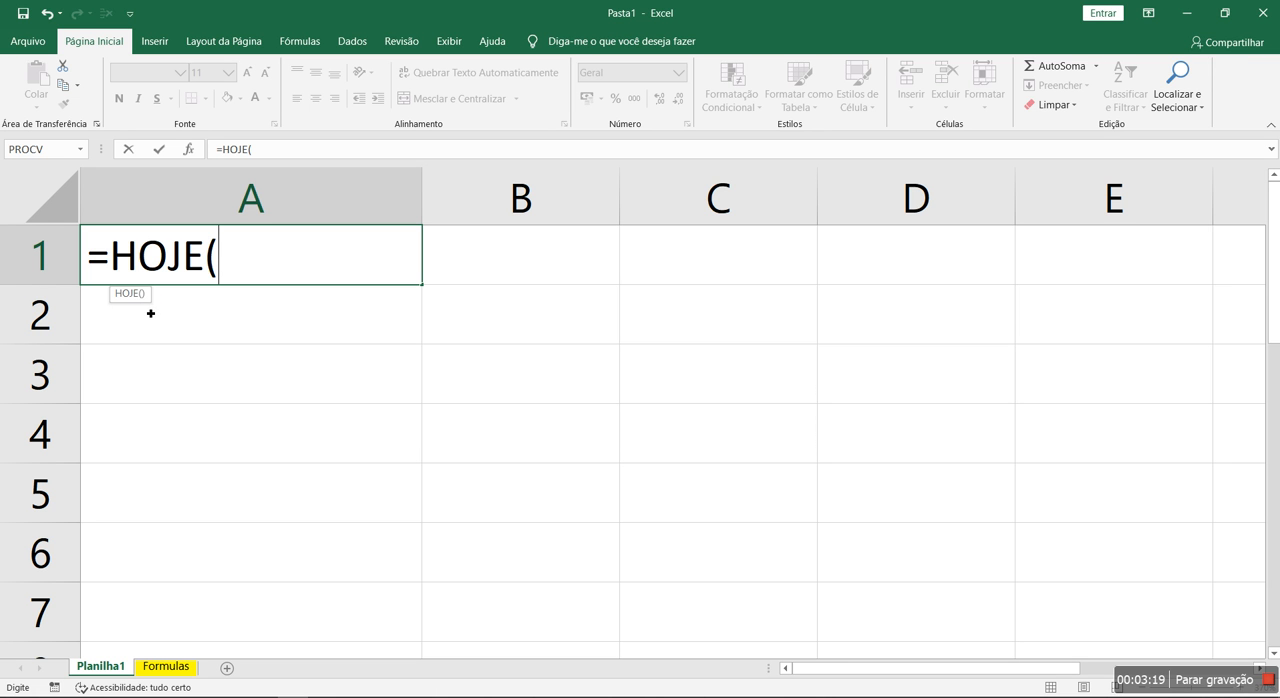
pyautogui.click(871, 491)
pyautogui.click(654, 323)
pyautogui.press('BackSpace')
pyautogui.press('BackSpace')
pyautogui.write(')')
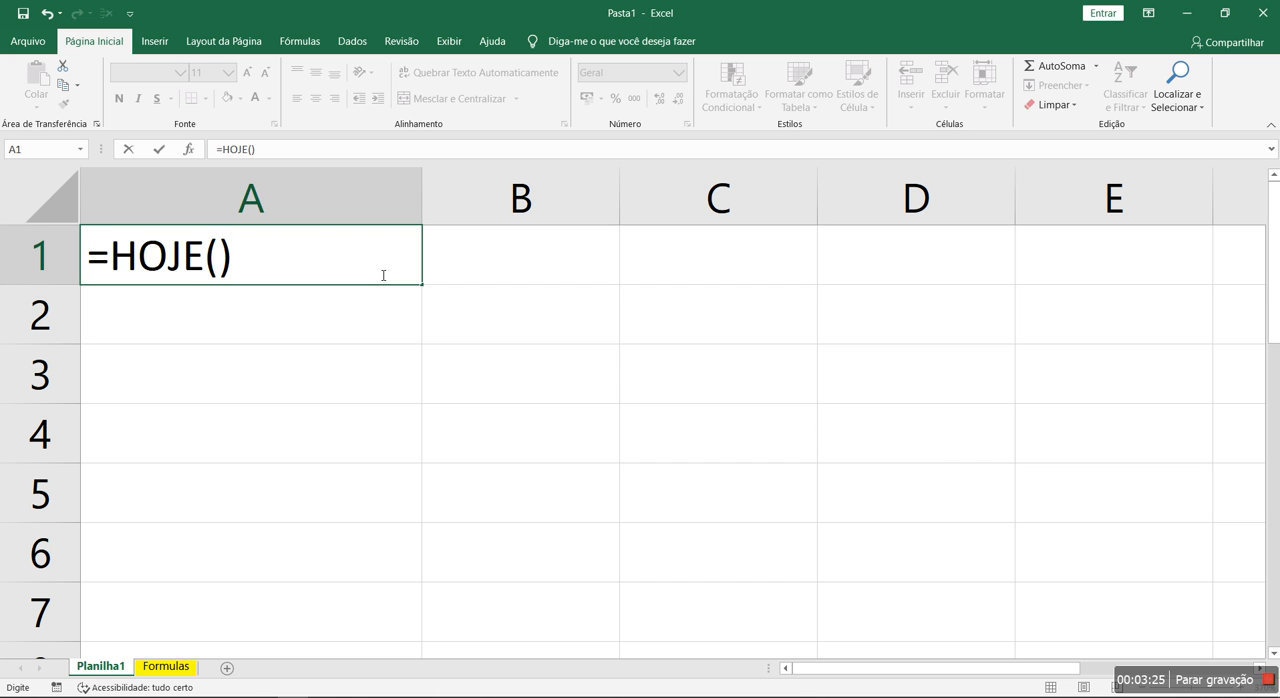
pyautogui.press('Return')
pyautogui.click(381, 270)
pyautogui.click(315, 98)
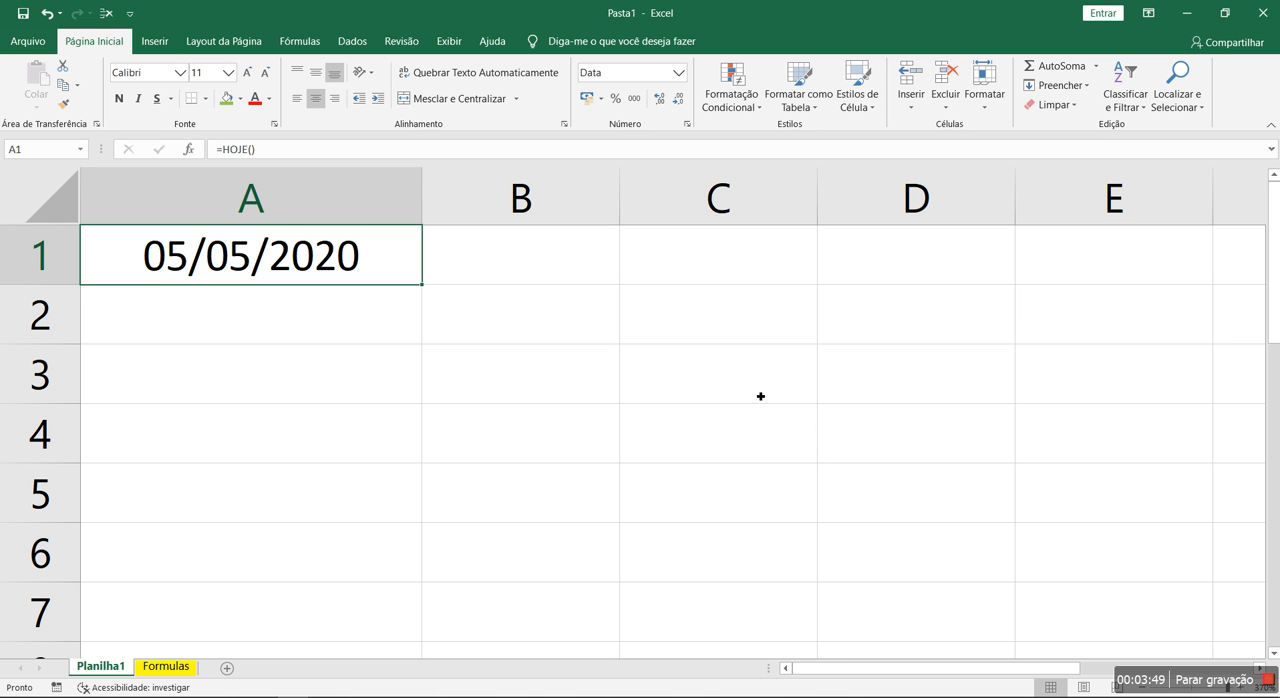
# - Enter the date 01/05 in C2 and extend it as a daily series across to G2
pyautogui.click(745, 325)
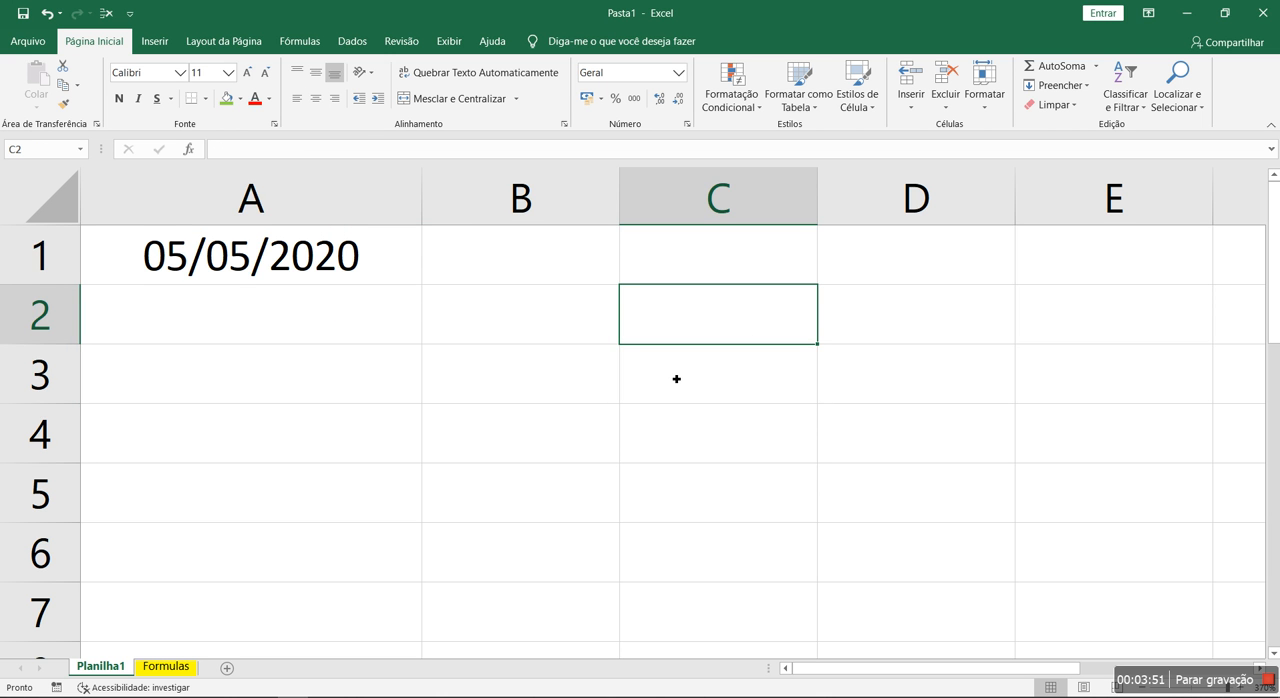
pyautogui.scroll(-5, 606, 373)
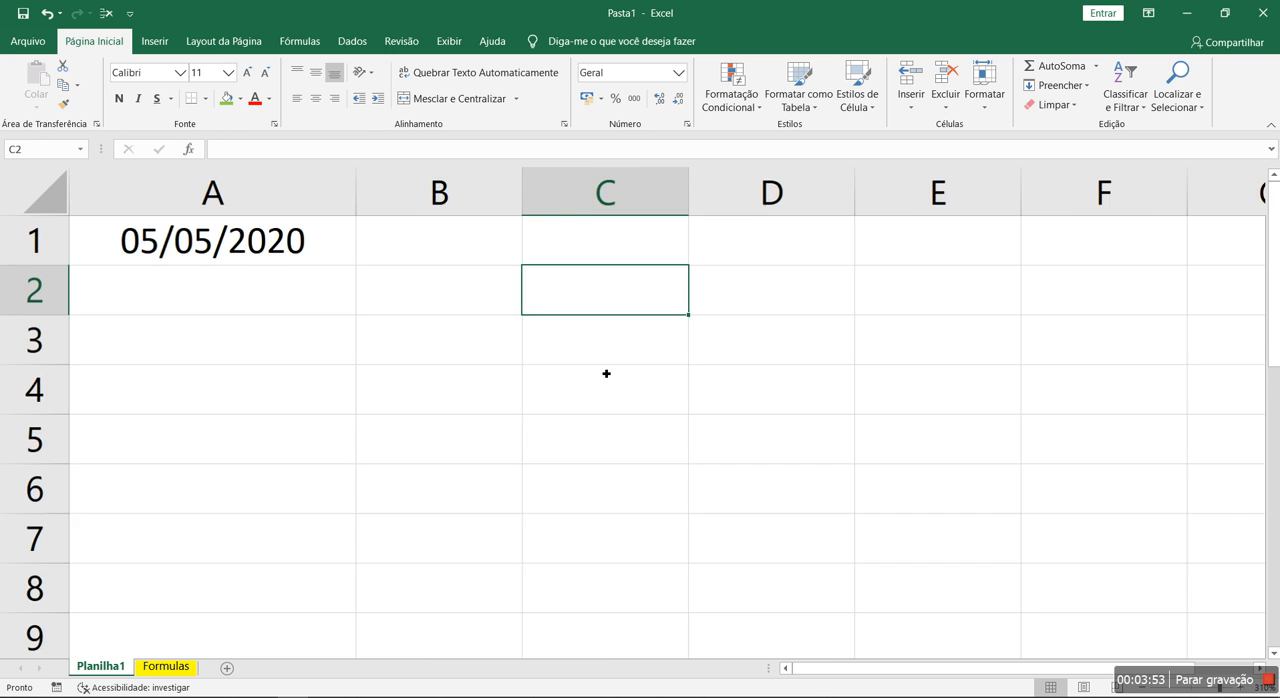
pyautogui.write('01/05')
pyautogui.press('Return')
pyautogui.click(579, 283)
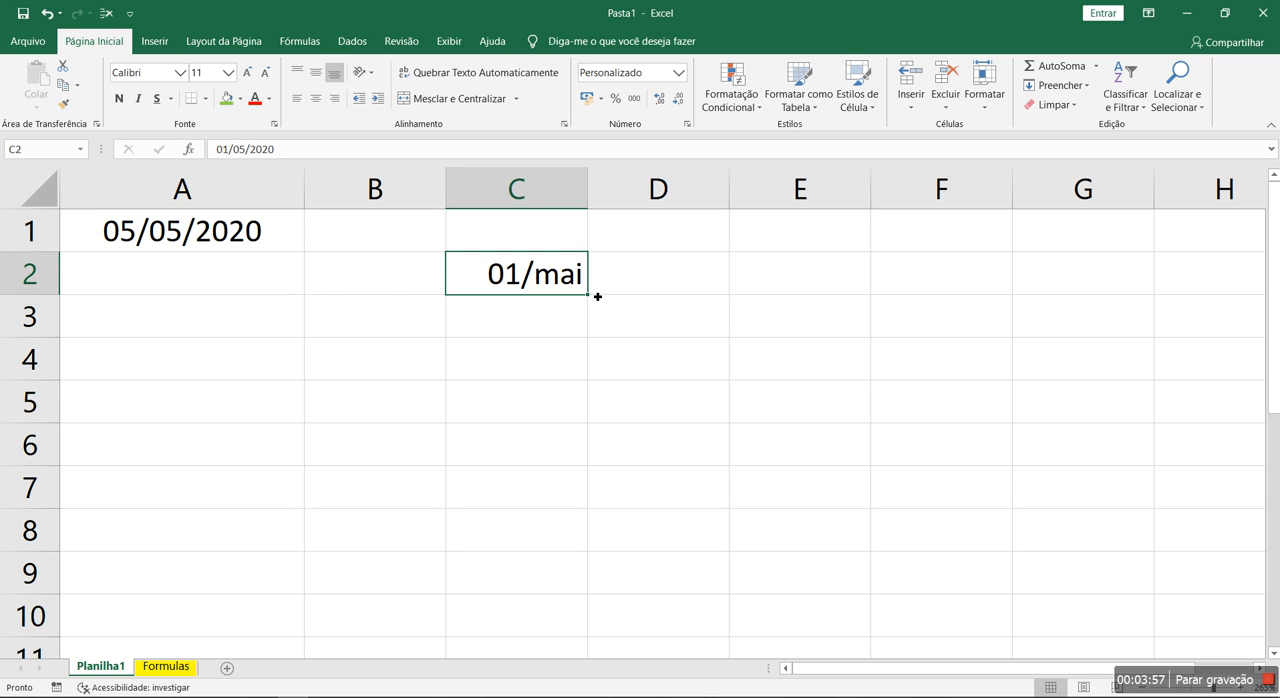
pyautogui.moveTo(591, 294); pyautogui.dragTo(1150, 300)
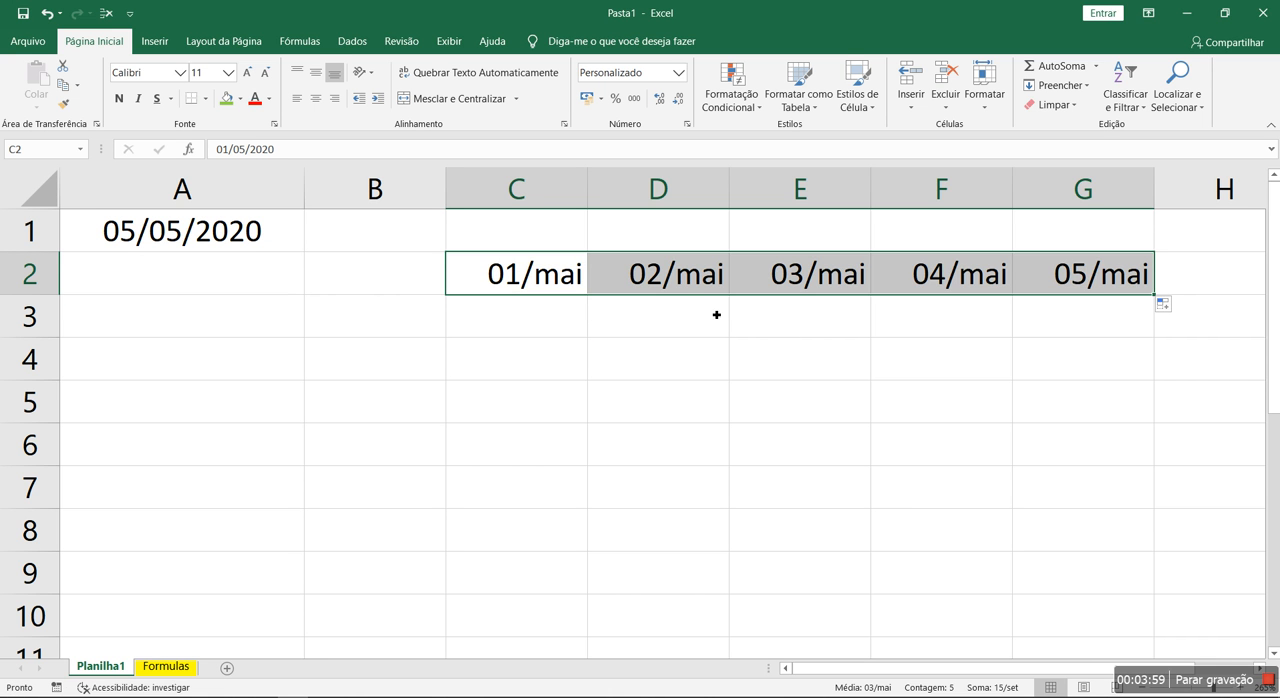
# - Enter the value 1 in each of the cells C3:C5 below the 01/mai date
pyautogui.moveTo(546, 317); pyautogui.dragTo(547, 445)
pyautogui.click(531, 376)
pyautogui.click(532, 412)
pyautogui.click(540, 330)
pyautogui.write('1 1 1')
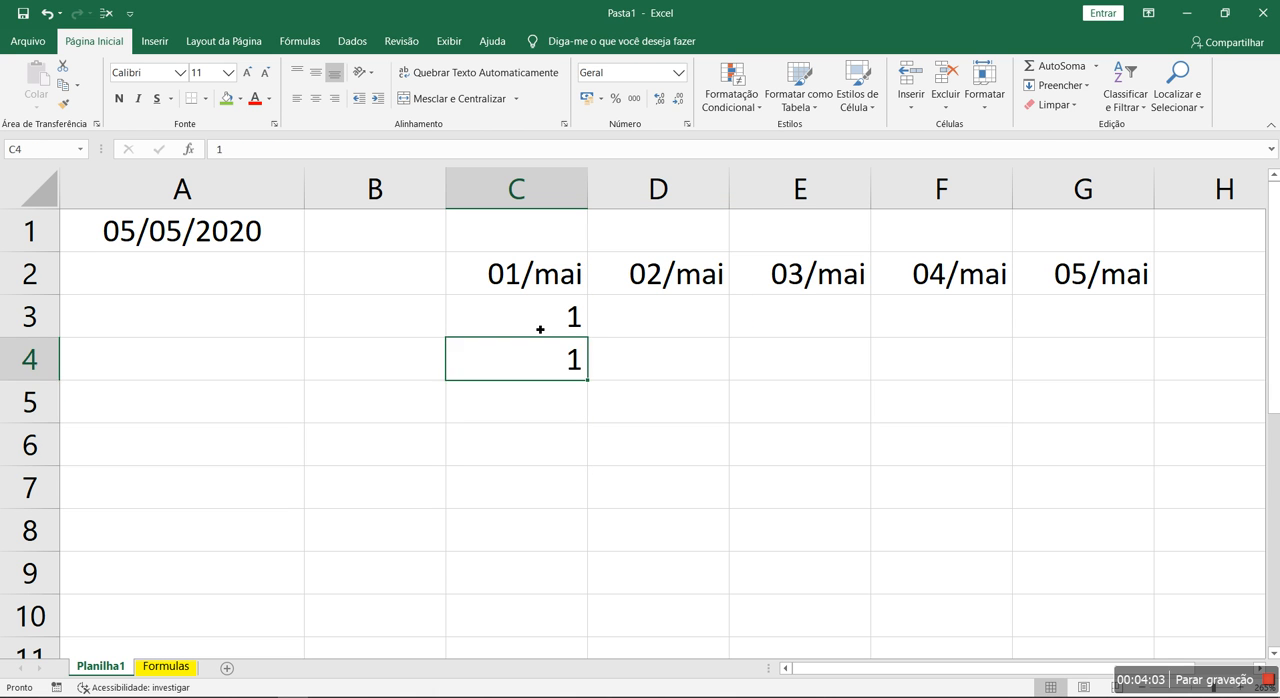
# - Enter 1, 2 and 1 in cells D3:D5 below the 02/mai date
pyautogui.press('Right')
pyautogui.press('Up')
pyautogui.press('Up')
pyautogui.press('Up')
pyautogui.write('1 2')
pyautogui.press('Return')
pyautogui.write('1')
# - Enter 1, 4 and 1 in cells E3:E5 below the 03/mai date
pyautogui.press('Right')
pyautogui.press('Up')
pyautogui.press('Up')
pyautogui.press('Up')
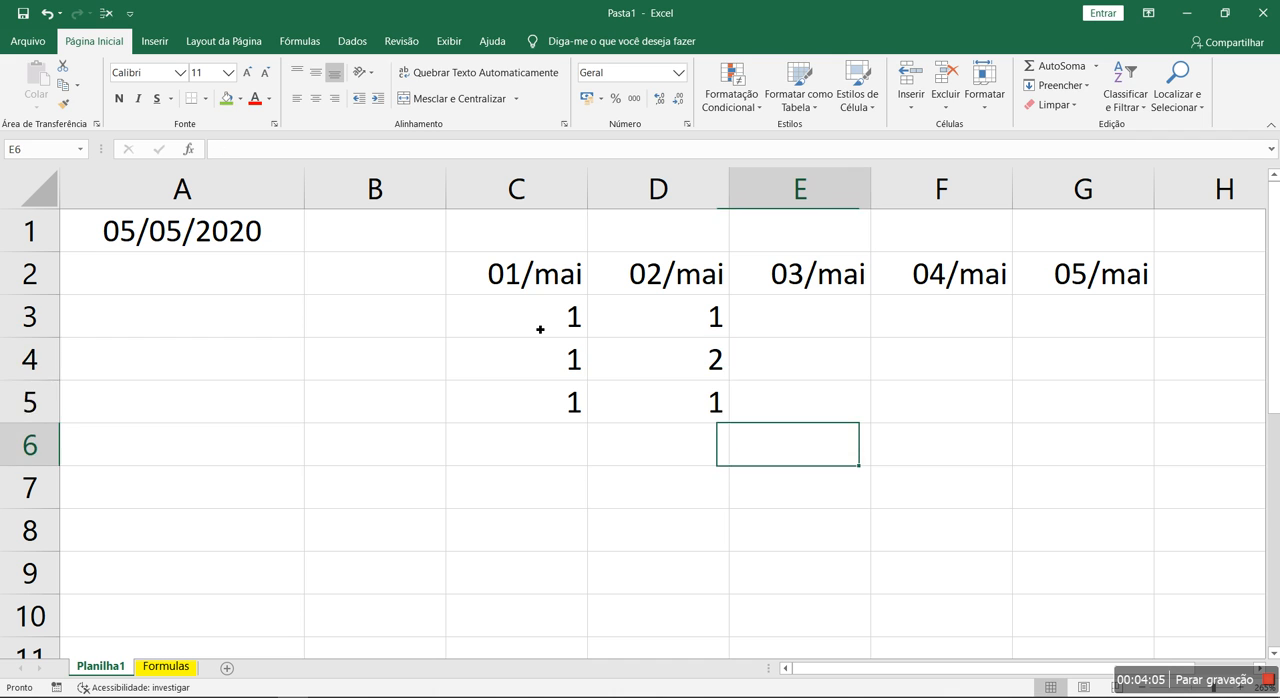
pyautogui.write('1 4 1')
pyautogui.press('Return')
# - Enter the value 2 in each of the cells F3:F5 below the 04/mai date
pyautogui.press('Right')
pyautogui.press('Up')
pyautogui.press('Up')
pyautogui.press('Up')
pyautogui.write('2 2 2')
# - Enter the value 2 in each of the cells G3:G5 below the 05/mai date
pyautogui.press('Right')
pyautogui.press('Up')
pyautogui.press('Up')
pyautogui.press('Up')
pyautogui.write('2 2 2')
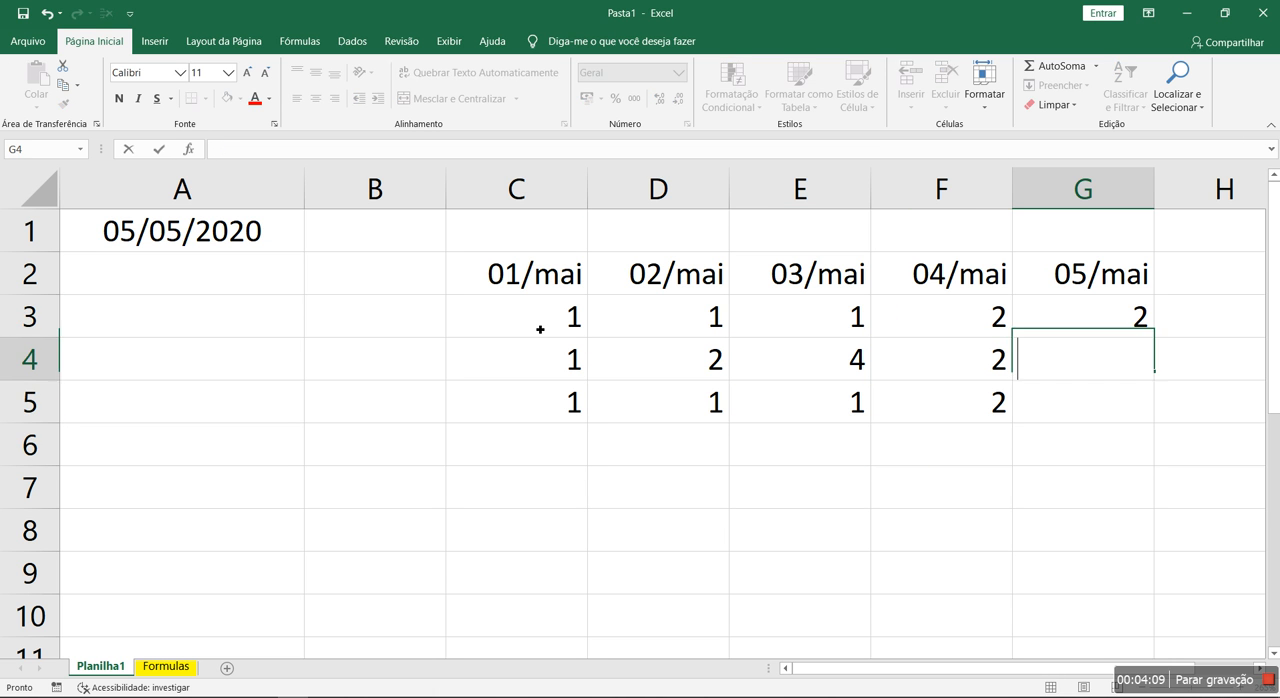
# - Apply all borders to the range A1:A6
pyautogui.moveTo(180, 245); pyautogui.dragTo(177, 460)
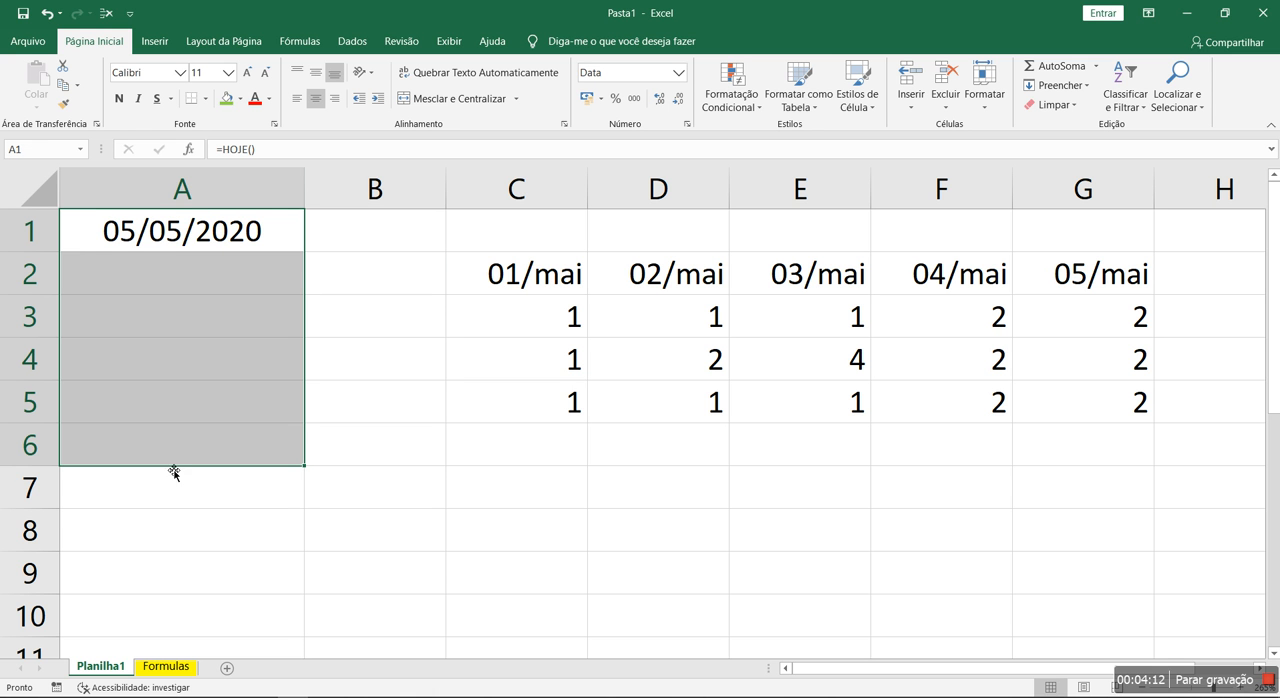
pyautogui.click(205, 98)
pyautogui.click(229, 245)
pyautogui.click(193, 262)
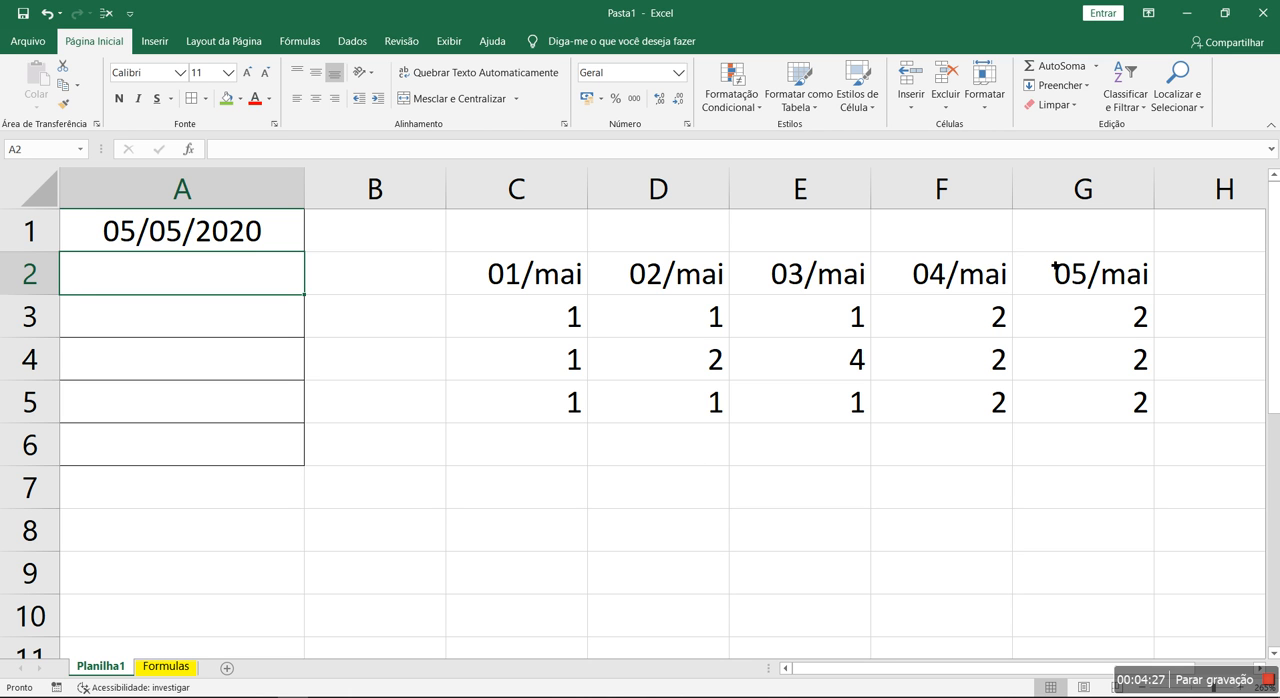
# - Clear the values in G3:G5 below the 05/mai date
pyautogui.moveTo(1086, 320); pyautogui.dragTo(1090, 410)
pyautogui.press('Delete')
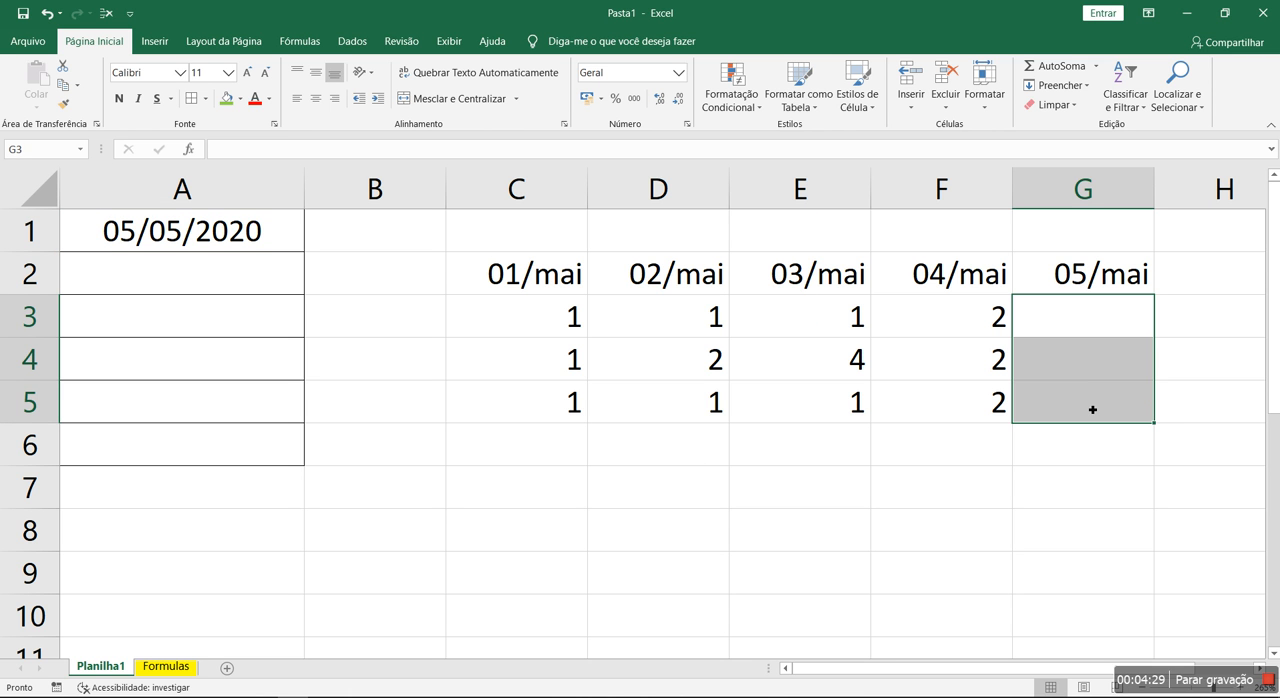
pyautogui.click(672, 498)
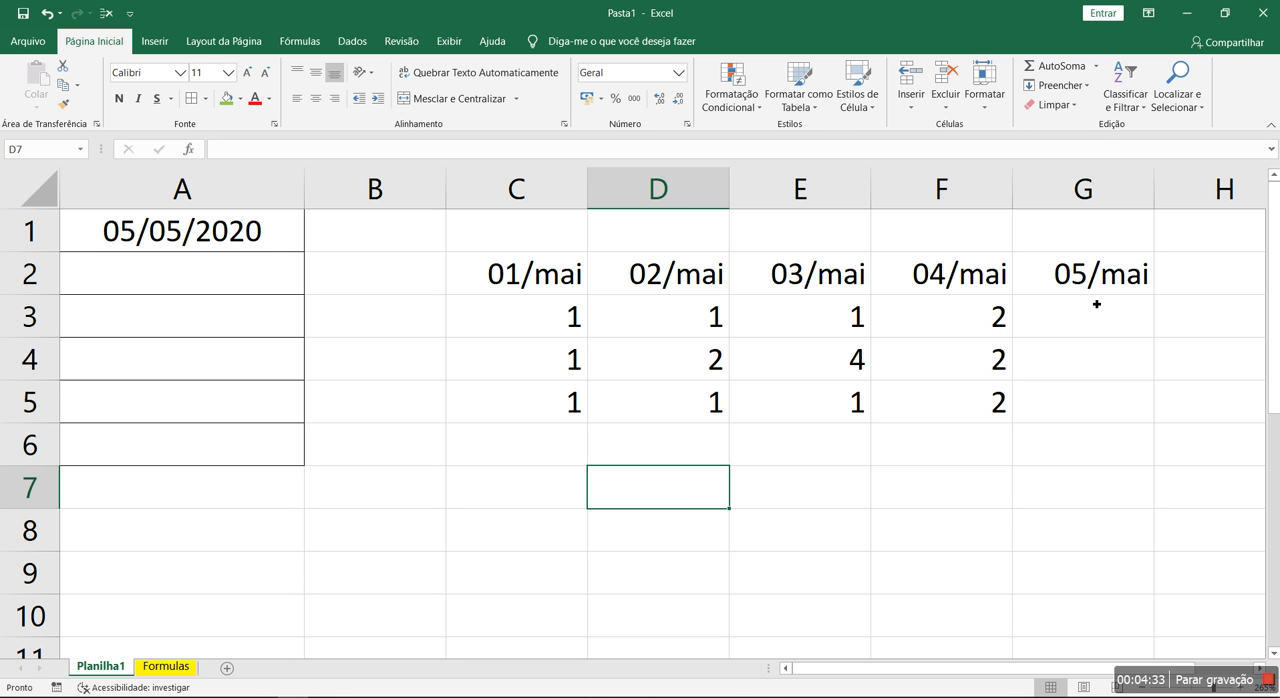
# - Clear the values in F3:F5 and re-enter 2 in each of the three cells
pyautogui.moveTo(990, 312); pyautogui.dragTo(982, 463)
pyautogui.press('Delete')
pyautogui.click(929, 318)
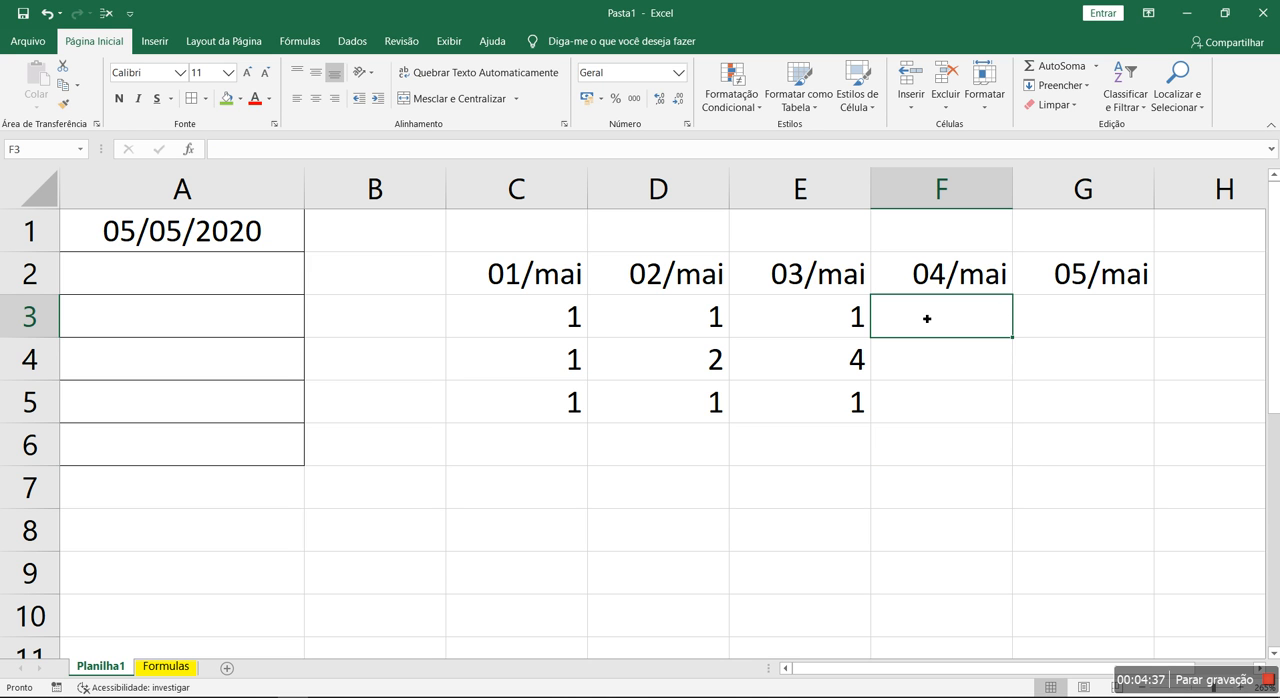
pyautogui.write('2')
pyautogui.press('Return')
pyautogui.write('2')
pyautogui.press('Return')
pyautogui.write('2')
pyautogui.press('Return')
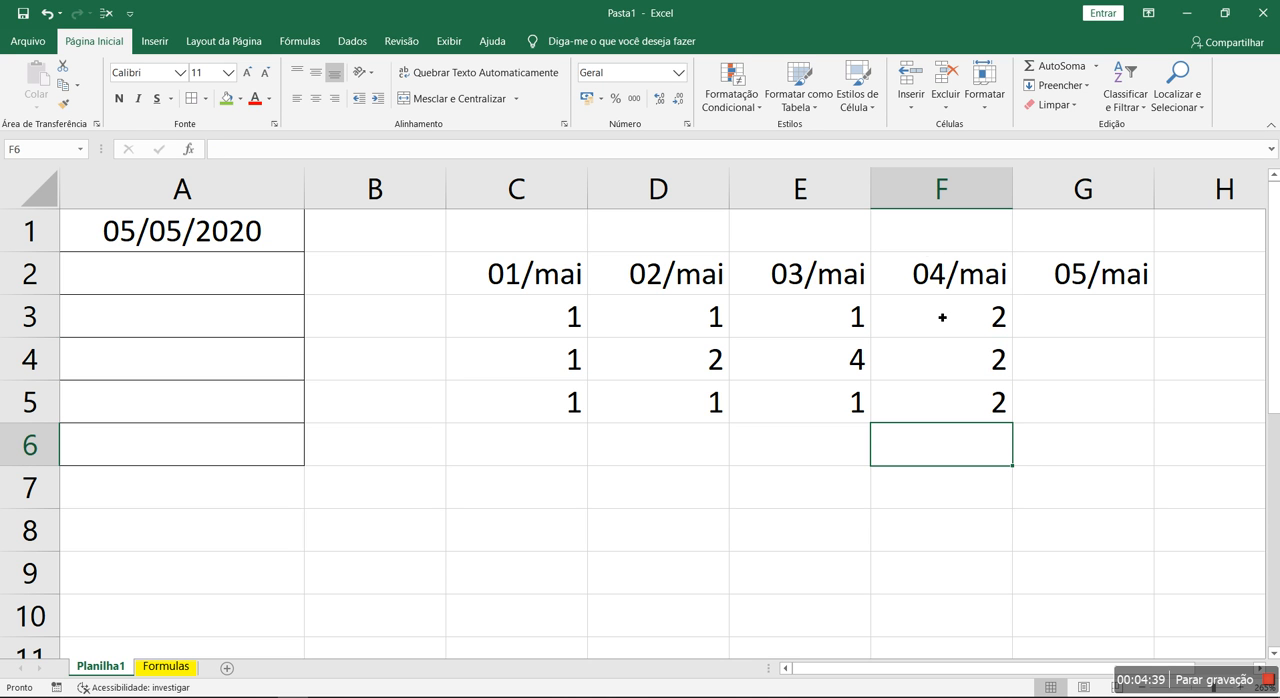
# - Change the formula in A1 to =HOJE()-1
pyautogui.moveTo(206, 277); pyautogui.dragTo(189, 443)
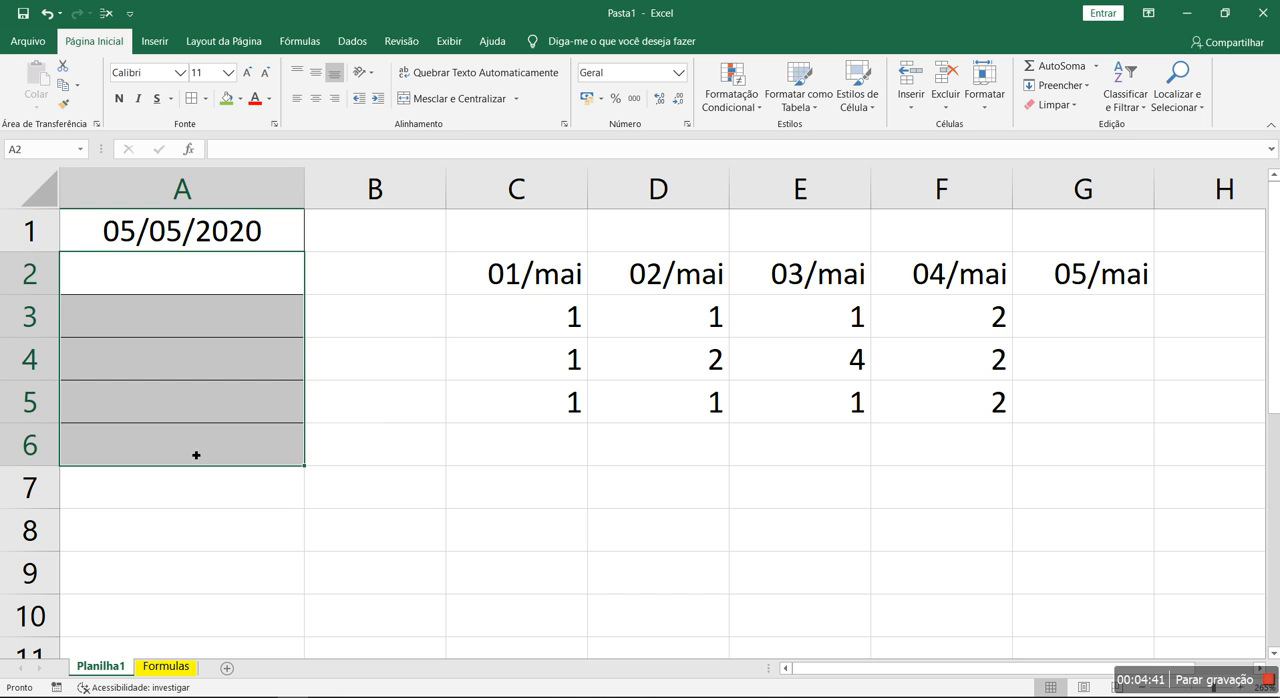
pyautogui.click(112, 231)
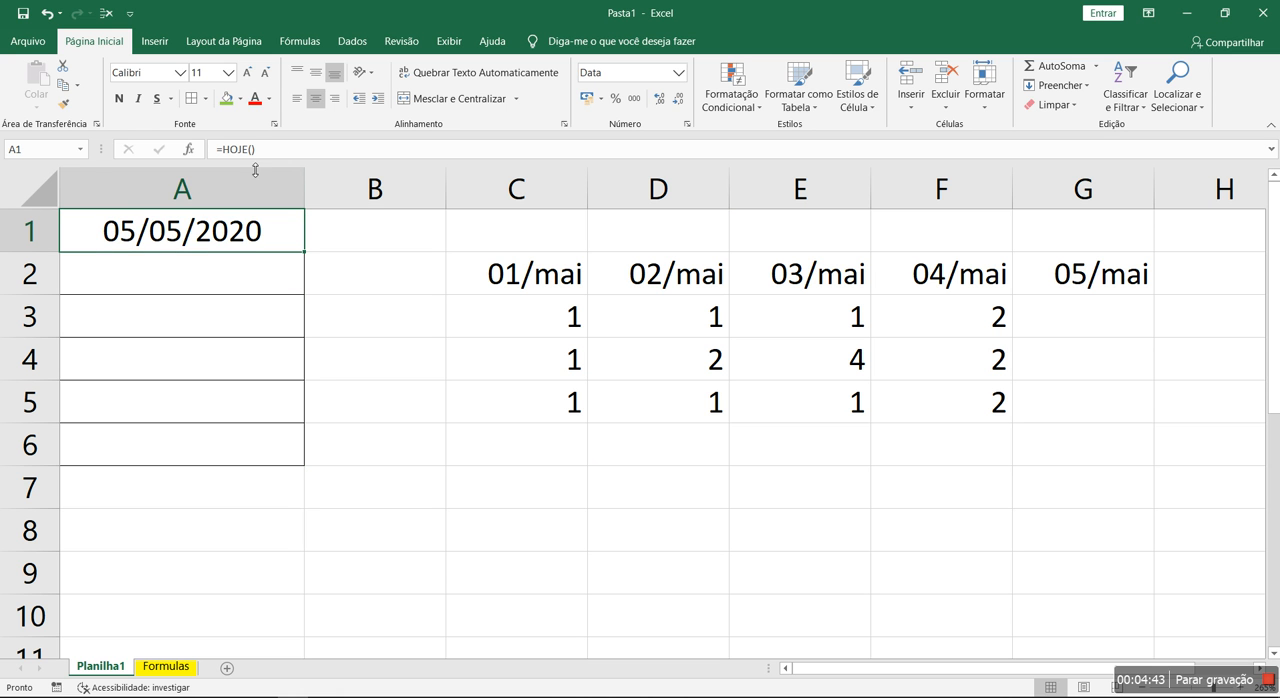
pyautogui.doubleClick(166, 238)
pyautogui.write('-1')
pyautogui.press('Return')
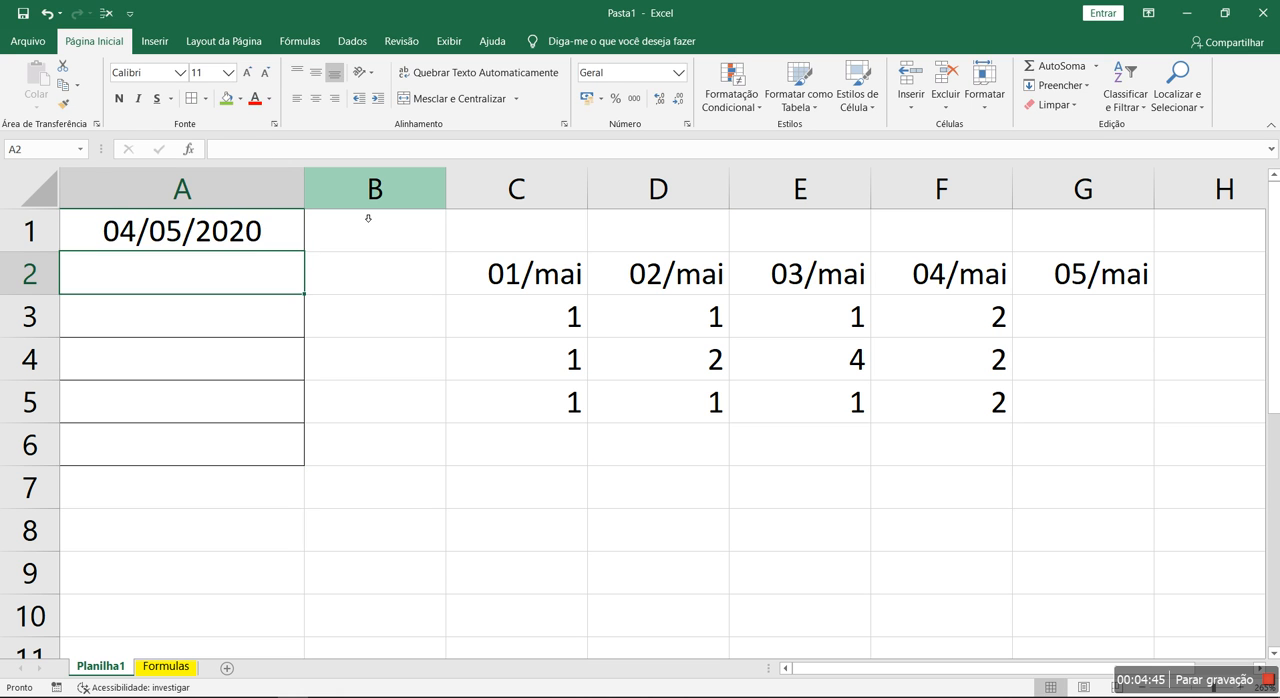
pyautogui.click(213, 240)
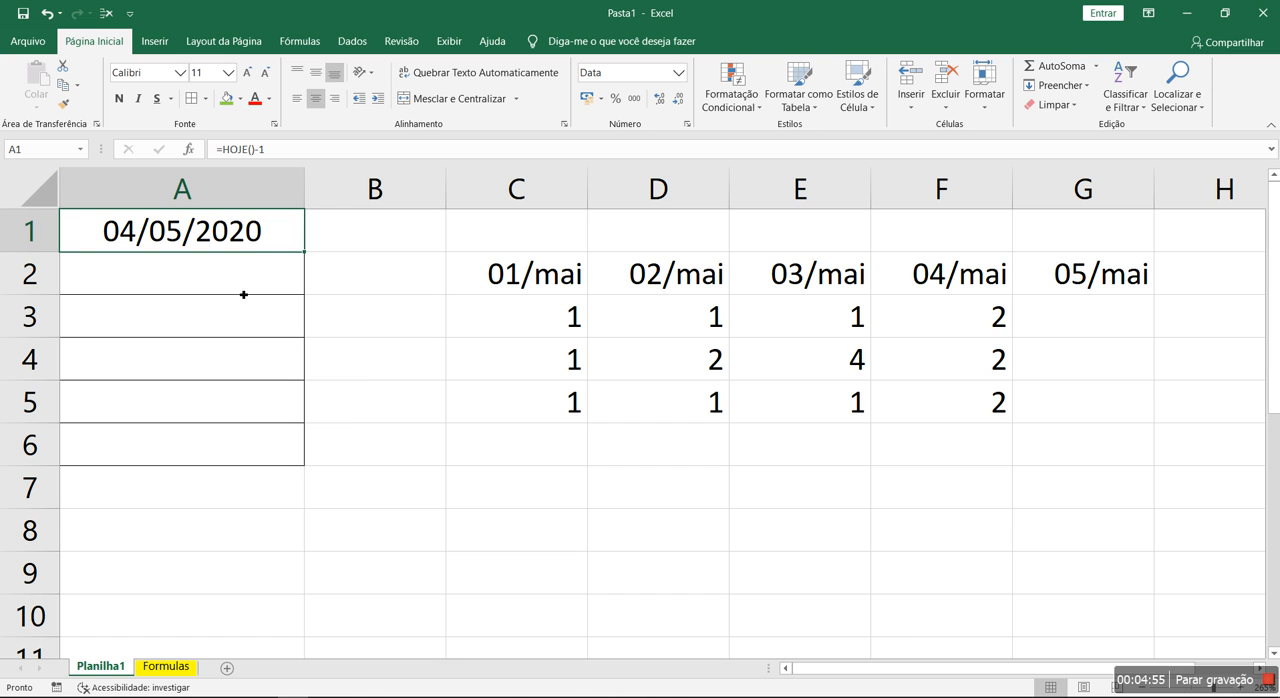
pyautogui.click(283, 261)
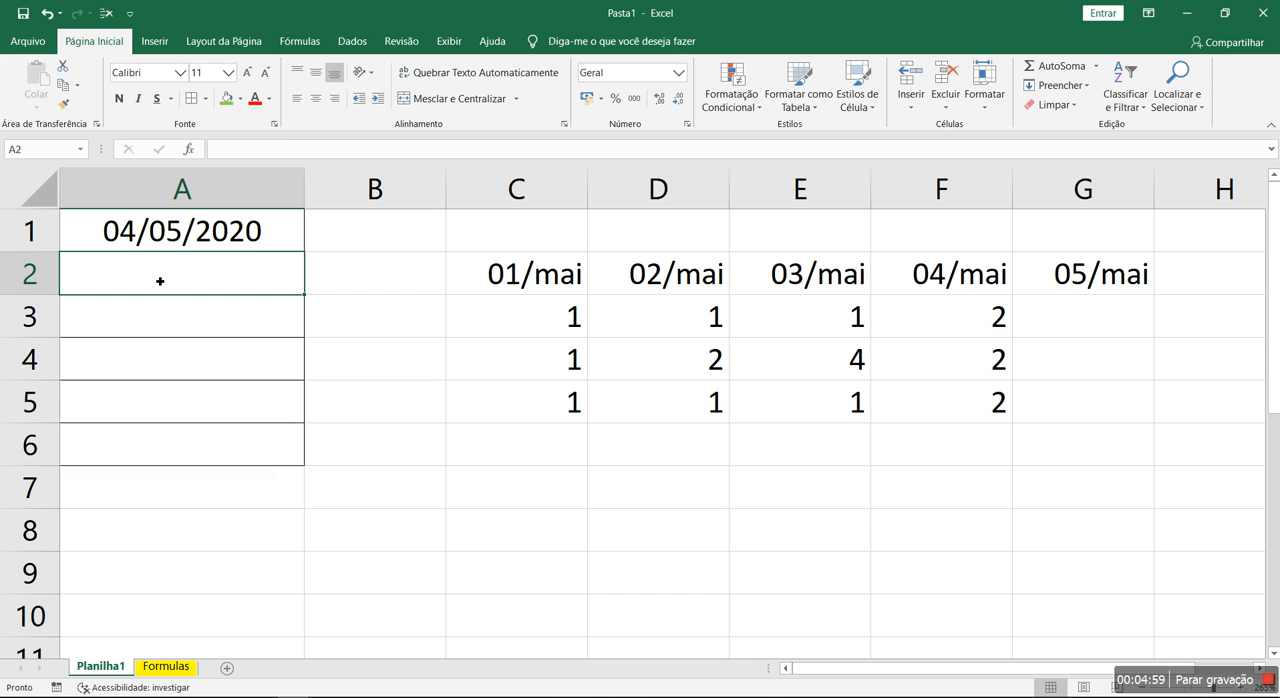
pyautogui.click(966, 276)
pyautogui.moveTo(937, 317); pyautogui.dragTo(943, 420)
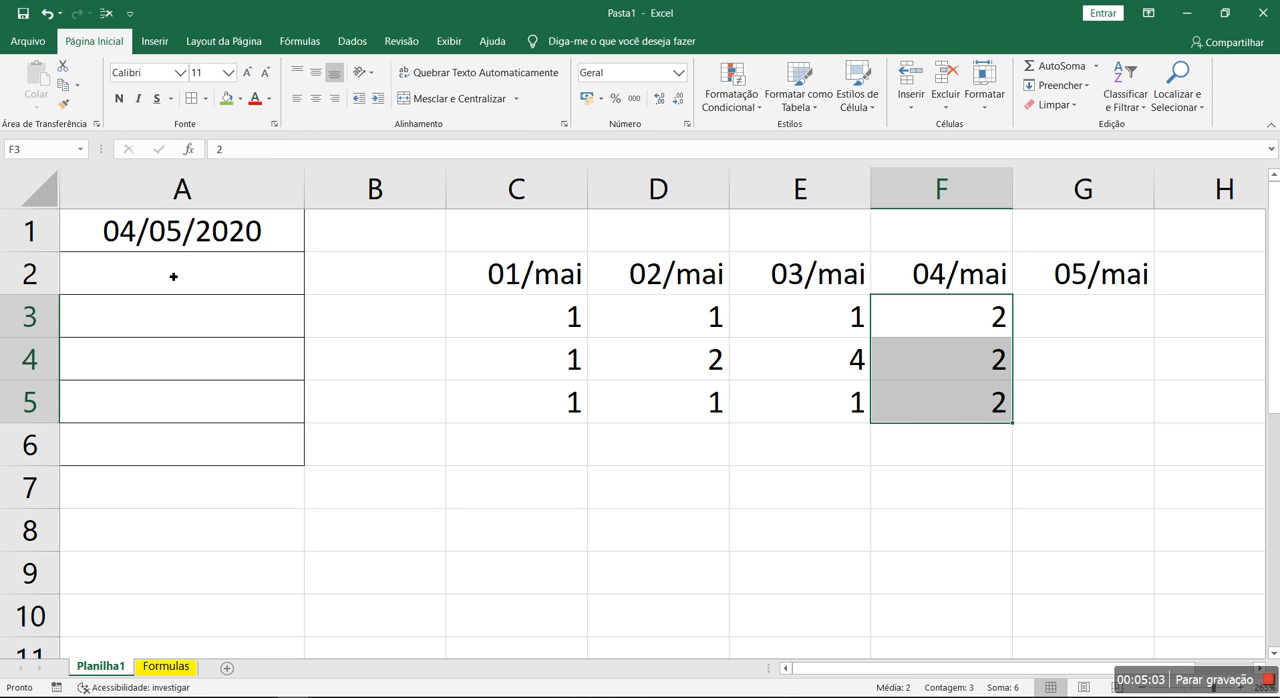
pyautogui.moveTo(173, 276); pyautogui.dragTo(180, 487)
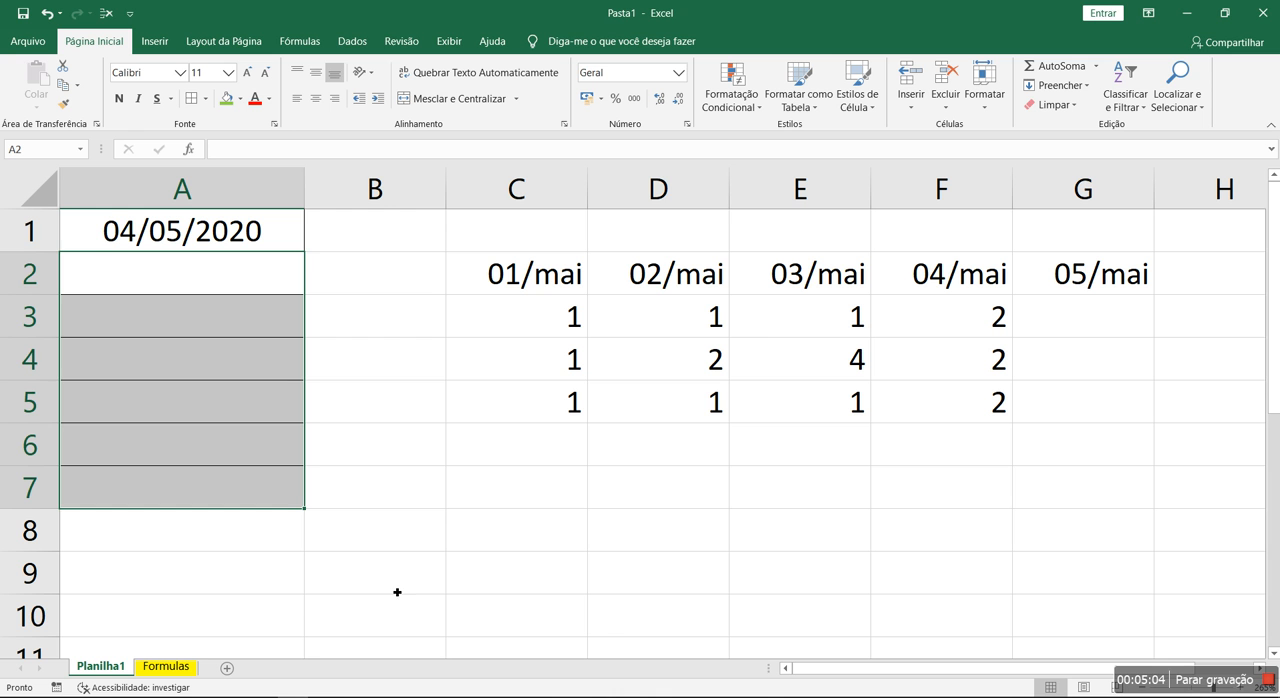
pyautogui.click(635, 632)
# - Enter 2 in each of the cells G3:G5 below the 05/mai date
pyautogui.click(1075, 325)
pyautogui.write('2')
pyautogui.press('Return')
pyautogui.write('2')
pyautogui.press('Return')
pyautogui.write('2')
pyautogui.press('Return')
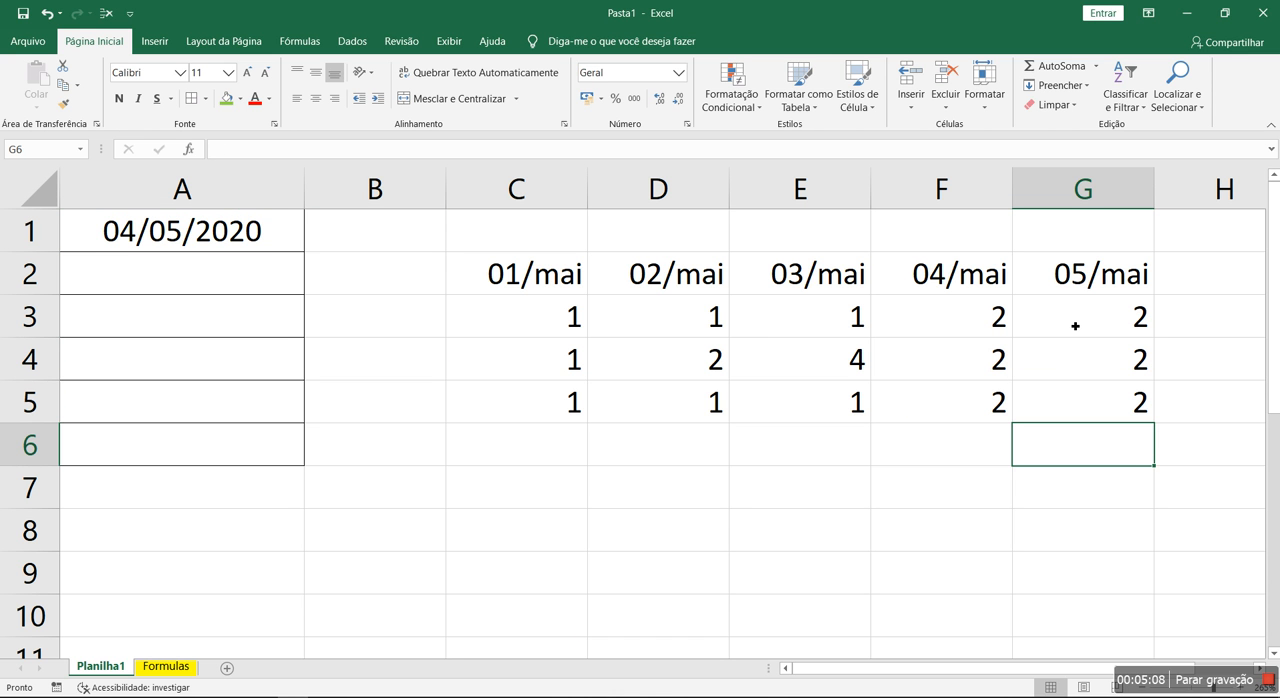
pyautogui.click(1197, 274)
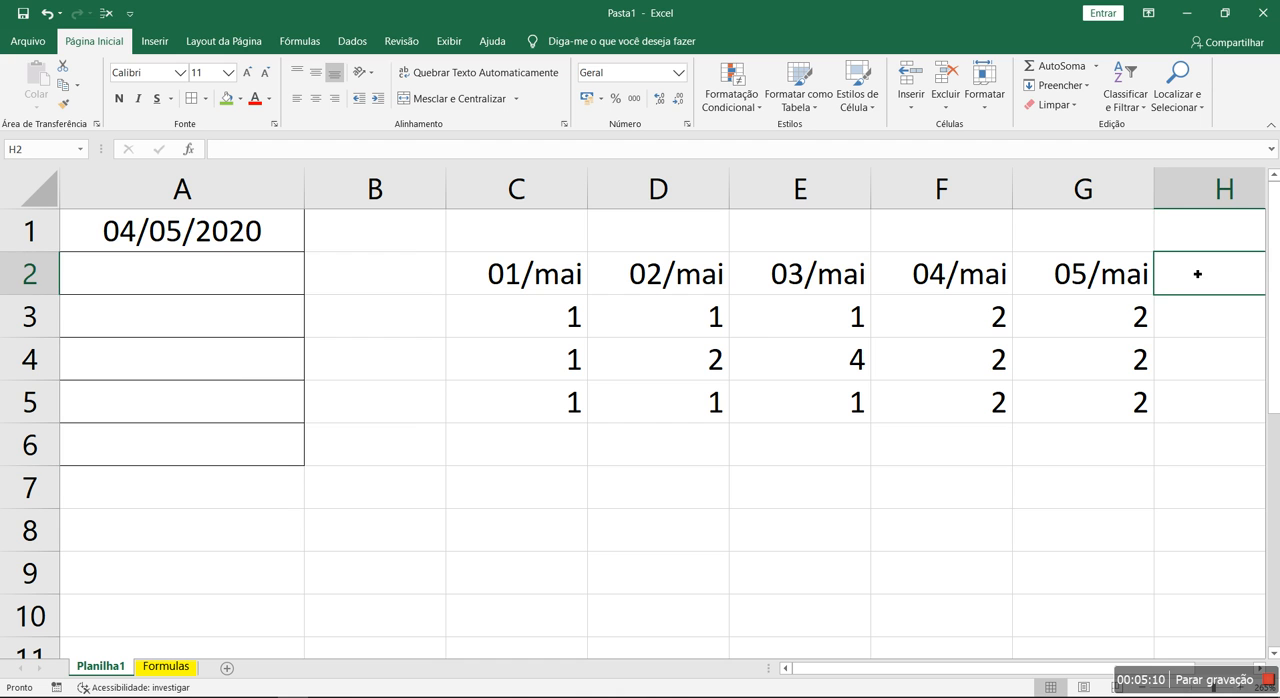
# - Clear the formula in A1 and delete columns A through G of Planilha1
pyautogui.click(134, 238)
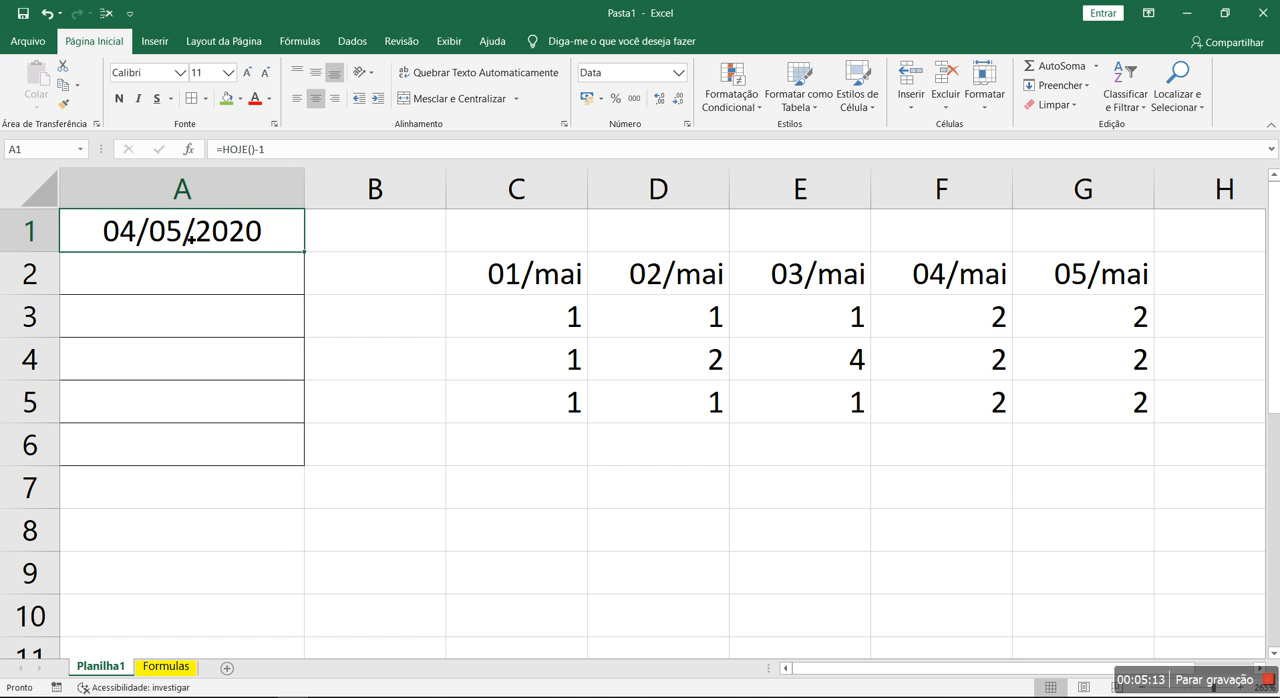
pyautogui.press('Delete')
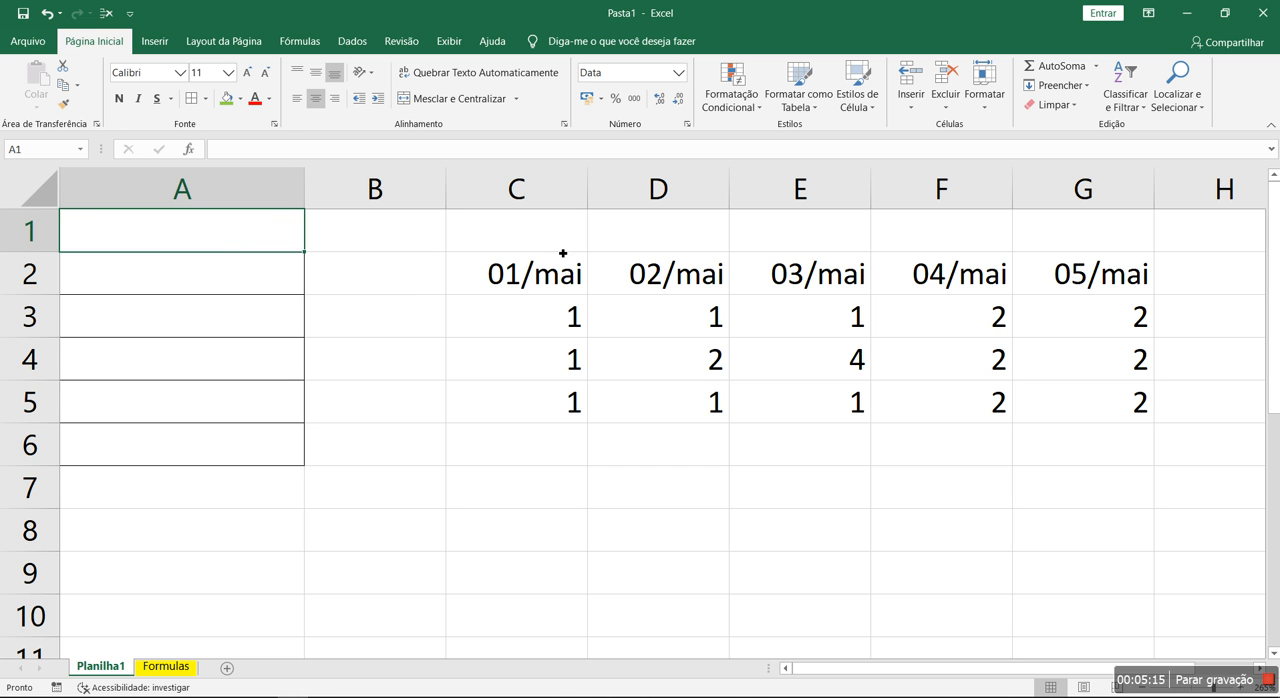
pyautogui.moveTo(182, 189); pyautogui.dragTo(1080, 190)
pyautogui.rightClick(1112, 212)
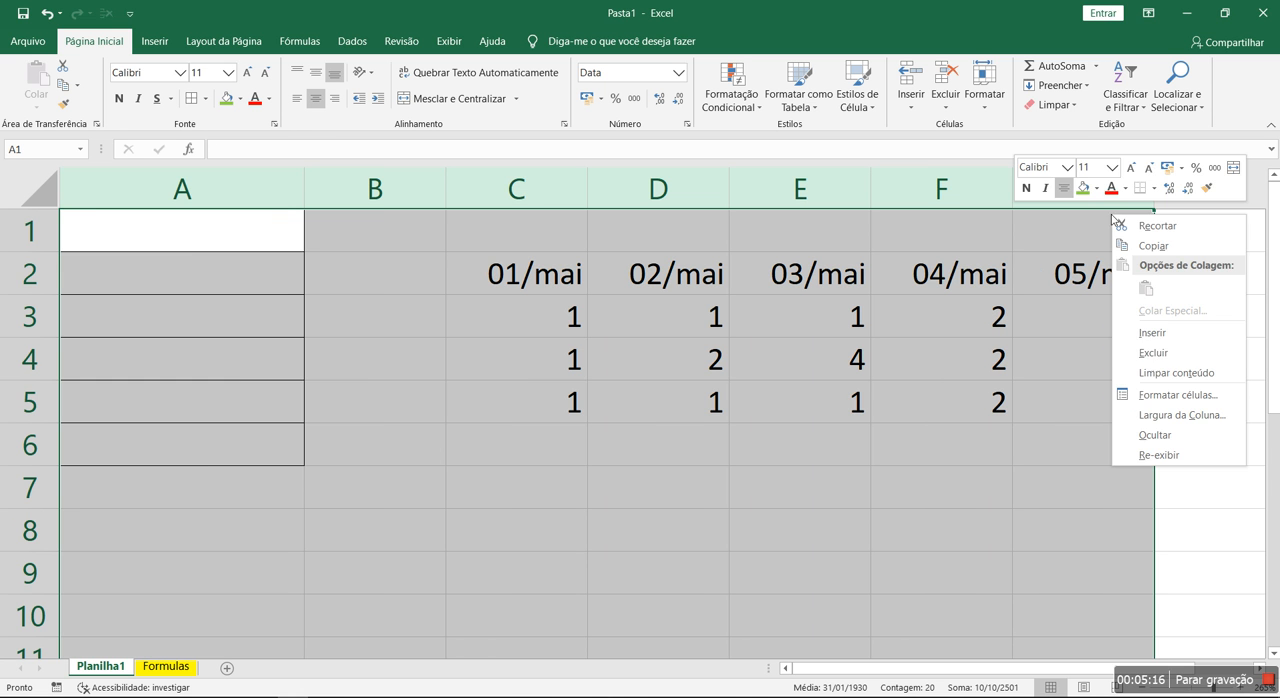
pyautogui.click(1152, 352)
# - Widen column A and enter the formula =HOJE() in A1
pyautogui.click(157, 240)
pyautogui.scroll(1, 157, 240)
pyautogui.scroll(1, 158, 240)
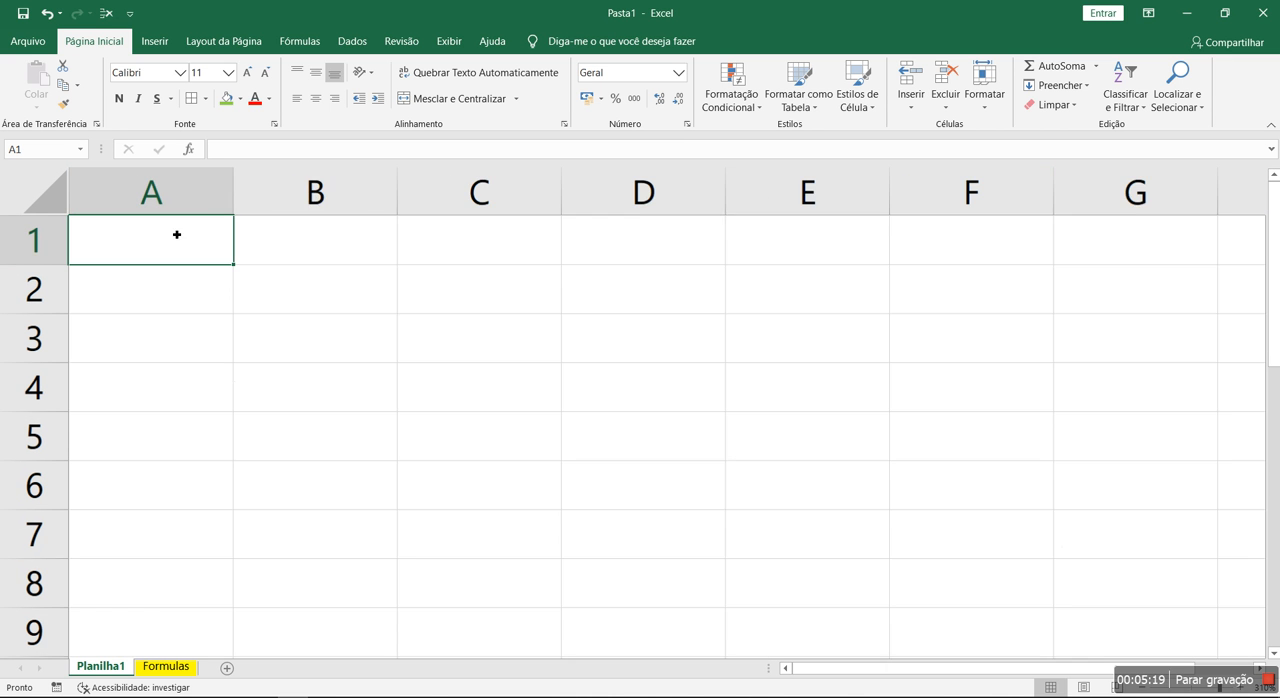
pyautogui.moveTo(238, 191); pyautogui.dragTo(359, 191)
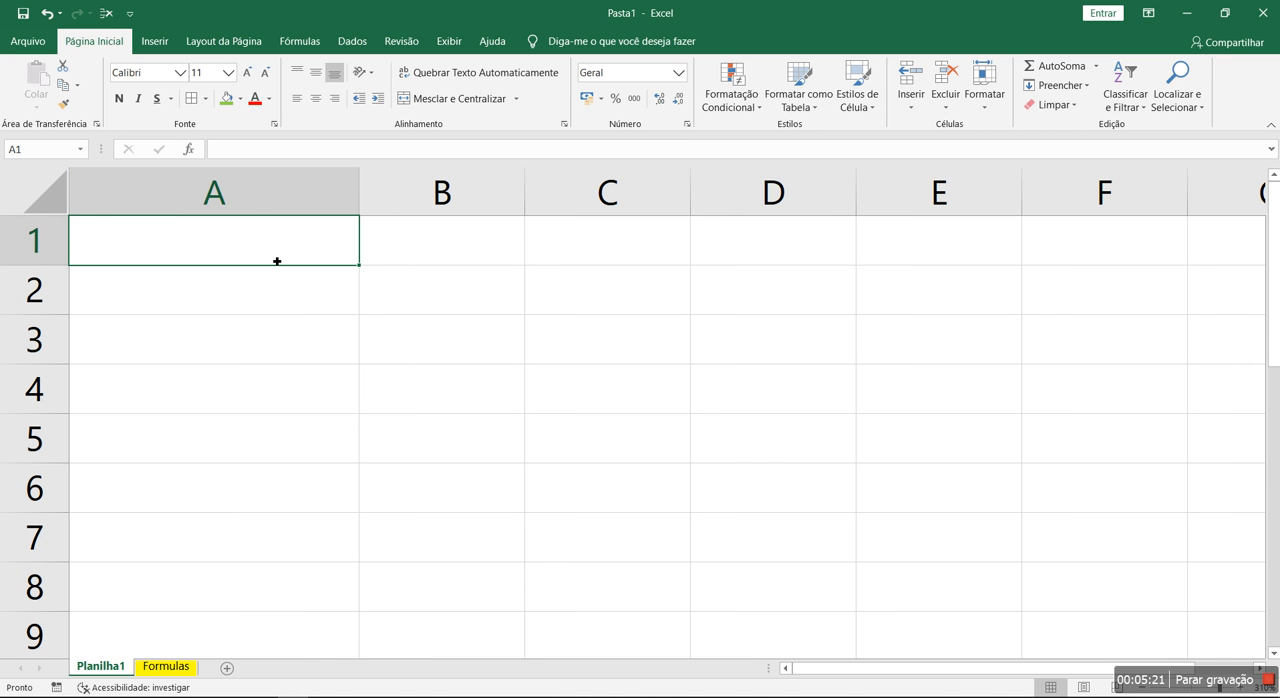
pyautogui.write('=HOJE()')
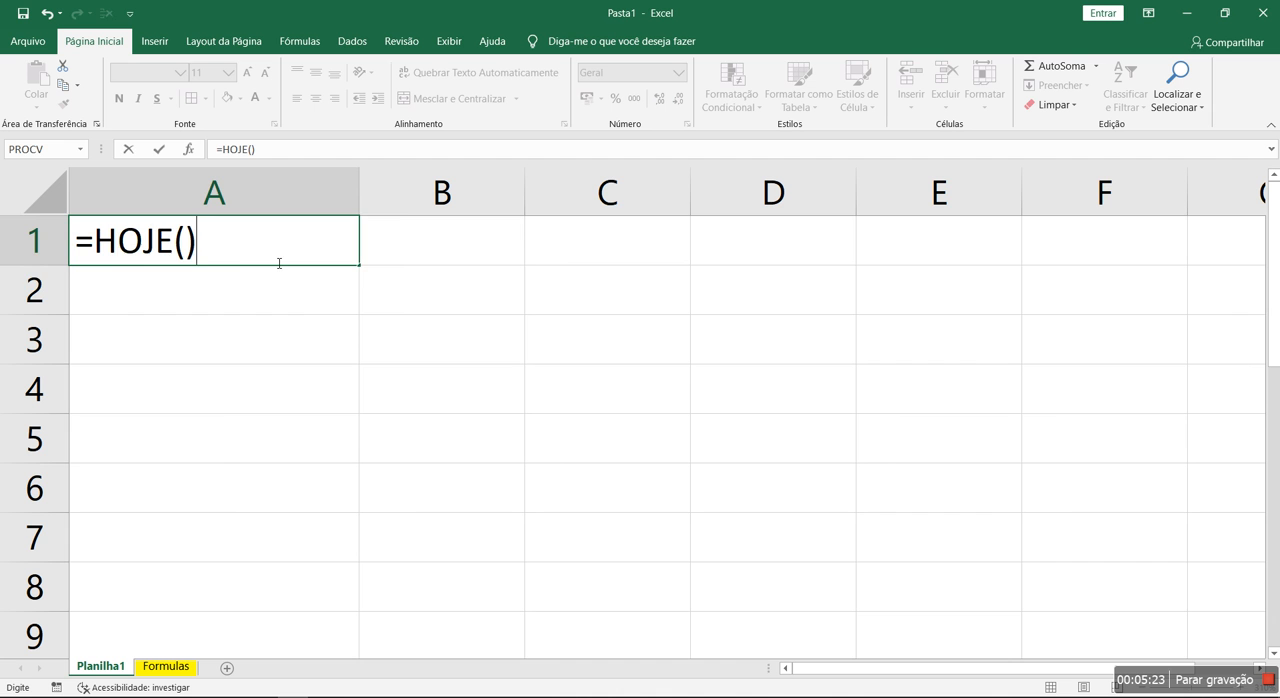
pyautogui.press('Return')
# - Center the contents of all cells on Planilha1 horizontally
pyautogui.click(36, 194)
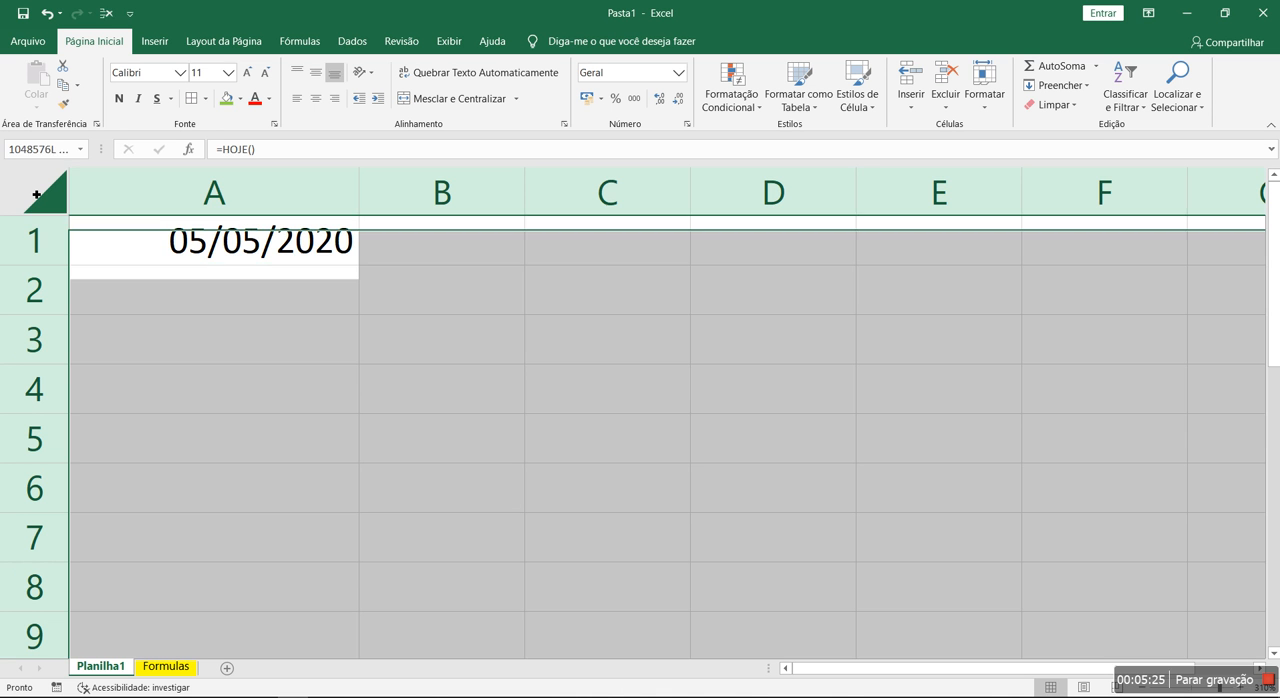
pyautogui.click(315, 98)
pyautogui.click(352, 452)
# - Fill the AGORA entry in A2 of the Formulas sheet with green
pyautogui.click(176, 664)
pyautogui.click(108, 232)
pyautogui.click(226, 100)
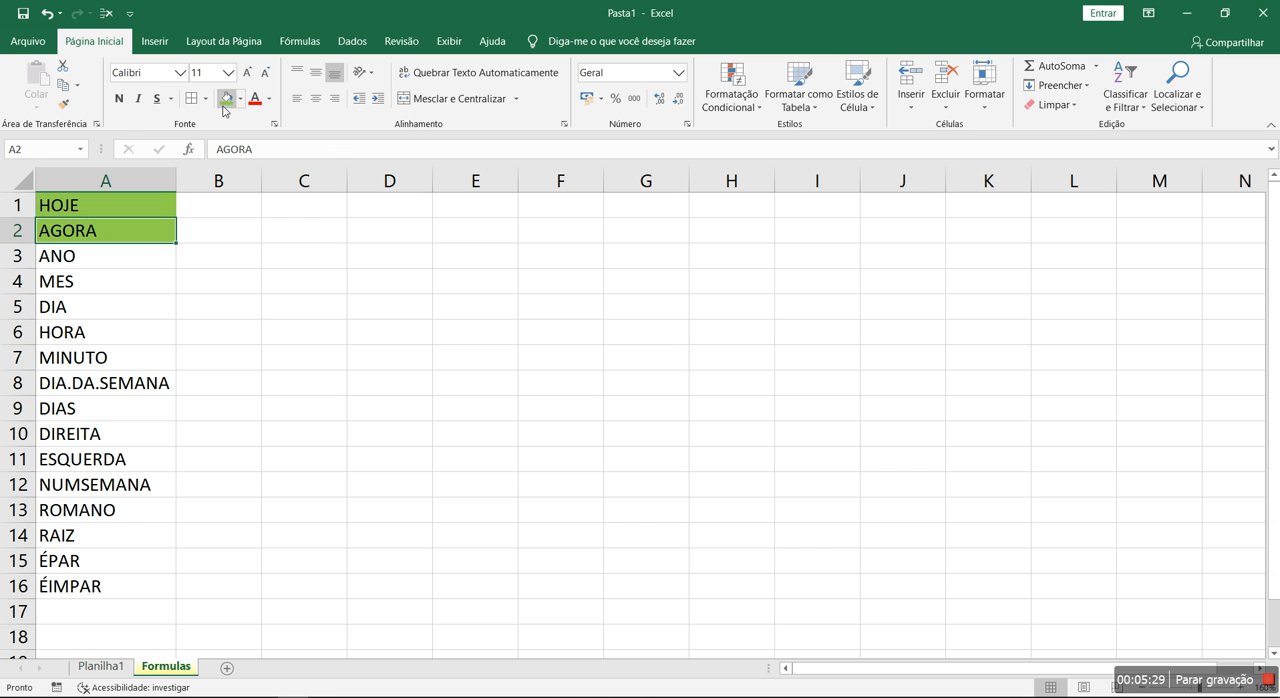
# - Insert a new column before the date column on Planilha1
pyautogui.click(100, 666)
pyautogui.click(250, 245)
pyautogui.click(234, 291)
pyautogui.click(217, 360)
pyautogui.rightClick(204, 212)
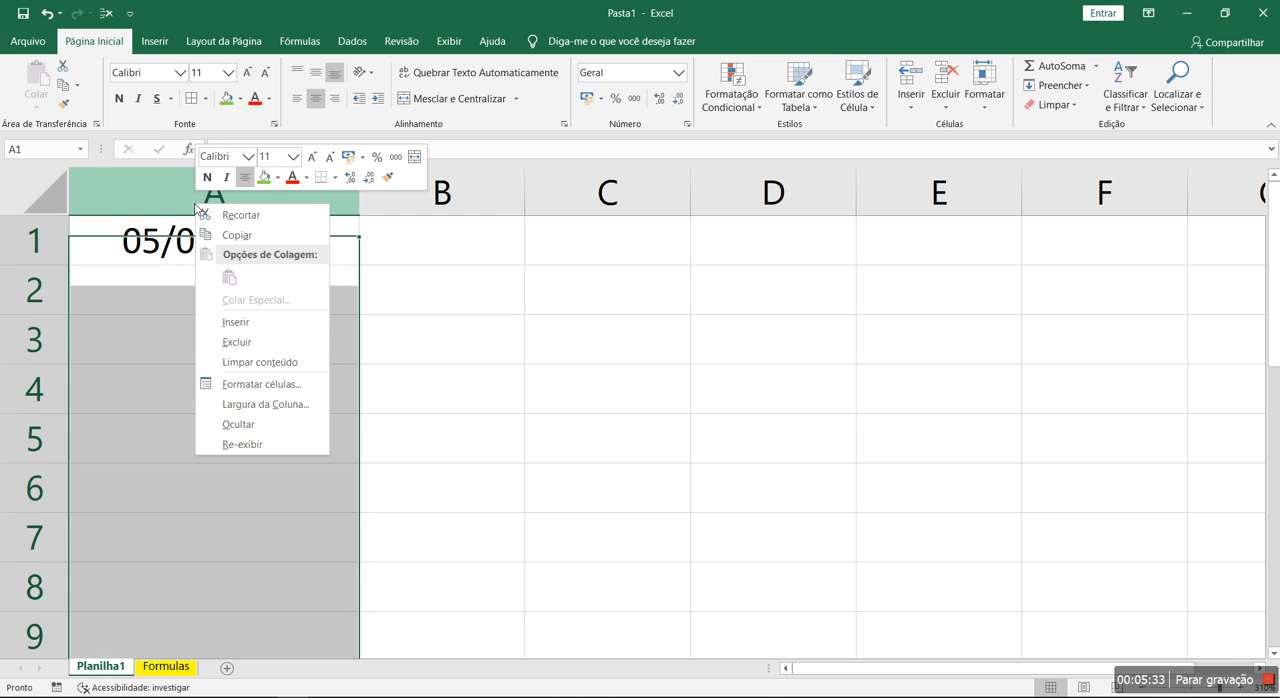
pyautogui.click(229, 323)
pyautogui.click(429, 380)
# - Label cell A1 as HOJE in capital letters
pyautogui.click(168, 238)
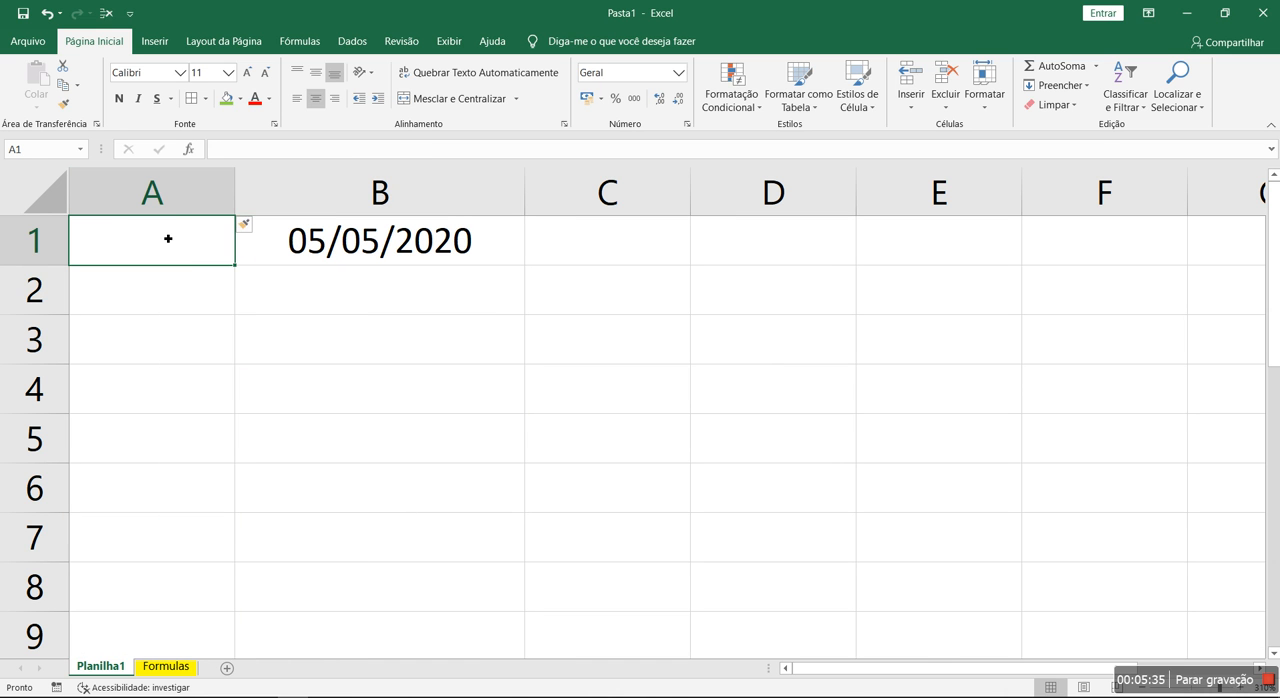
pyautogui.write('hOJE')
pyautogui.press('Return')
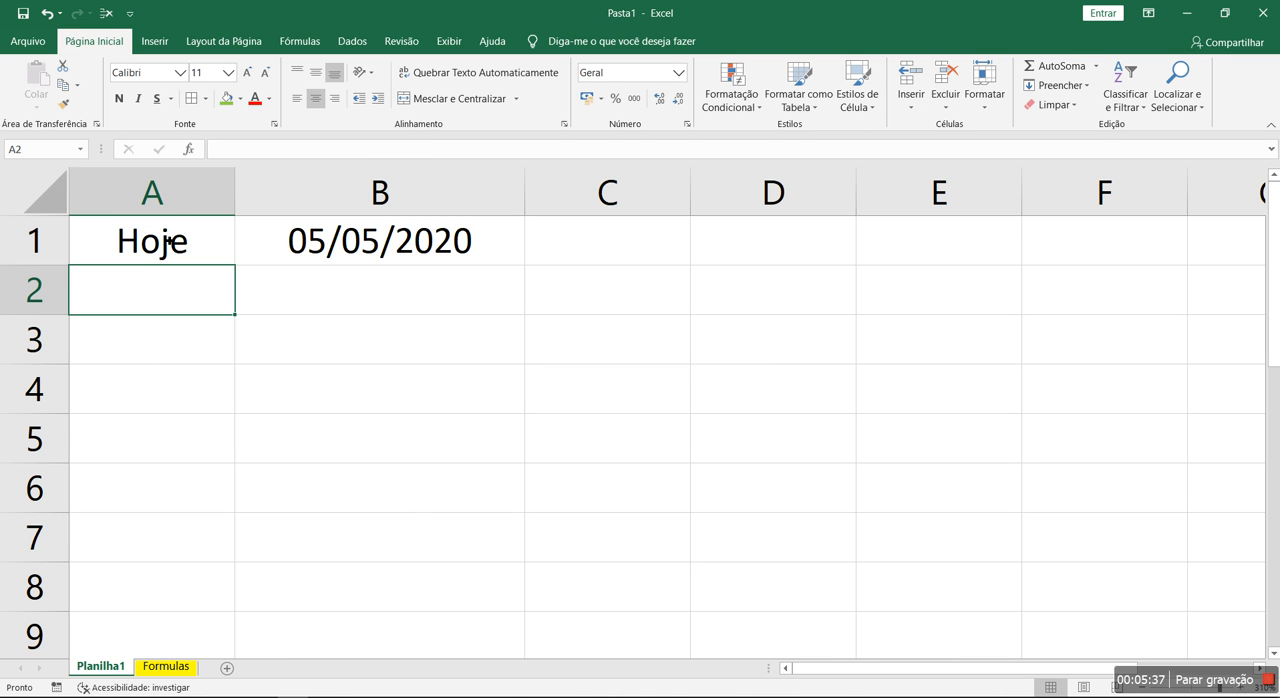
pyautogui.click(169, 240)
pyautogui.write('HOJE')
pyautogui.press('Return')
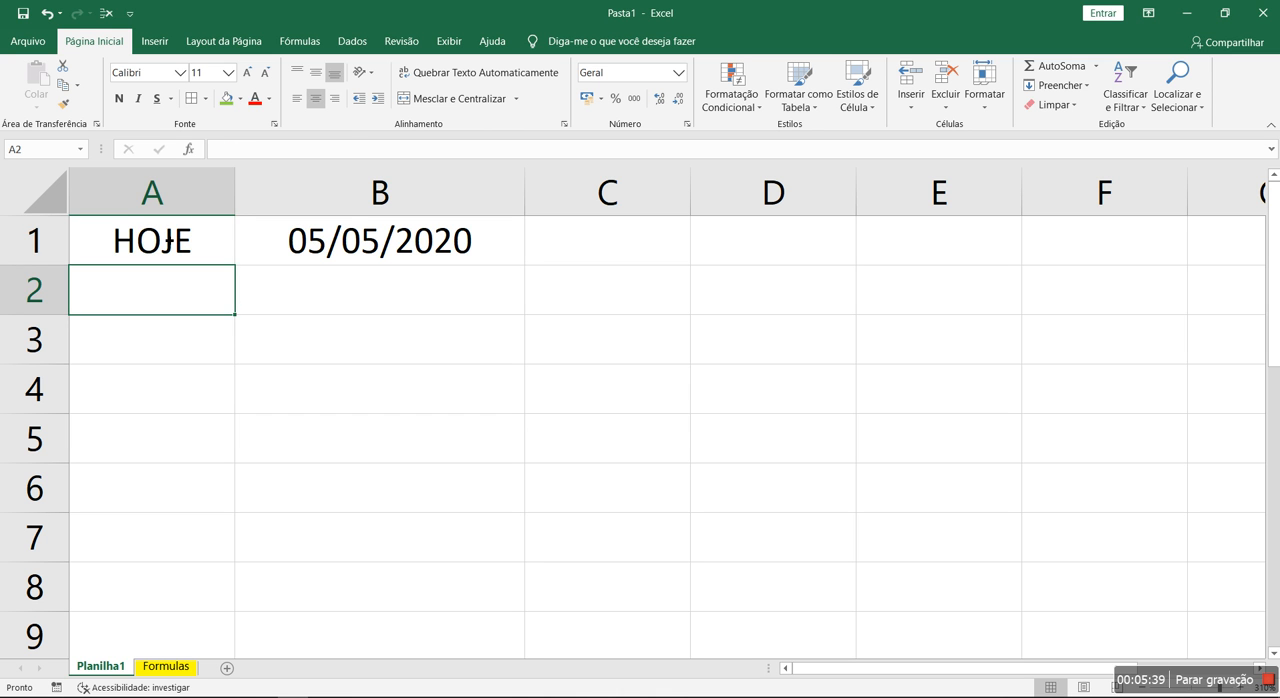
# - Fill the HOJE label cell A1 with the standard light green color
pyautogui.click(157, 245)
pyautogui.click(240, 98)
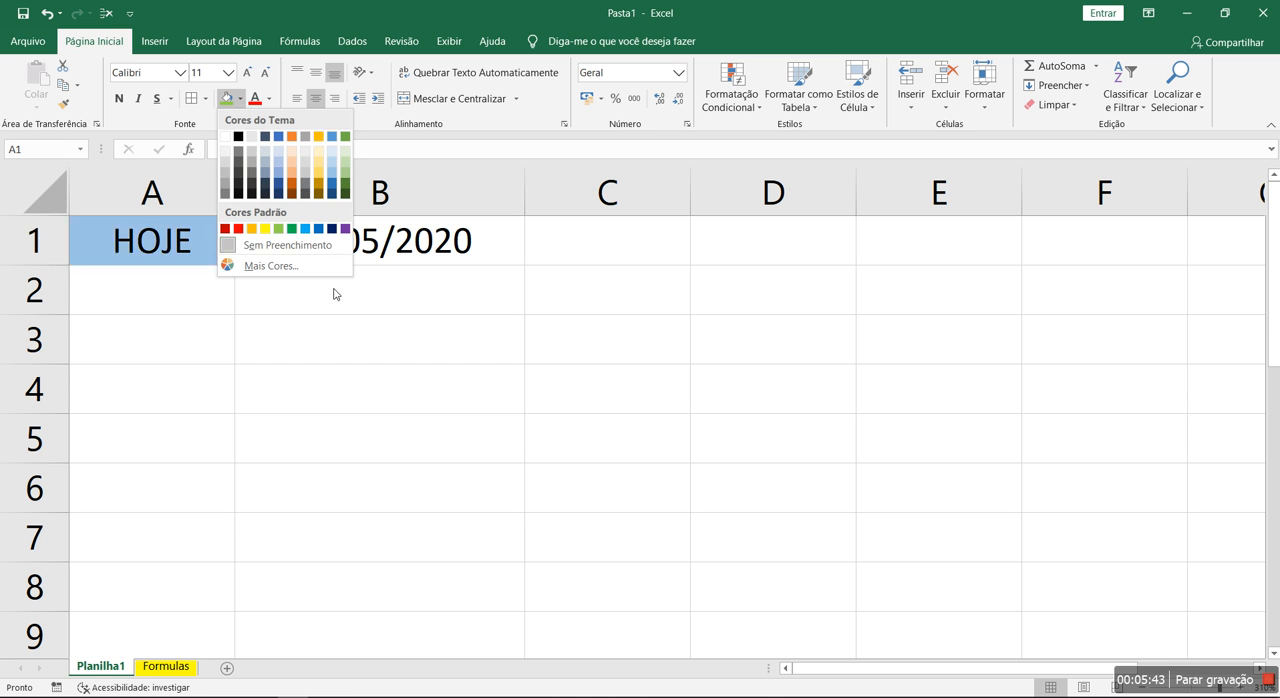
pyautogui.click(279, 229)
pyautogui.click(230, 388)
# - Enter the label AGORA in A3 and the formula =AGORA() in B3
pyautogui.click(180, 307)
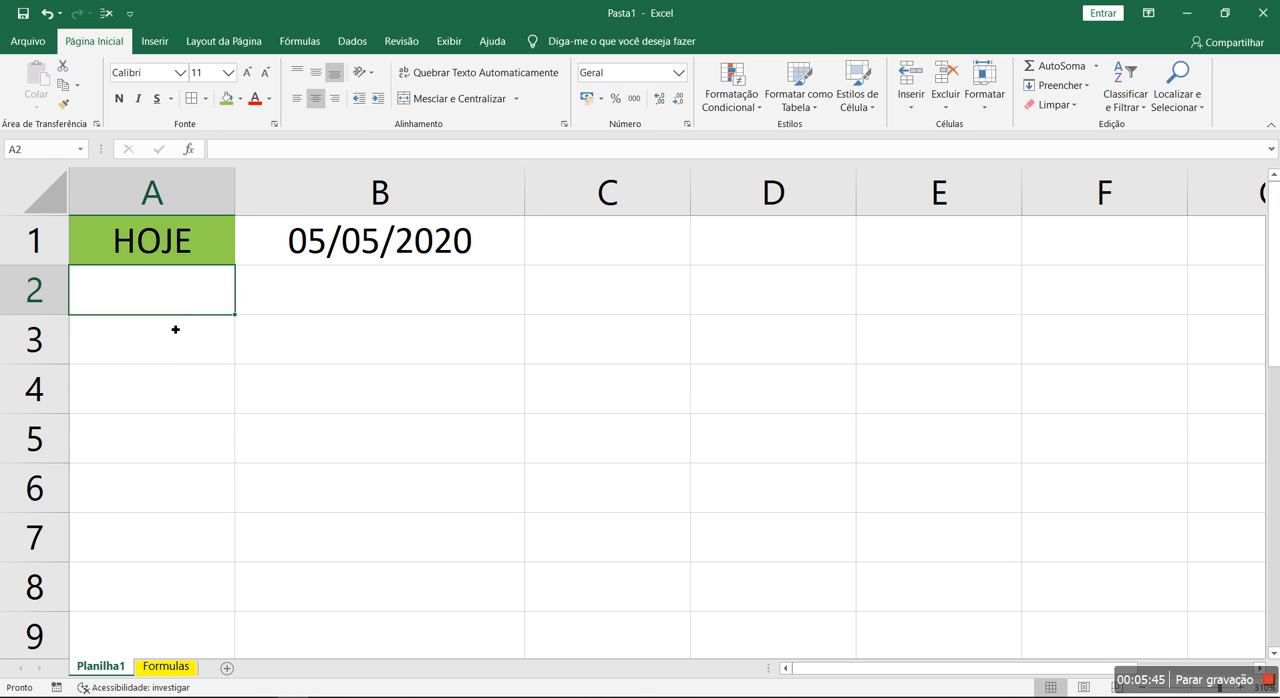
pyautogui.click(177, 335)
pyautogui.write('AGORA')
pyautogui.press('Tab')
pyautogui.write('=AGORA')
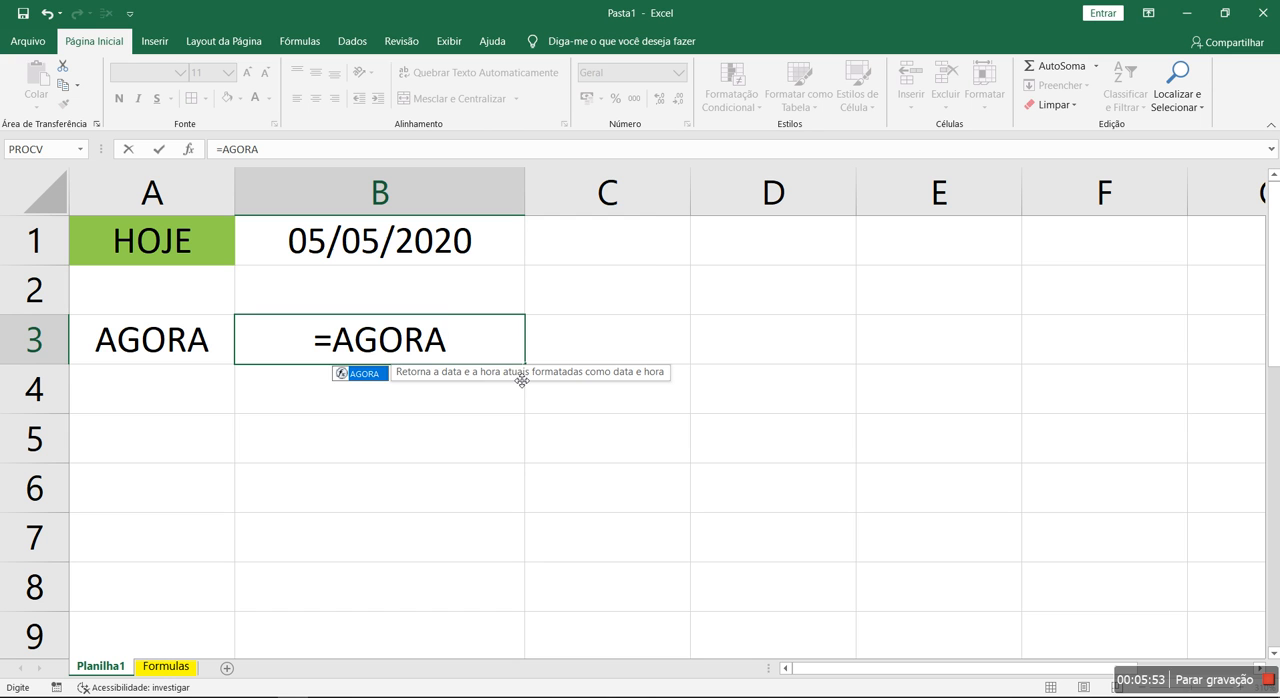
pyautogui.write('(')
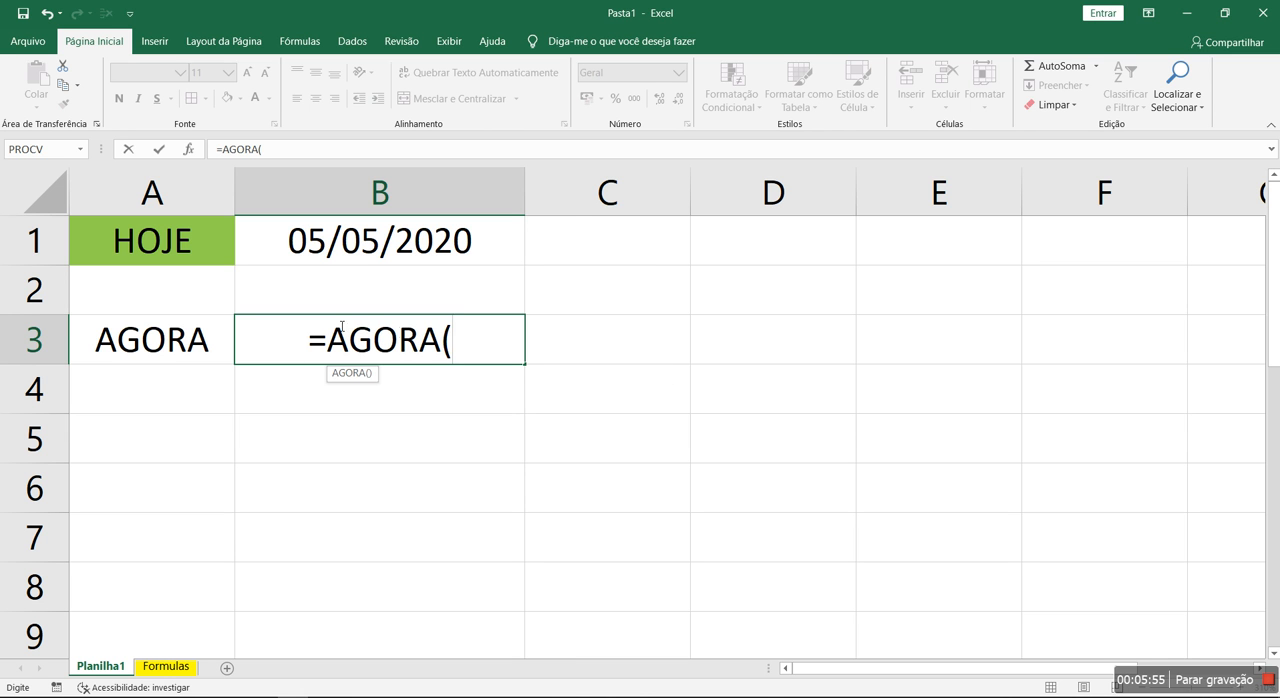
pyautogui.write(')')
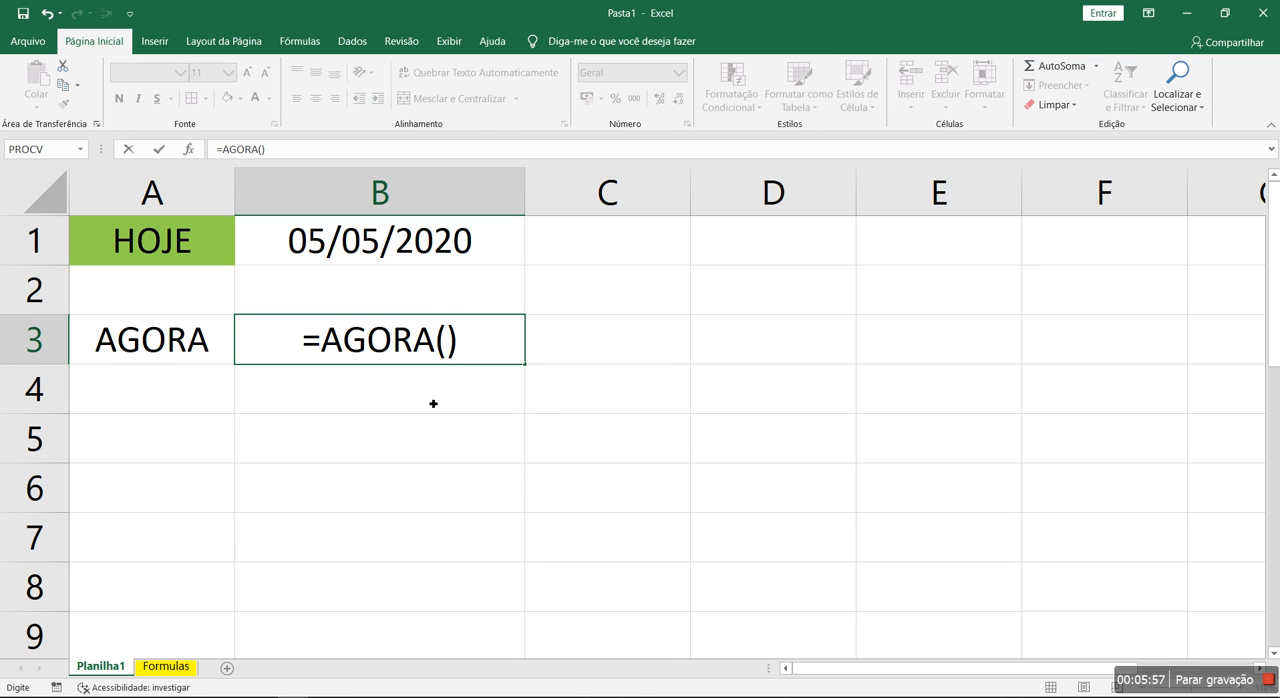
pyautogui.press('Return')
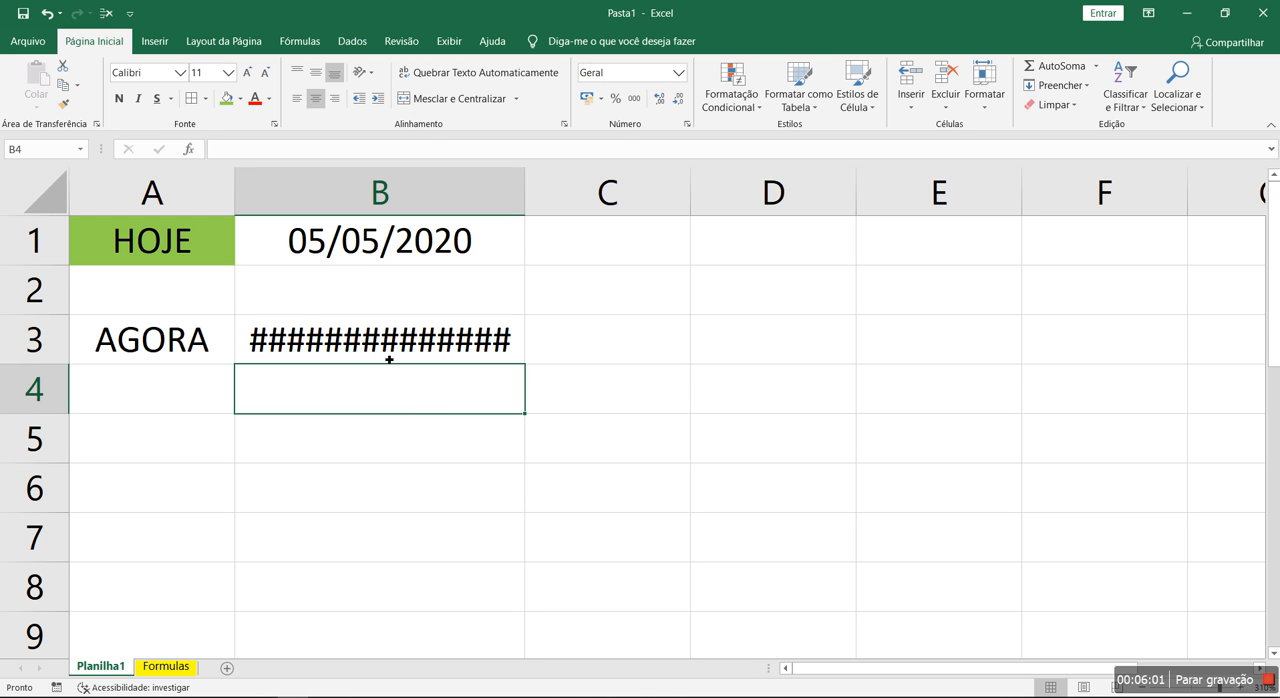
# - Widen column B to fit the date and time, and fill the AGORA label in A3 with green
pyautogui.moveTo(530, 200); pyautogui.dragTo(691, 200)
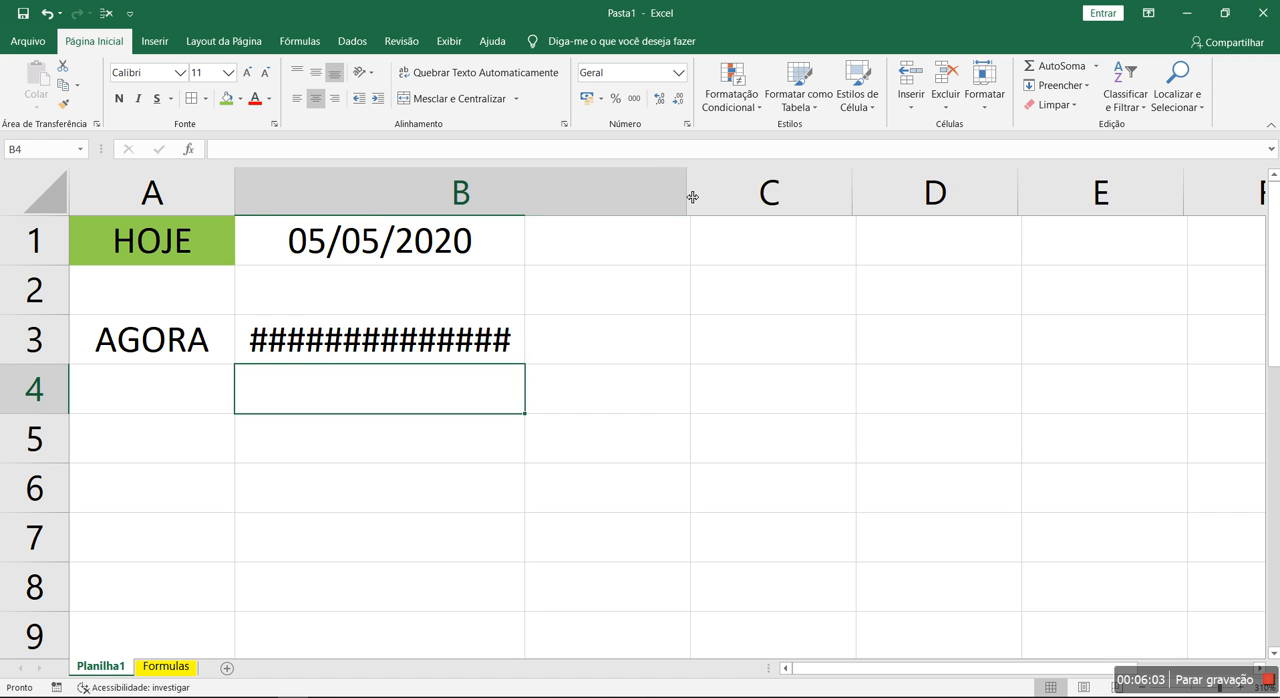
pyautogui.click(470, 545)
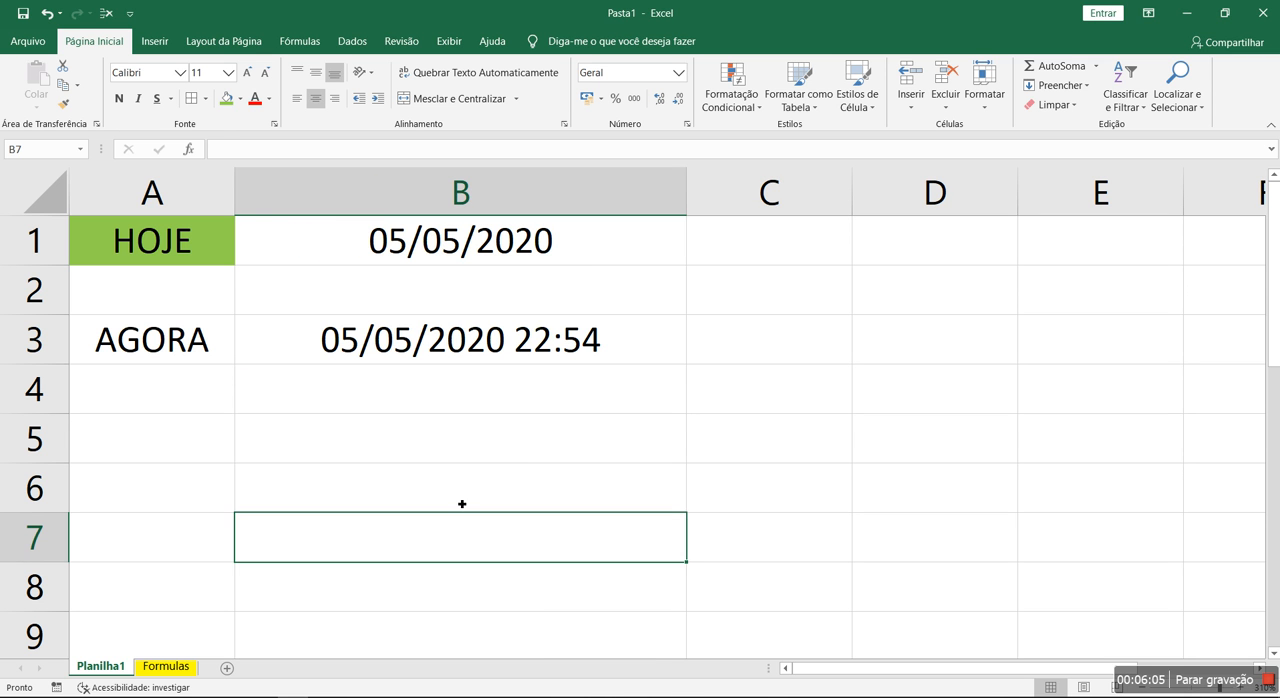
pyautogui.click(187, 343)
pyautogui.click(227, 98)
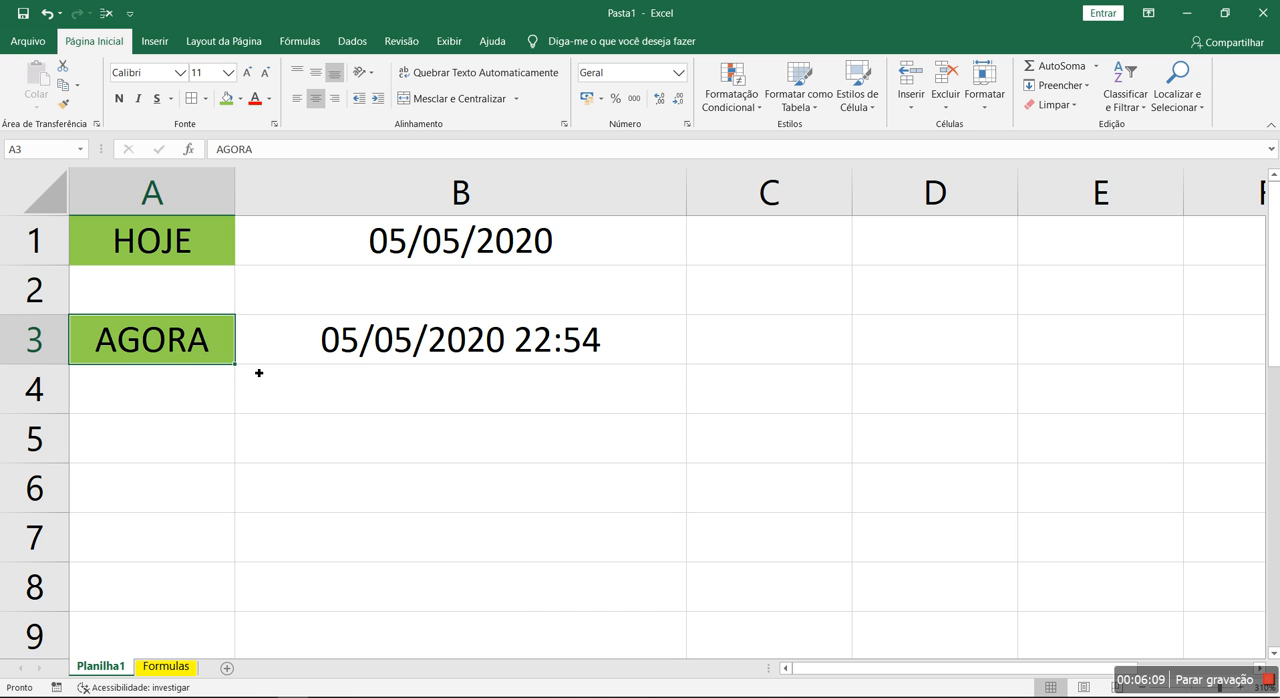
# - Try the formula =AGORA()-1 in B3, and undo the change
pyautogui.click(450, 356)
pyautogui.click(345, 156)
pyautogui.write('-1')
pyautogui.press('Return')
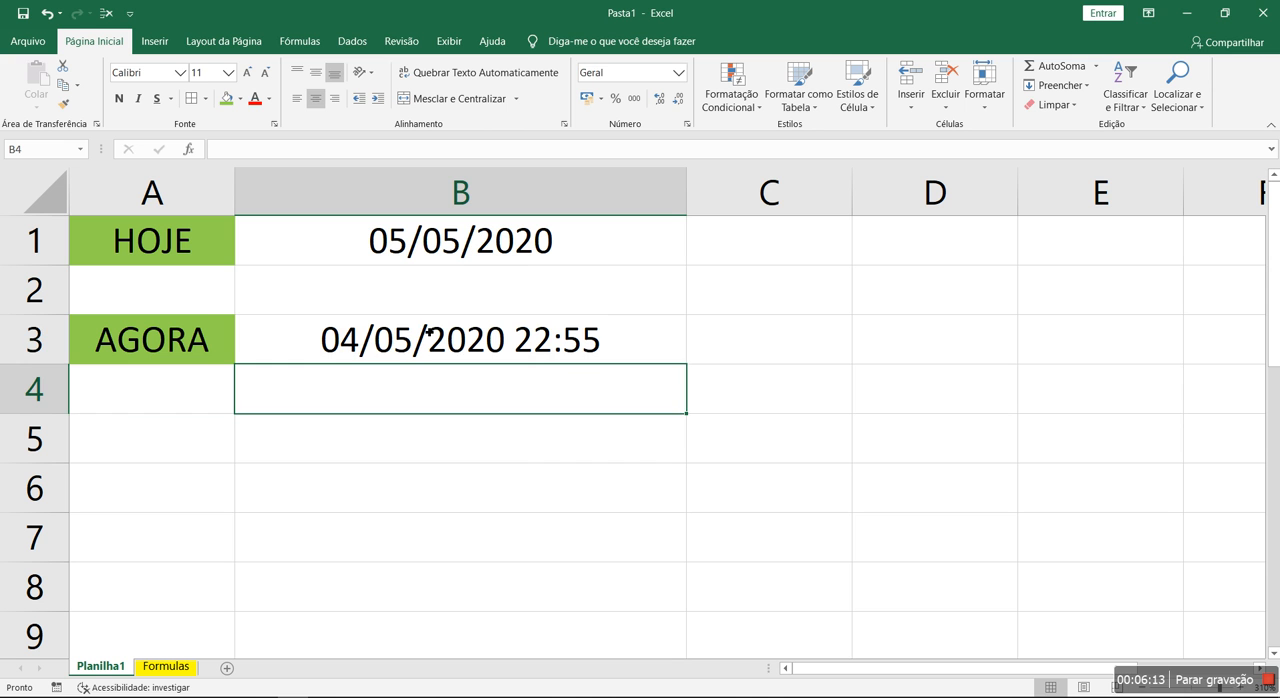
pyautogui.hotkey('ctrl', 'z')
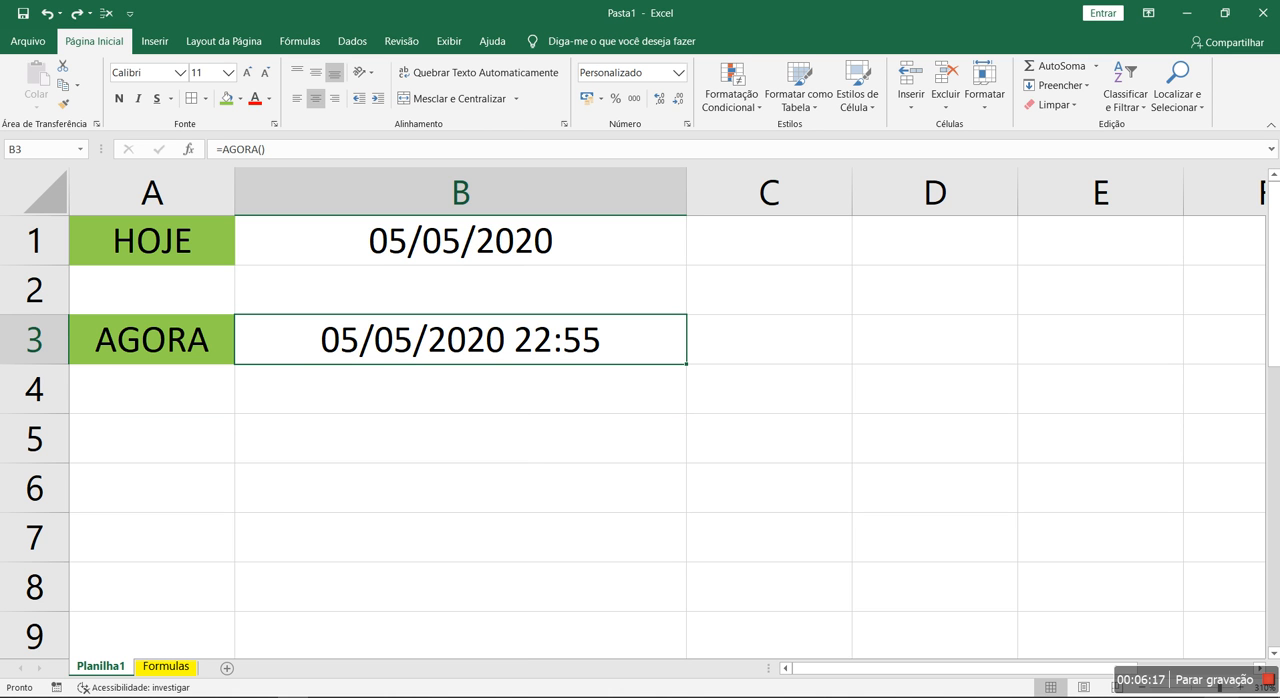
# - Compare the HOJE result in B1 with the AGORA result in B3, and return to the function list on the Formulas sheet
pyautogui.press('Down')
pyautogui.press('Down')
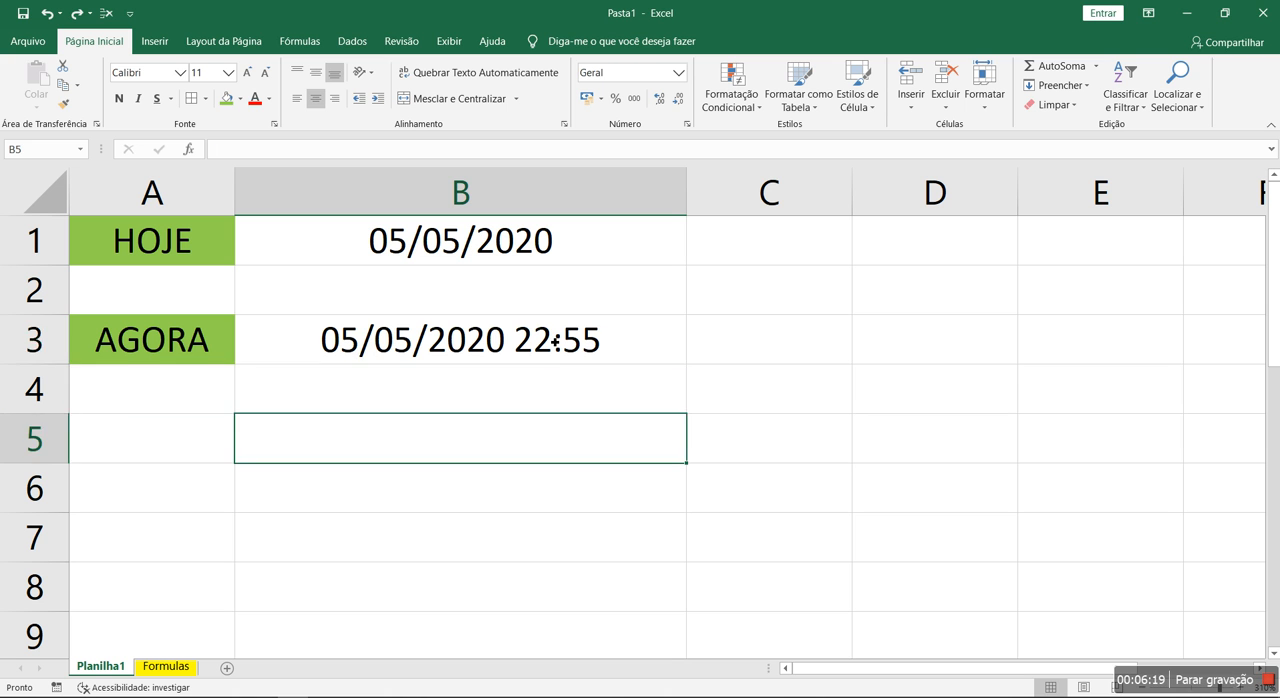
pyautogui.press('Up')
pyautogui.press('Up')
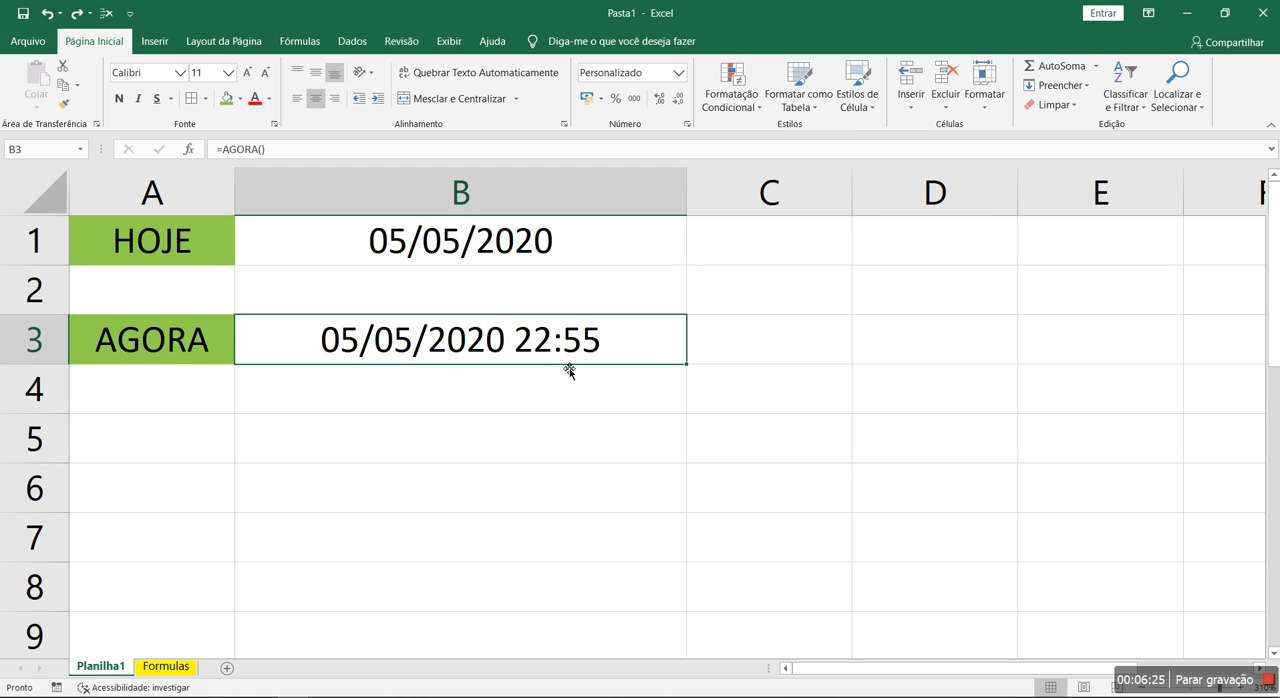
pyautogui.click(166, 666)
pyautogui.click(100, 666)
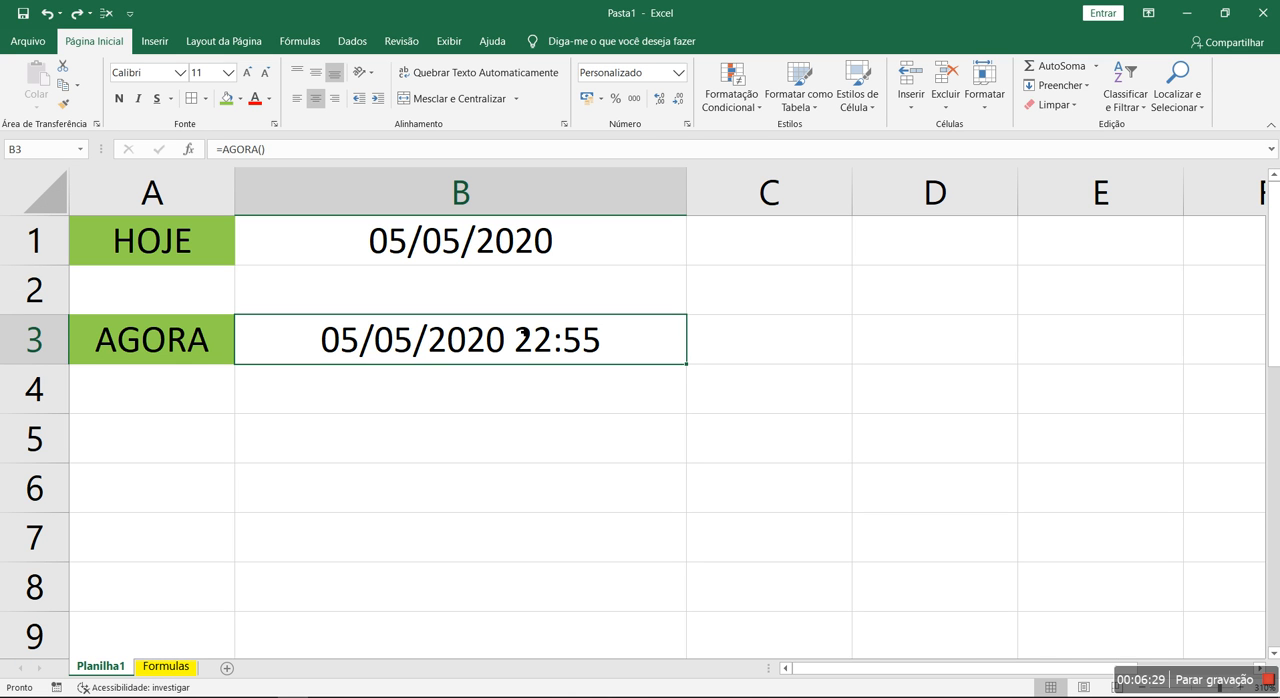
pyautogui.click(486, 429)
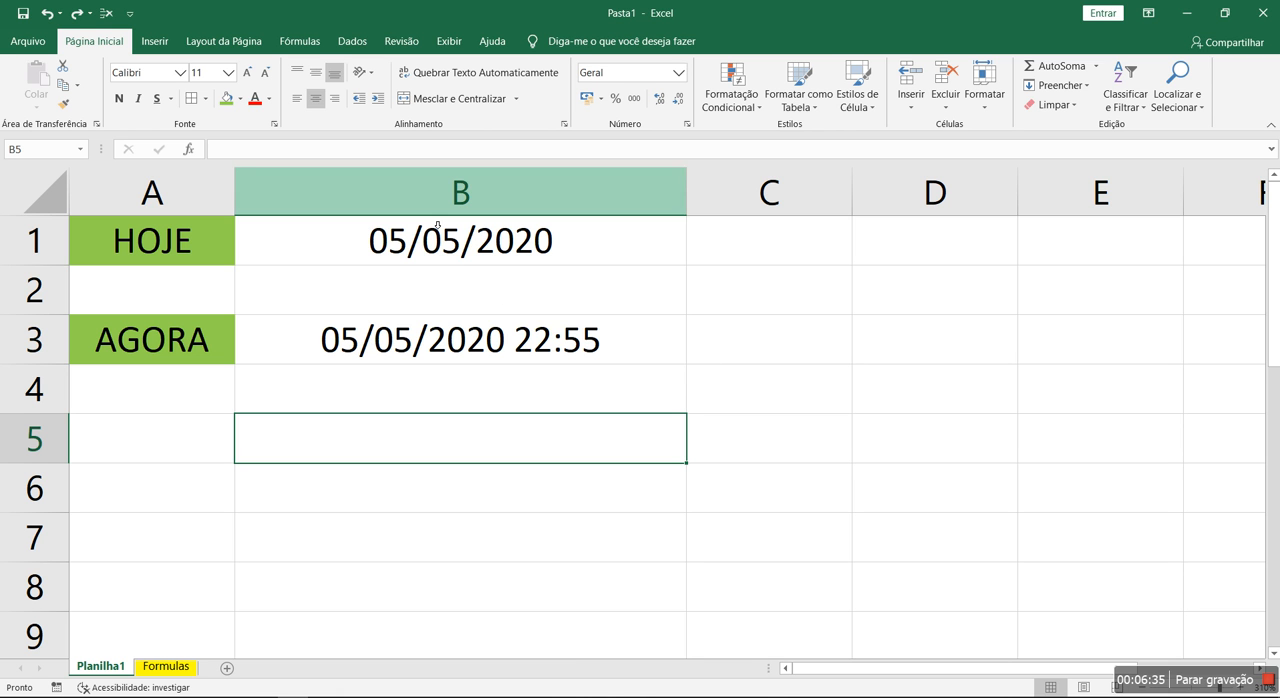
pyautogui.click(440, 245)
pyautogui.click(414, 340)
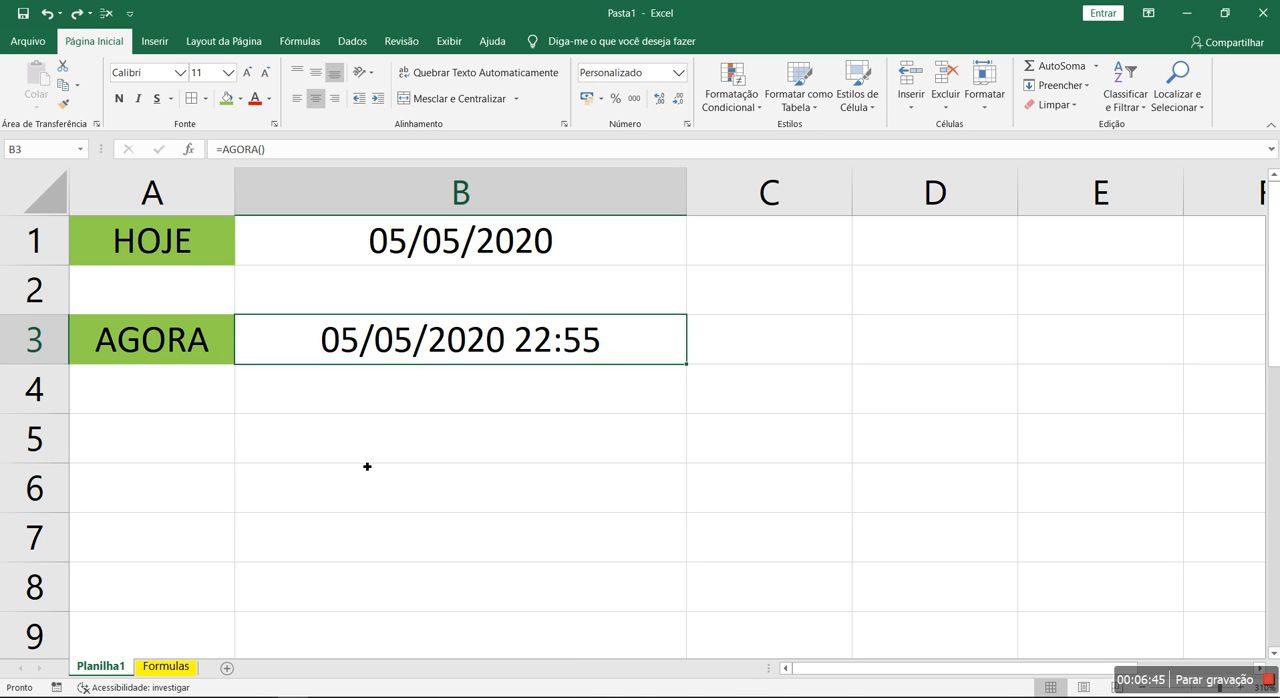
pyautogui.click(166, 666)
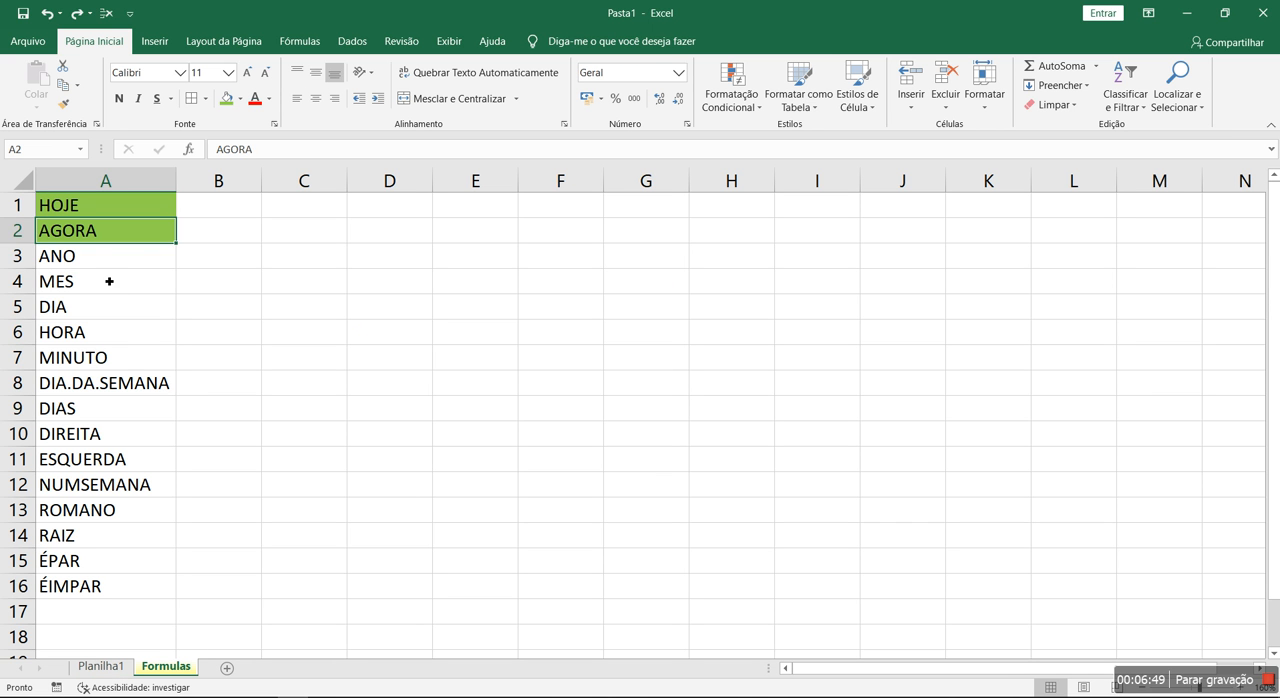
# - Fill the ANO, MES, DIA, HORA and MINUTO entries in A3:A7 of the Formulas sheet with green
pyautogui.moveTo(99, 260); pyautogui.dragTo(168, 356)
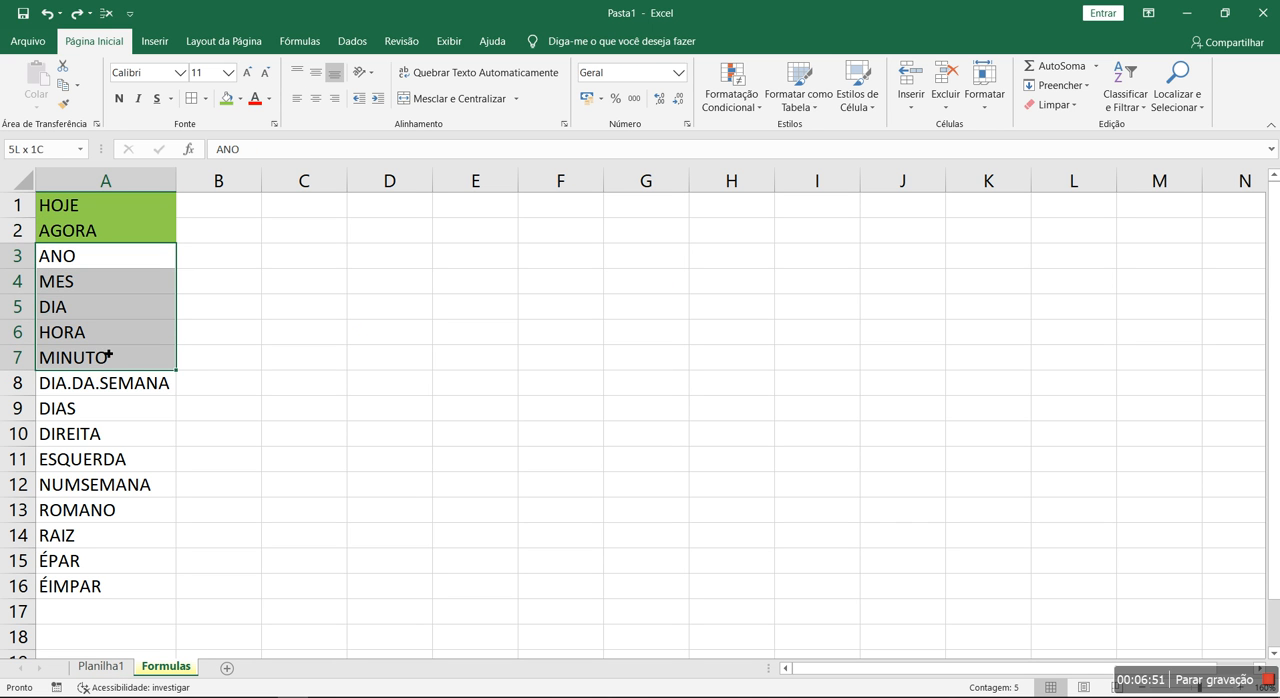
pyautogui.click(223, 106)
pyautogui.click(66, 256)
pyautogui.click(83, 283)
pyautogui.click(76, 310)
pyautogui.click(84, 333)
pyautogui.click(91, 357)
pyautogui.moveTo(99, 263); pyautogui.dragTo(87, 360)
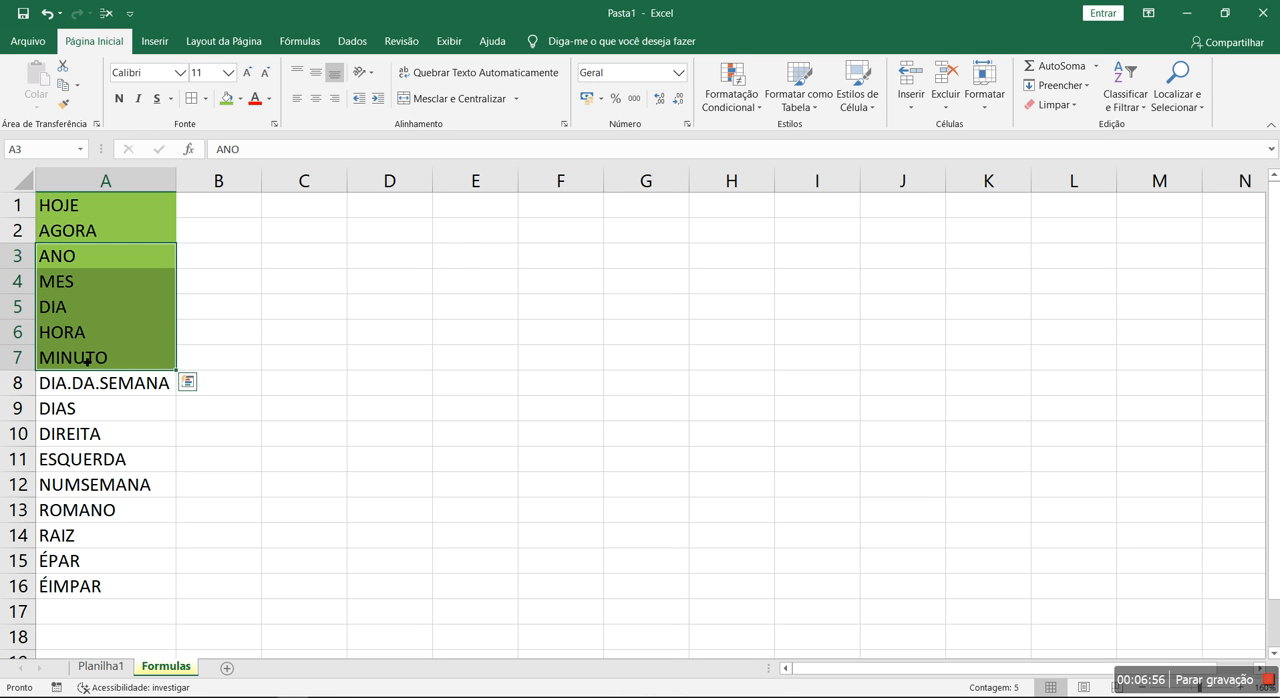
# - Enter the label ANO in A5 on Planilha1, and check the formula behind the AGORA result in B3
pyautogui.click(88, 667)
pyautogui.click(131, 450)
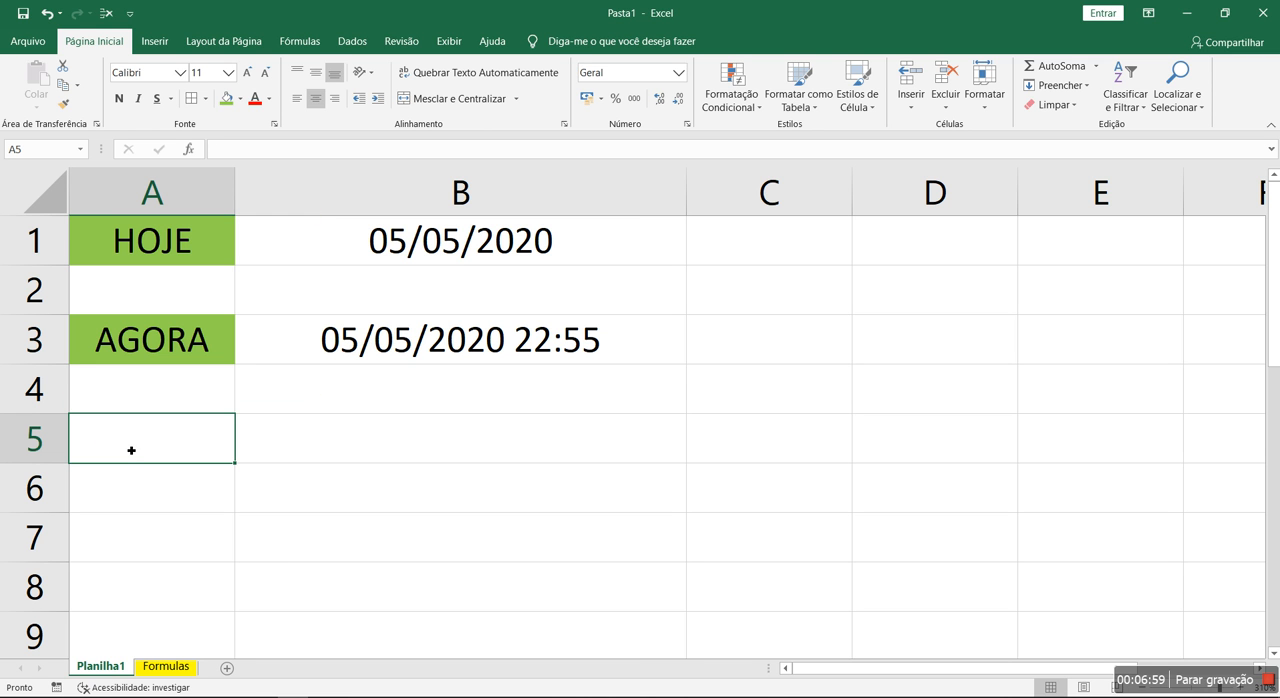
pyautogui.write('ANO')
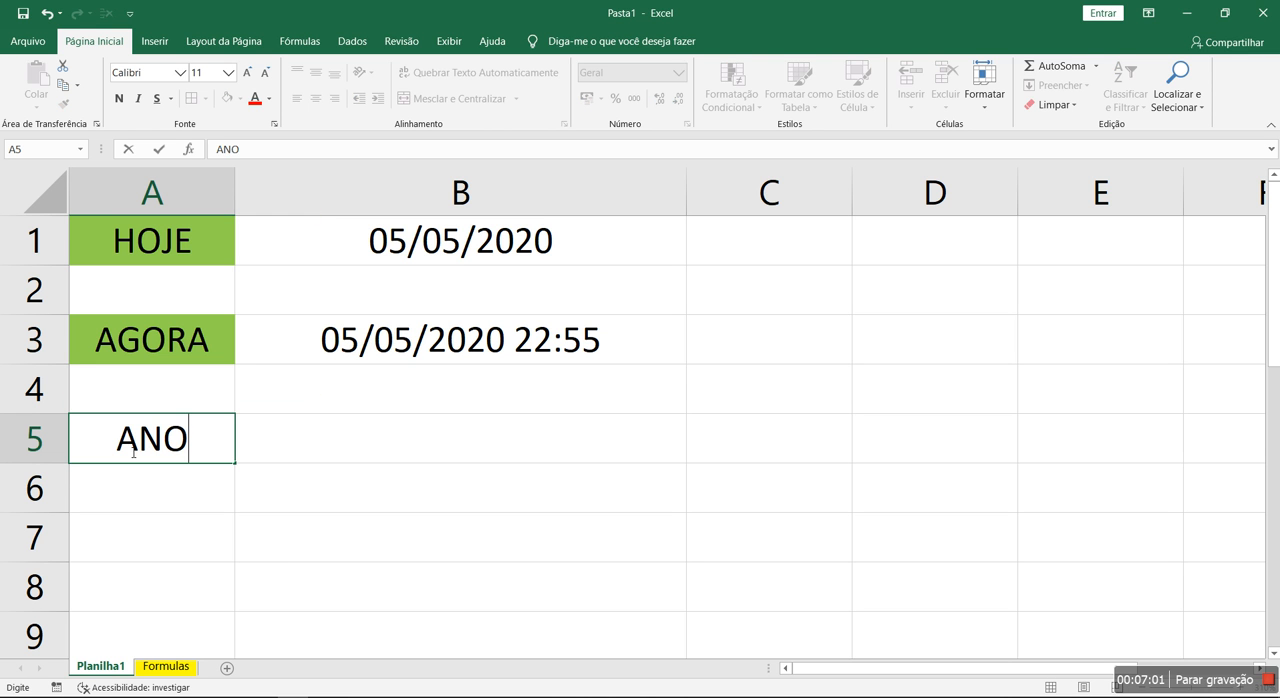
pyautogui.press('Return')
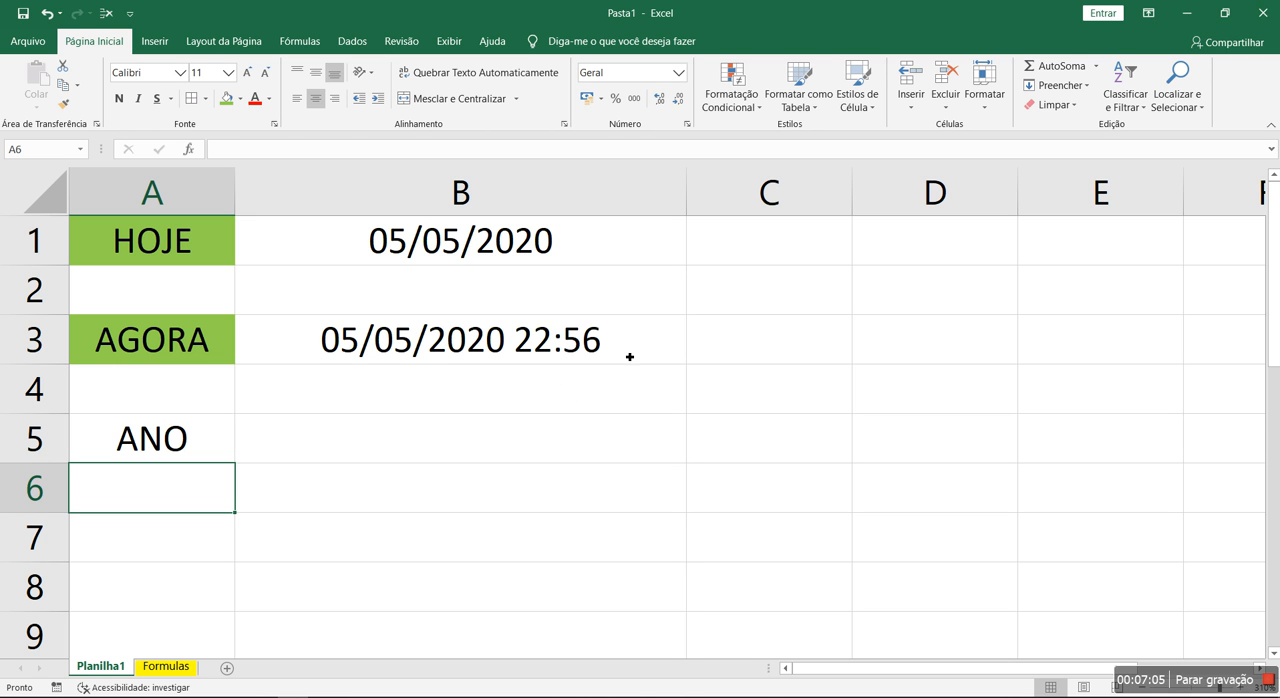
pyautogui.doubleClick(490, 457)
pyautogui.press('Return')
pyautogui.doubleClick(531, 342)
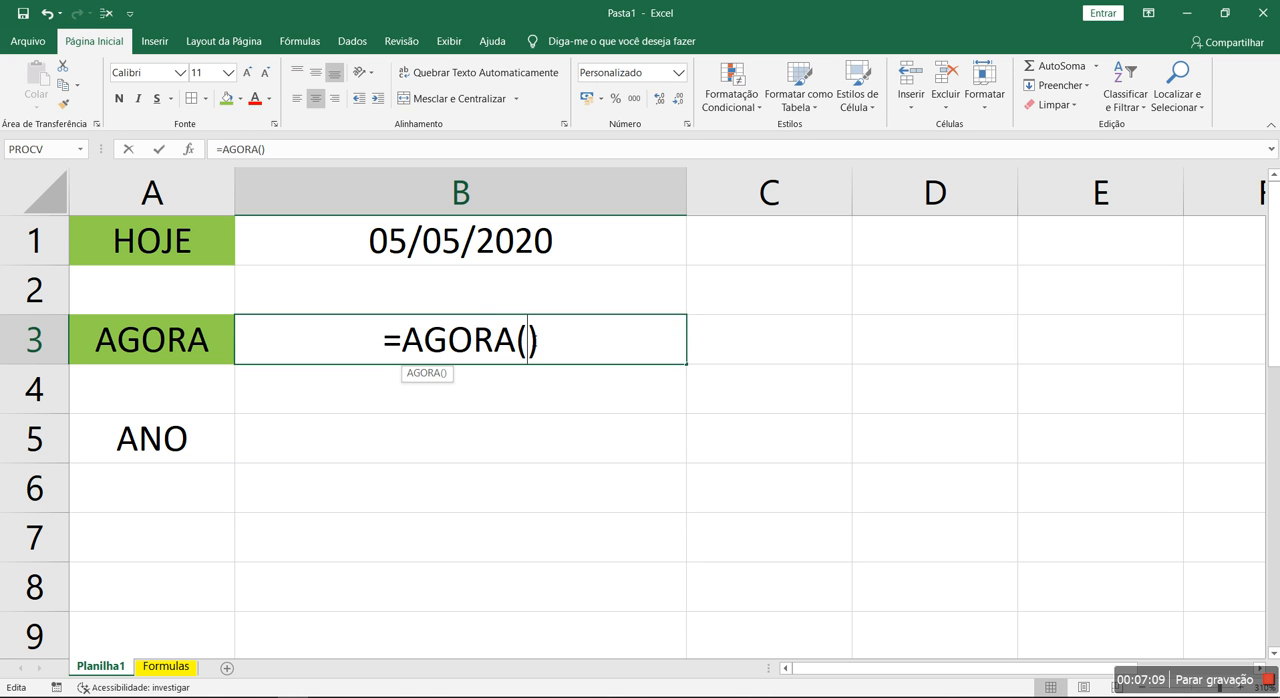
pyautogui.press('Return')
# - Enter the labels MÊS, DIA, HORA and MINUTO in cells A6 through A9
pyautogui.click(162, 477)
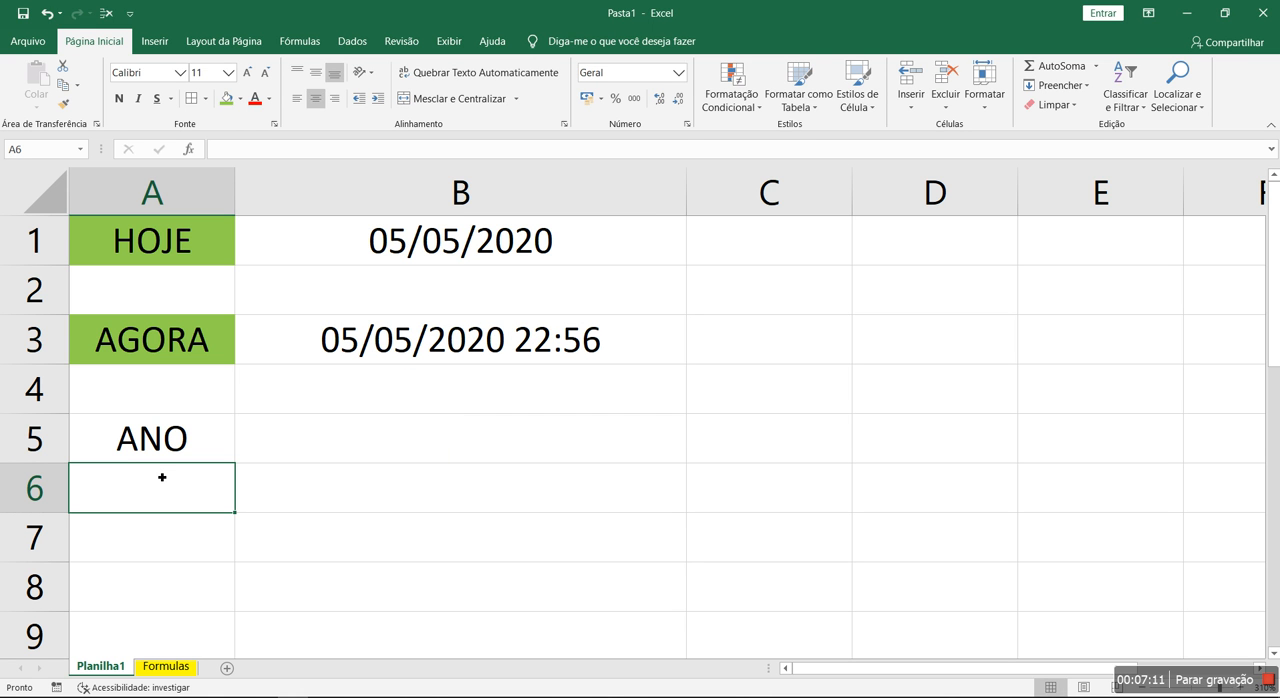
pyautogui.write('MÊS')
pyautogui.press('Return')
pyautogui.write('DIA')
pyautogui.press('Return')
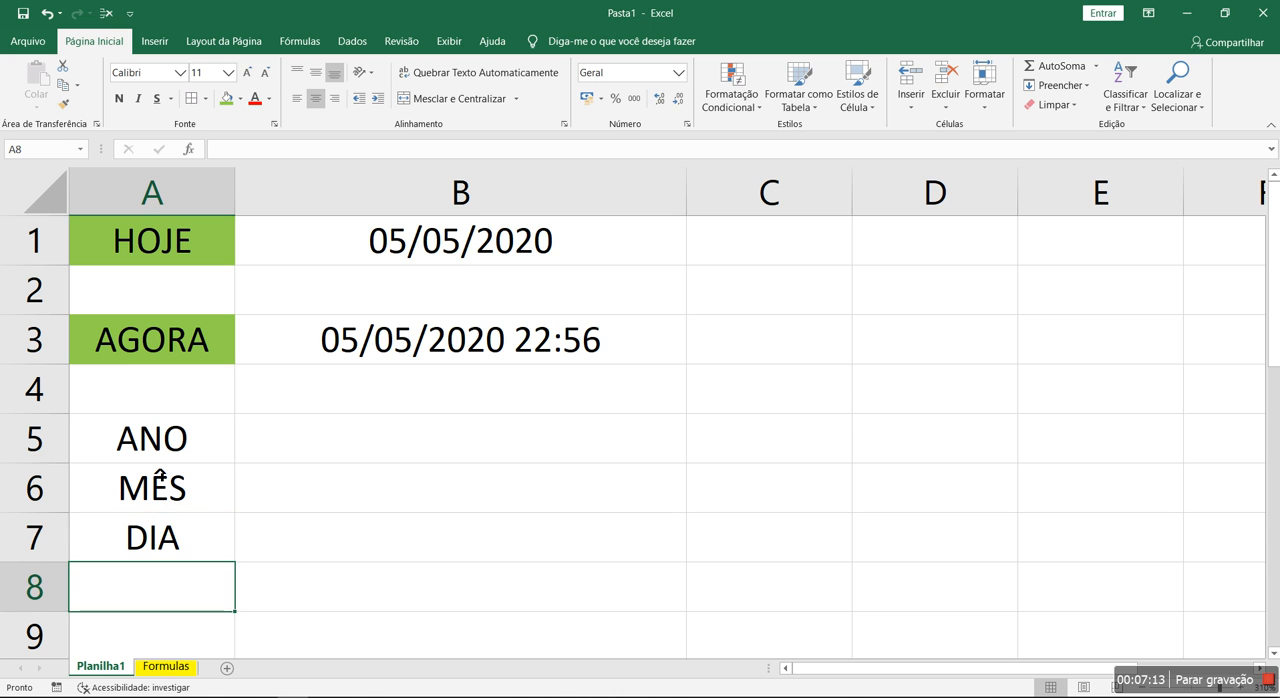
pyautogui.keyDown('ctrl'); pyautogui.scroll(-3, 195, 458); pyautogui.keyUp('ctrl')
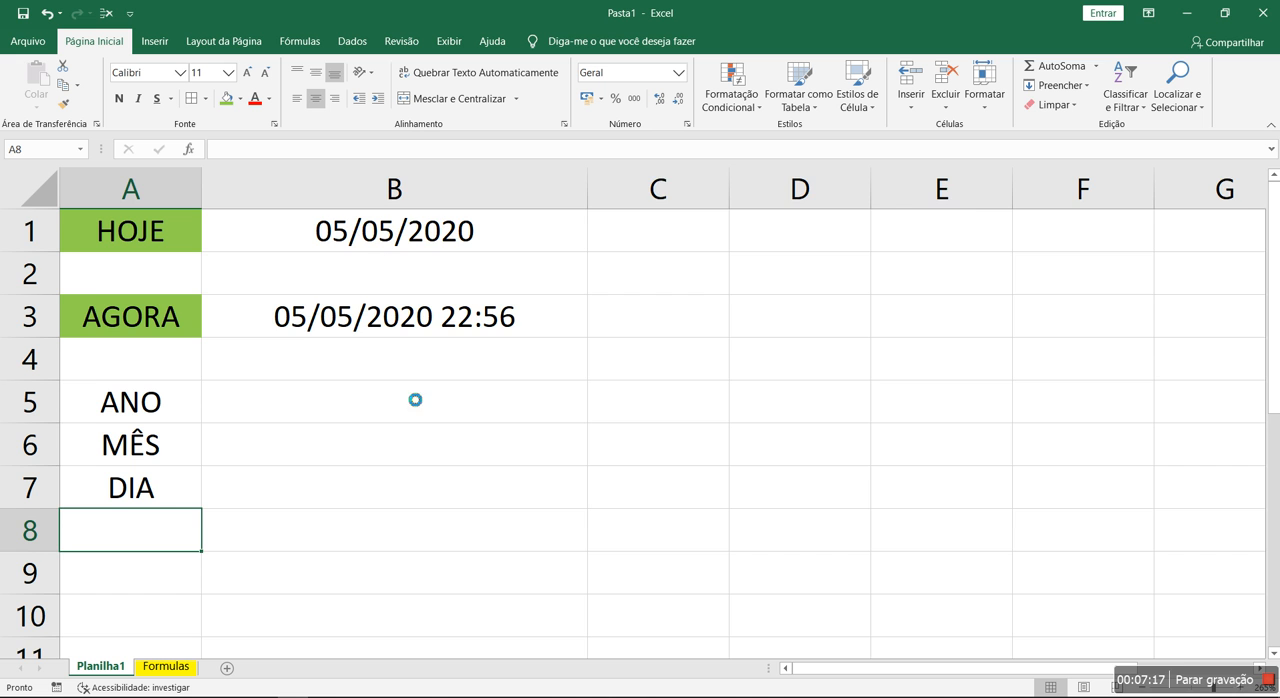
pyautogui.keyDown('ctrl'); pyautogui.scroll(-1, 409, 393); pyautogui.keyUp('ctrl')
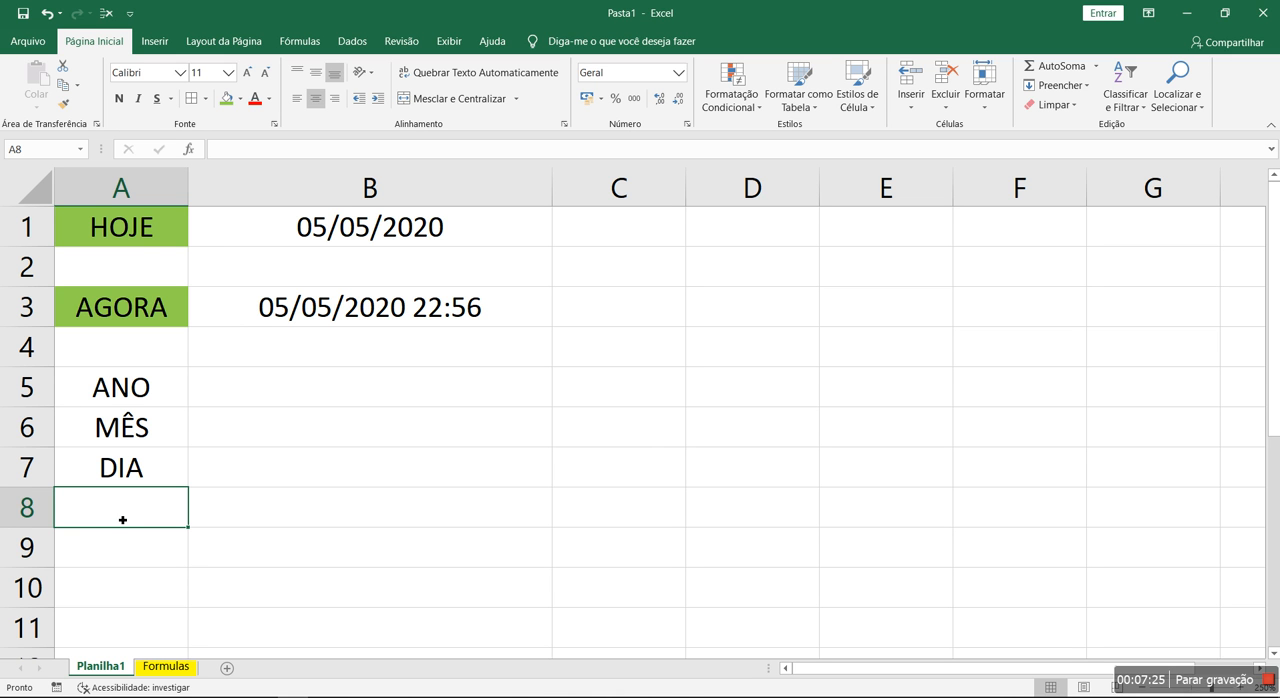
pyautogui.write('HORA')
pyautogui.press('Return')
pyautogui.write('MINUTO')
pyautogui.press('Return')
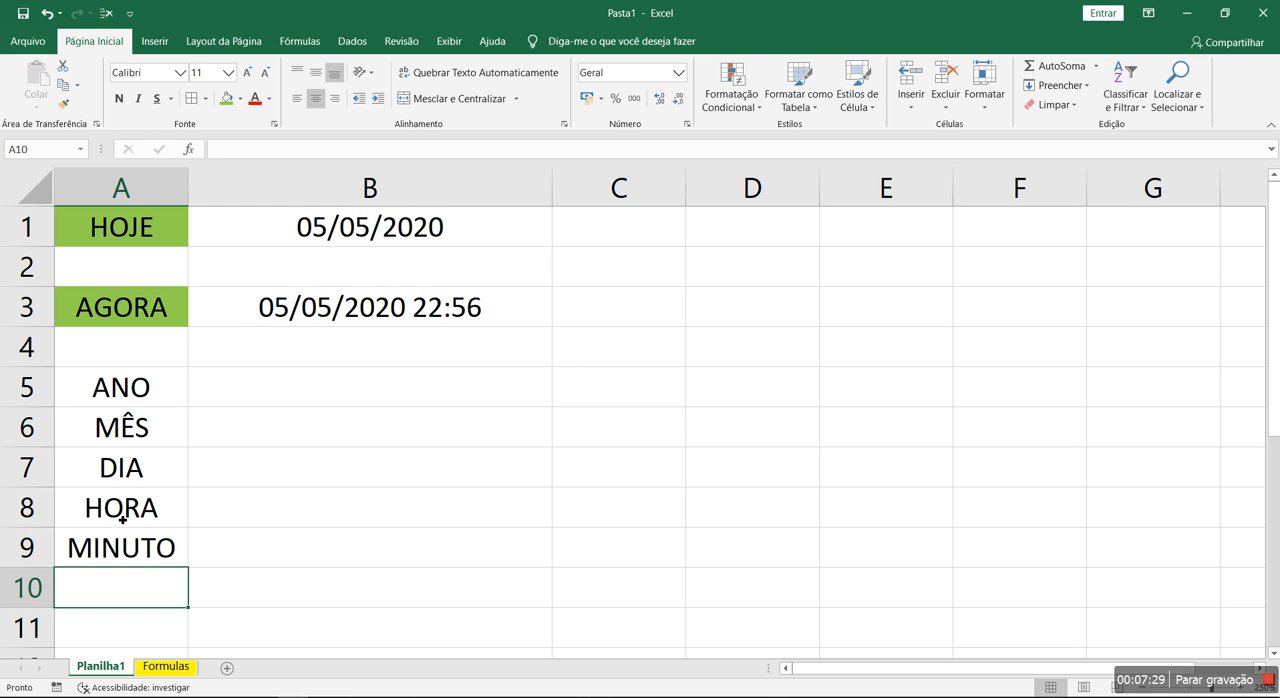
# - Fill the labels from ANO to MINUTO in A5:A9 with green
pyautogui.moveTo(145, 391); pyautogui.dragTo(150, 550)
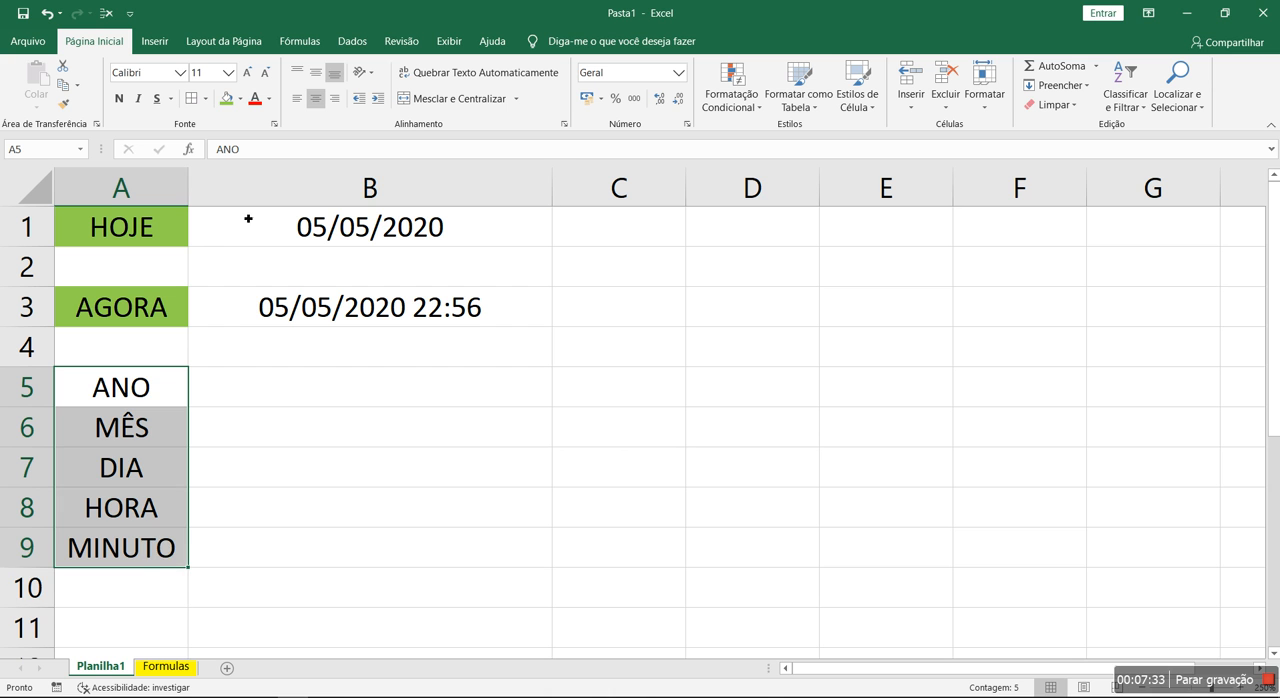
pyautogui.click(226, 99)
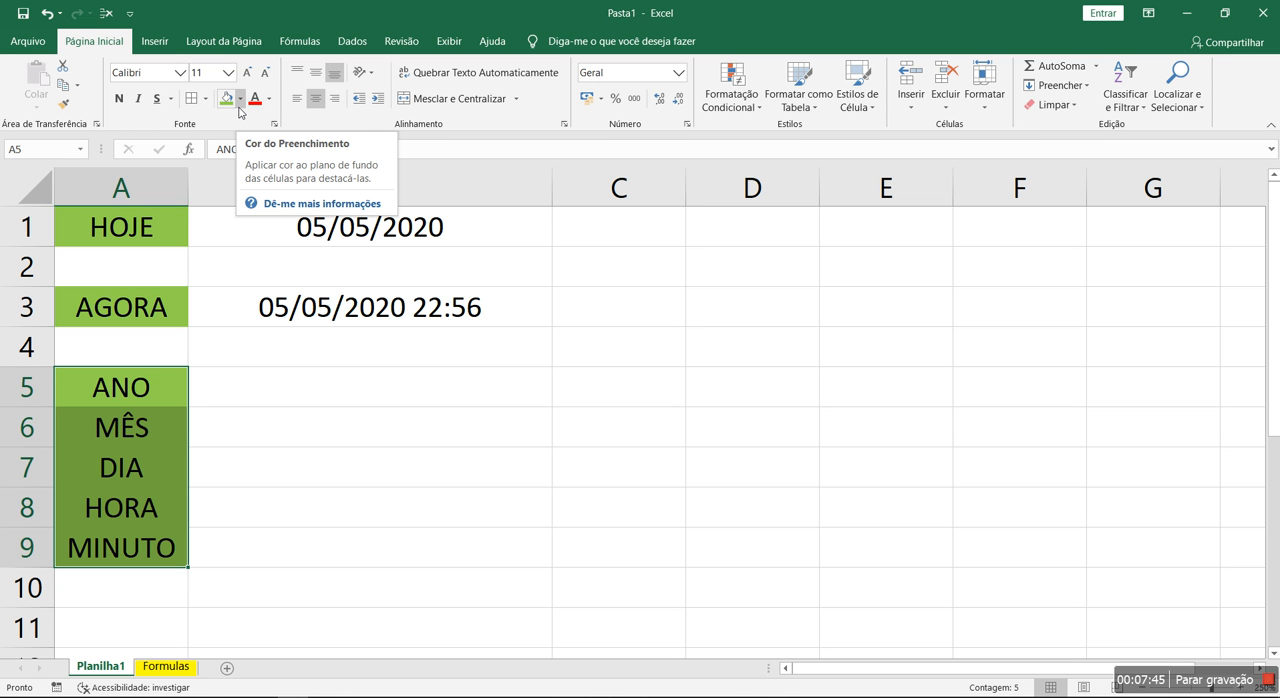
pyautogui.click(297, 380)
pyautogui.click(142, 400)
pyautogui.moveTo(142, 408); pyautogui.dragTo(130, 543)
pyautogui.click(250, 395)
# - Examine the HOJE date in row 1 and the rows for ANO, MÊS, DIA, HORA and MINUTO
pyautogui.click(130, 231)
pyautogui.moveTo(130, 232); pyautogui.dragTo(429, 245)
pyautogui.click(369, 235)
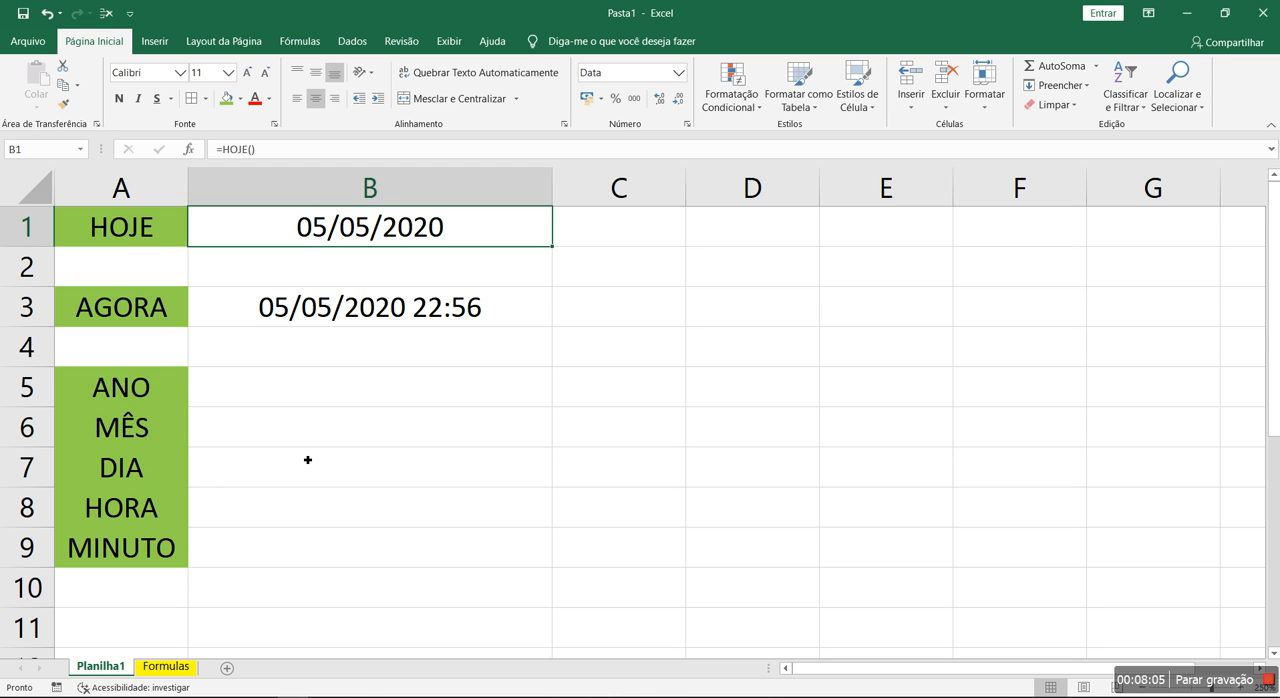
pyautogui.click(336, 393)
pyautogui.moveTo(143, 391); pyautogui.dragTo(334, 383)
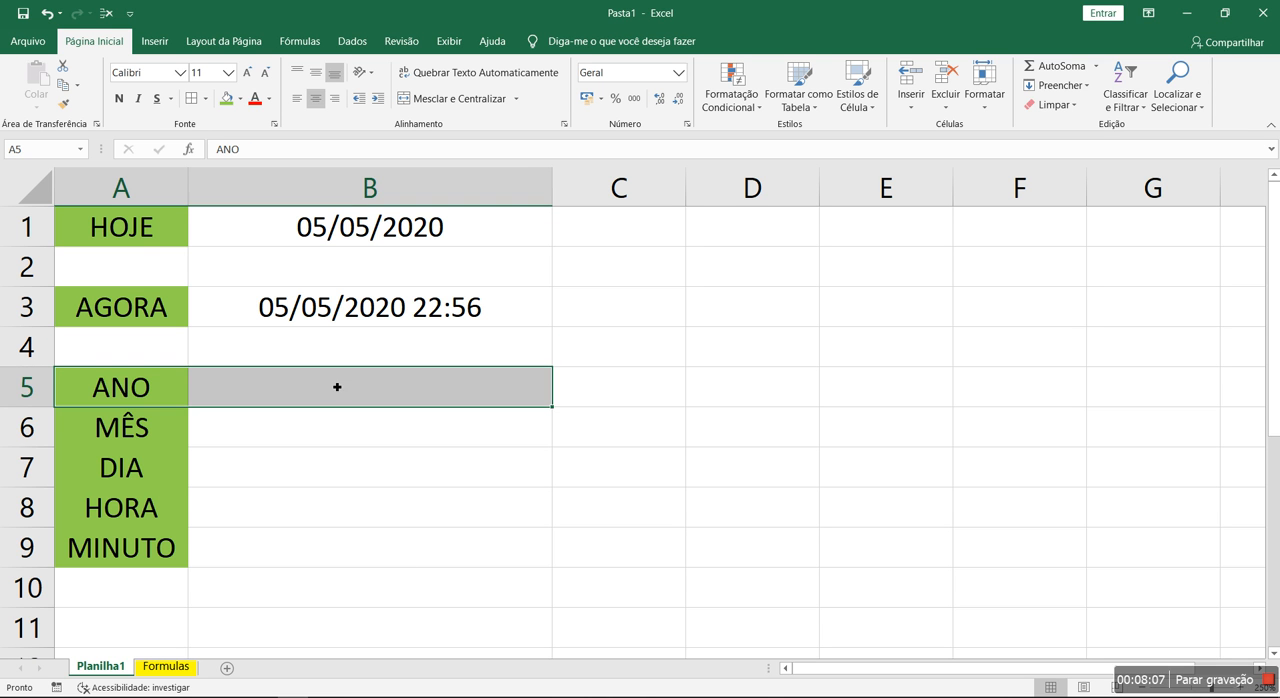
pyautogui.moveTo(98, 427); pyautogui.dragTo(346, 435)
pyautogui.moveTo(123, 473); pyautogui.dragTo(379, 475)
pyautogui.moveTo(150, 506); pyautogui.dragTo(230, 510)
pyautogui.moveTo(173, 553); pyautogui.dragTo(371, 558)
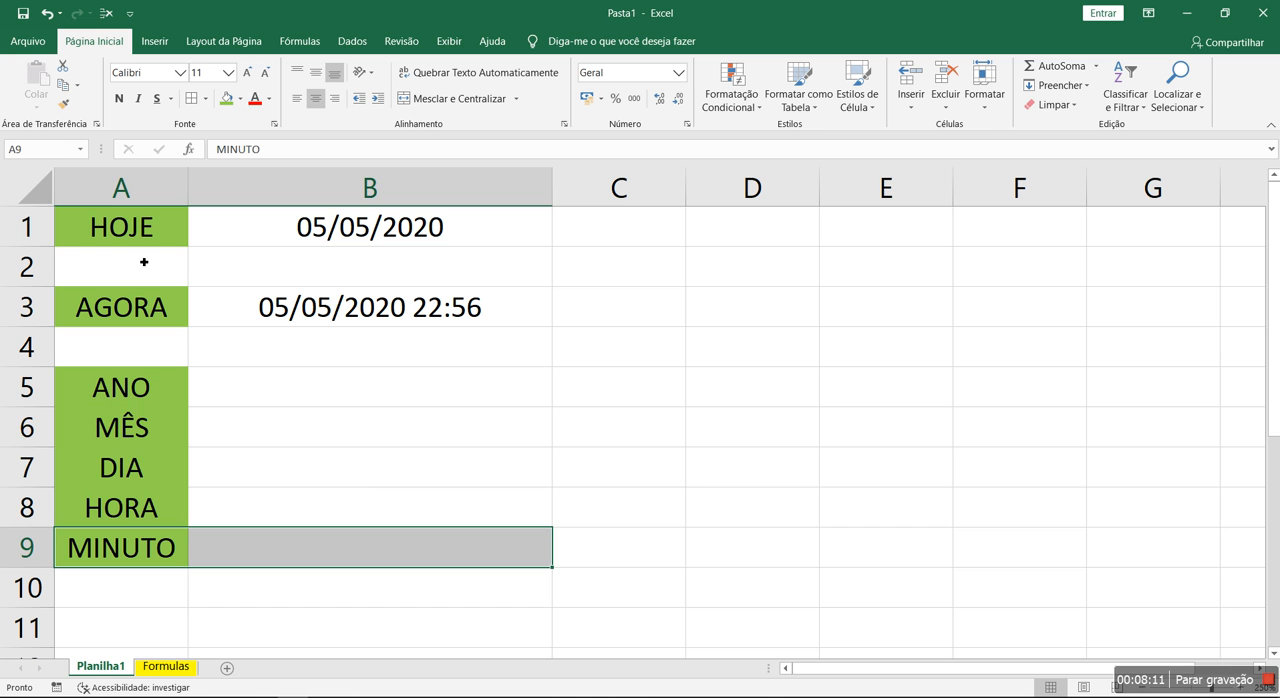
pyautogui.moveTo(130, 350); pyautogui.dragTo(140, 505)
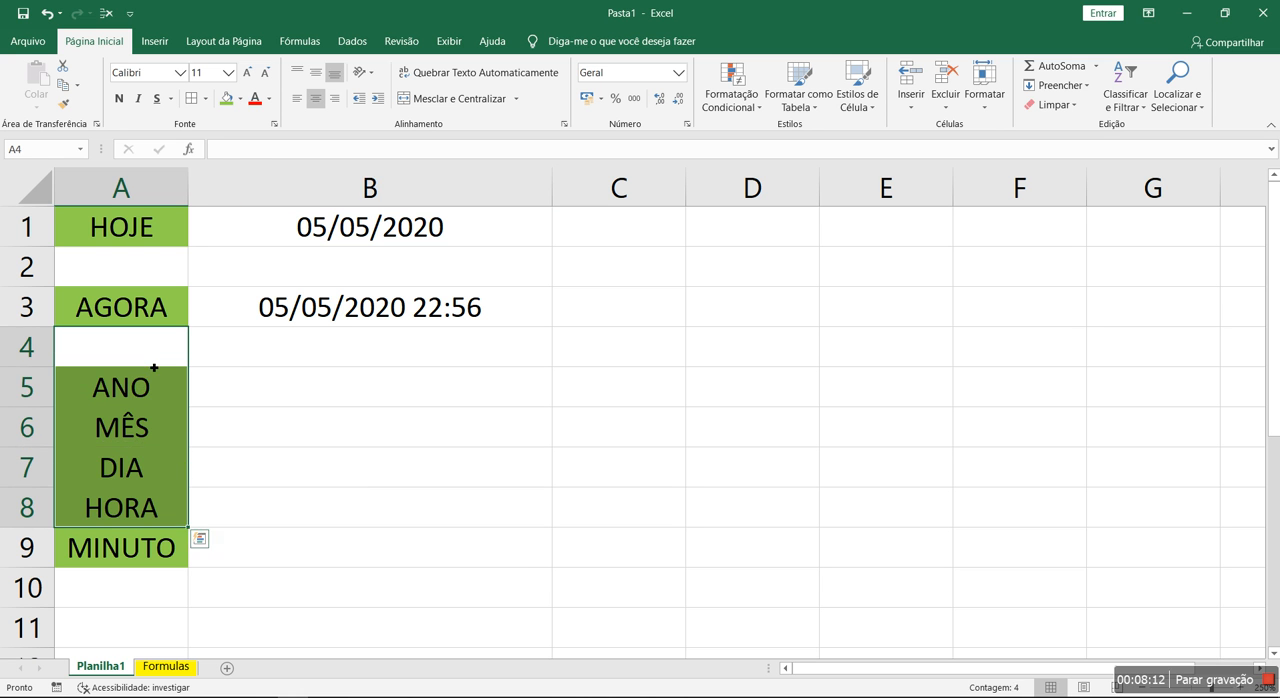
# - Enter the formula =ANO(B1) in B5 to extract the year from the HOJE date
pyautogui.click(264, 377)
pyautogui.write('=ANO')
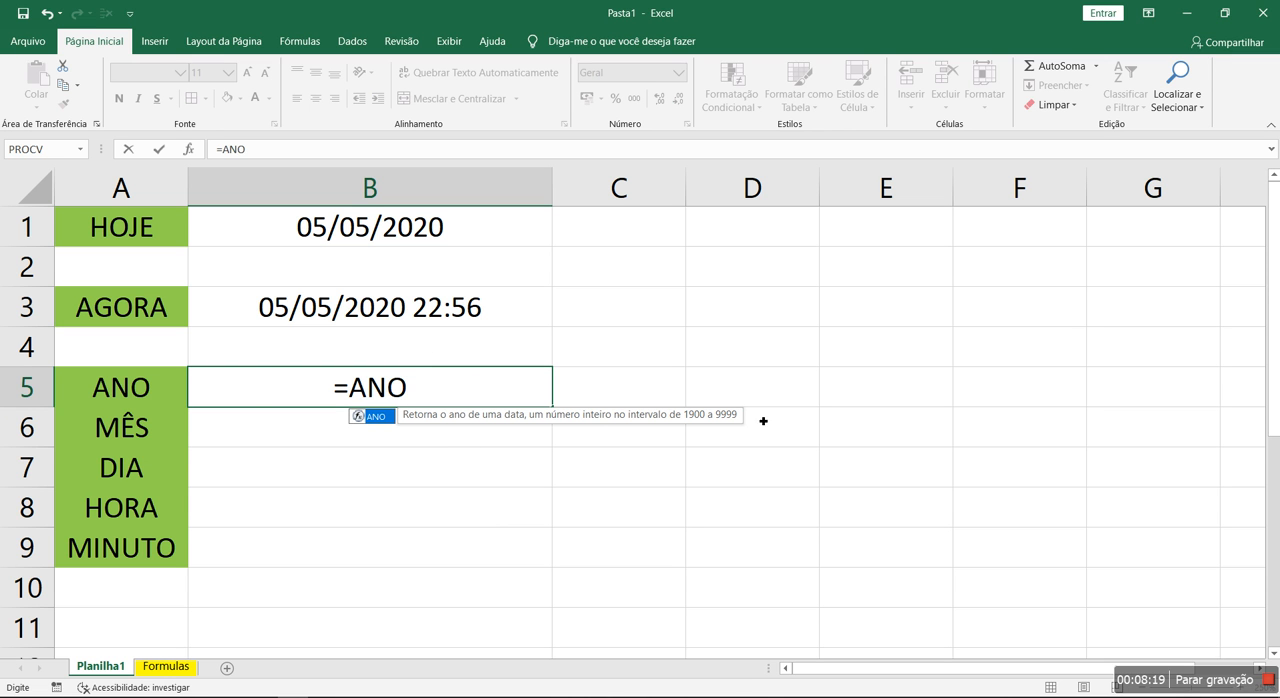
pyautogui.write('(')
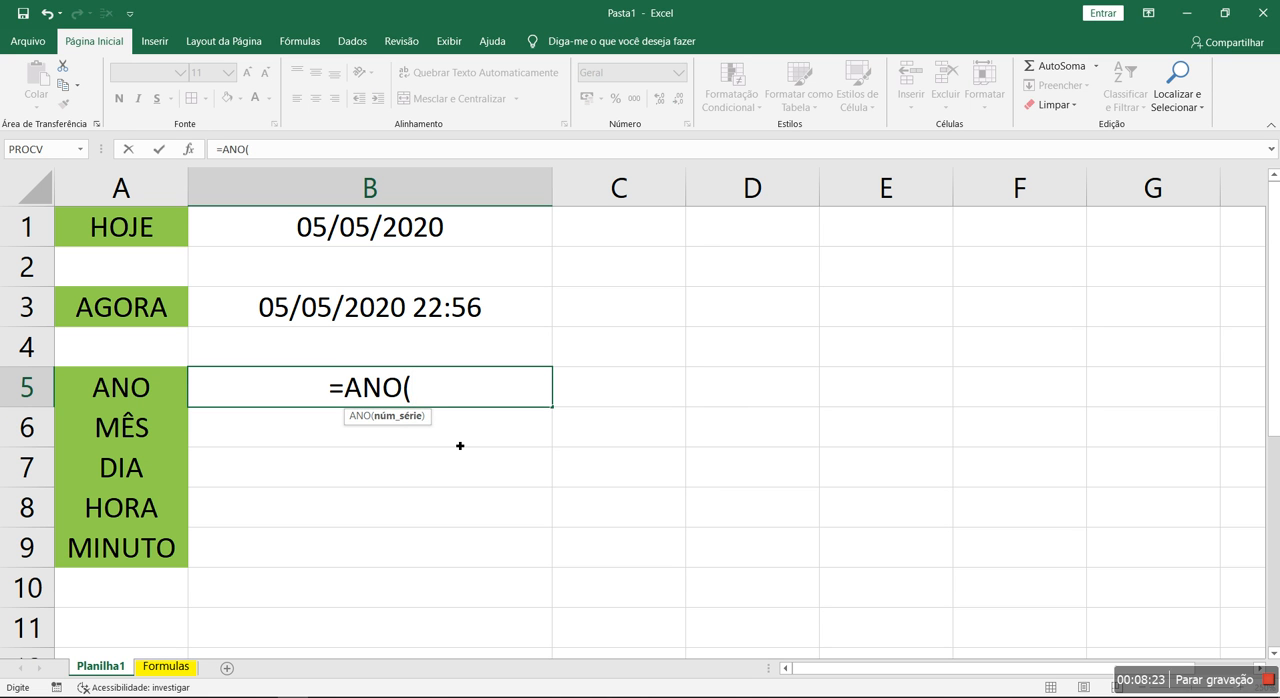
pyautogui.write(')')
pyautogui.press('Return')
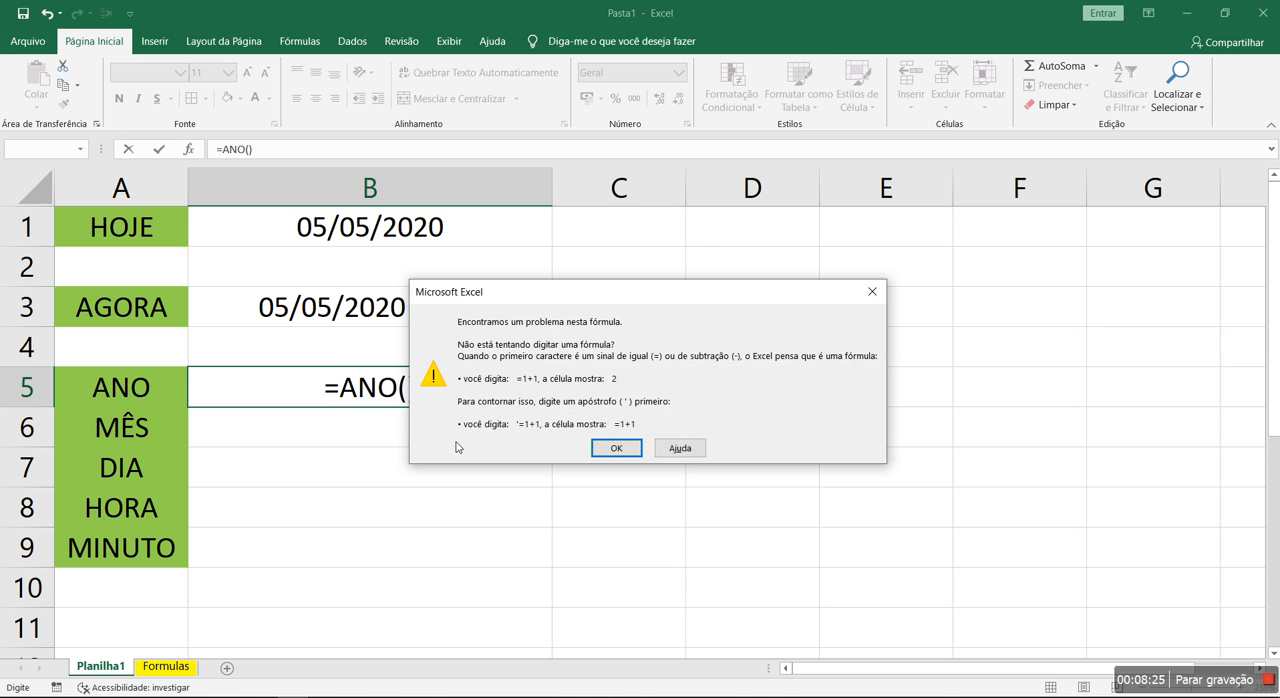
pyautogui.press('Return')
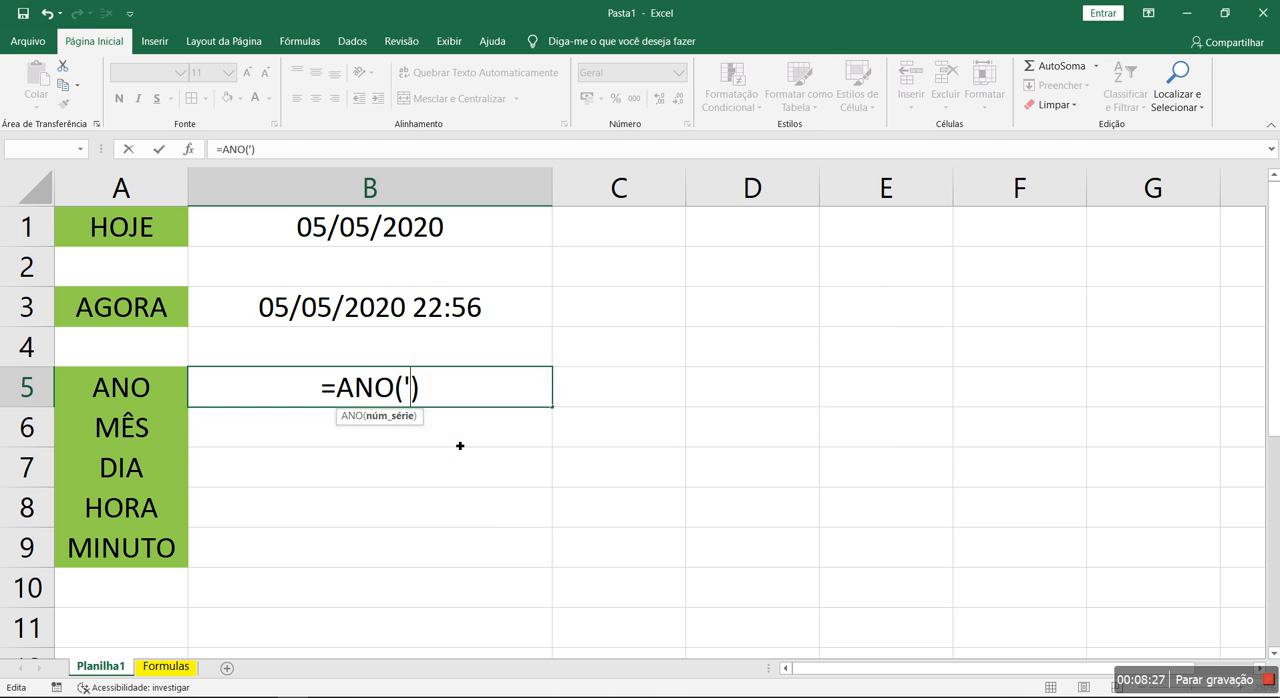
pyautogui.press('BackSpace')
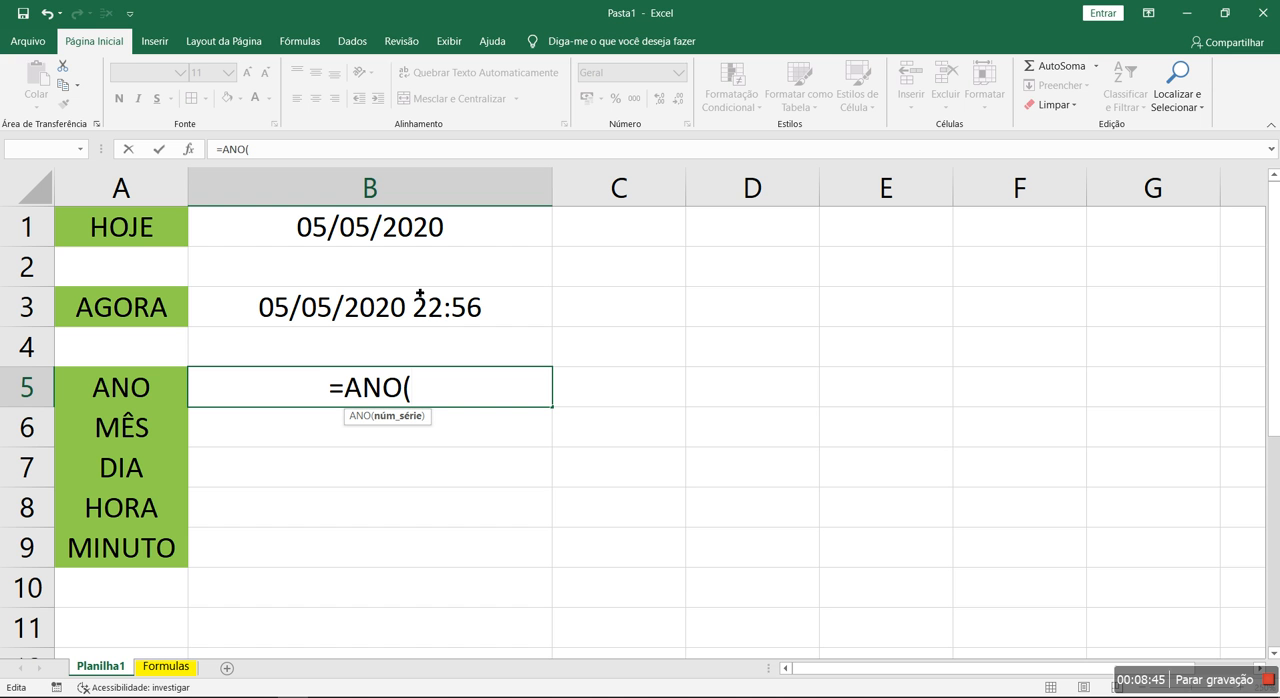
pyautogui.click(383, 231)
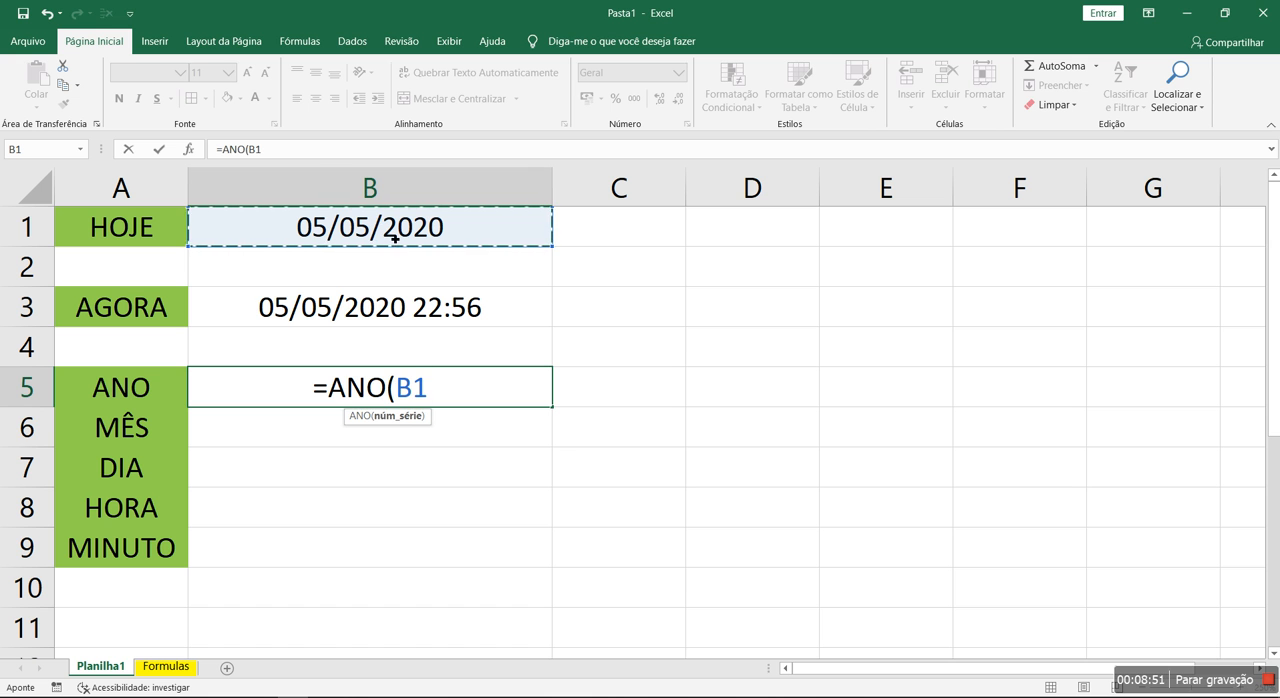
pyautogui.press('Return')
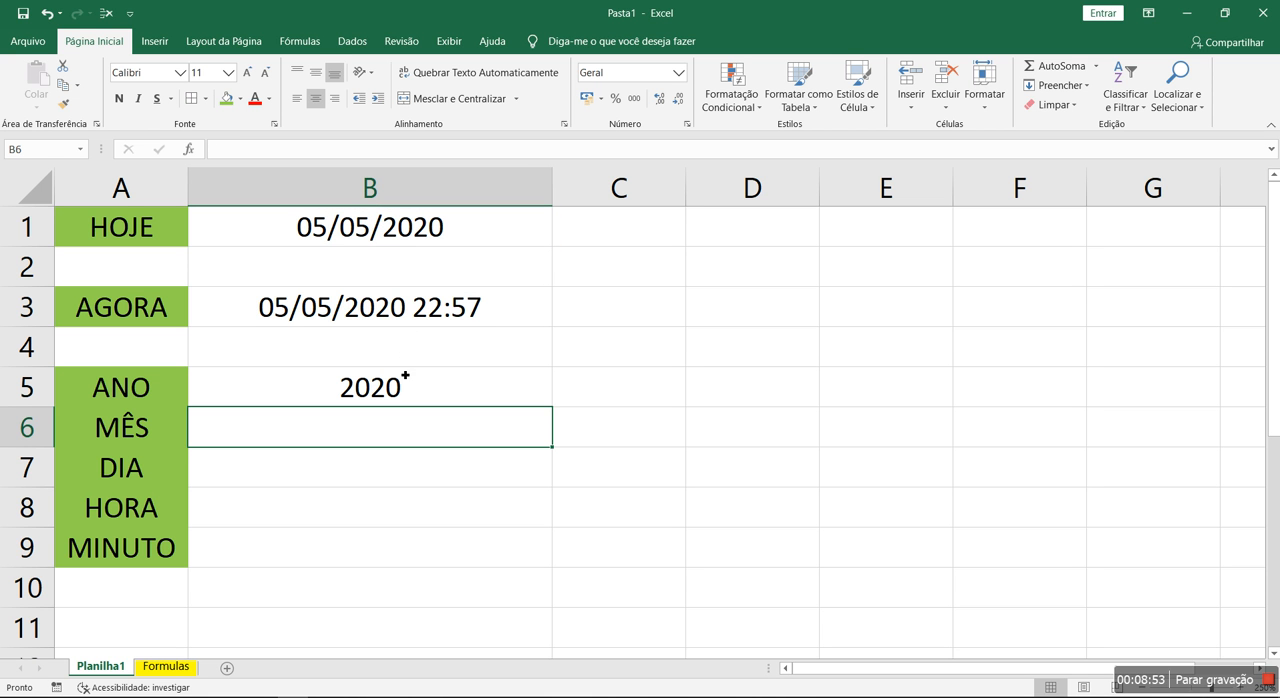
pyautogui.click(408, 238)
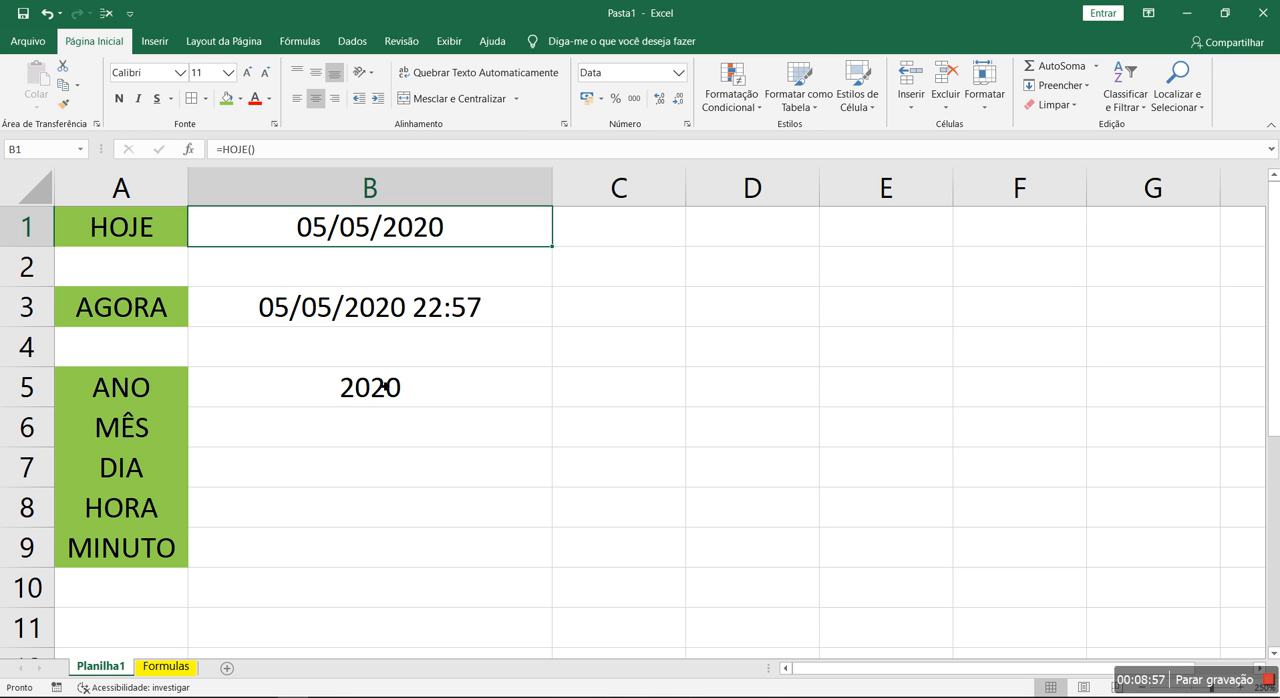
# - Enter the formula =MÊS(B1) in B6 to extract the month from the HOJE date
pyautogui.click(289, 434)
pyautogui.write('=ME')
pyautogui.press('BackSpace')
pyautogui.write('ÊS')
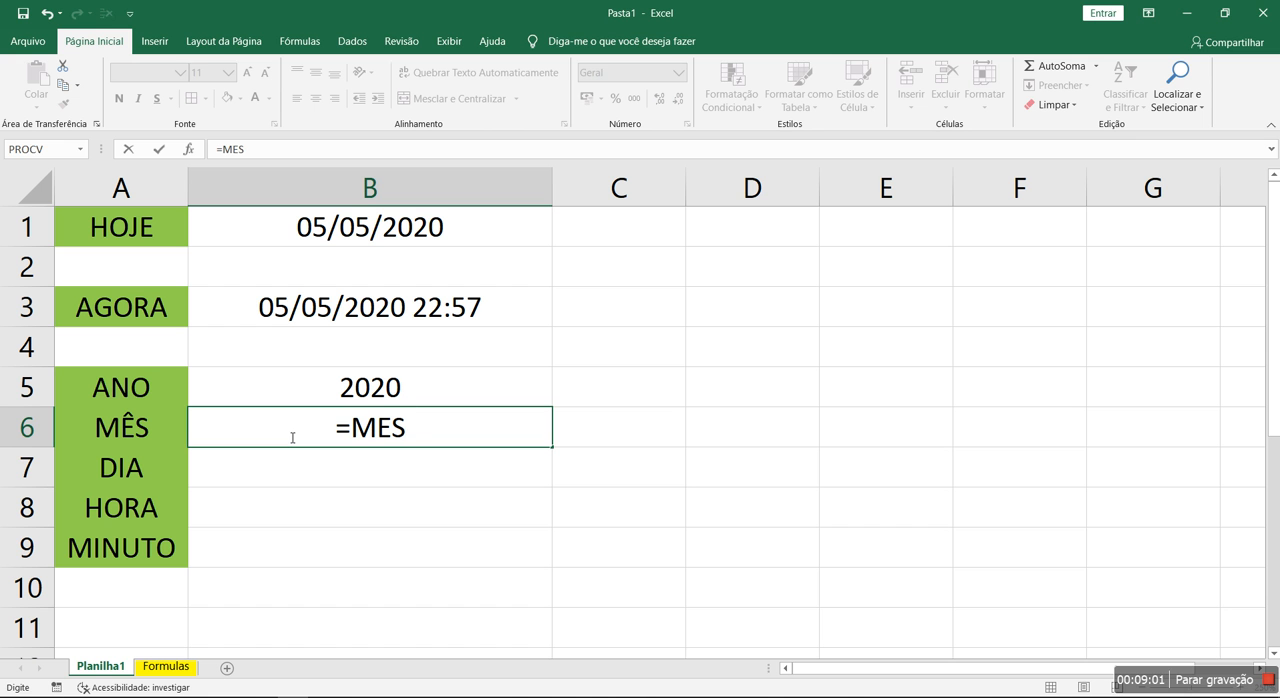
pyautogui.write('(')
pyautogui.click(453, 236)
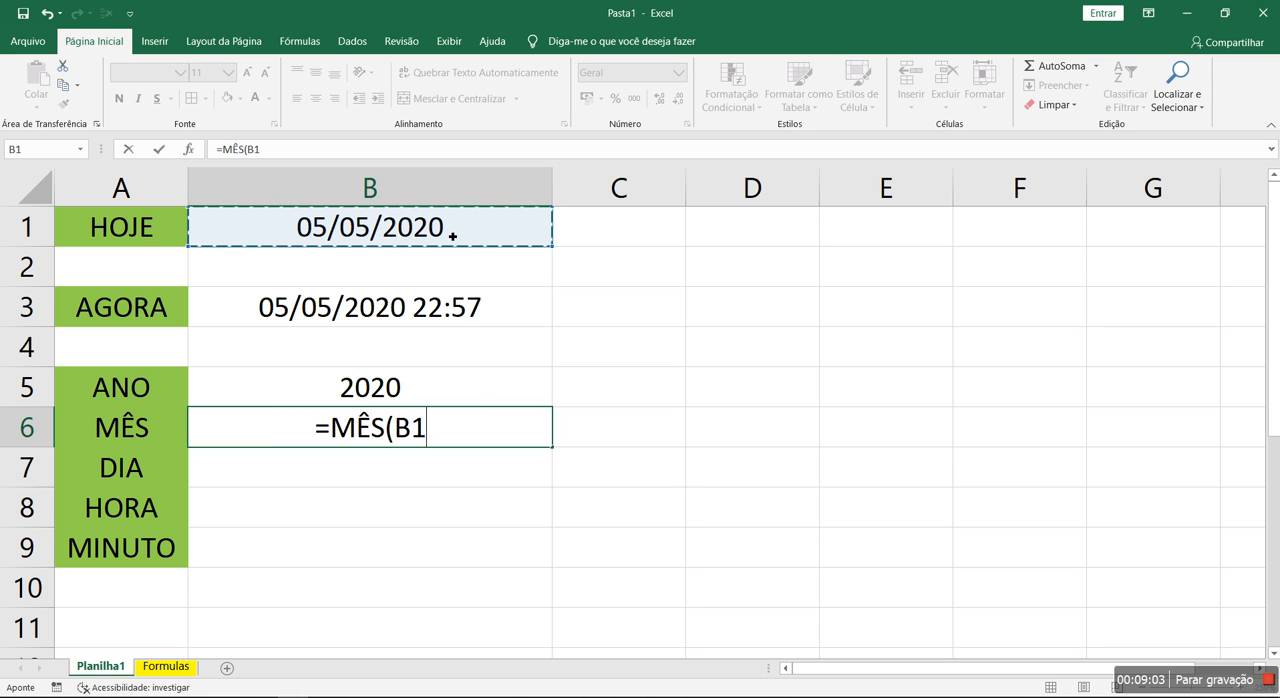
pyautogui.press('Return')
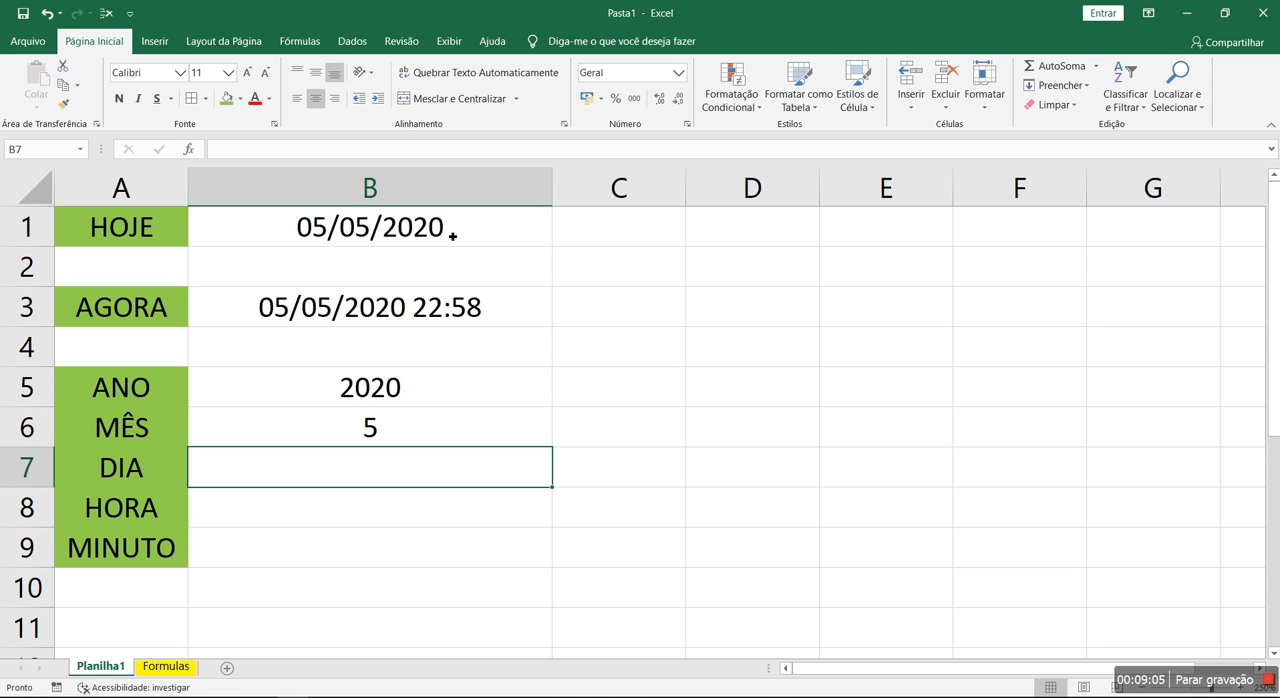
# - Enter the formula =DIA(B1) in B7 to extract the day from the HOJE date
pyautogui.write('=DIA(')
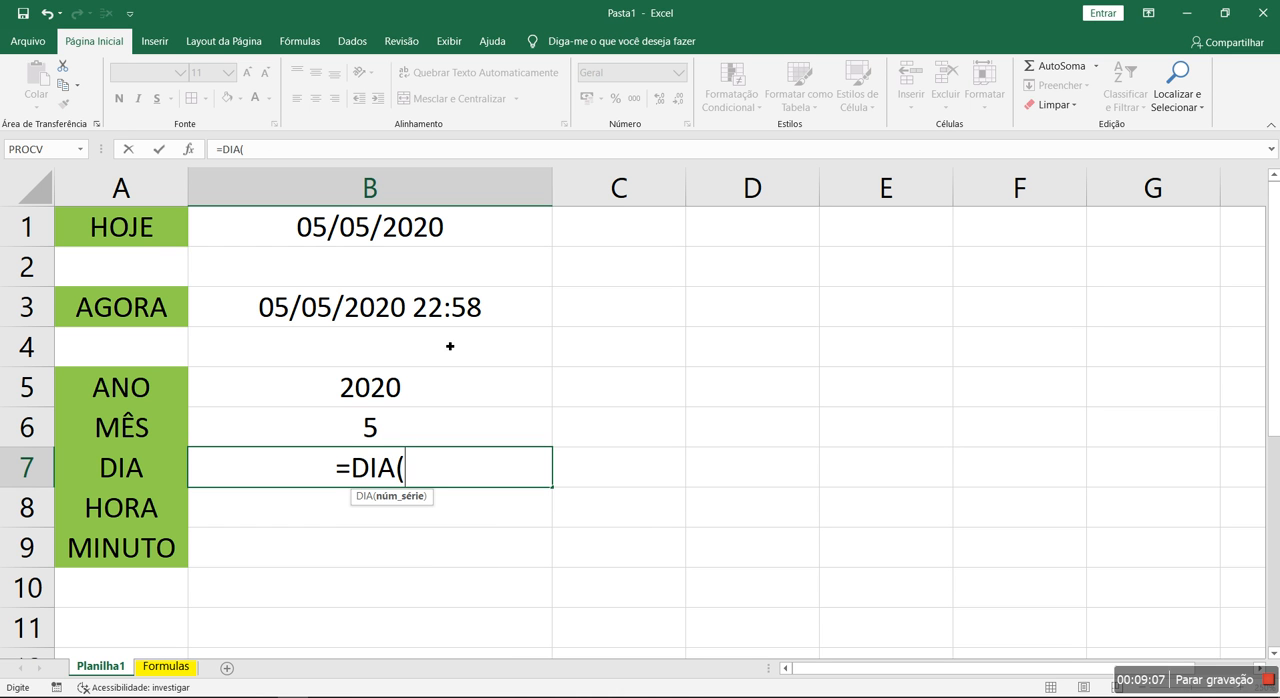
pyautogui.click(414, 229)
pyautogui.write(')')
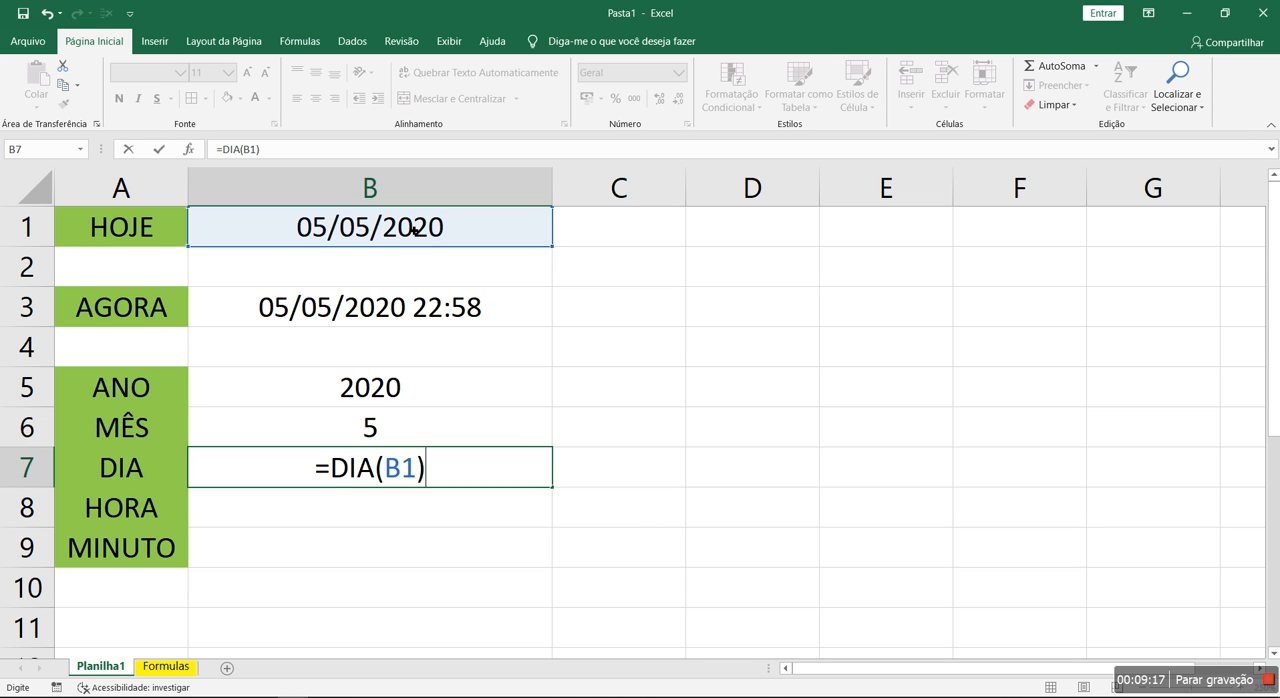
pyautogui.press('Return')
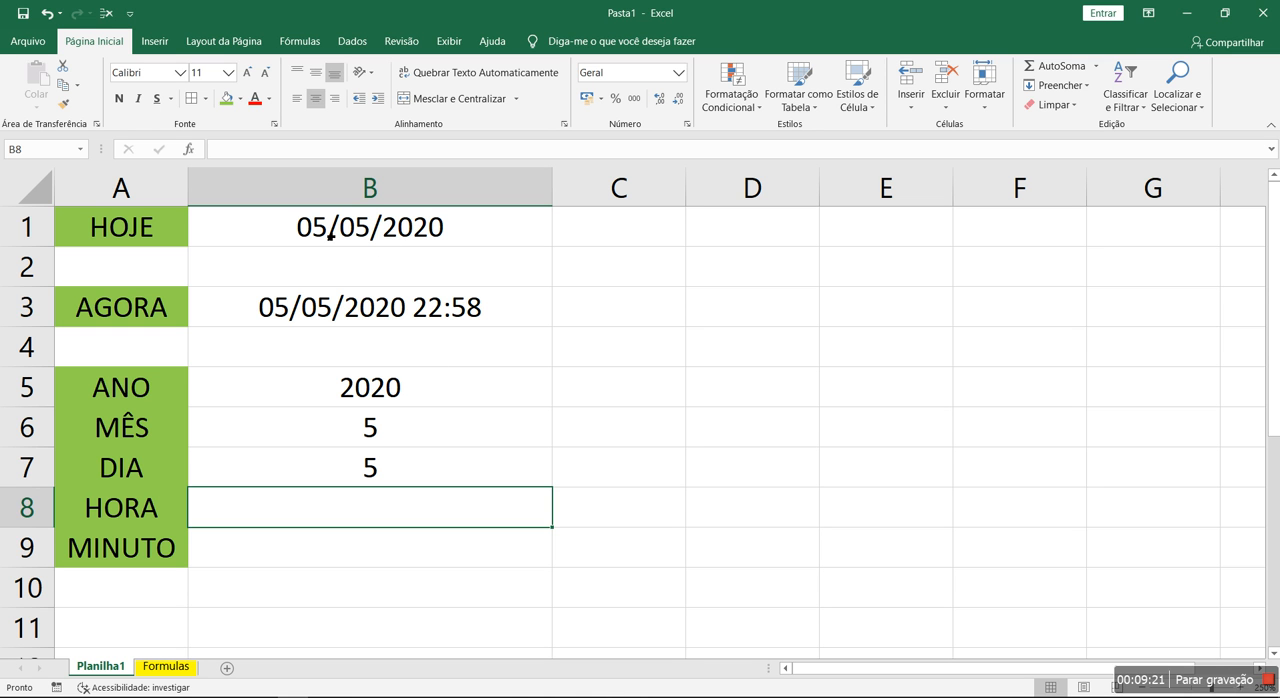
# - Enter the formula =HORA(B3) in B8 to extract the hour from the AGORA date and time
pyautogui.click(270, 298)
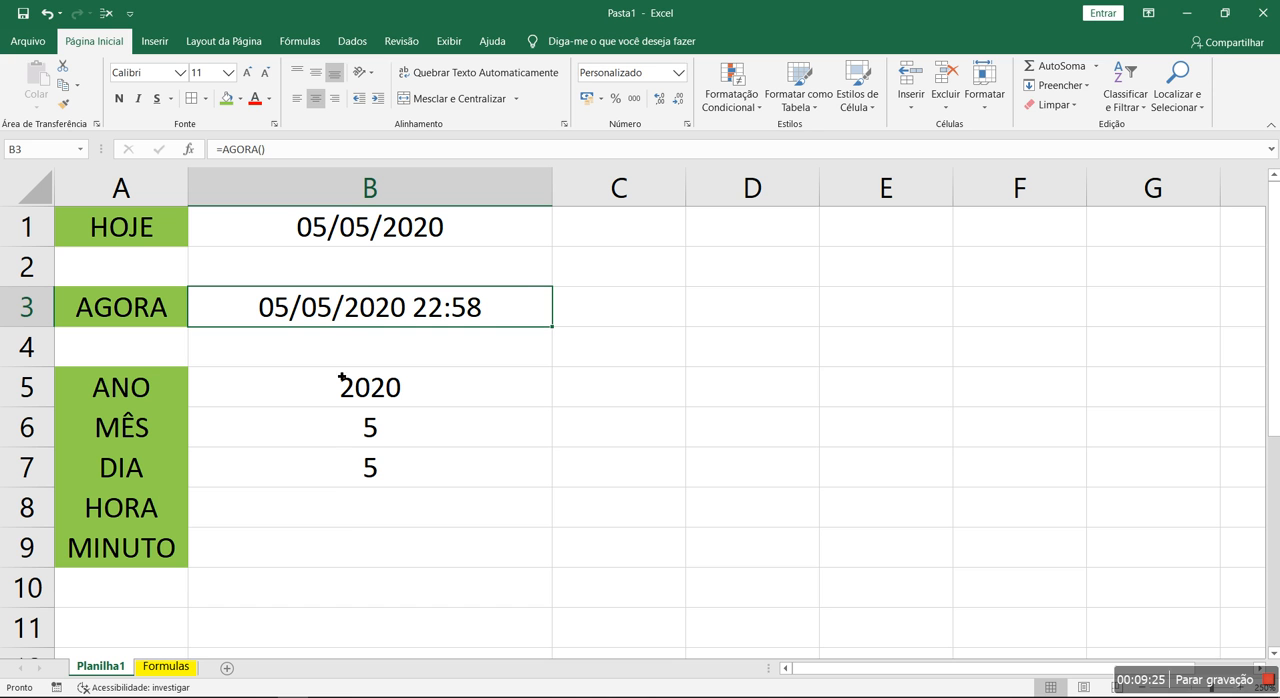
pyautogui.click(340, 496)
pyautogui.click(340, 538)
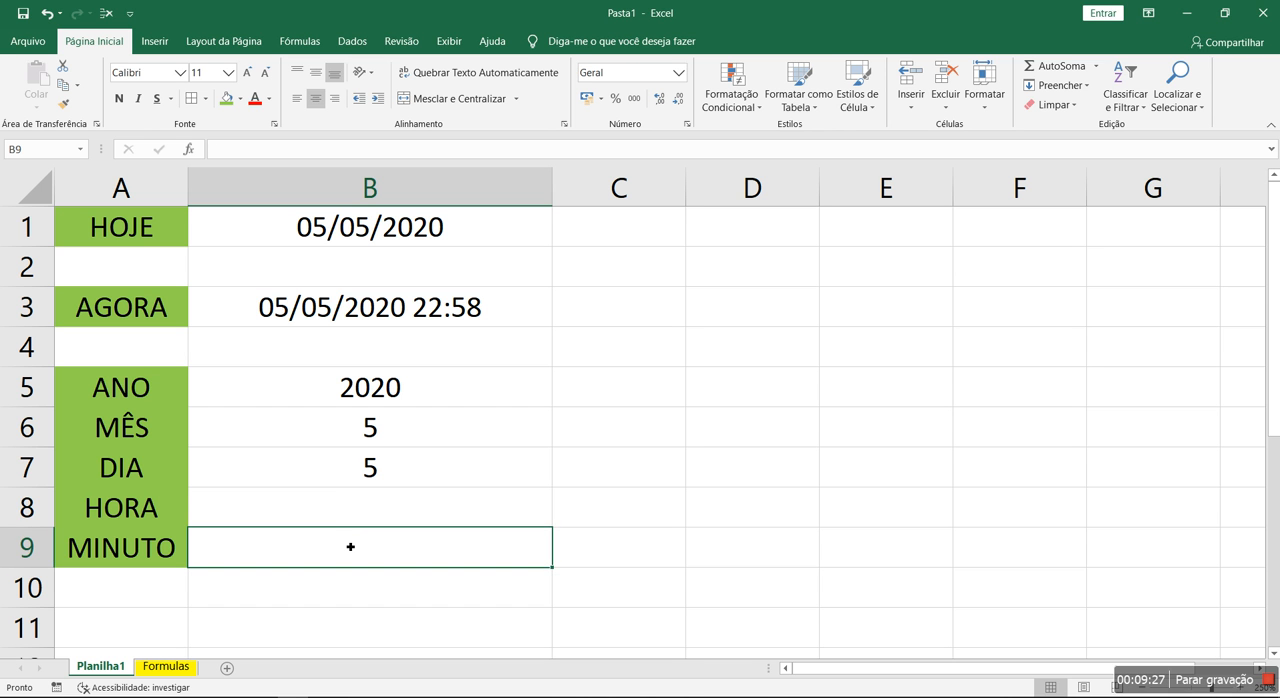
pyautogui.click(346, 518)
pyautogui.moveTo(137, 382); pyautogui.dragTo(177, 463)
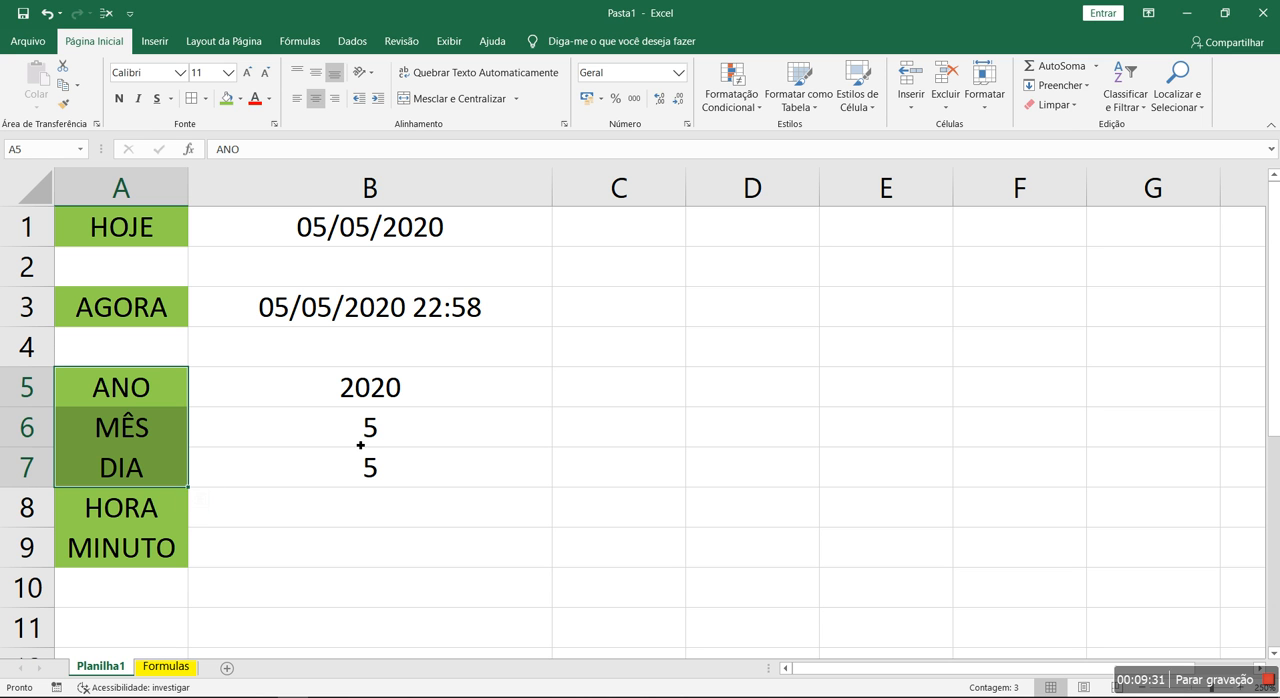
pyautogui.click(341, 504)
pyautogui.write('=HORA(')
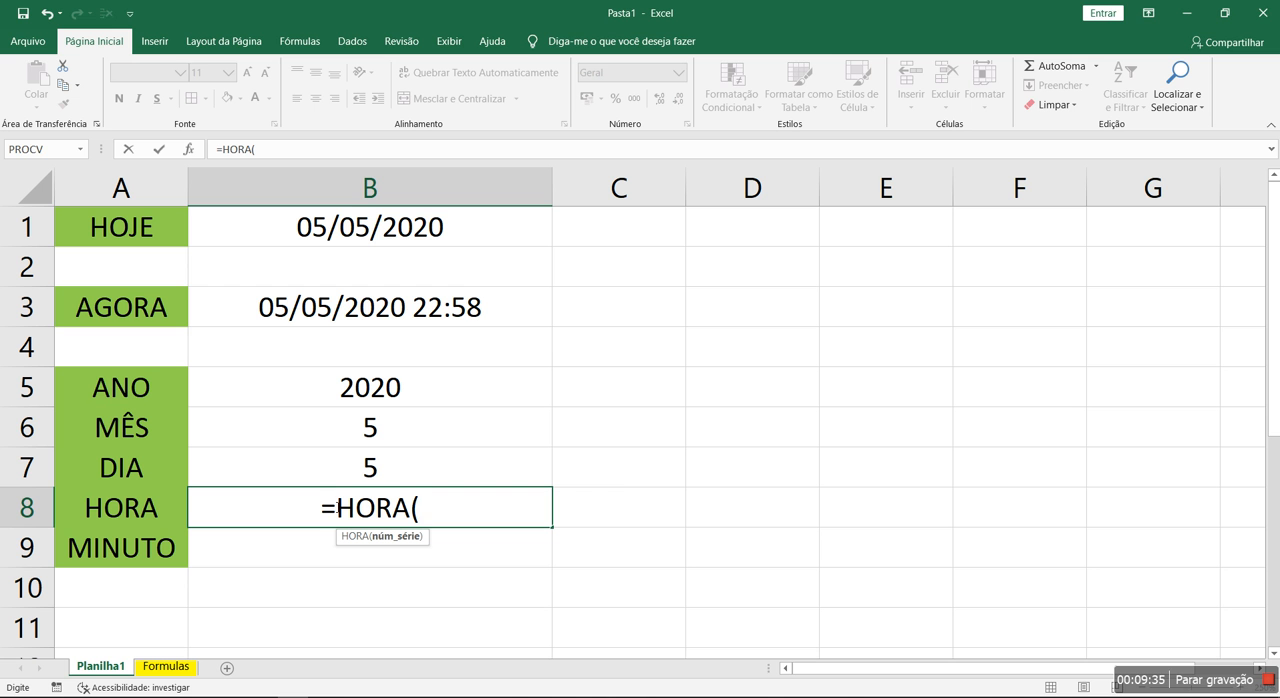
pyautogui.click(436, 312)
pyautogui.write(')')
pyautogui.press('Return')
# - Enter the formula =MINUTO(B3) in B9 to extract the minute from the AGORA date and time
pyautogui.write('=MINUTO(')
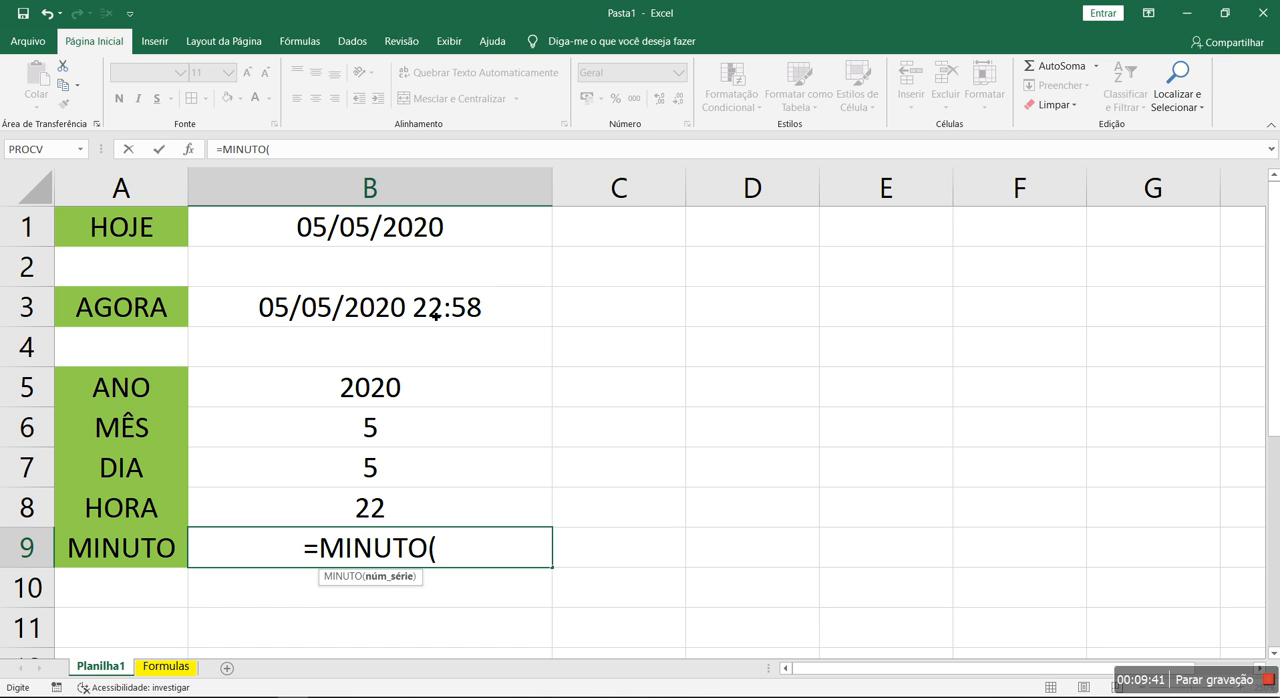
pyautogui.click(458, 309)
pyautogui.press('Return')
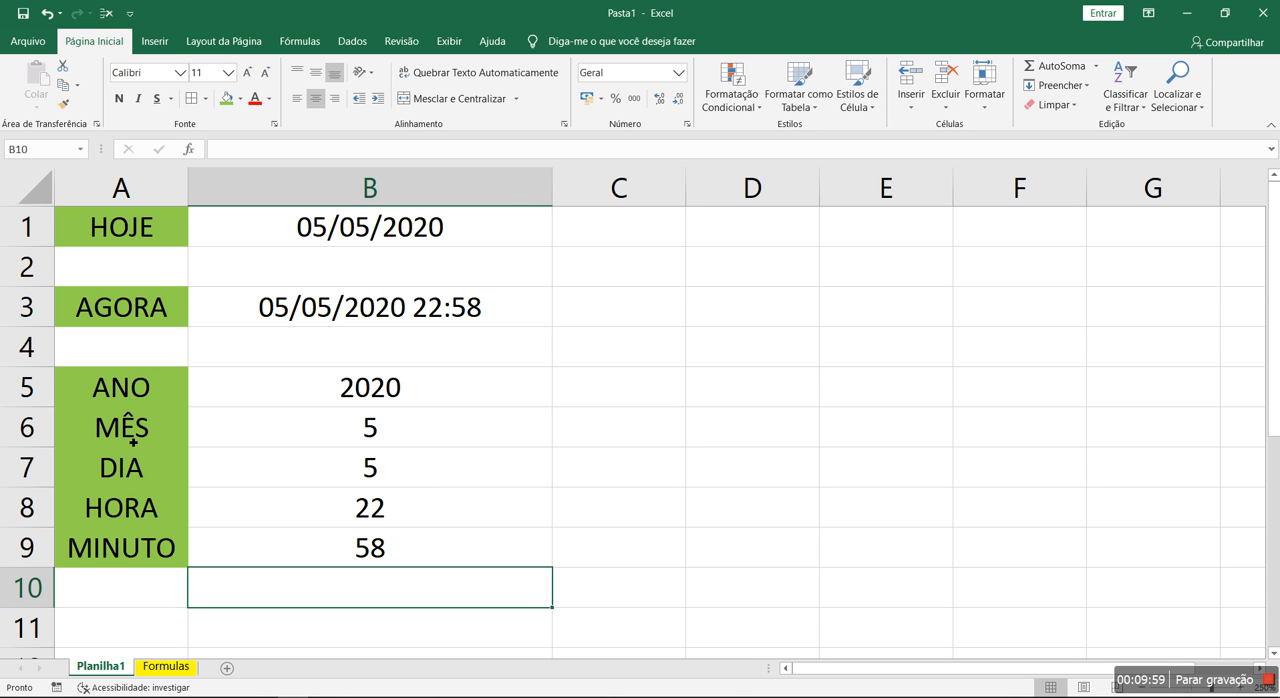
# - Recalculate the AGORA, HORA and MINUTO results by committing an empty edit in cell C4
pyautogui.click(787, 263)
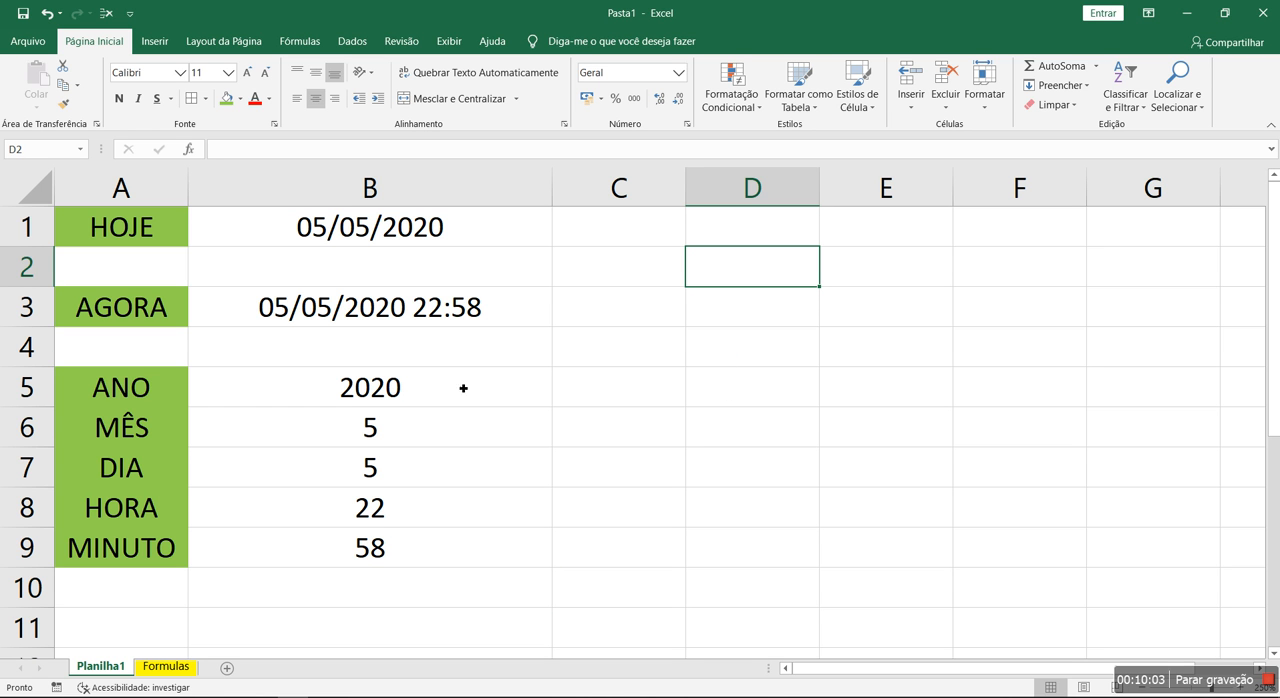
pyautogui.doubleClick(569, 348)
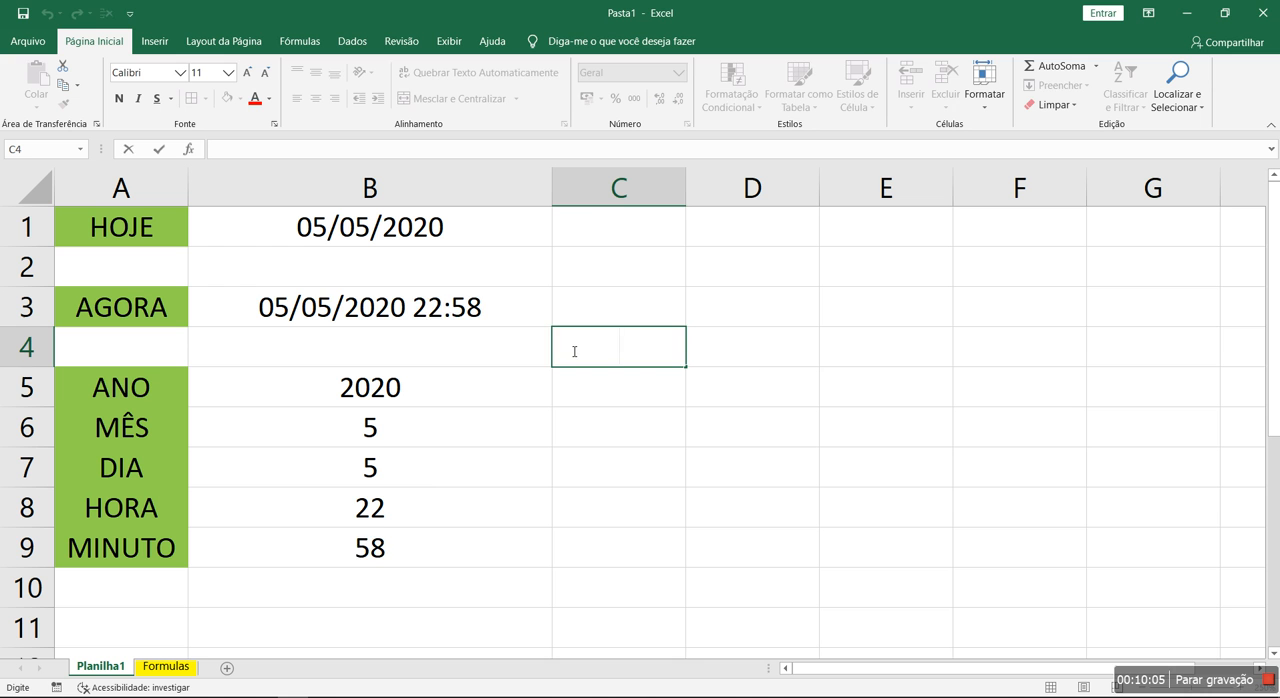
pyautogui.press('Return')
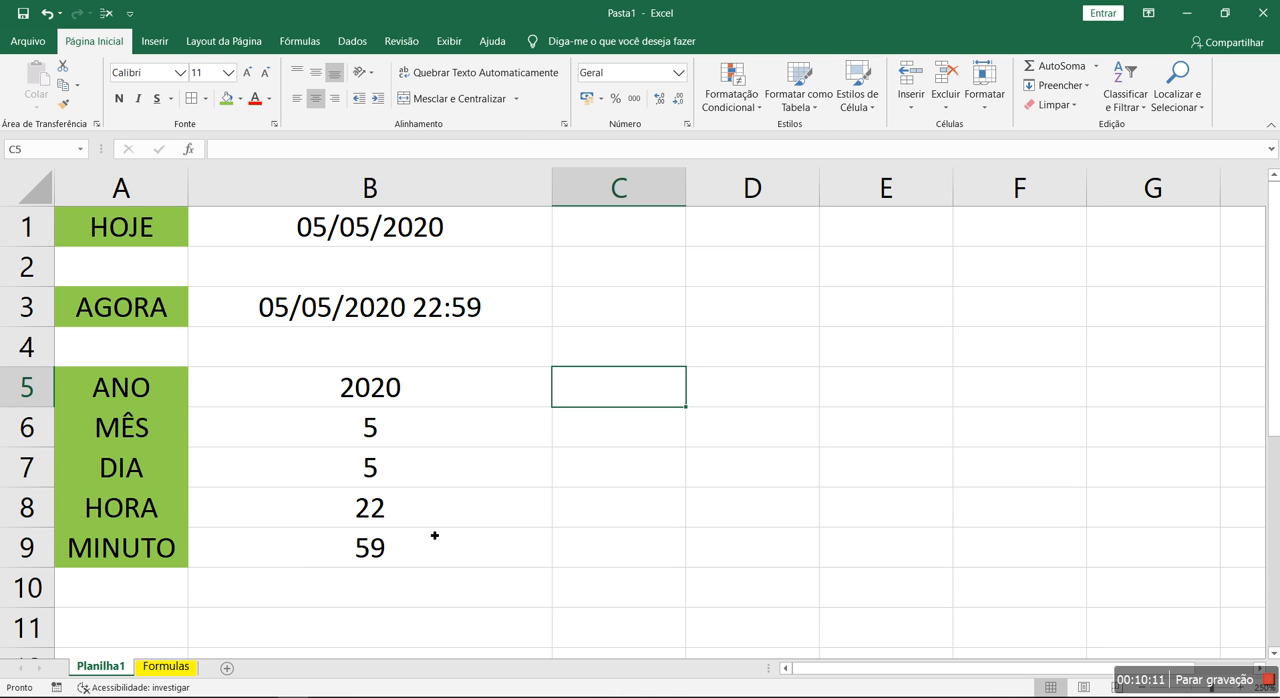
# - Trace the precedents of the ANO and MINUTO formulas in B5 and B9, and remove the tracer arrows
pyautogui.click(412, 389)
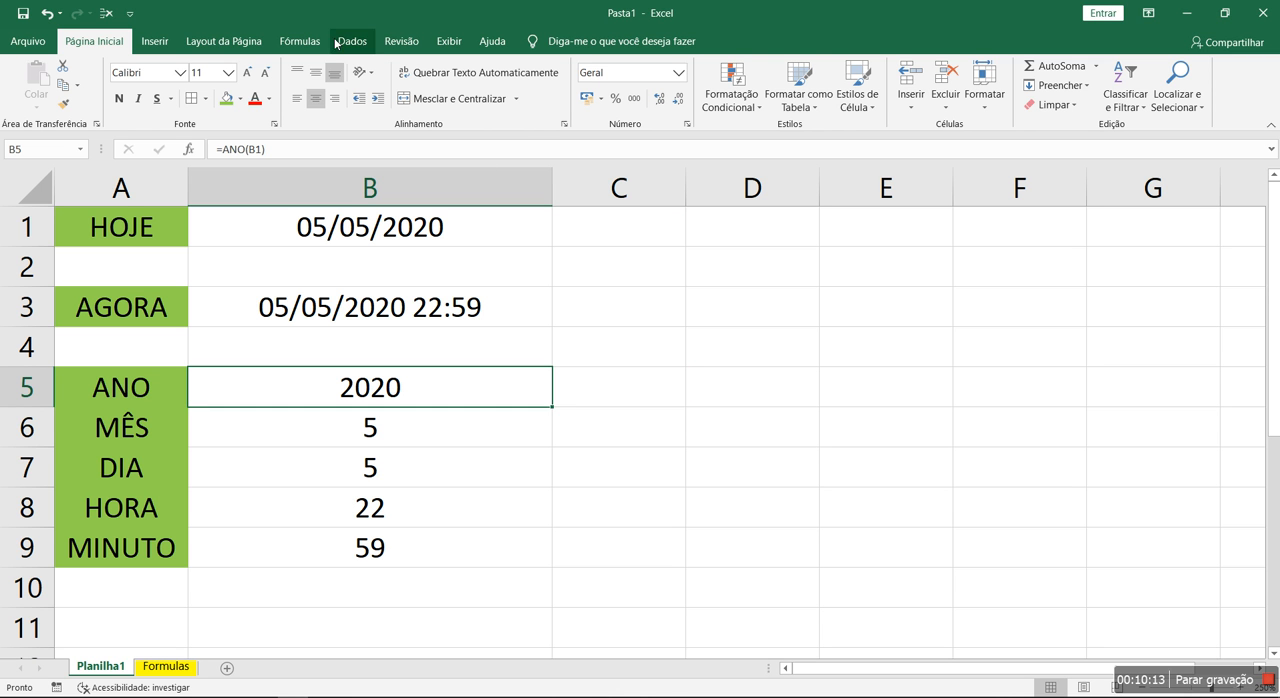
pyautogui.click(299, 41)
pyautogui.click(758, 66)
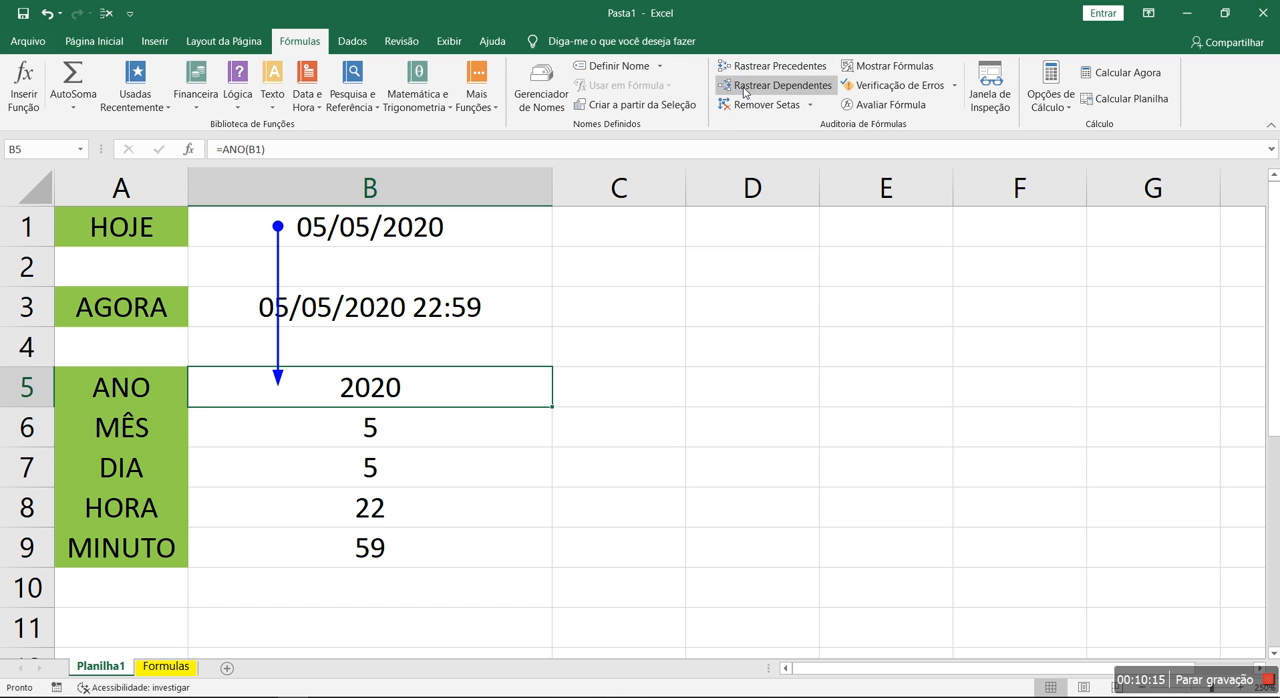
pyautogui.click(369, 546)
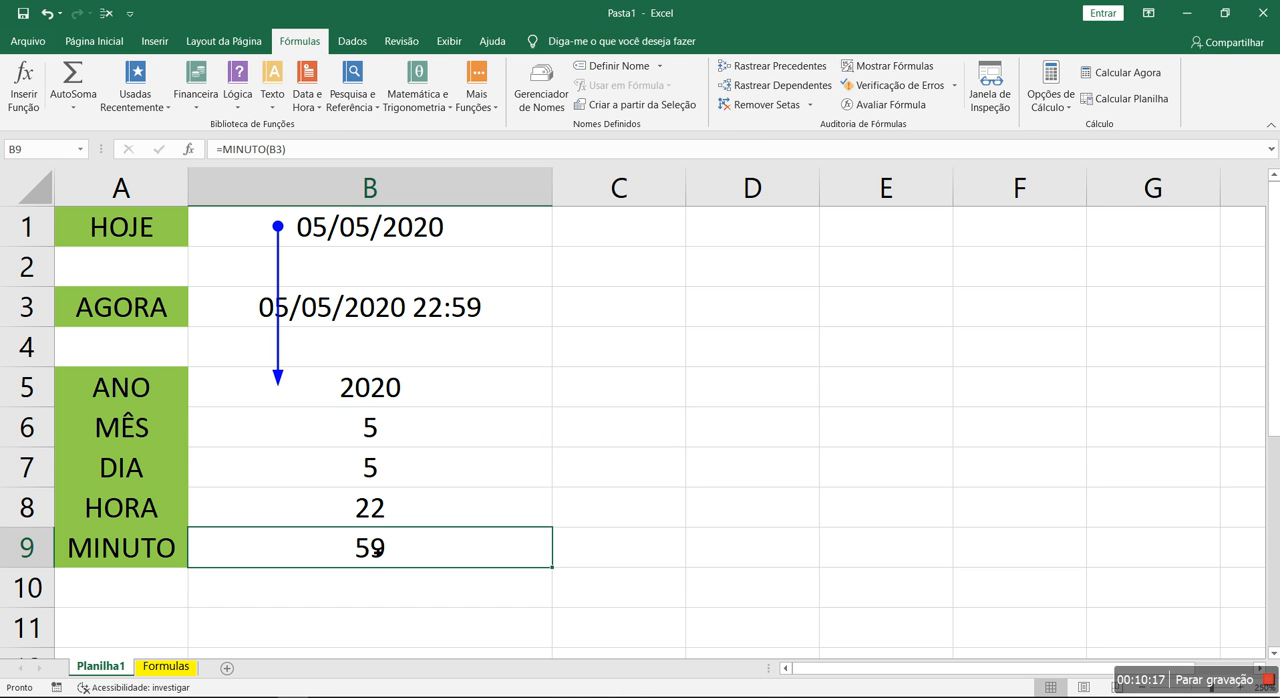
pyautogui.click(790, 66)
pyautogui.click(719, 531)
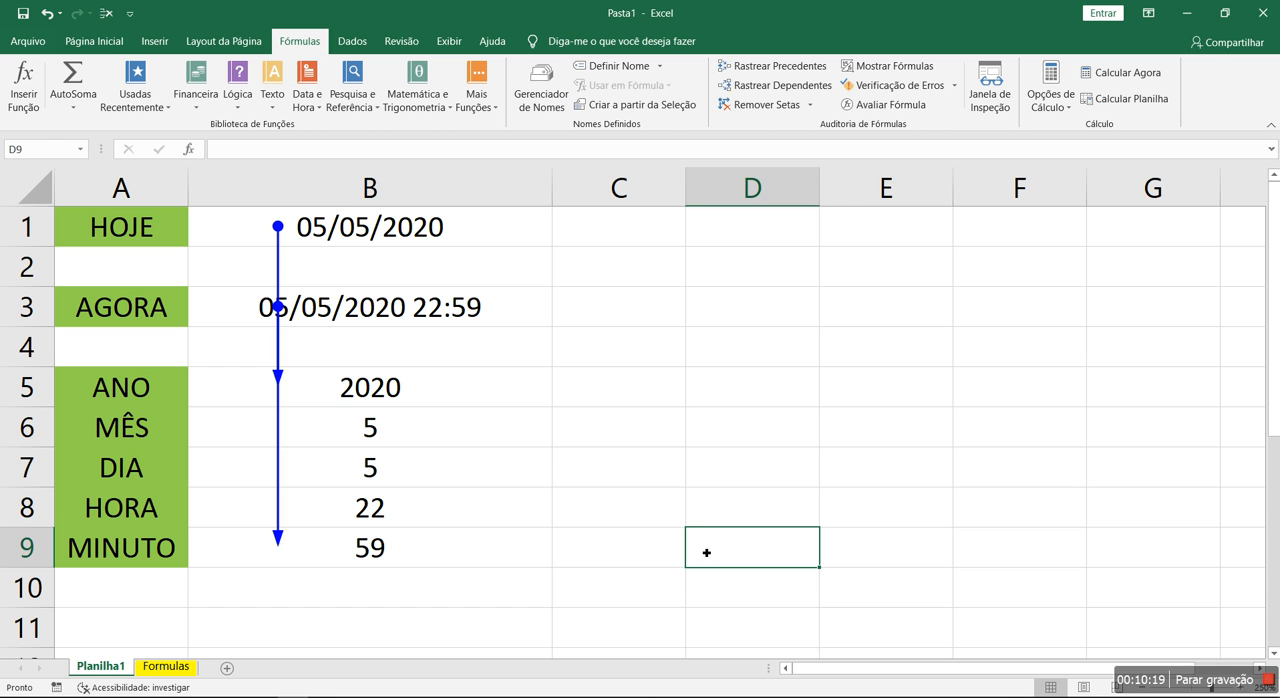
pyautogui.click(752, 105)
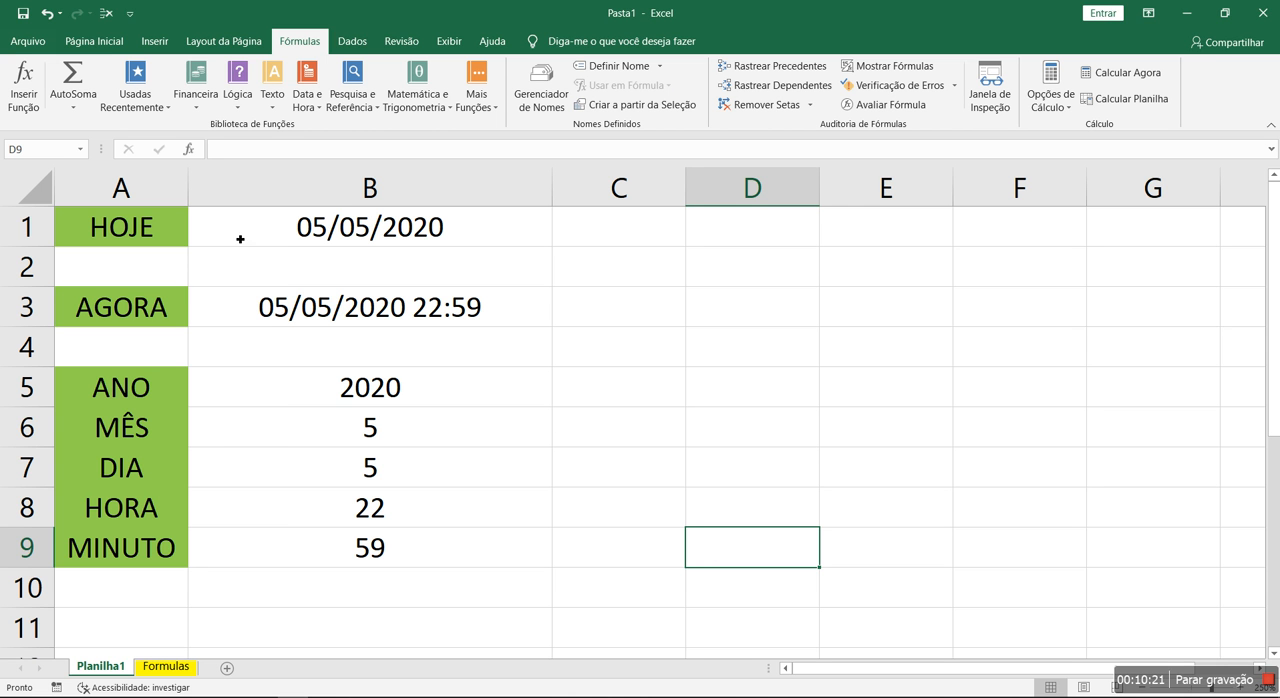
# - Add a new worksheet after Planilha1 and enter the heading Produtos in A1
pyautogui.click(228, 668)
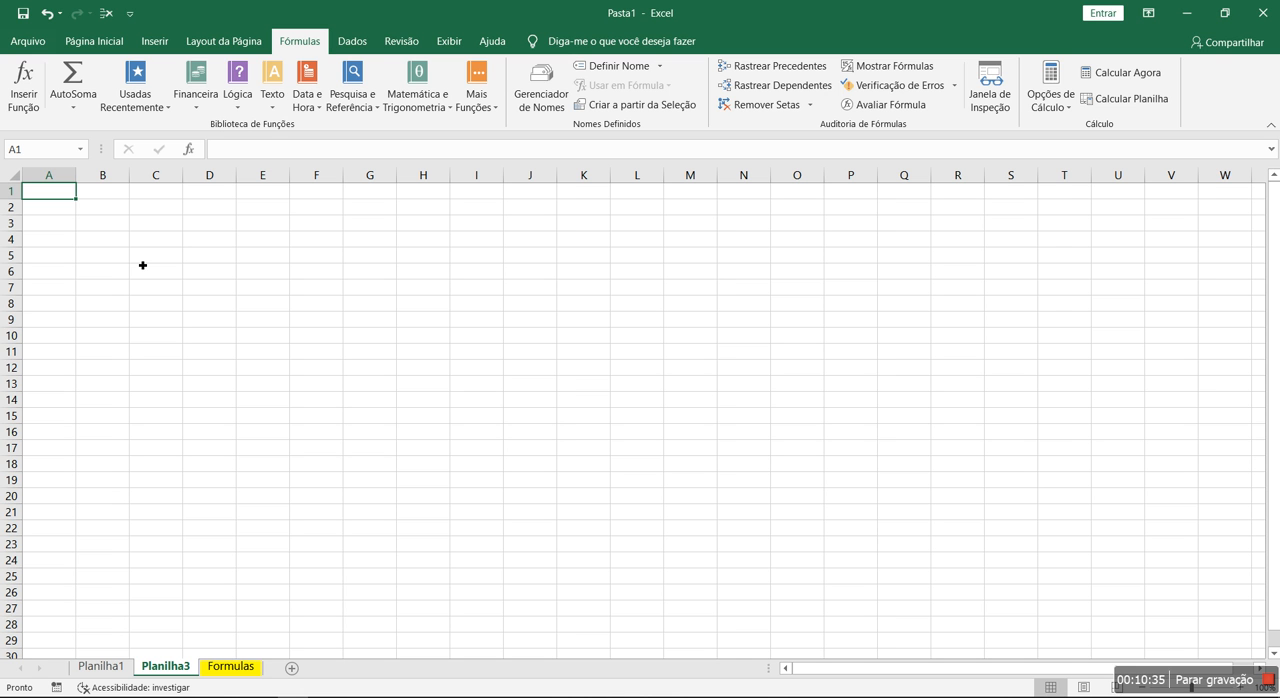
pyautogui.write('Produtos')
pyautogui.press('Return')
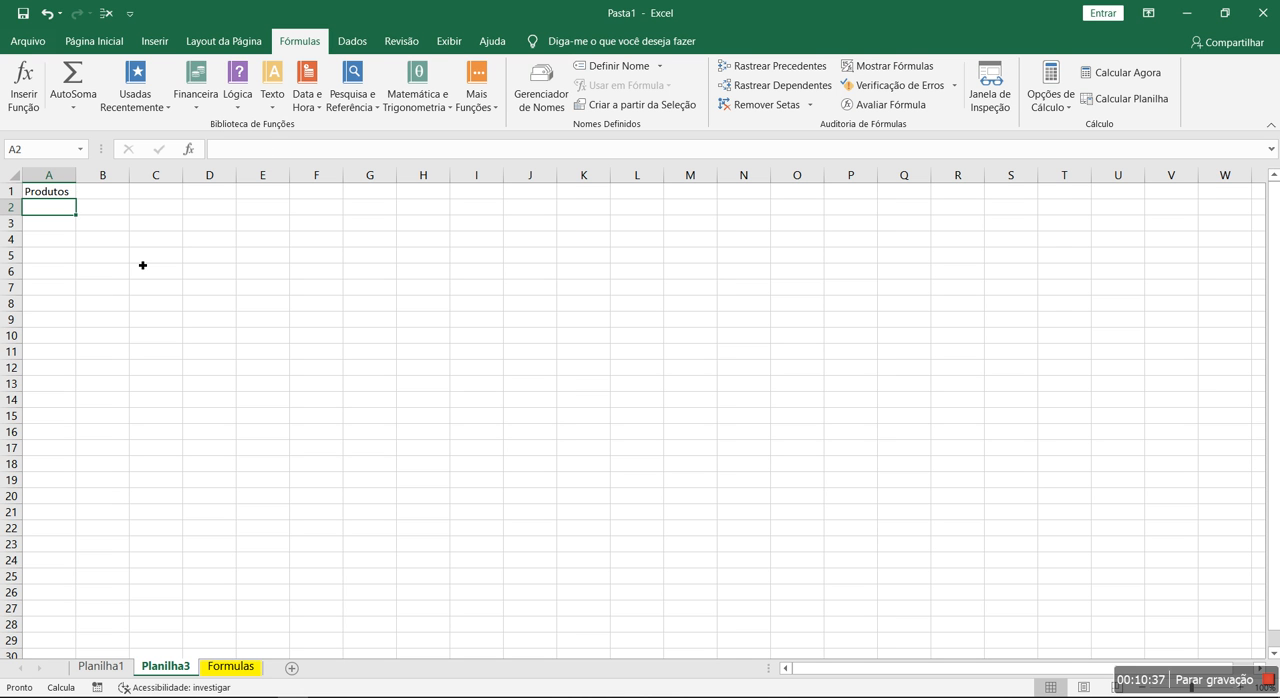
# - Widen column A so the Produtos heading has extra room
pyautogui.doubleClick(76, 175)
pyautogui.moveTo(62, 175); pyautogui.dragTo(1096, 190)
pyautogui.click(222, 227)
pyautogui.moveTo(80, 192); pyautogui.dragTo(765, 196)
pyautogui.click(244, 256)
pyautogui.click(128, 190)
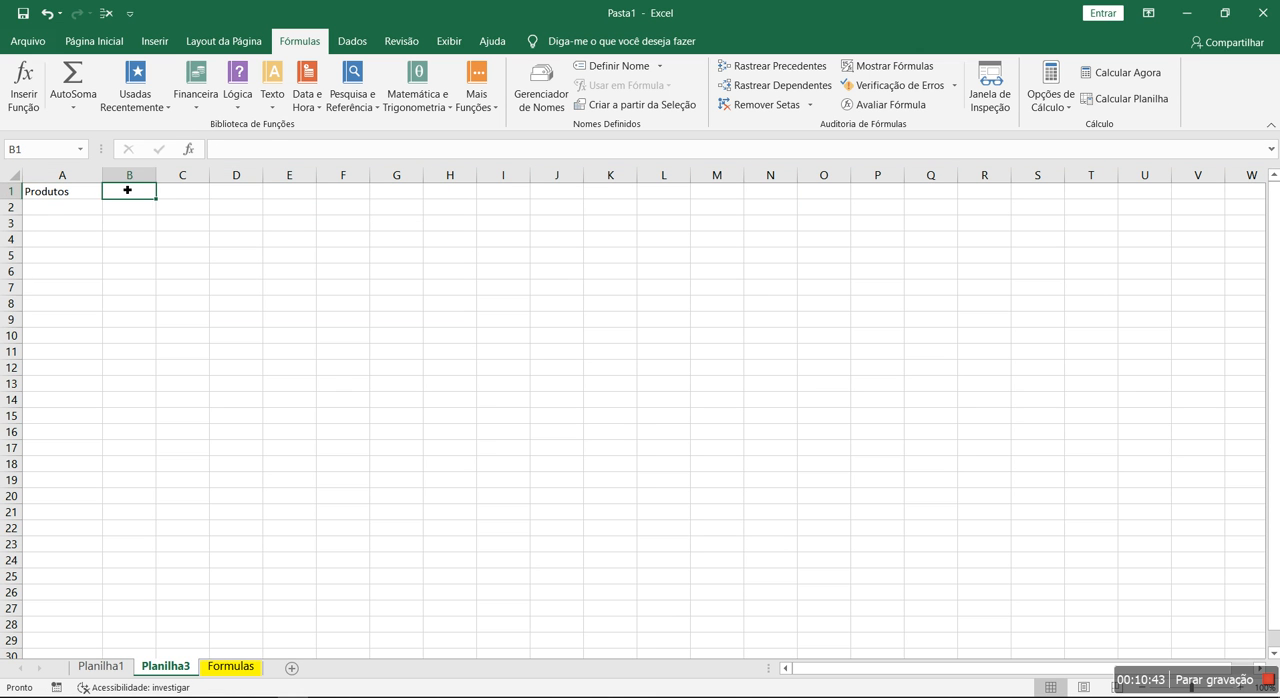
pyautogui.click(77, 201)
pyautogui.keyDown('ctrl'); pyautogui.scroll(3, 74, 197); pyautogui.keyUp('ctrl')
# - Enter the heading Data Lanç in B1, next to Produtos
pyautogui.click(170, 205)
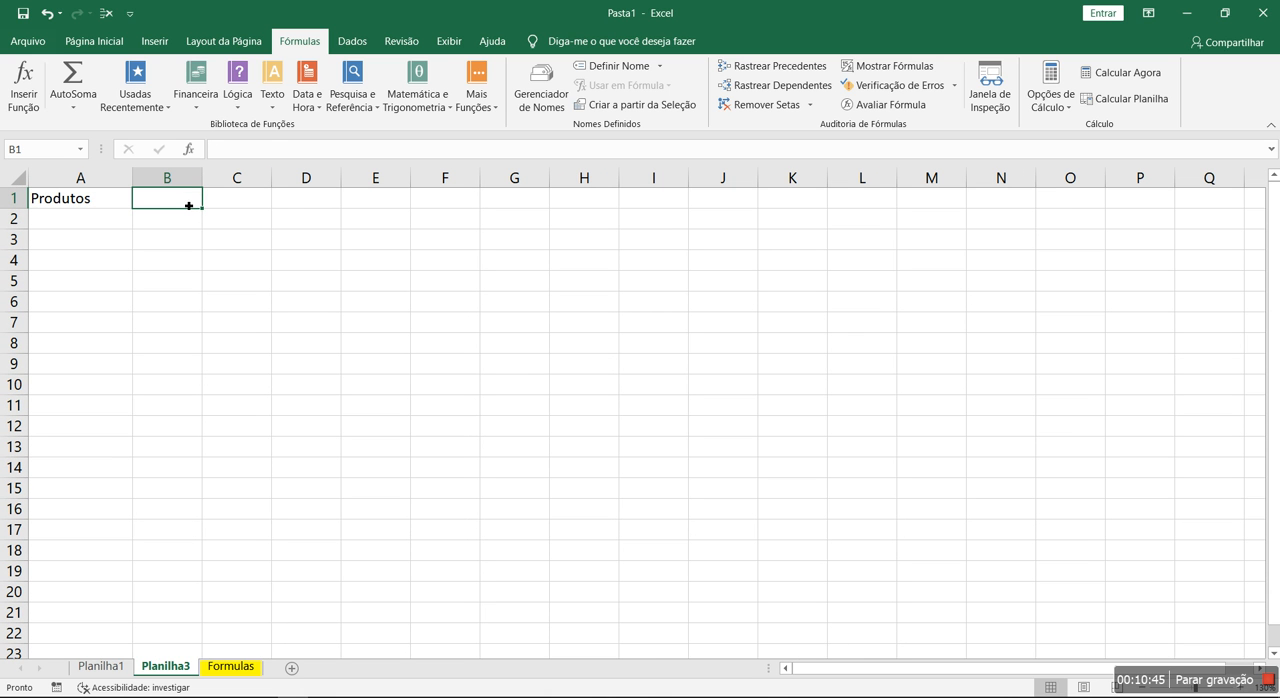
pyautogui.write('Data')
pyautogui.press('Return')
pyautogui.click(190, 206)
pyautogui.doubleClick(190, 206)
pyautogui.write('Lnan')
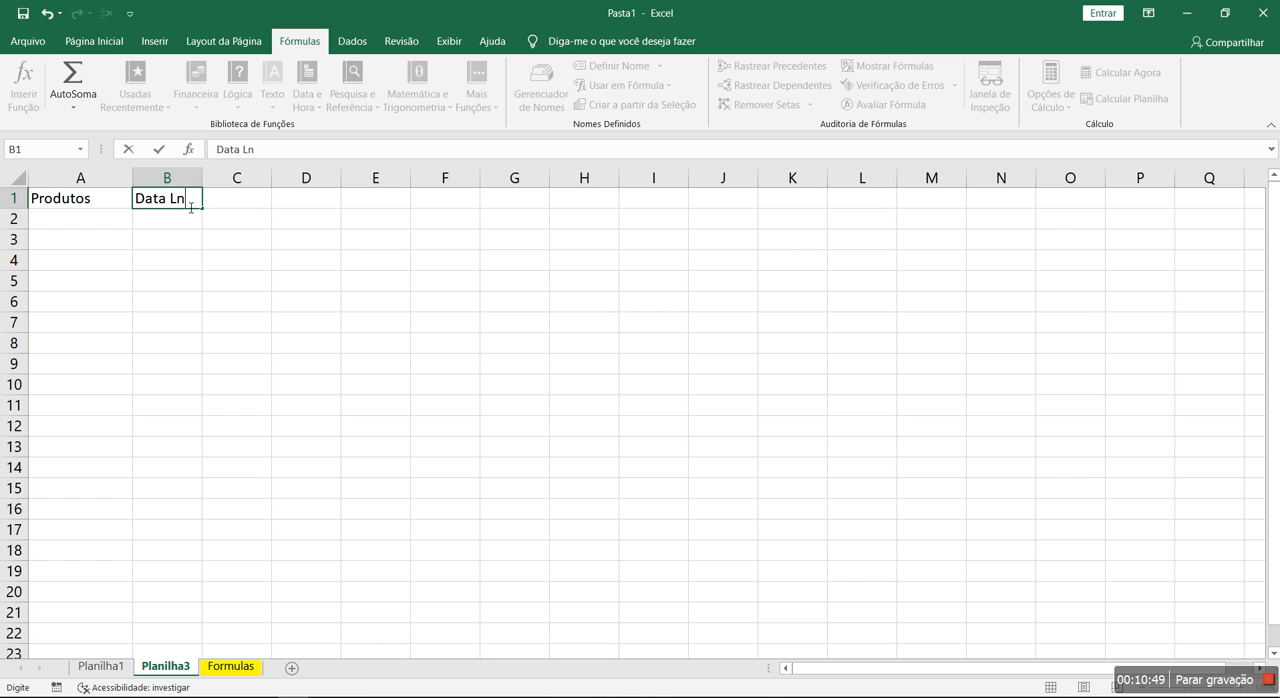
pyautogui.press('BackSpace')
pyautogui.press('BackSpace')
pyautogui.write('nc')
pyautogui.press('Tab')
# - Enter the heading Data Aprov in C1
pyautogui.write('Data p')
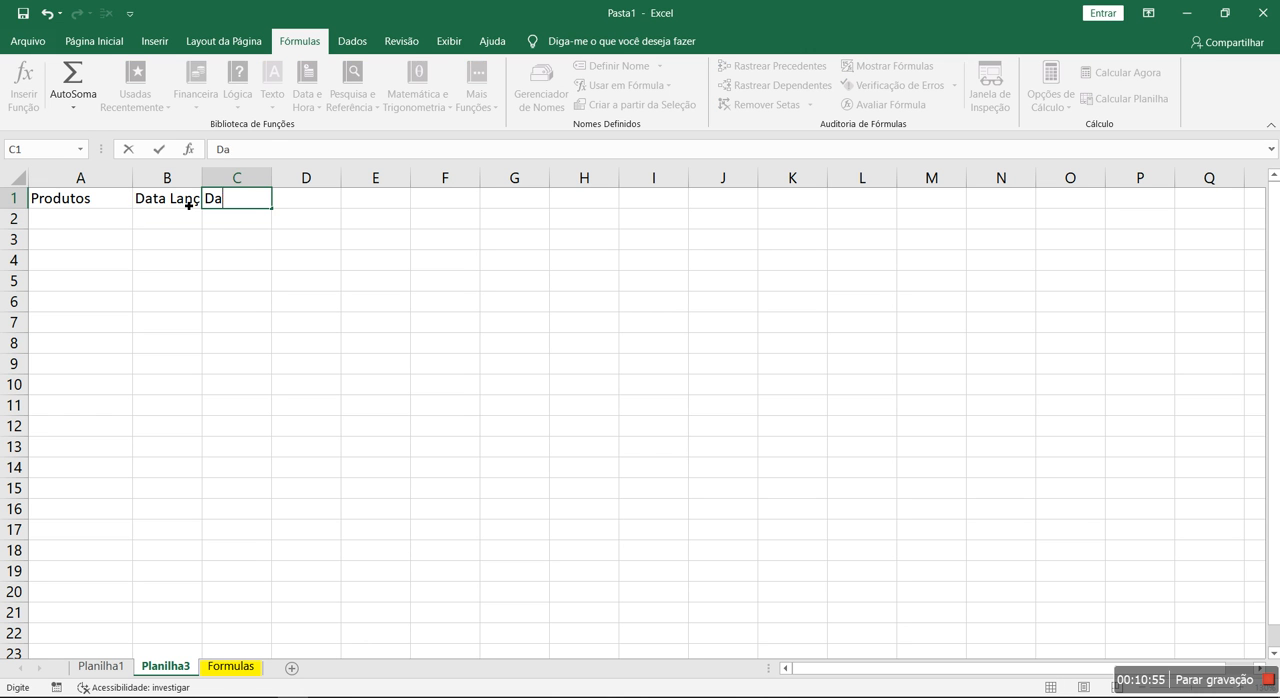
pyautogui.press('BackSpace')
pyautogui.write('Aprov')
pyautogui.press('Return')
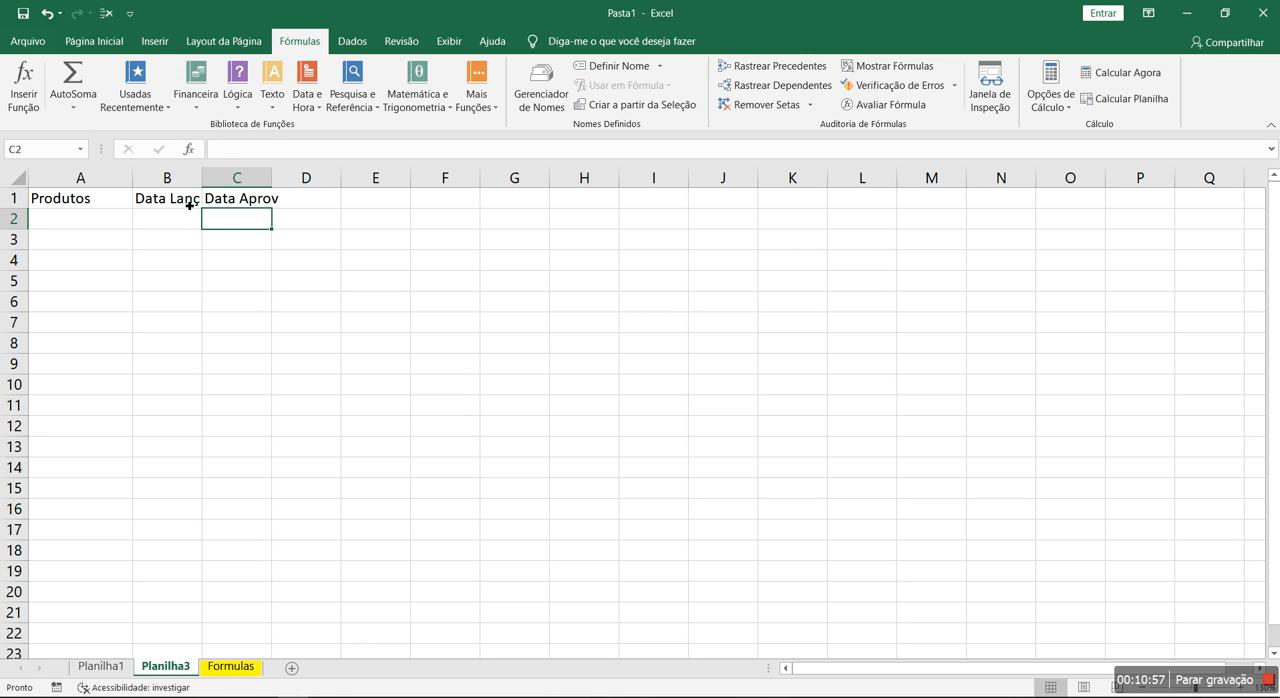
# - Enter the heading Data Lib in D1 and widen columns B to D to fit their headings
pyautogui.press('Up')
pyautogui.press('Right')
pyautogui.press('Right')
pyautogui.press('Left')
pyautogui.write('Data Lib')
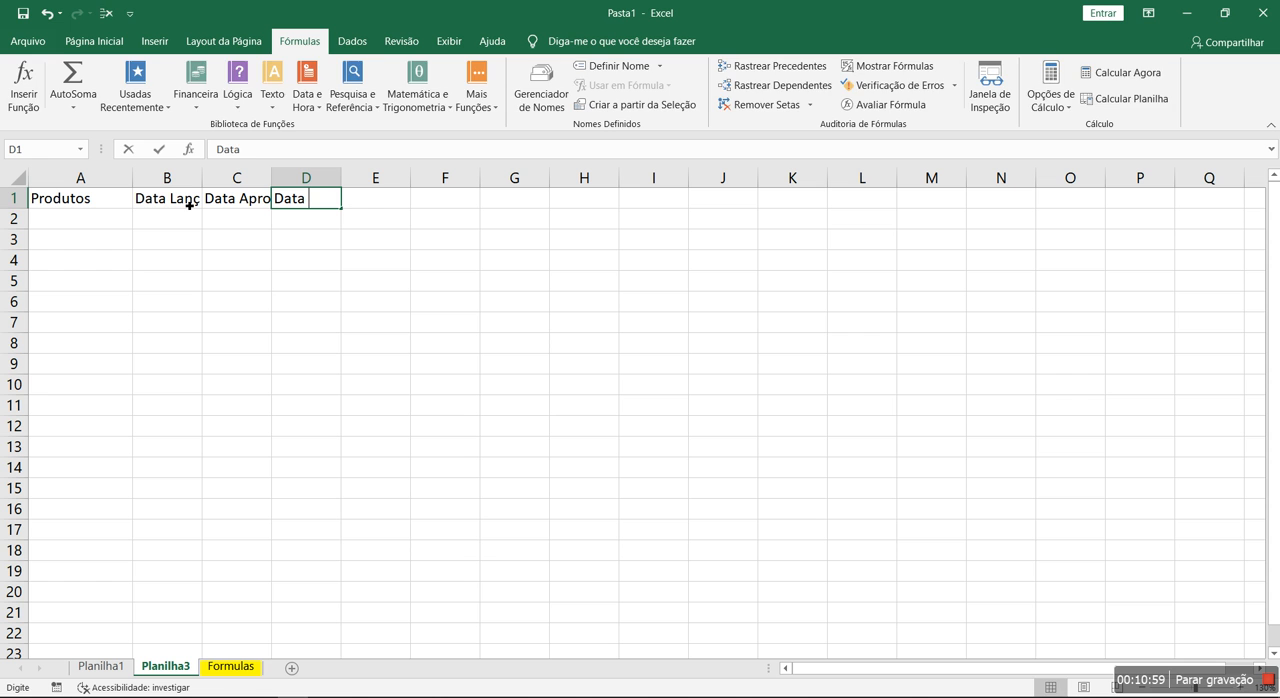
pyautogui.press('Return')
pyautogui.moveTo(165, 178); pyautogui.dragTo(307, 180)
pyautogui.click(172, 280)
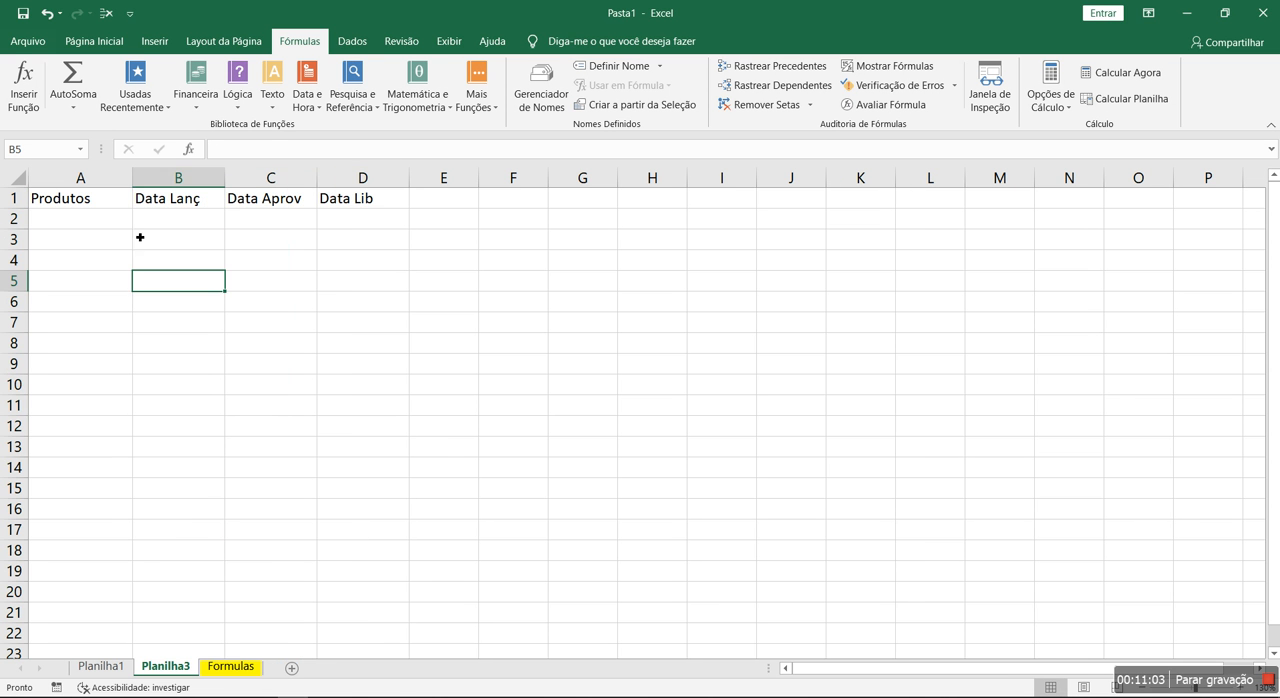
# - List the products a, b, c, d and g in cells A2 to A6 under Produtos
pyautogui.click(80, 219)
pyautogui.write('a b c d')
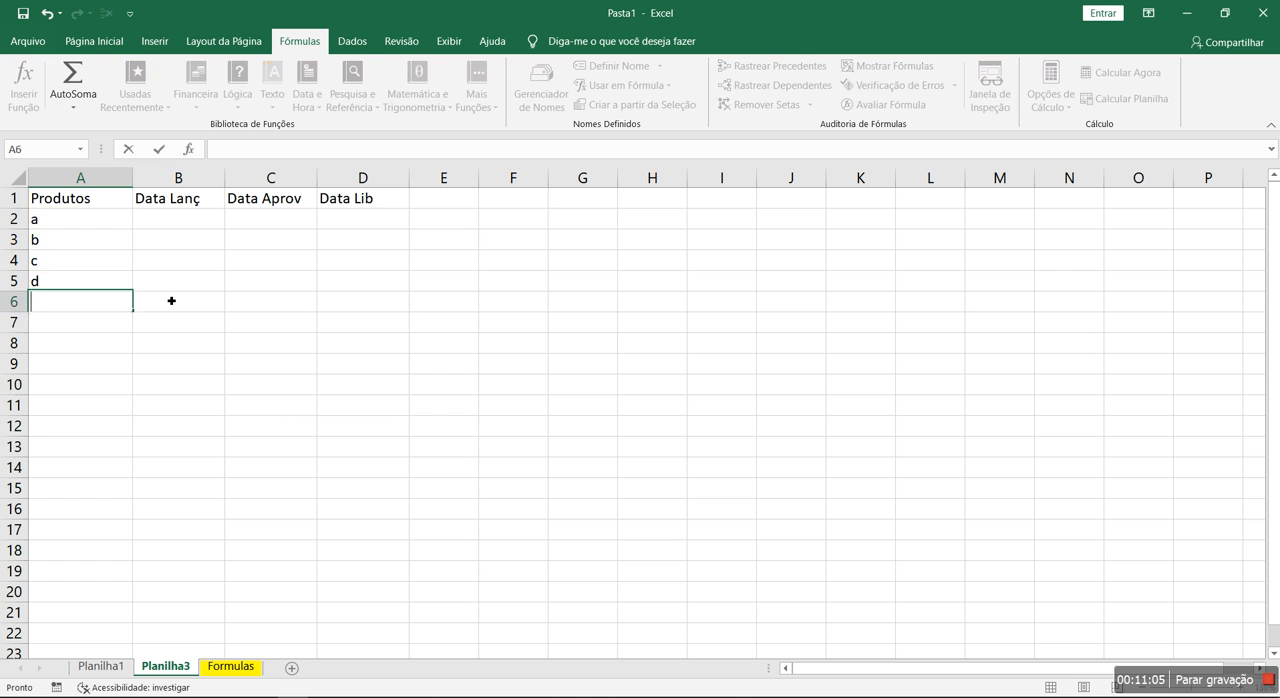
pyautogui.write(' g')
# - Copy the product list A2:A6 and paste it at A7, A12 and A17 to extend the list to row 21
pyautogui.moveTo(102, 222); pyautogui.dragTo(97, 297)
pyautogui.hotkey('ctrl', 'c')
pyautogui.click(85, 325)
pyautogui.hotkey('ctrl', 'v')
pyautogui.click(79, 432)
pyautogui.hotkey('ctrl', 'v')
pyautogui.click(81, 527)
pyautogui.hotkey('ctrl', 'v')
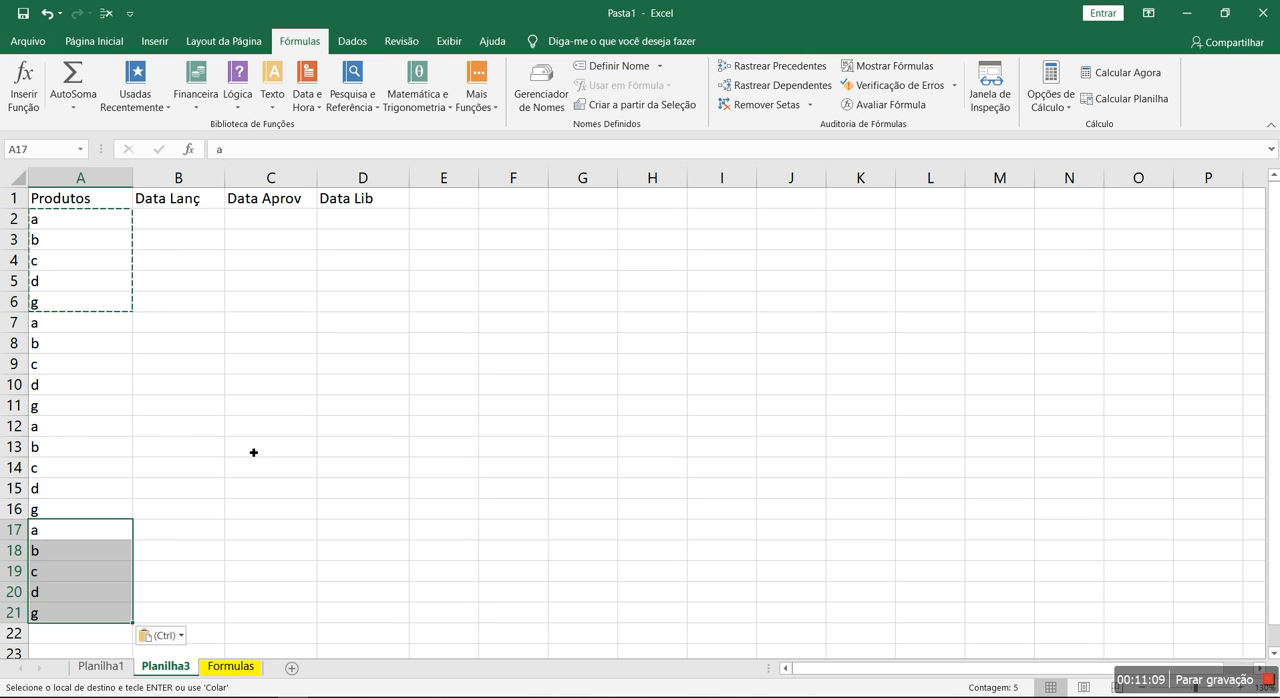
# - Delete the Data Lanç and Data Aprov columns
pyautogui.moveTo(251, 431); pyautogui.dragTo(247, 408)
pyautogui.click(194, 224)
pyautogui.press('Escape')
pyautogui.moveTo(190, 186); pyautogui.dragTo(285, 178)
pyautogui.rightClick(285, 178)
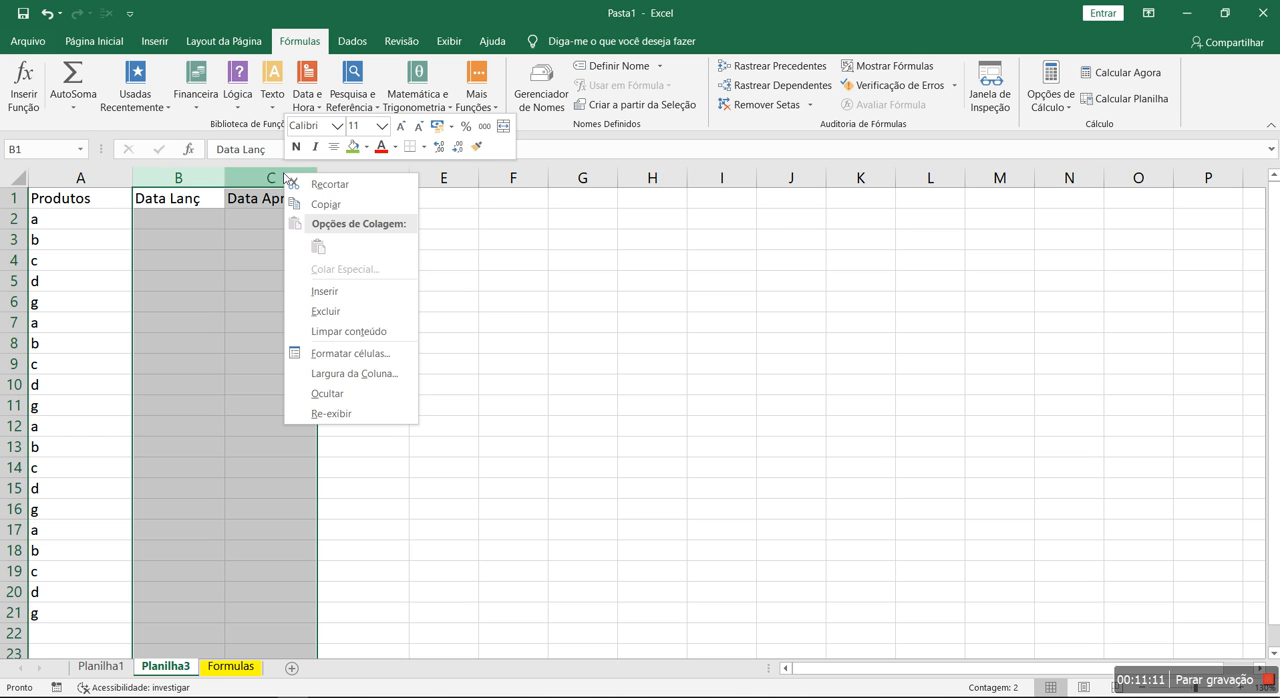
pyautogui.click(344, 311)
# - Enter the date 02/05 in B2 under Data Lib and fill the daily series down to row 870
pyautogui.click(150, 219)
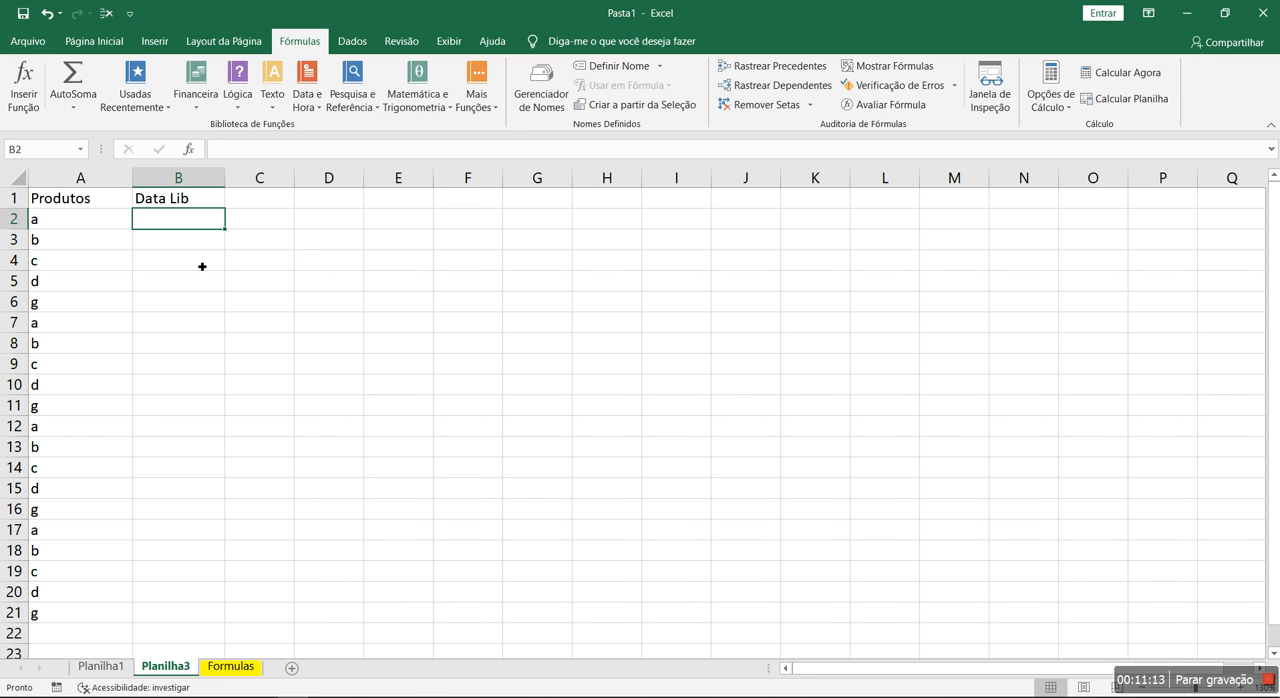
pyautogui.write('02/05')
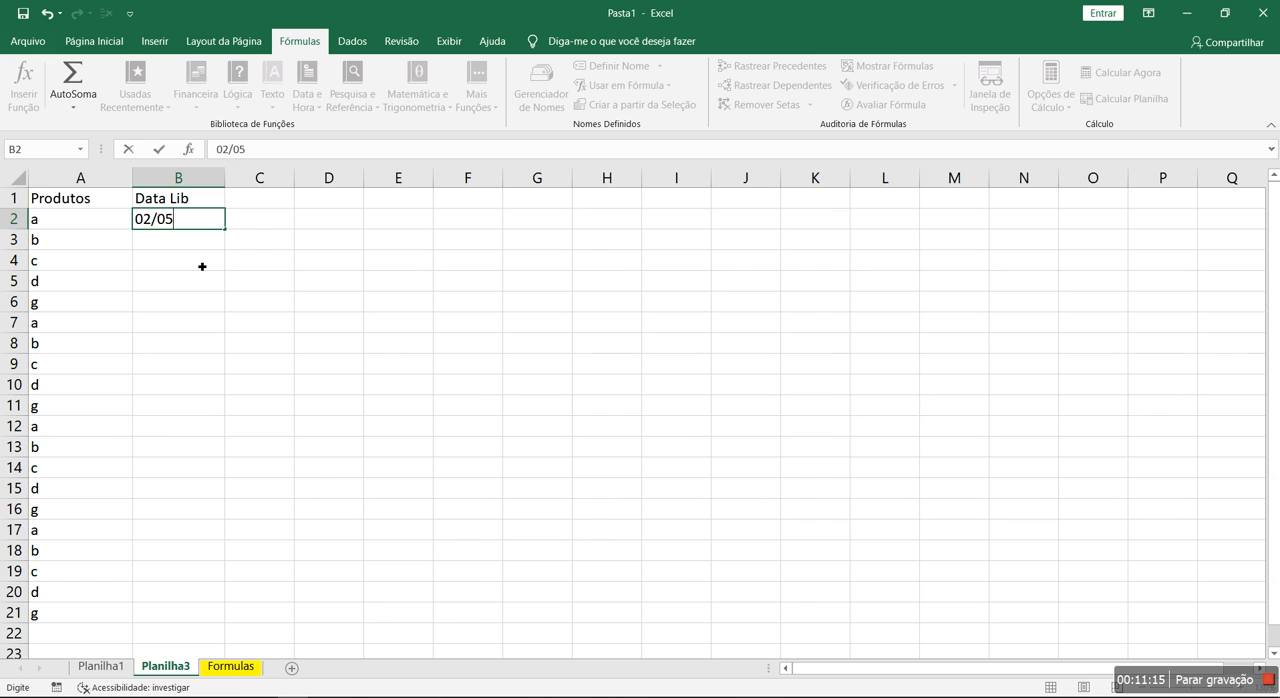
pyautogui.press('Return')
pyautogui.click(222, 226)
pyautogui.moveTo(225, 228); pyautogui.dragTo(230, 693)
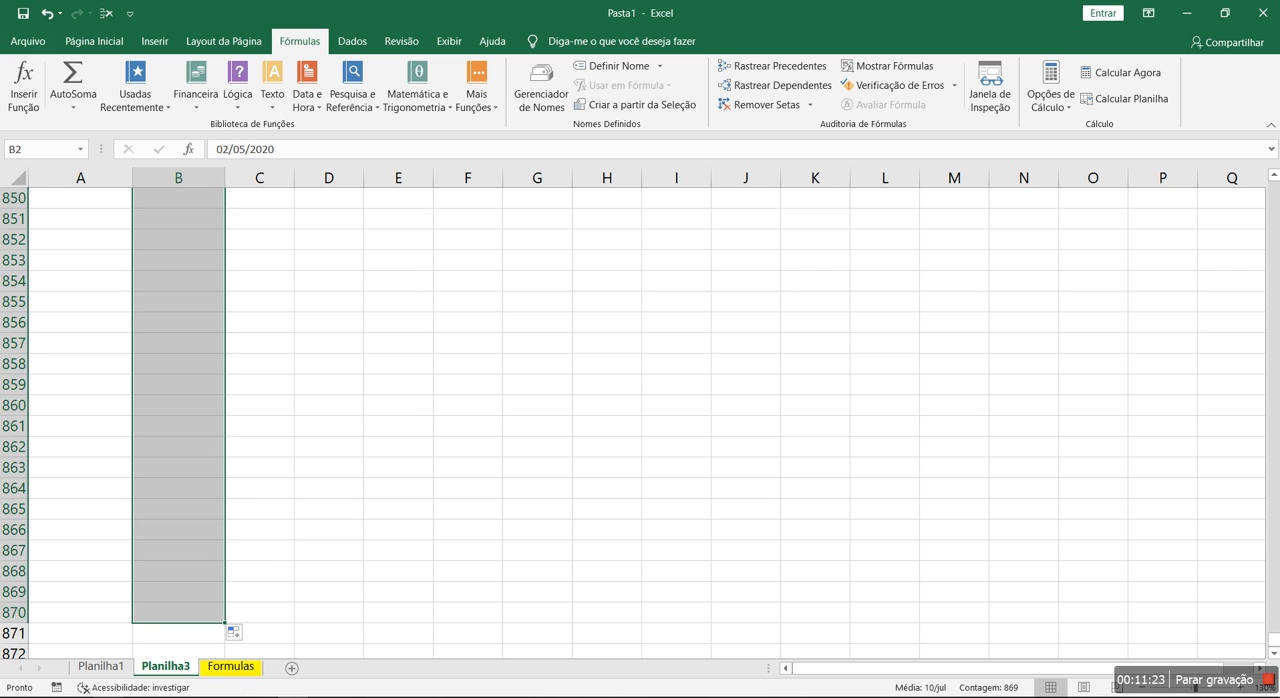
pyautogui.click(181, 364)
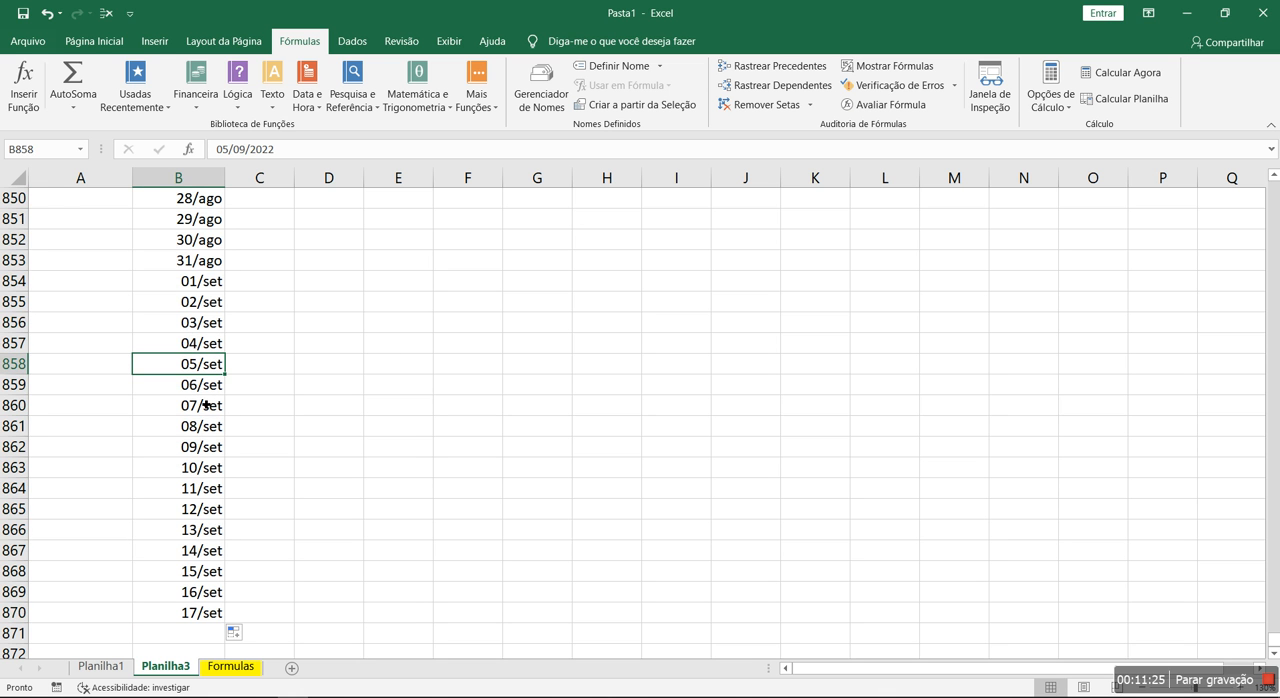
pyautogui.hotkey('ctrl', 'Home')
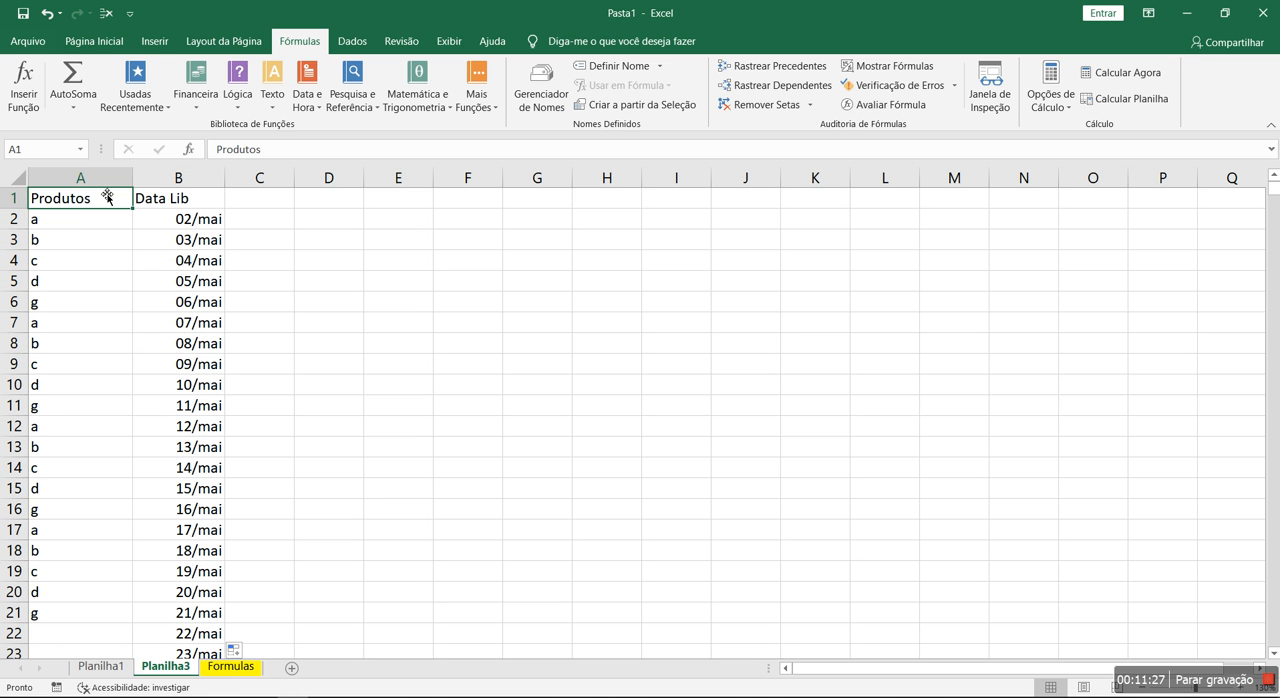
# - Insert a column between Produtos and Data Lib and enter the heading Quantidade in B1
pyautogui.click(252, 203)
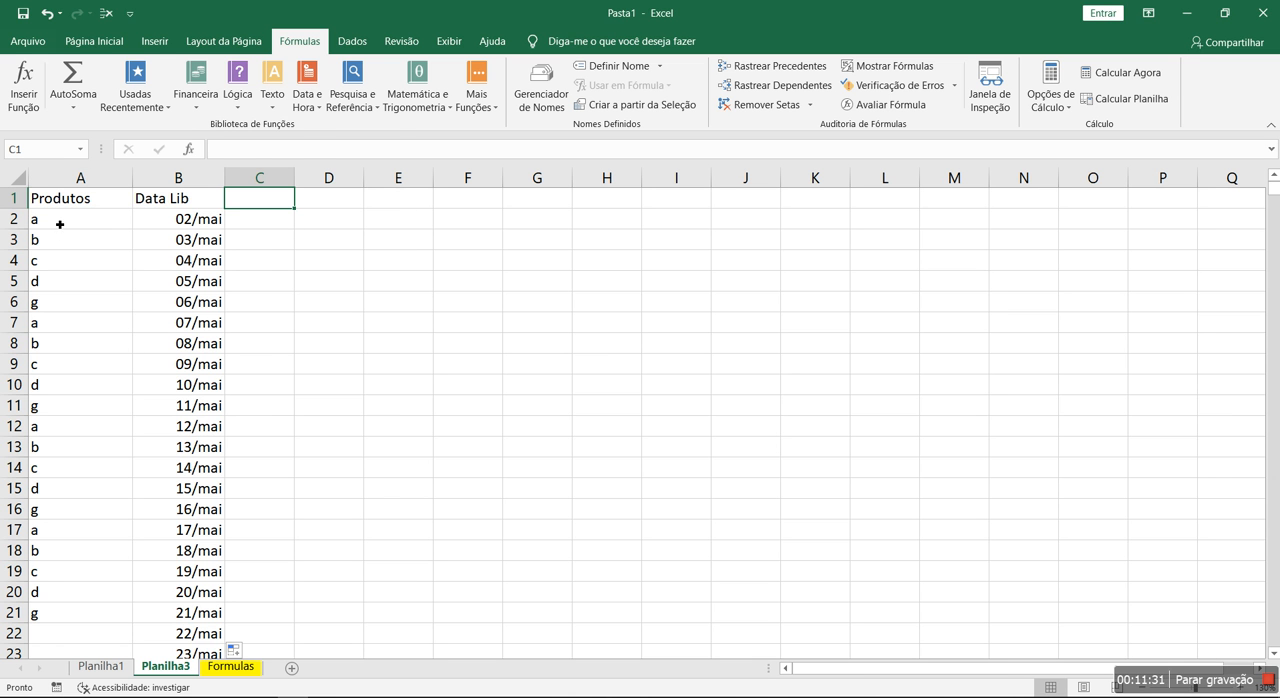
pyautogui.rightClick(178, 177)
pyautogui.click(215, 293)
pyautogui.click(175, 206)
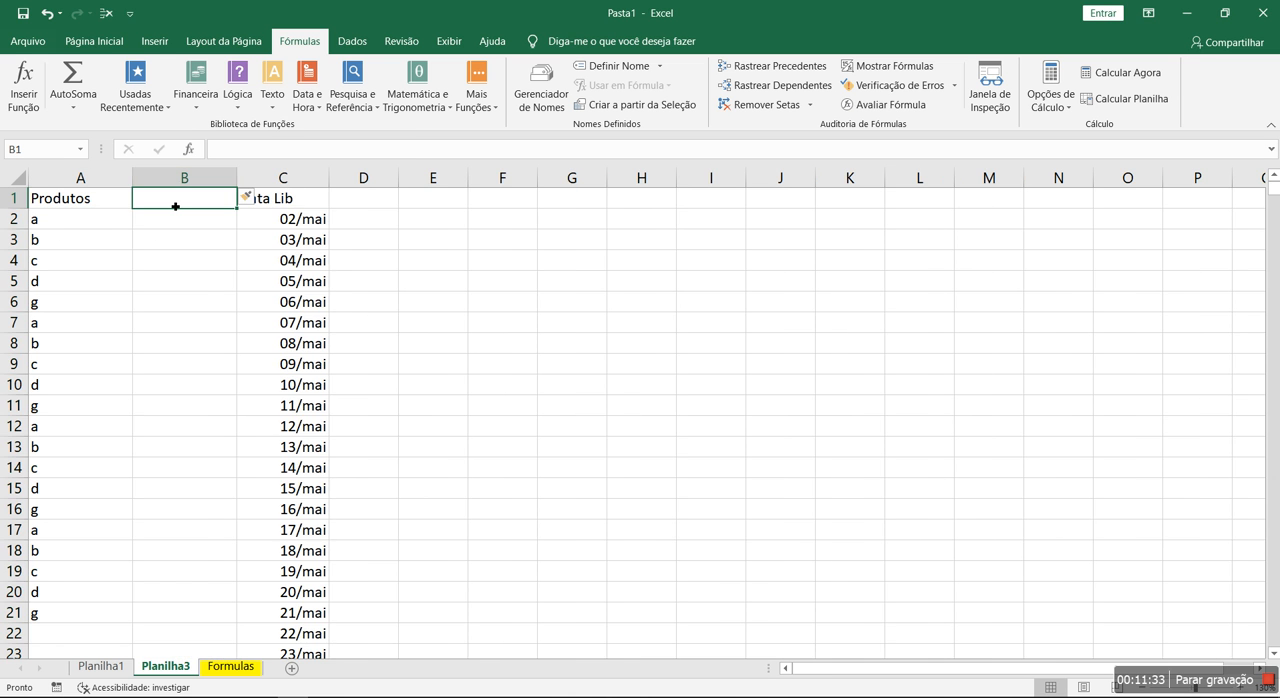
pyautogui.write('Quantidade')
pyautogui.press('Return')
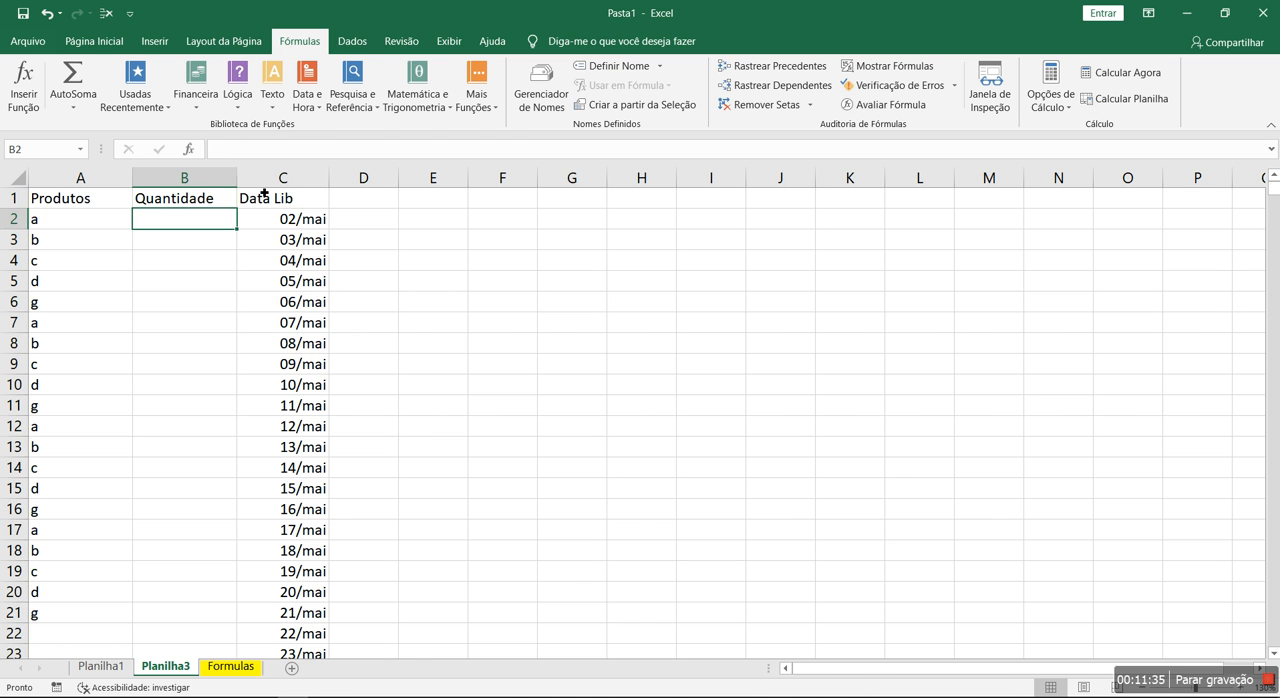
# - Insert a column between Quantidade and Data Lib and enter the heading Valor R$ in C1
pyautogui.rightClick(315, 178)
pyautogui.click(340, 303)
pyautogui.click(284, 205)
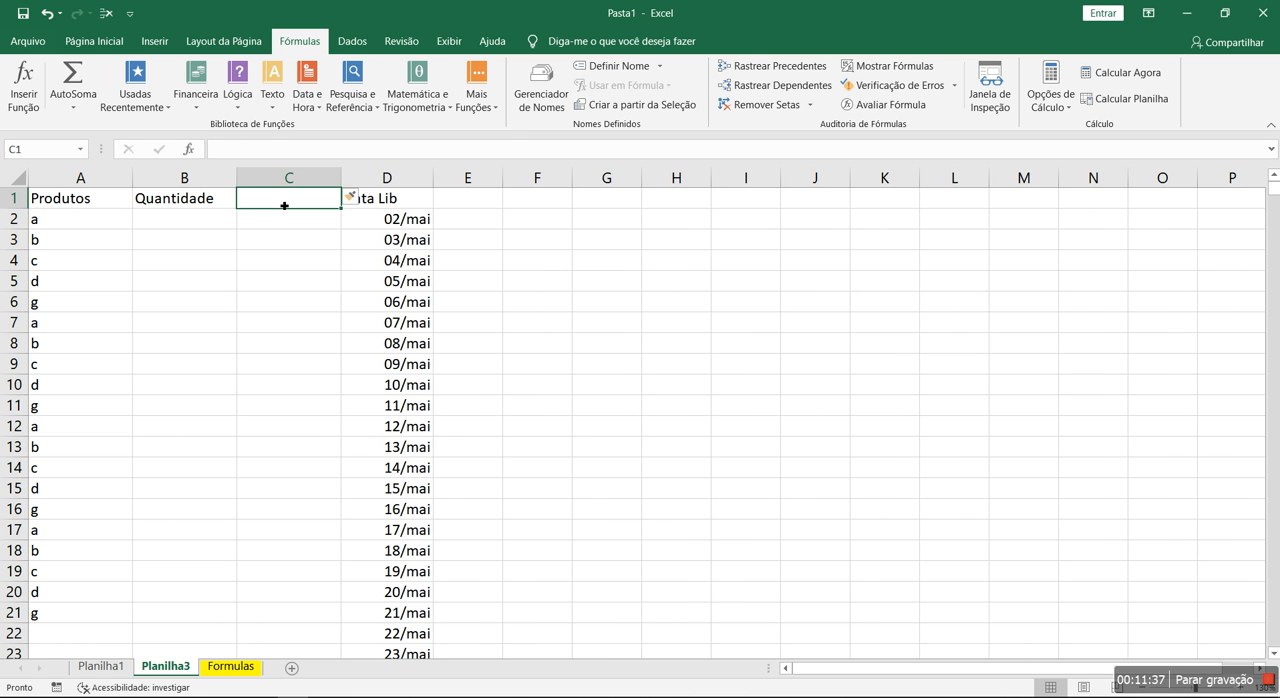
pyautogui.write('Valor R4')
pyautogui.press('Return')
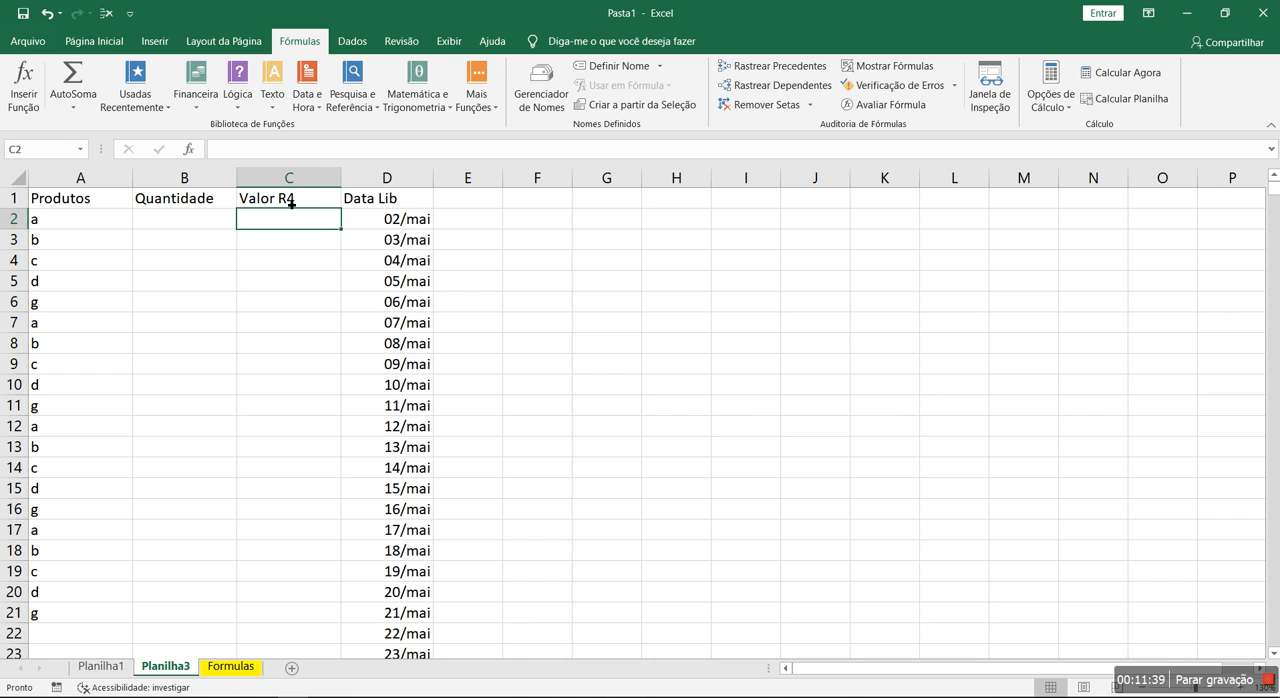
pyautogui.doubleClick(291, 203)
pyautogui.press('BackSpace')
pyautogui.write('$')
pyautogui.click(414, 320)
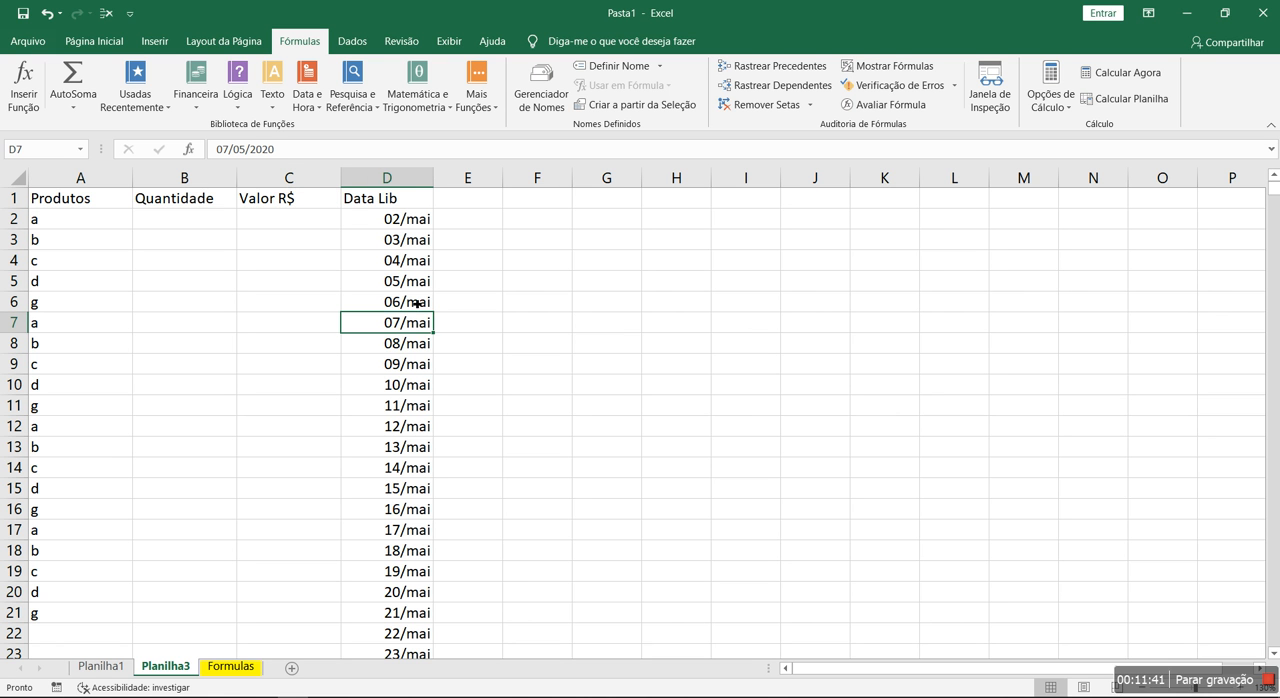
# - Enter the heading Ano in E1, beside Data Lib
pyautogui.click(459, 202)
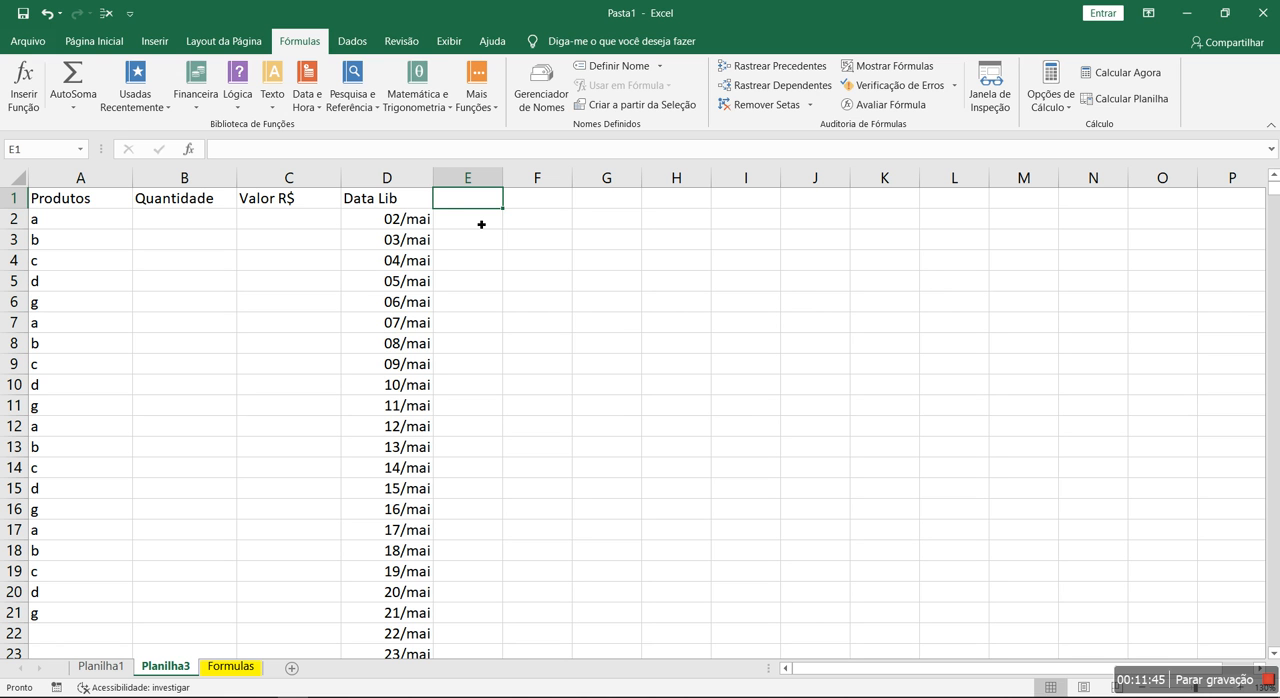
pyautogui.write('no')
pyautogui.press('Return')
pyautogui.press('Up')
pyautogui.write('An')
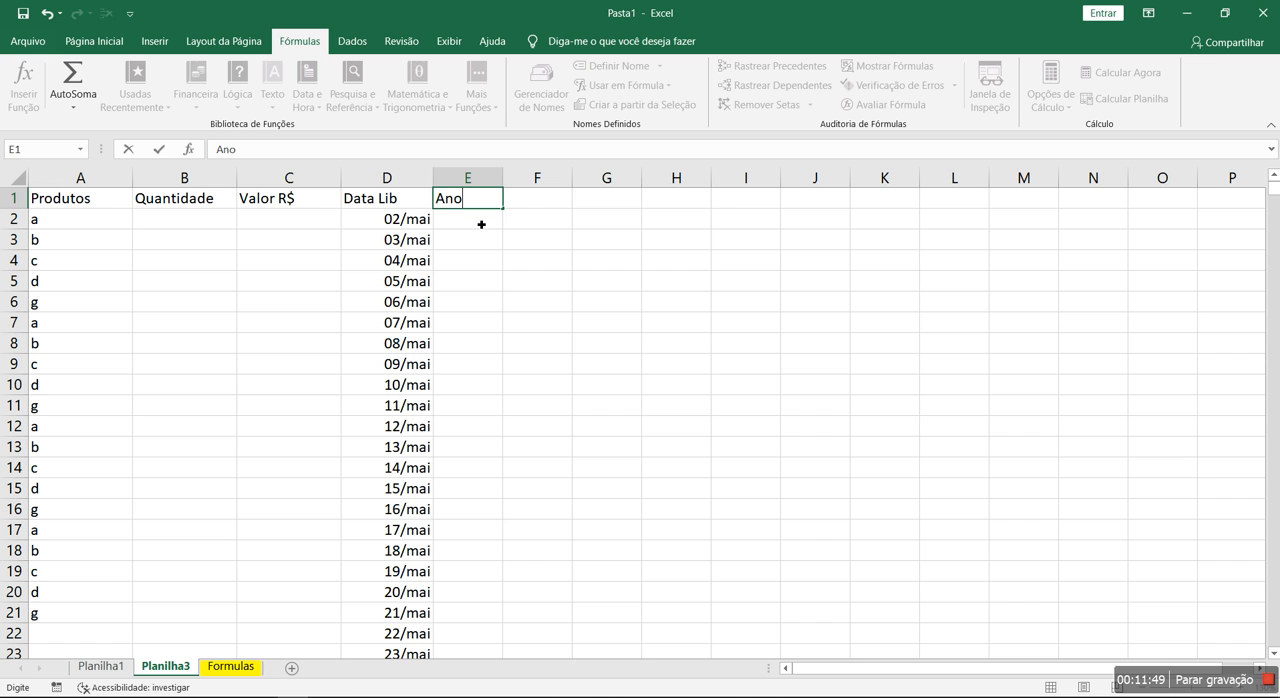
pyautogui.press('Return')
# - Enter =ANO(D2) in E2 and fill the formula down the Ano column for every date in Data Lib
pyautogui.write('=ano(')
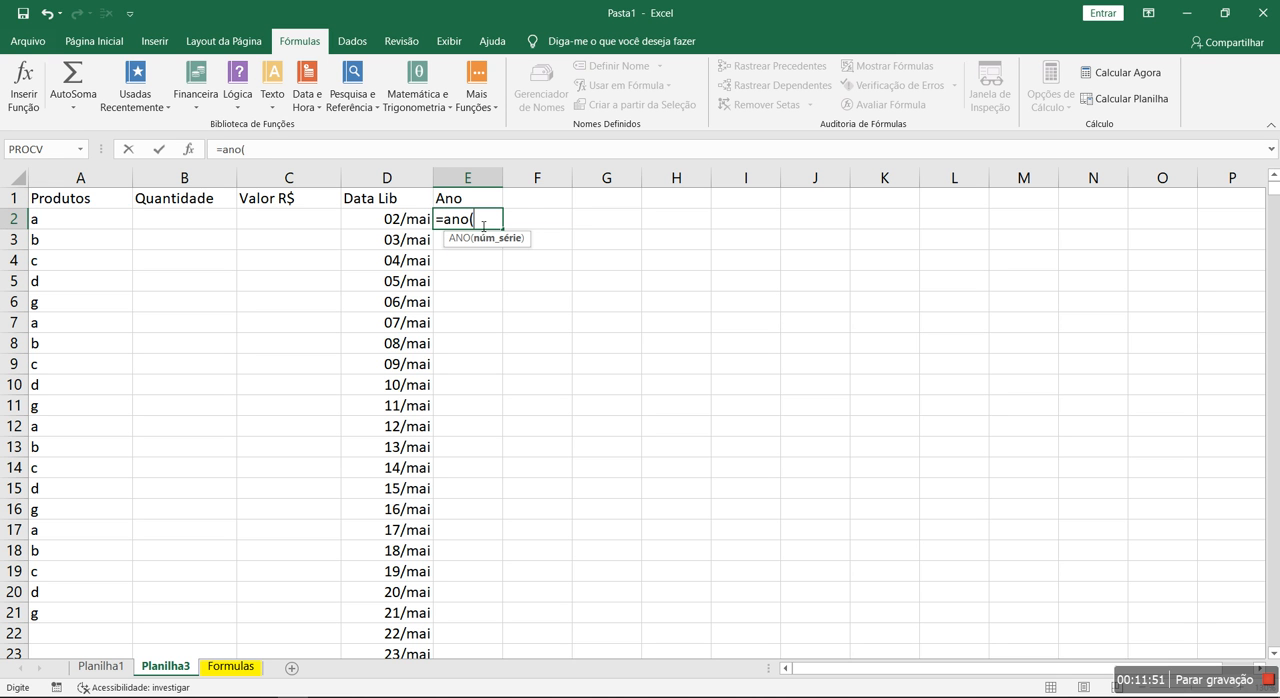
pyautogui.press('Left')
pyautogui.write(')')
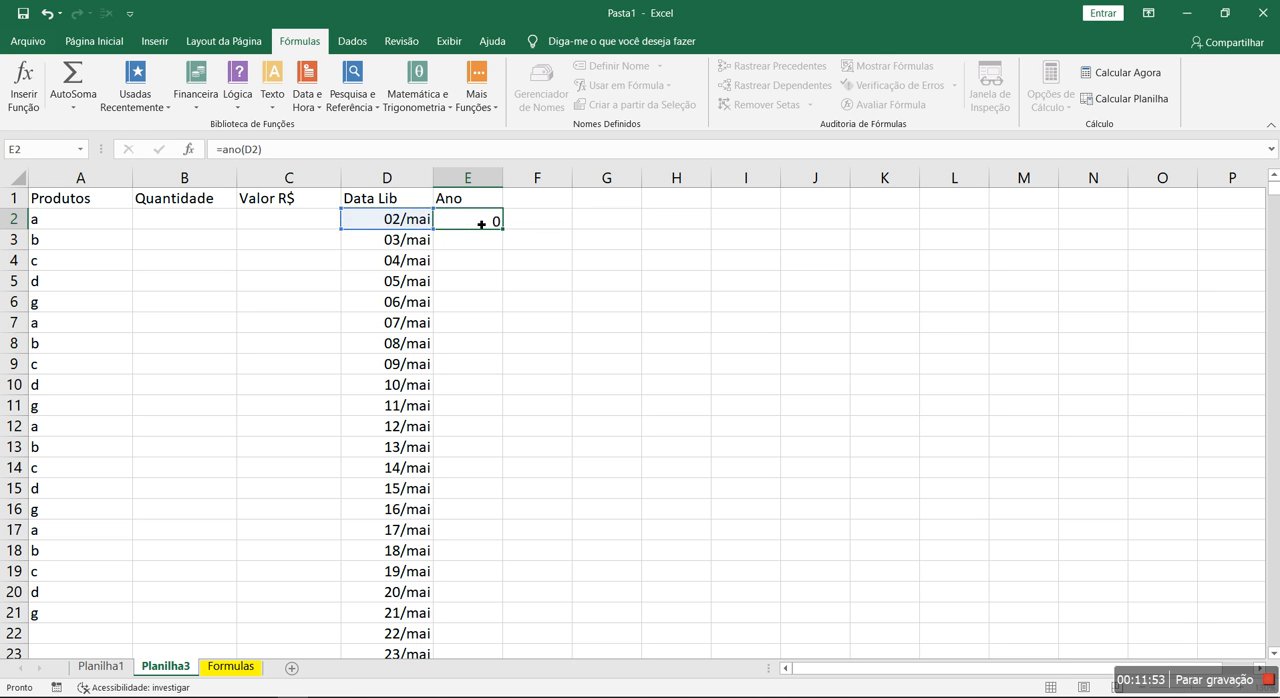
pyautogui.press('Return')
pyautogui.click(496, 227)
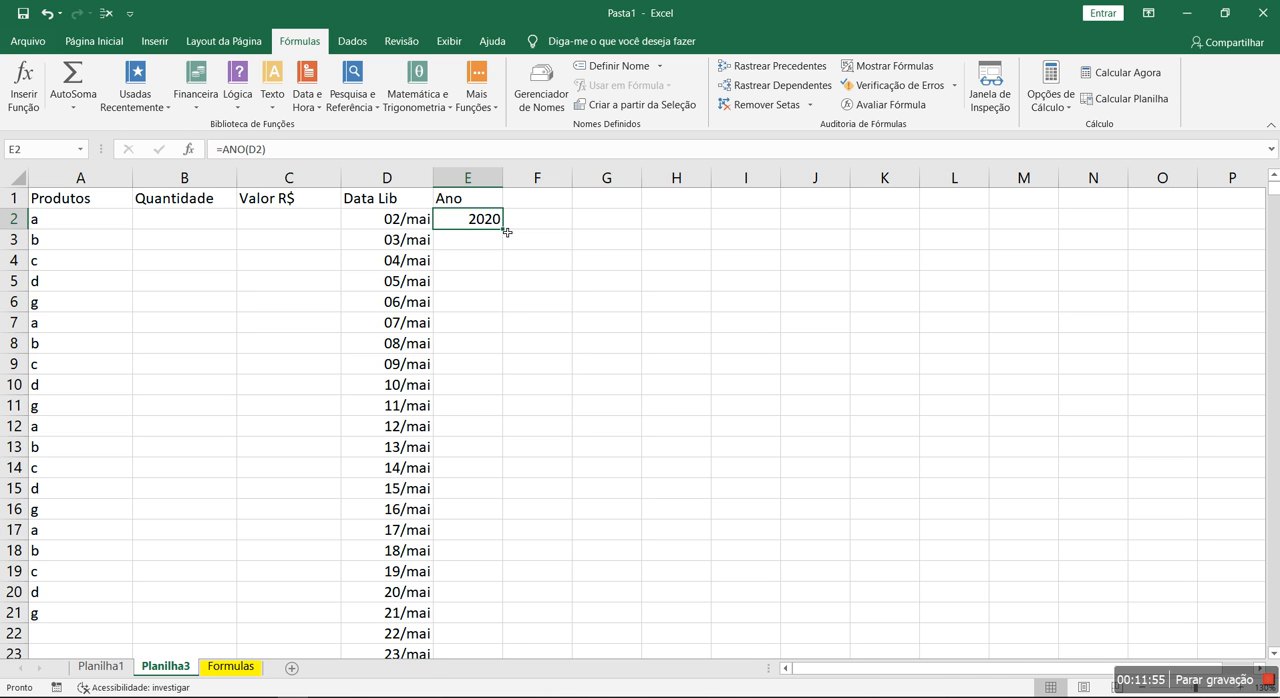
pyautogui.doubleClick(507, 232)
pyautogui.scroll(-16, 465, 425)
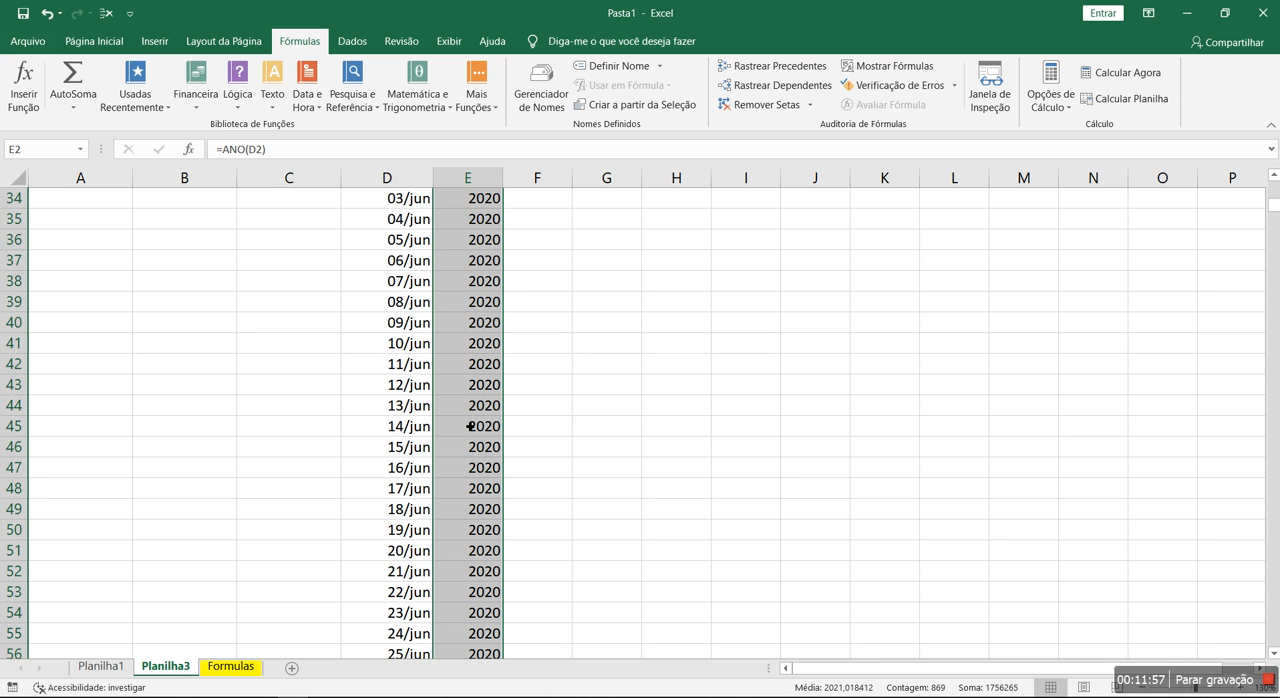
pyautogui.moveTo(1275, 235); pyautogui.dragTo(1261, 203)
pyautogui.click(568, 347)
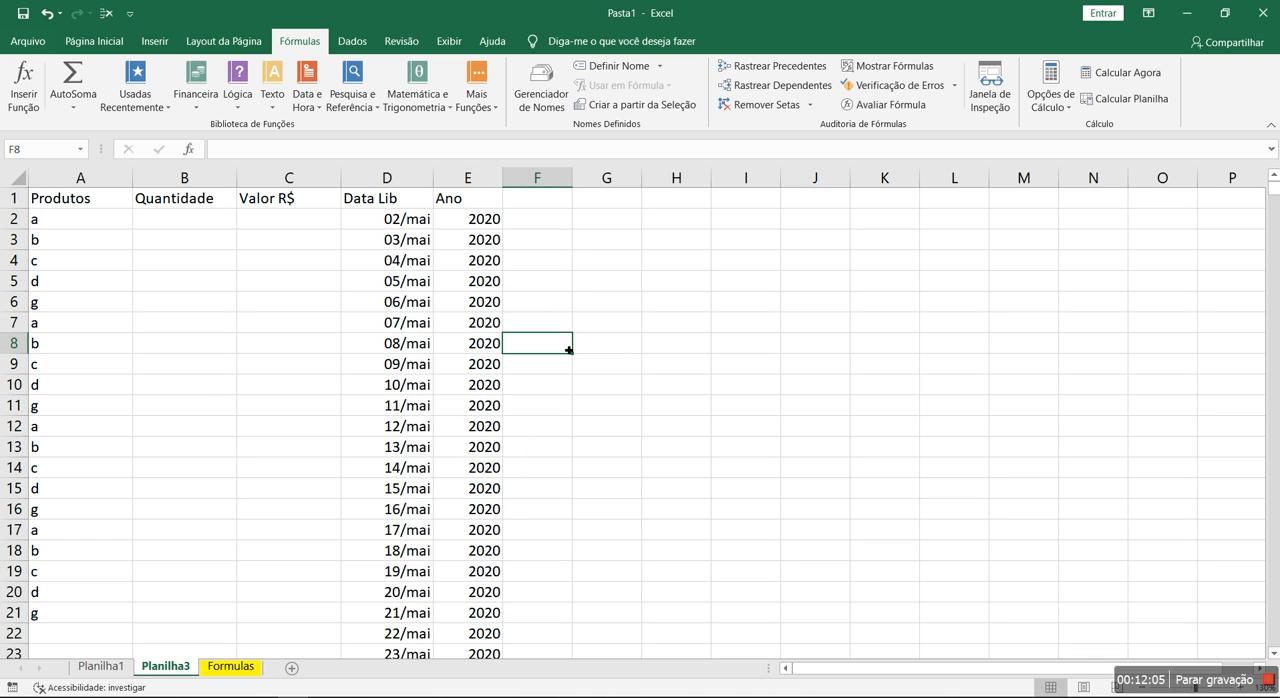
# - Examine the Ano results alongside the Data Lib dates and the rest of the product table
pyautogui.click(480, 207)
pyautogui.moveTo(477, 243); pyautogui.dragTo(475, 410)
pyautogui.click(466, 298)
pyautogui.click(400, 239)
pyautogui.moveTo(392, 321); pyautogui.dragTo(388, 303)
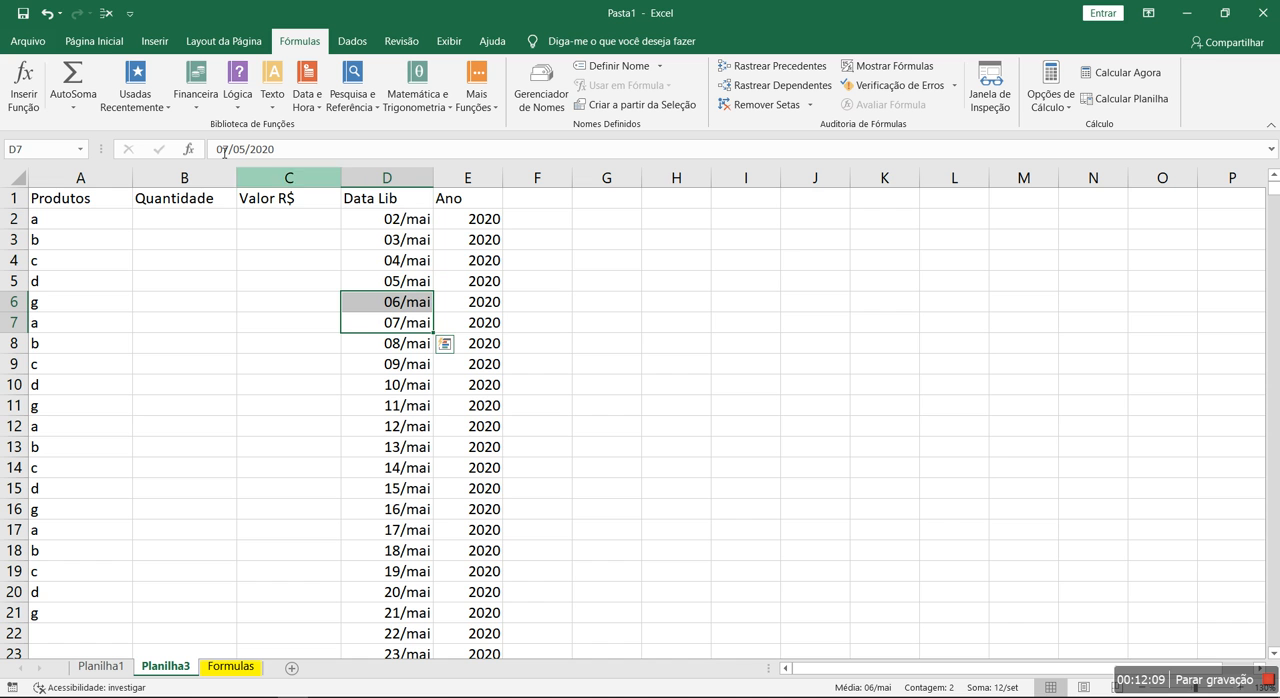
pyautogui.click(402, 427)
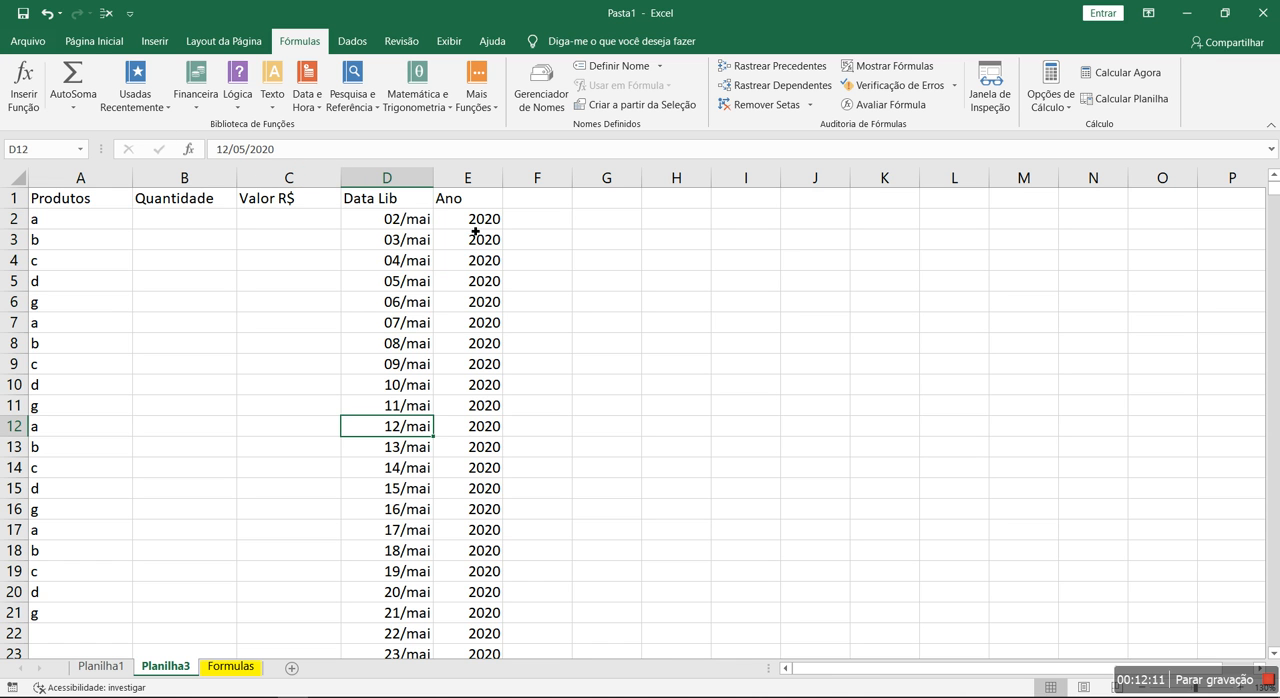
pyautogui.moveTo(473, 225); pyautogui.dragTo(480, 516)
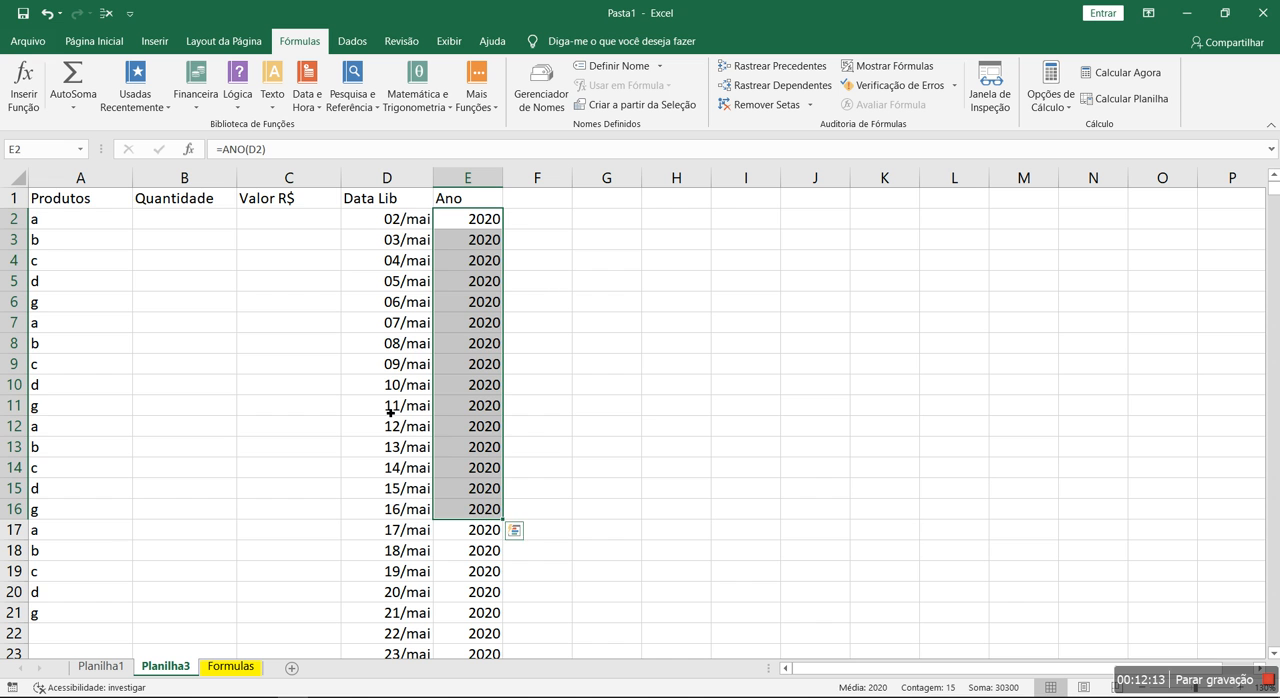
pyautogui.moveTo(87, 201); pyautogui.dragTo(470, 592)
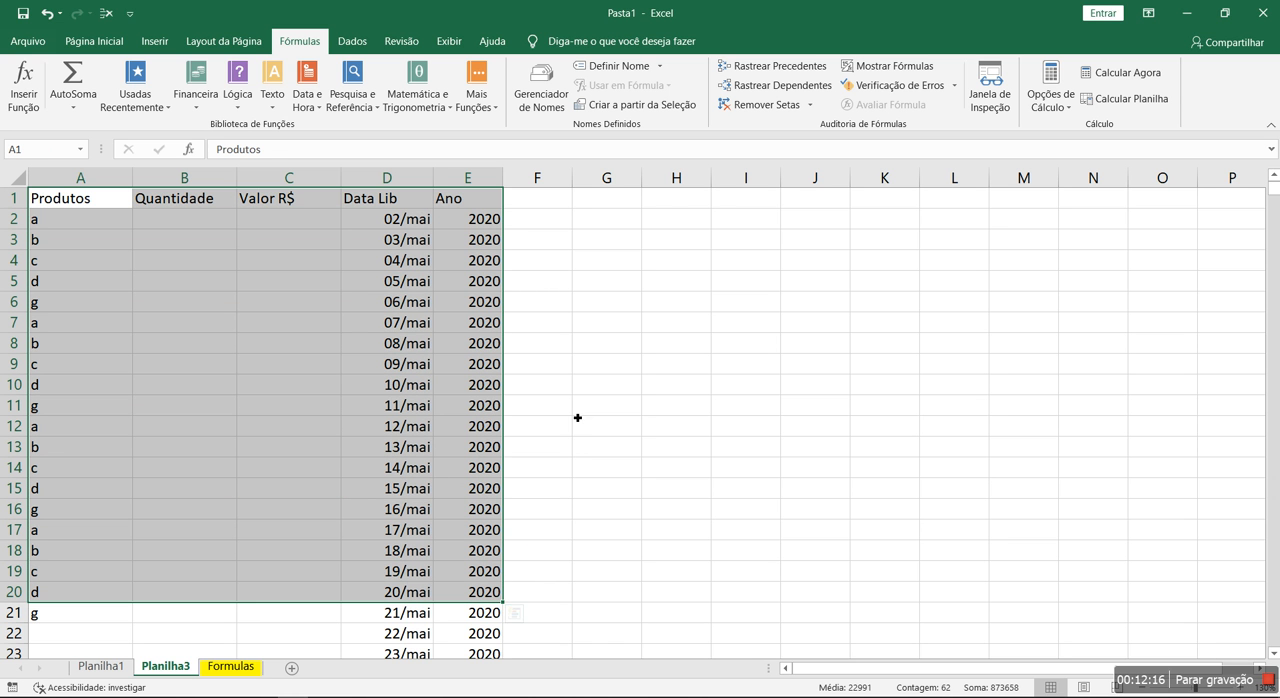
pyautogui.click(467, 178)
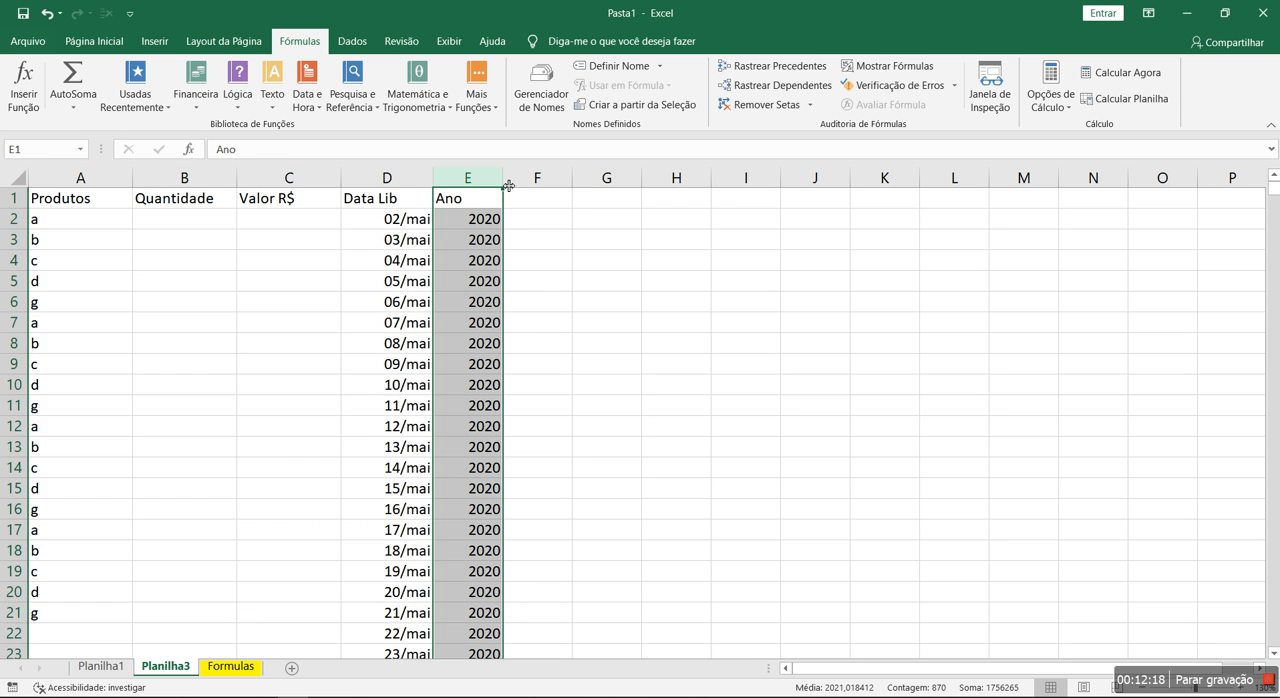
# - Delete the Planilha3 sheet and confirm its permanent removal
pyautogui.rightClick(174, 670)
pyautogui.click(210, 491)
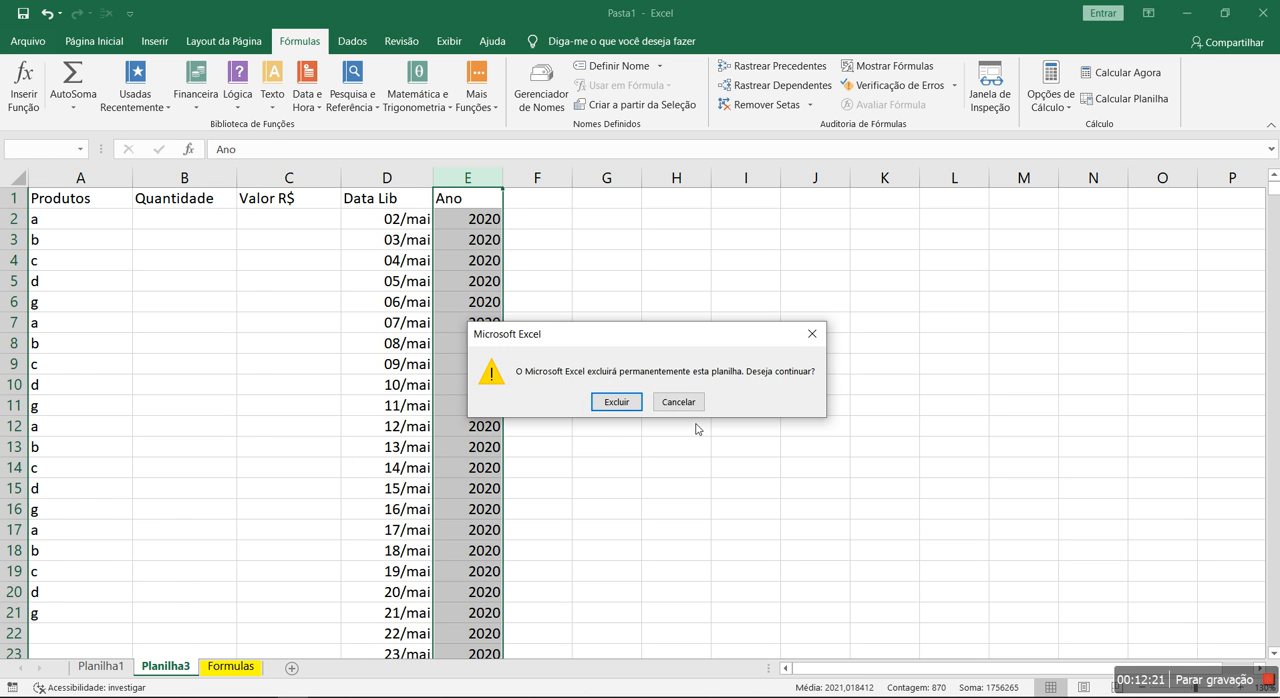
pyautogui.click(615, 403)
# - Review the HOJE, AGORA, ANO, MÊS, DIA, HORA and MINUTO examples and their formulas on Planilha1
pyautogui.hotkey('ctrl', 'pageup')
pyautogui.click(148, 232)
pyautogui.click(133, 322)
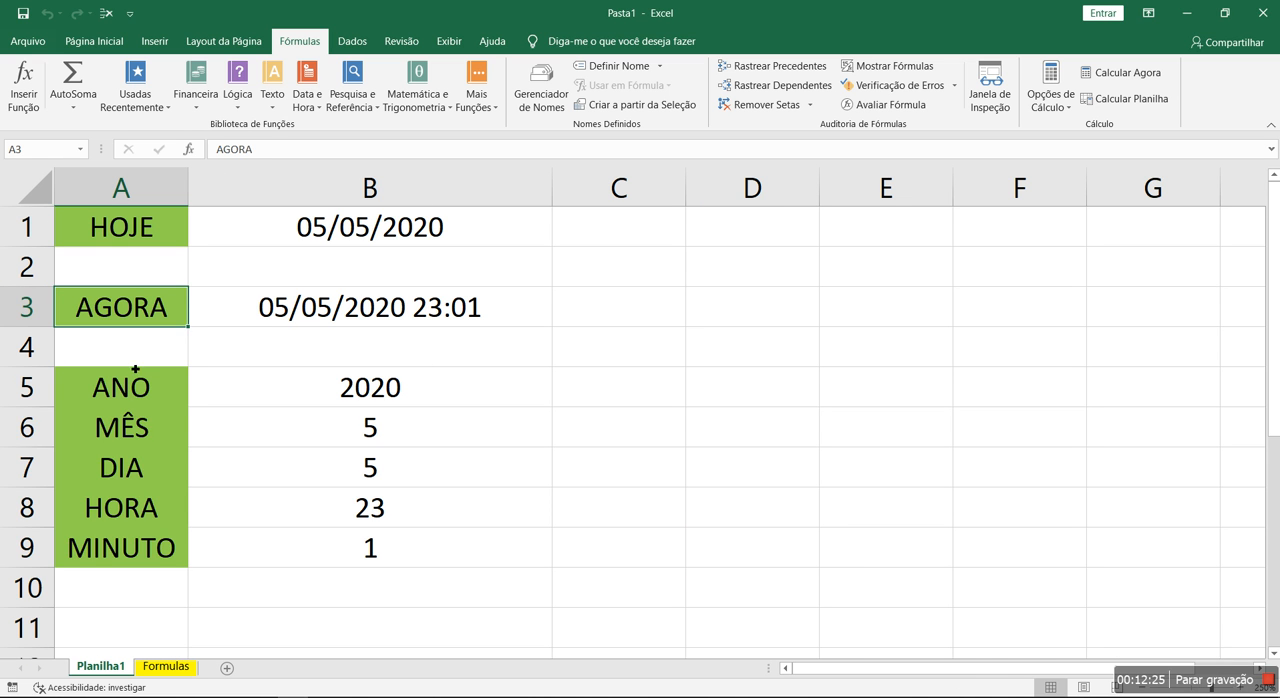
pyautogui.moveTo(134, 384); pyautogui.dragTo(124, 552)
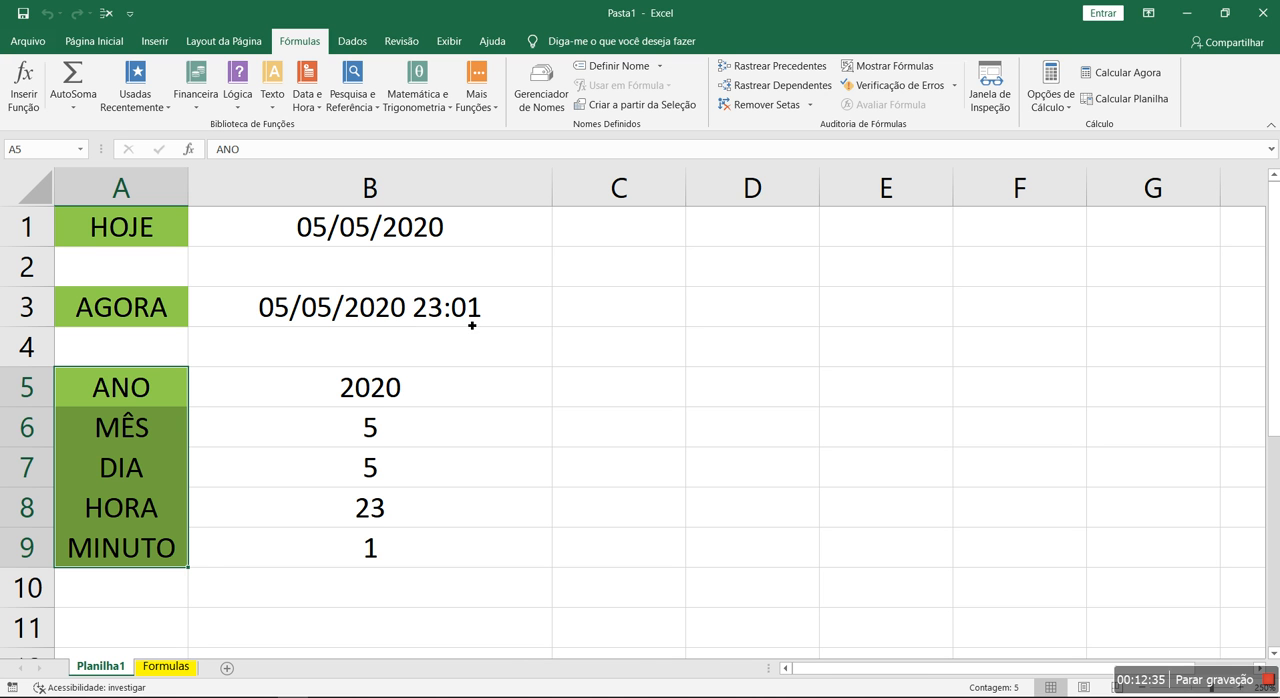
pyautogui.click(378, 404)
pyautogui.press('Down')
pyautogui.press('Down')
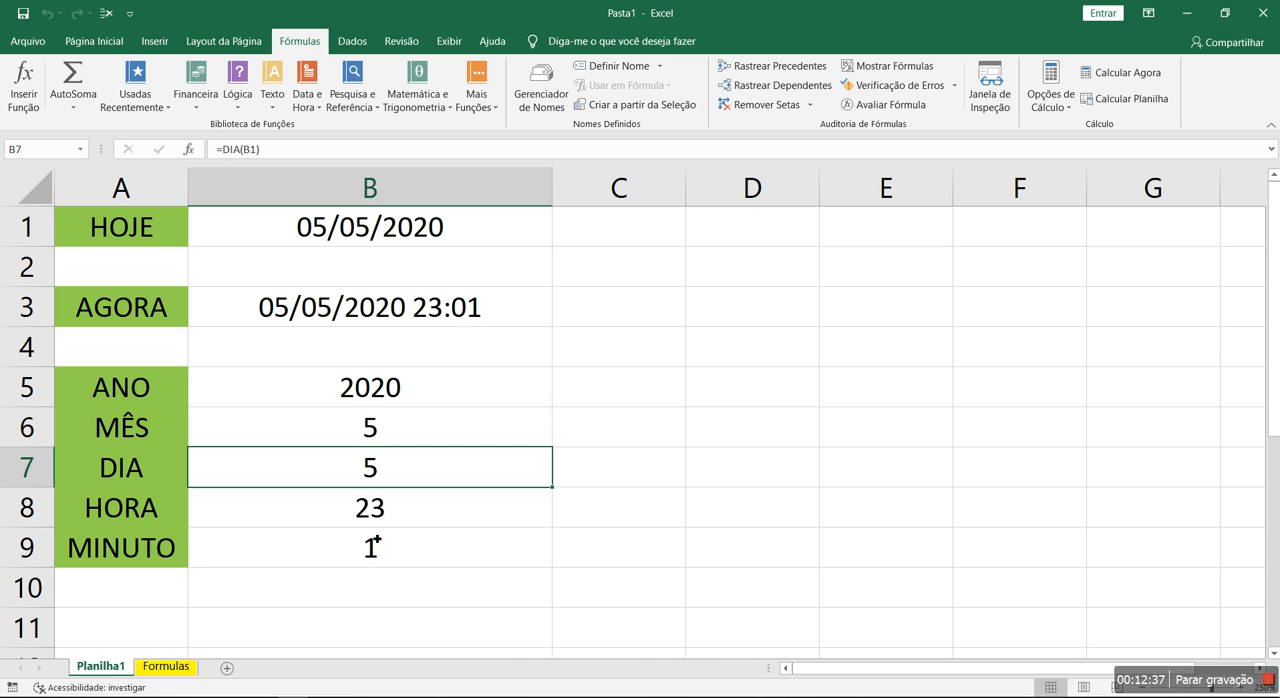
pyautogui.press('Down')
pyautogui.press('Down')
pyautogui.click(664, 483)
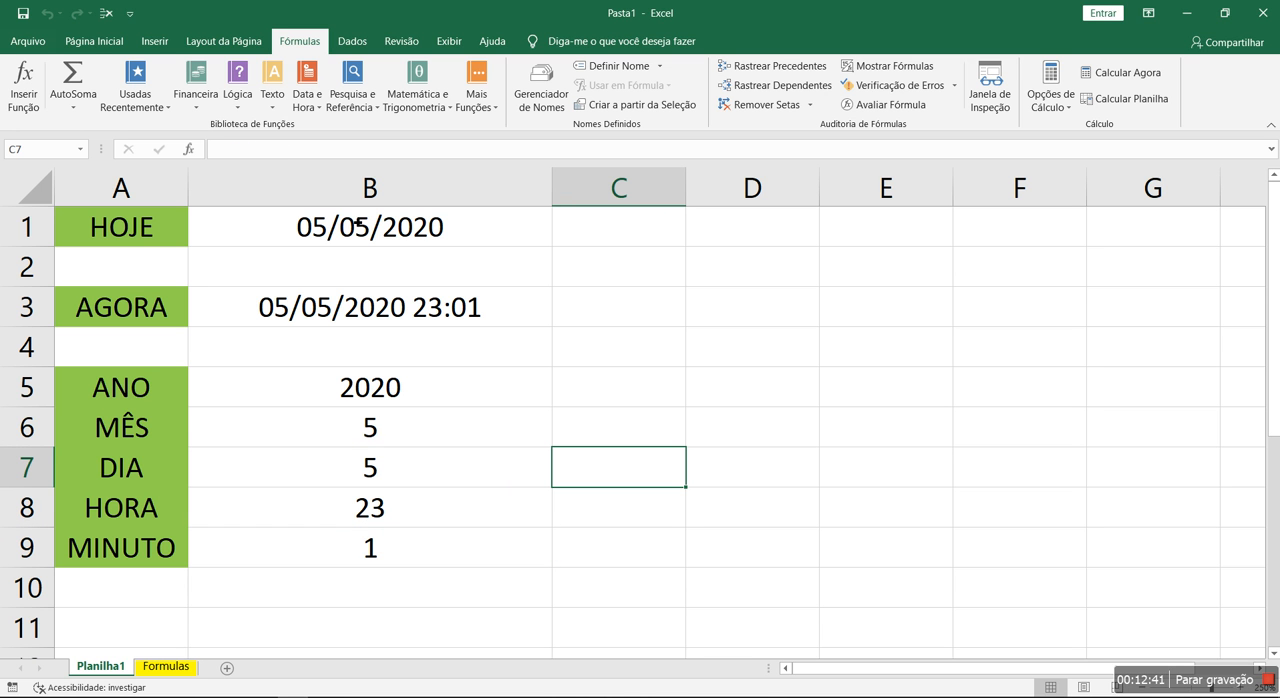
pyautogui.moveTo(120, 226); pyautogui.dragTo(408, 220)
pyautogui.moveTo(180, 300); pyautogui.dragTo(349, 318)
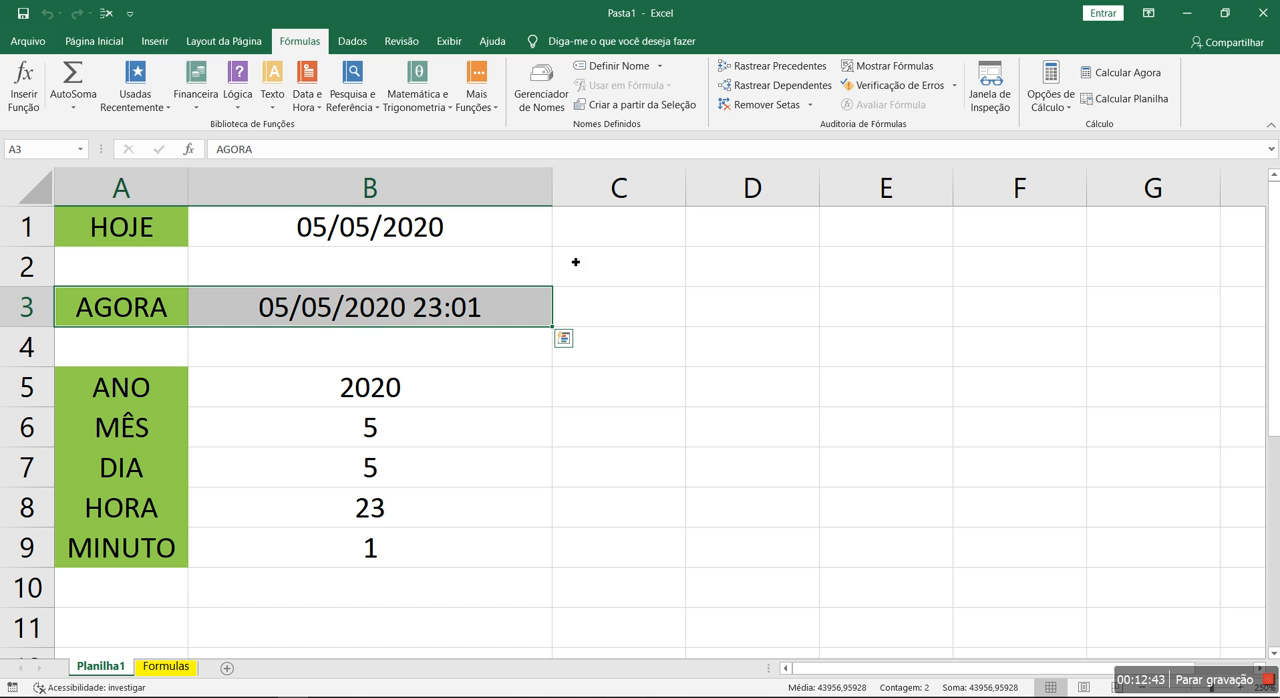
pyautogui.click(283, 226)
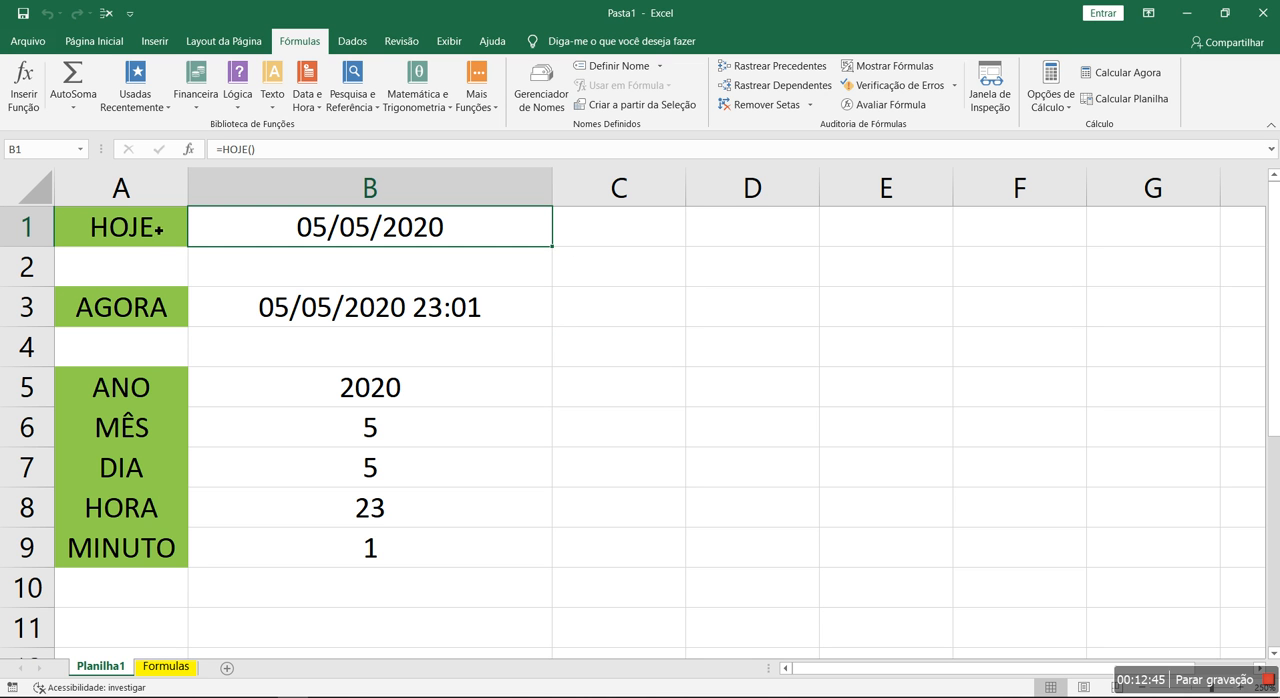
# - Add empty parentheses to the labels in A1 and A3 so they read HOJE() and AGORA()
pyautogui.doubleClick(161, 233)
pyautogui.write('()')
pyautogui.press('Return')
pyautogui.click(184, 314)
pyautogui.doubleClick(184, 316)
pyautogui.write('()')
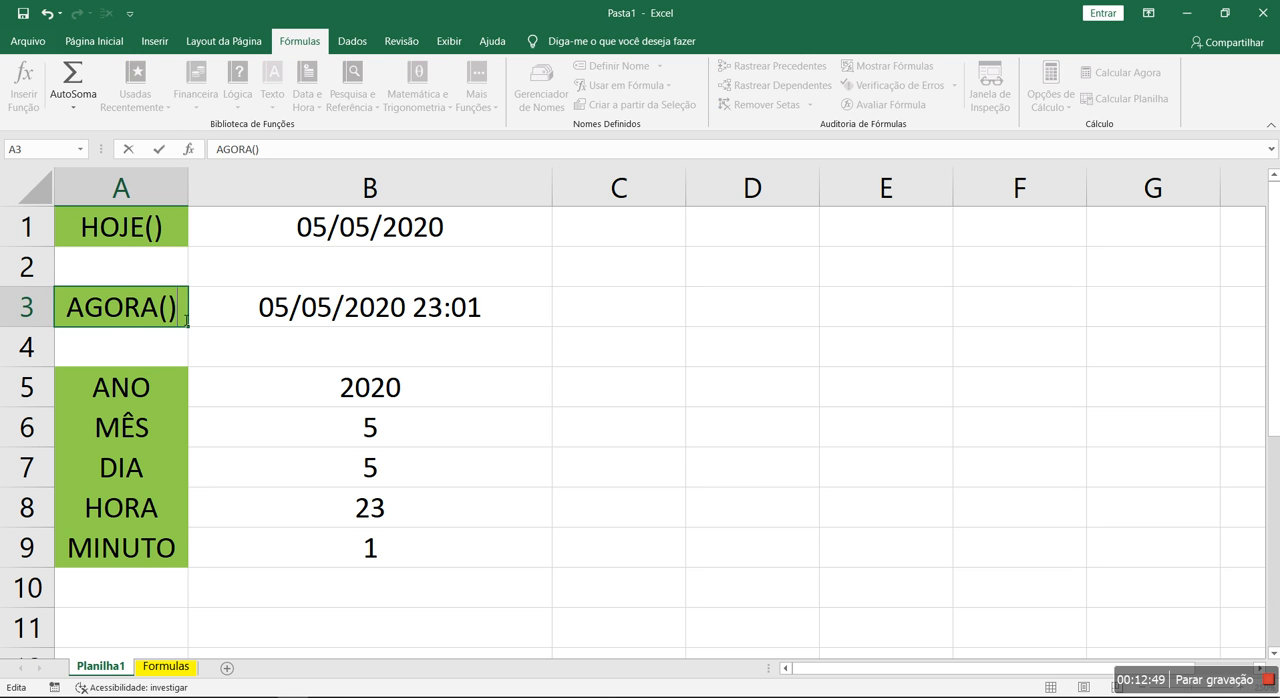
pyautogui.press('Return')
pyautogui.click(80, 229)
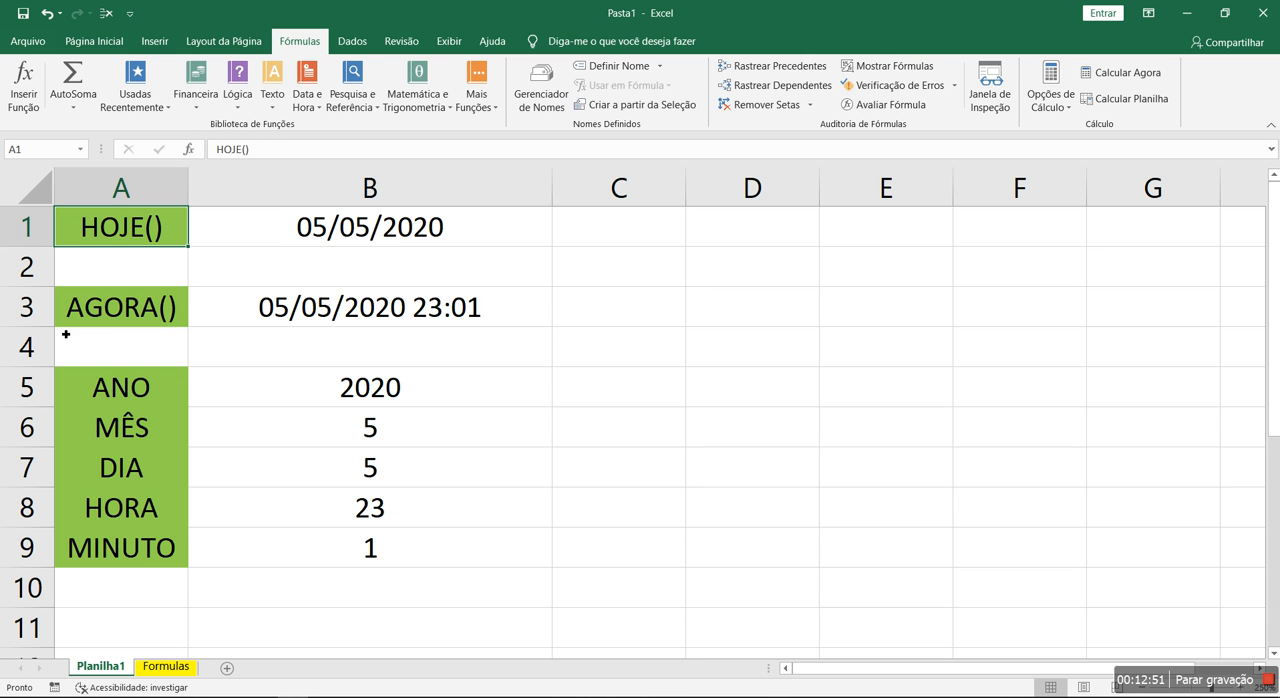
pyautogui.doubleClick(82, 228)
pyautogui.write('=')
pyautogui.press('BackSpace')
pyautogui.press('Escape')
# - On the Formulas sheet, fill the DIA.DA.SEMANA cell A8 with the same green as the functions above it
pyautogui.click(166, 666)
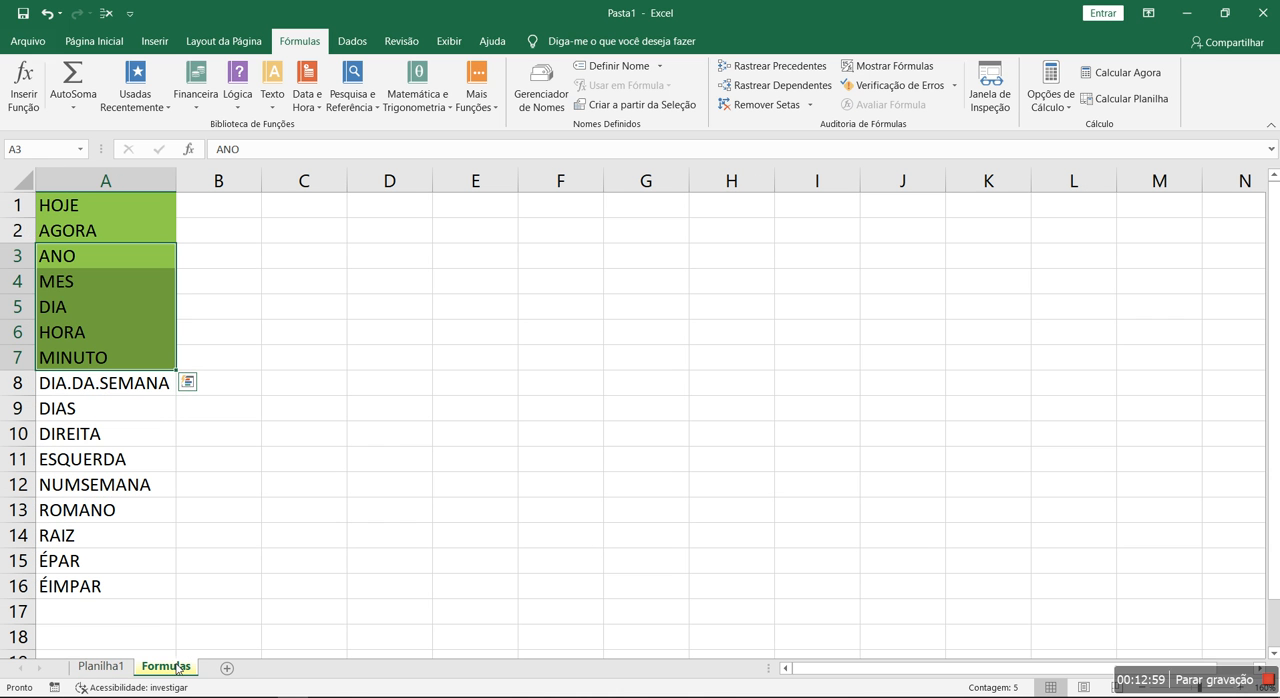
pyautogui.moveTo(117, 207); pyautogui.dragTo(110, 360)
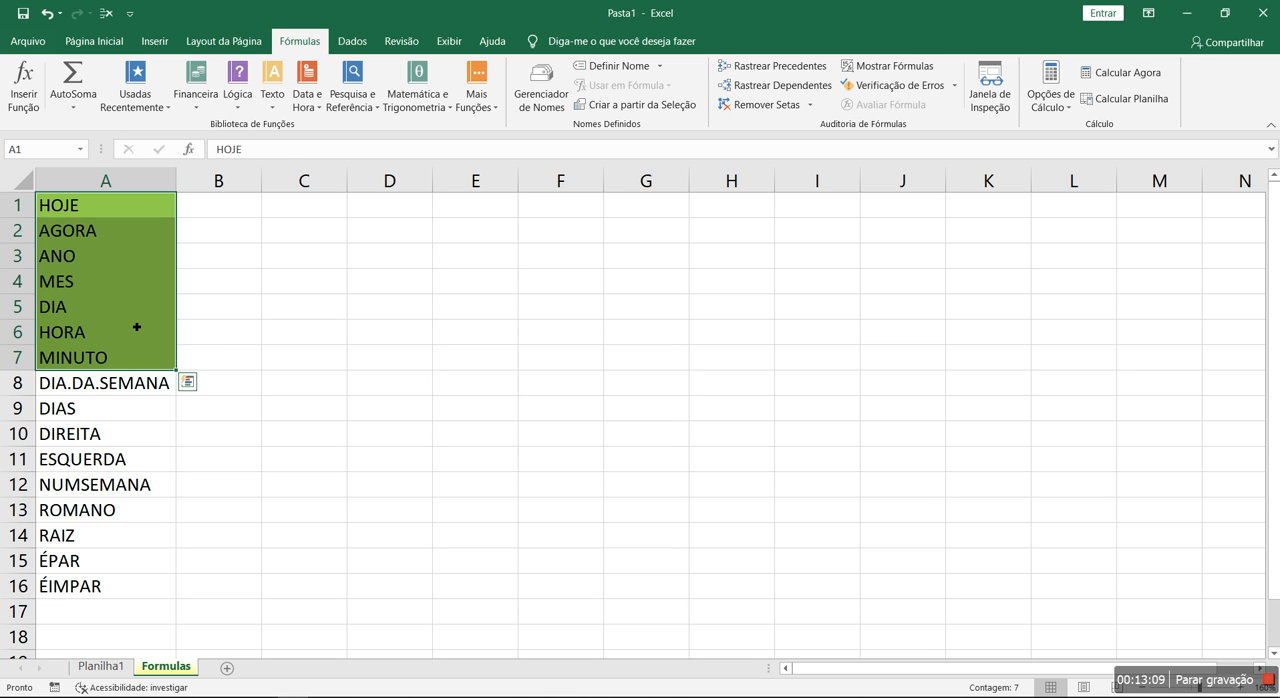
pyautogui.click(106, 385)
pyautogui.click(62, 42)
pyautogui.click(226, 98)
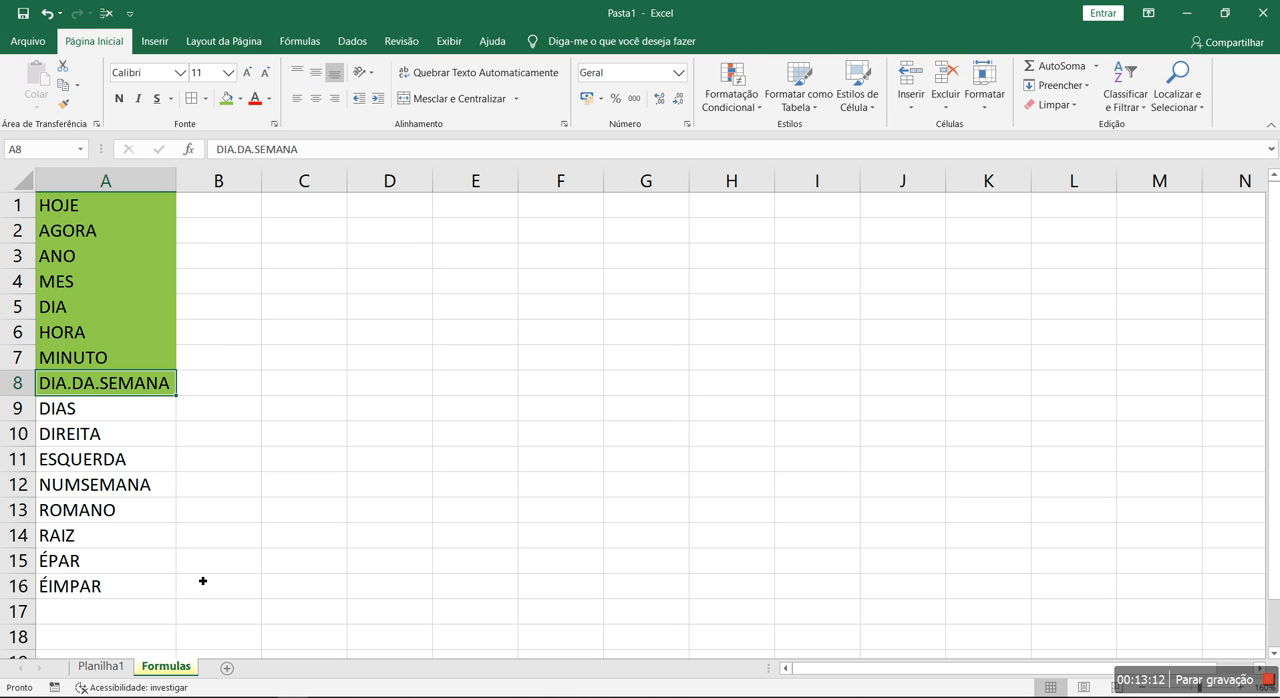
# - On Planilha1, enter =DIA.DA.SEMANA(B1) in C1 to get the weekday number of the HOJE date
pyautogui.click(100, 666)
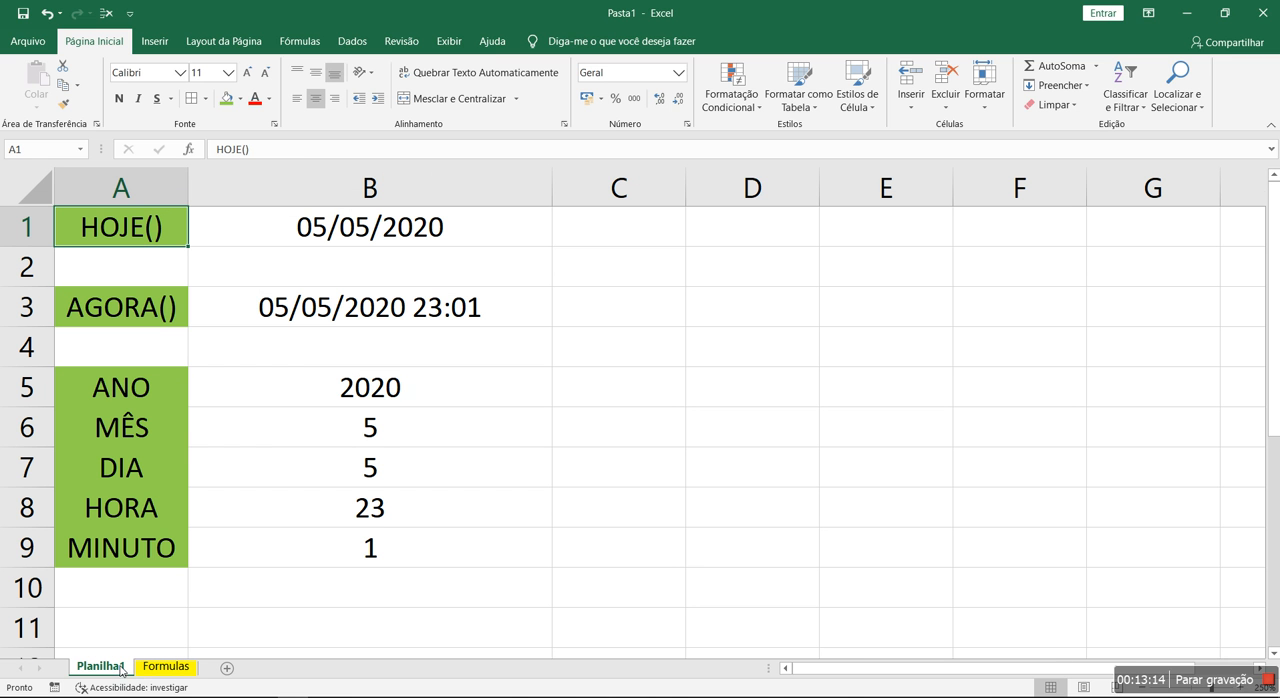
pyautogui.click(712, 230)
pyautogui.click(668, 244)
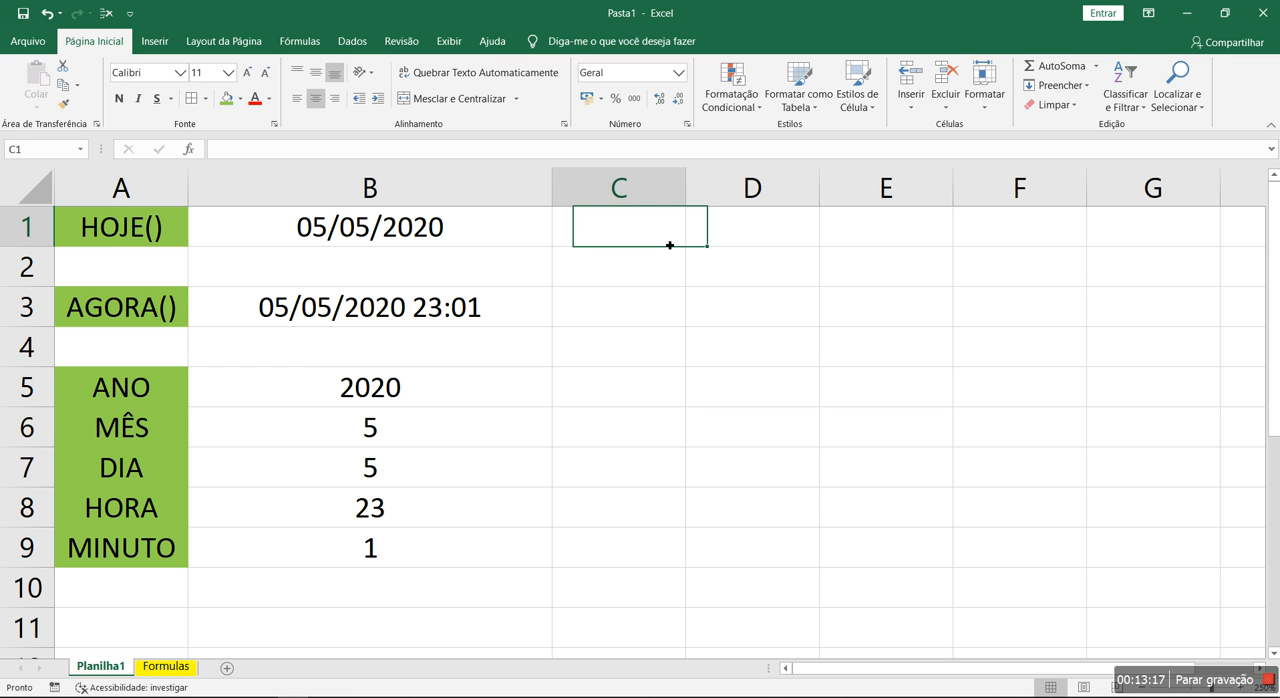
pyautogui.write('=Dia')
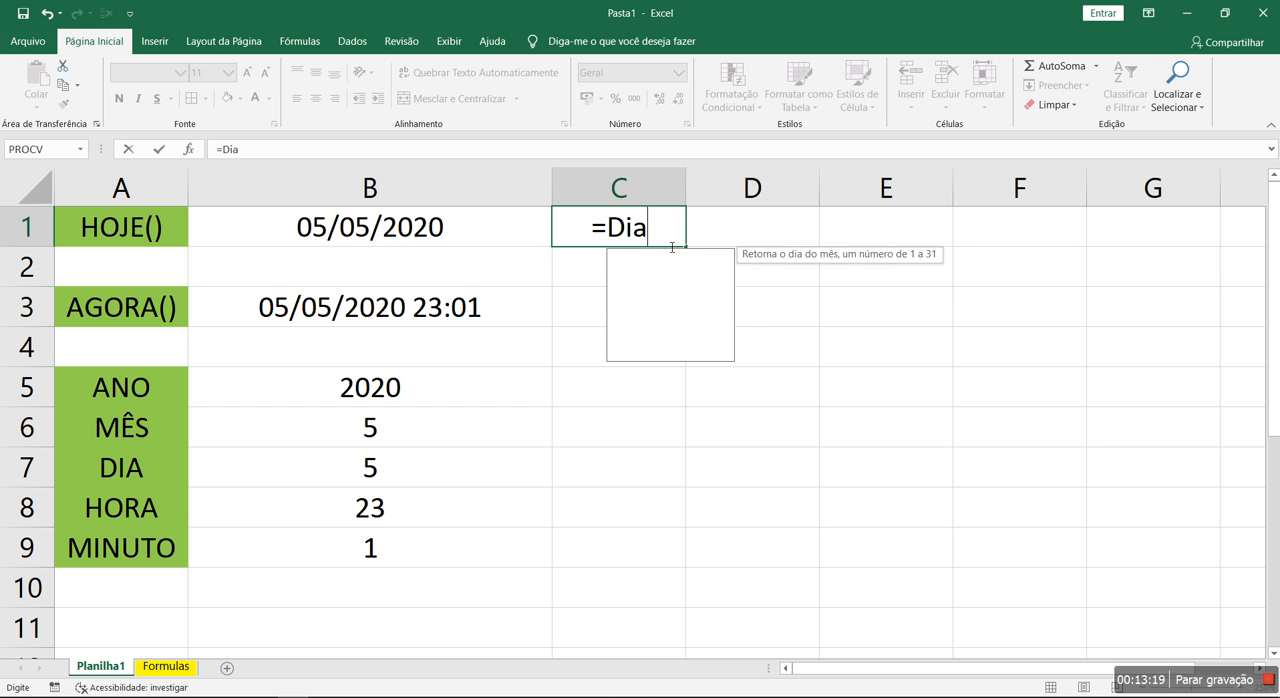
pyautogui.write('.Da.Semana')
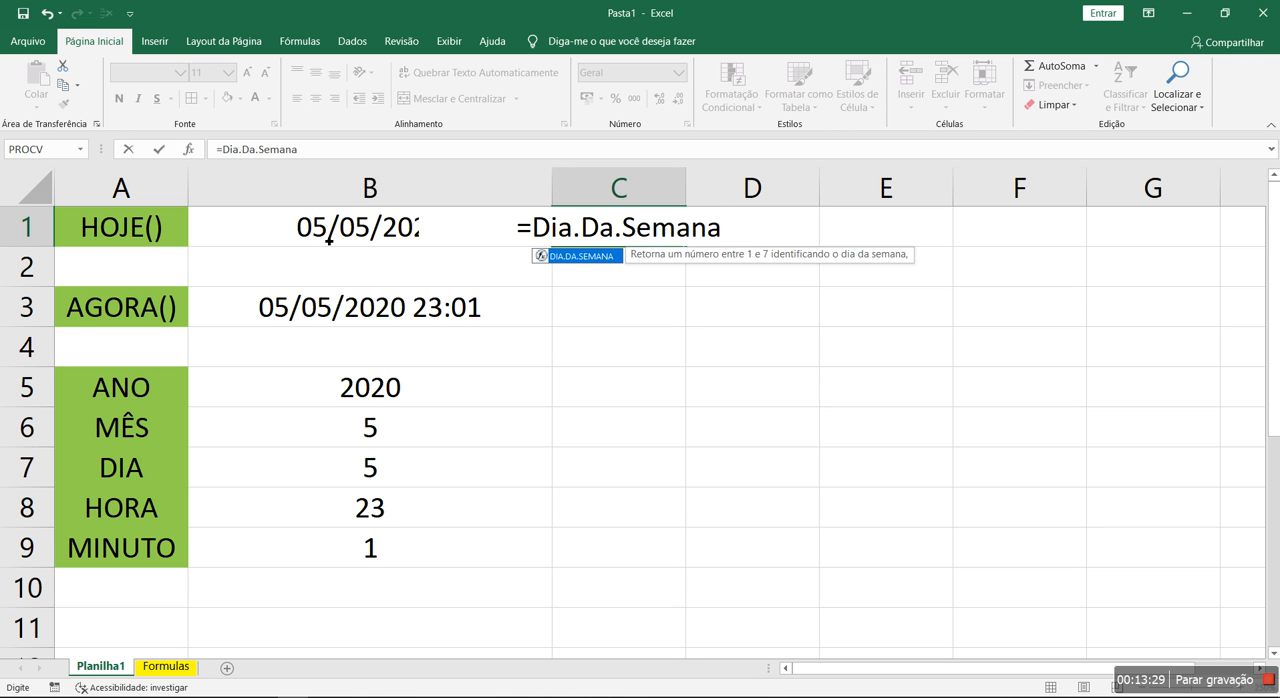
pyautogui.write('(')
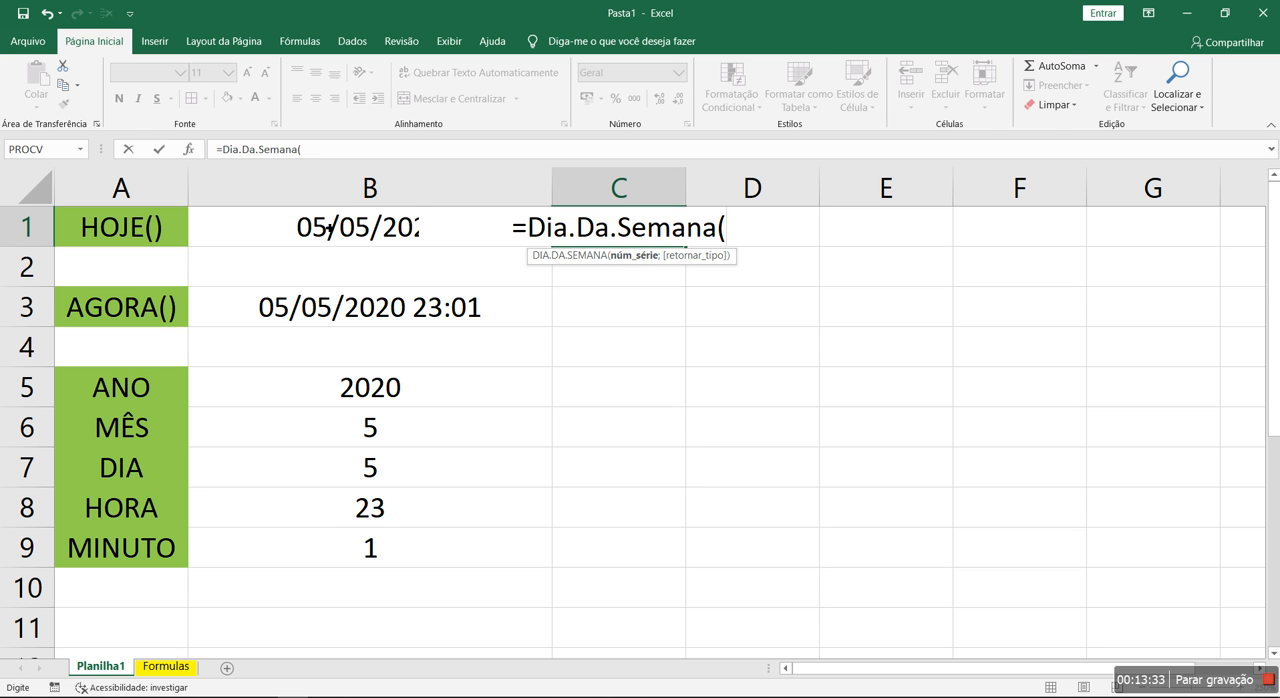
pyautogui.click(329, 229)
pyautogui.write(')')
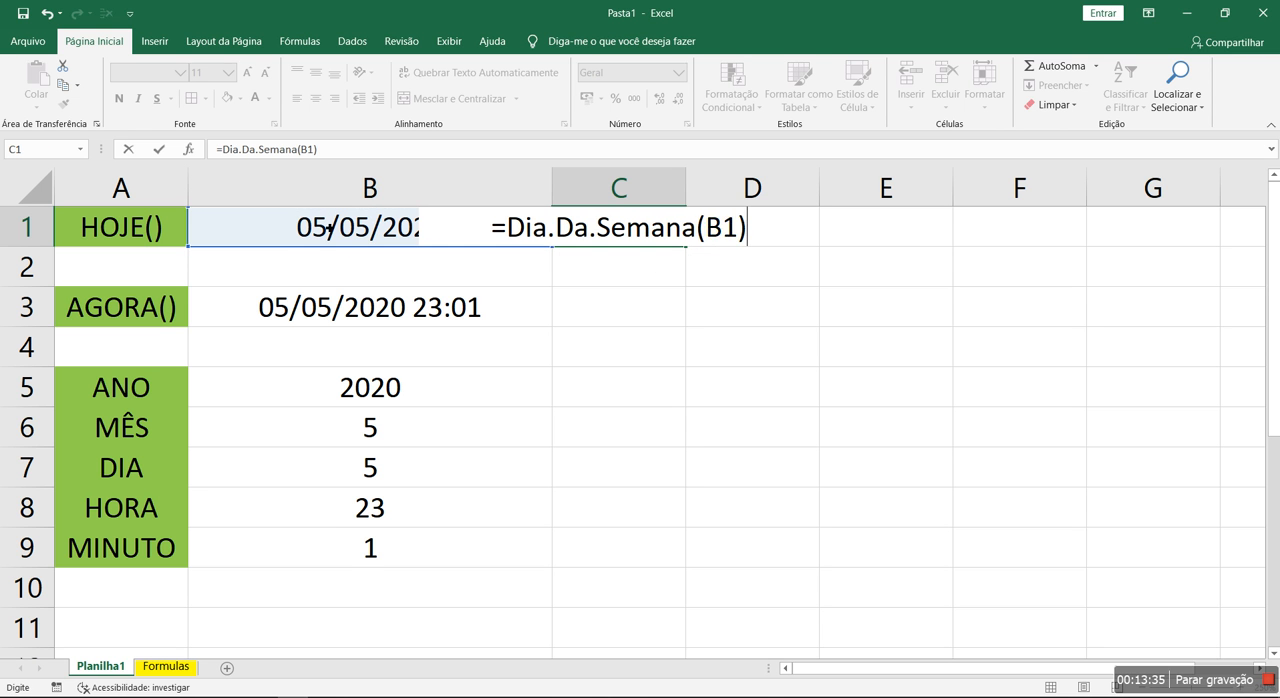
pyautogui.press('Return')
# - Clear the DIA.DA.SEMANA formula from C1
pyautogui.click(603, 215)
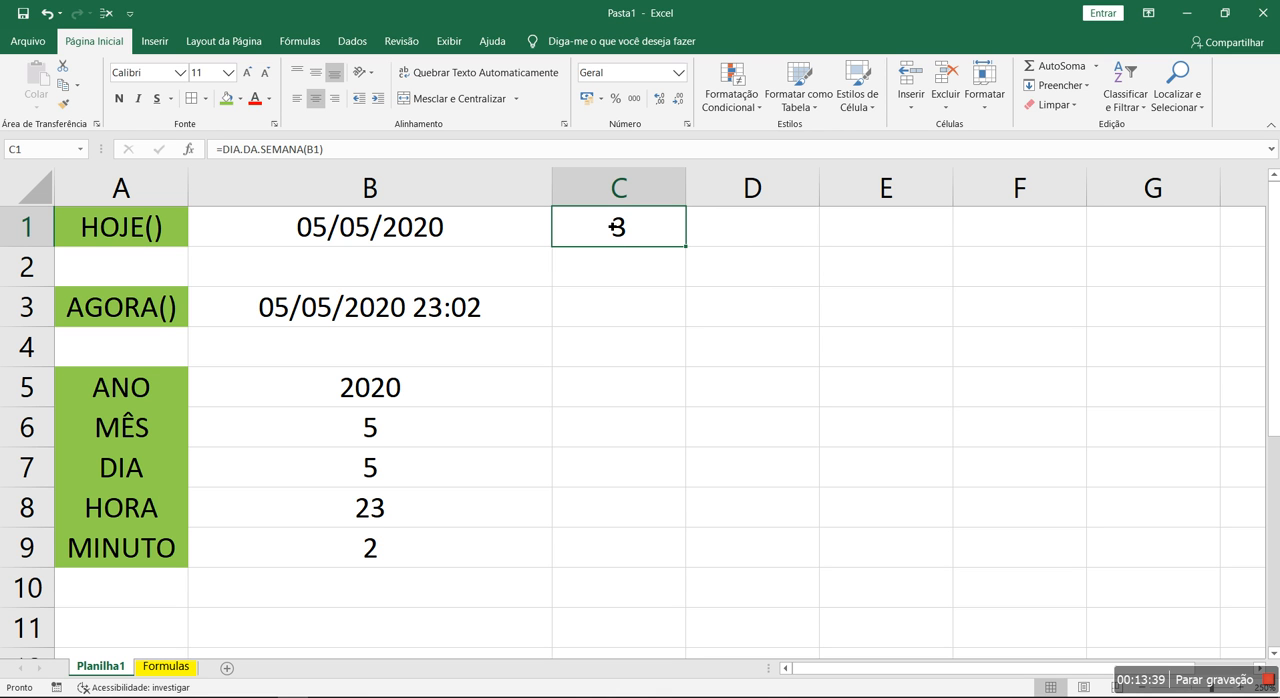
pyautogui.press('Delete')
pyautogui.click(888, 336)
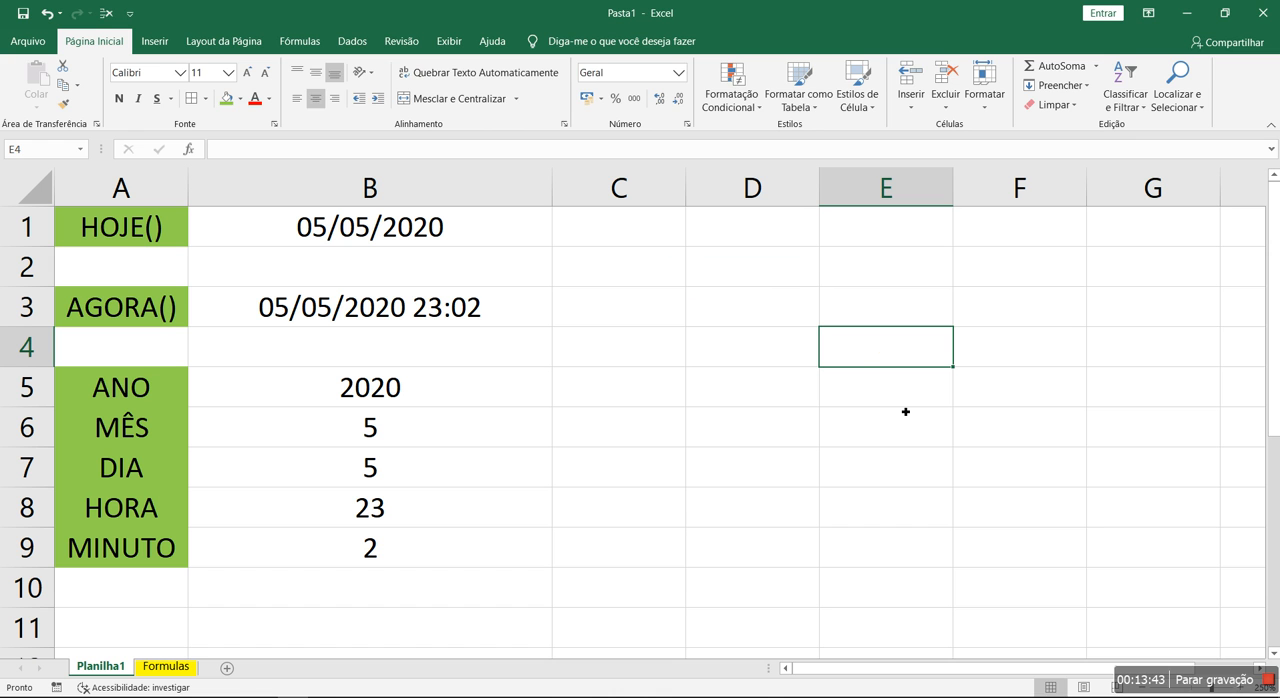
# - Enter the date 08/06/1998 in E4 and widen column E slightly to give it more room
pyautogui.write('08/06')
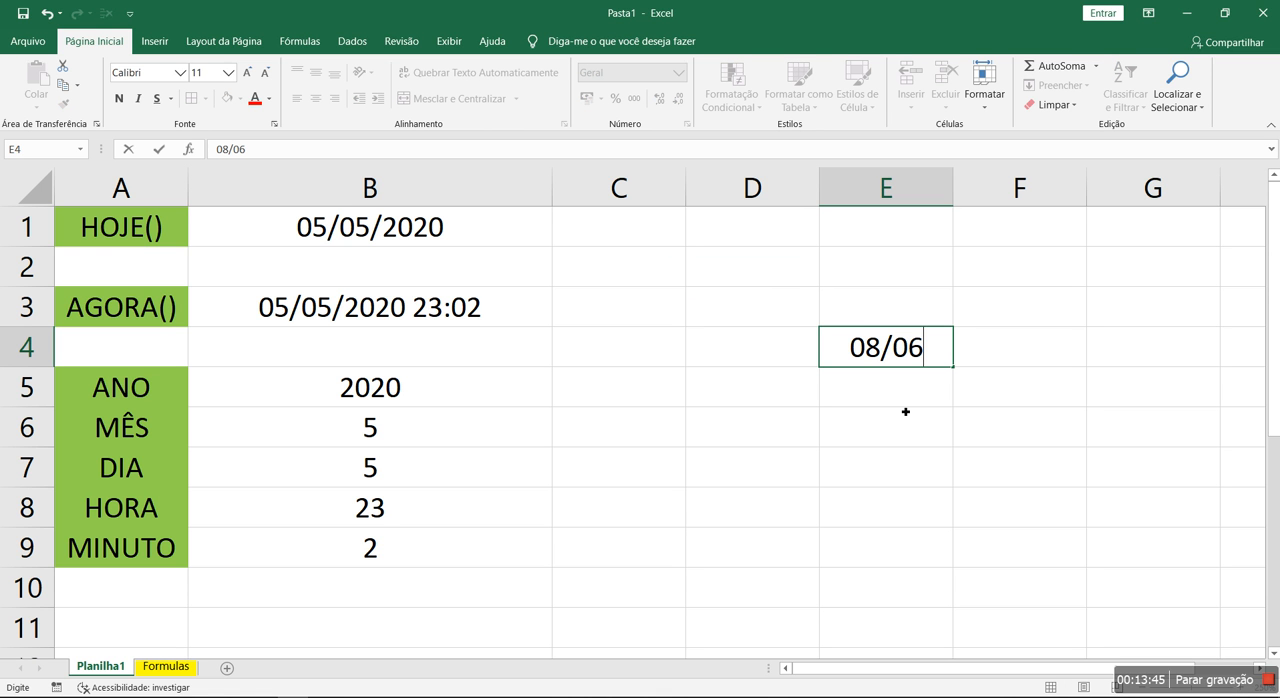
pyautogui.write('/1998')
pyautogui.press('Return')
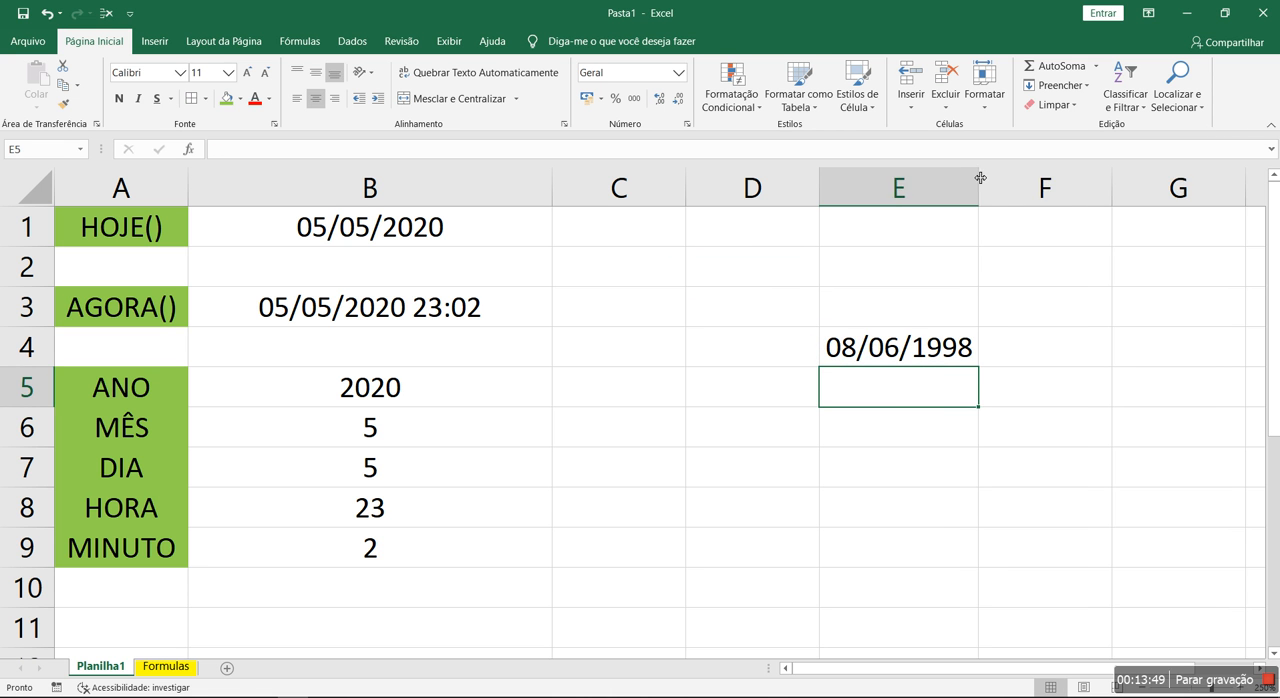
pyautogui.moveTo(980, 180); pyautogui.dragTo(997, 182)
pyautogui.click(860, 345)
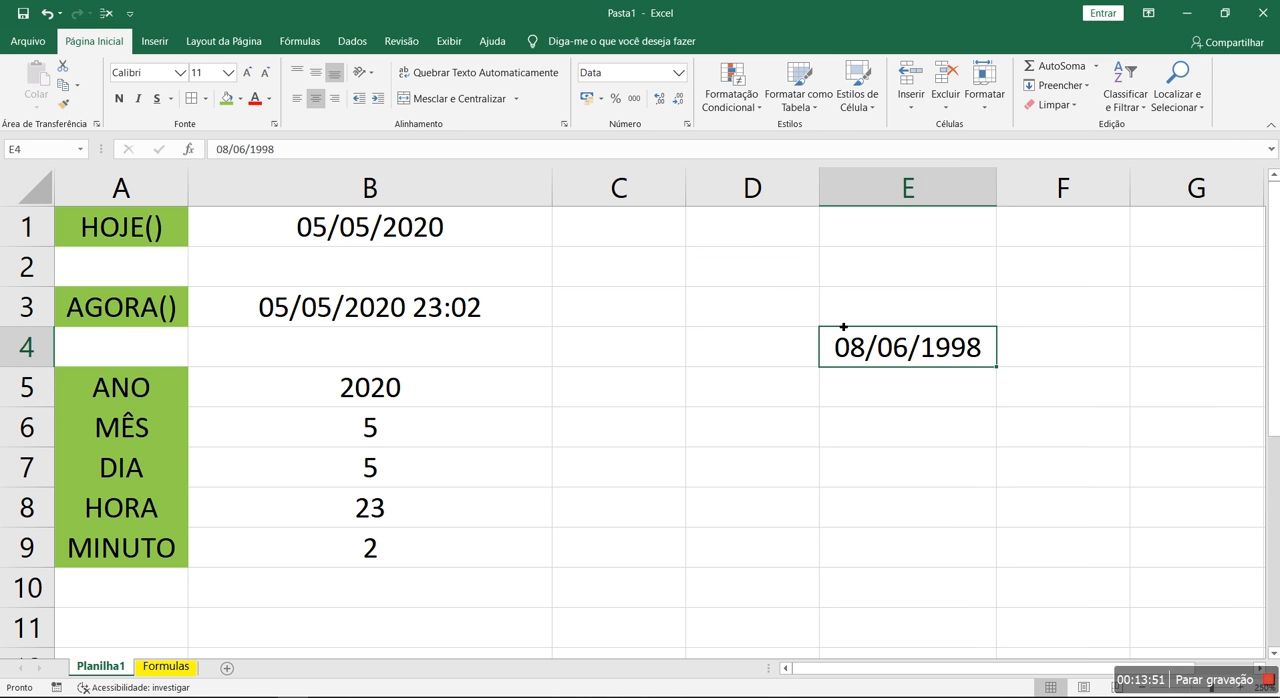
# - Enter =DIA.DA.SEMANA(E4) in F4 to get the weekday number of the date in E4
pyautogui.click(1046, 351)
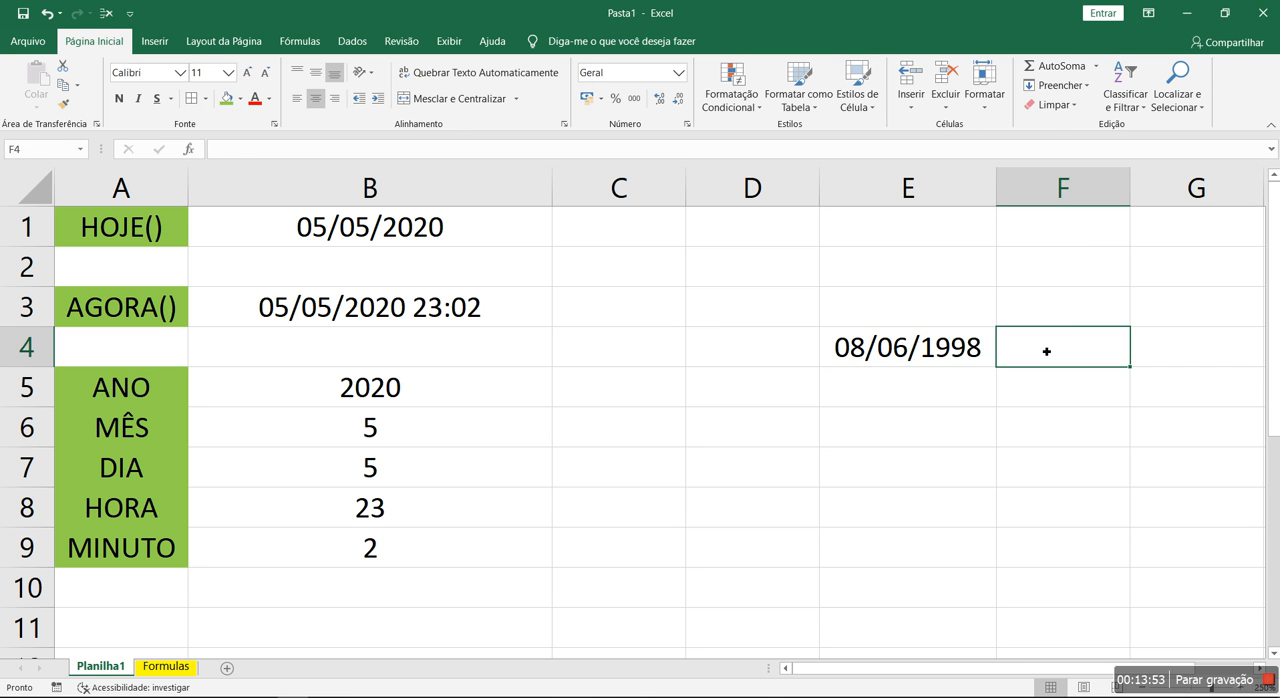
pyautogui.write('=dia.da')
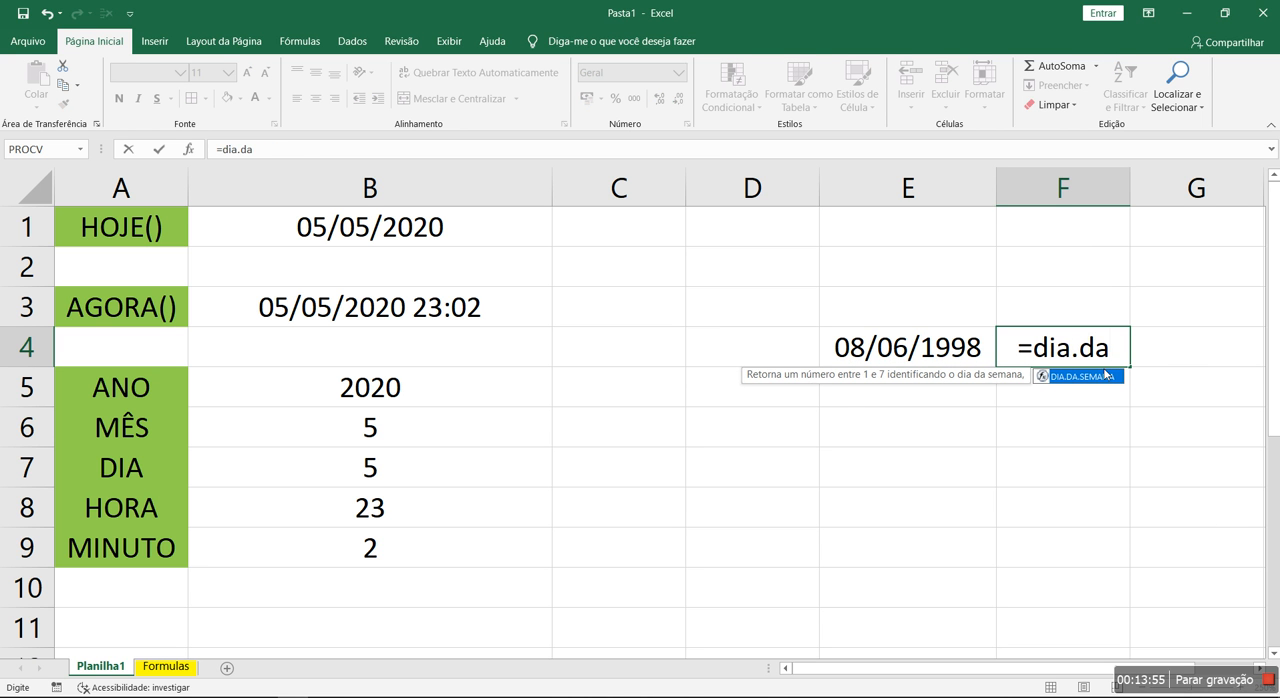
pyautogui.doubleClick(1090, 376)
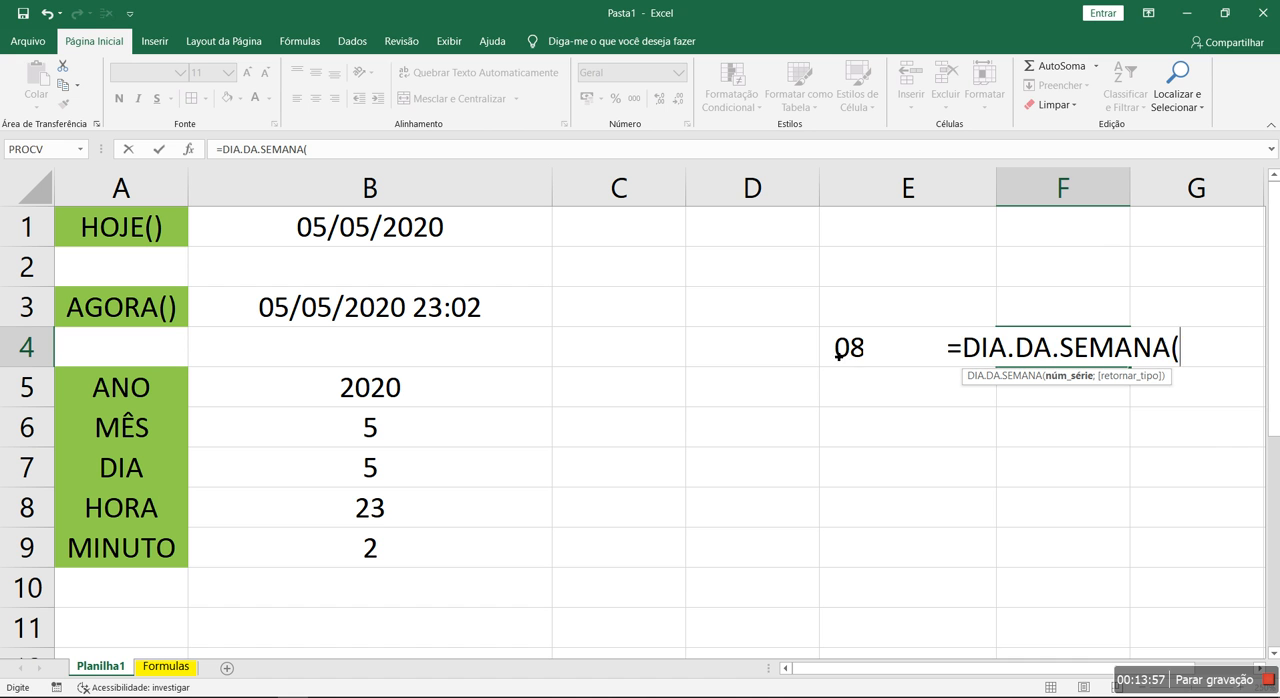
pyautogui.click(837, 350)
pyautogui.press('Return')
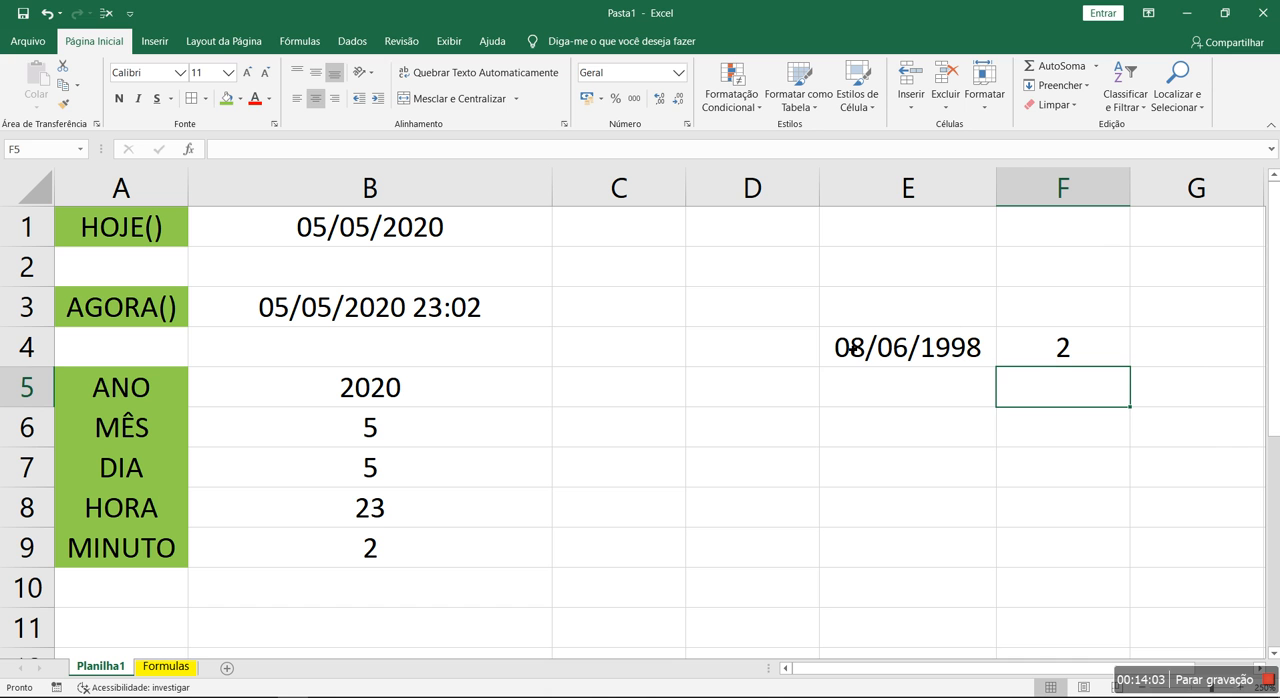
pyautogui.click(900, 346)
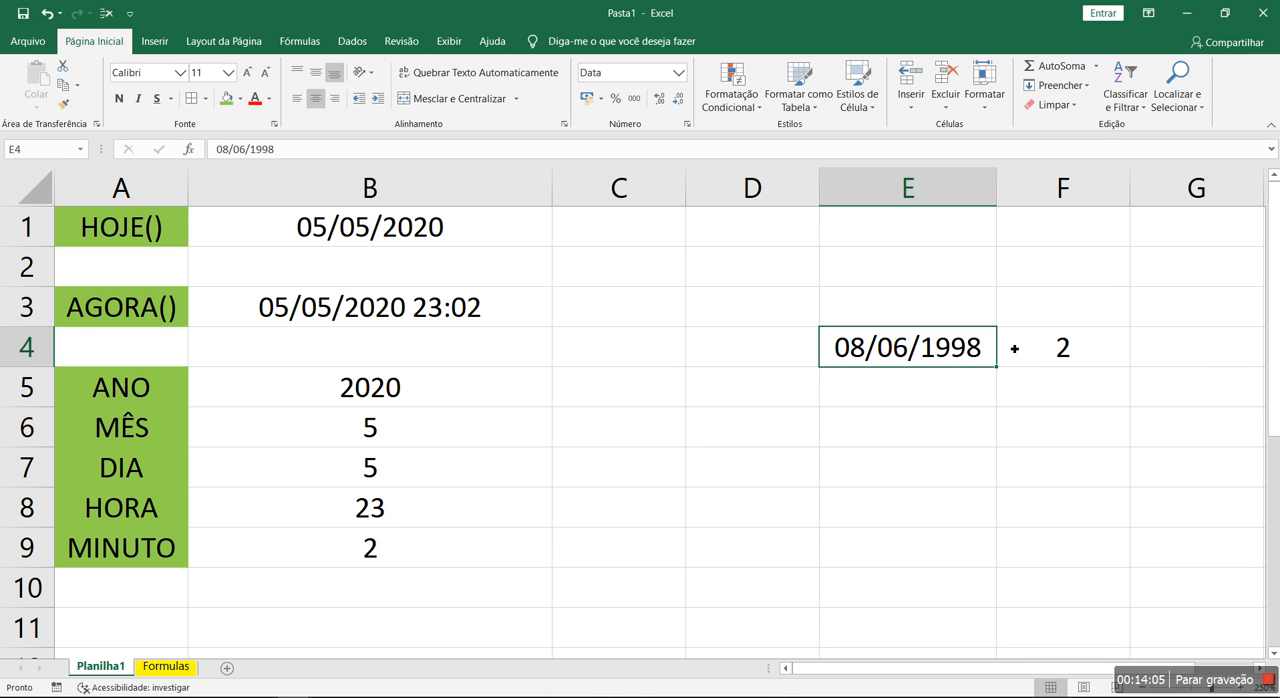
# - Start a weekday key by entering 1 in F6, 2 in F7, and Domingo in G6 beside the 1
pyautogui.click(1014, 435)
pyautogui.write('1')
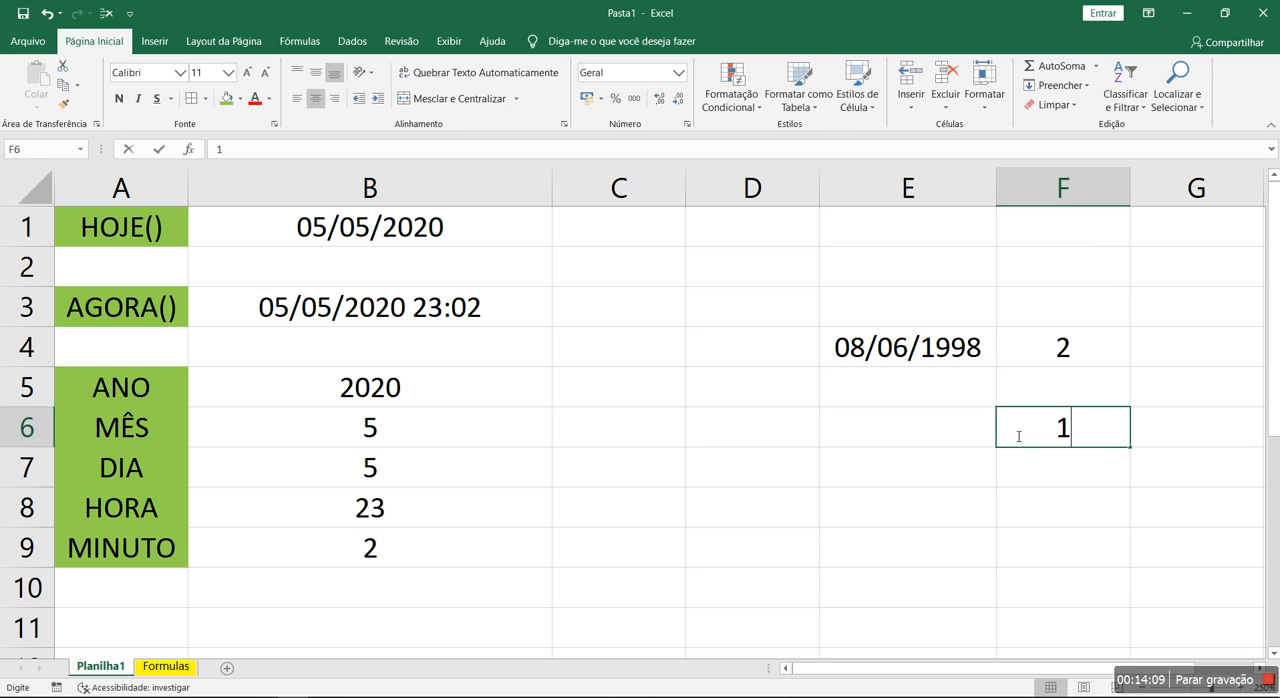
pyautogui.press('Return')
pyautogui.write('2')
pyautogui.press('Return')
pyautogui.click(1146, 436)
pyautogui.write('Domingo')
pyautogui.press('Return')
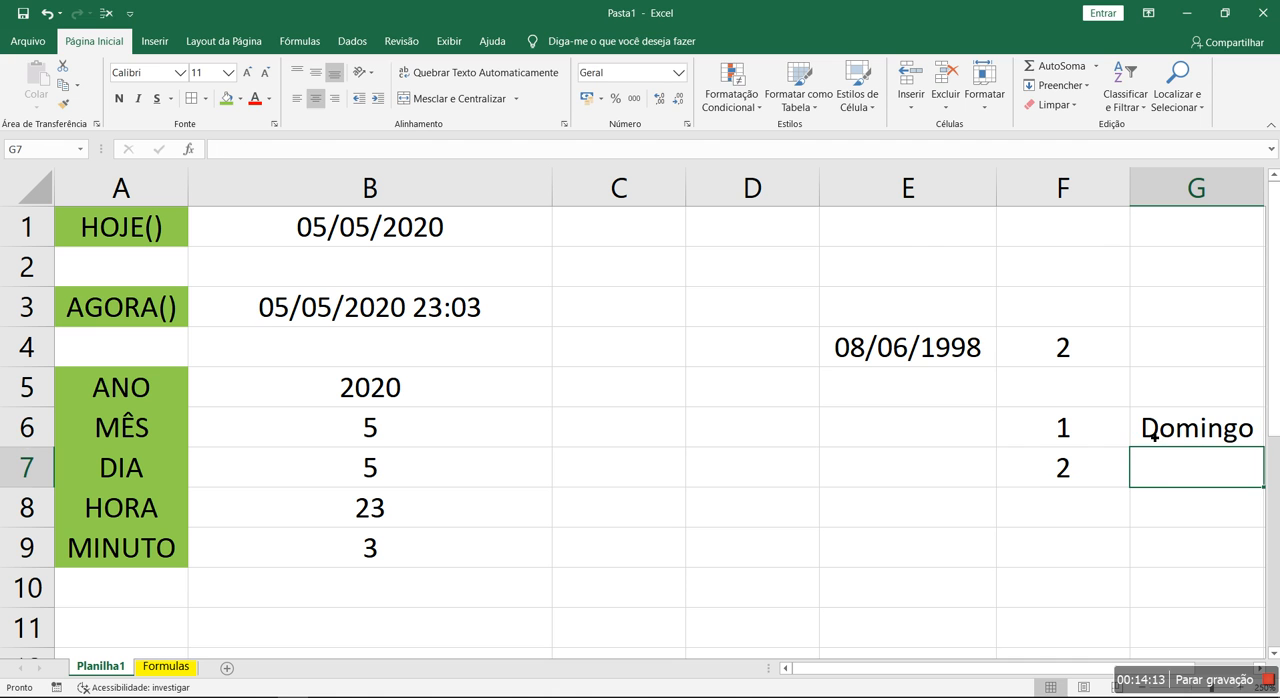
# - Add the last weekday of the key by entering 7 in F9 and Sabado in G9
pyautogui.click(1094, 551)
pyautogui.write('7')
pyautogui.press('Tab')
pyautogui.write('Saba')
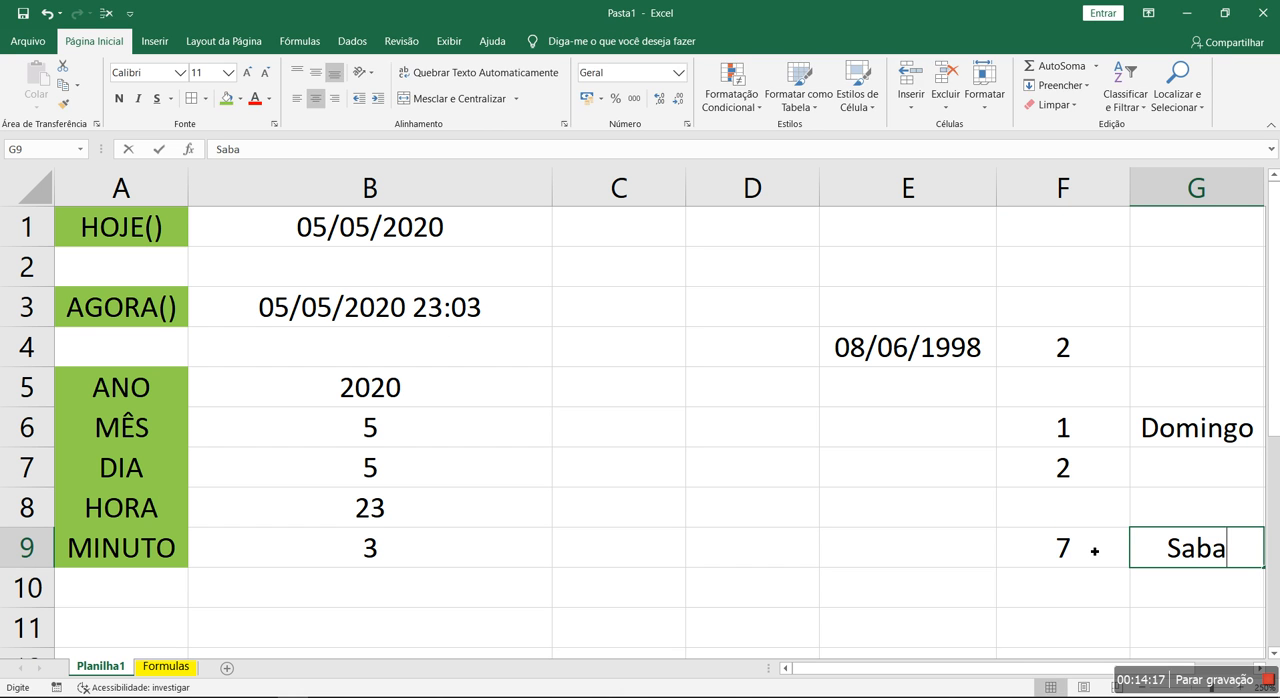
pyautogui.write('do')
pyautogui.press('Return')
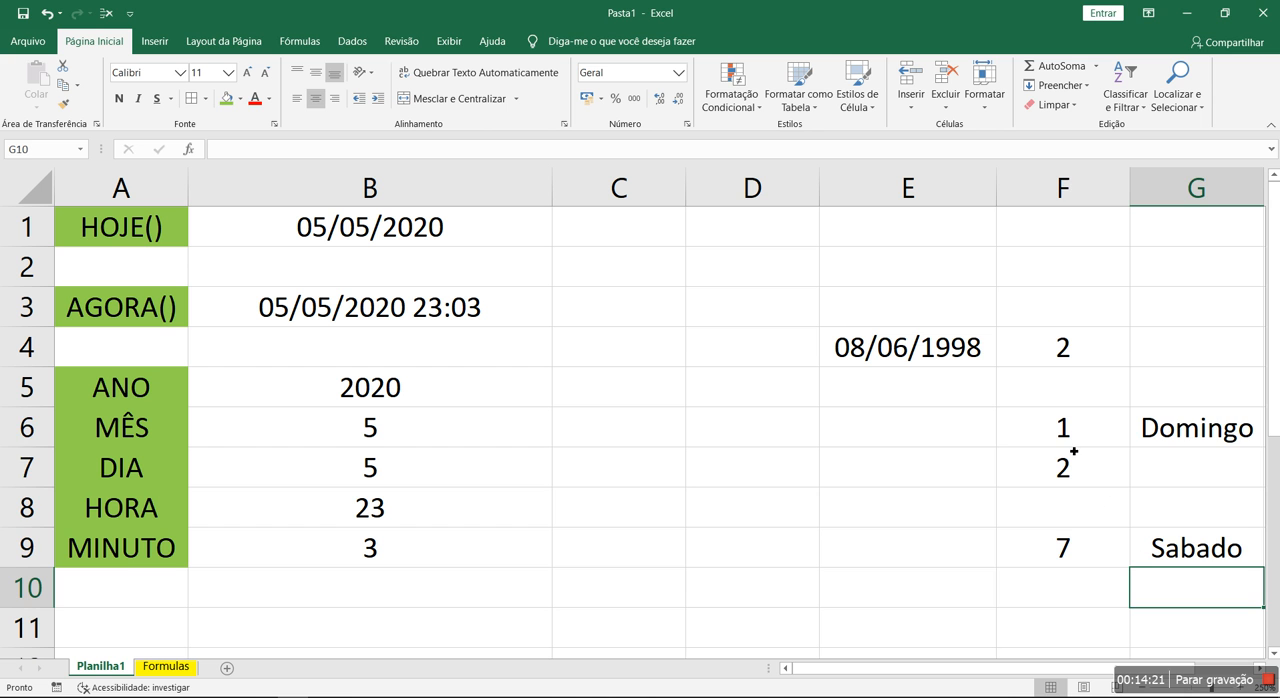
# - Clear the weekday key from F6:G9
pyautogui.moveTo(1085, 431); pyautogui.dragTo(1188, 569)
pyautogui.press('Delete')
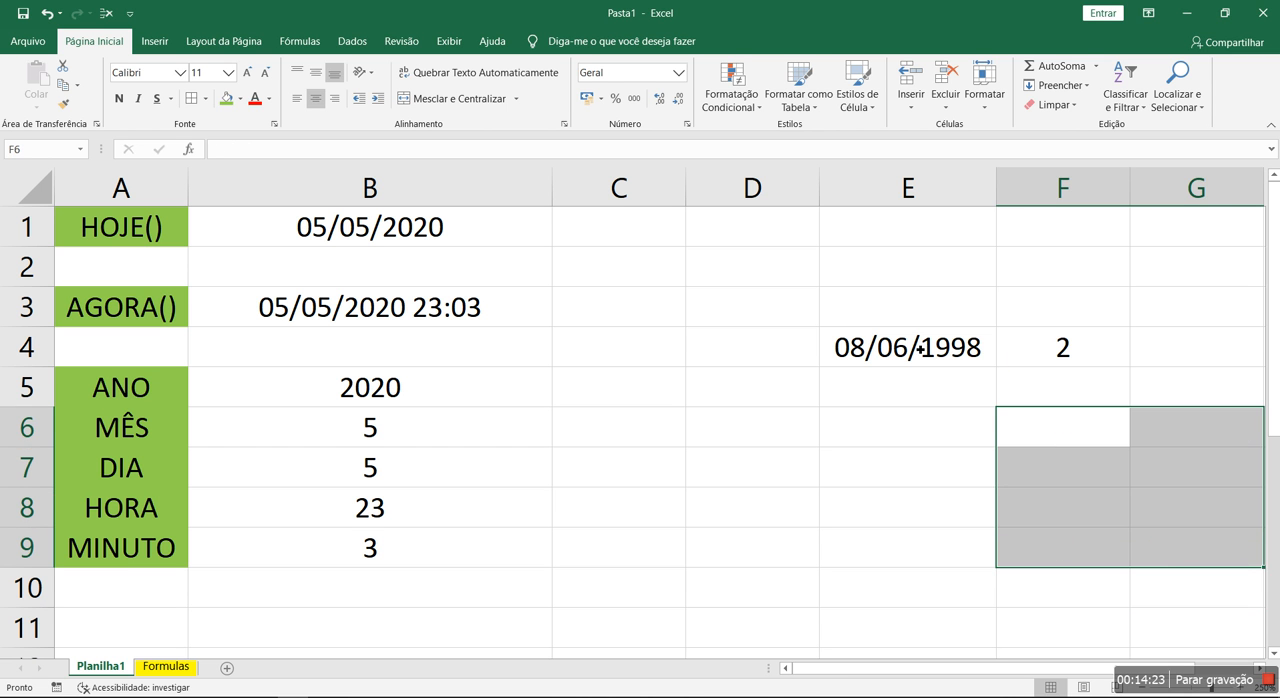
# - Change the date in E4 to 25/12/1990 and check the weekday number in F4
pyautogui.click(921, 349)
pyautogui.write('25')
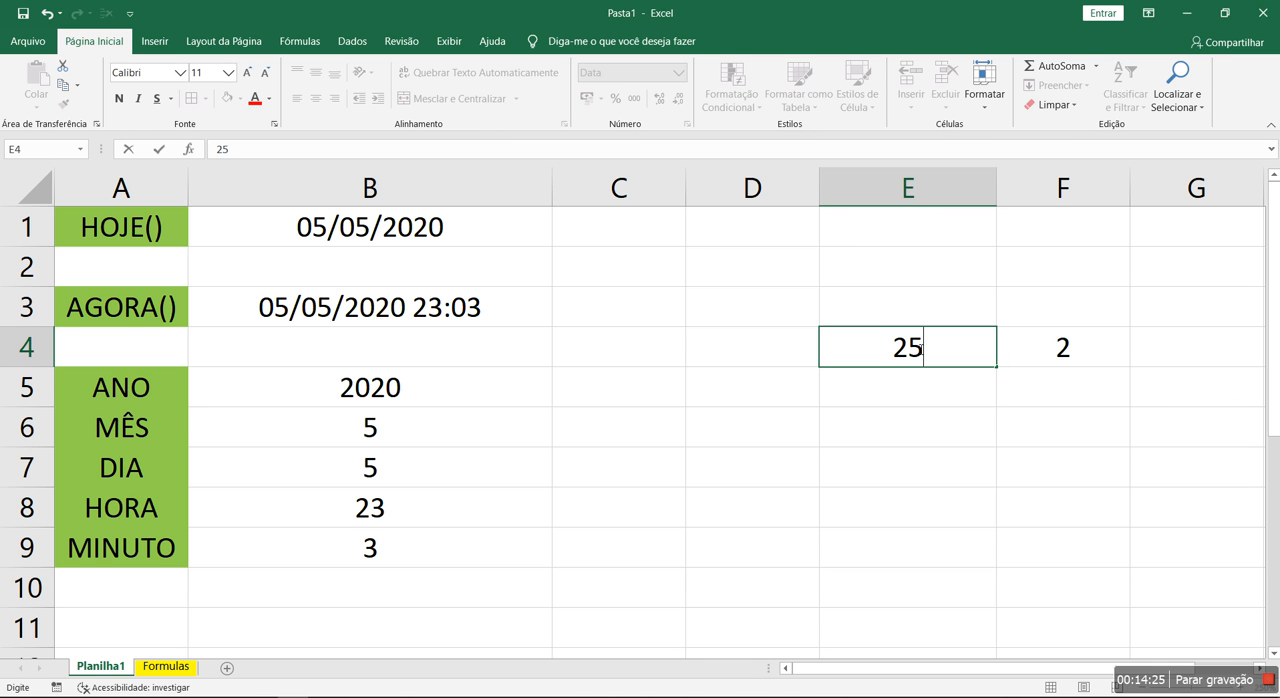
pyautogui.press('Escape')
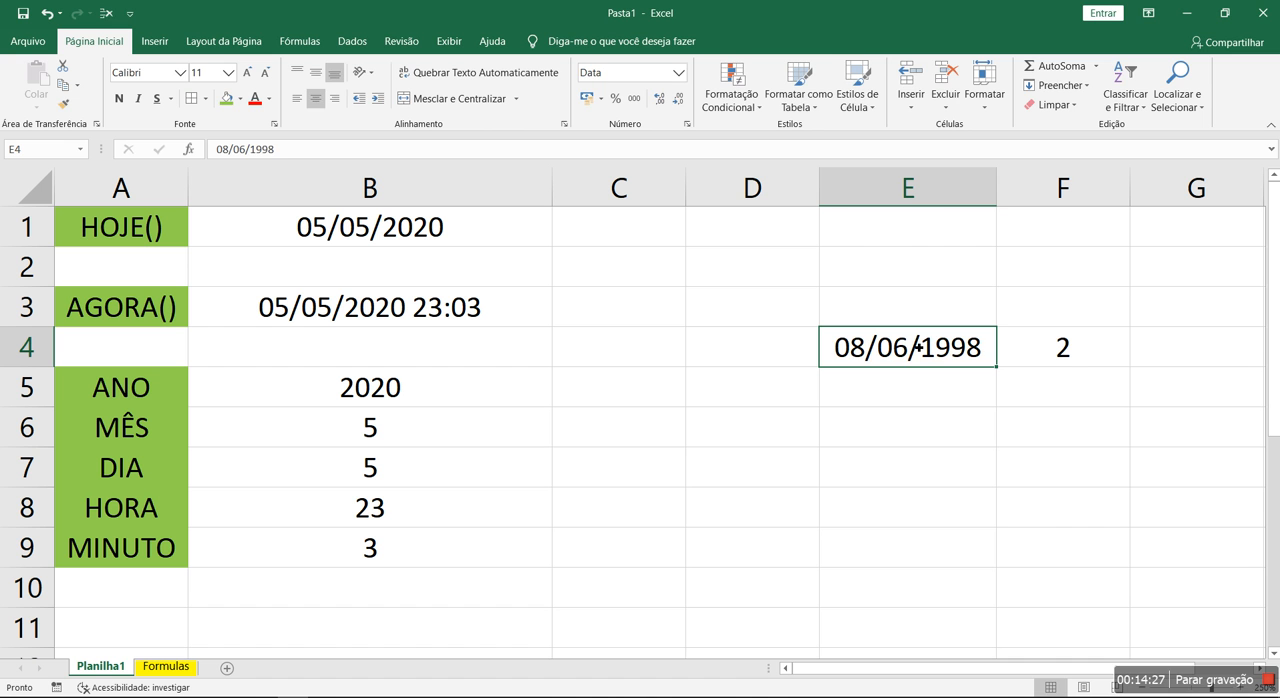
pyautogui.write('25/')
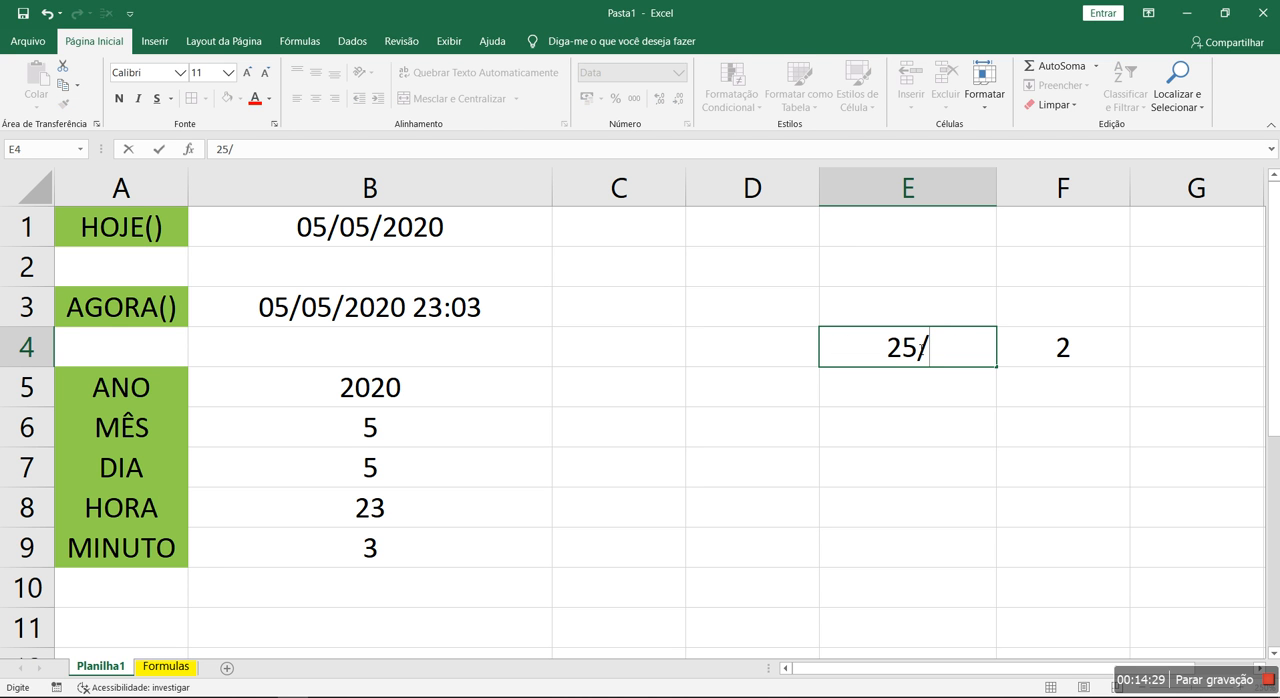
pyautogui.write('12/1990')
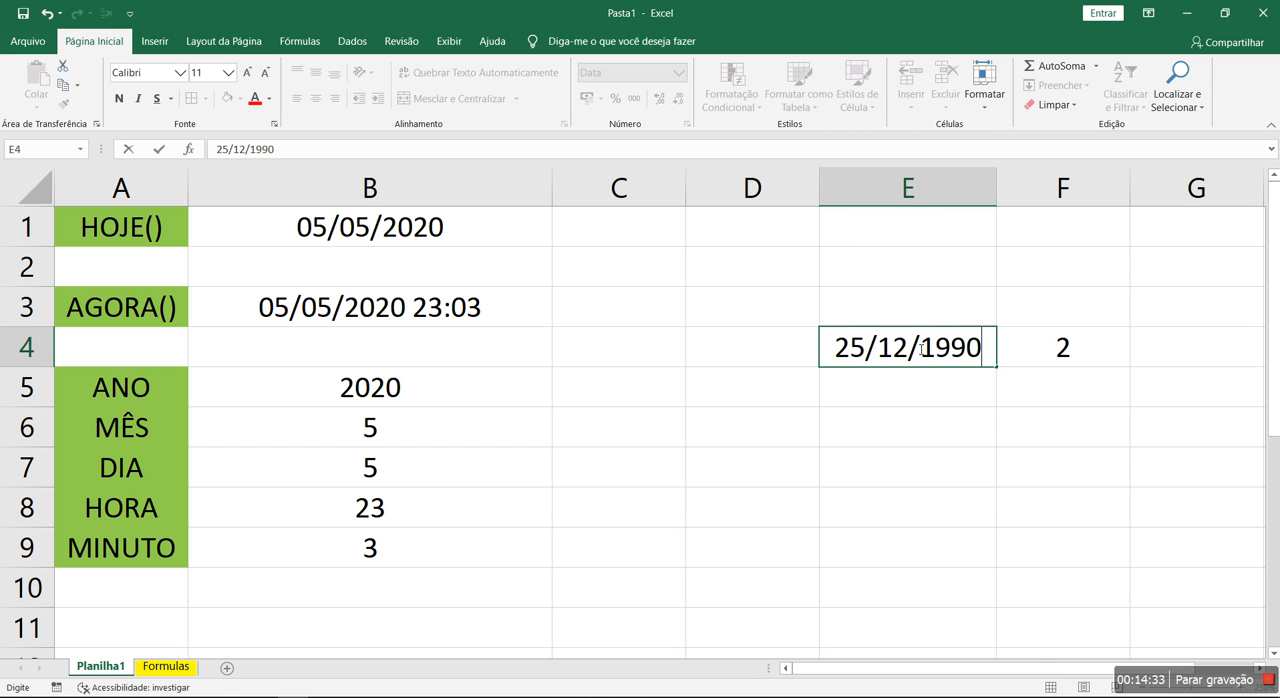
pyautogui.press('Return')
pyautogui.click(1055, 347)
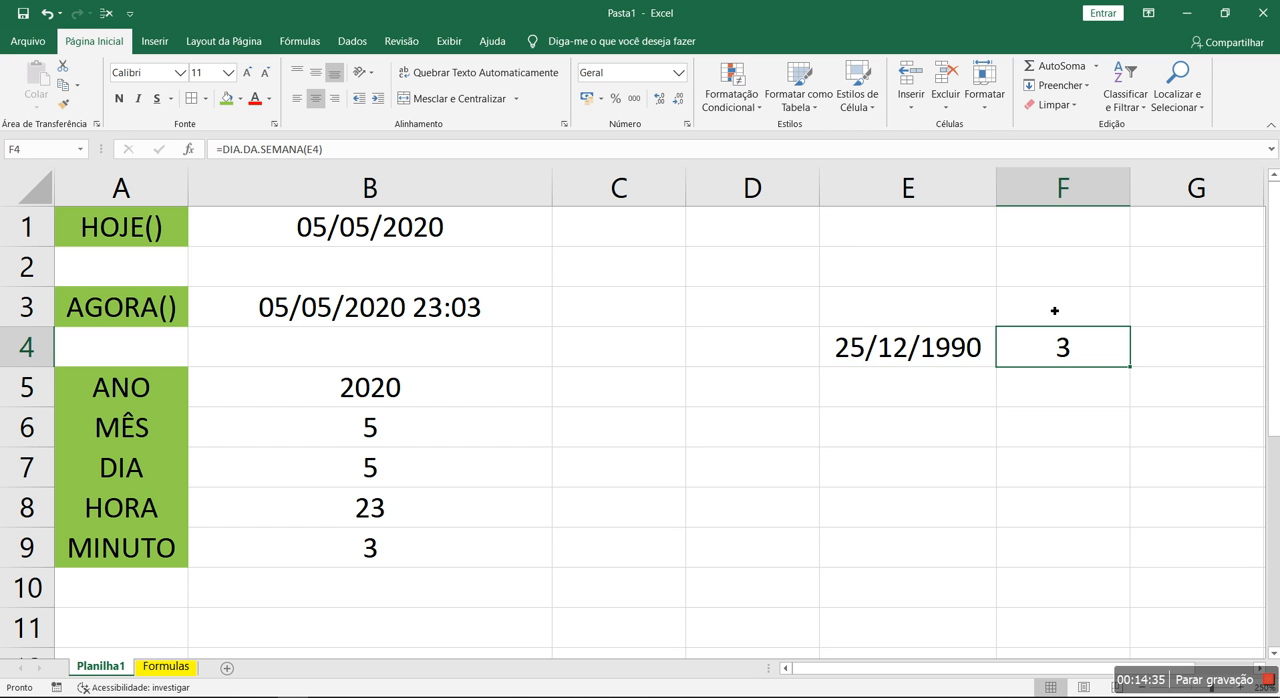
# - Change the date in E4 to 25/12/2020 and check the weekday number in F4
pyautogui.click(972, 348)
pyautogui.write('25')
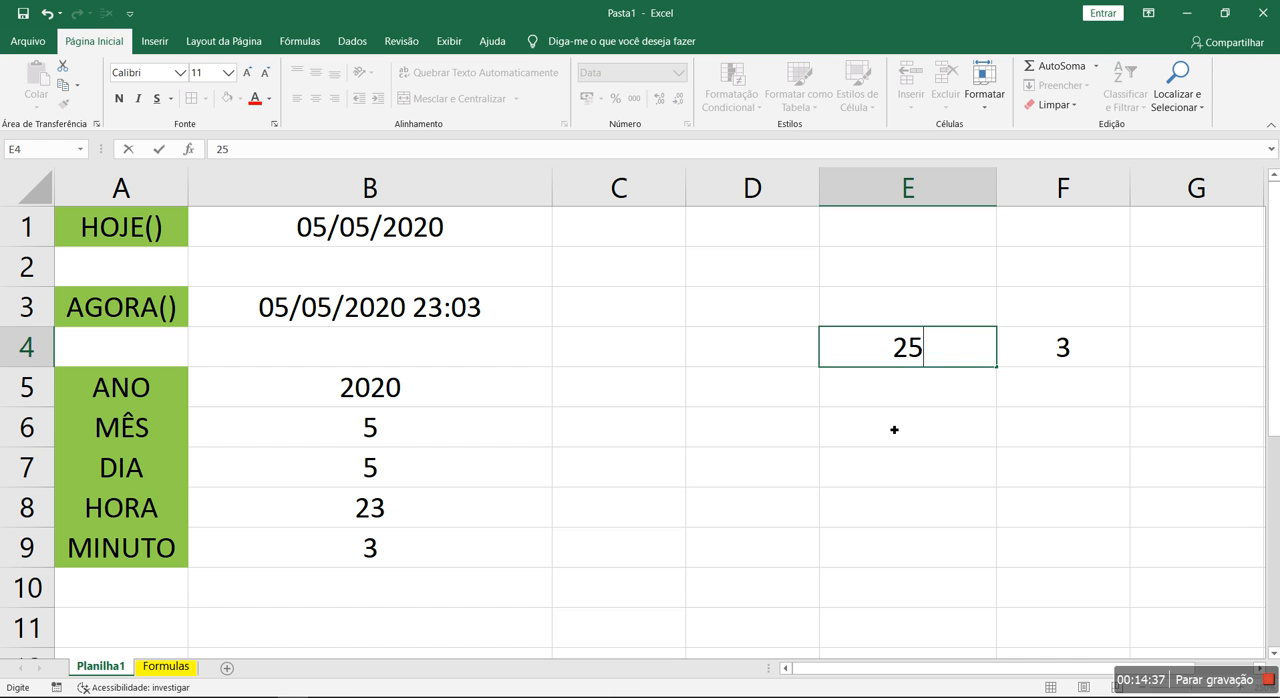
pyautogui.write('/12/')
pyautogui.write('2002')
pyautogui.press('BackSpace')
pyautogui.press('BackSpace')
pyautogui.write('20')
pyautogui.hotkey('ctrl', 'Return')
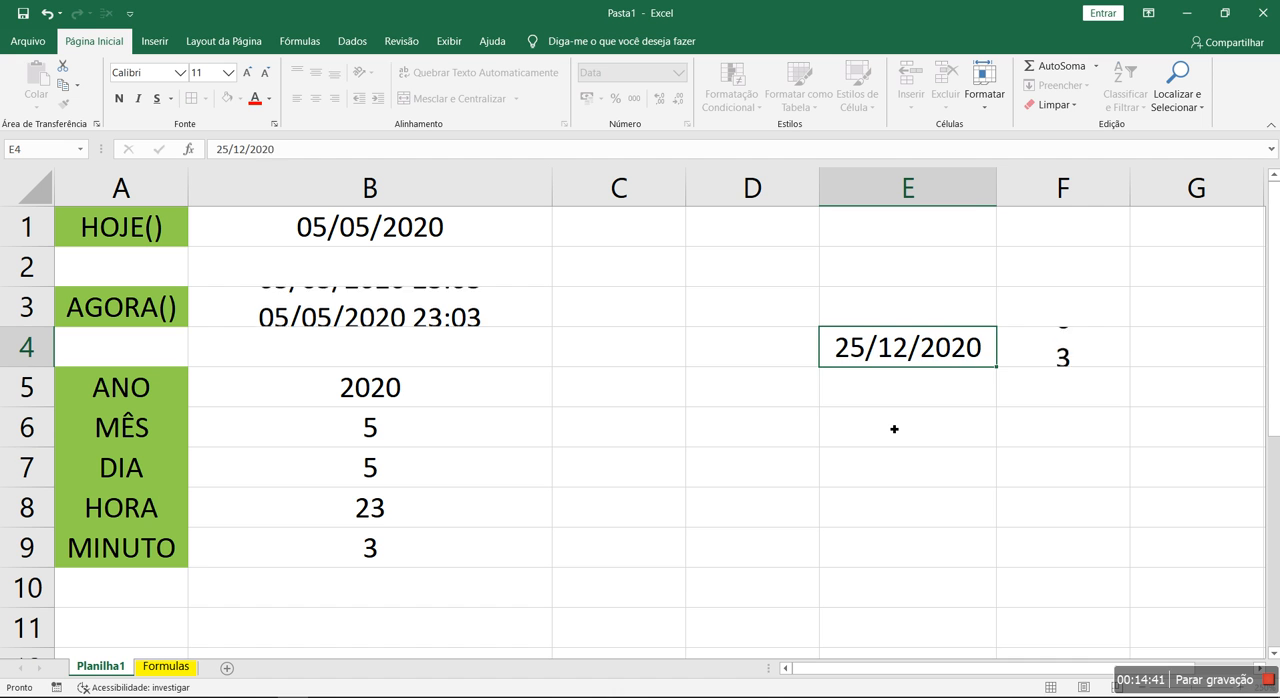
pyautogui.click(1043, 346)
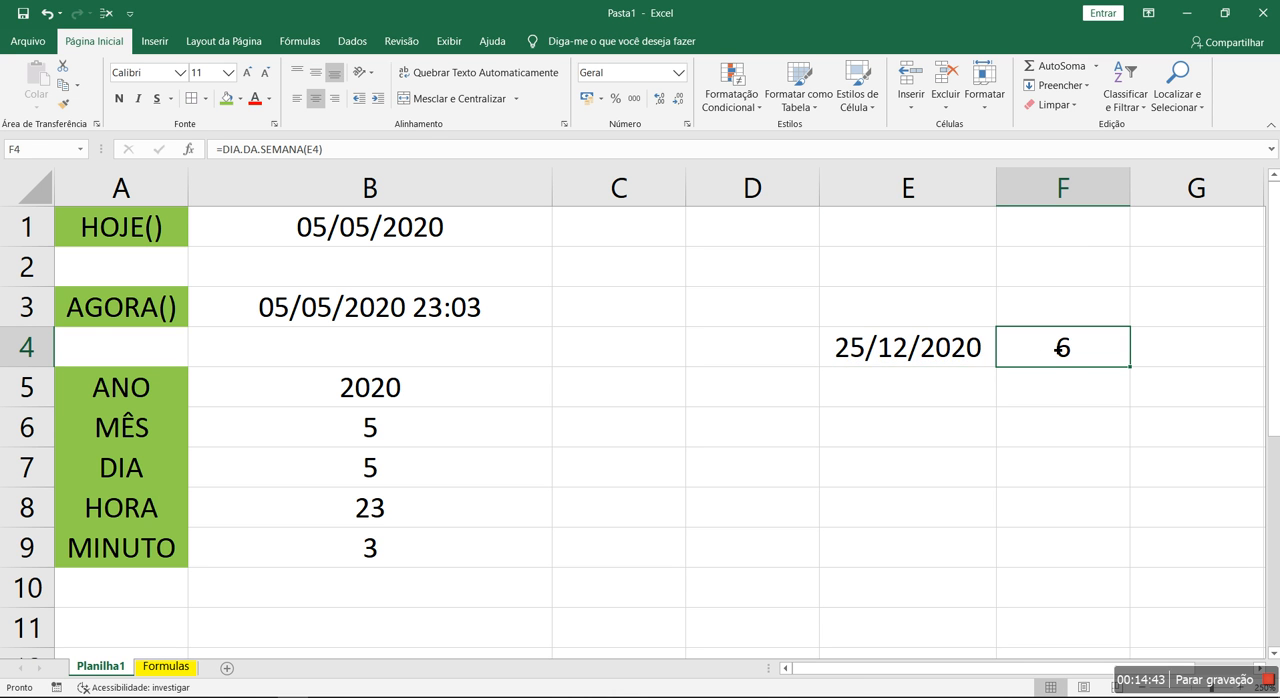
# - Clear the sample date and its weekday formula from E4:F4
pyautogui.moveTo(1046, 349); pyautogui.dragTo(920, 338)
pyautogui.press('Delete')
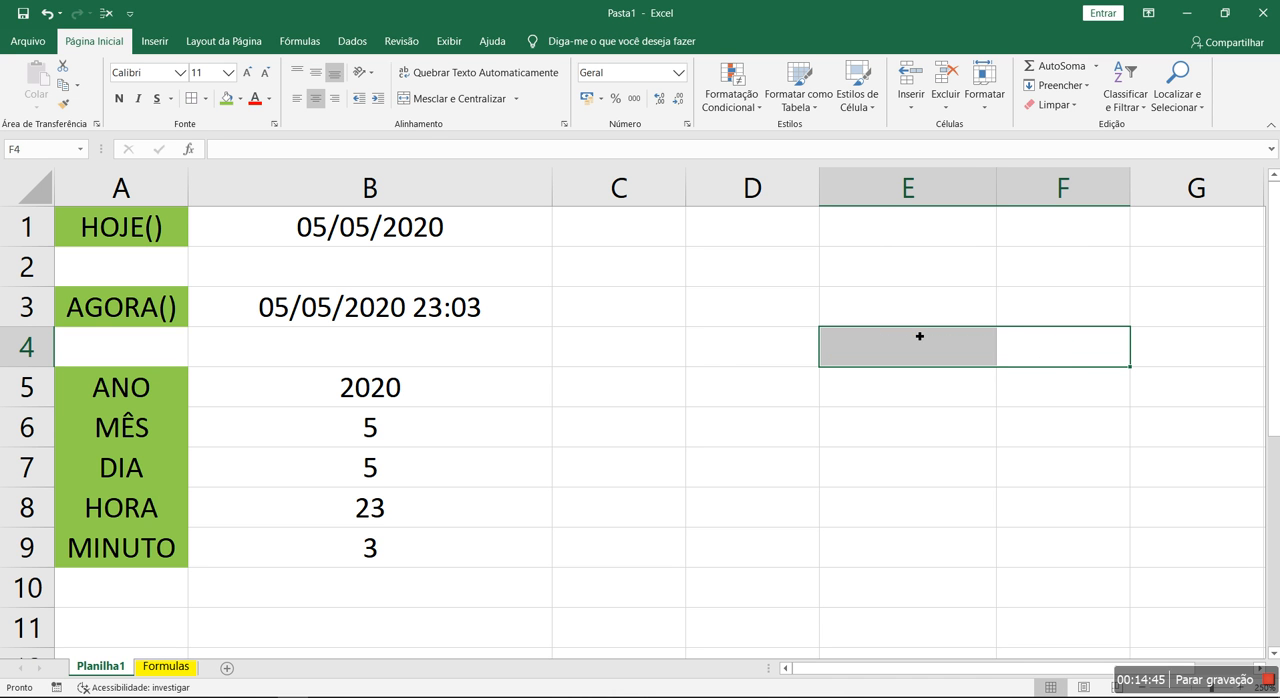
pyautogui.click(740, 350)
# - On the Formulas sheet, fill the DIAS cell A9 with the same green as the functions above it
pyautogui.hotkey('alt', 'Tab')
pyautogui.click(166, 666)
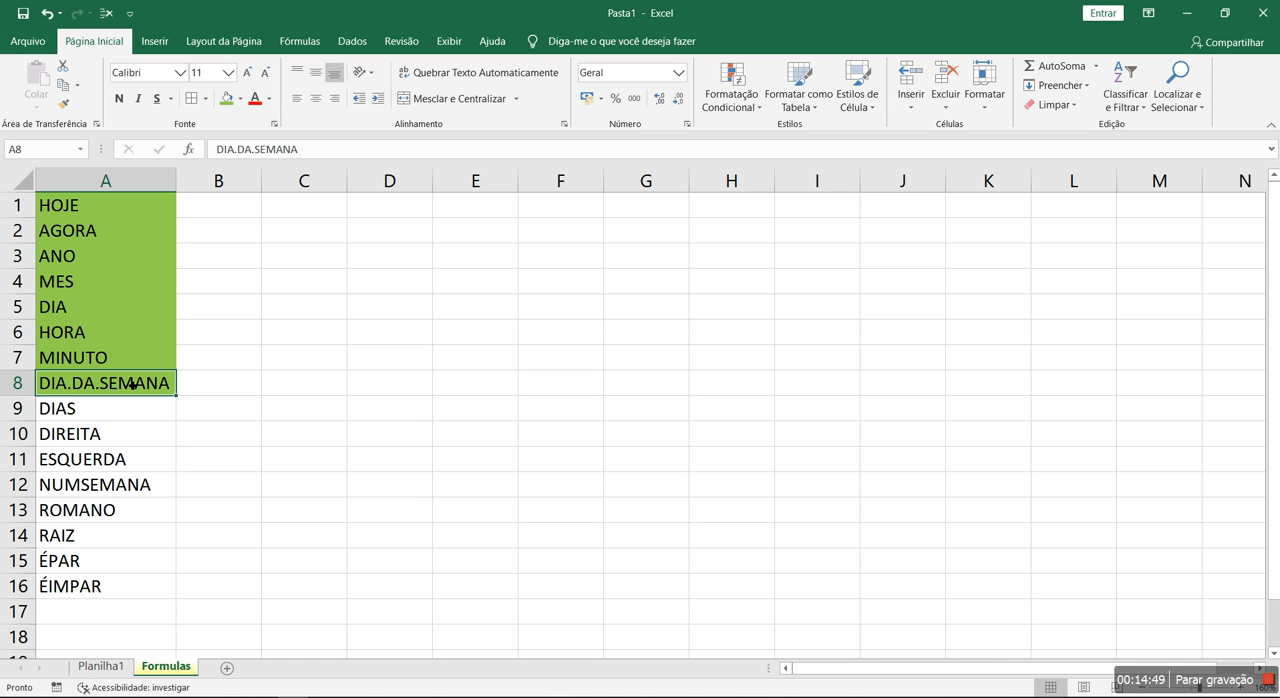
pyautogui.click(95, 410)
pyautogui.click(224, 99)
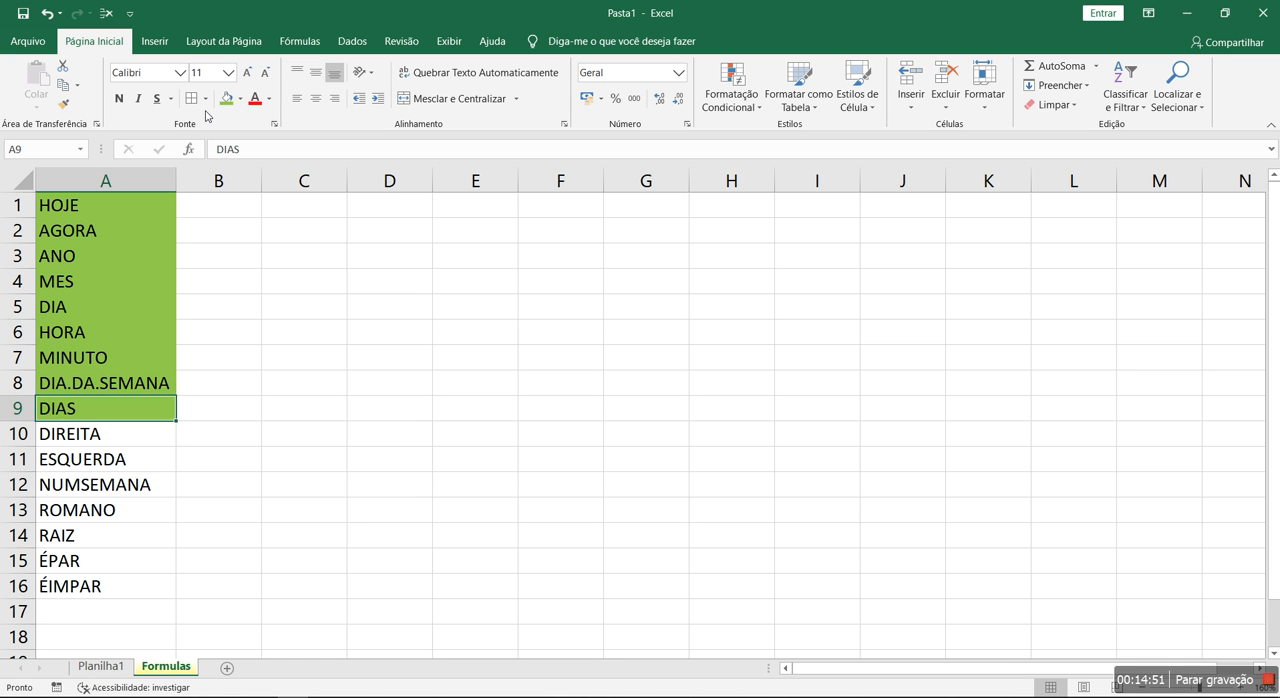
# - On Planilha1, enter a date of birth in E3 and the date 05/05/2020 in E4
pyautogui.click(101, 666)
pyautogui.click(879, 325)
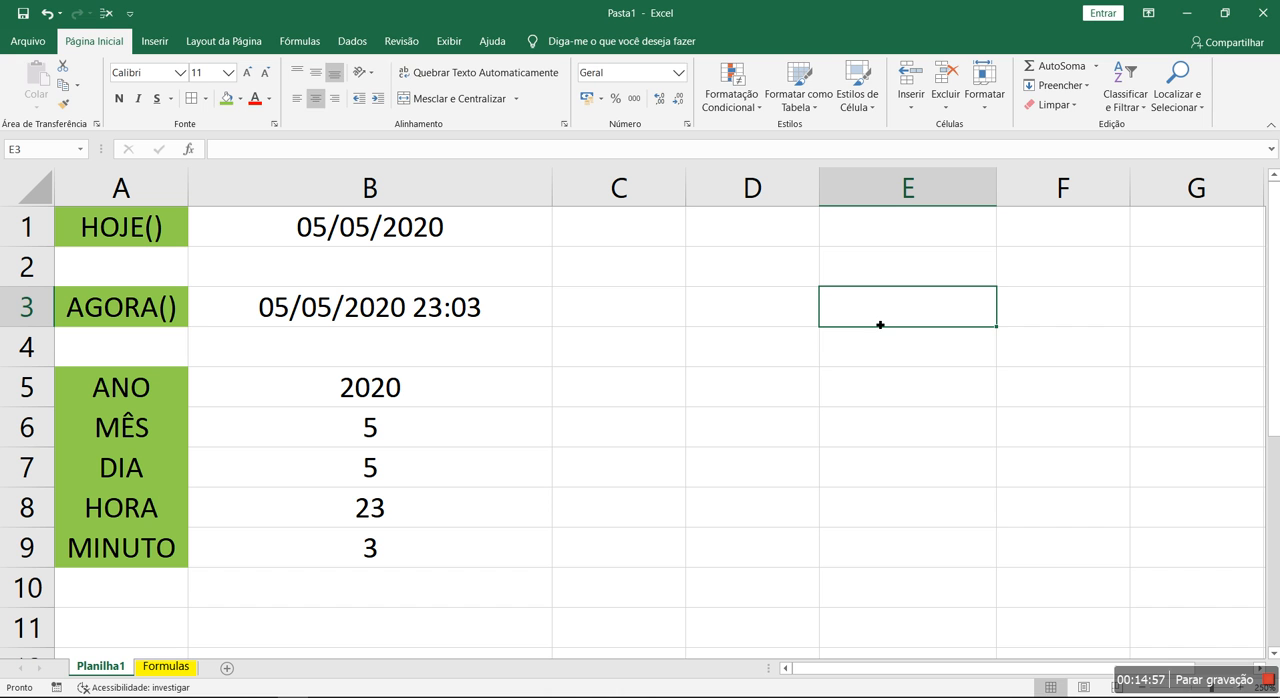
pyautogui.write('02/01/199')
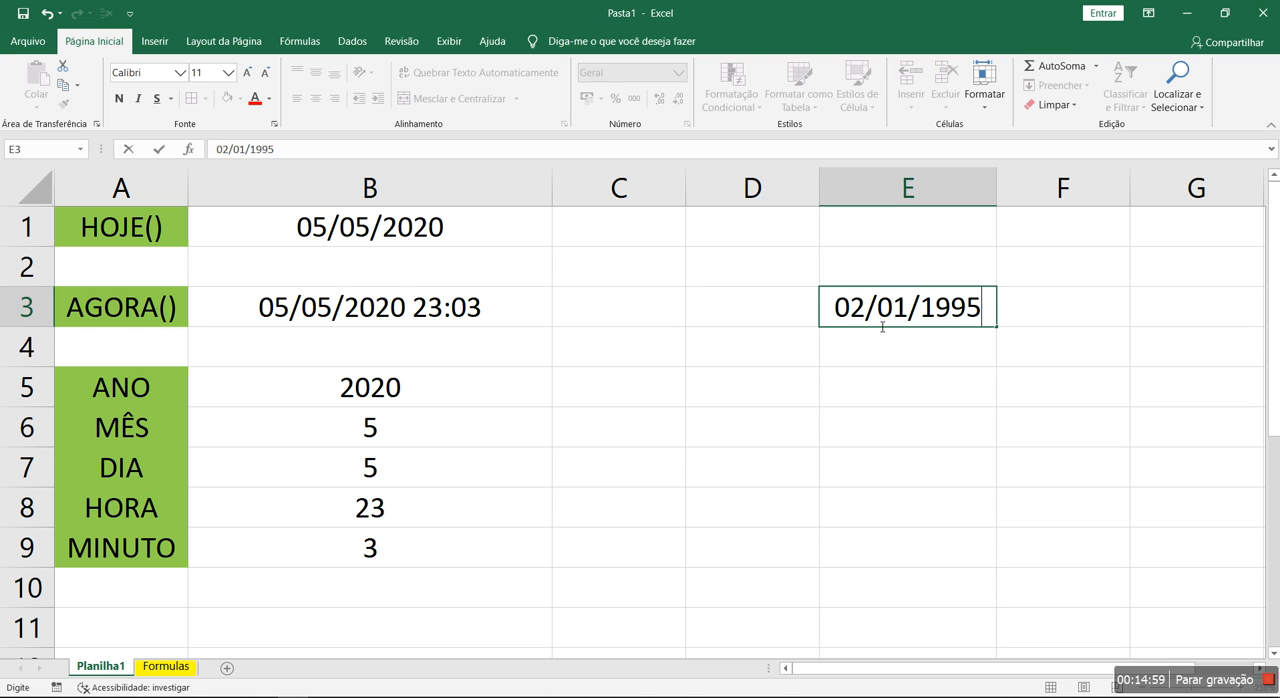
pyautogui.write('5')
pyautogui.press('Return')
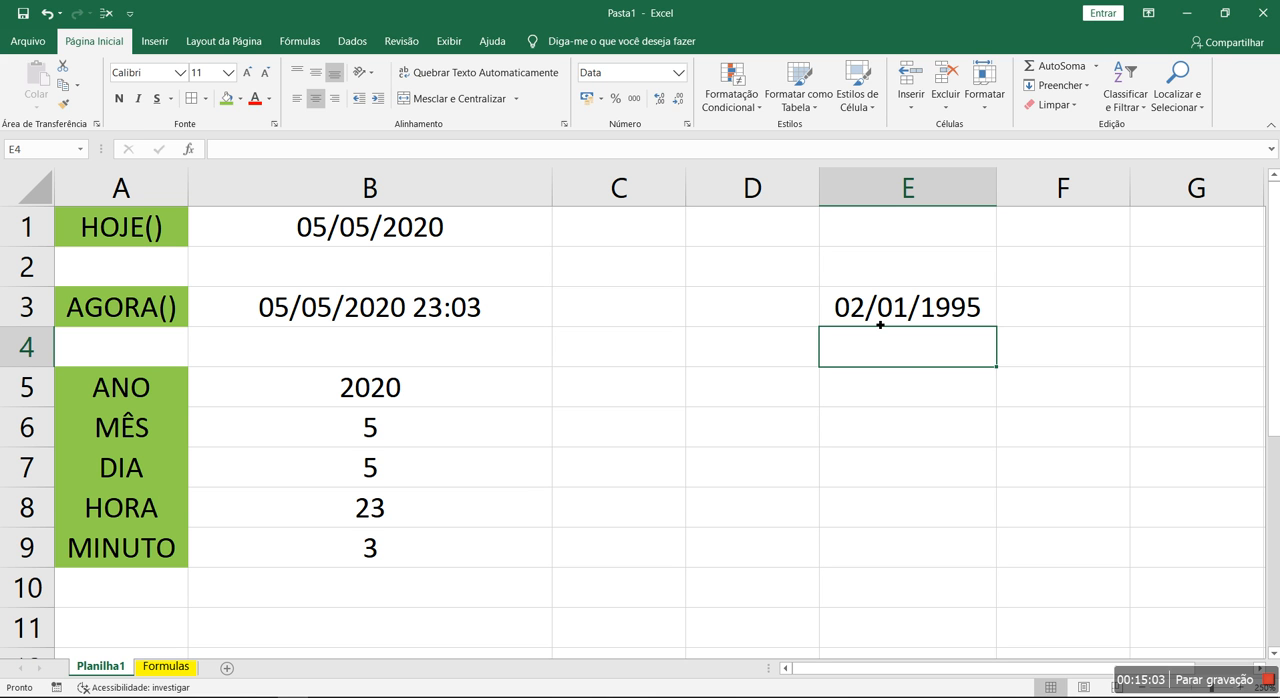
pyautogui.write('05/05/2020')
pyautogui.press('Return')
pyautogui.press('Return')
# - Enter =DIAS(E4; E3) in E6 to calculate the number of days between the two dates
pyautogui.write('=DIAS')
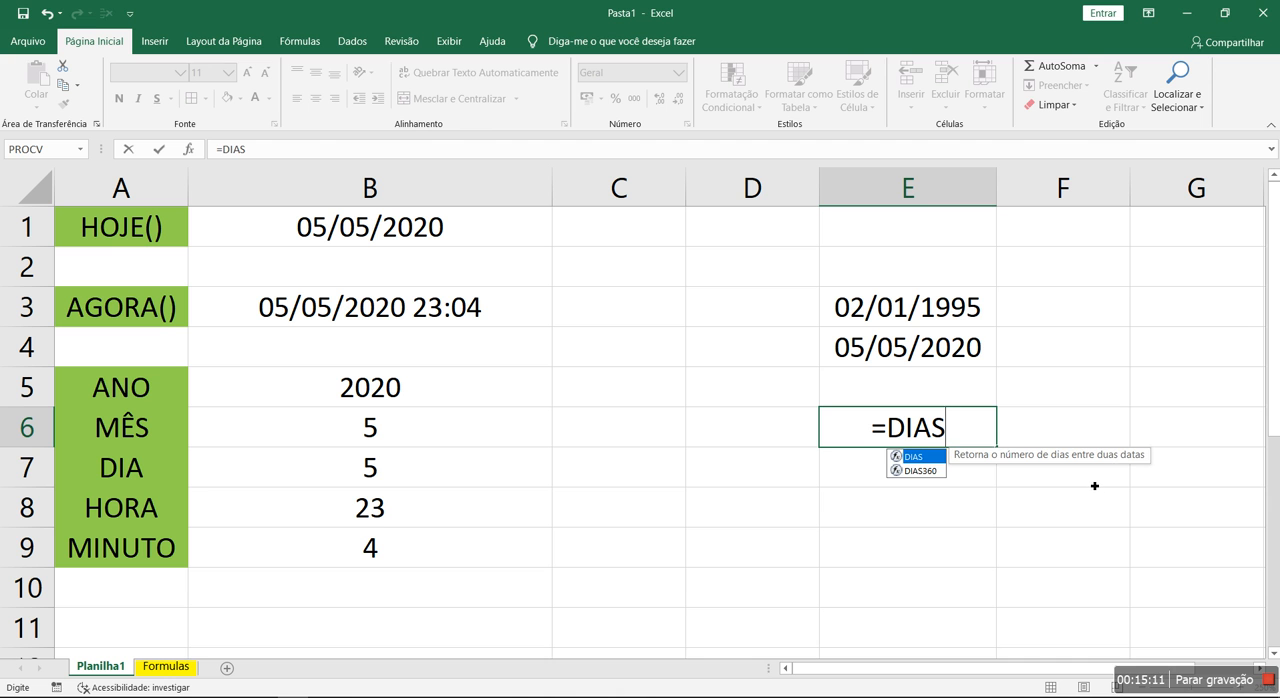
pyautogui.write('(')
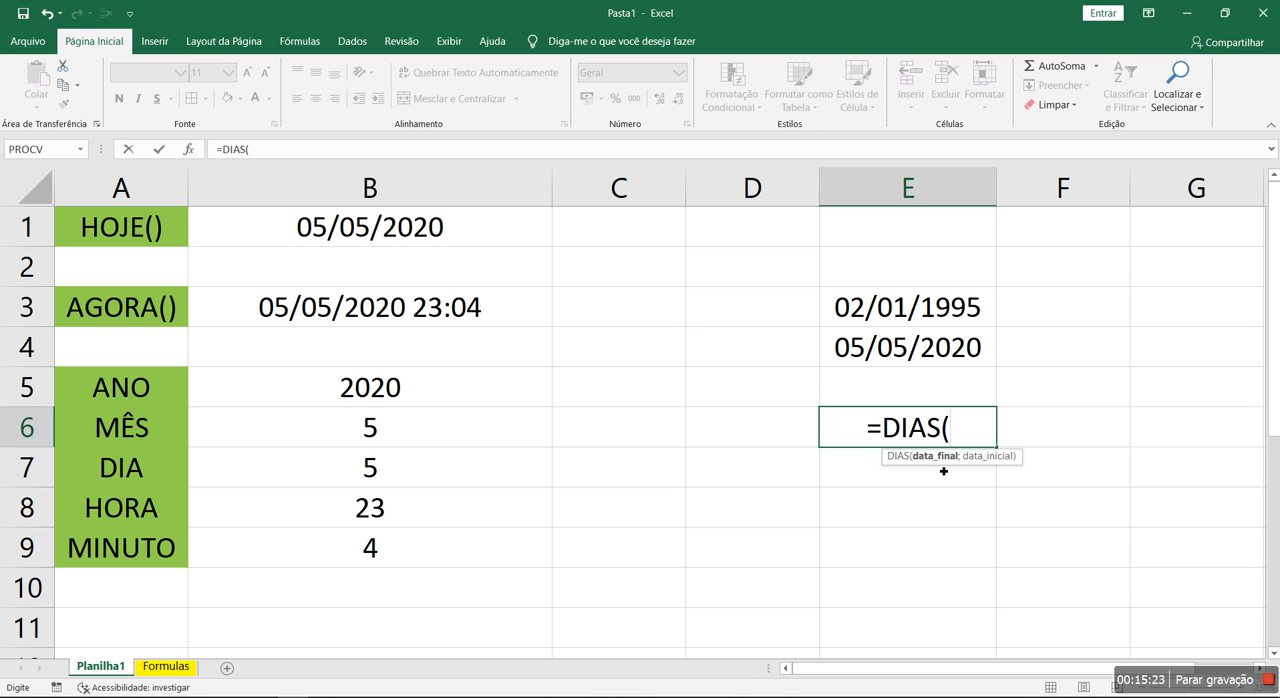
pyautogui.click(932, 359)
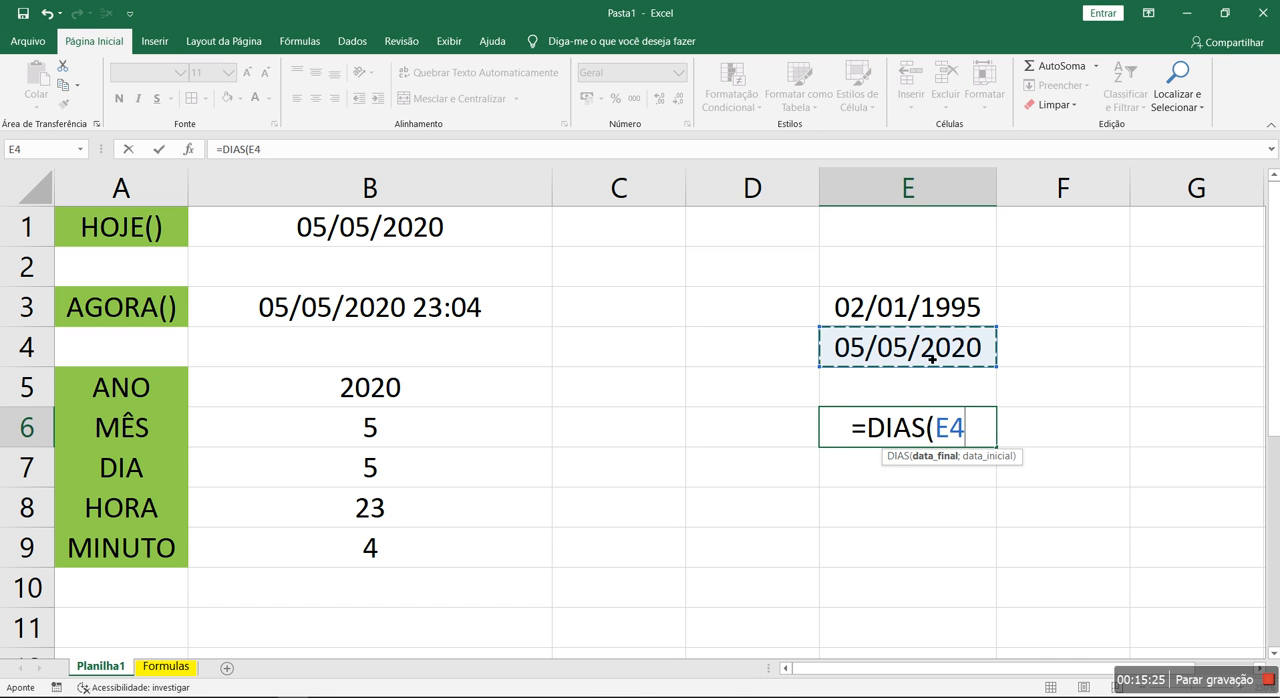
pyautogui.write(';')
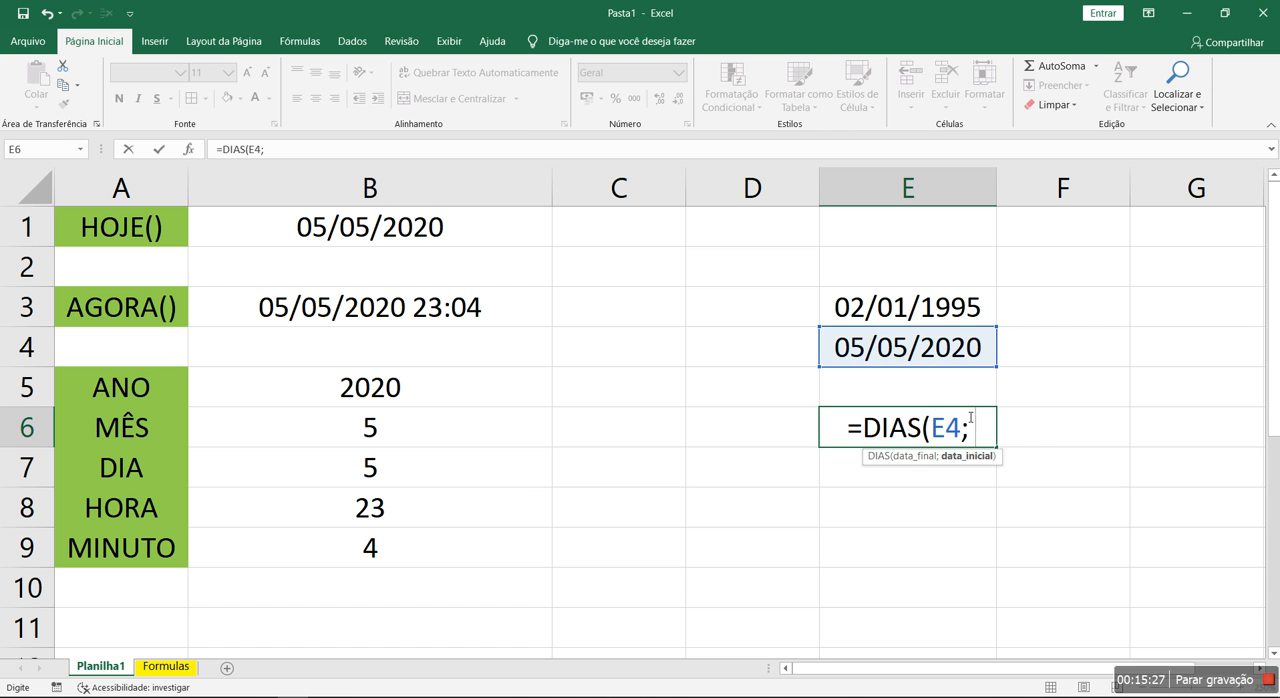
pyautogui.click(958, 316)
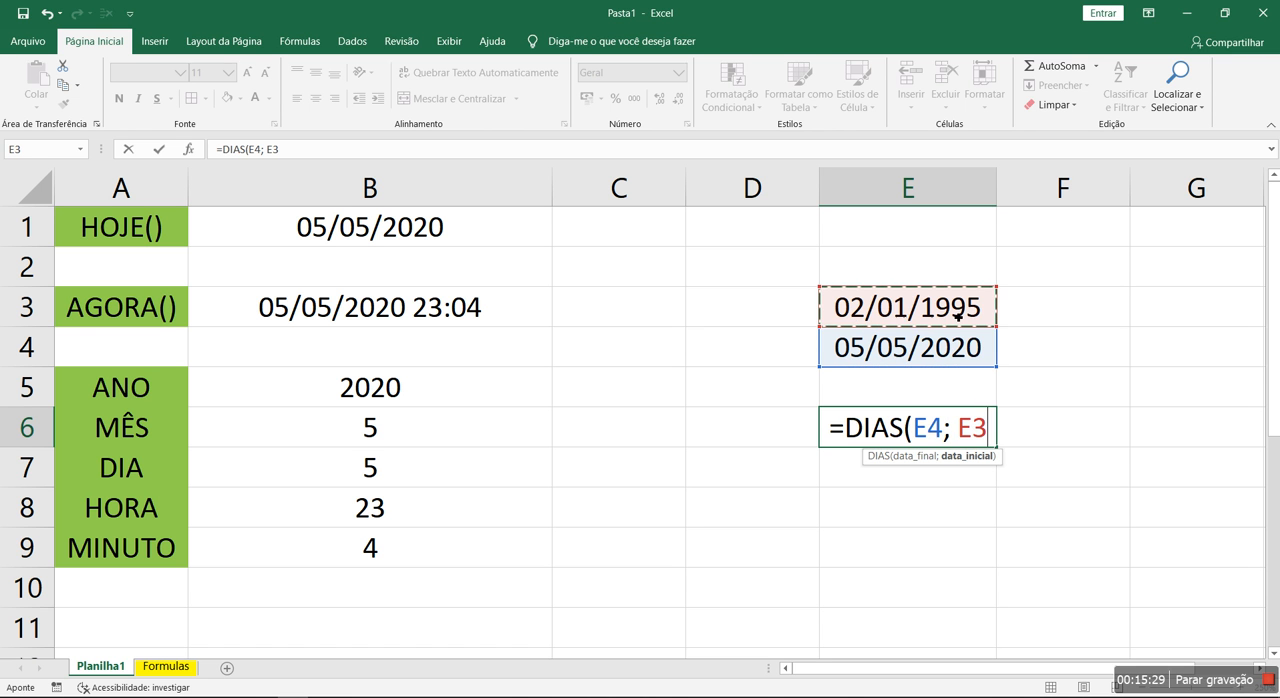
pyautogui.write(')')
pyautogui.press('Return')
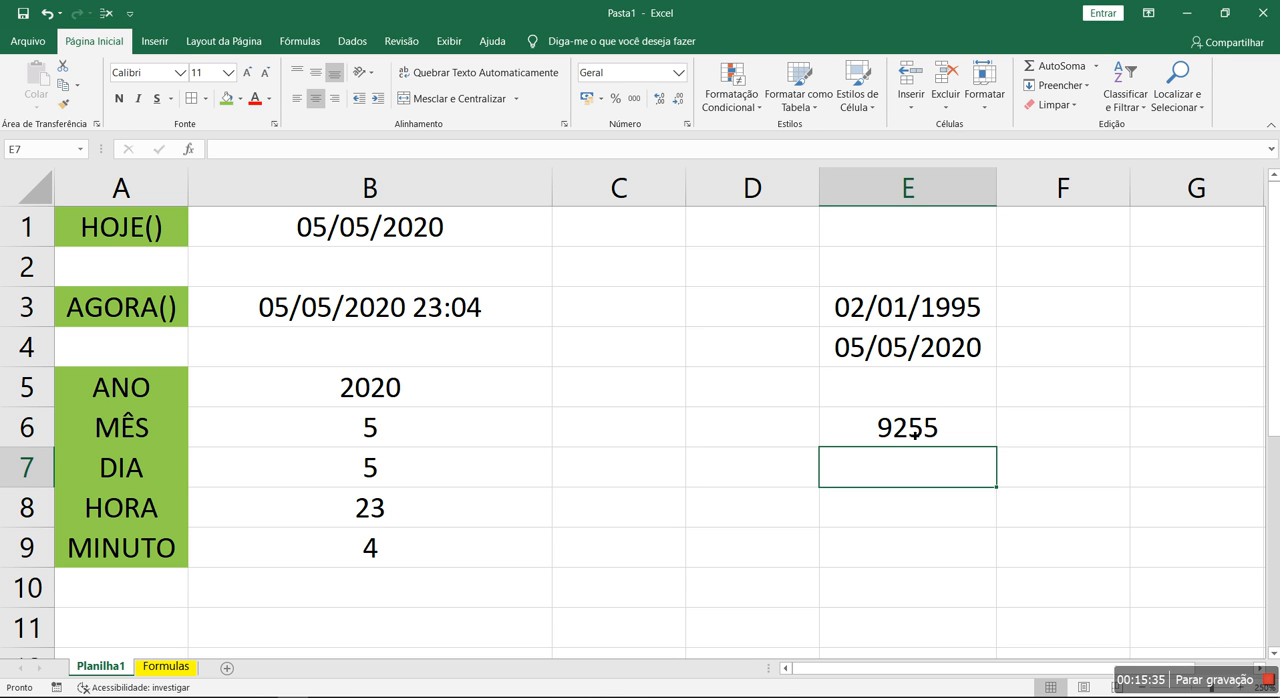
# - Label the two dates by entering Aniv. in D3 and Hoje in D4
pyautogui.click(934, 312)
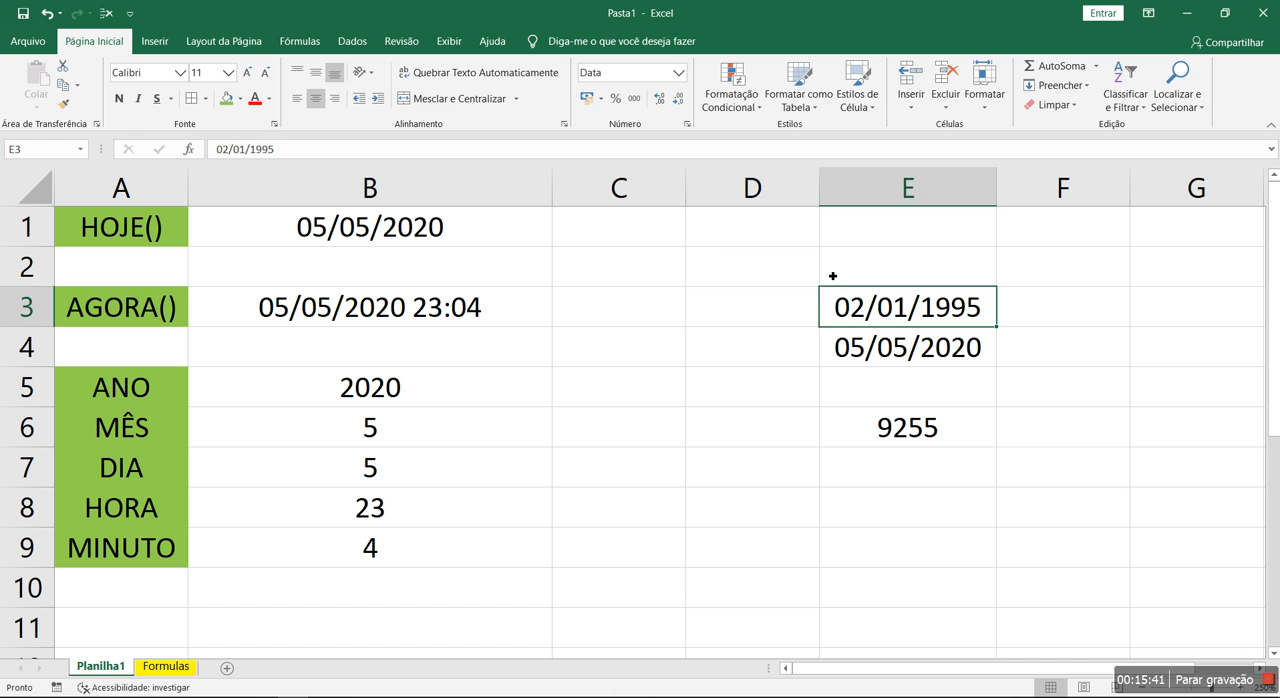
pyautogui.click(792, 308)
pyautogui.write('An')
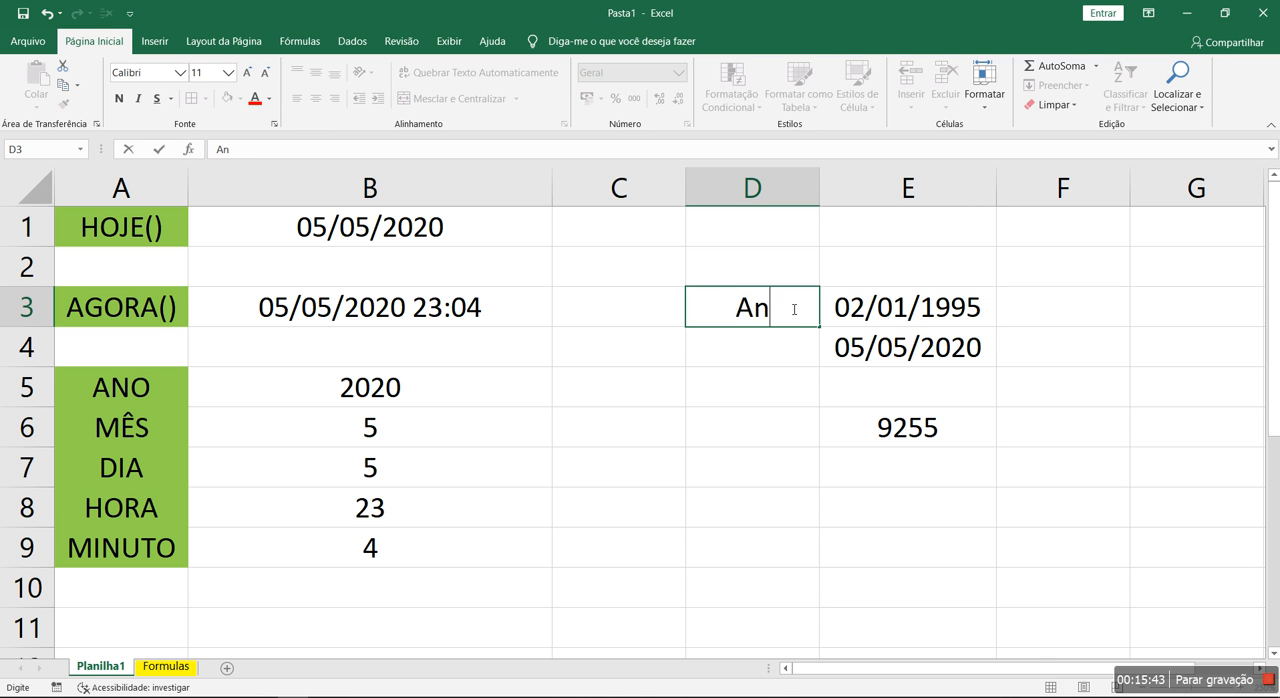
pyautogui.write('iv.')
pyautogui.press('Return')
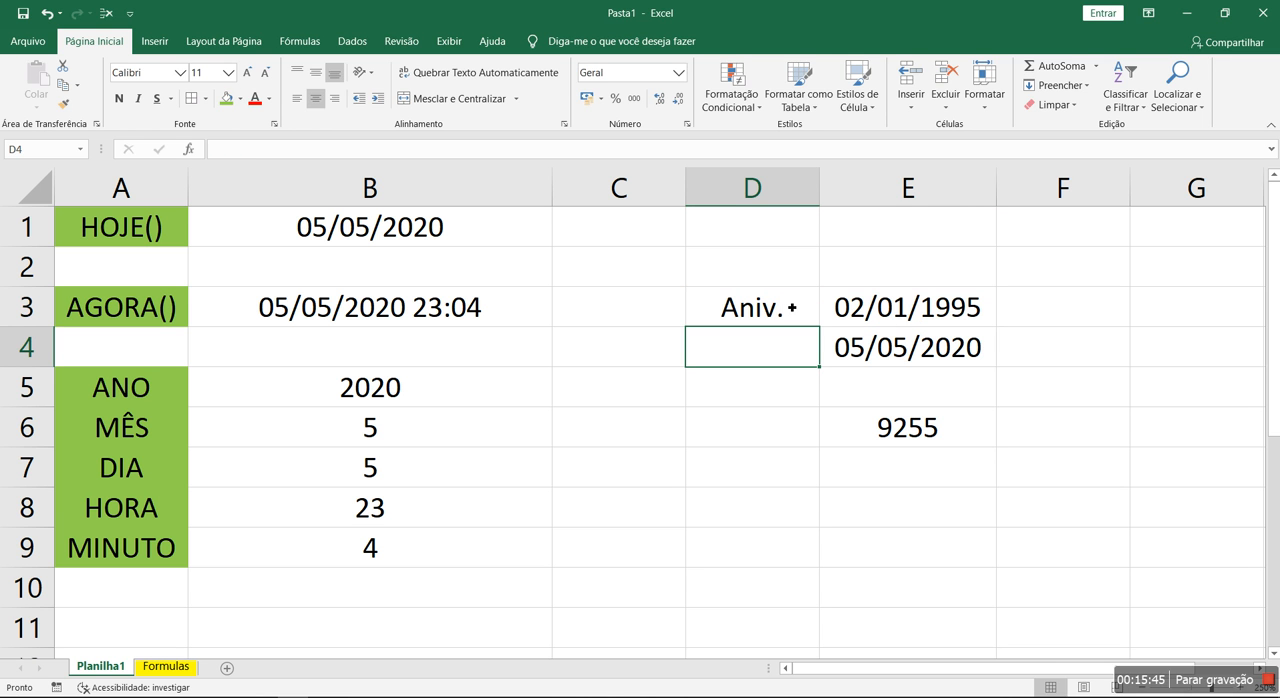
pyautogui.write('Hoje')
pyautogui.press('Return')
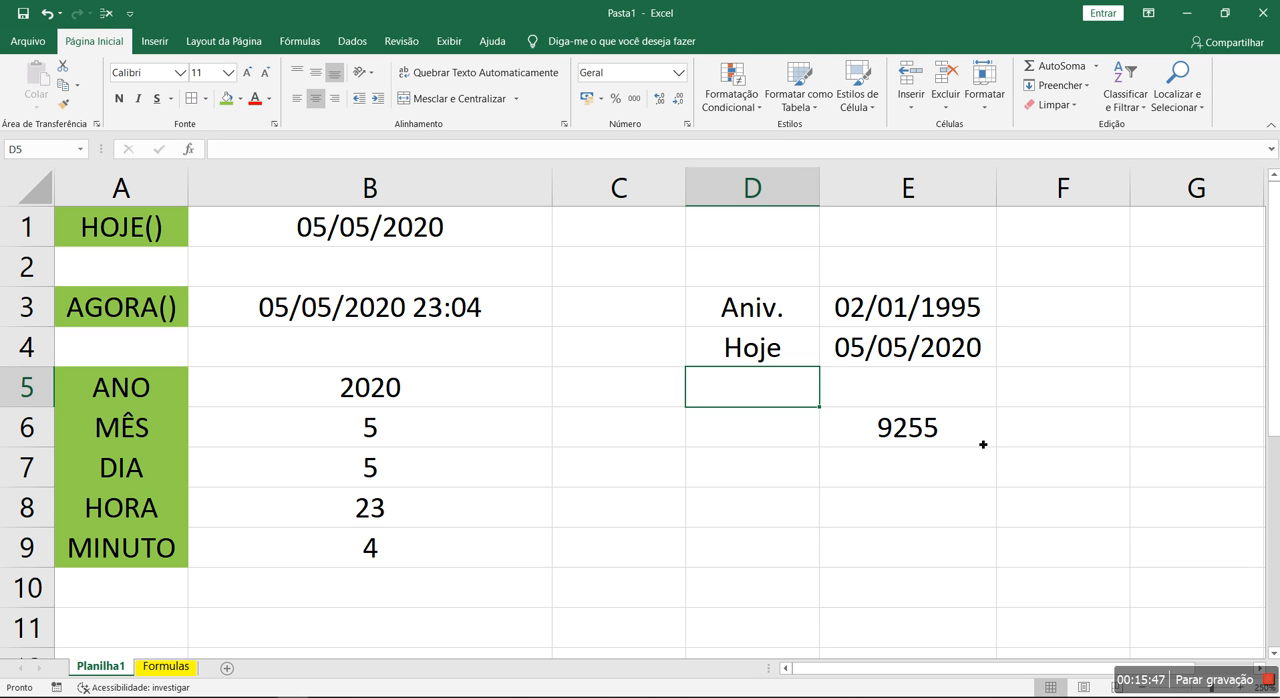
# - Replace the date of birth in E3 with another date of birth so the DIAS formula recalculates
pyautogui.click(935, 307)
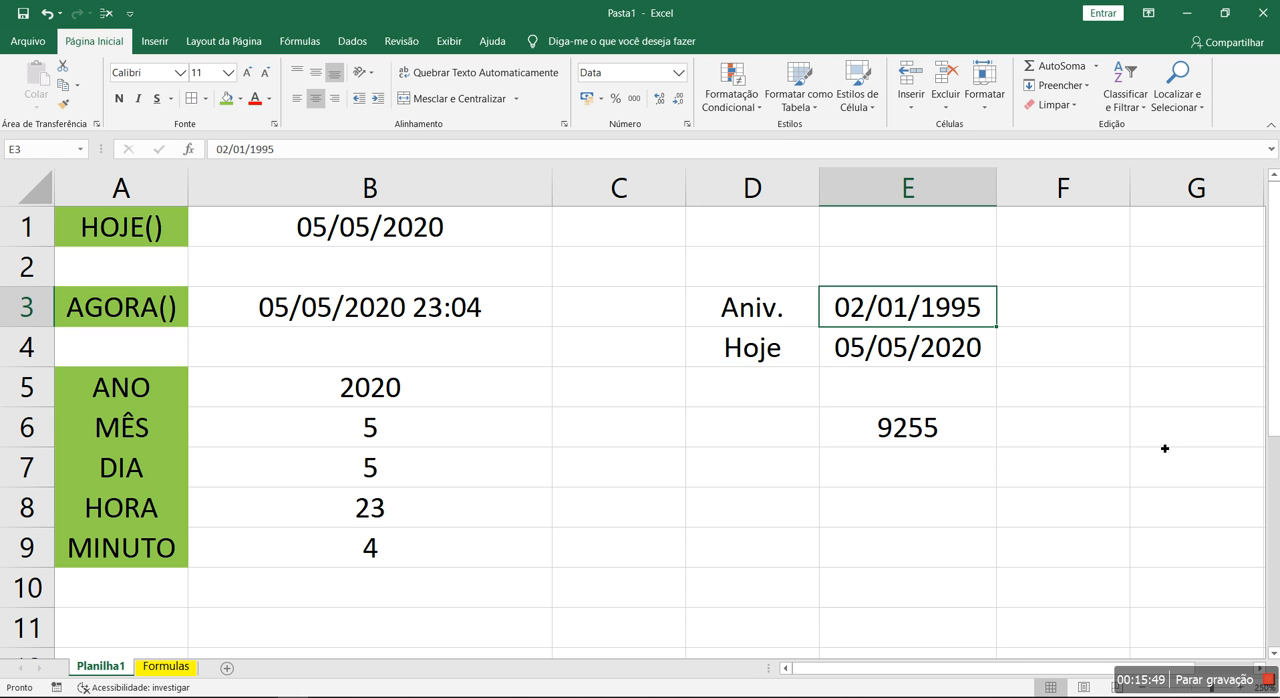
pyautogui.write('15/')
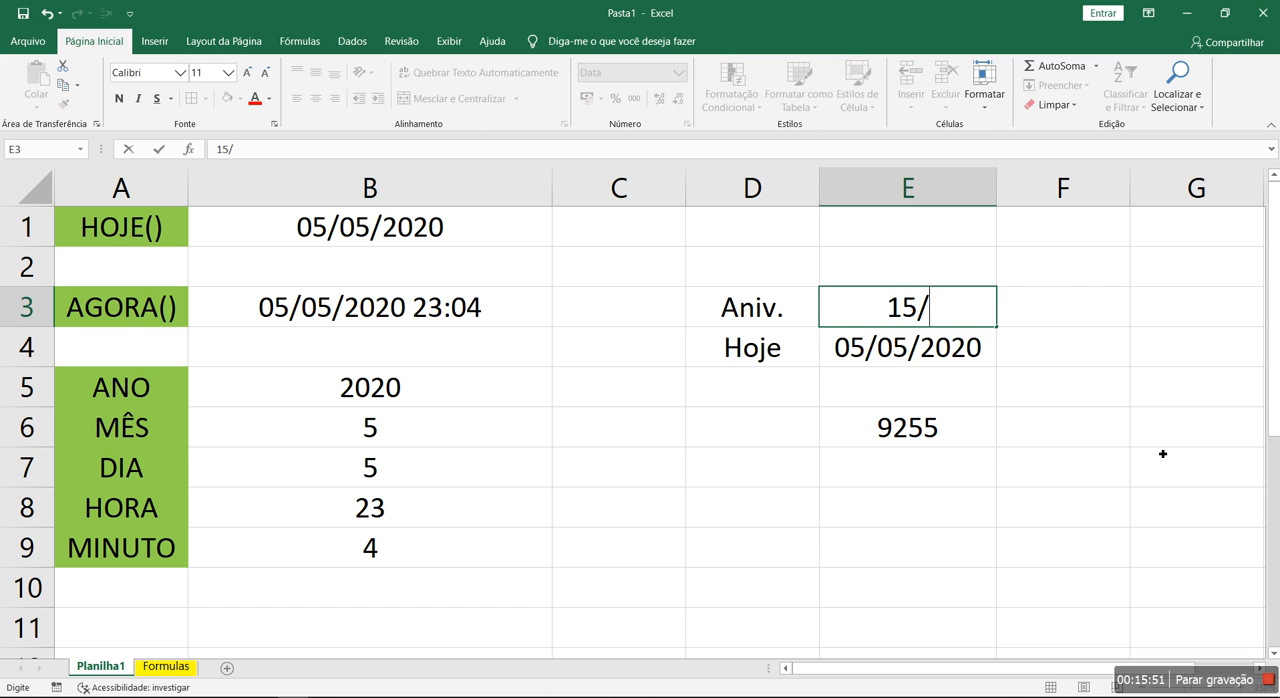
pyautogui.write('05/')
pyautogui.press('BackSpace')
pyautogui.press('BackSpace')
pyautogui.press('BackSpace')
pyautogui.press('BackSpace')
pyautogui.press('BackSpace')
pyautogui.press('BackSpace')
pyautogui.write('06/07/')
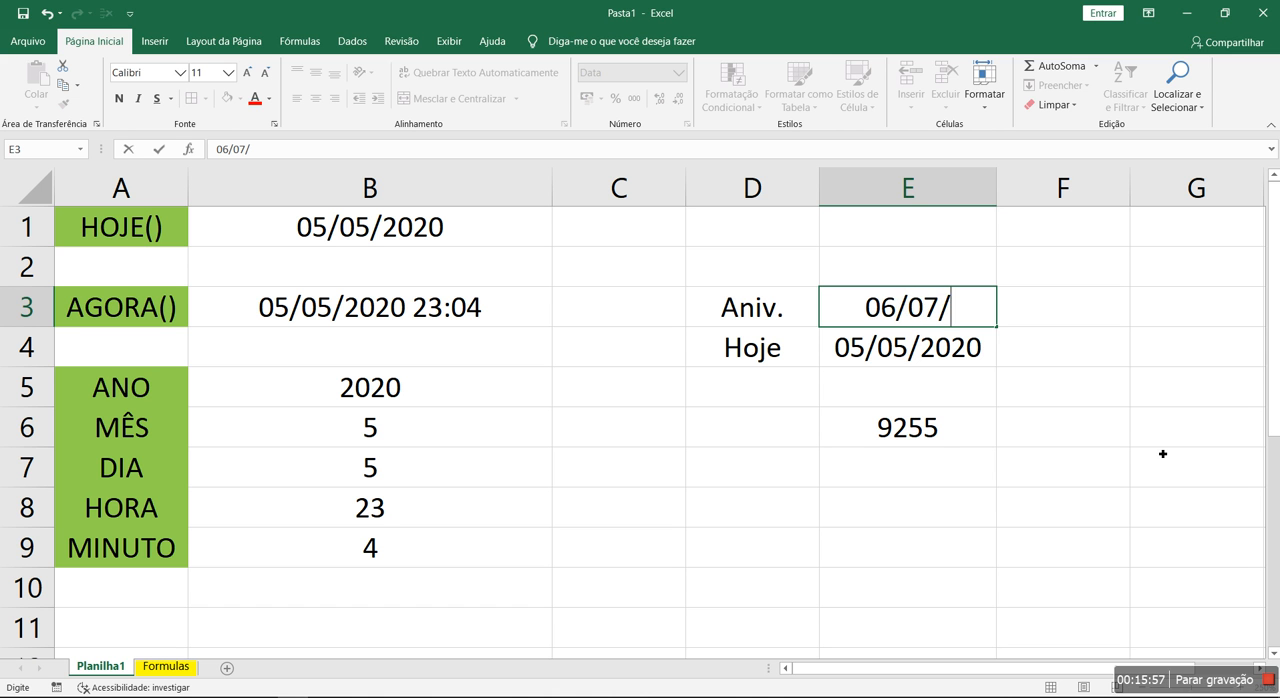
pyautogui.write('1960')
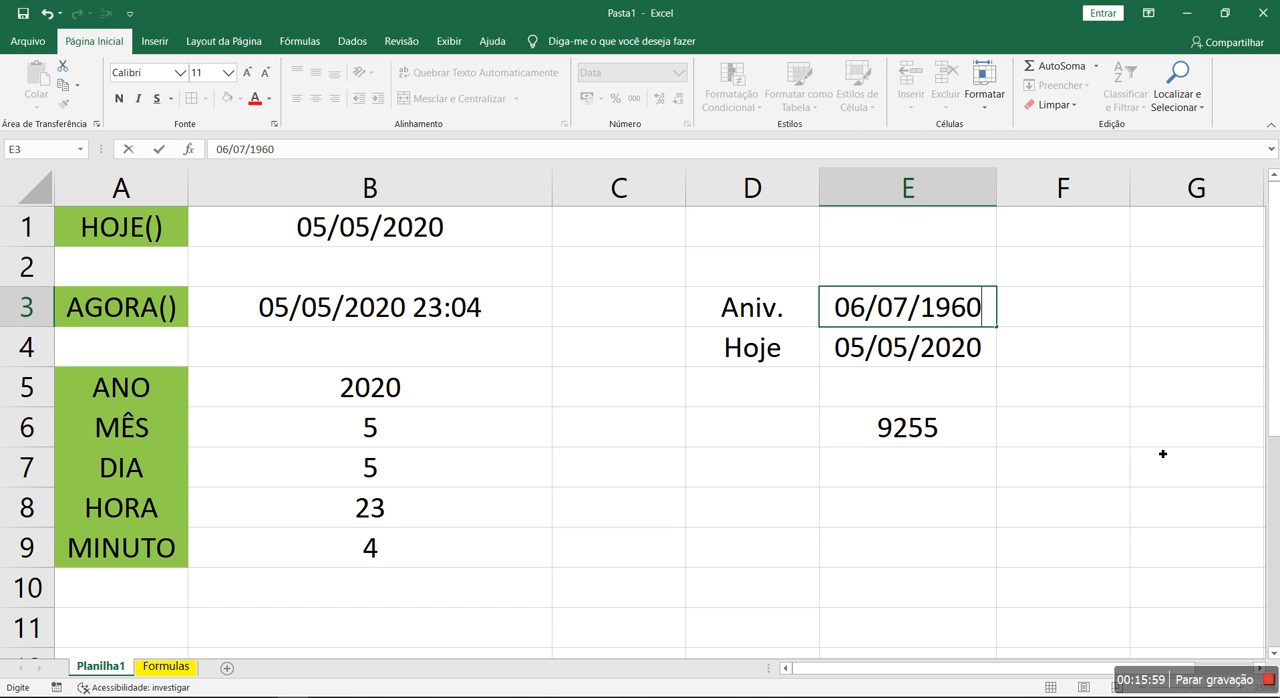
pyautogui.press('Return')
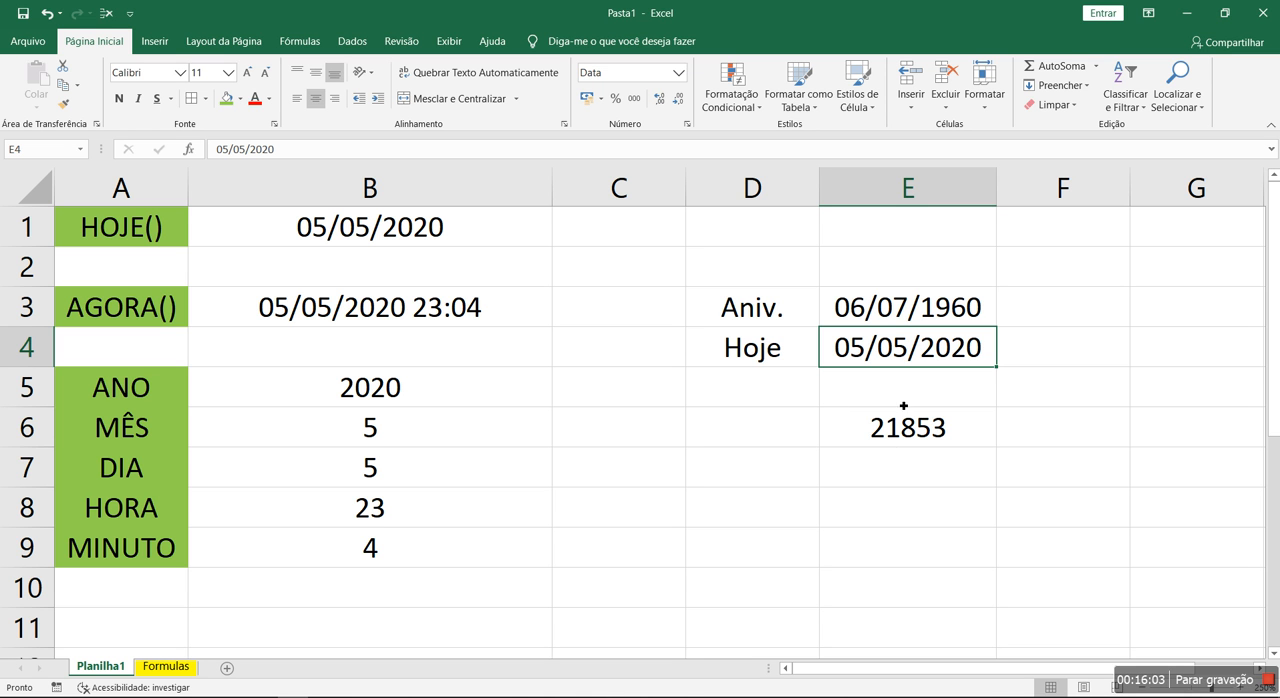
# - Check the DIAS formula in E6 and clear the whole example from D3:F8
pyautogui.click(901, 437)
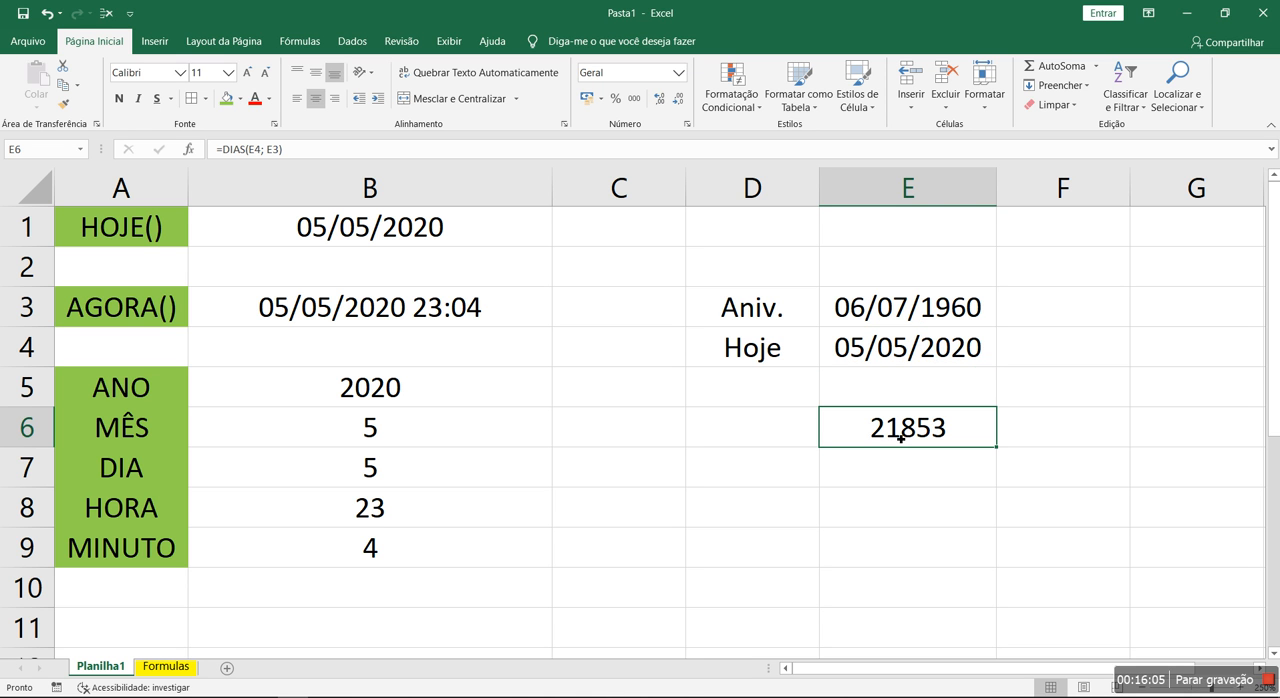
pyautogui.doubleClick(868, 430)
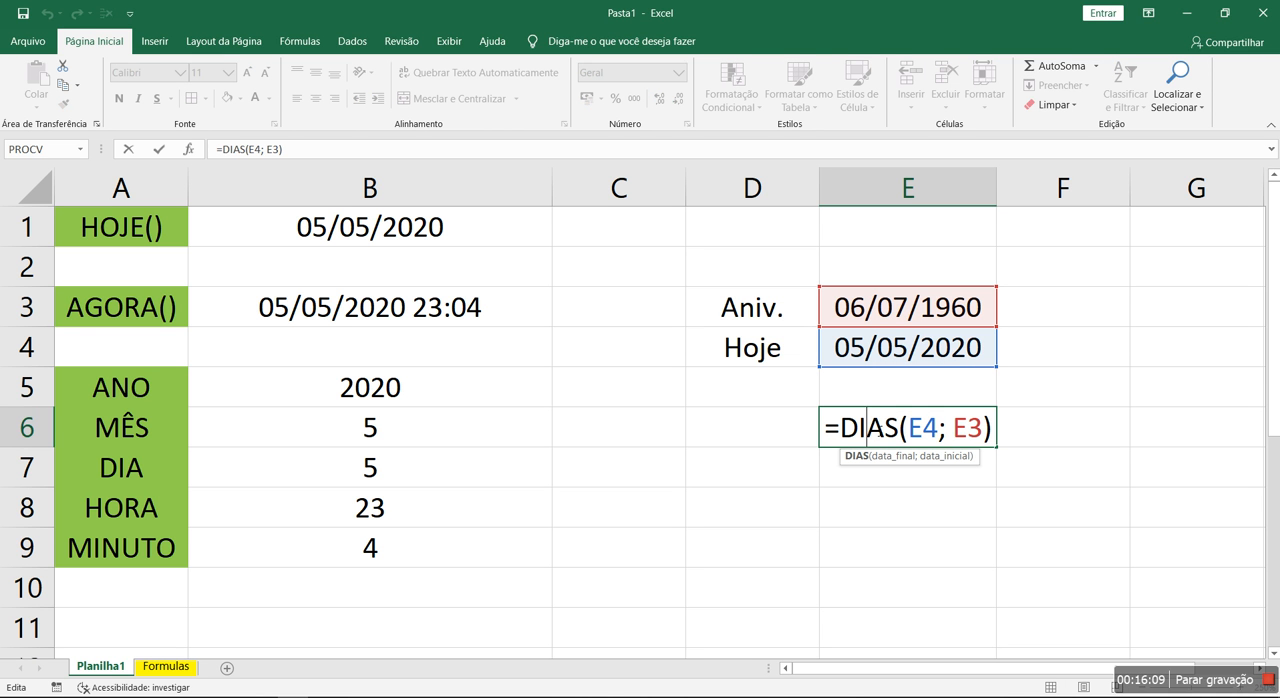
pyautogui.hotkey('ctrl', 'Return')
pyautogui.moveTo(790, 305); pyautogui.dragTo(1003, 500)
pyautogui.press('Delete')
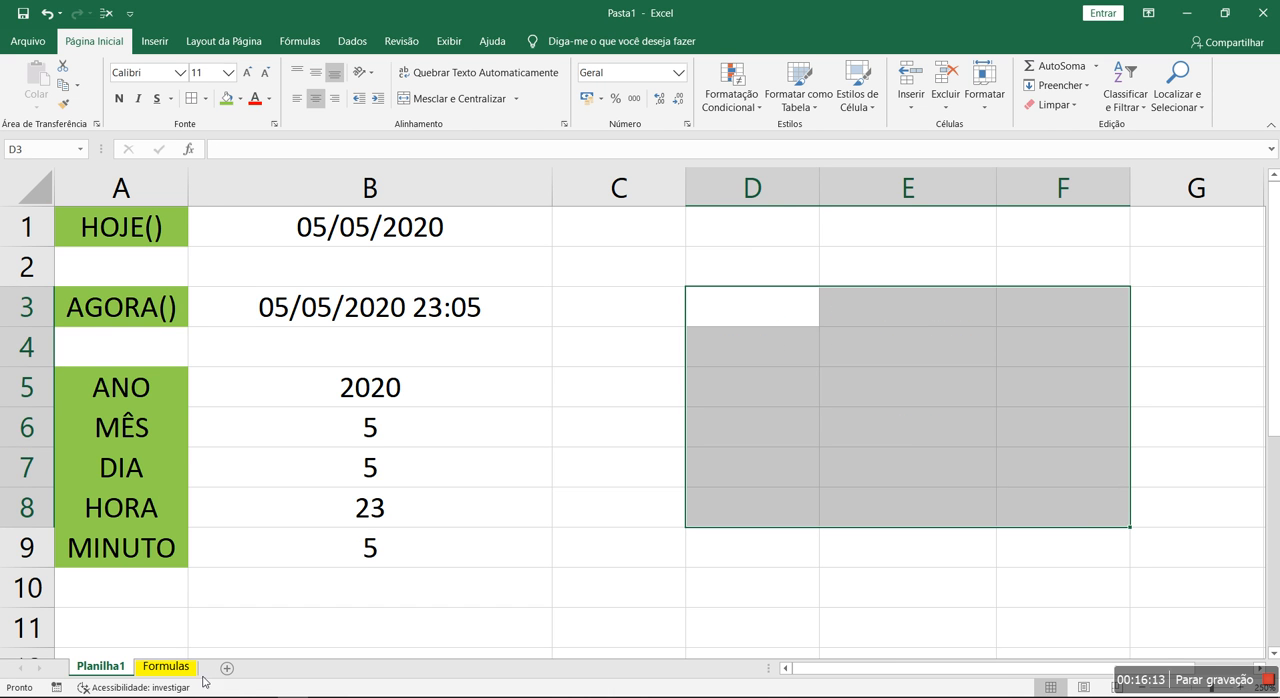
# - On the Formulas sheet, fill the NUMSEMANA cell A12 with the same green as the covered functions
pyautogui.click(168, 666)
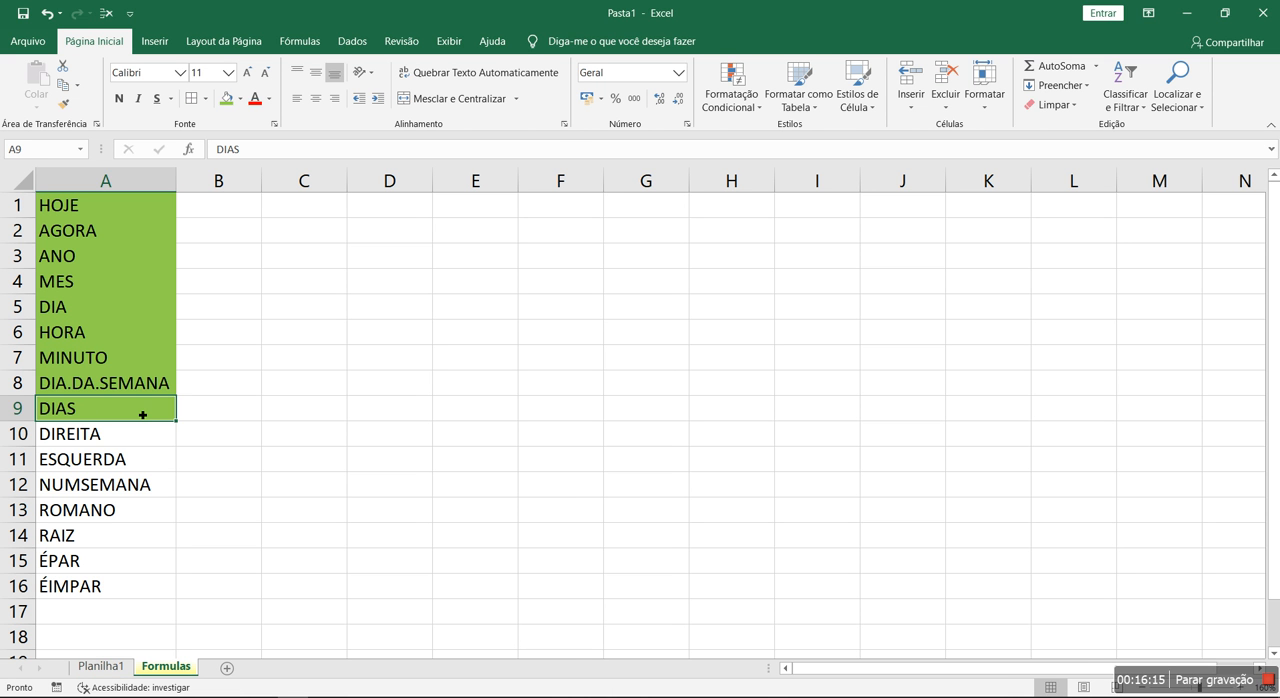
pyautogui.scroll(-1, 137, 409)
pyautogui.scroll(1, 137, 331)
pyautogui.click(106, 484)
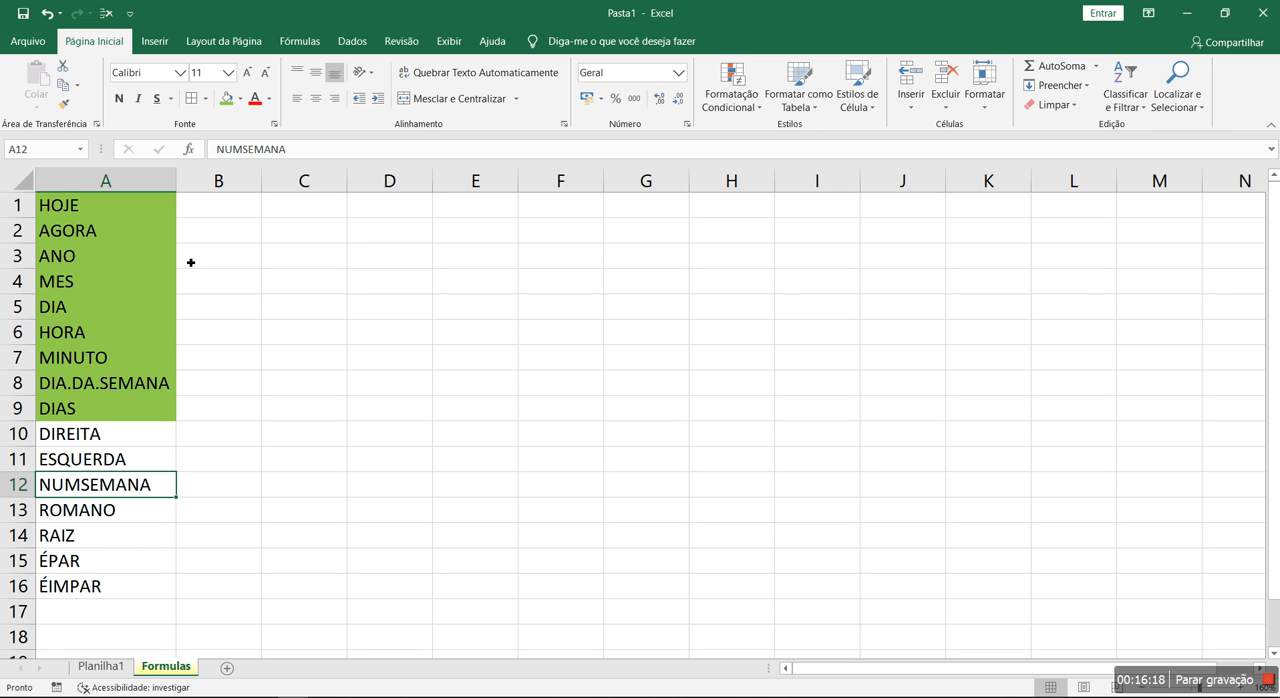
pyautogui.click(227, 97)
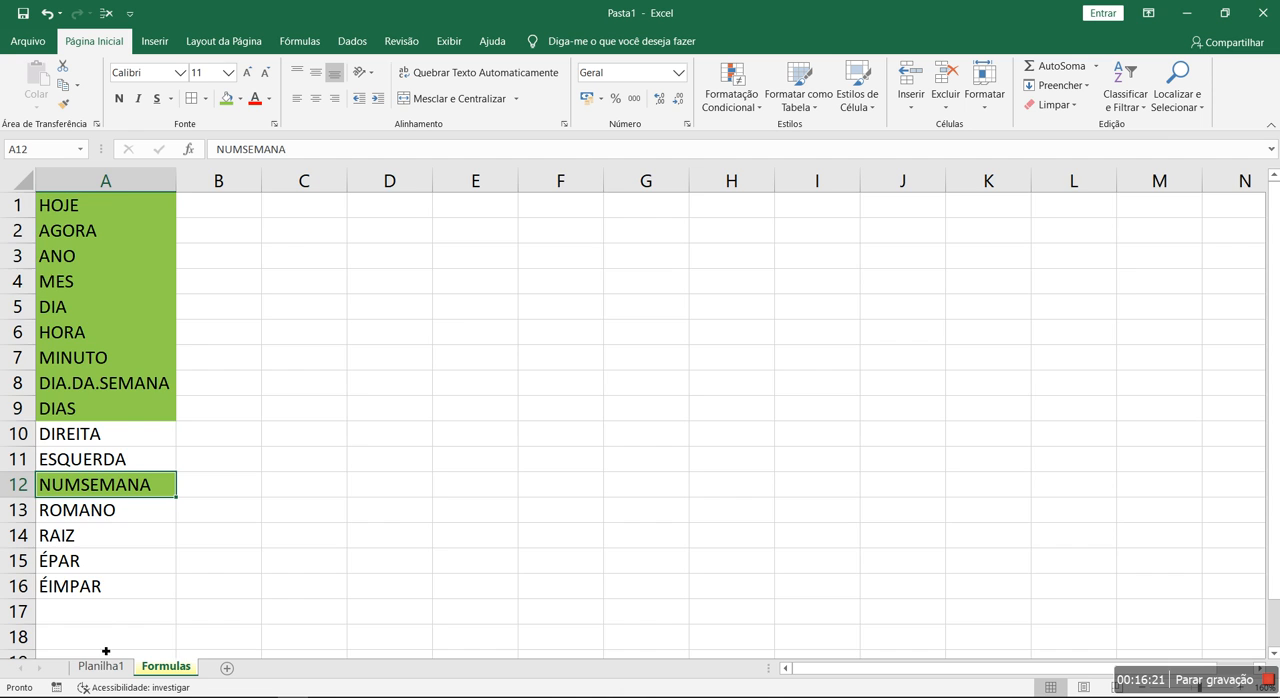
# - Review the HOJE(), AGORA() and ANO to MINUTO labels on Planilha1 and the function list on the Formulas sheet
pyautogui.click(106, 669)
pyautogui.click(768, 375)
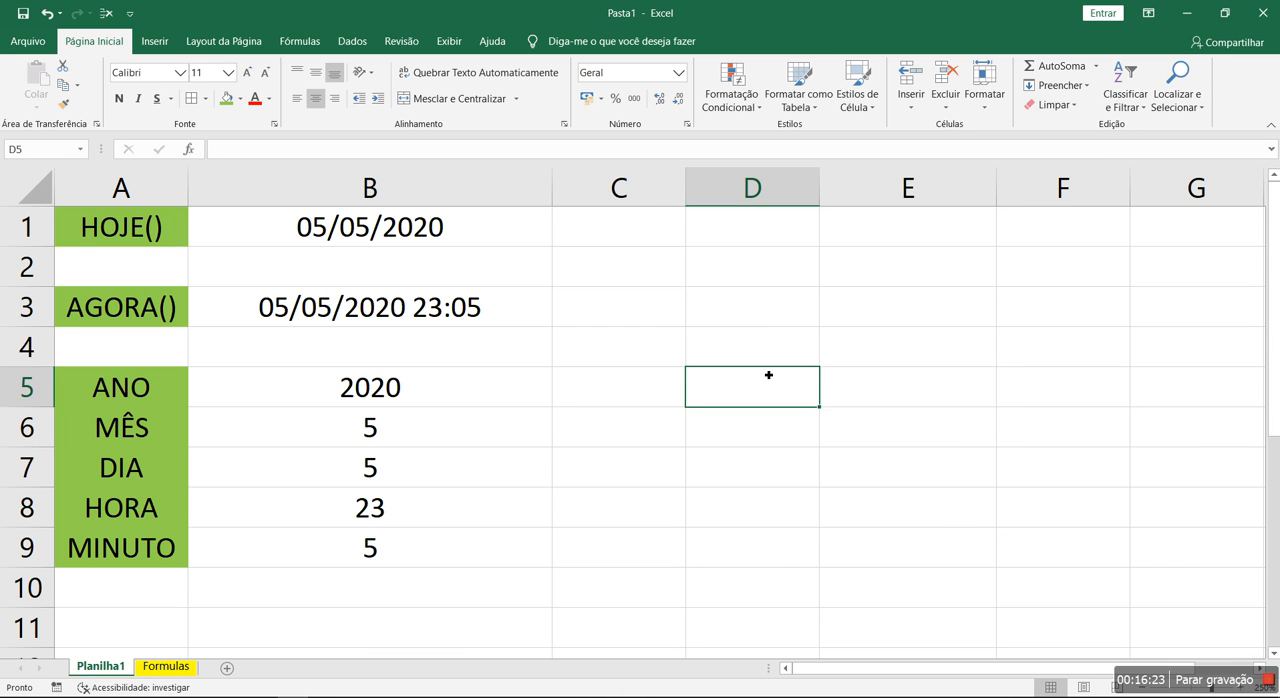
pyautogui.click(748, 311)
pyautogui.click(119, 228)
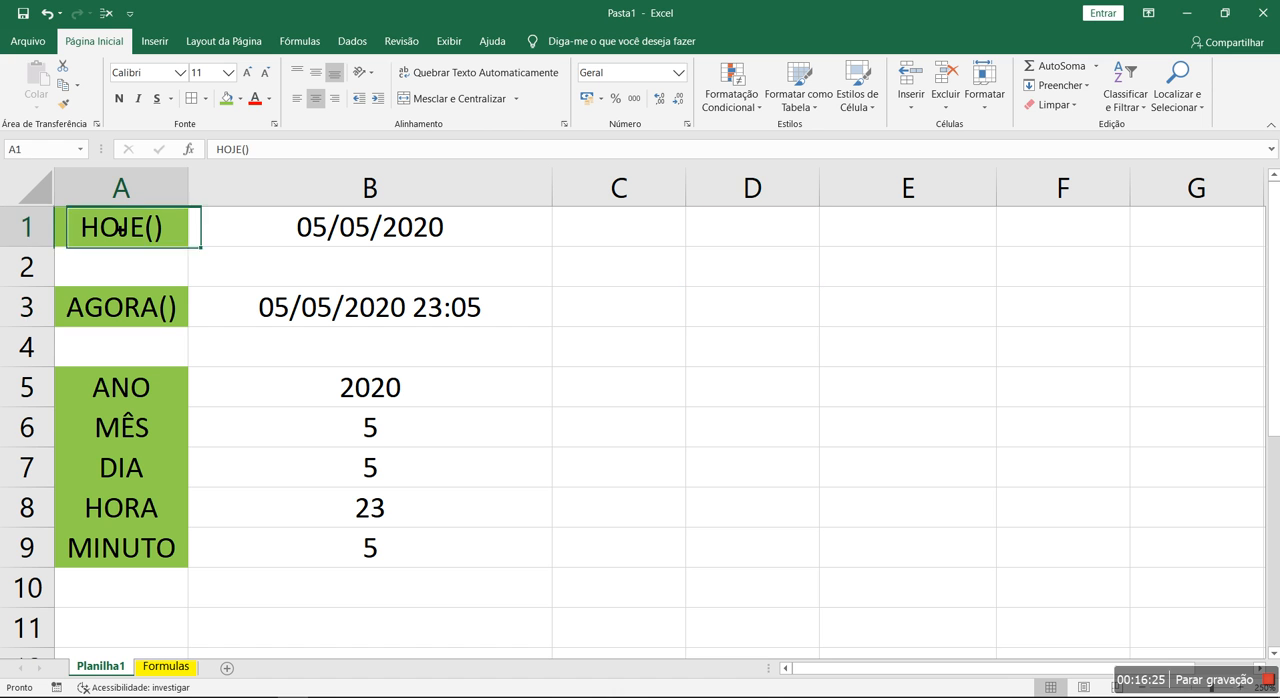
pyautogui.click(140, 306)
pyautogui.moveTo(125, 389); pyautogui.dragTo(119, 552)
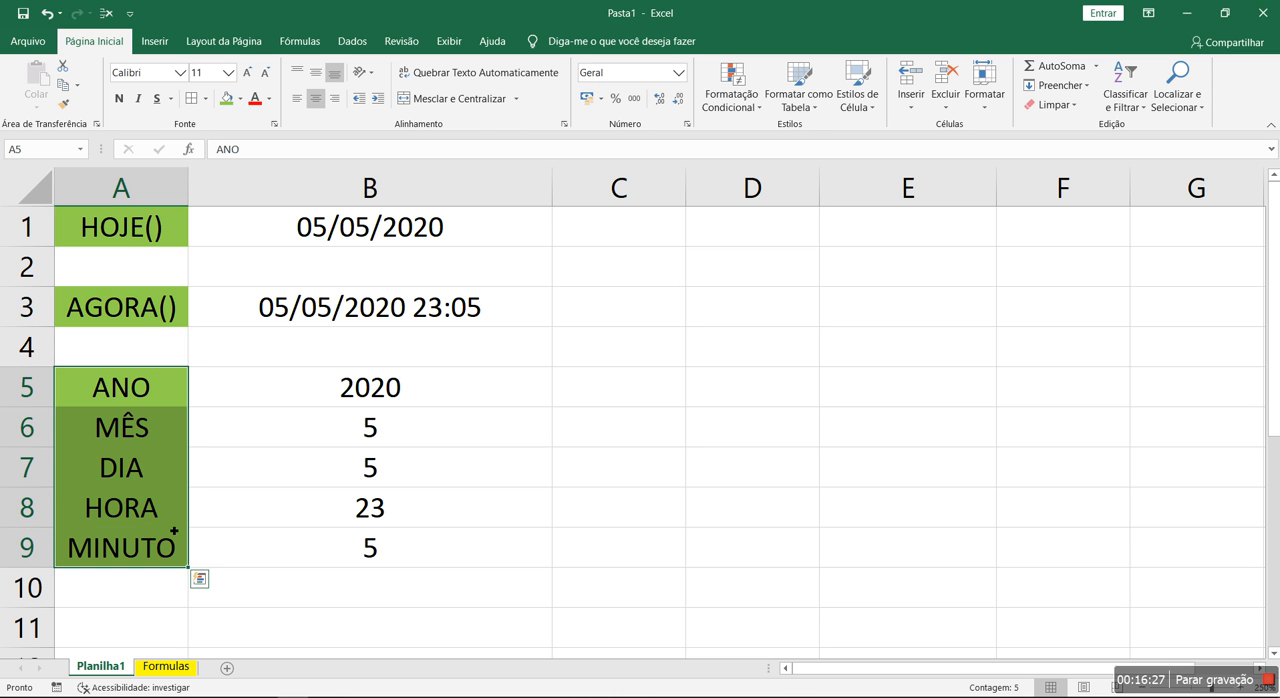
pyautogui.click(750, 317)
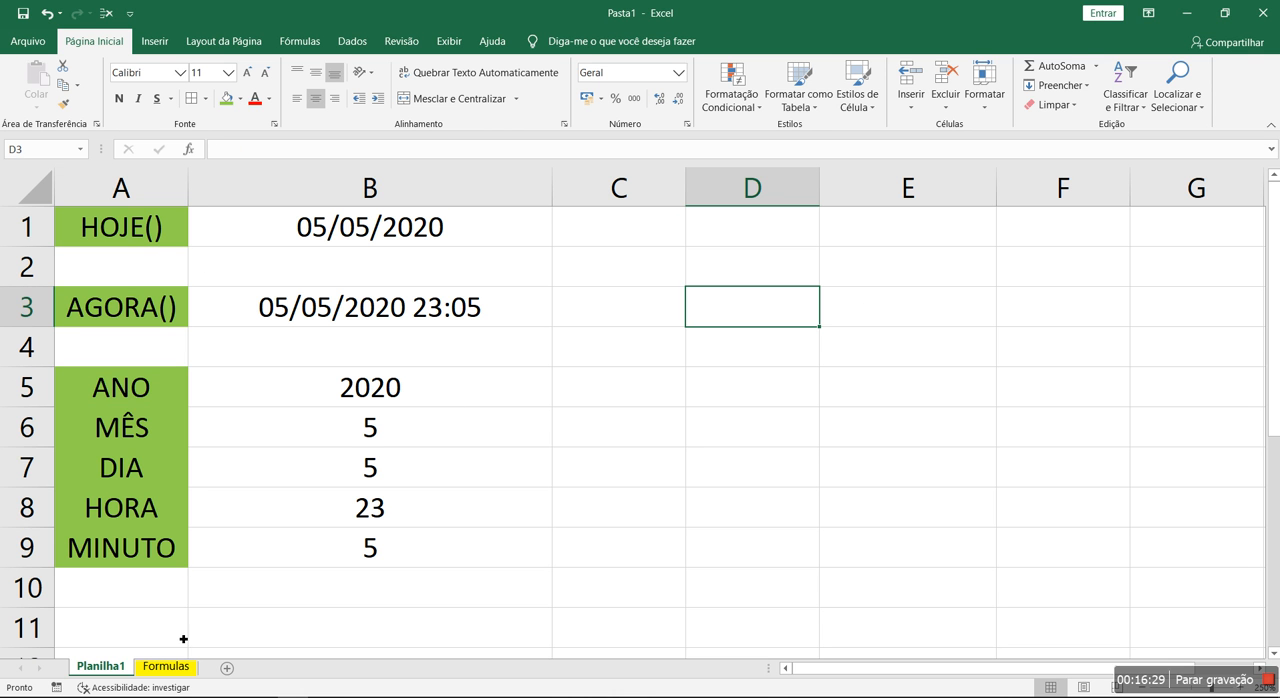
pyautogui.click(165, 666)
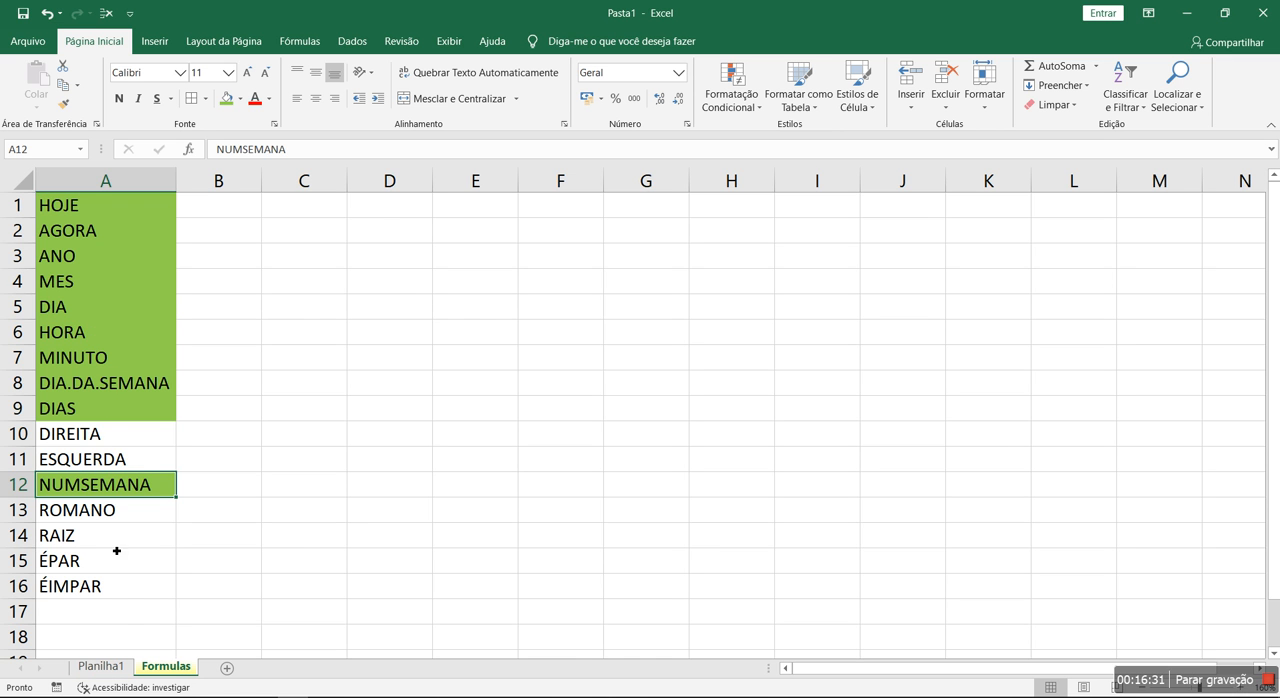
pyautogui.click(102, 667)
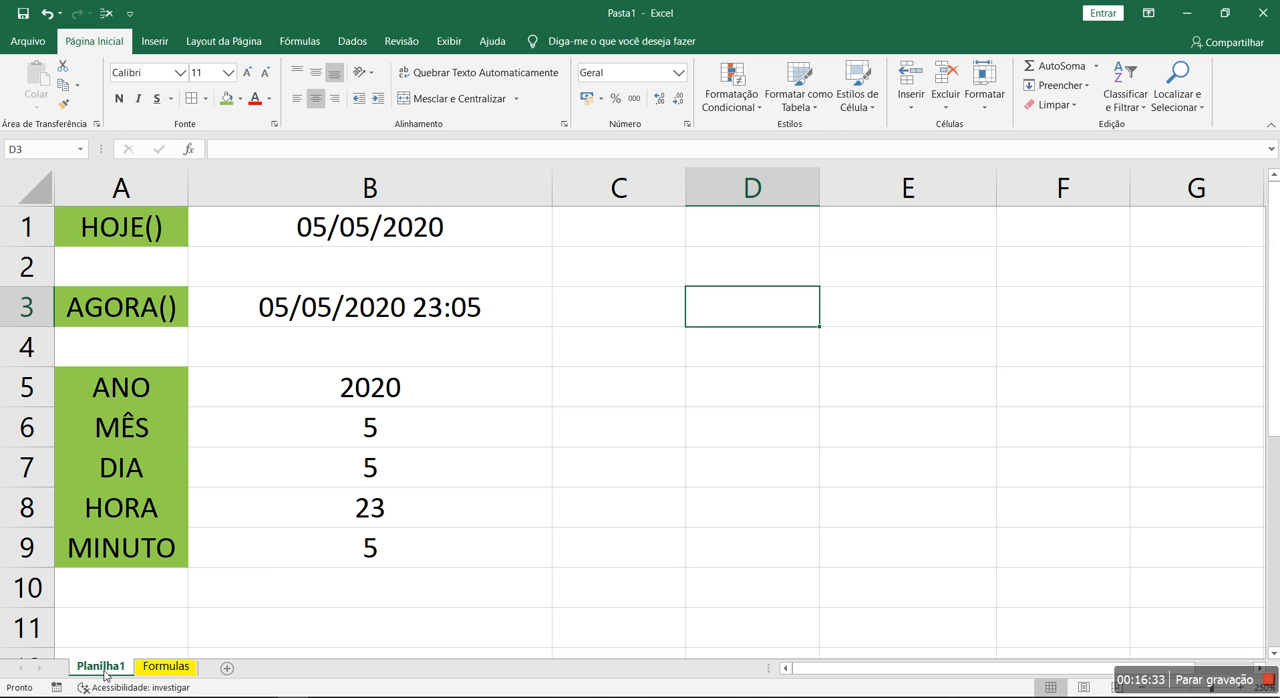
pyautogui.click(723, 267)
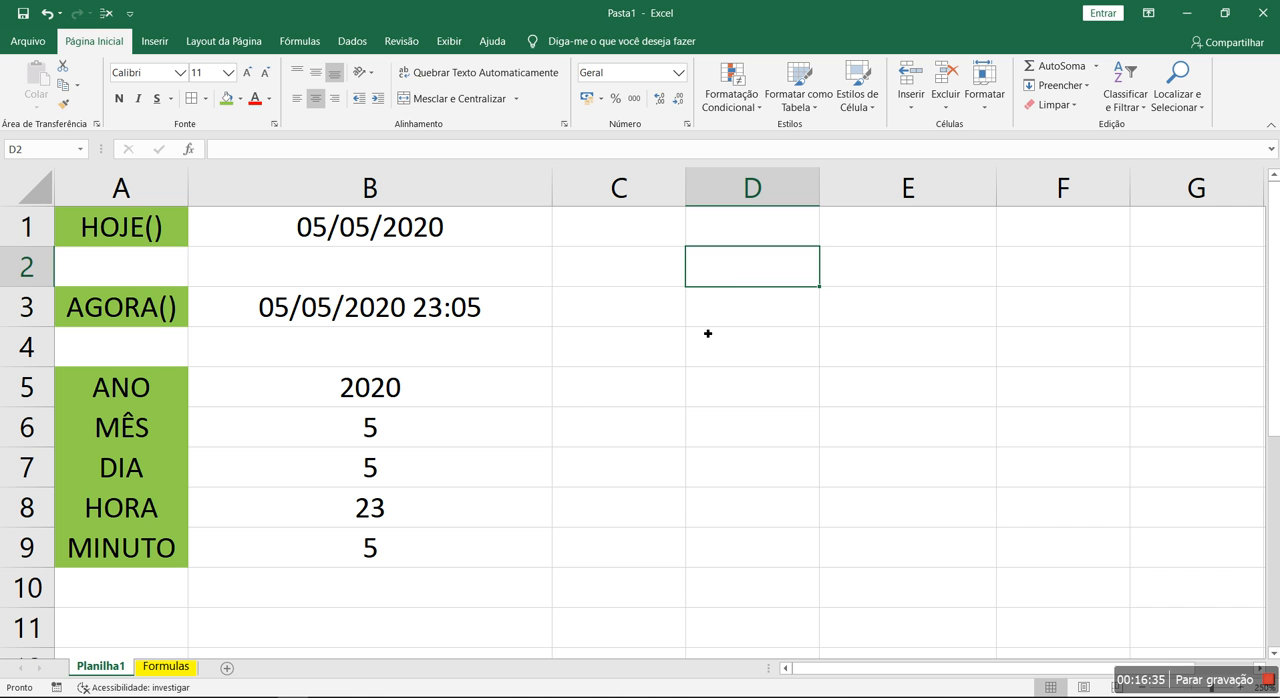
# - Add a green-filled NUMSEMANA label in A11 of Planilha1 and widen column A to fit it
pyautogui.click(140, 620)
pyautogui.write('NUMSEMANA')
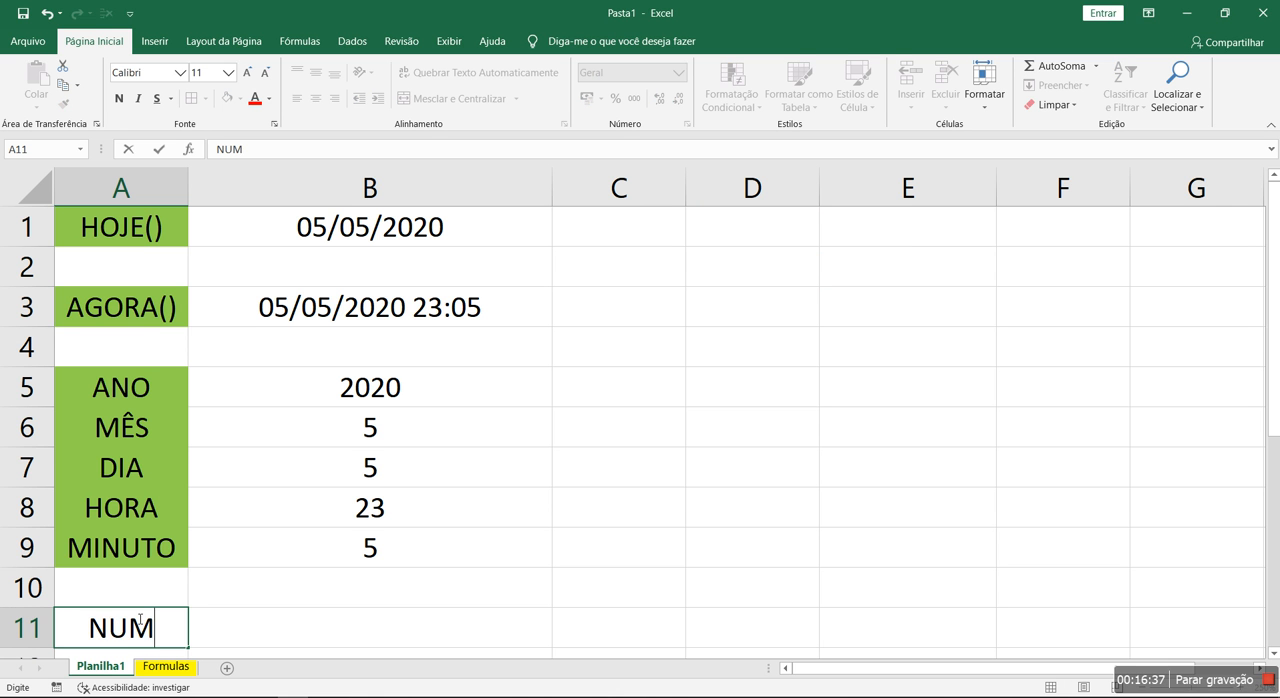
pyautogui.press('Return')
pyautogui.moveTo(188, 195); pyautogui.dragTo(243, 195)
pyautogui.scroll(1, 323, 510)
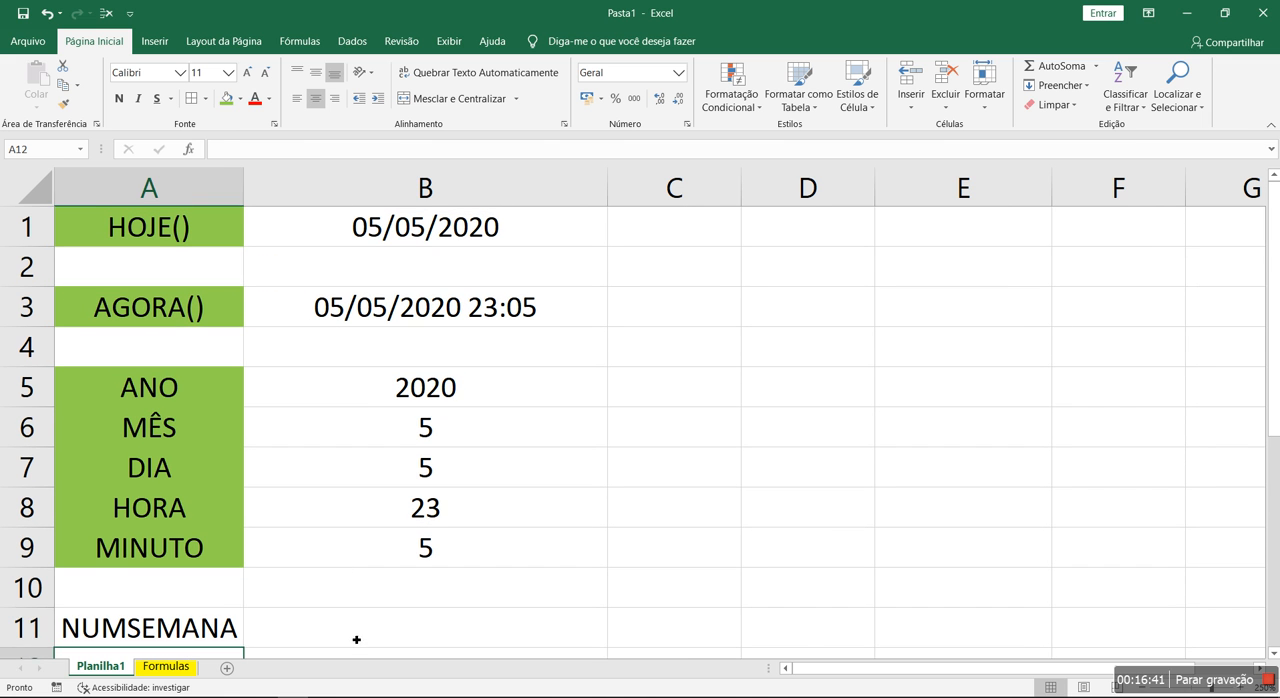
pyautogui.click(234, 623)
pyautogui.click(227, 98)
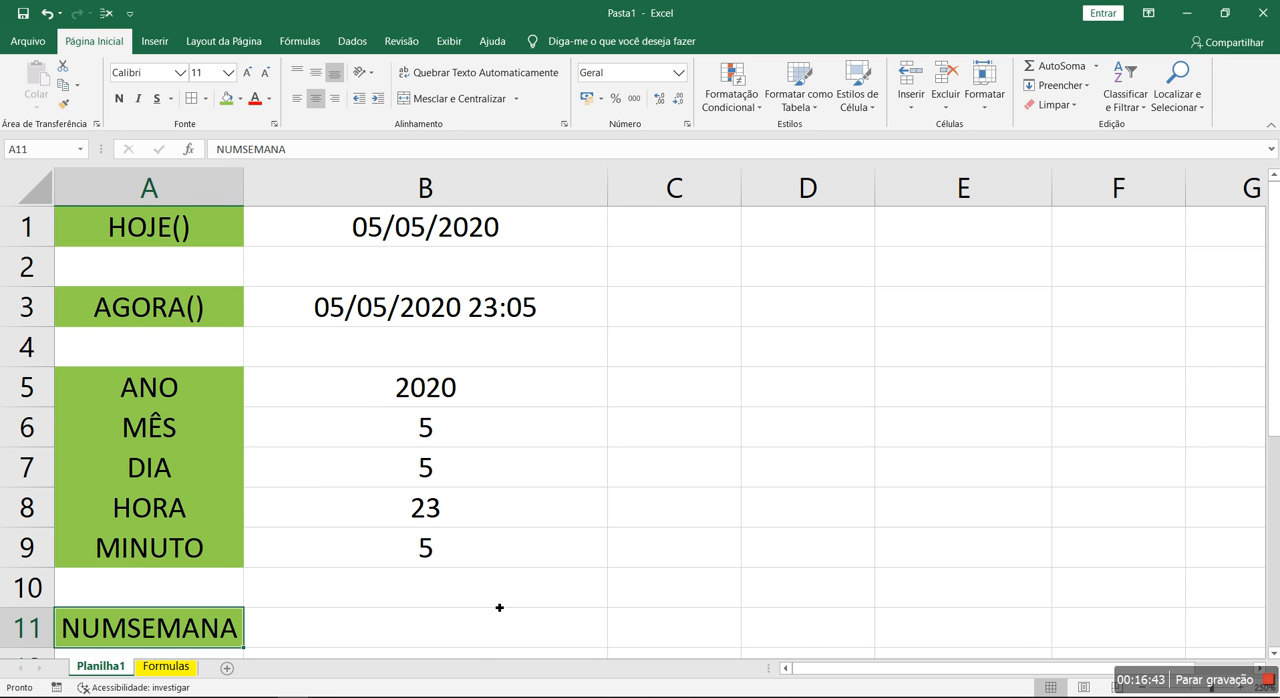
# - Open the Windows taskbar calendar and go back to January 2020 to examine the first weeks of the year
pyautogui.click(1003, 474)
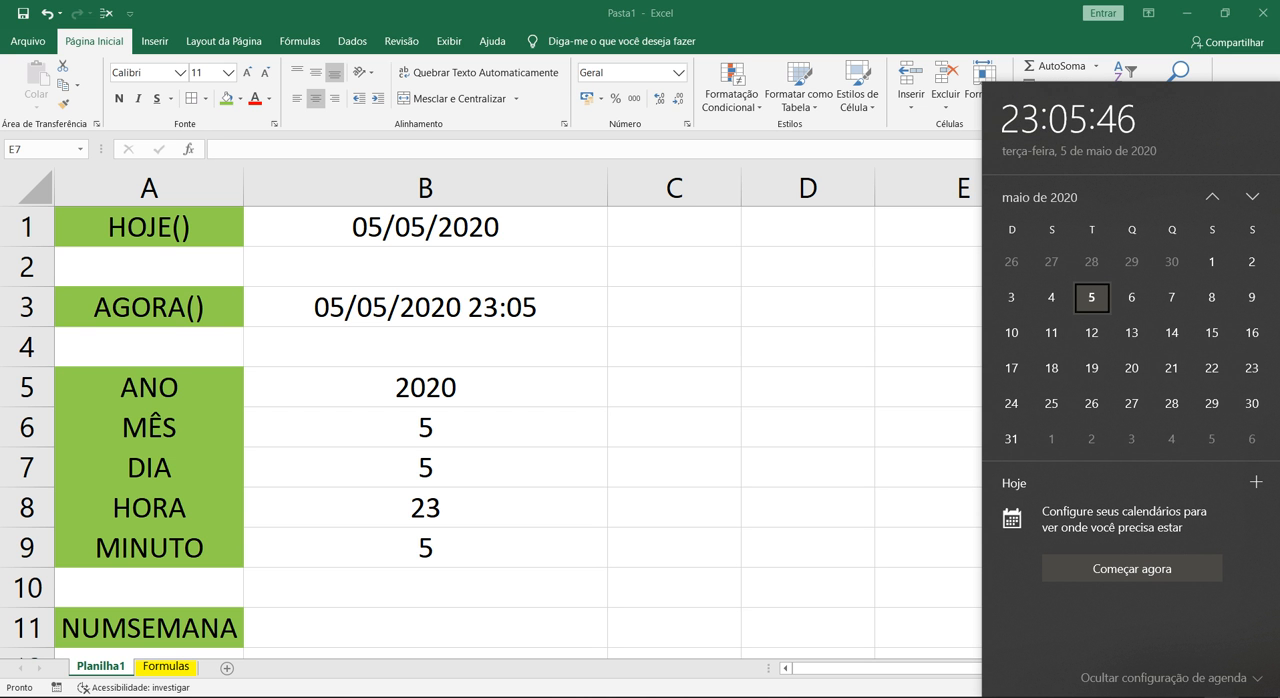
pyautogui.click(1212, 197)
pyautogui.click(1212, 197)
pyautogui.click(1212, 197)
pyautogui.click(1212, 197)
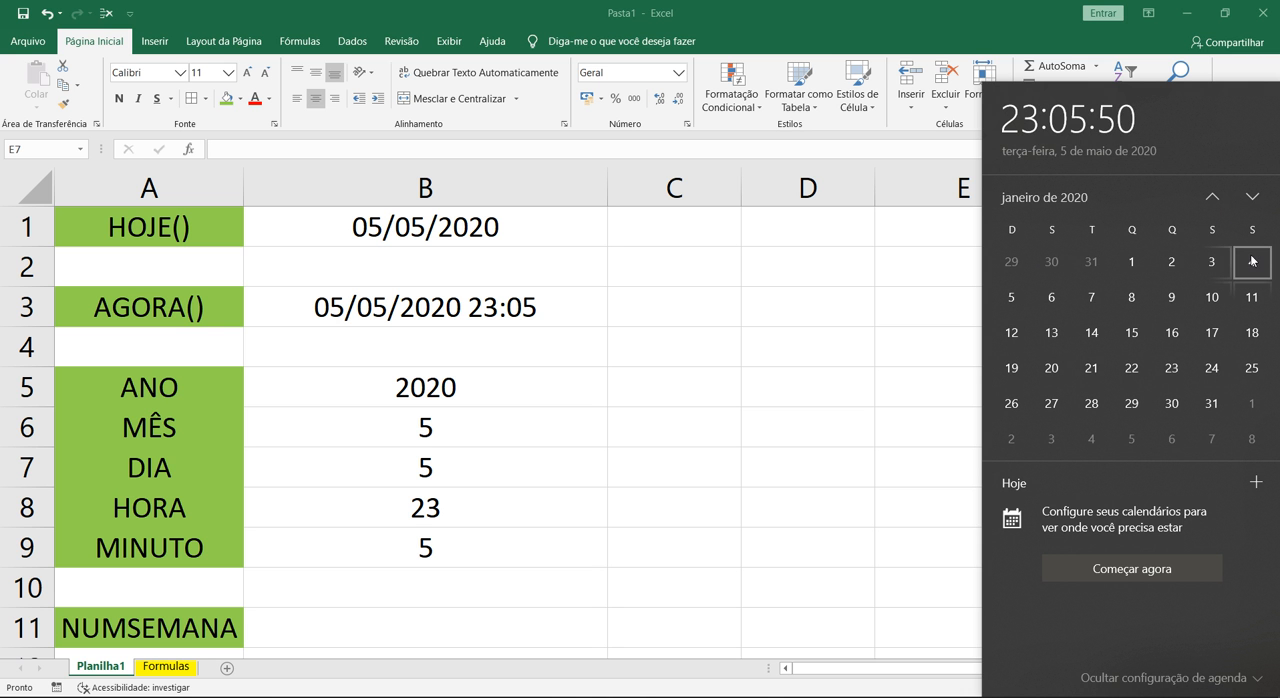
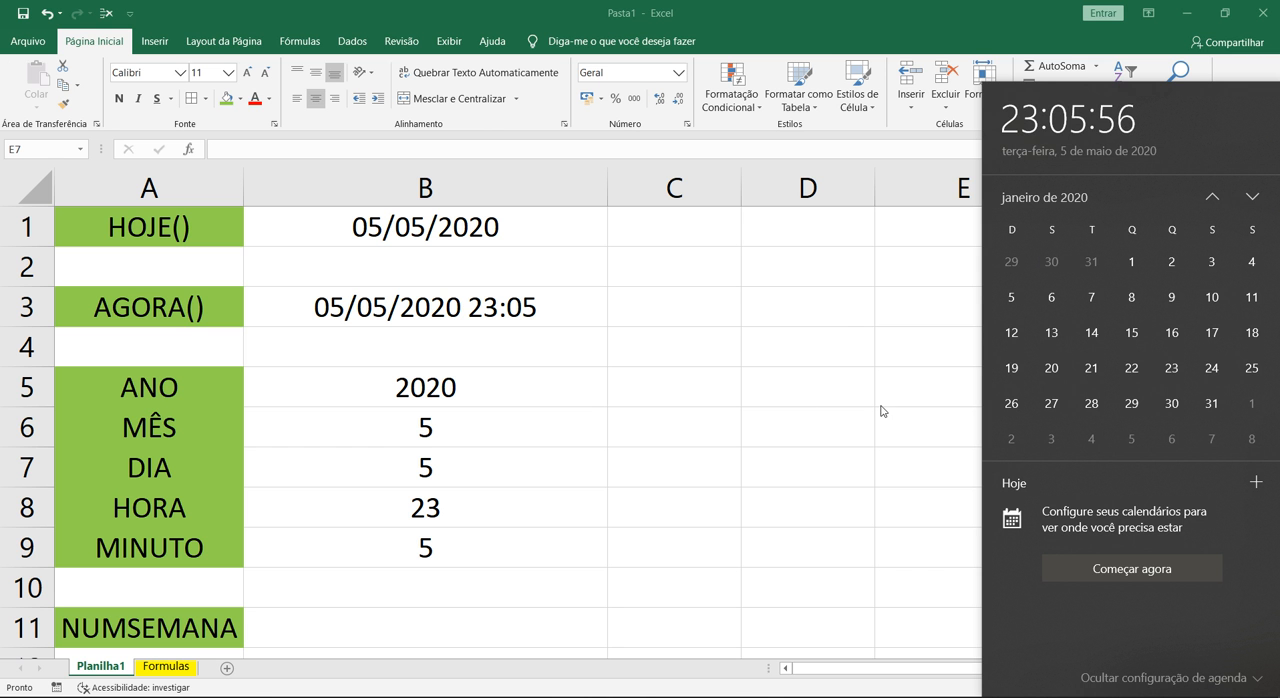
# - Close the calendar and calculate the week number of the B1 date in cell B11 with =NÚMSEMANA(B1)
pyautogui.click(846, 318)
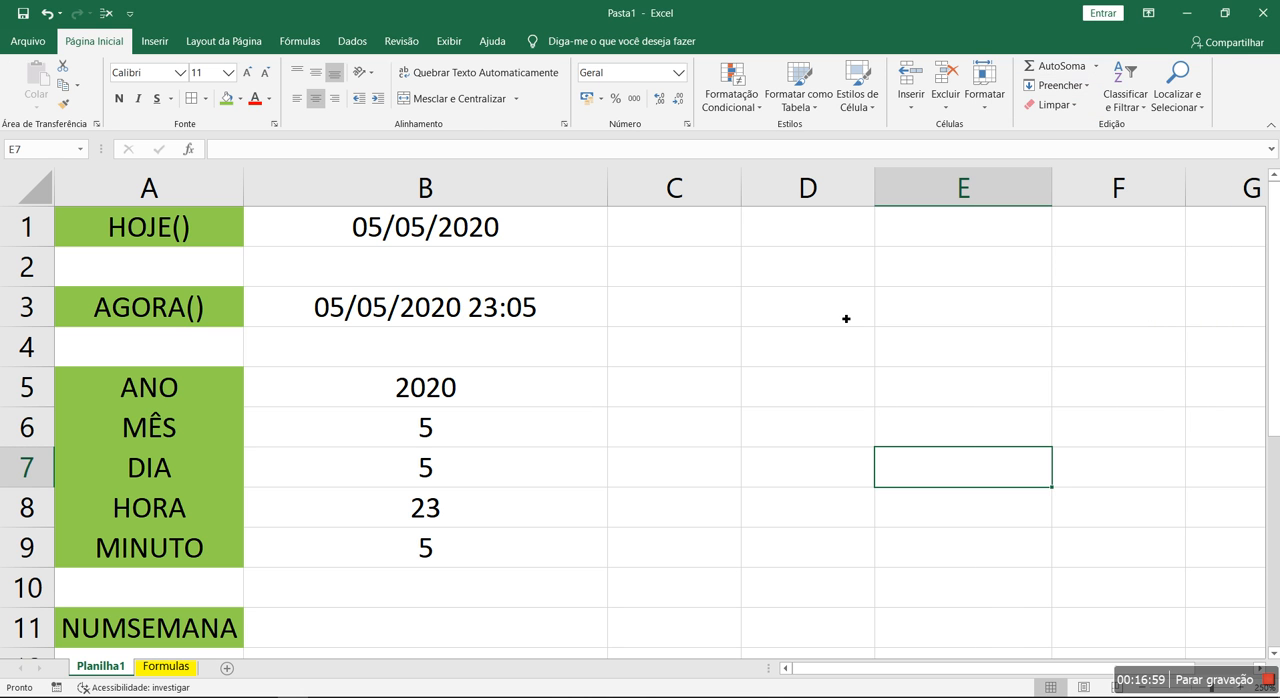
pyautogui.click(460, 626)
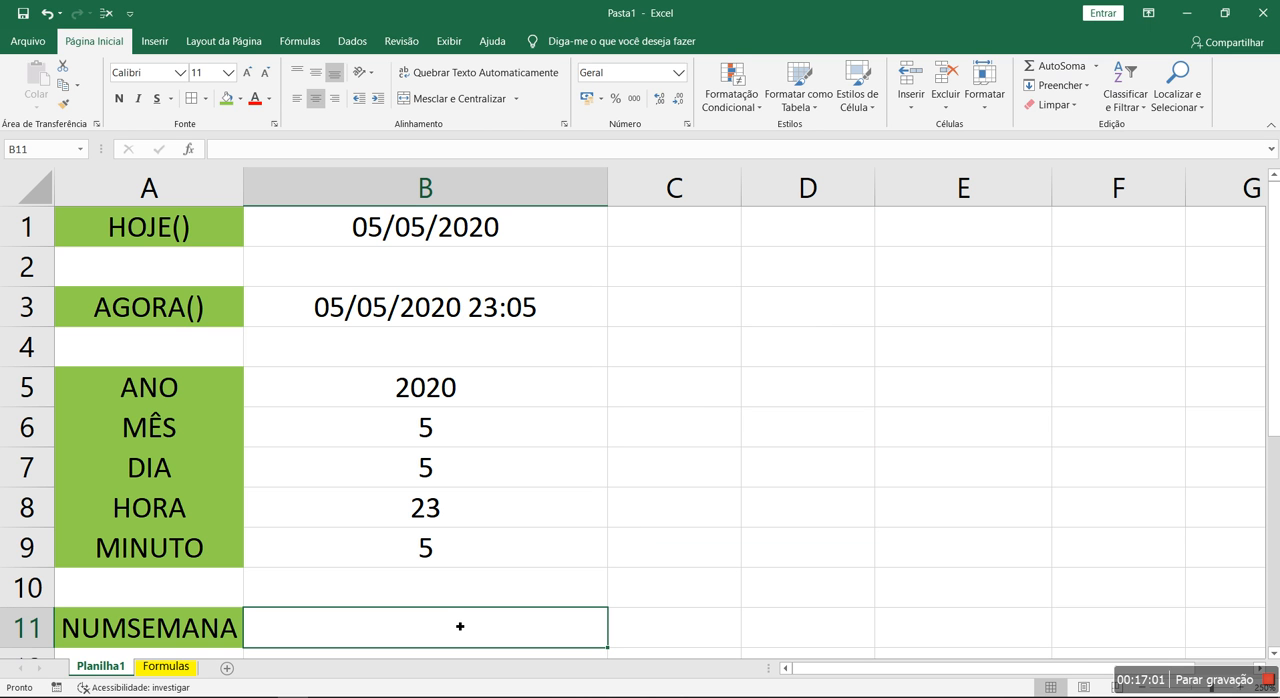
pyautogui.write('=num')
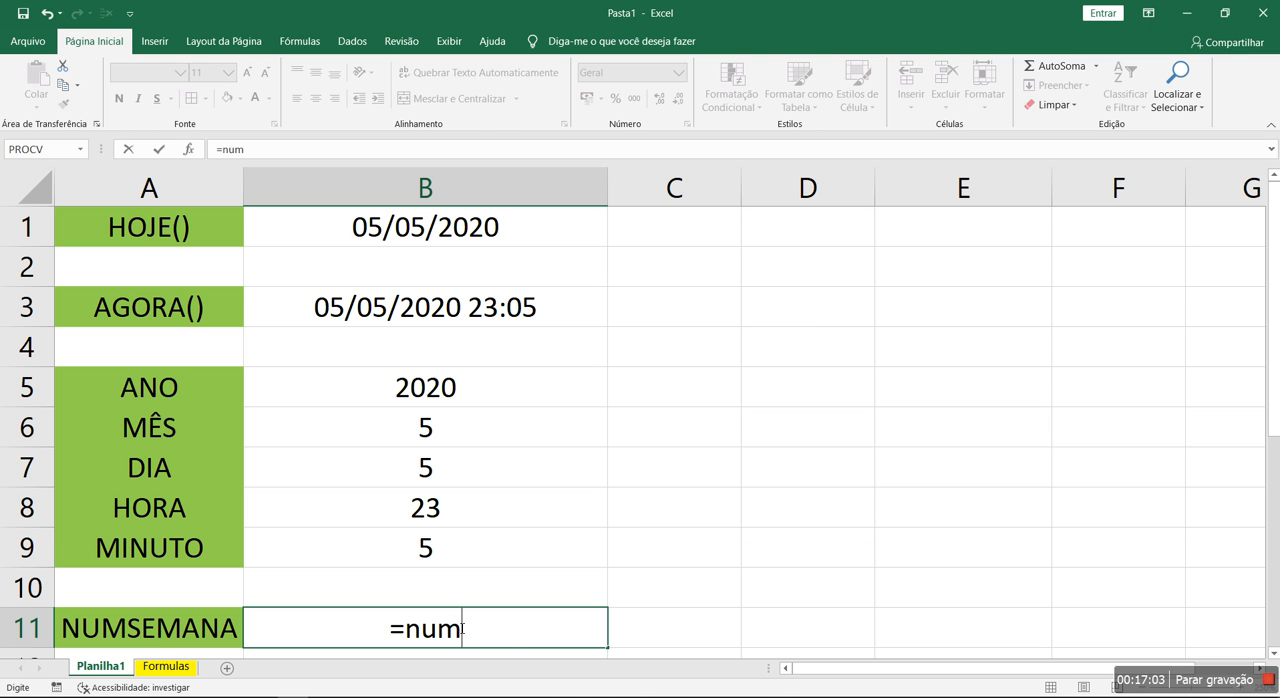
pyautogui.write('semana(')
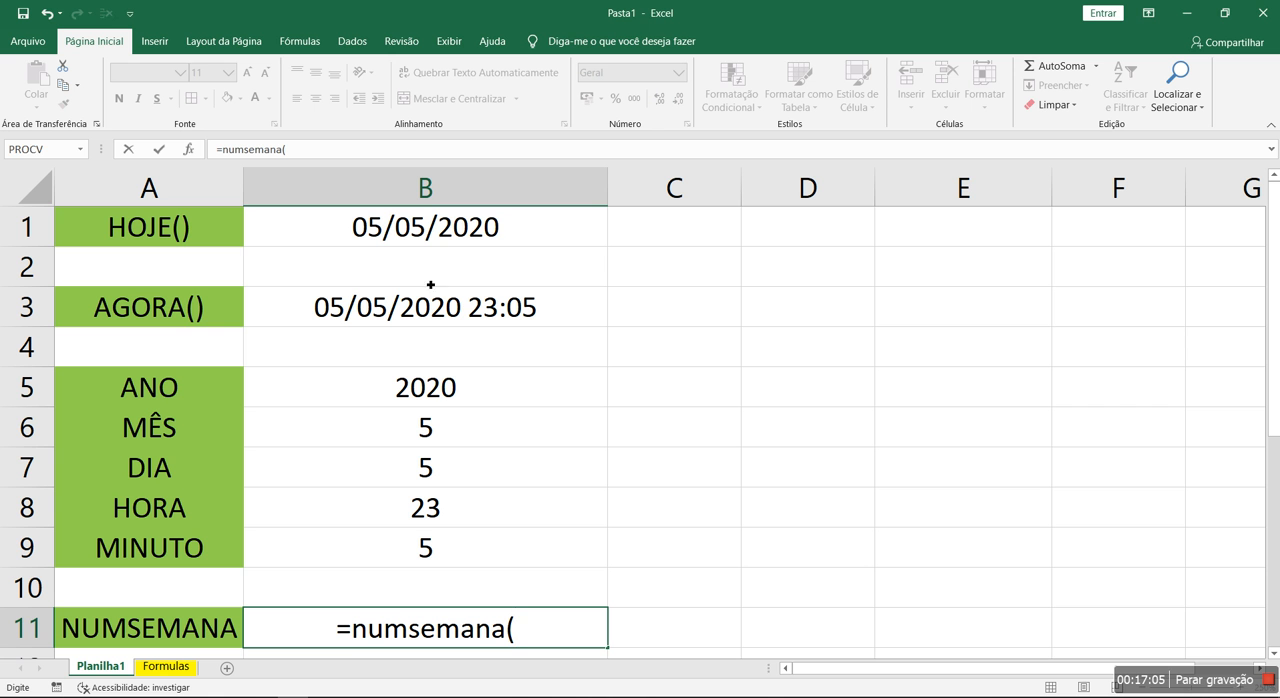
pyautogui.click(443, 232)
pyautogui.write(')')
pyautogui.press('Return')
# - Compare the NUMSEMANA formula and result in B11 with the current date in B1
pyautogui.scroll(-1, 441, 232)
pyautogui.scroll(1, 441, 232)
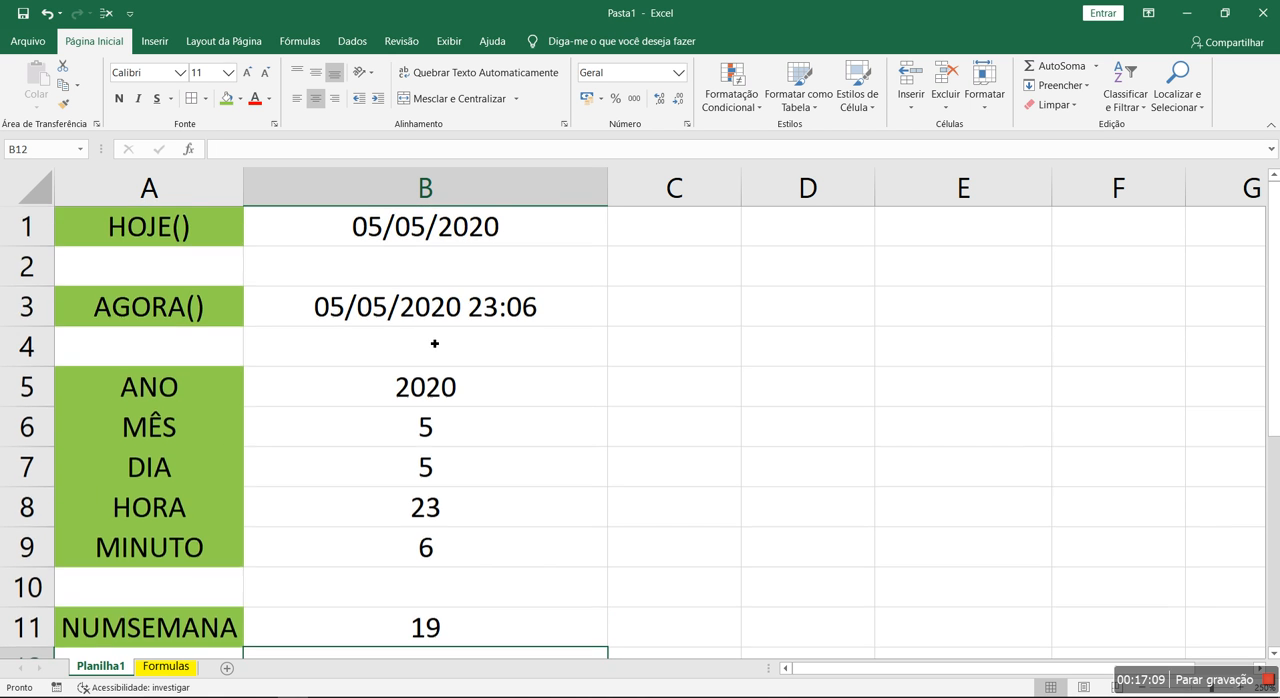
pyautogui.click(430, 310)
pyautogui.click(393, 229)
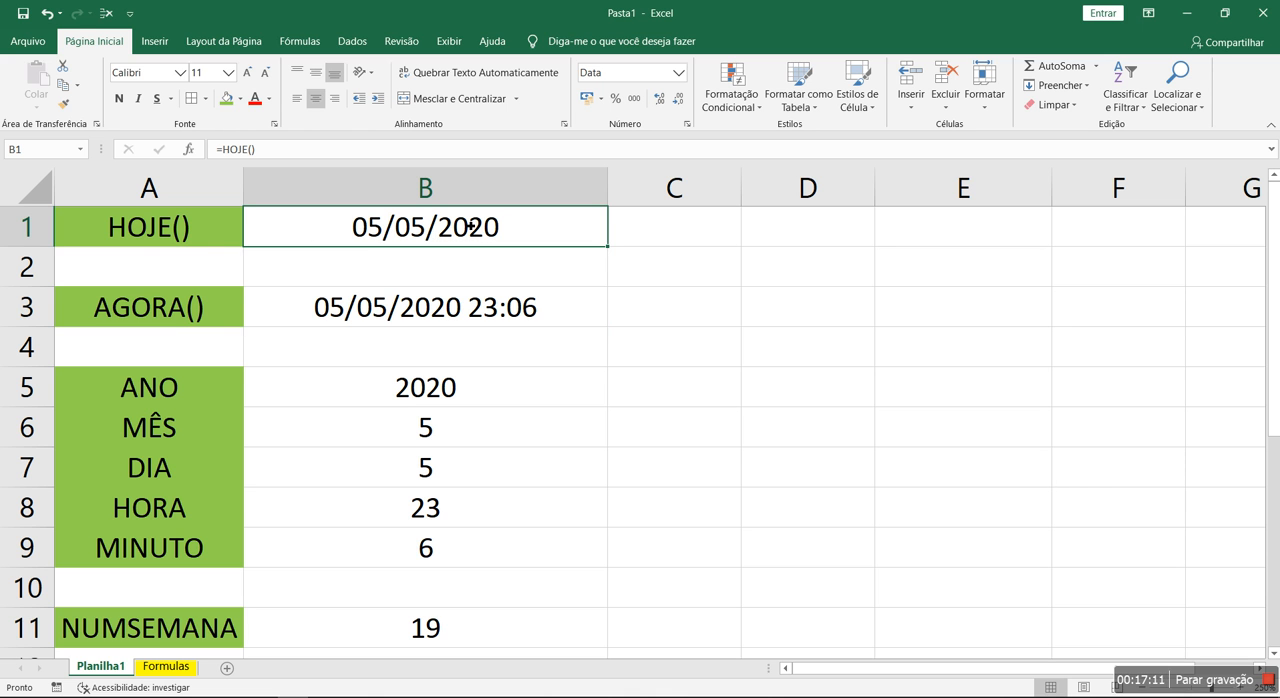
pyautogui.click(424, 630)
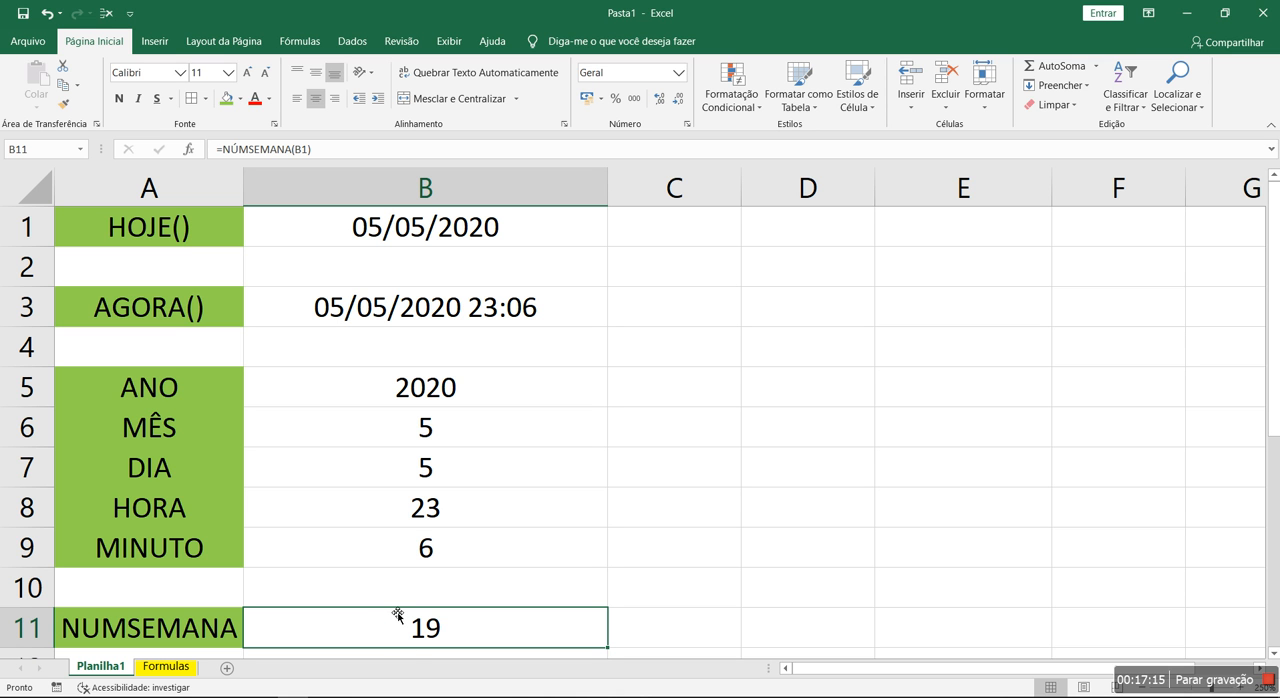
pyautogui.click(374, 229)
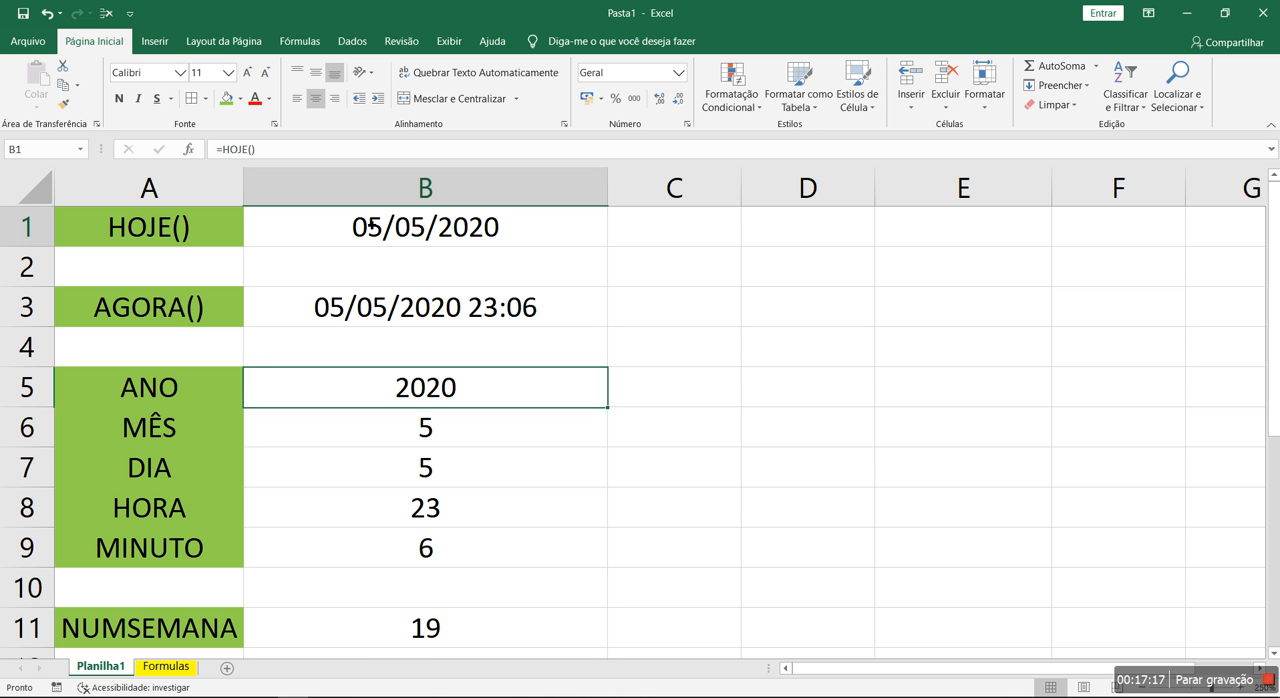
pyautogui.click(430, 628)
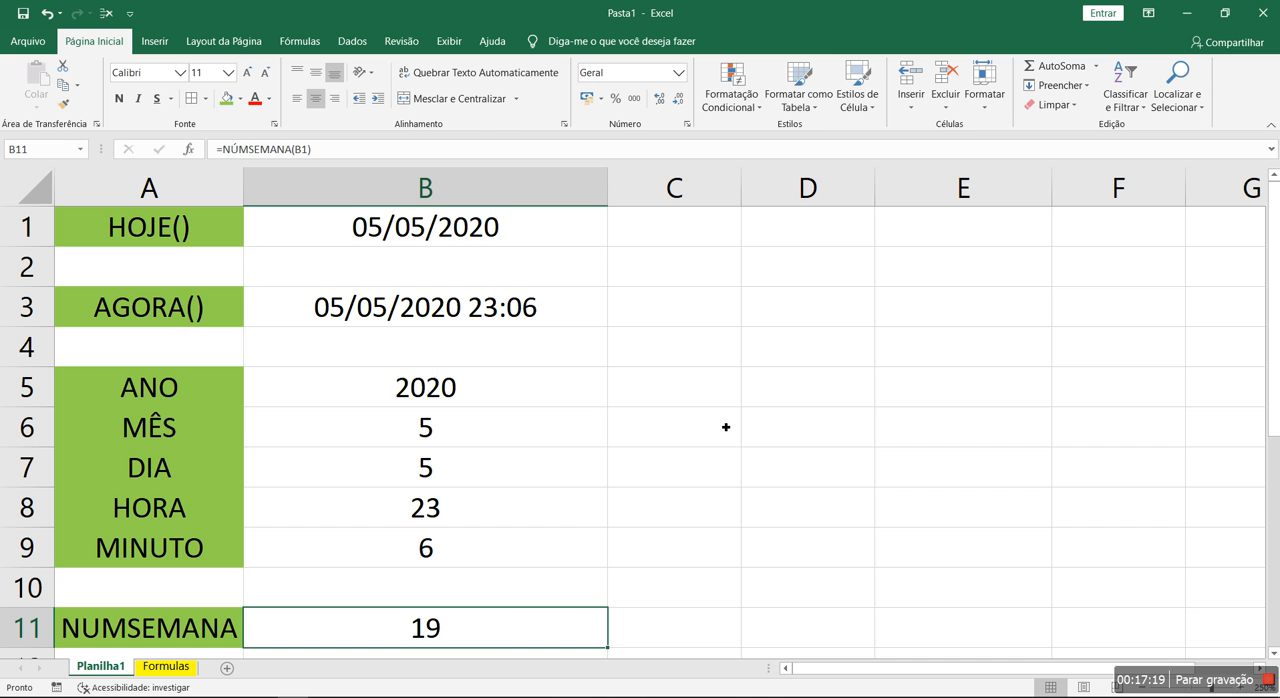
# - Enter the date 31/12 in D4 and calculate its week number in E4 with =NÚMSEMANA(D4)
pyautogui.click(848, 350)
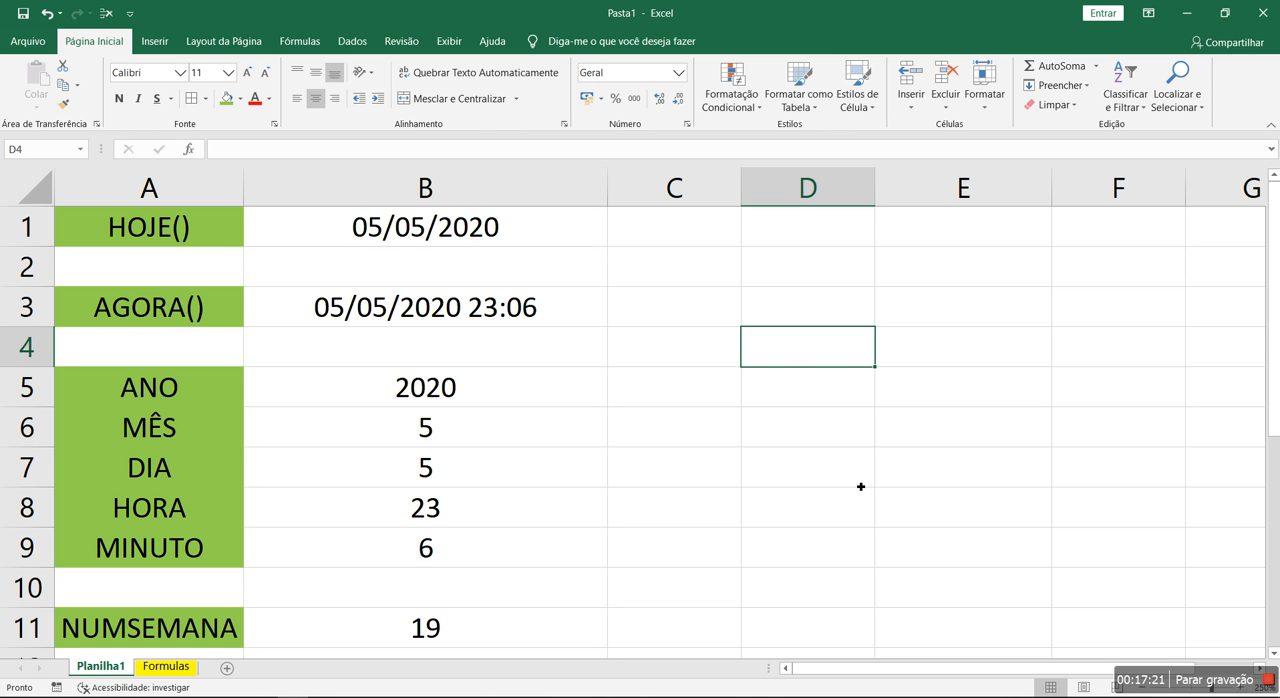
pyautogui.write('31/12/')
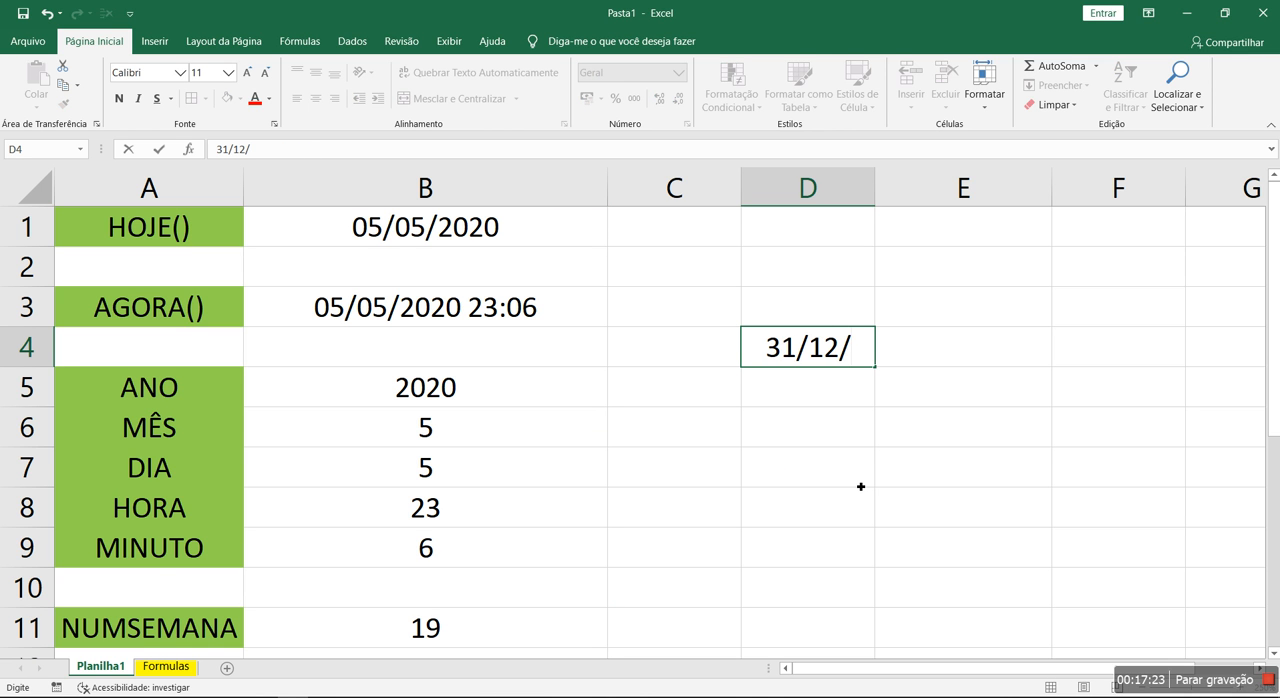
pyautogui.press('Return')
pyautogui.click(907, 355)
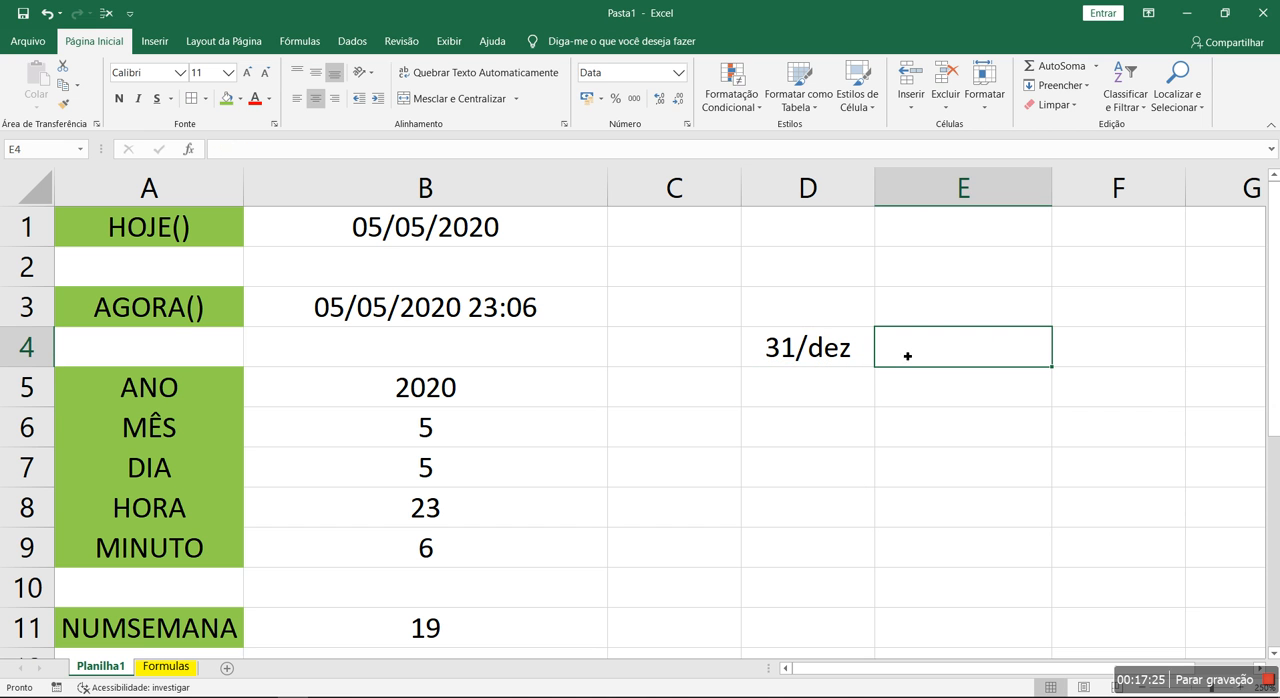
pyautogui.click(360, 629)
pyautogui.click(956, 363)
pyautogui.write('=NÚMSEMANA(')
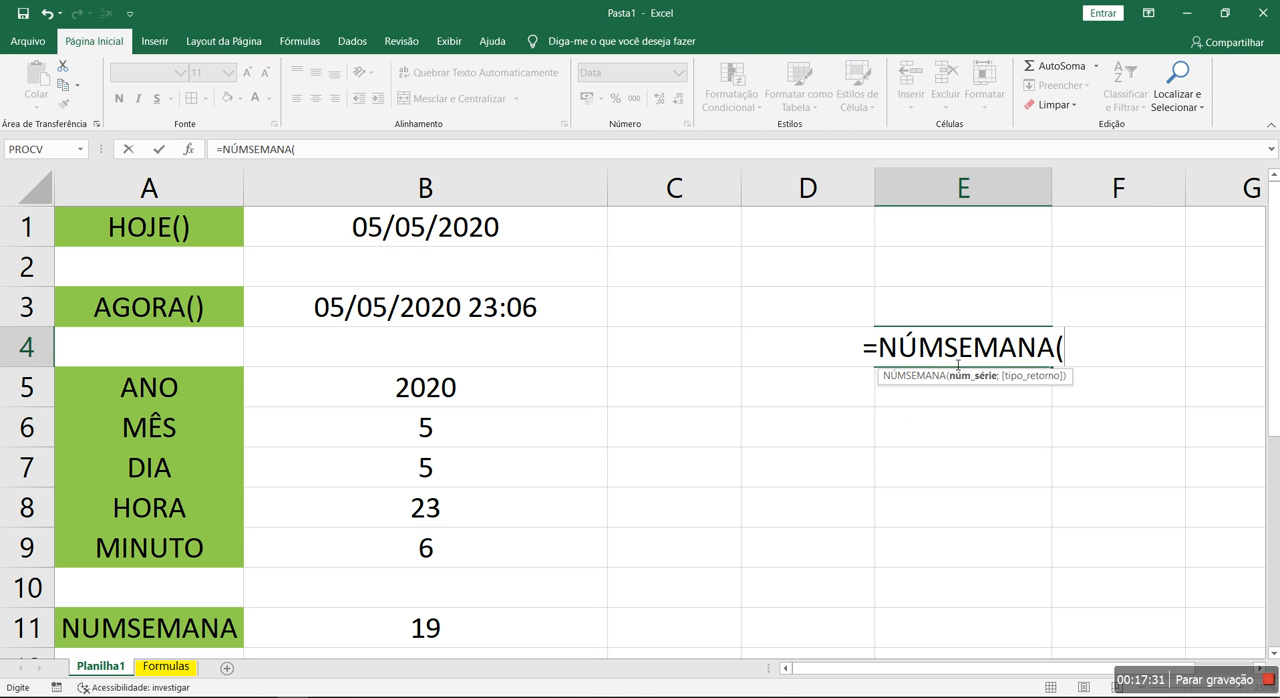
pyautogui.press('Left')
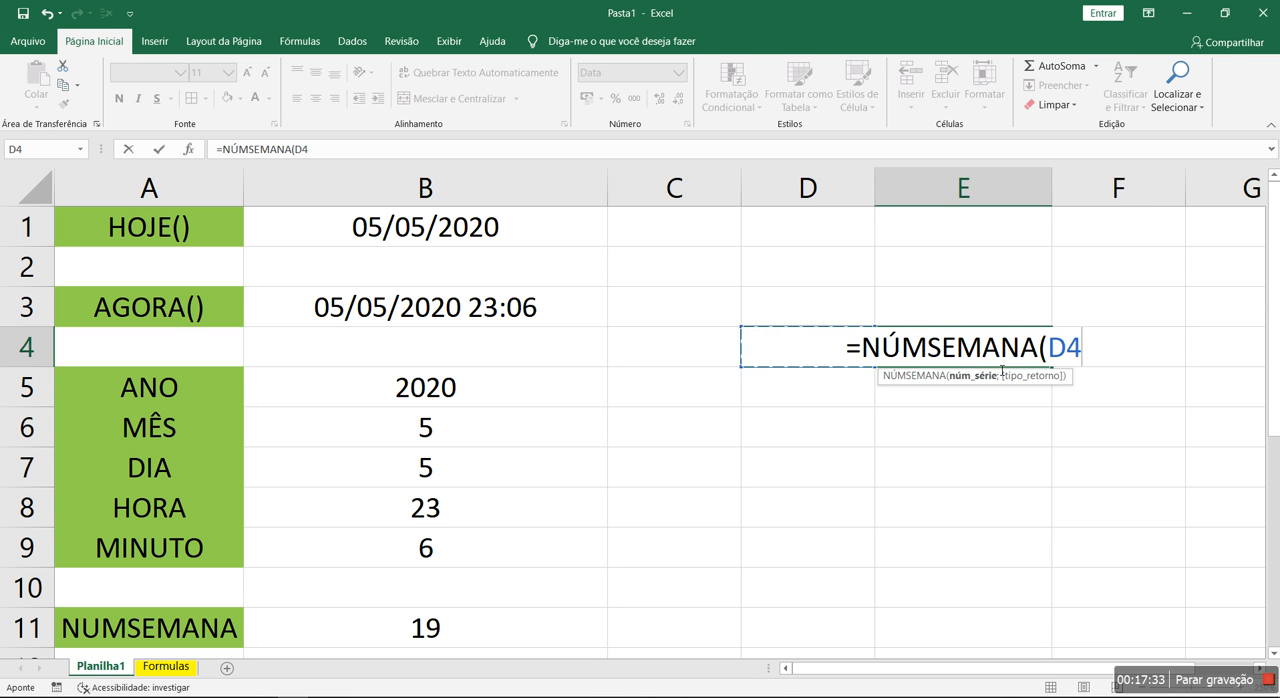
pyautogui.press('Return')
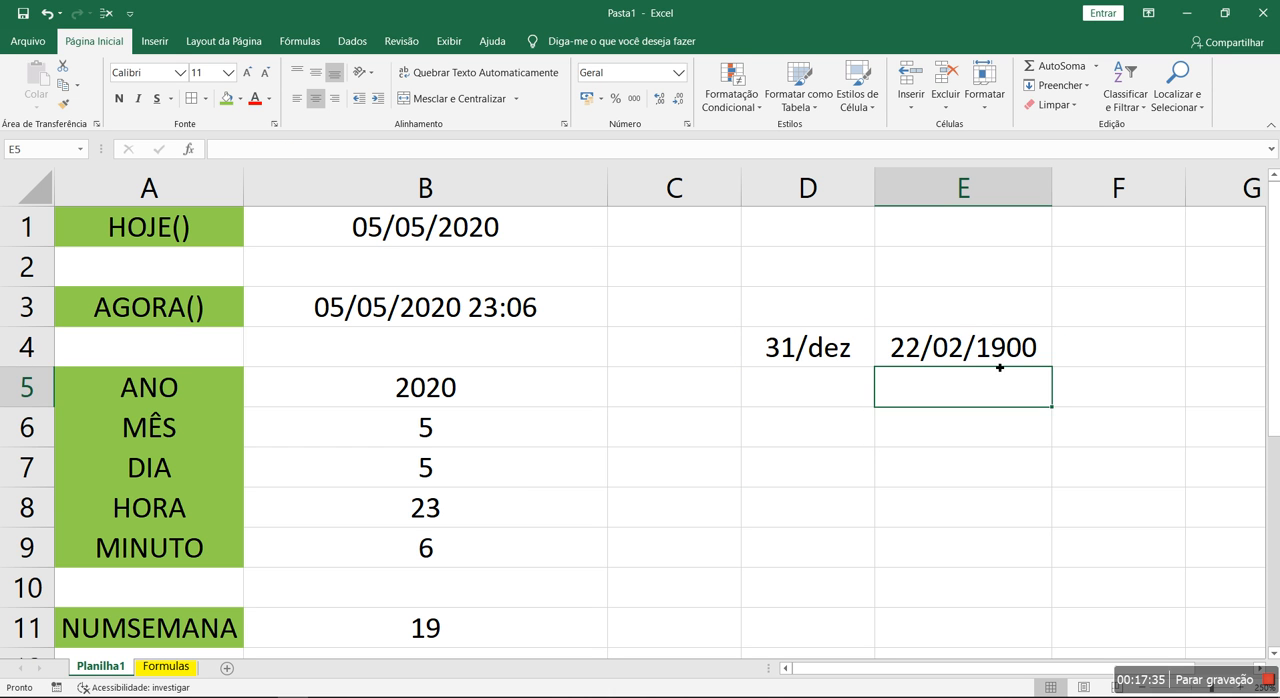
# - Format cell E4 as Número with no decimal places
pyautogui.click(992, 354)
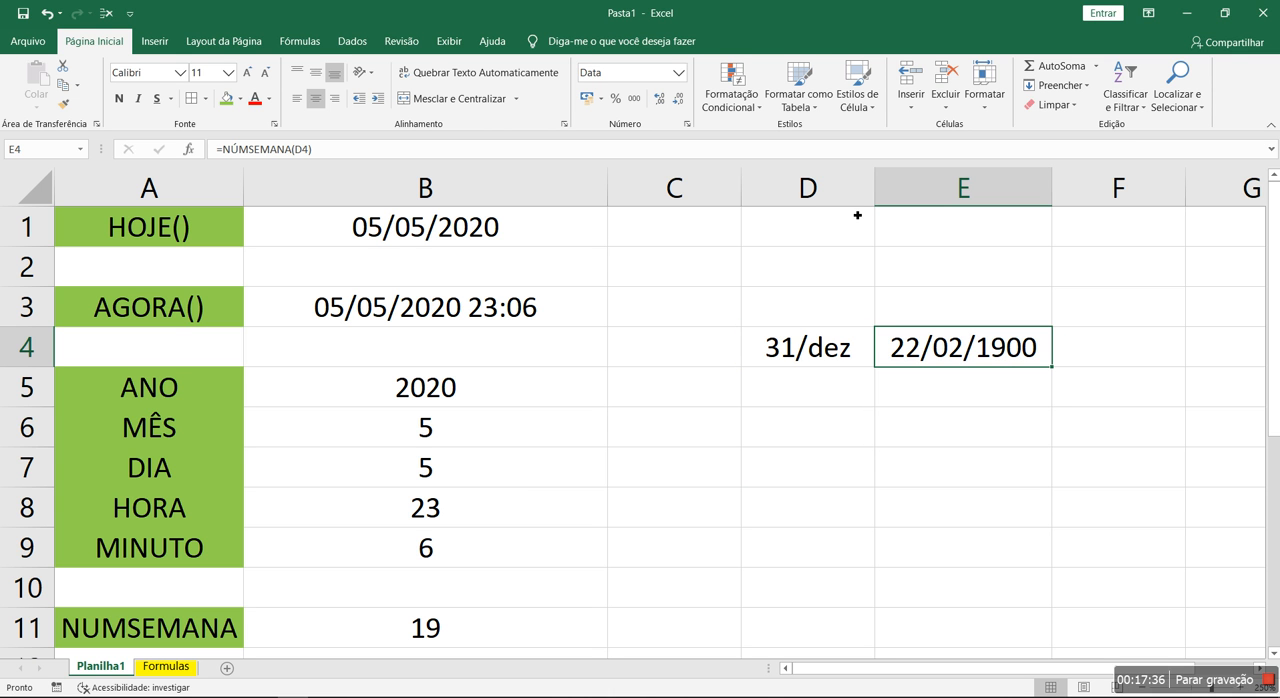
pyautogui.click(678, 72)
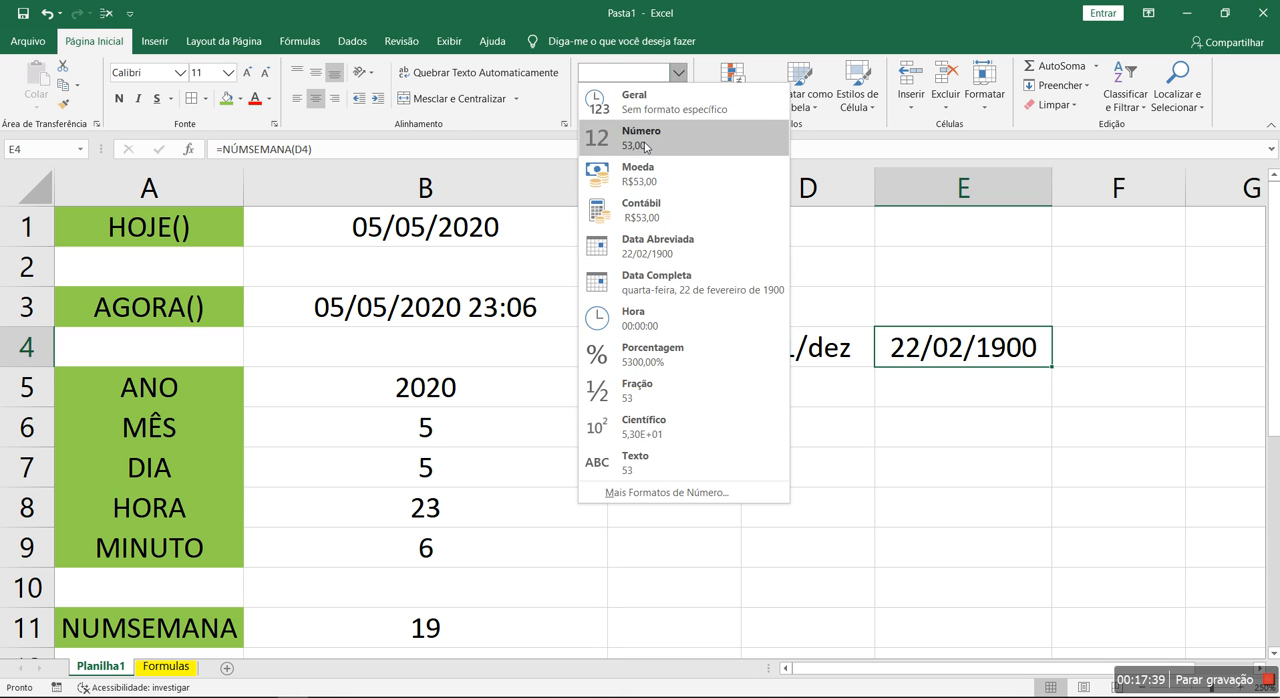
pyautogui.click(648, 136)
pyautogui.click(678, 98)
pyautogui.click(678, 98)
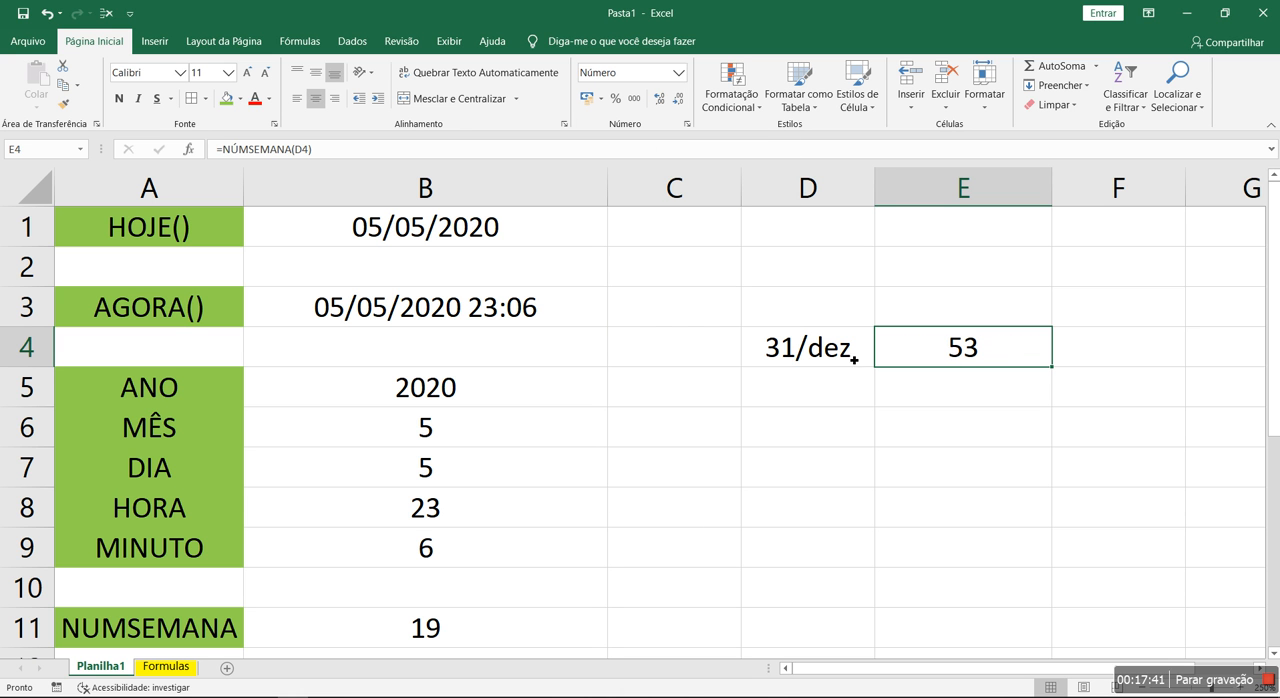
# - Change the date in D4 to 31/12/2019 and check its week number in E4
pyautogui.click(818, 345)
pyautogui.click(916, 347)
pyautogui.click(815, 350)
pyautogui.write('31/')
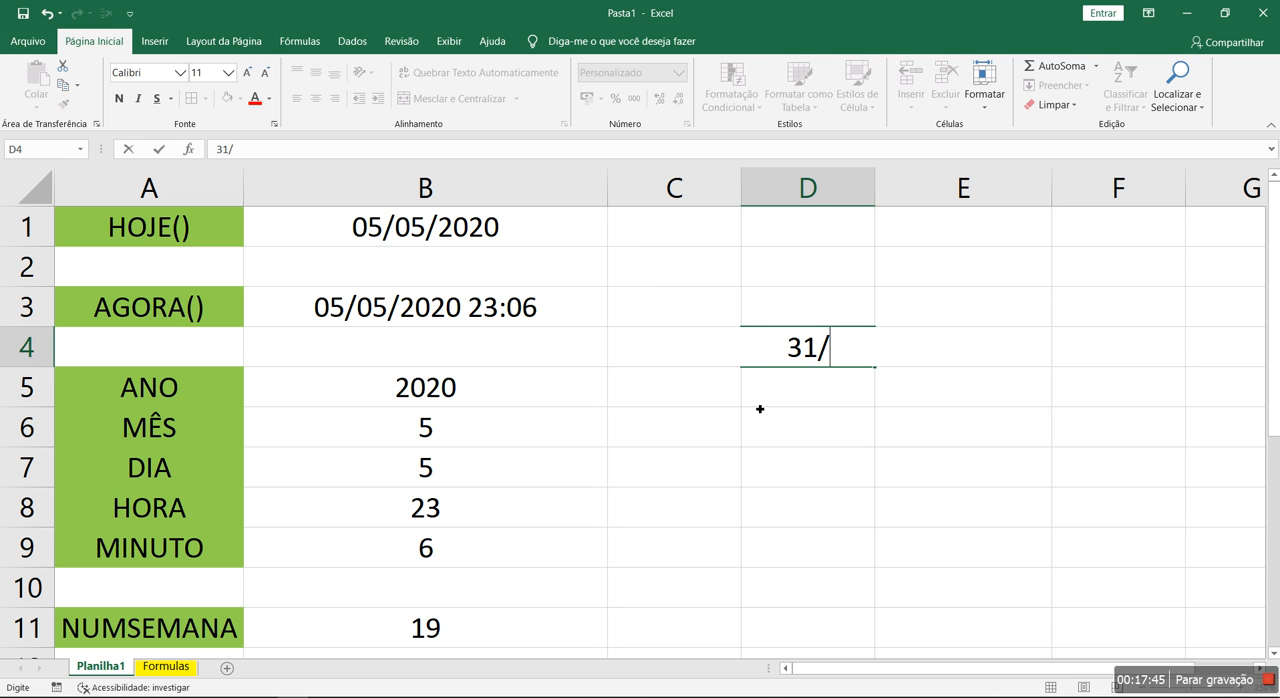
pyautogui.write('12/2019')
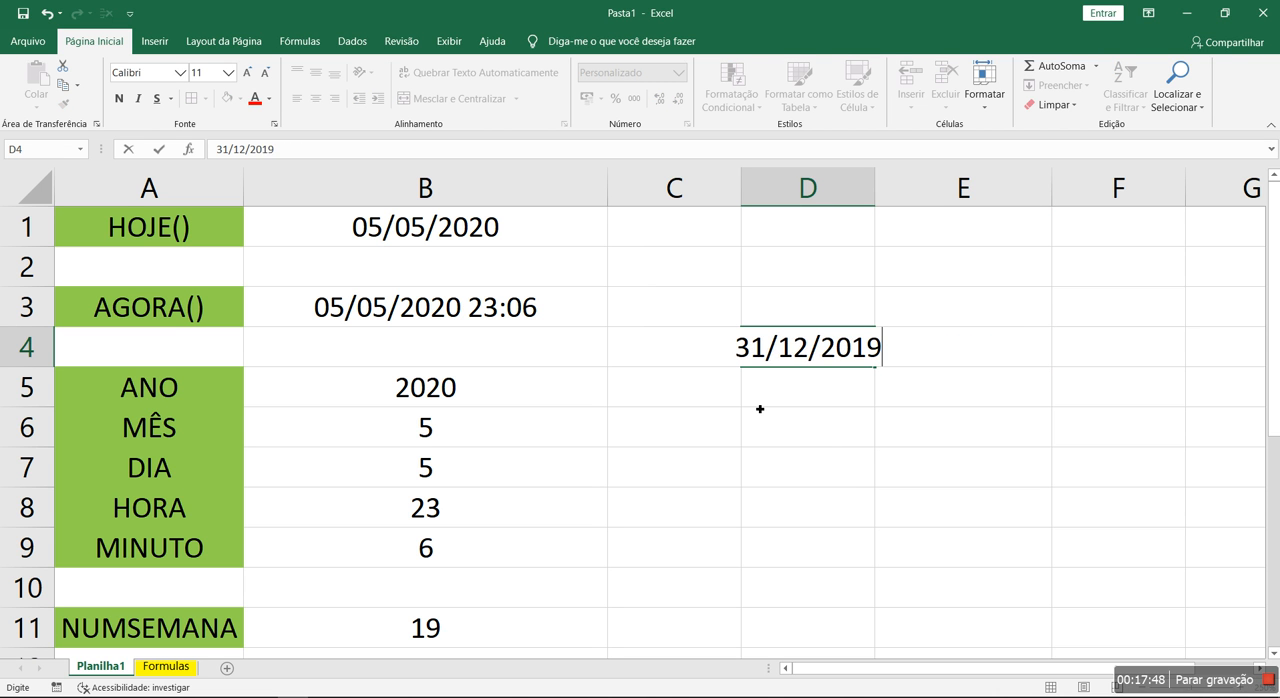
pyautogui.press('Return')
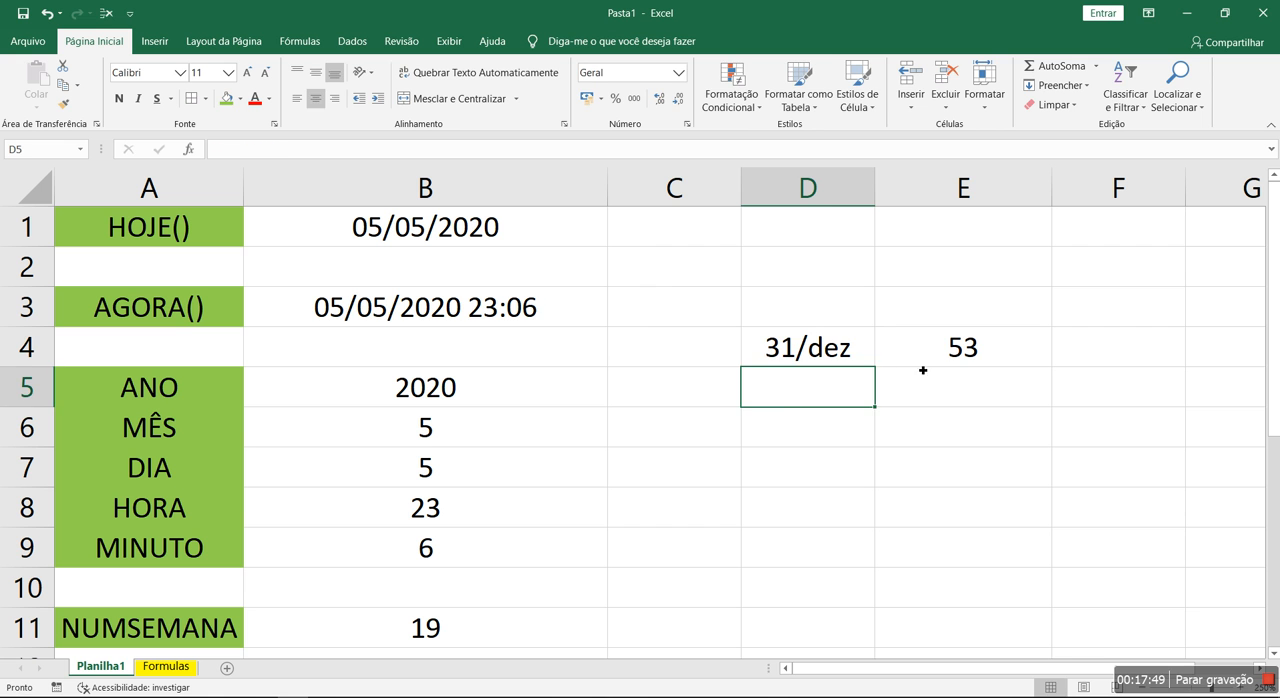
pyautogui.click(849, 362)
pyautogui.doubleClick(811, 355)
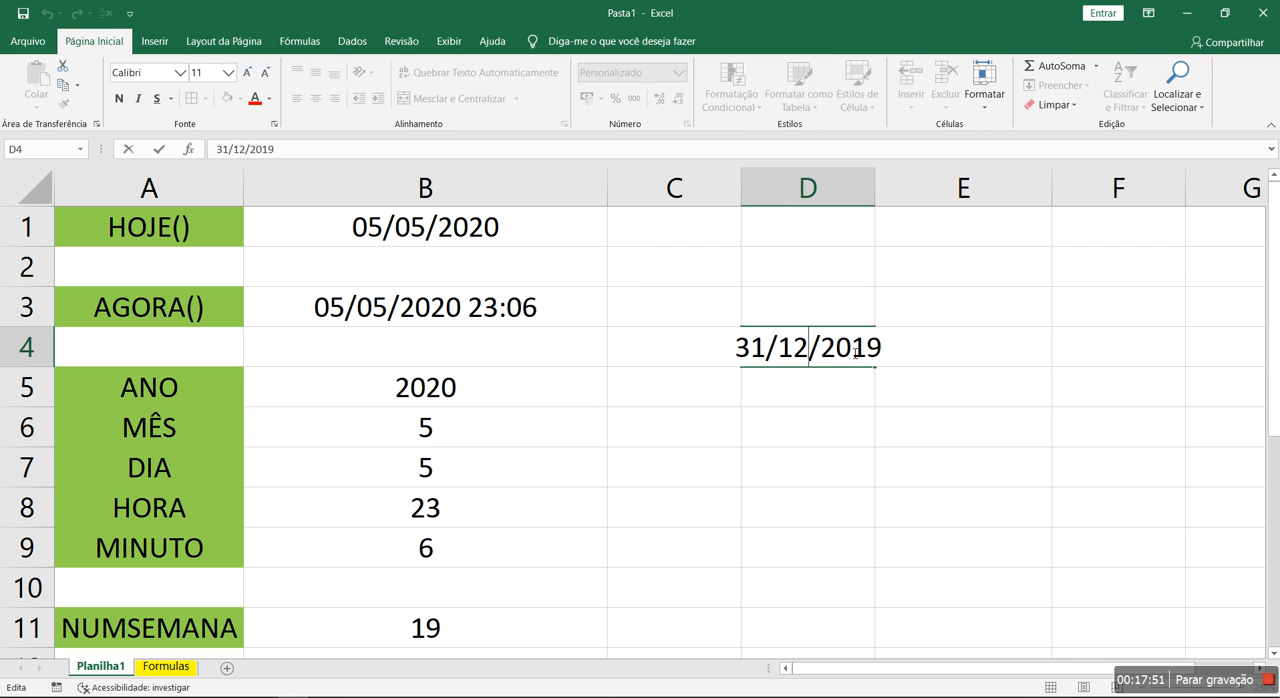
pyautogui.press('Return')
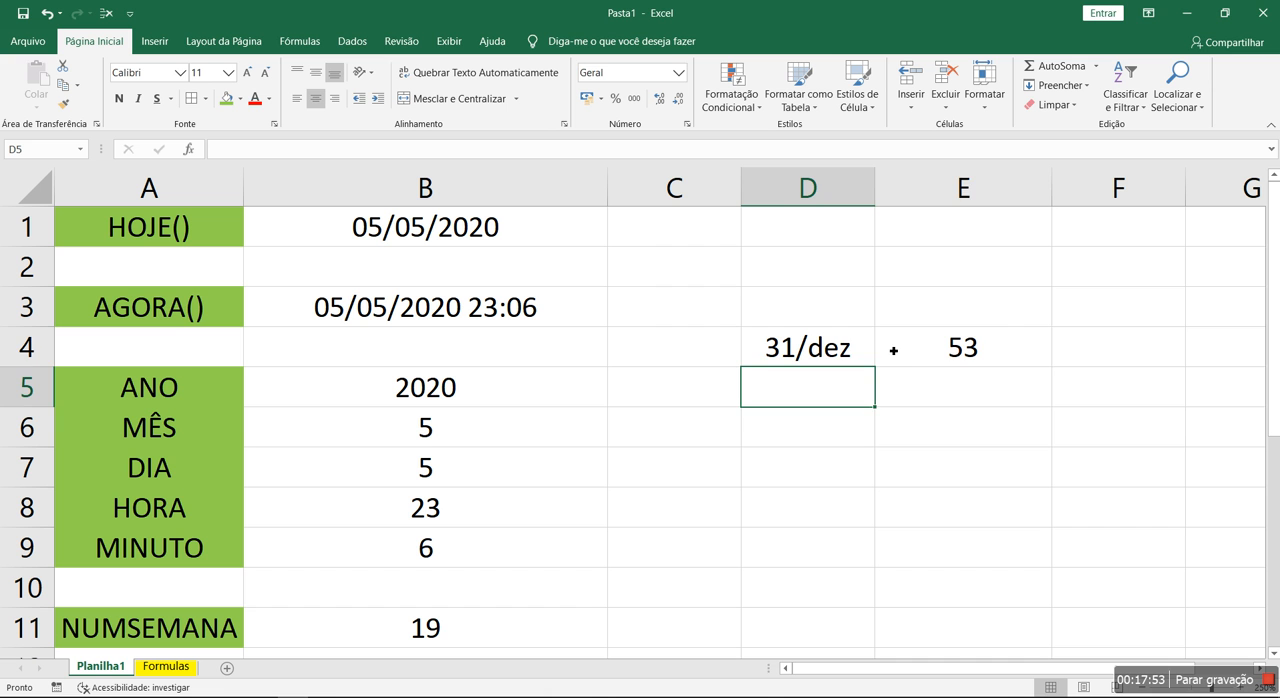
pyautogui.click(931, 334)
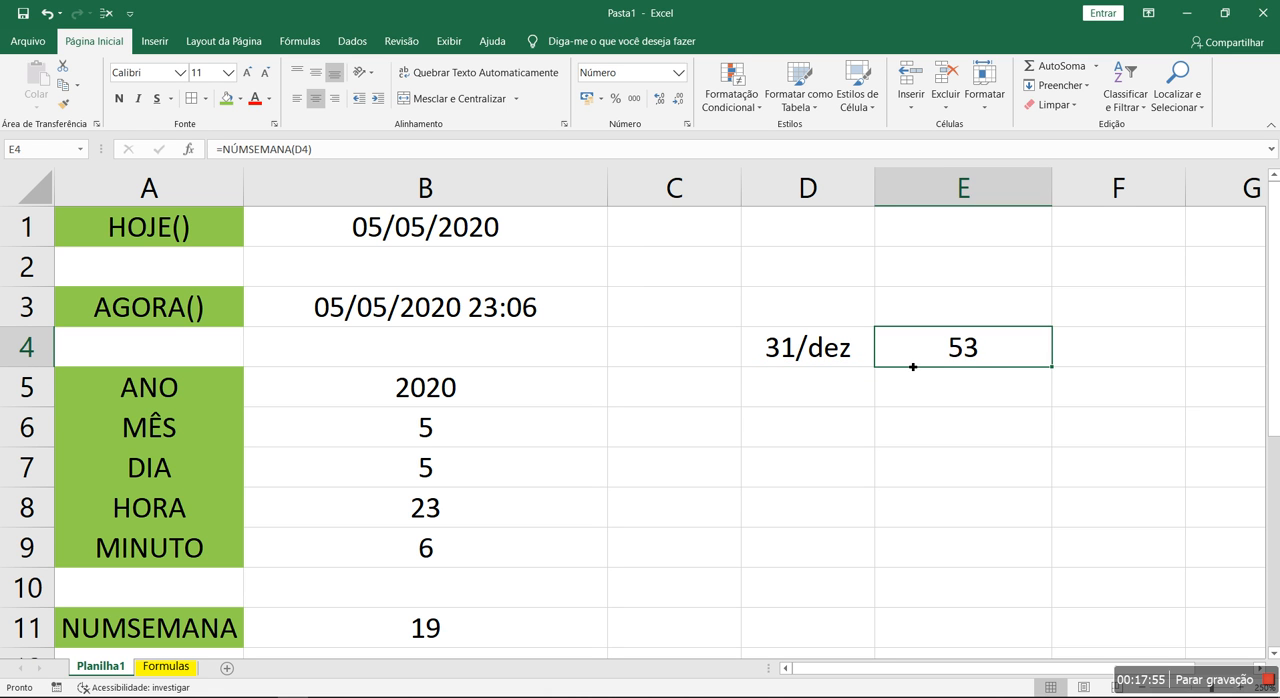
# - Replace the date in D4 with 15/07/2000 to test another week number
pyautogui.click(853, 342)
pyautogui.write('15/07/')
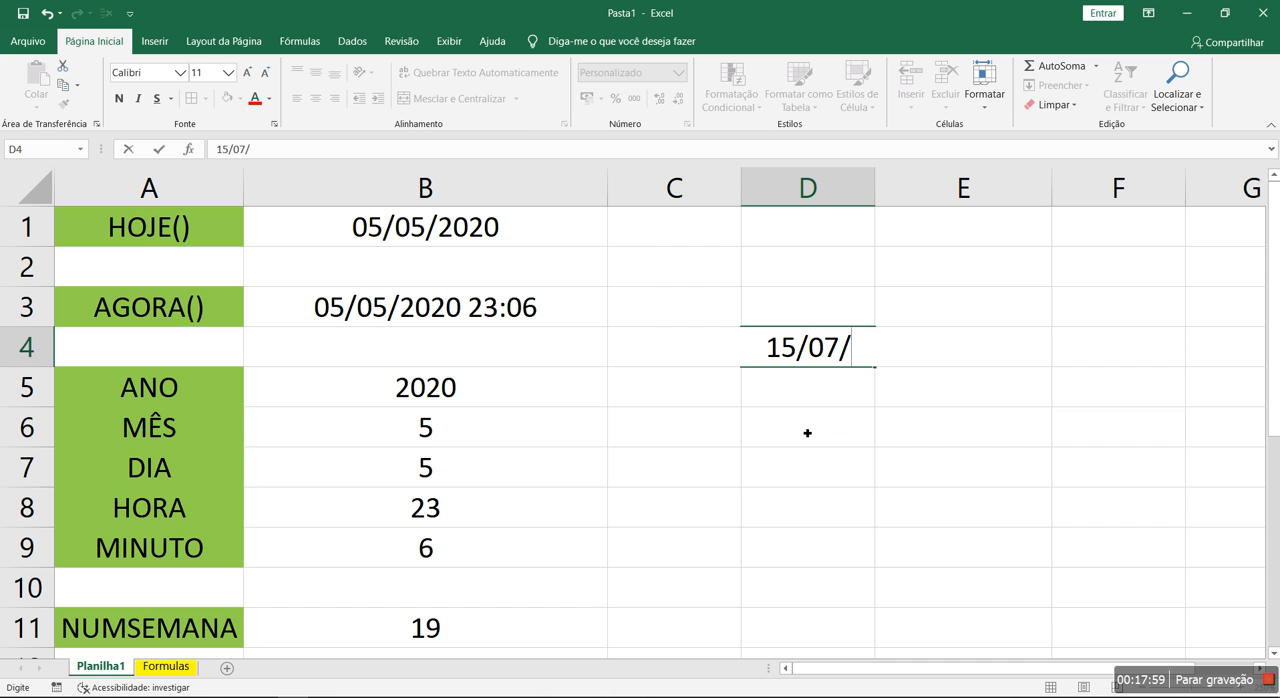
pyautogui.write('202')
pyautogui.press('BackSpace')
pyautogui.write('00')
pyautogui.press('Return')
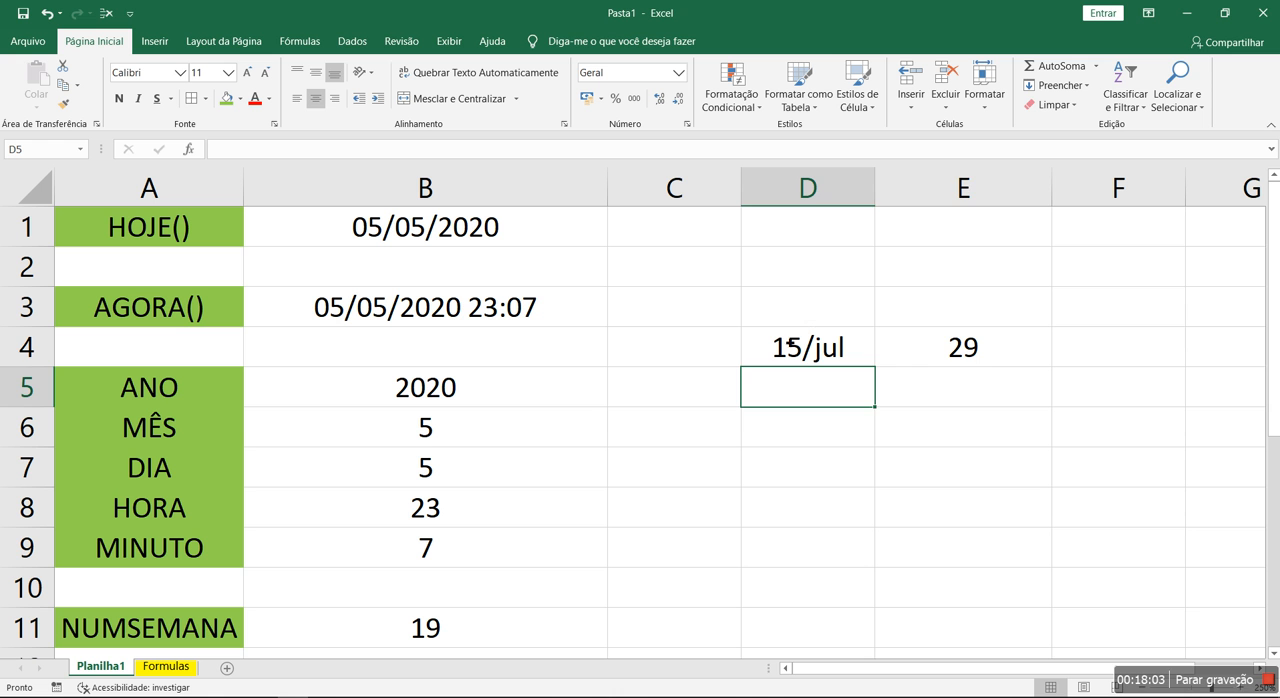
# - Clear the example date and its week-number formula from D4:E4
pyautogui.click(966, 352)
pyautogui.moveTo(857, 349); pyautogui.dragTo(940, 372)
pyautogui.press('Delete')
# - On the Formulas sheet, fill the ROMANO and RAIZ cells A13:A14 with the same green as the covered functions
pyautogui.click(162, 668)
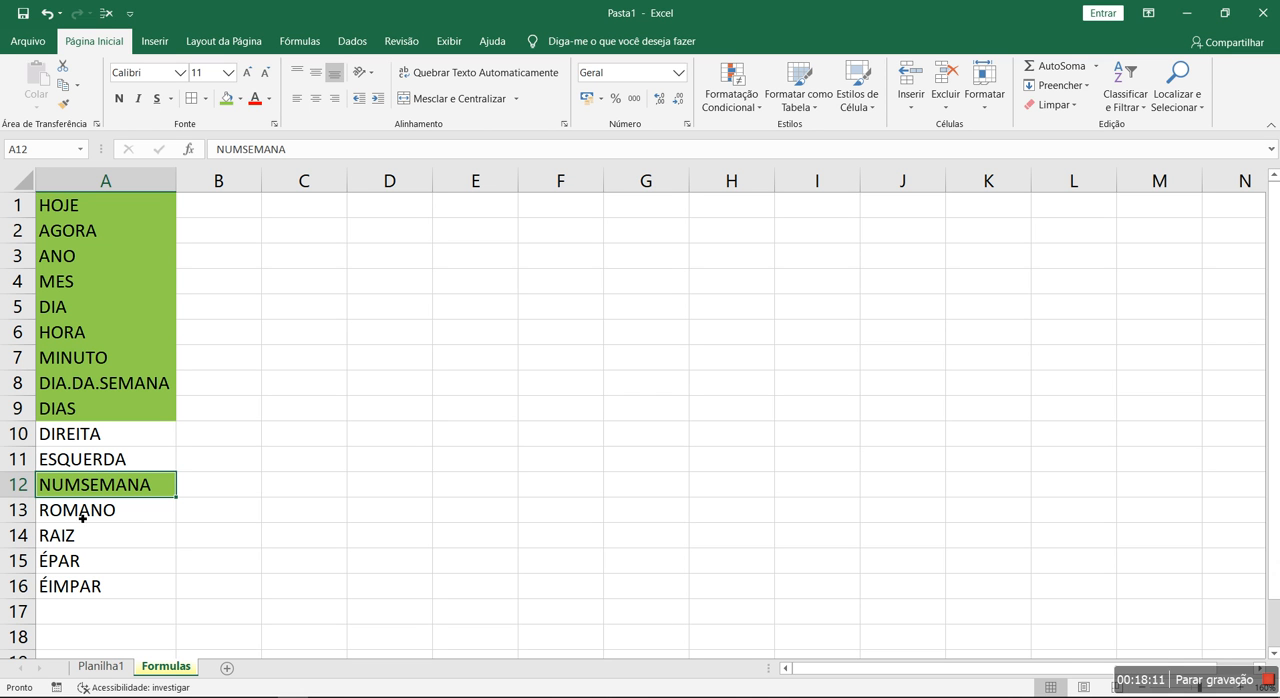
pyautogui.moveTo(128, 516); pyautogui.dragTo(134, 534)
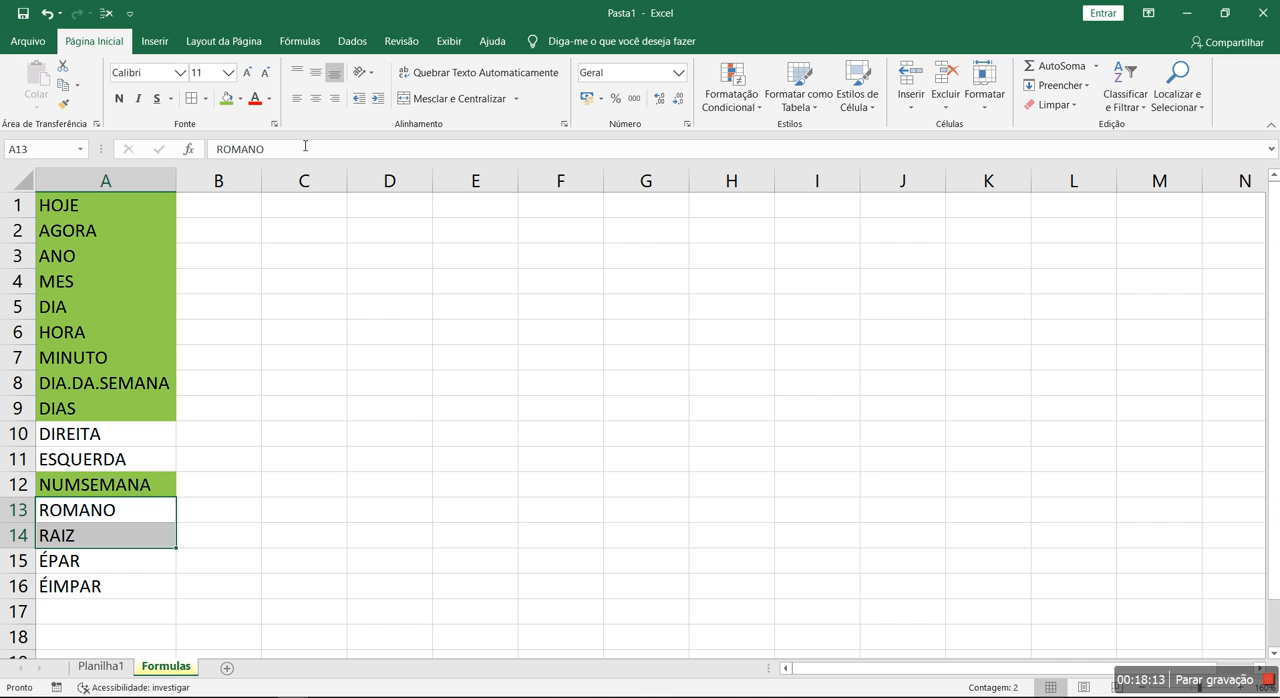
pyautogui.click(226, 98)
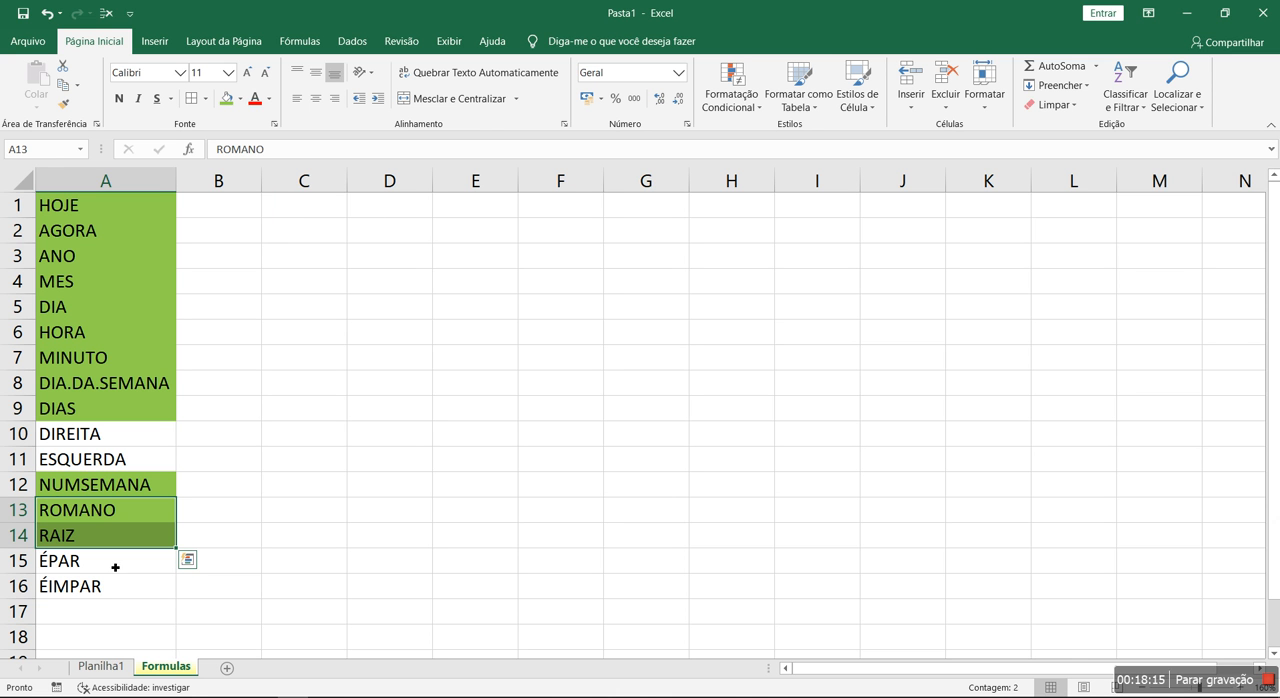
# - On Planilha1, enter the sample numbers 9 in D3 and 33 in D4
pyautogui.click(101, 666)
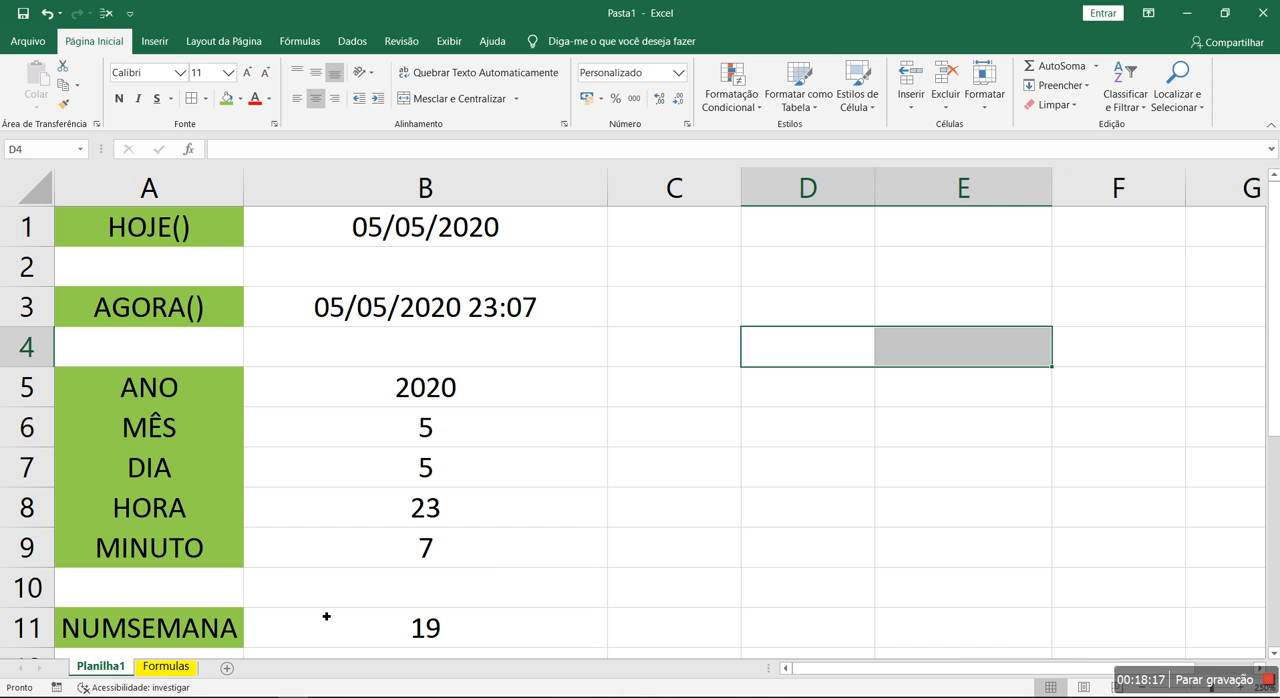
pyautogui.click(804, 300)
pyautogui.write('9')
pyautogui.press('Return')
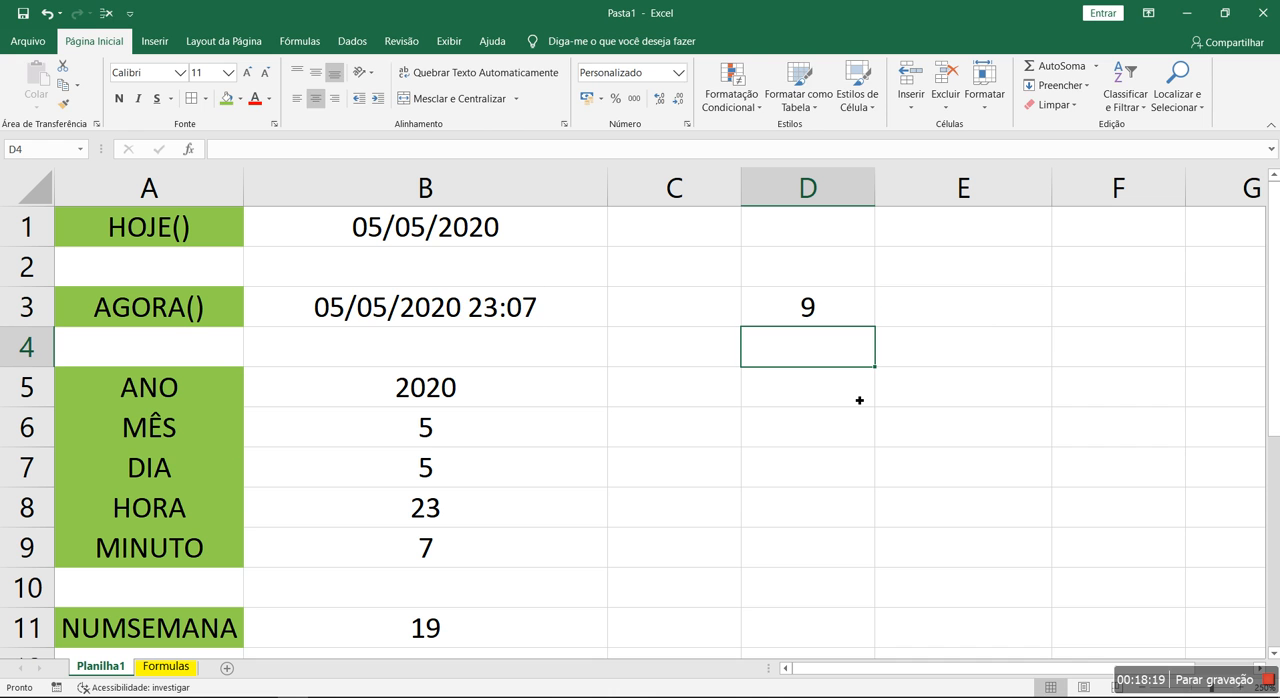
pyautogui.write('33')
pyautogui.press('Return')
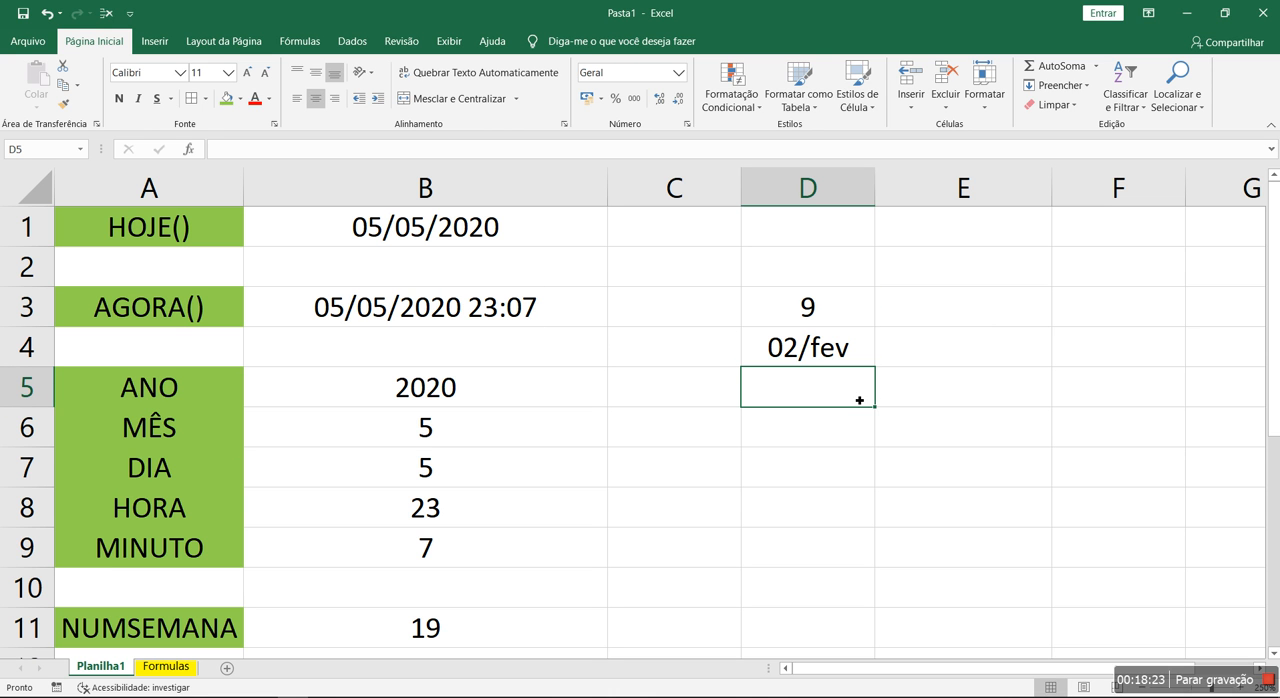
# - Copy the number format of D3 onto cells D4:D7 so they no longer use the date format
pyautogui.click(806, 305)
pyautogui.click(63, 103)
pyautogui.moveTo(788, 350); pyautogui.dragTo(815, 464)
pyautogui.click(804, 311)
# - Enter 81 in D5 as the third sample number of the first group
pyautogui.click(808, 379)
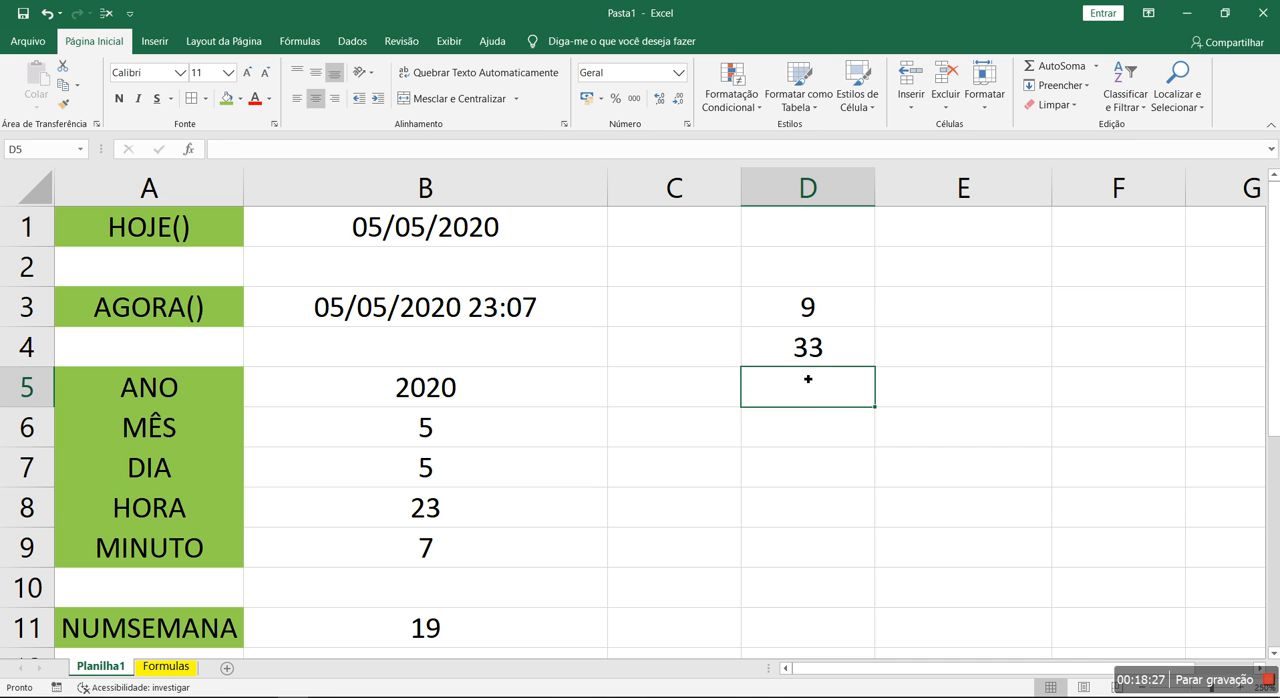
pyautogui.write('81')
pyautogui.press('Return')
# - Enter a second group of sample numbers, 1, 2 and 5, in D7:D9
pyautogui.click(835, 467)
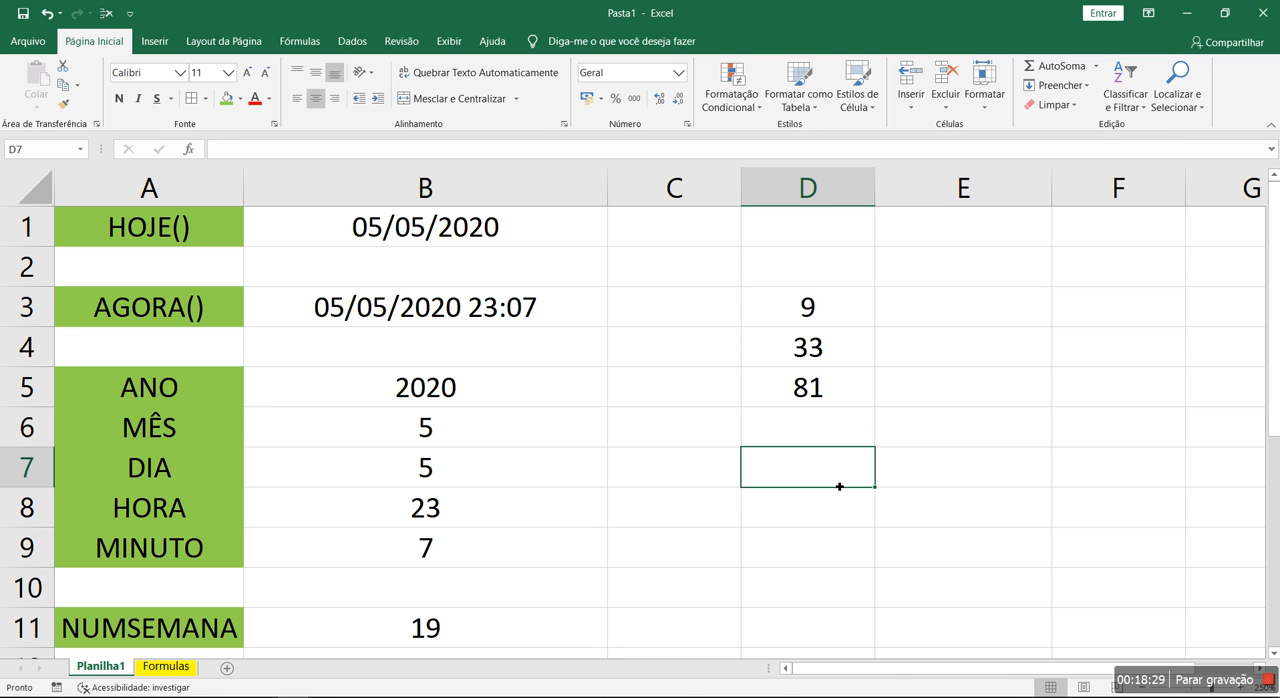
pyautogui.moveTo(828, 315); pyautogui.dragTo(820, 392)
pyautogui.click(826, 460)
pyautogui.write('1')
pyautogui.press('Return')
pyautogui.write('2')
pyautogui.press('Return')
pyautogui.write('5')
# - Enter 50 in D10 and calculate the square root of D3 in E3 with RAIZ
pyautogui.press('Return')
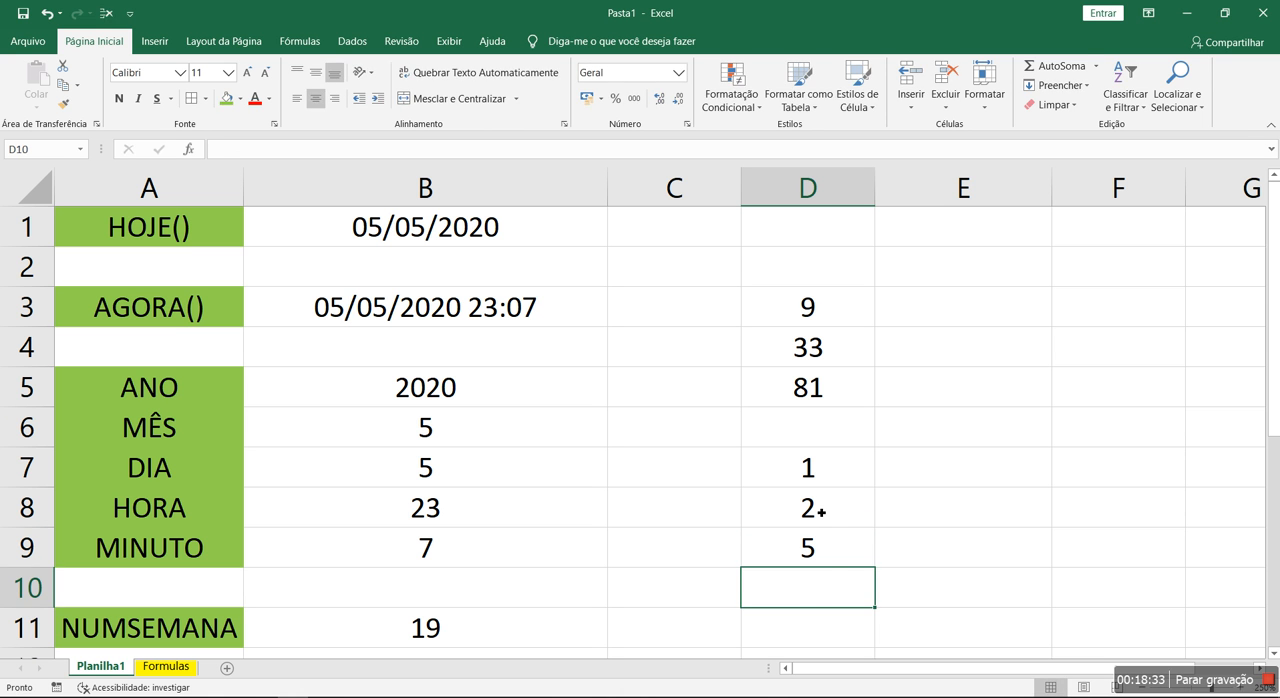
pyautogui.write('50')
pyautogui.press('Return')
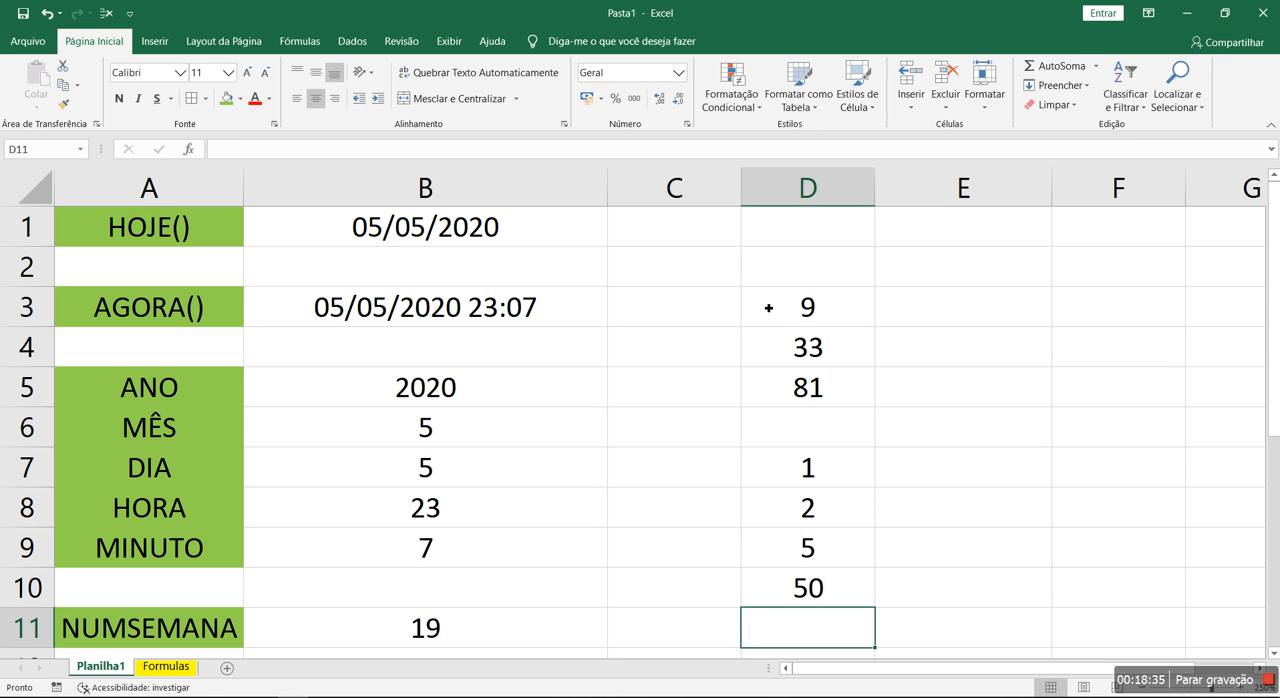
pyautogui.click(890, 309)
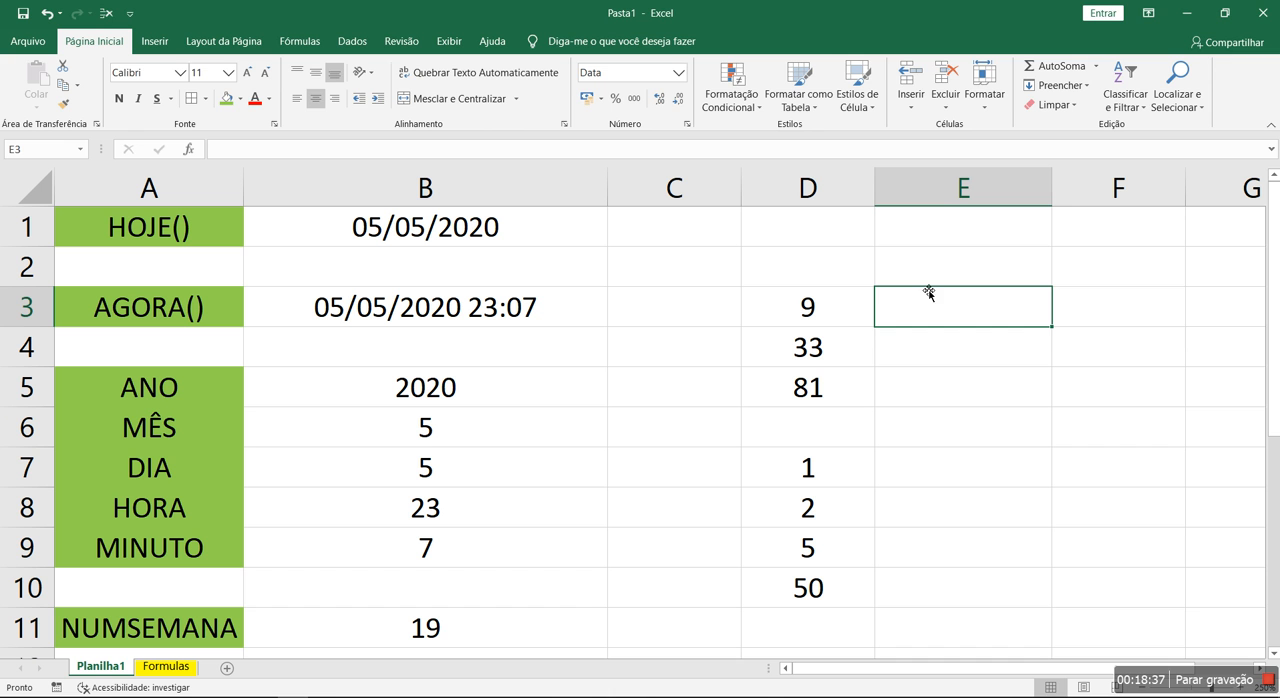
pyautogui.write('=raiz')
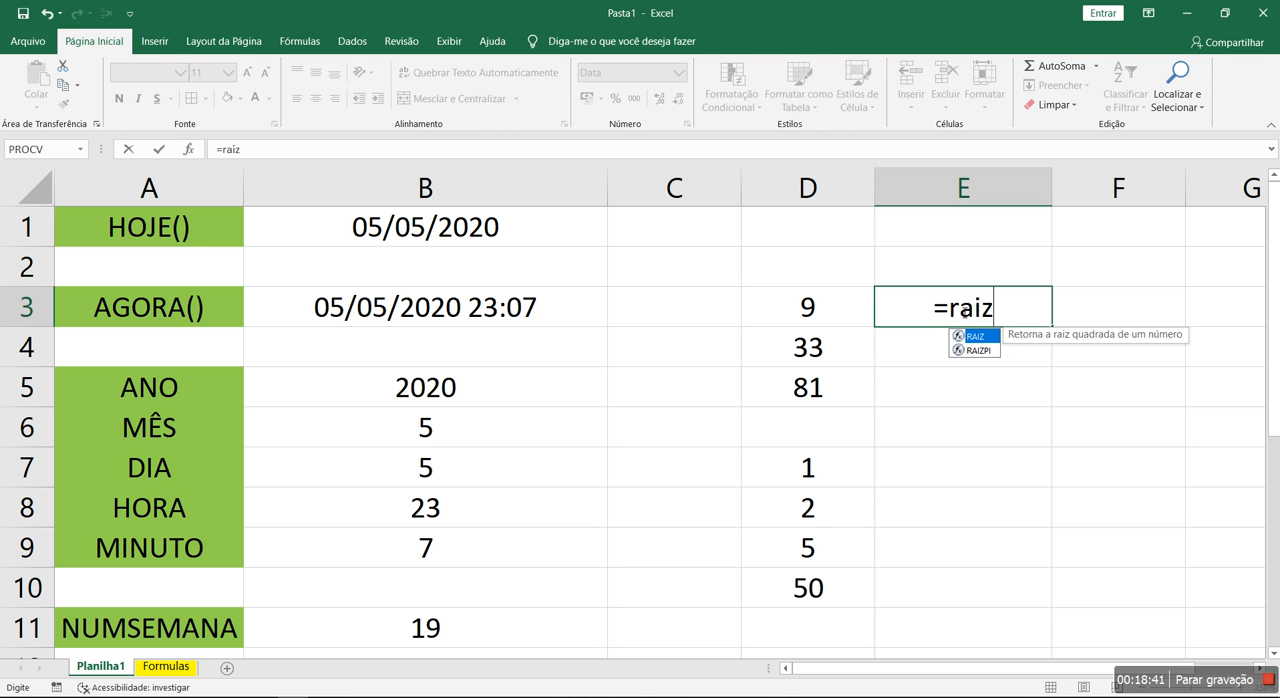
pyautogui.write('(')
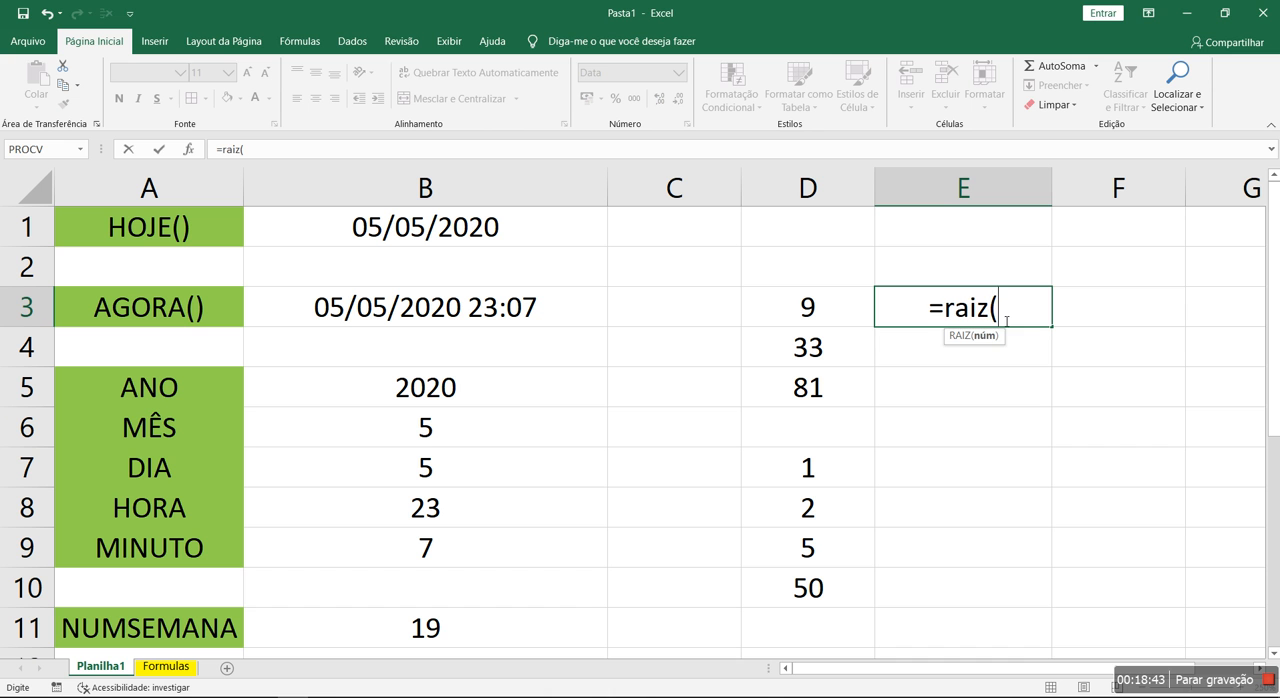
pyautogui.click(820, 311)
pyautogui.write(')')
pyautogui.press('Return')
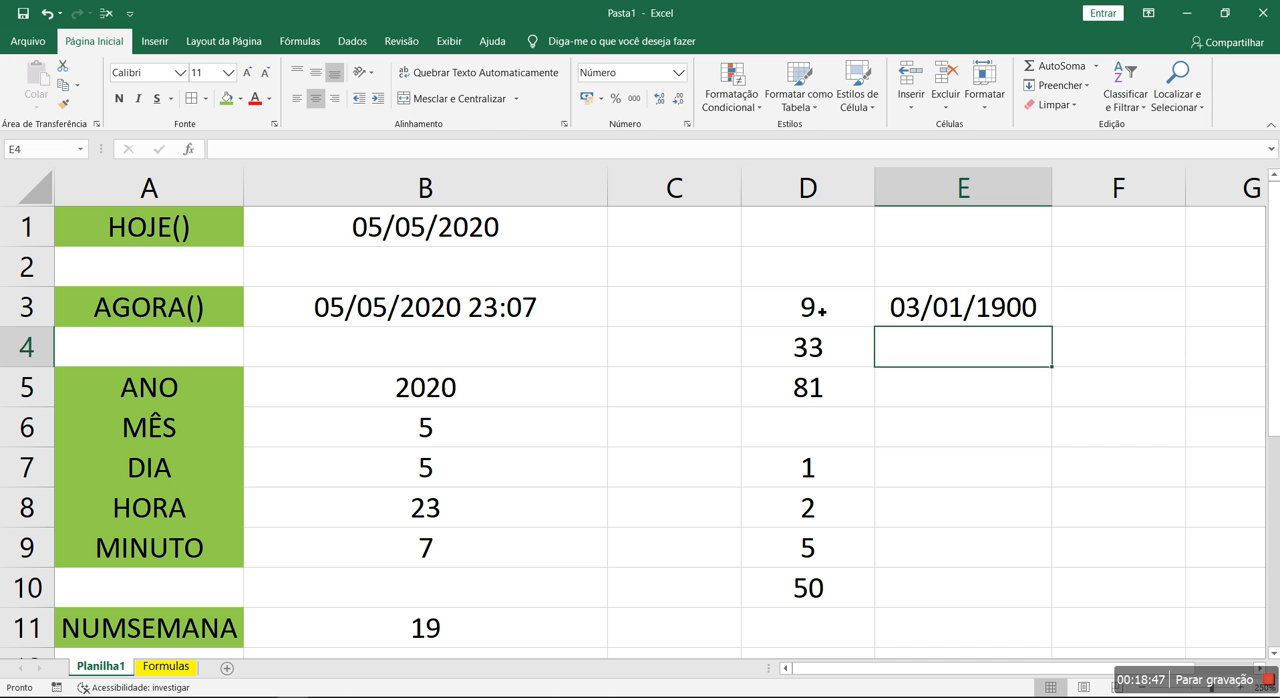
# - Copy the number format of D3 onto the cells in column E from E3 downward
pyautogui.click(837, 311)
pyautogui.click(63, 103)
pyautogui.moveTo(982, 319)
pyautogui.mouseDown()
pyautogui.moveTo(985, 550)
pyautogui.moveTo(1003, 611)
pyautogui.mouseUp()
pyautogui.click(1072, 395)
pyautogui.click(979, 316)
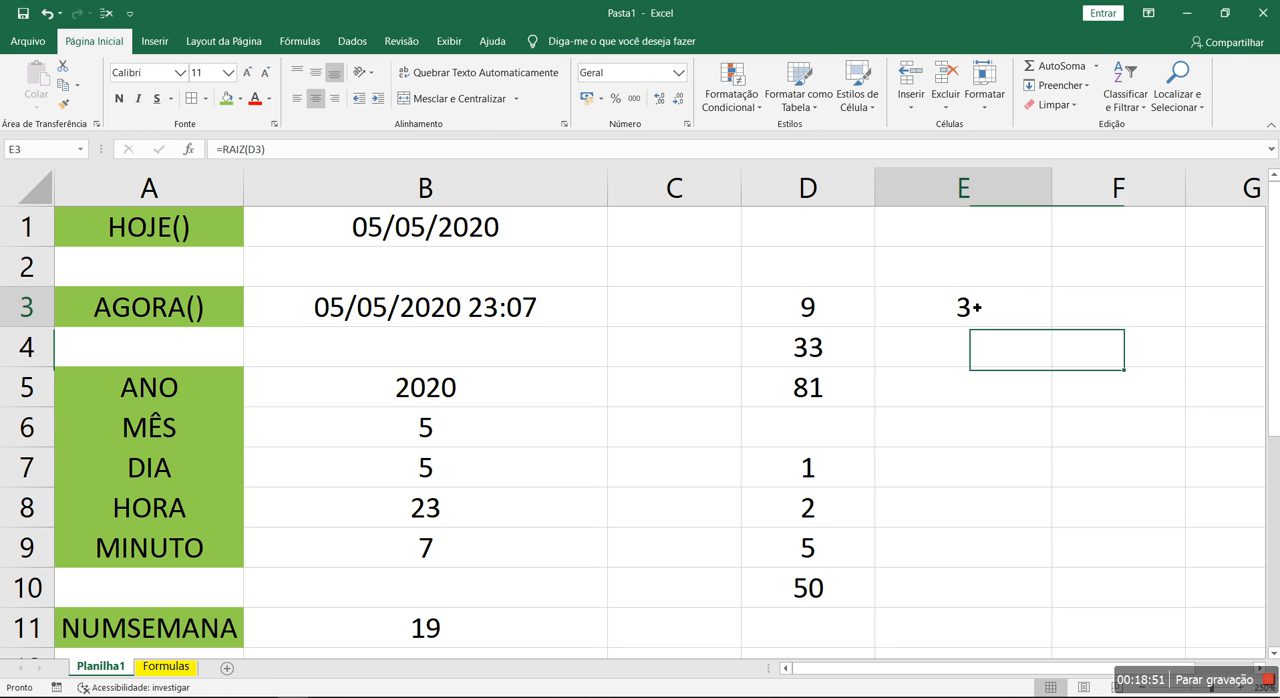
# - Calculate the square roots of D4 and D5 in E4 and E5 with RAIZ
pyautogui.click(1001, 348)
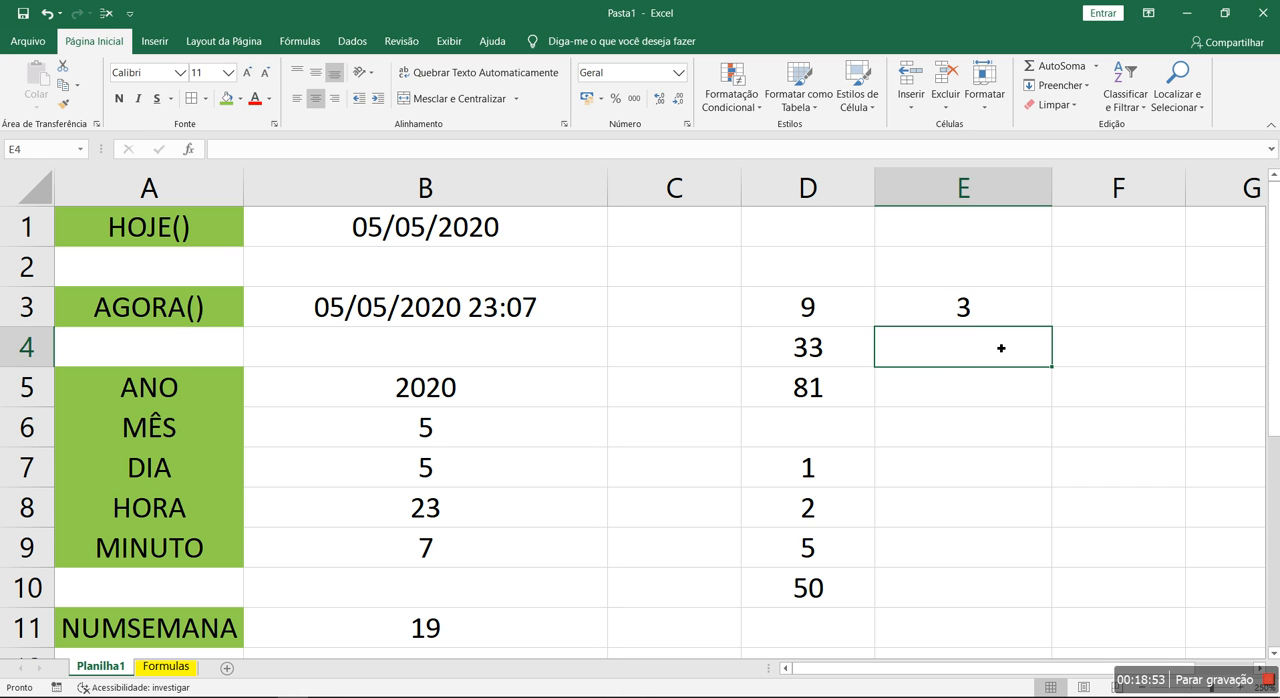
pyautogui.write('=raiz(')
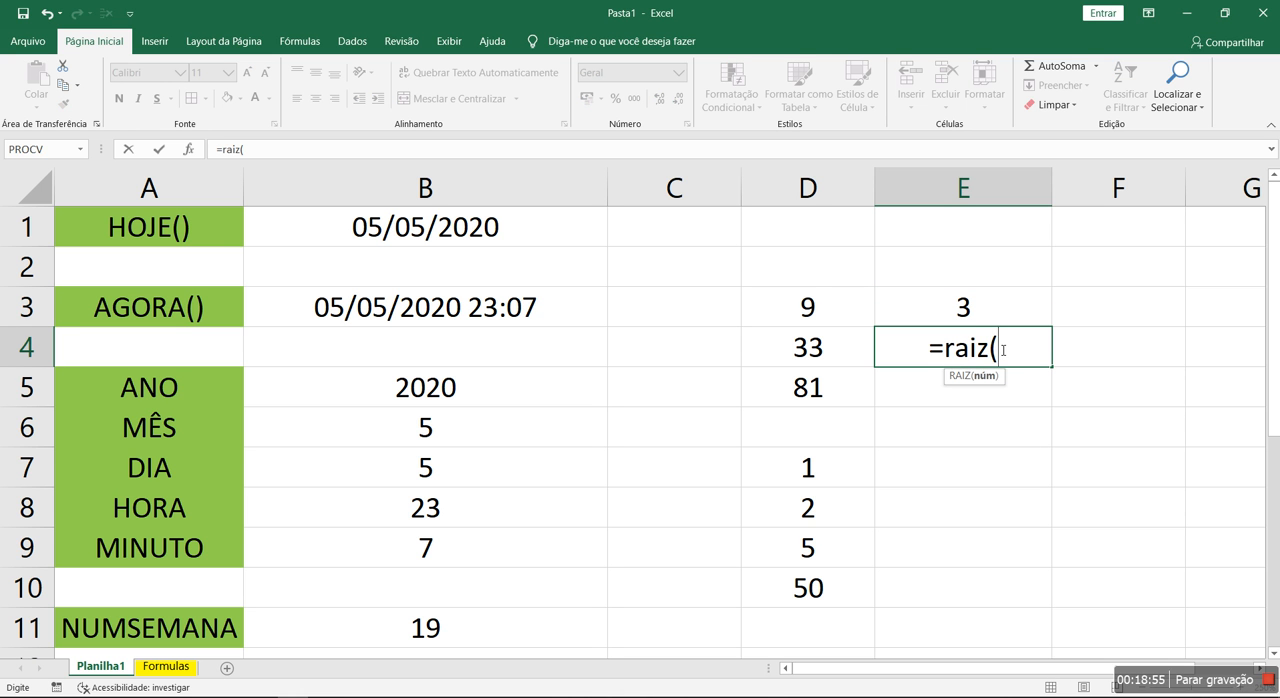
pyautogui.click(831, 358)
pyautogui.write(')')
pyautogui.press('Return')
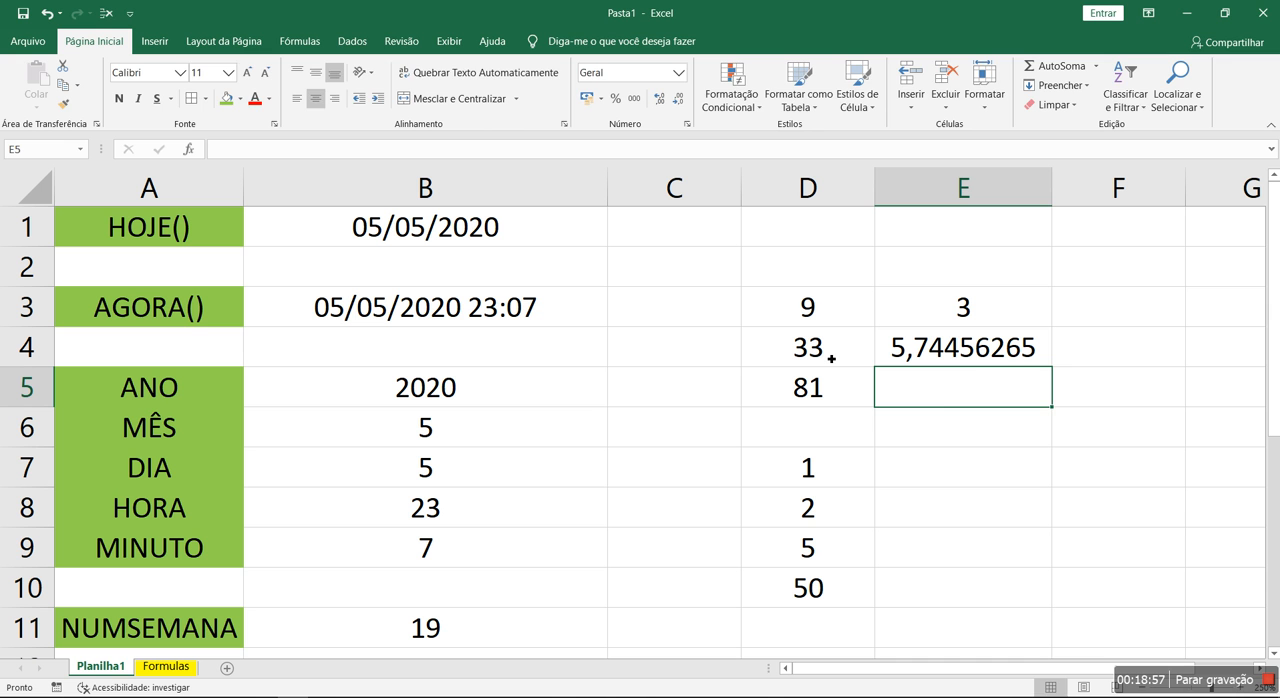
pyautogui.write('=raiz(')
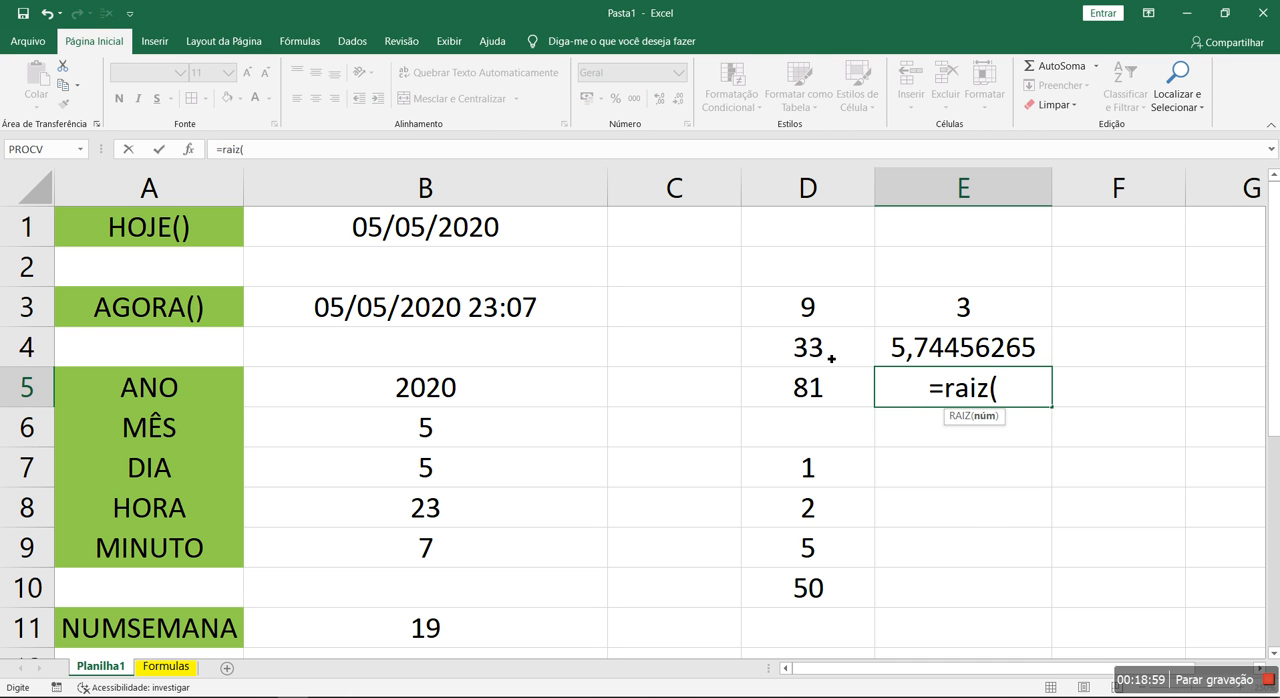
pyautogui.click(820, 386)
pyautogui.write(')')
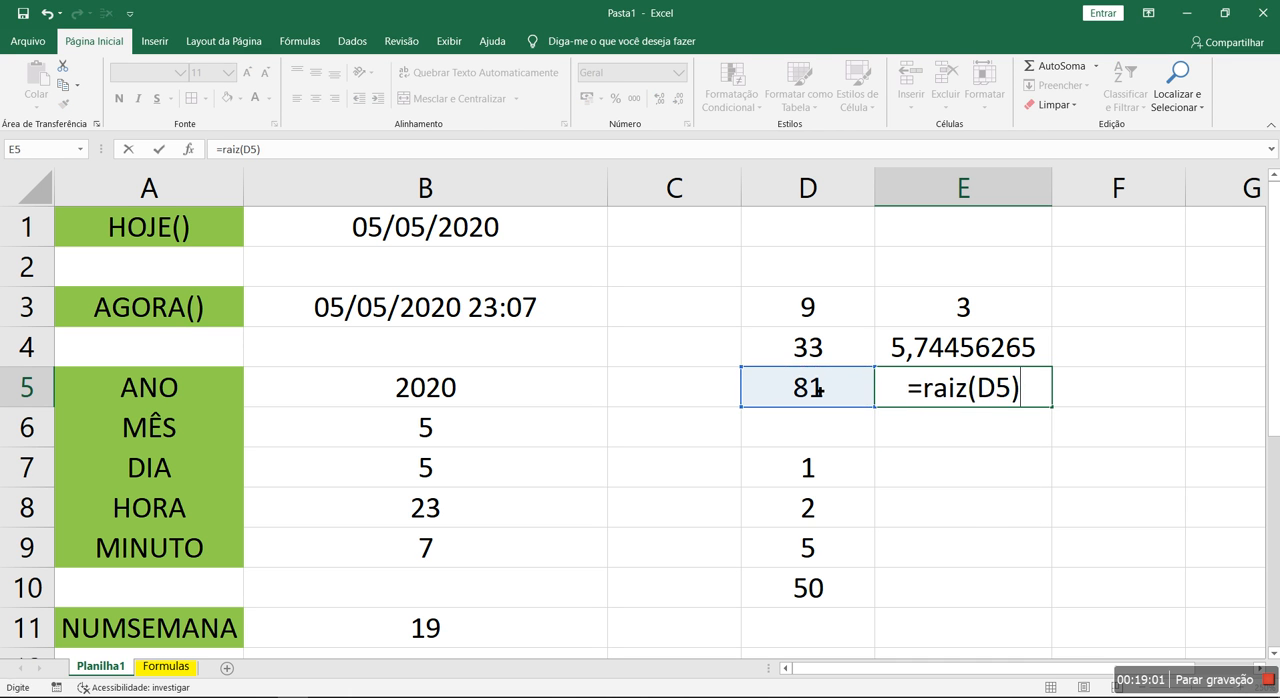
pyautogui.press('Return')
# - Reduce the square root in E4 to three decimal places
pyautogui.click(940, 345)
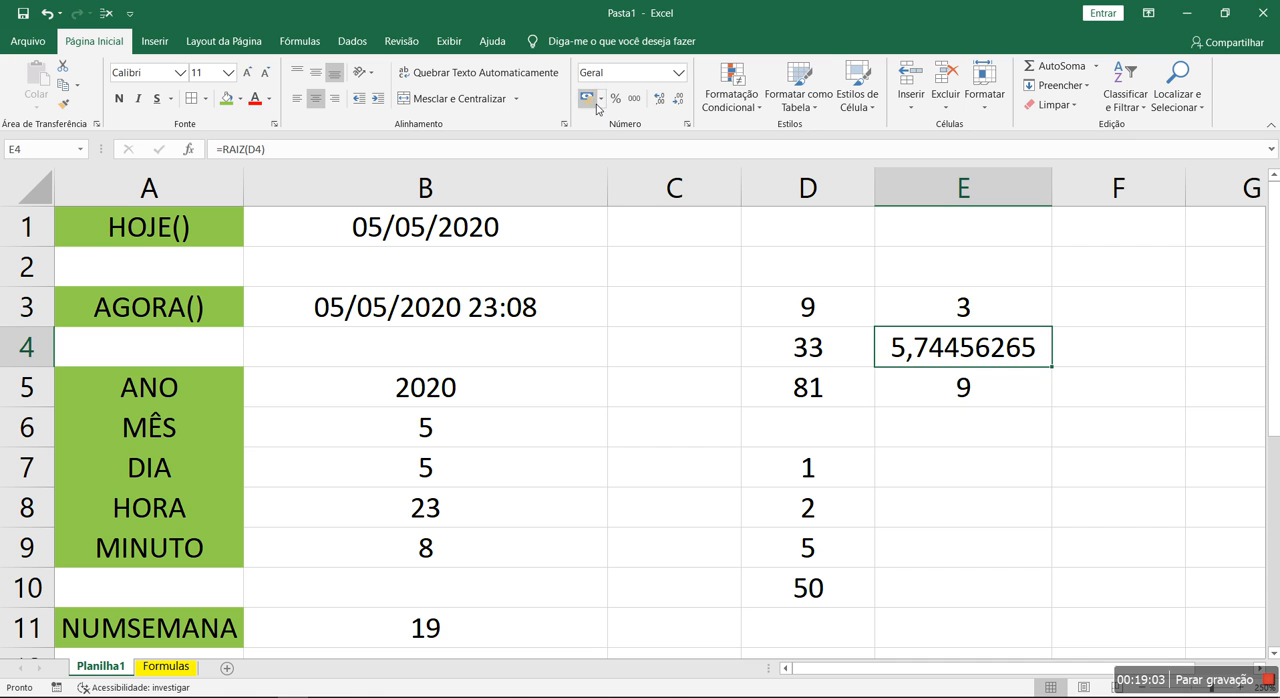
pyautogui.click(678, 99)
pyautogui.click(678, 99)
pyautogui.click(678, 99)
pyautogui.click(678, 99)
pyautogui.click(678, 99)
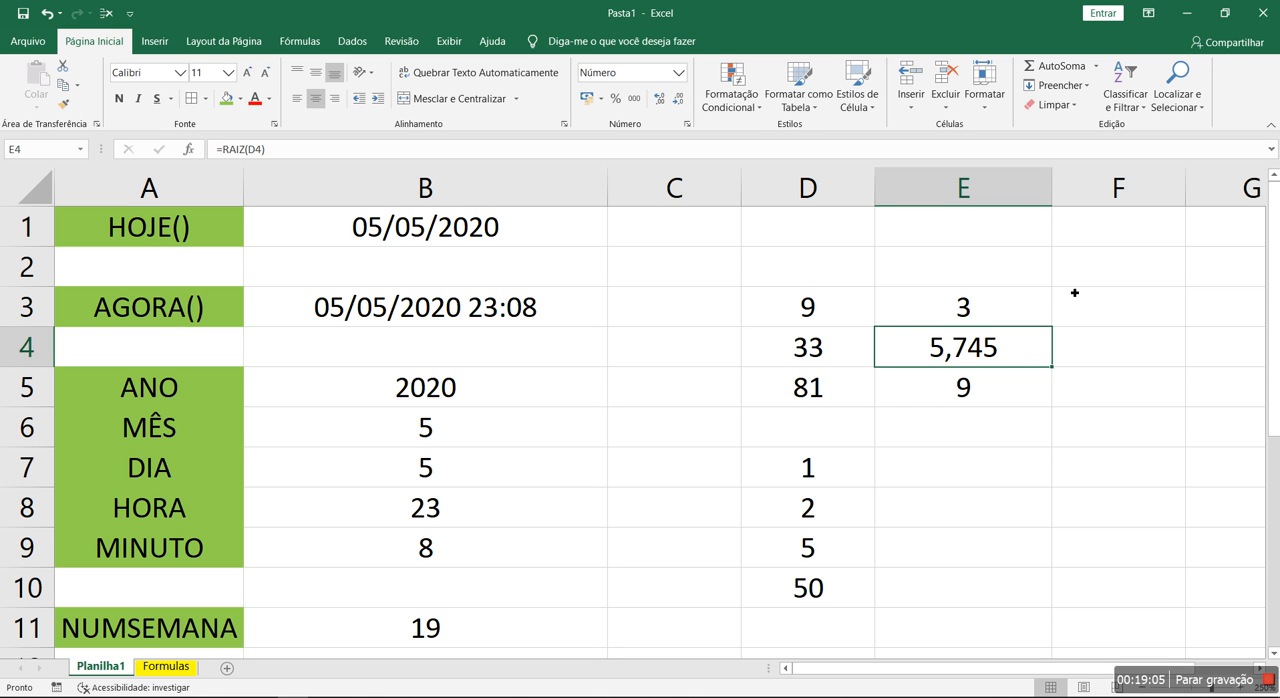
# - Try RAIZ with the number 9 entered directly in the formula in E2, and clear that cell again
pyautogui.click(812, 312)
pyautogui.click(942, 279)
pyautogui.write('=raiz(9)')
pyautogui.press('Return')
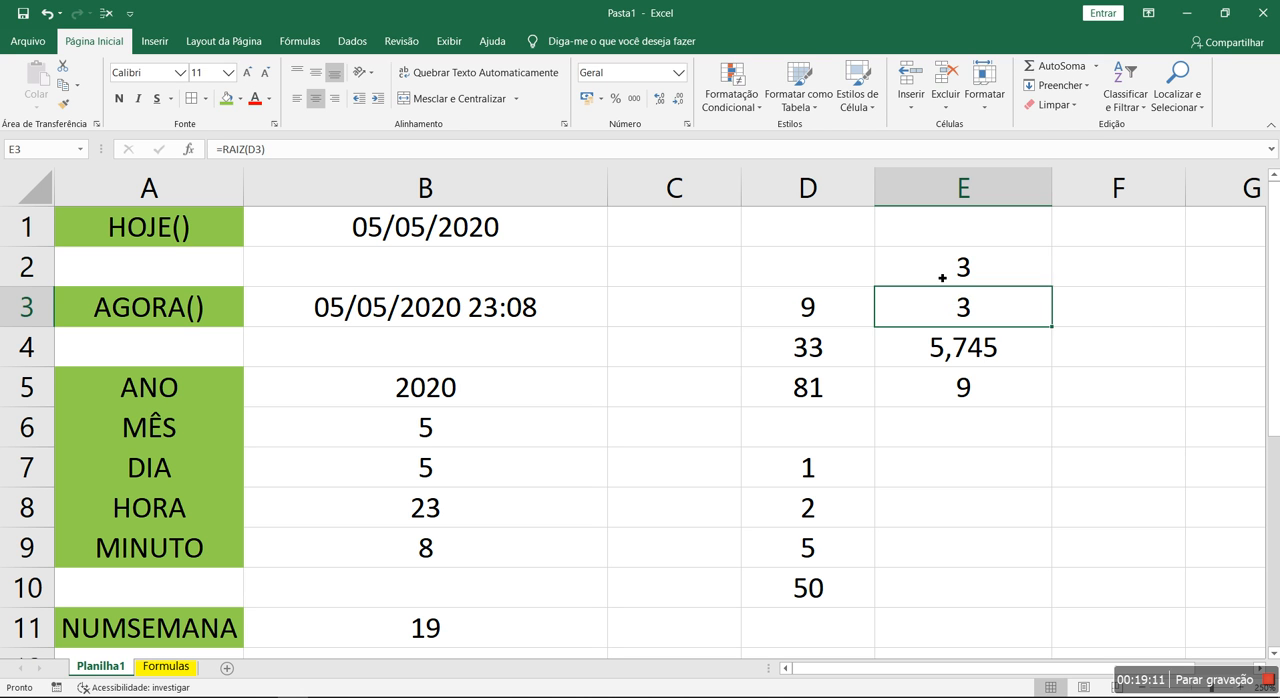
pyautogui.click(948, 272)
pyautogui.click(966, 340)
pyautogui.click(974, 271)
pyautogui.press('Delete')
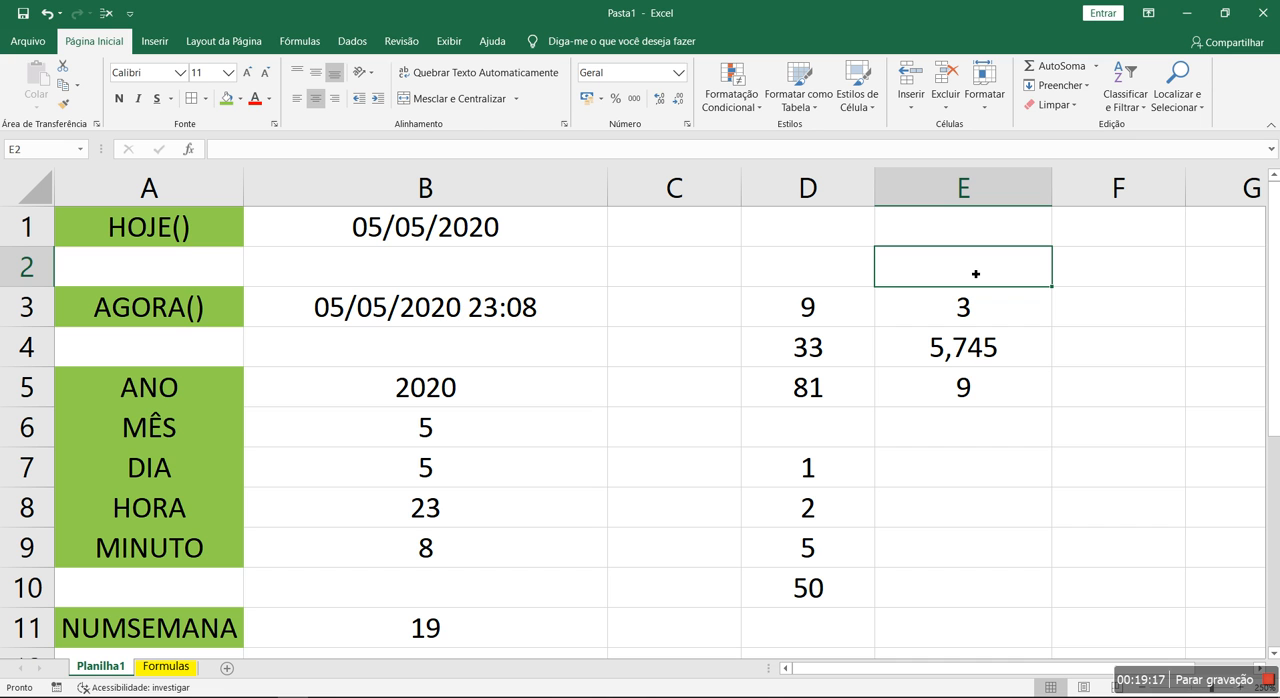
# - Convert the number in D7 to a Roman numeral in E7 with the ROMANO function
pyautogui.click(912, 472)
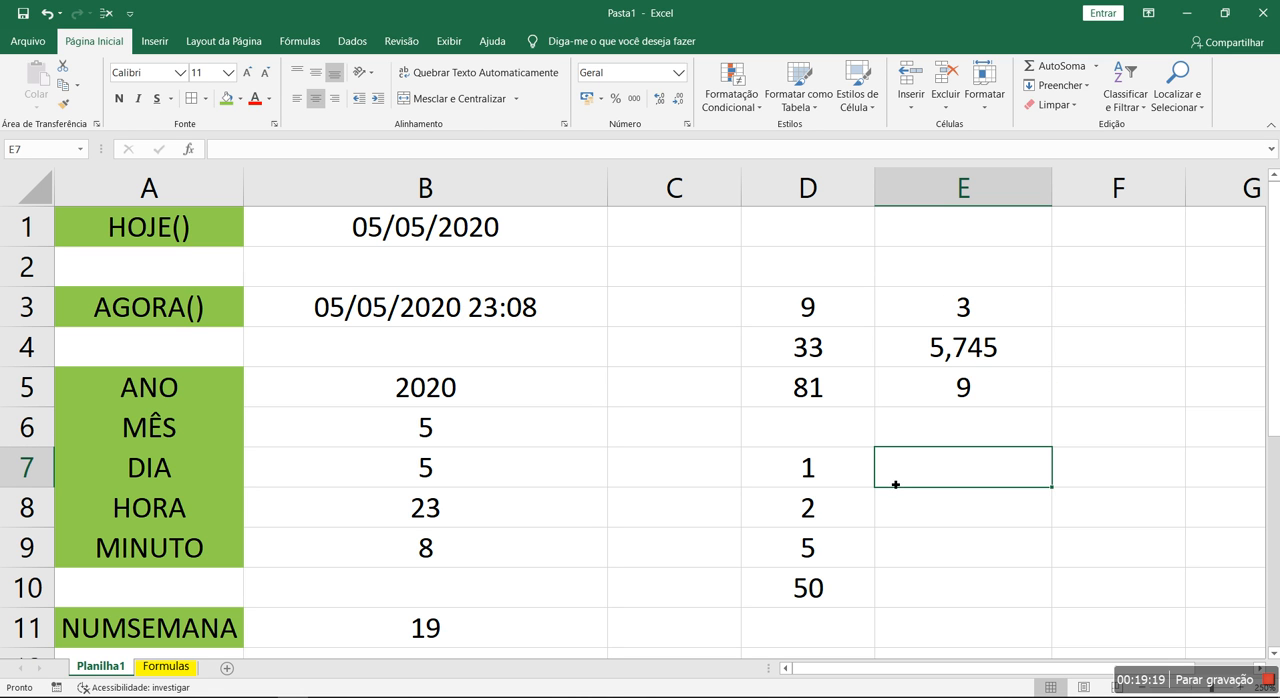
pyautogui.write('=ROMANO')
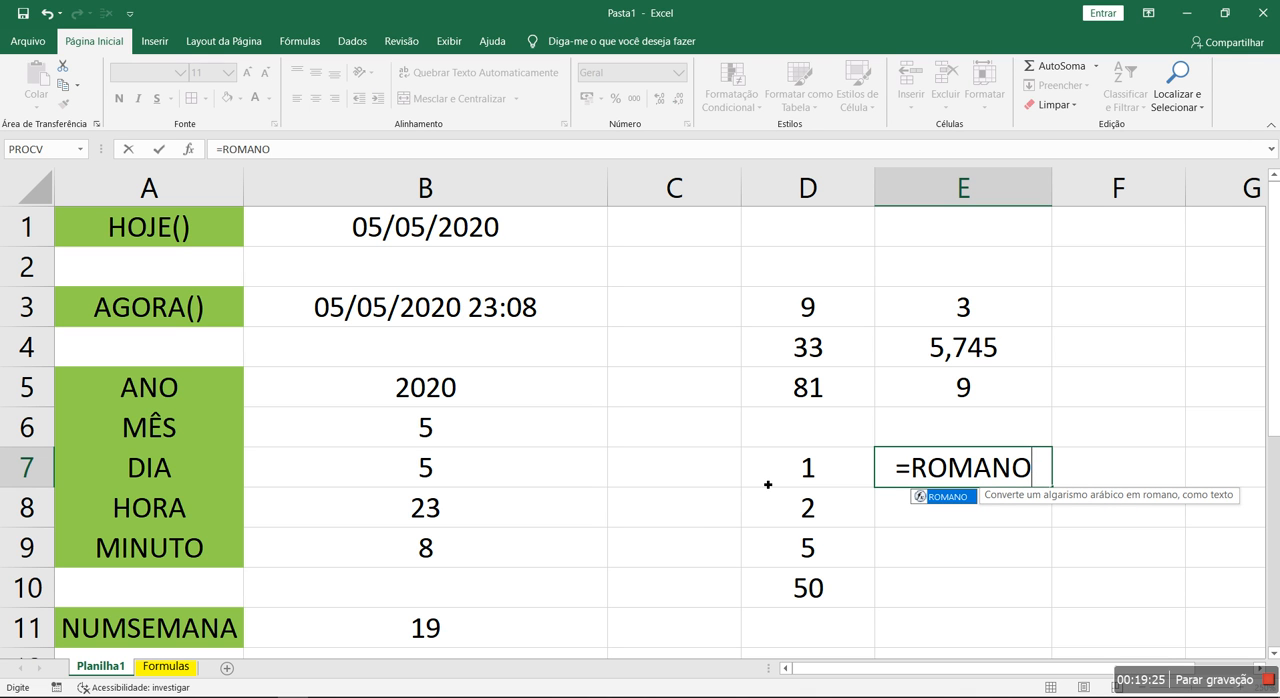
pyautogui.write('(')
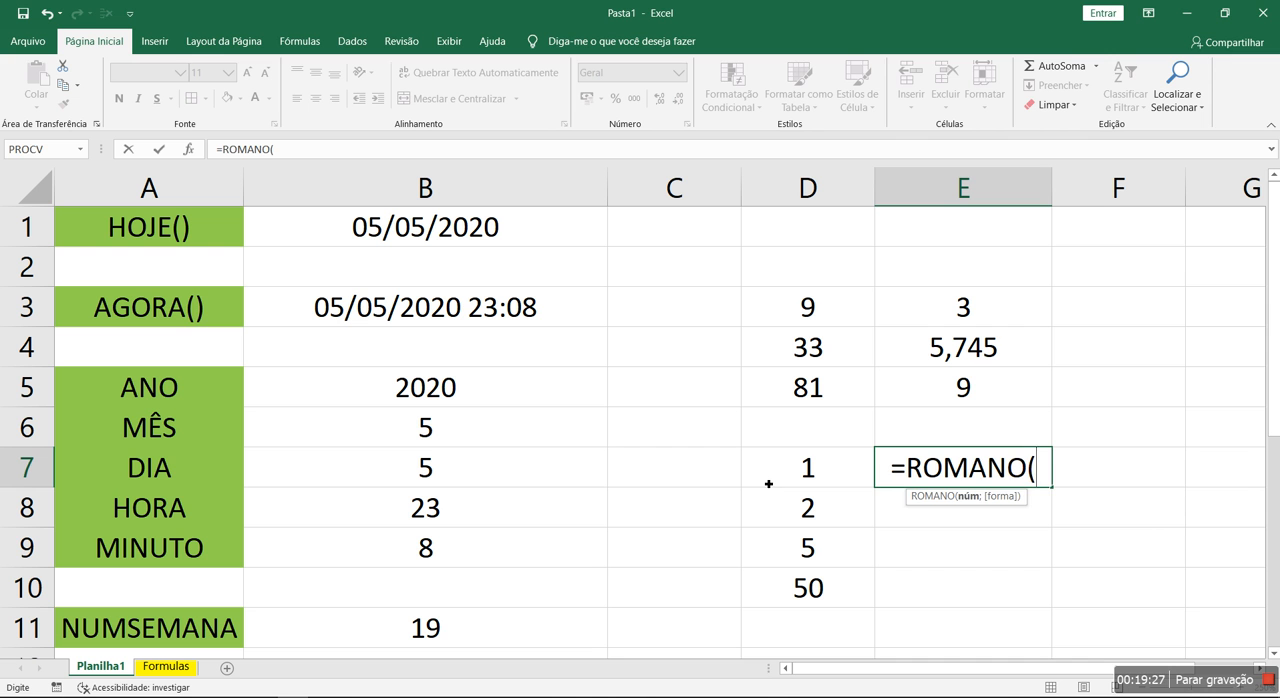
pyautogui.click(824, 474)
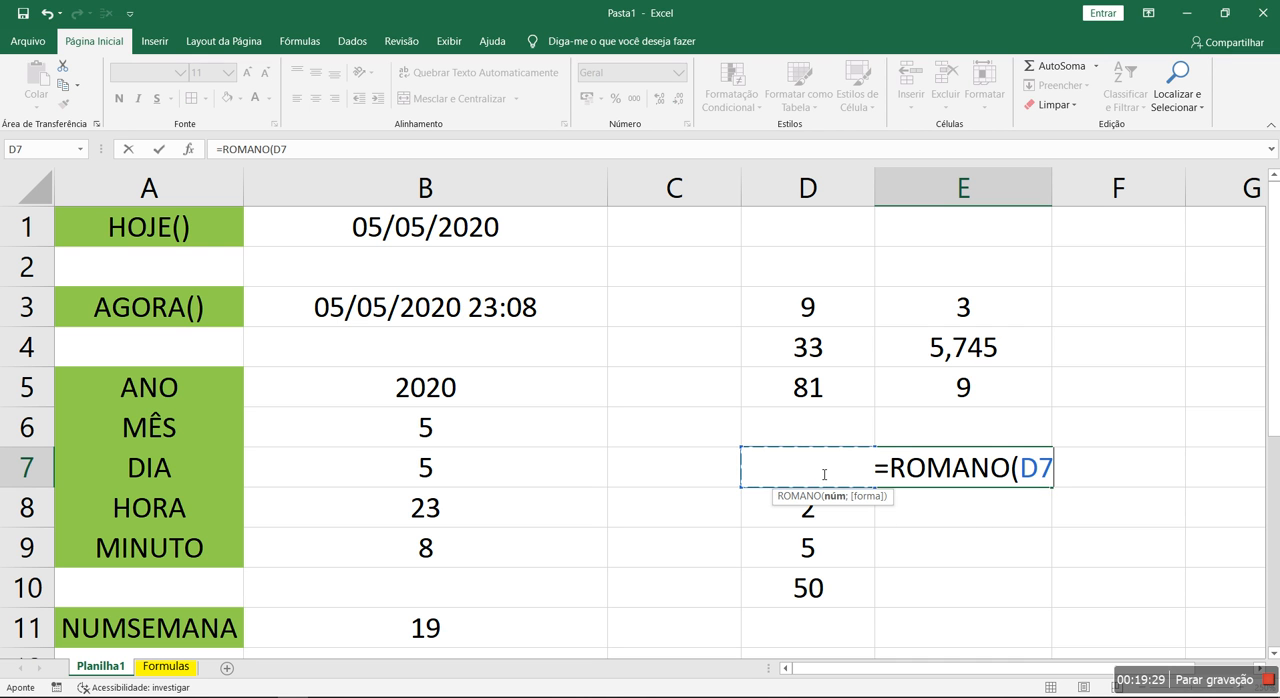
pyautogui.write(')')
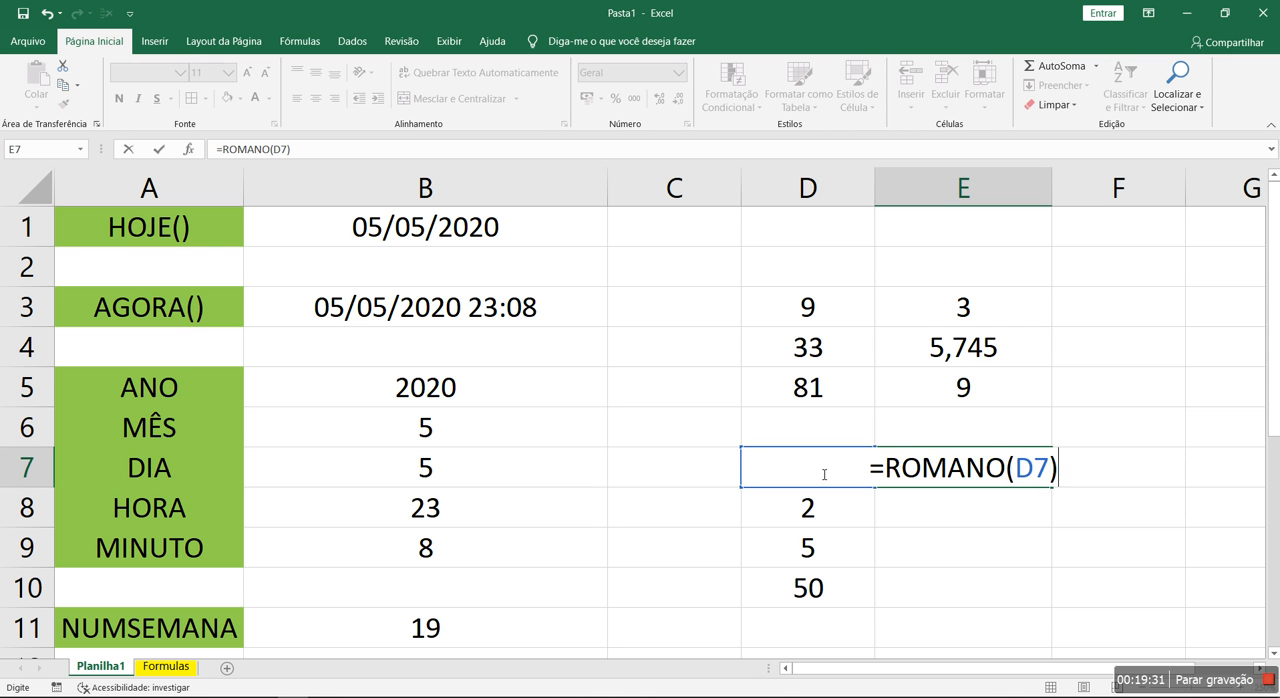
pyautogui.press('Return')
# - Fill the ROMANO formula from E7 down to E10 and check the result in each cell
pyautogui.click(957, 479)
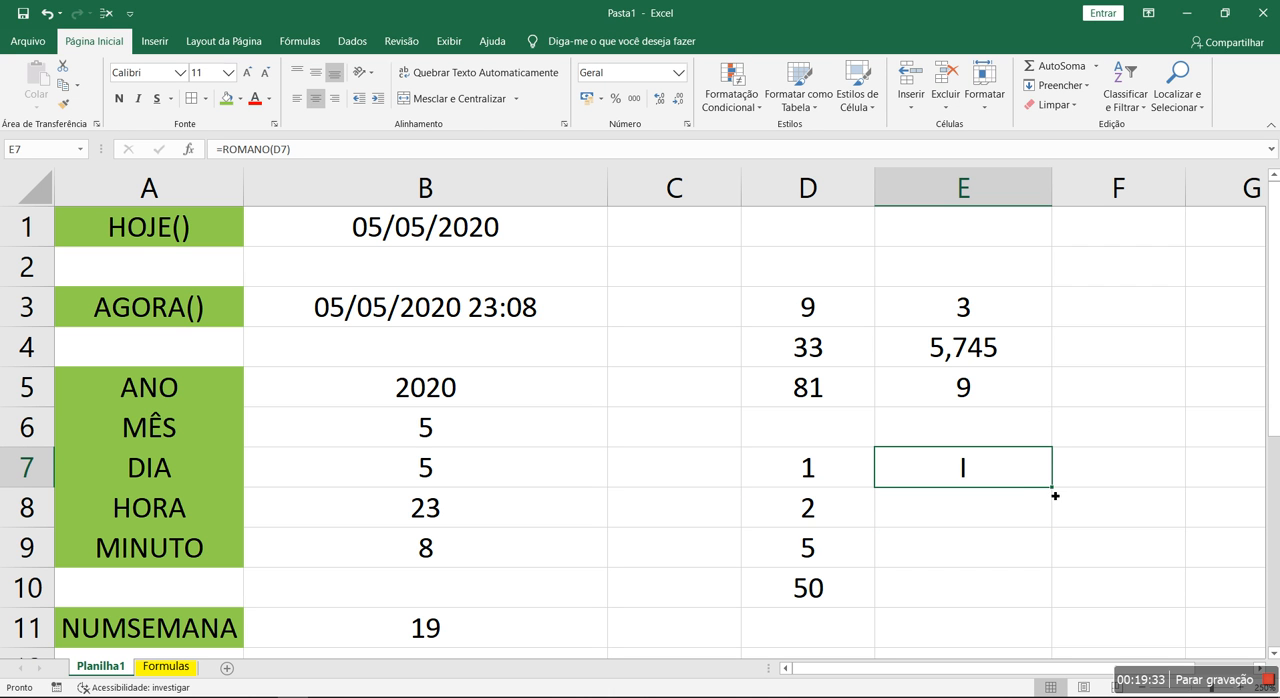
pyautogui.moveTo(1052, 487); pyautogui.dragTo(1054, 604)
pyautogui.click(1128, 530)
pyautogui.click(1008, 472)
pyautogui.click(991, 509)
pyautogui.click(985, 548)
pyautogui.click(980, 585)
# - Change D9 to 4, and set D10 first to 200 and finally to 199
pyautogui.click(816, 546)
pyautogui.write('4')
pyautogui.press('Return')
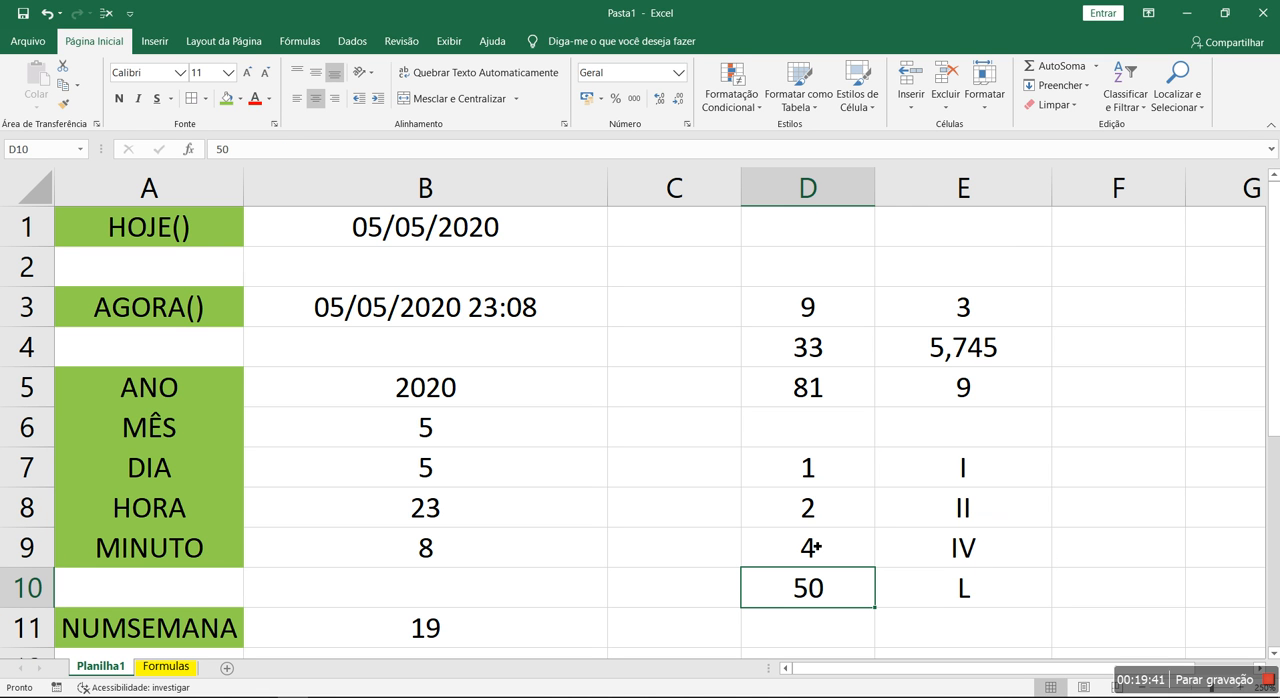
pyautogui.write('200')
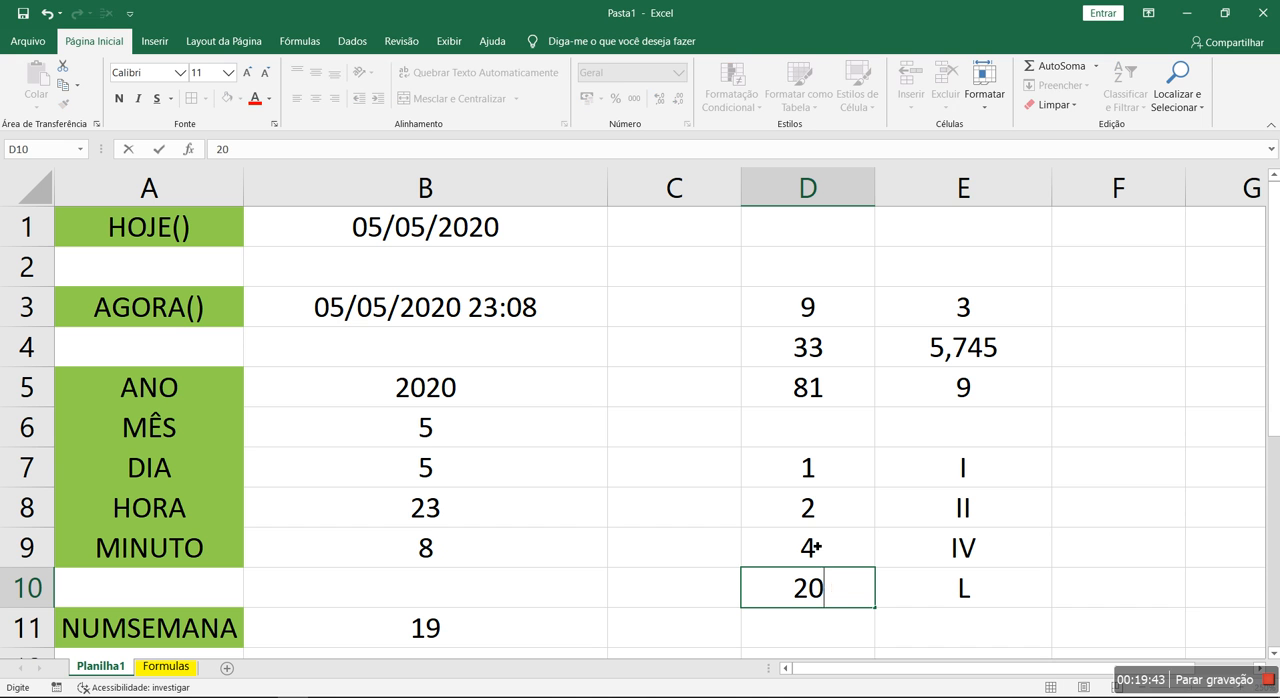
pyautogui.press('Return')
pyautogui.click(835, 590)
pyautogui.write('199')
pyautogui.press('Return')
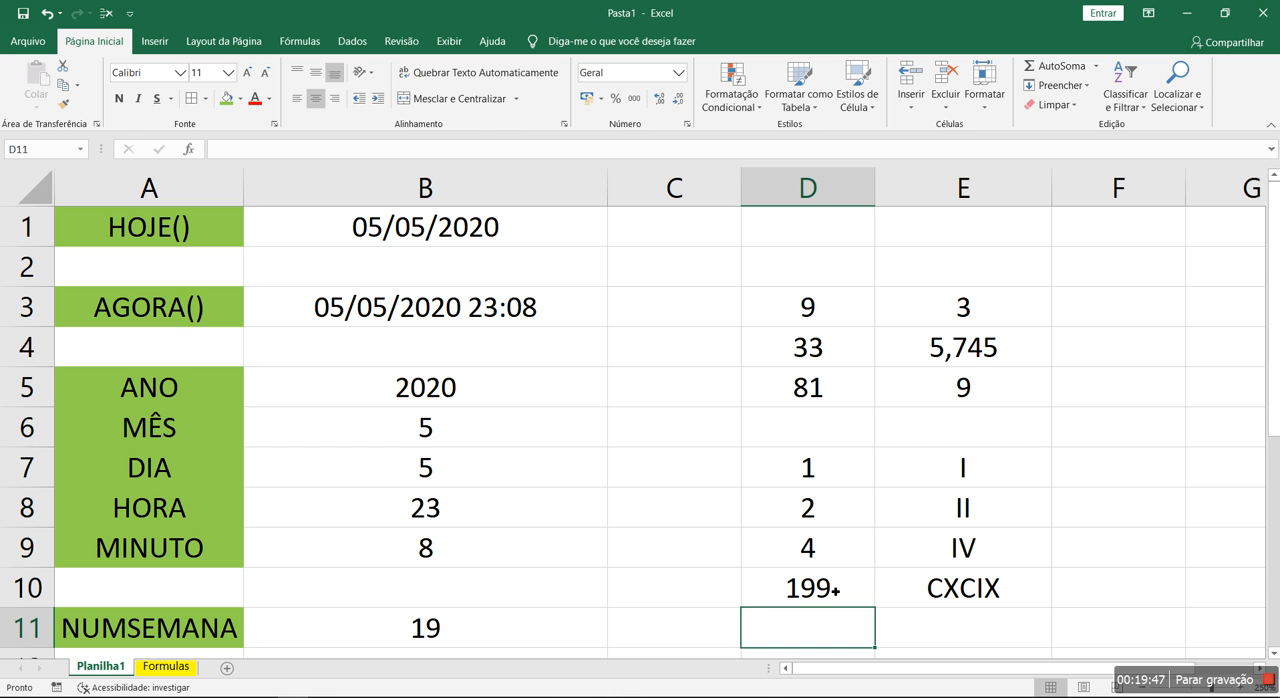
# - Review the ROMANO formula in E7 and test it by setting D7 to 90 and 99
pyautogui.doubleClick(1023, 486)
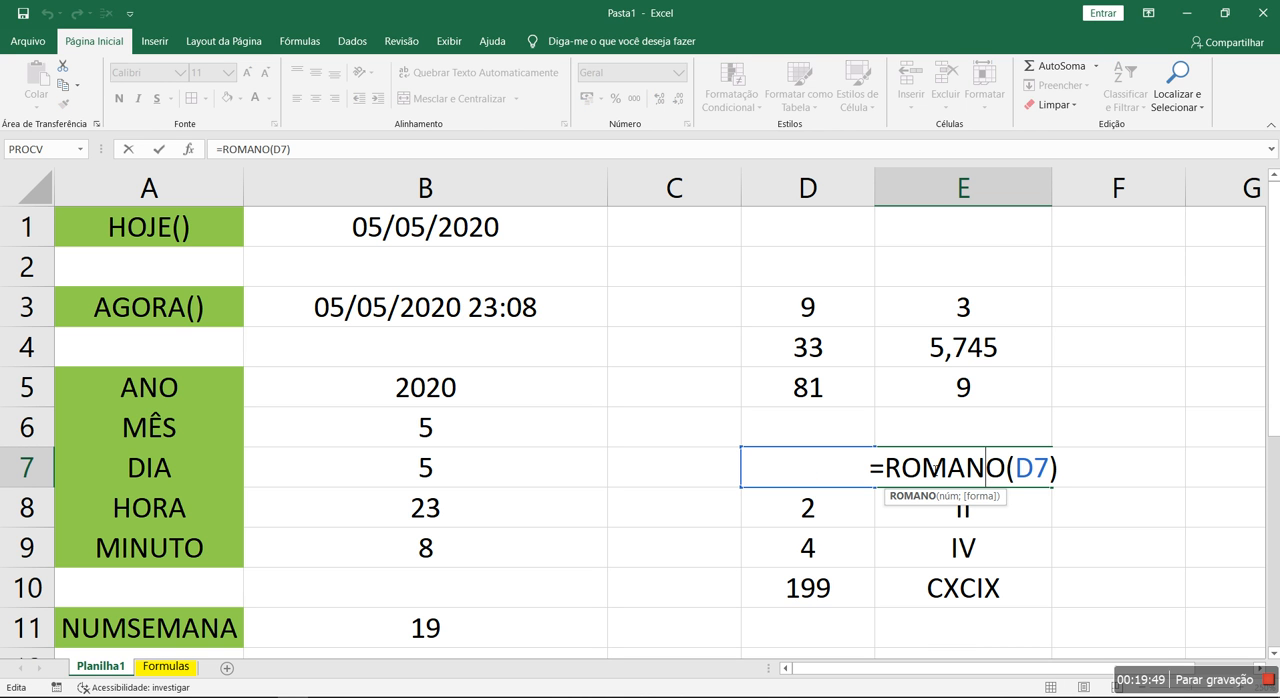
pyautogui.hotkey('ctrl', 'Return')
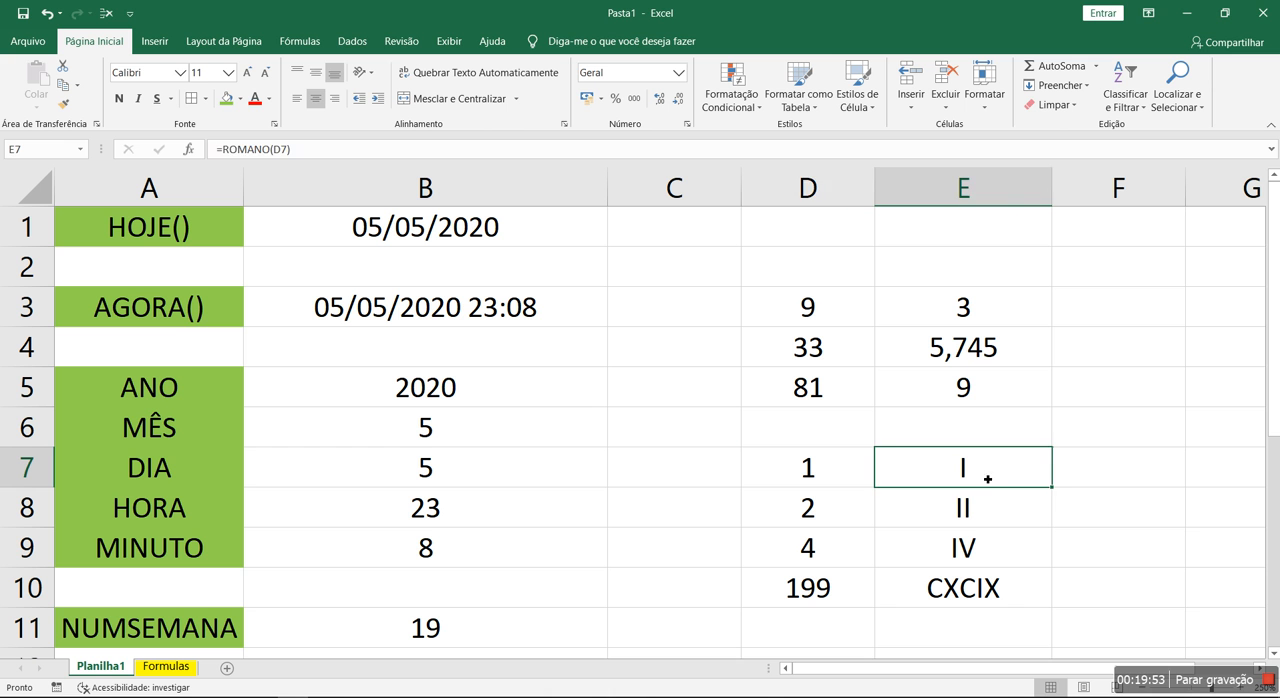
pyautogui.press('Left')
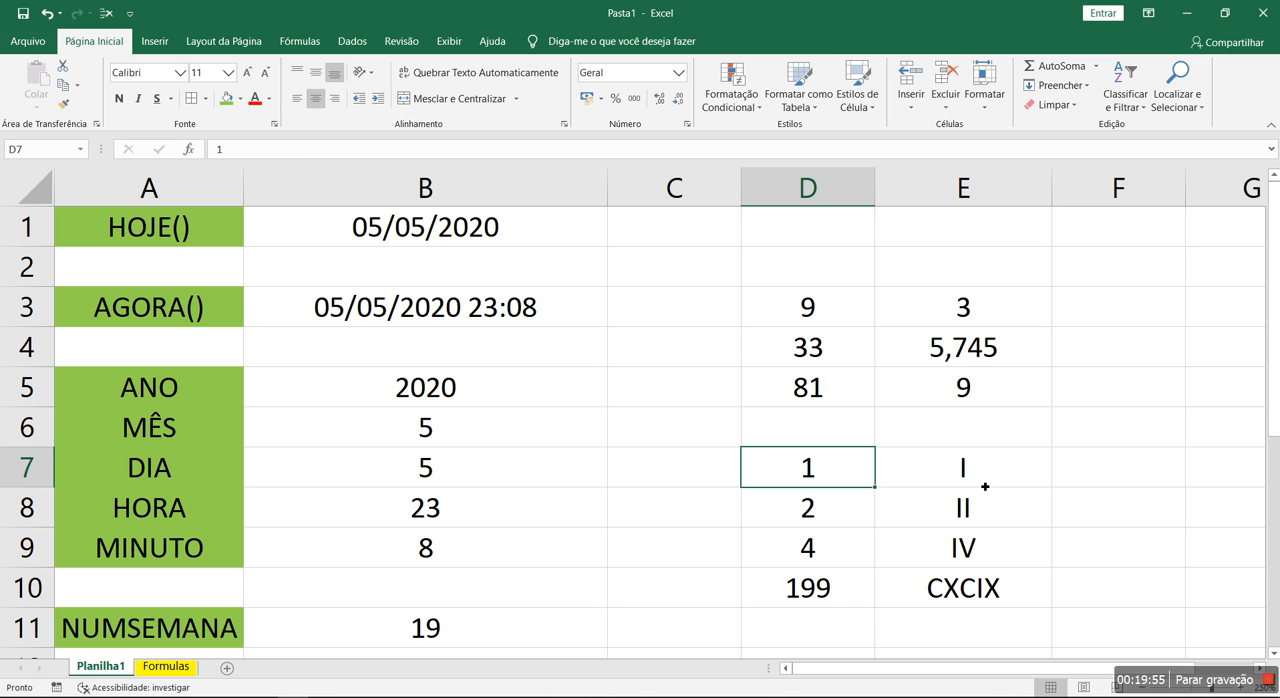
pyautogui.write('90')
pyautogui.press('Return')
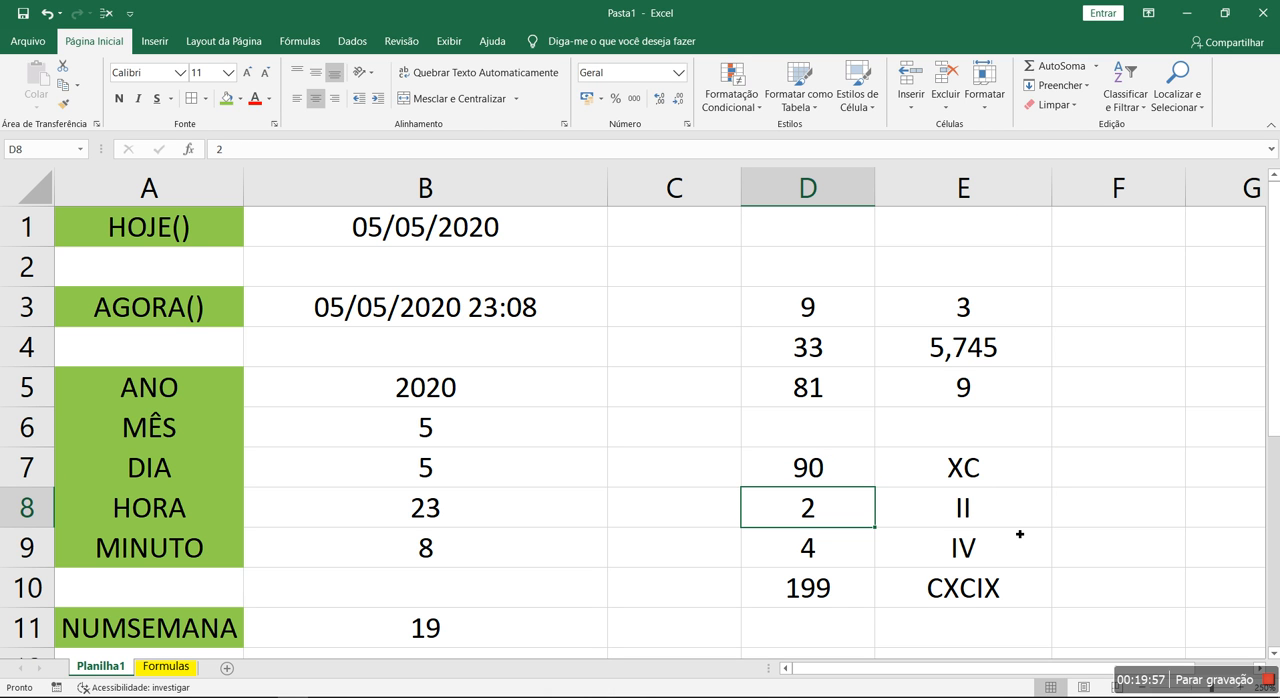
pyautogui.press('Up')
pyautogui.write('99')
pyautogui.press('Return')
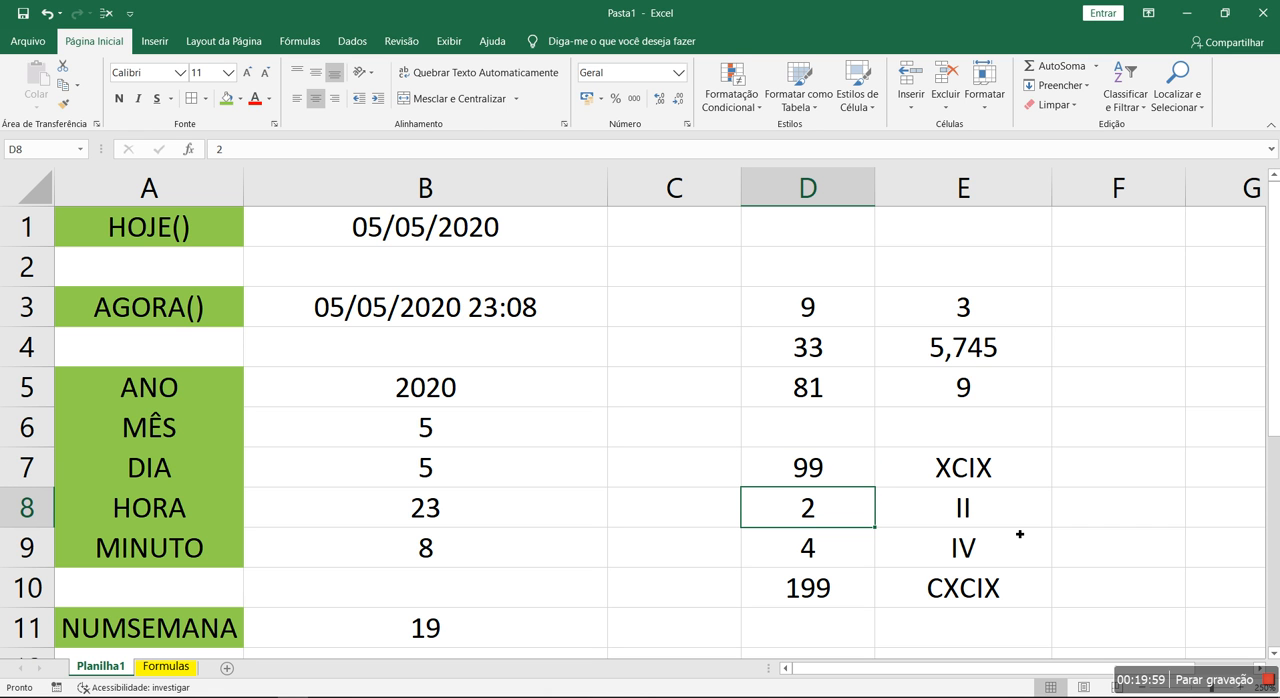
# - Test the ROMANO conversion by entering 1, 6, 8, 9 and 999 in D7 one after another
pyautogui.press('Up')
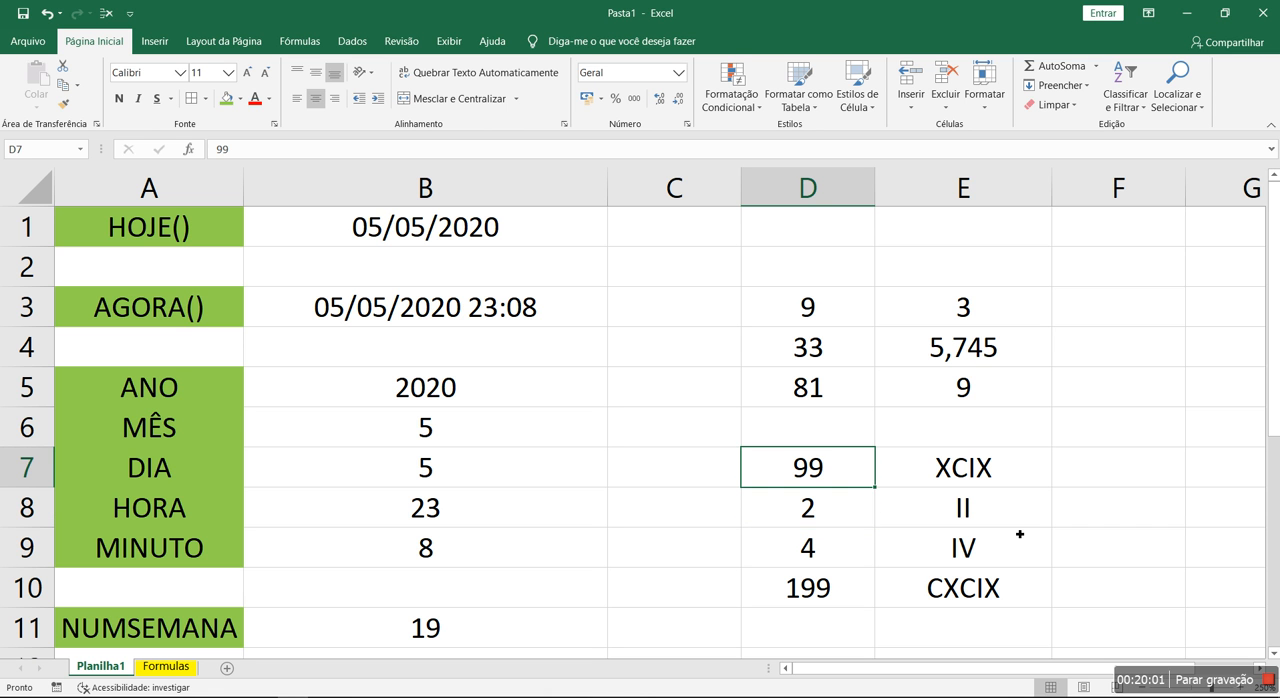
pyautogui.write('1')
pyautogui.press('Return')
pyautogui.press('Up')
pyautogui.write('6')
pyautogui.press('Return')
pyautogui.press('Up')
pyautogui.write('8')
pyautogui.press('Return')
pyautogui.press('Up')
pyautogui.write('9')
pyautogui.press('Return')
pyautogui.press('Up')
pyautogui.write('999')
pyautogui.press('Return')
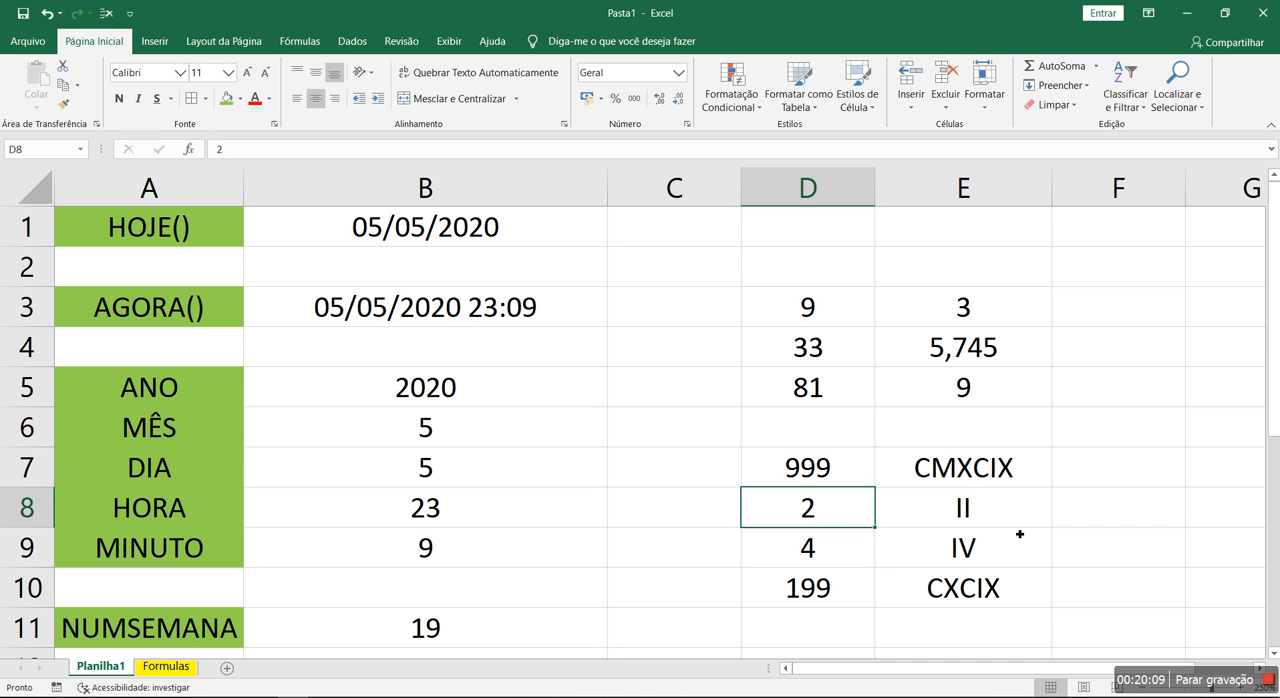
# - Test larger numbers in ROMANO by setting D7 to 1000, 1500 and finally 500
pyautogui.press('Up')
pyautogui.write('1000')
pyautogui.press('Return')
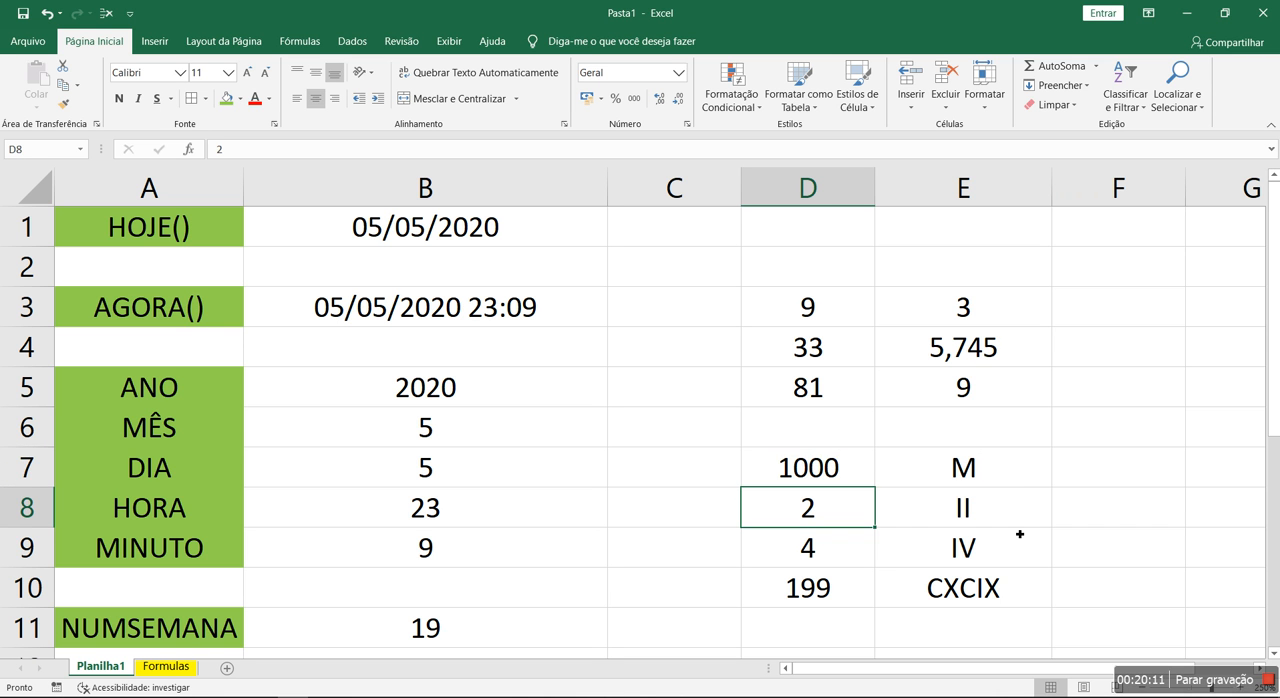
pyautogui.press('Up')
pyautogui.write('1500')
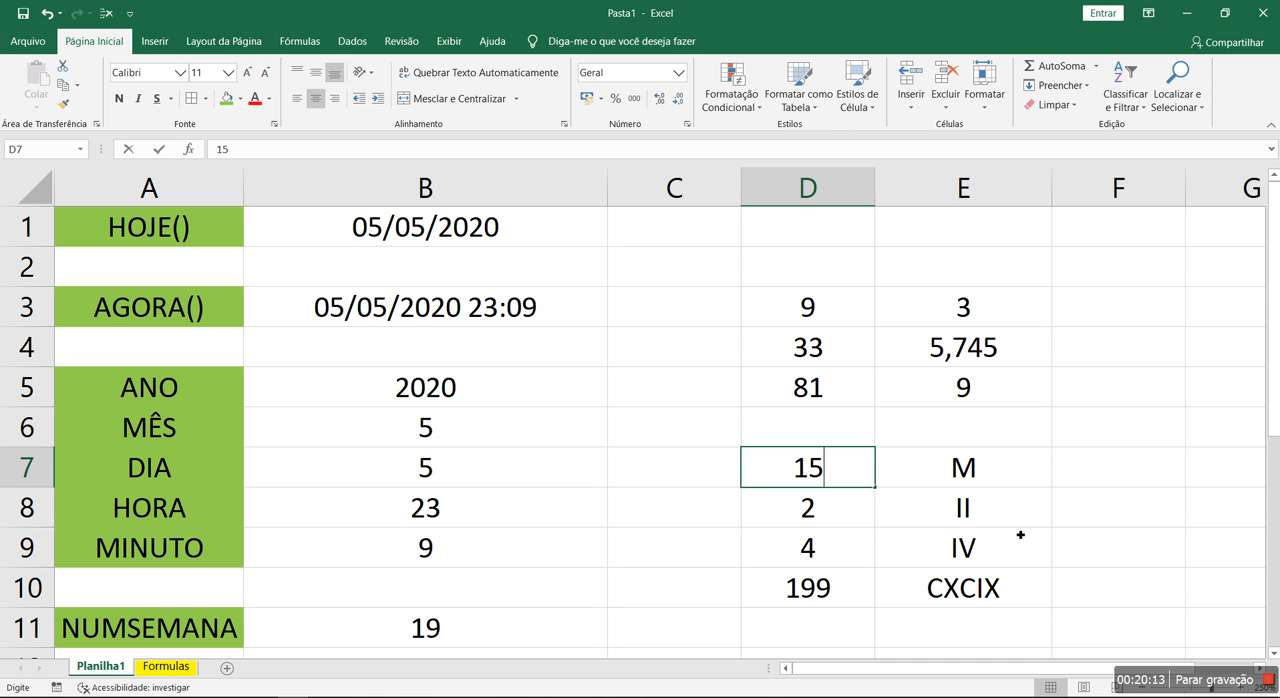
pyautogui.press('Return')
pyautogui.press('Up')
pyautogui.write('500')
pyautogui.press('Return')
pyautogui.press('Up')
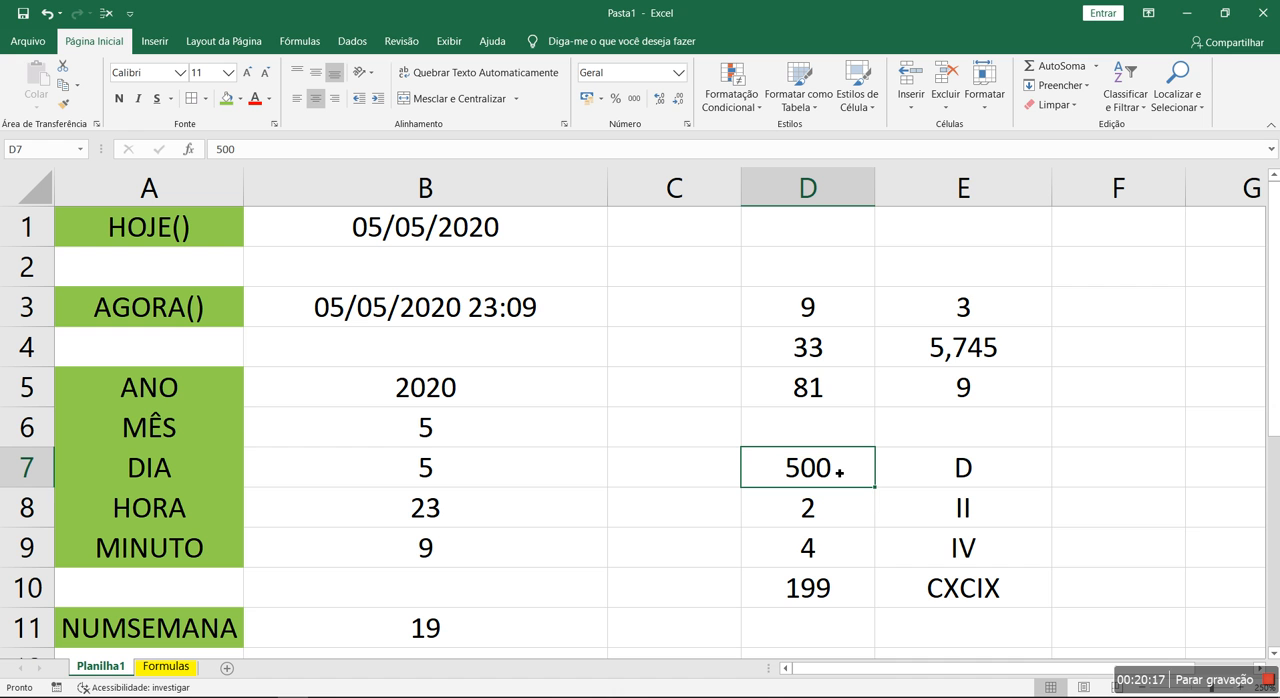
# - Delete columns D and E with the RAIZ and ROMANO examples
pyautogui.moveTo(808, 188); pyautogui.dragTo(938, 188)
pyautogui.rightClick(938, 188)
pyautogui.click(960, 322)
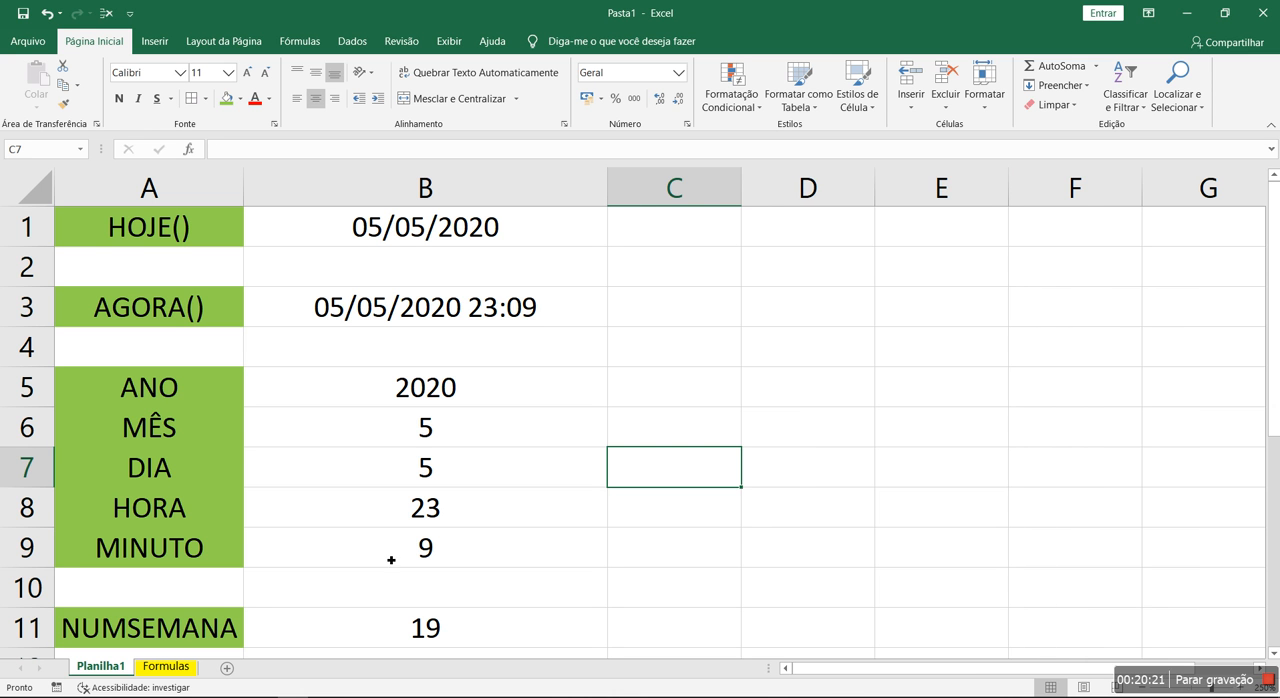
# - Review the list on the Formulas sheet, checking which functions in A1:A14 are already marked as covered
pyautogui.click(166, 666)
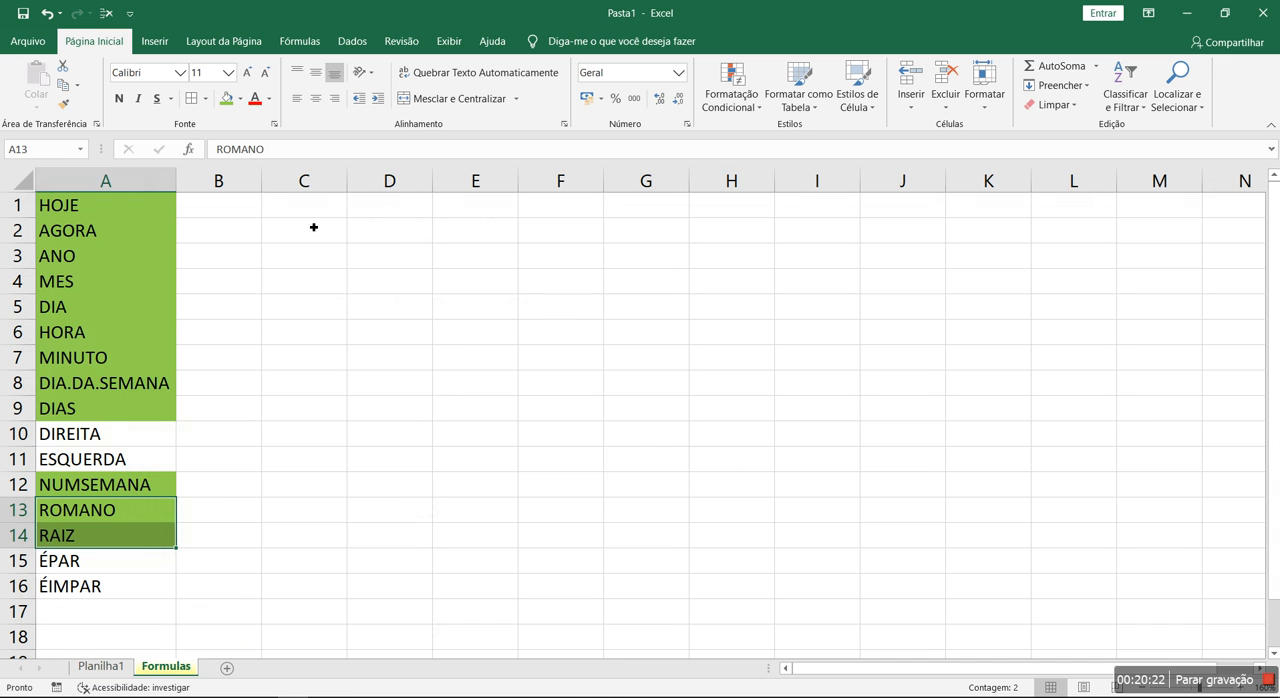
pyautogui.click(86, 535)
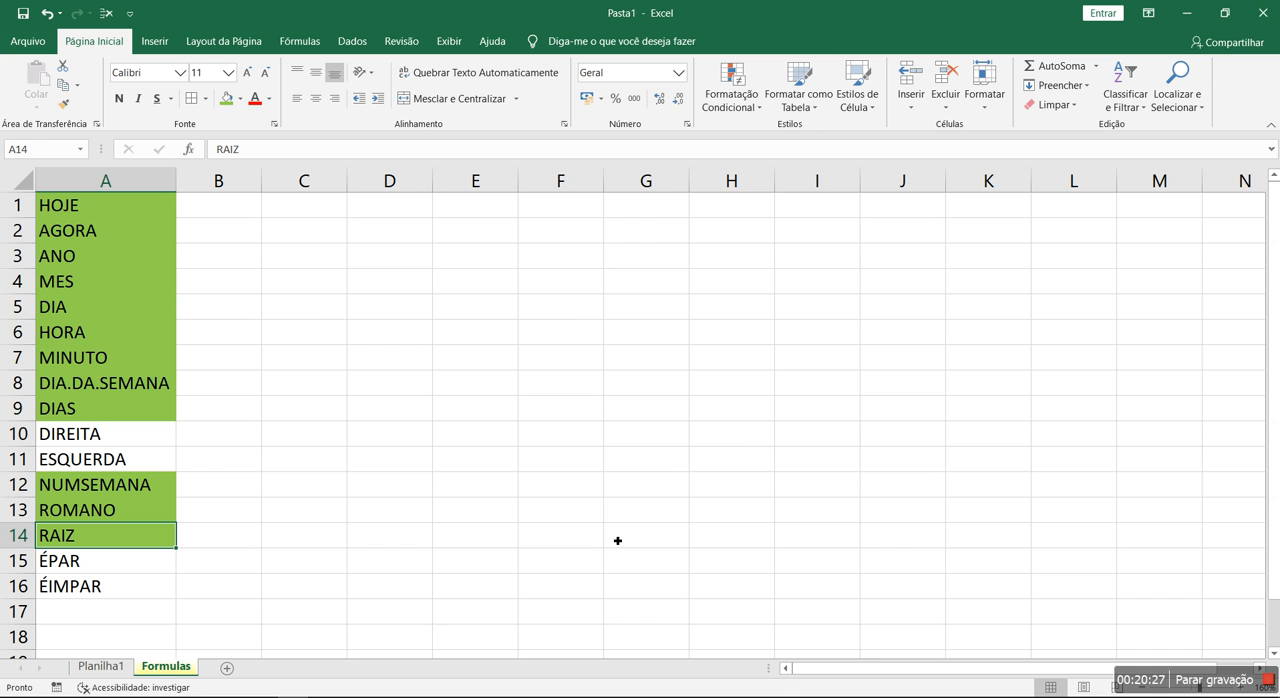
pyautogui.moveTo(92, 205); pyautogui.dragTo(84, 408)
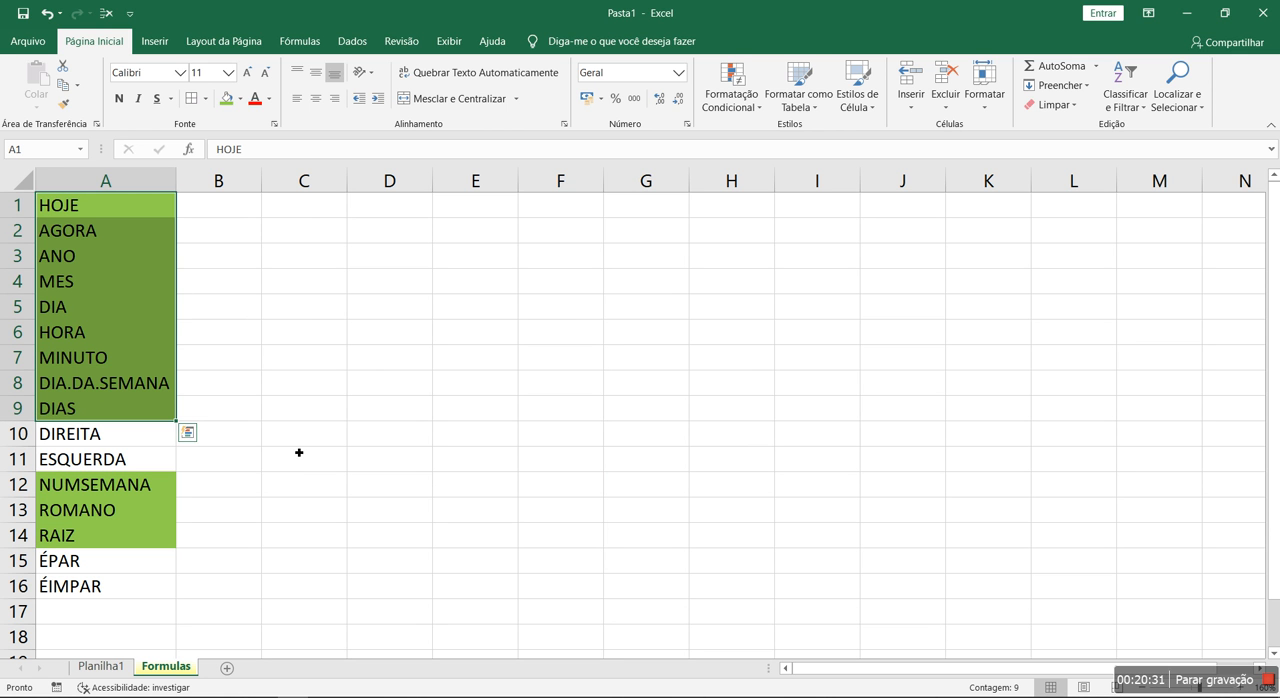
pyautogui.click(345, 393)
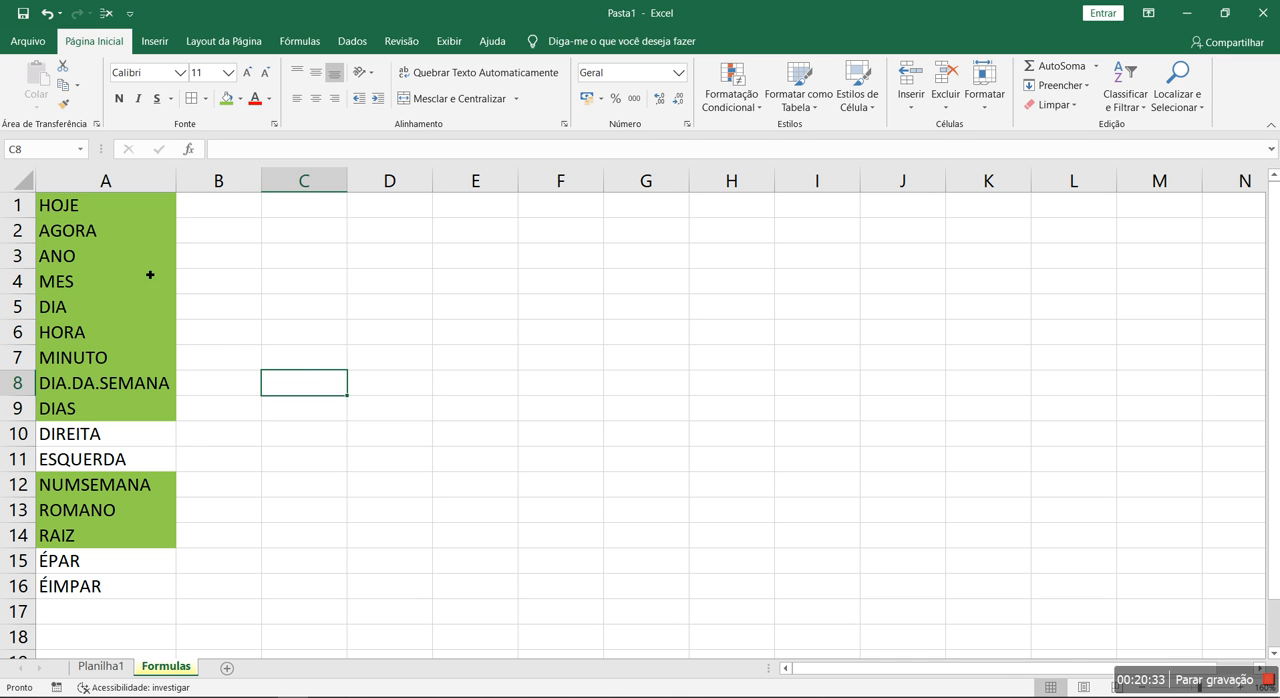
pyautogui.moveTo(120, 205); pyautogui.dragTo(172, 408)
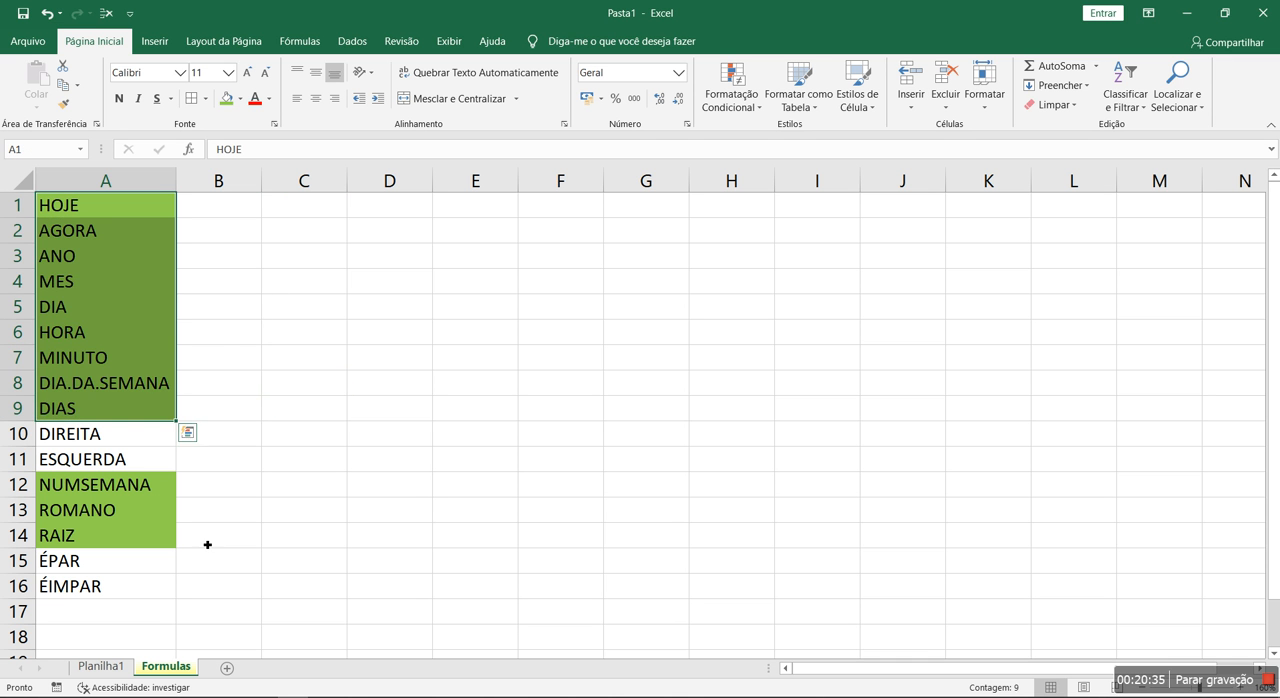
pyautogui.click(275, 538)
# - Review the date and time examples in column B of Planilha1, from HOJE in B1 down to MINUTO in B9
pyautogui.click(100, 666)
pyautogui.scroll(-1, 400, 406)
pyautogui.scroll(1, 400, 406)
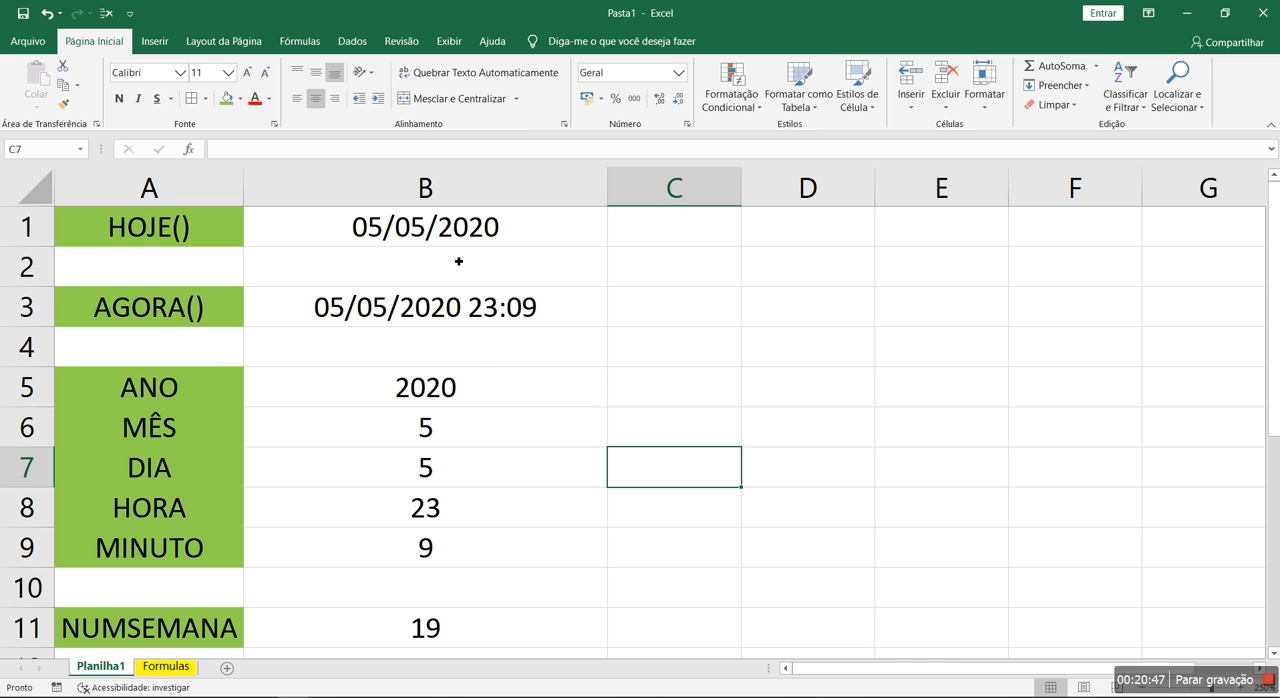
pyautogui.hotkey('ctrl', 'Home')
pyautogui.click(487, 227)
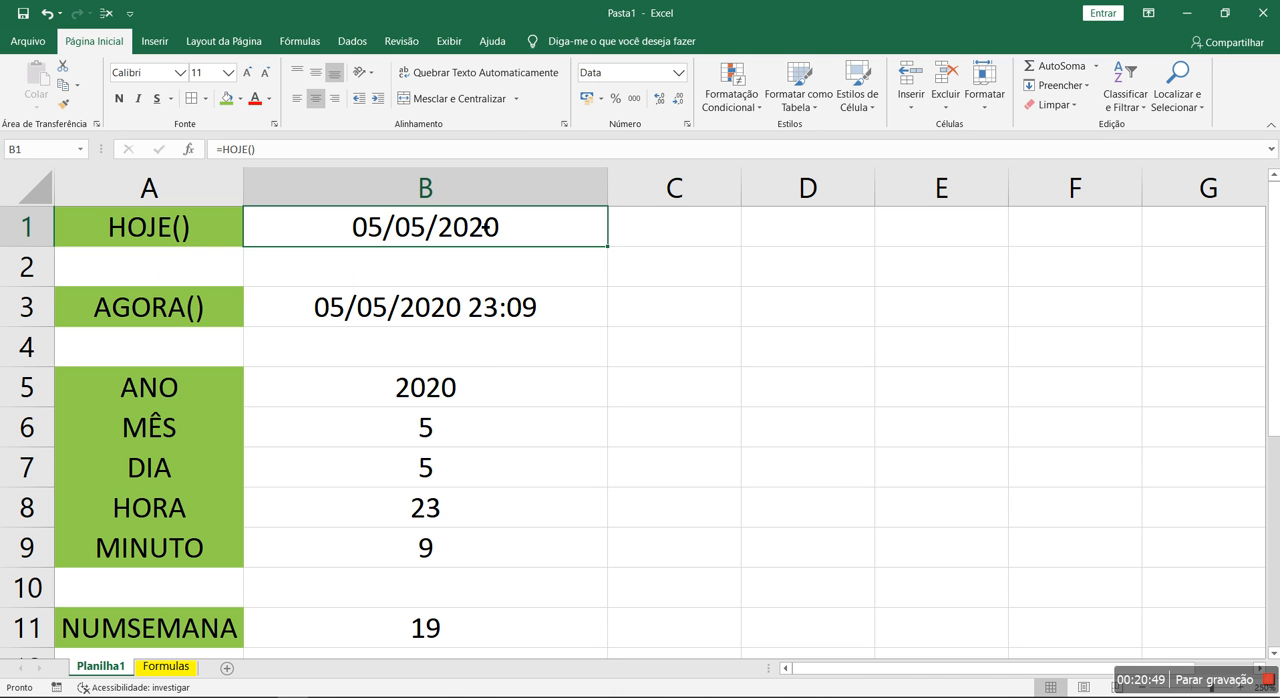
pyautogui.moveTo(439, 397); pyautogui.dragTo(440, 548)
pyautogui.click(435, 226)
# - Convert the week number in B11 to Roman numerals by entering =ROMANO(B11) in C11
pyautogui.click(698, 628)
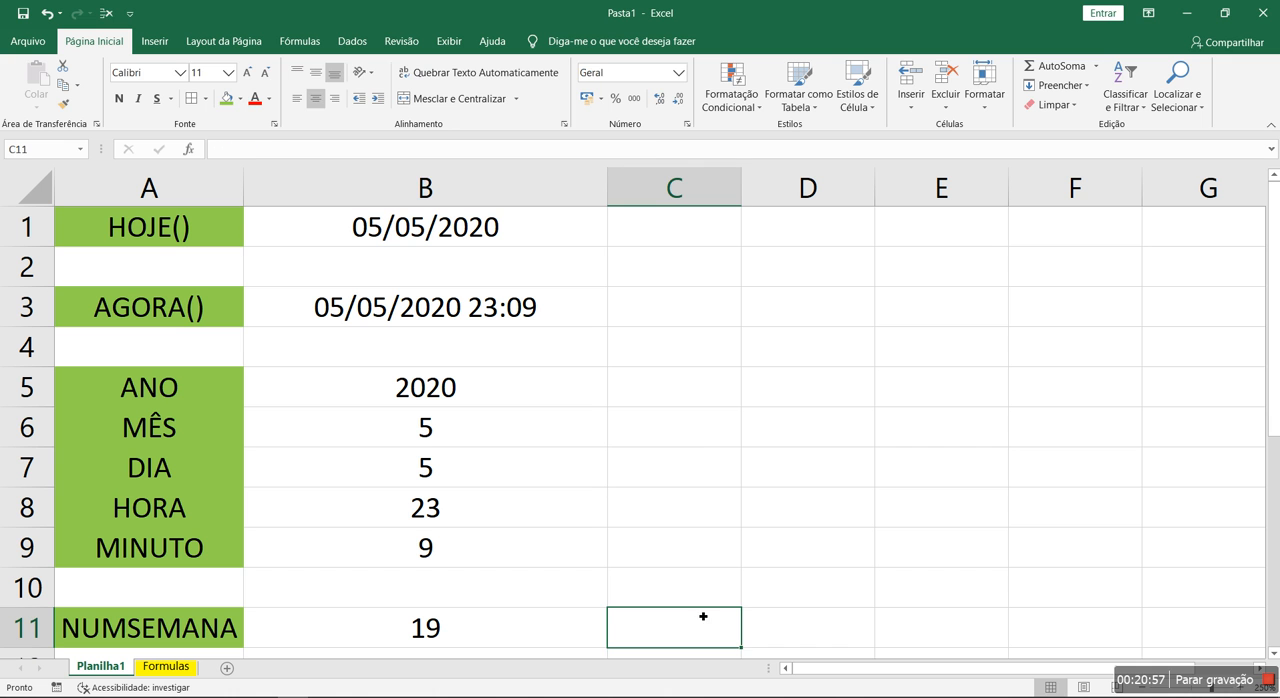
pyautogui.write('=romano(B11')
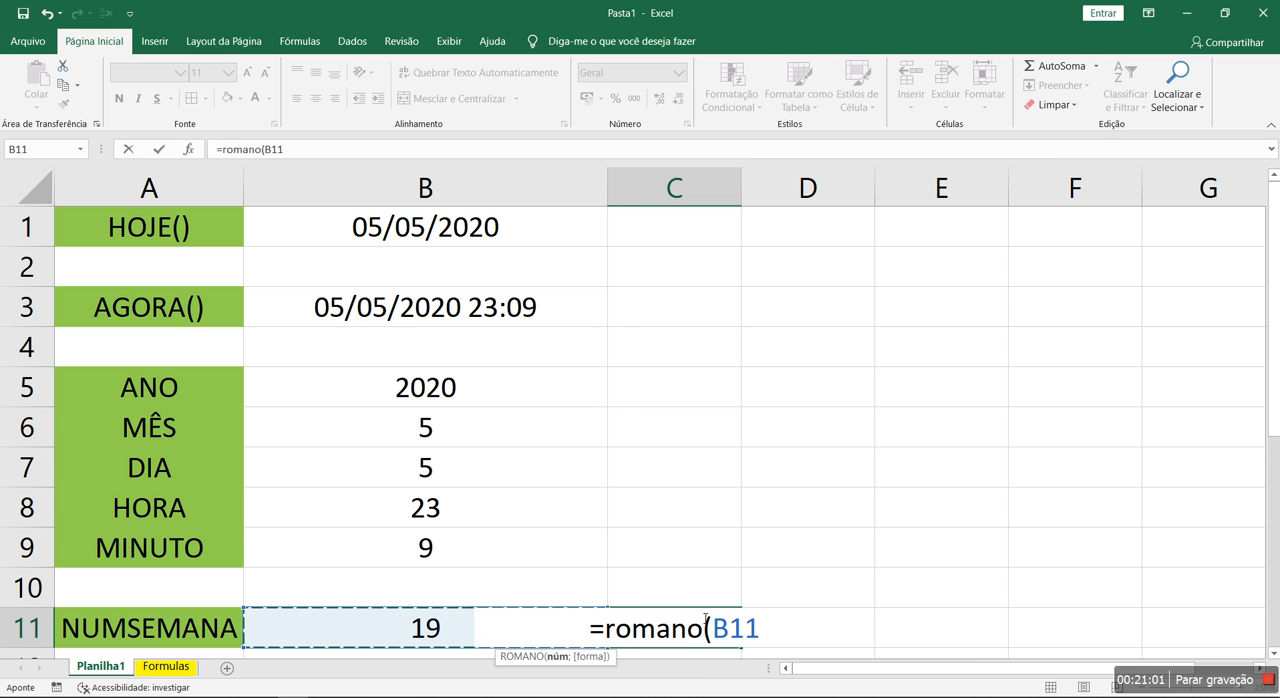
pyautogui.write(')')
pyautogui.press('Return')
pyautogui.click(712, 595)
pyautogui.scroll(1, 720, 585)
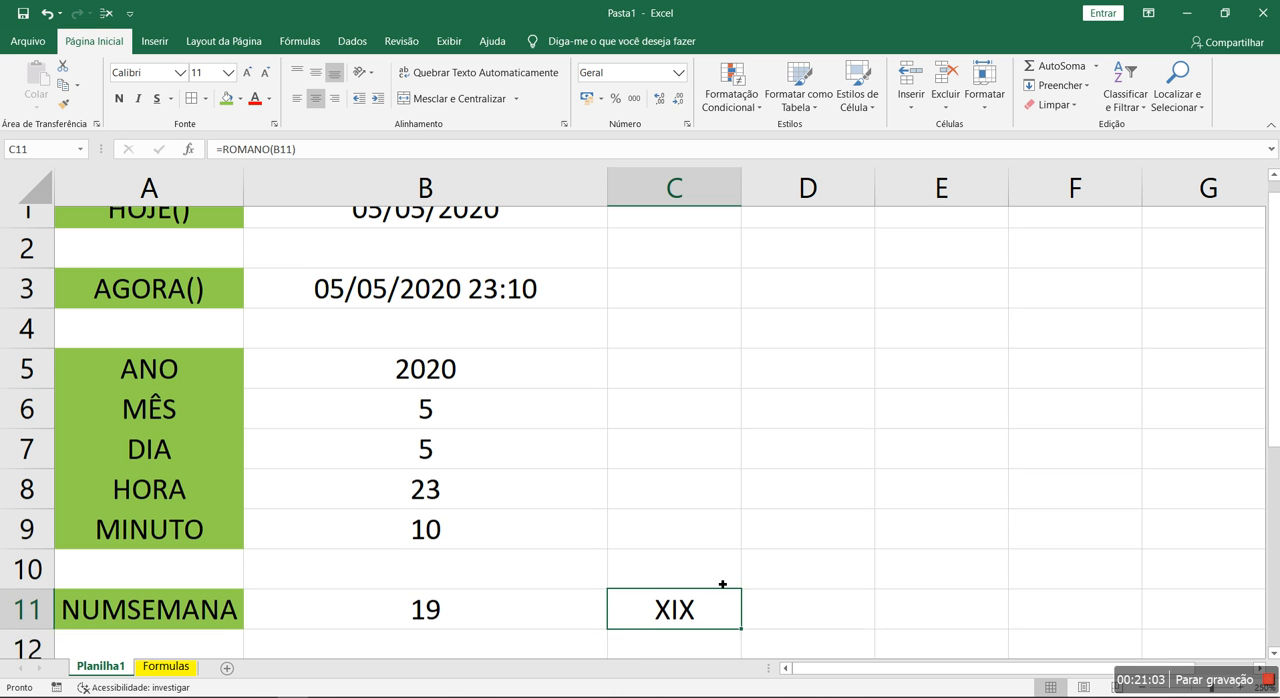
# - Review the date results in column B again and clear the ROMANO example from C11
pyautogui.click(423, 226)
pyautogui.moveTo(447, 373); pyautogui.dragTo(426, 510)
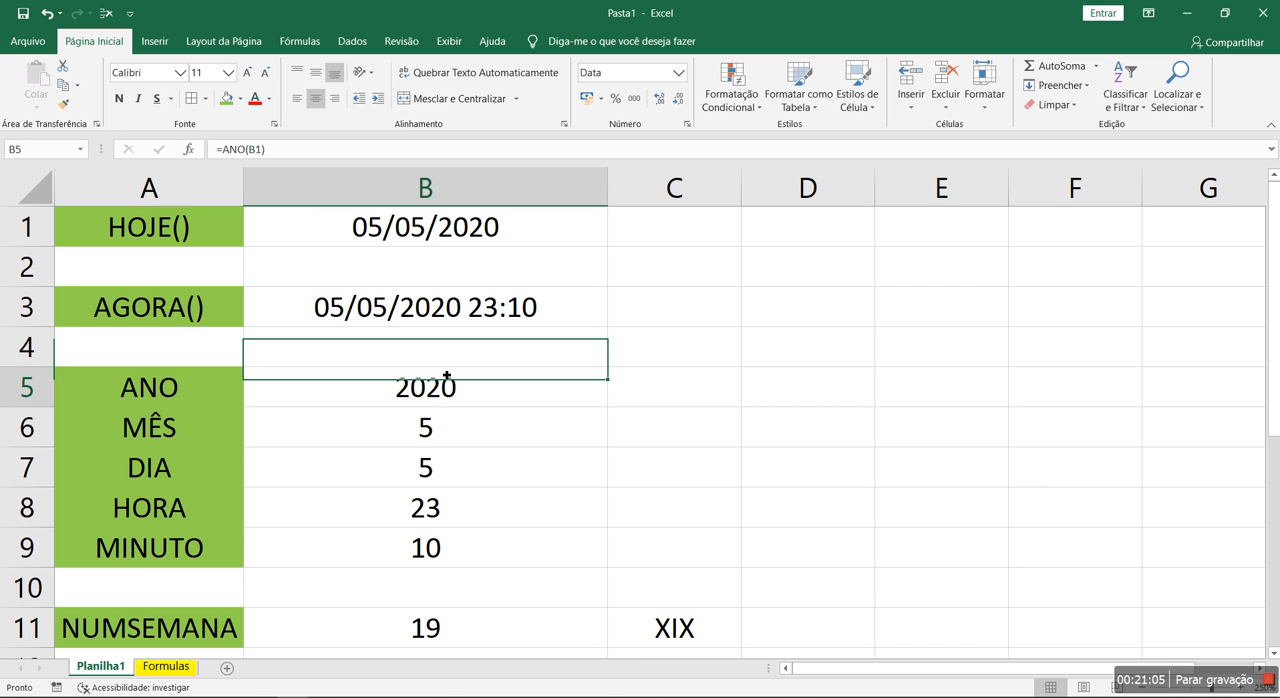
pyautogui.click(487, 323)
pyautogui.click(430, 630)
pyautogui.click(704, 637)
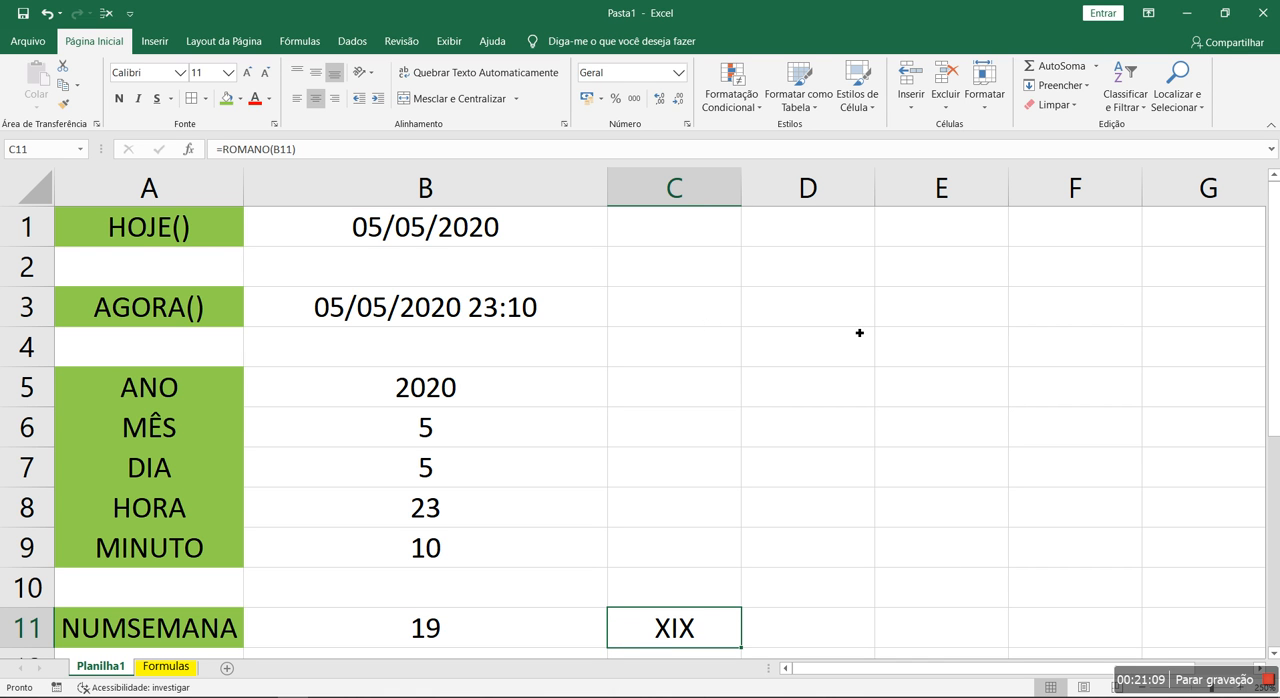
pyautogui.press('Delete')
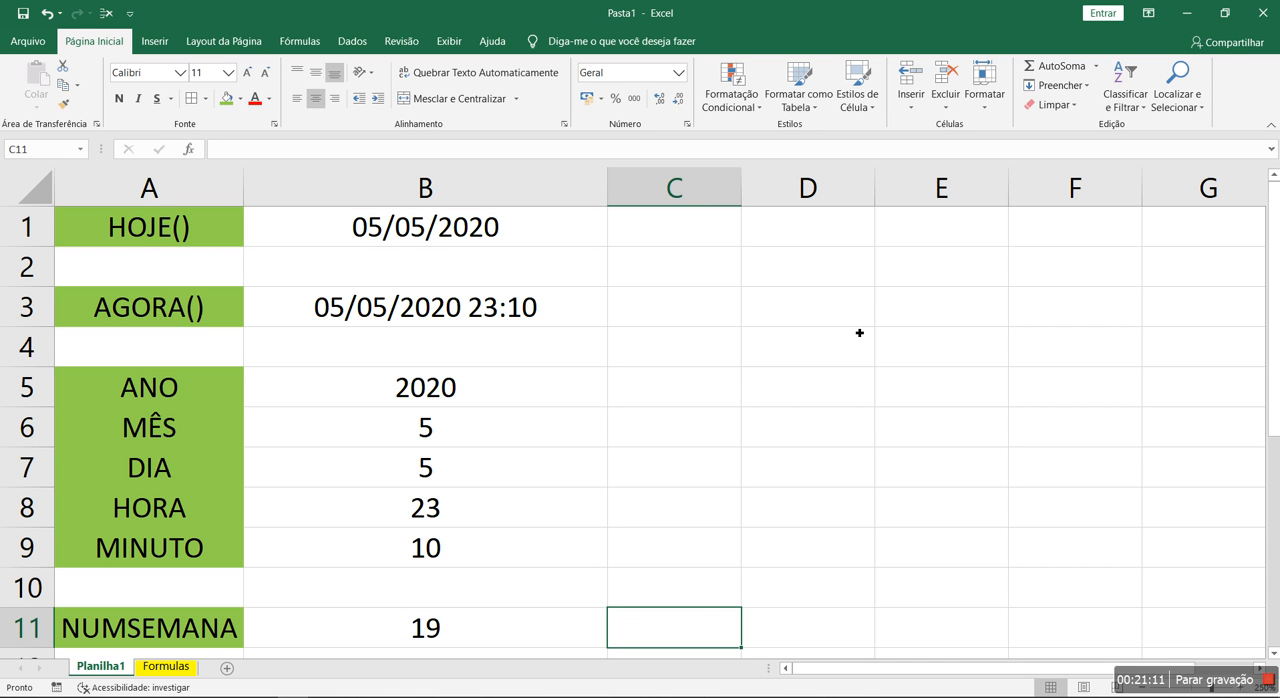
pyautogui.moveTo(205, 238); pyautogui.dragTo(425, 630)
pyautogui.click(788, 242)
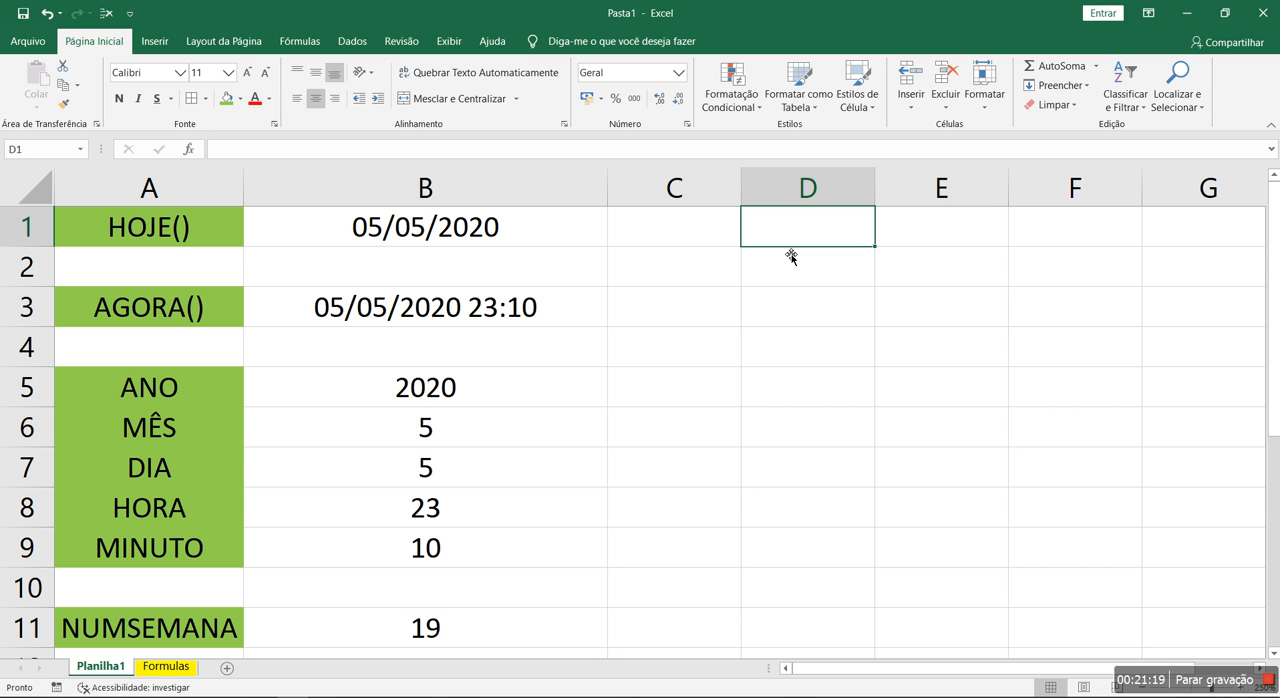
pyautogui.click(711, 234)
pyautogui.click(850, 238)
pyautogui.click(915, 236)
pyautogui.click(816, 231)
pyautogui.click(813, 270)
pyautogui.click(815, 305)
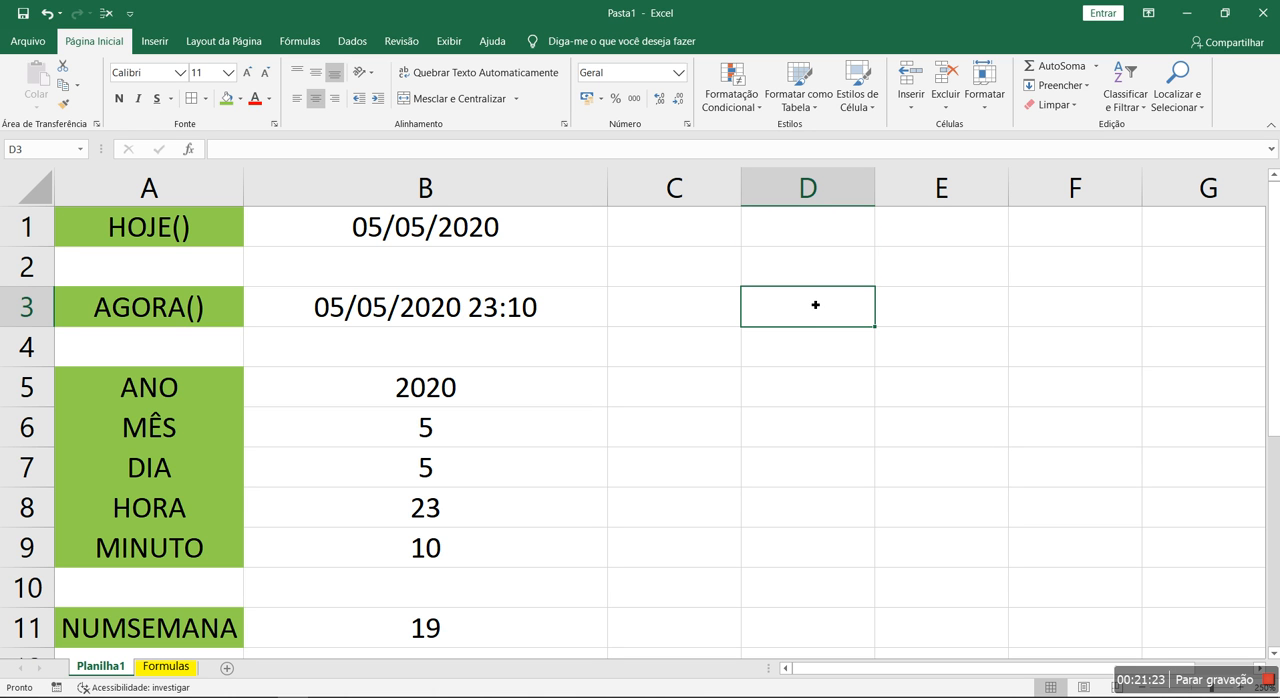
pyautogui.moveTo(793, 236); pyautogui.dragTo(806, 301)
pyautogui.moveTo(700, 232)
pyautogui.mouseDown()
pyautogui.moveTo(931, 235)
pyautogui.moveTo(719, 229)
pyautogui.mouseUp()
pyautogui.moveTo(818, 236); pyautogui.dragTo(820, 314)
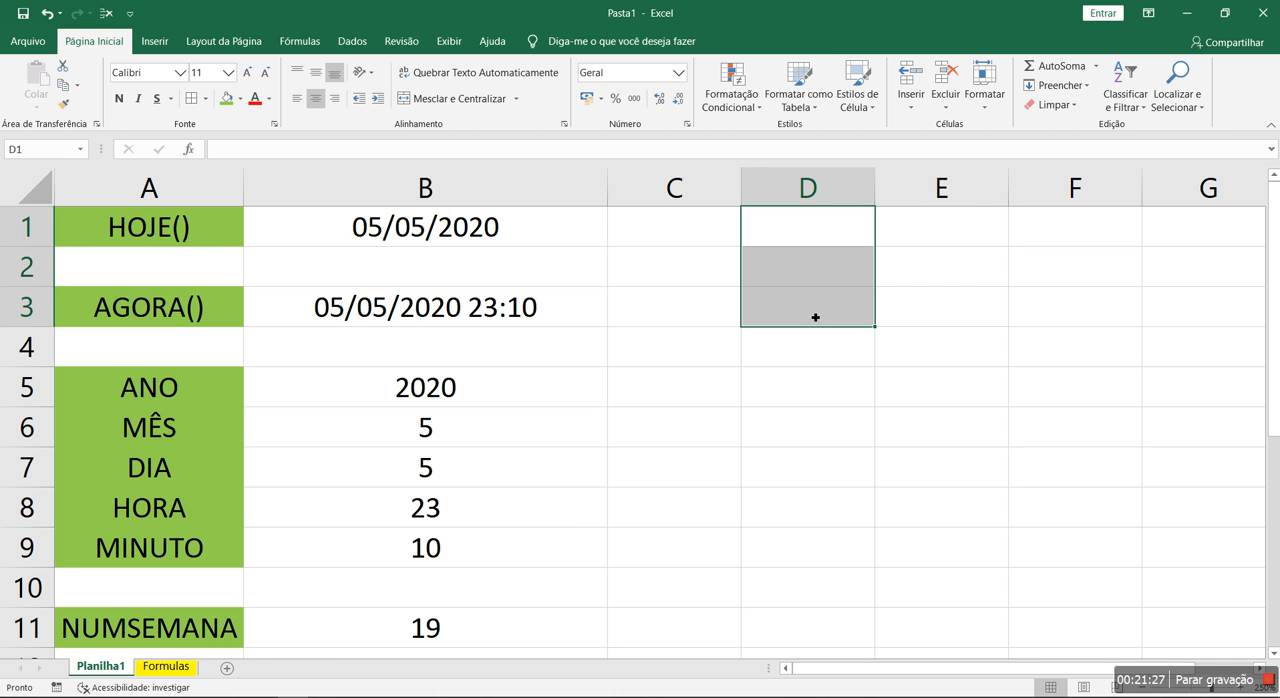
# - Mark ÉPAR and ÉIMPAR in A15:A16 of the Formulas sheet with green fill and return to Planilha1
pyautogui.click(148, 667)
pyautogui.moveTo(113, 572); pyautogui.dragTo(112, 588)
pyautogui.click(226, 98)
pyautogui.click(102, 667)
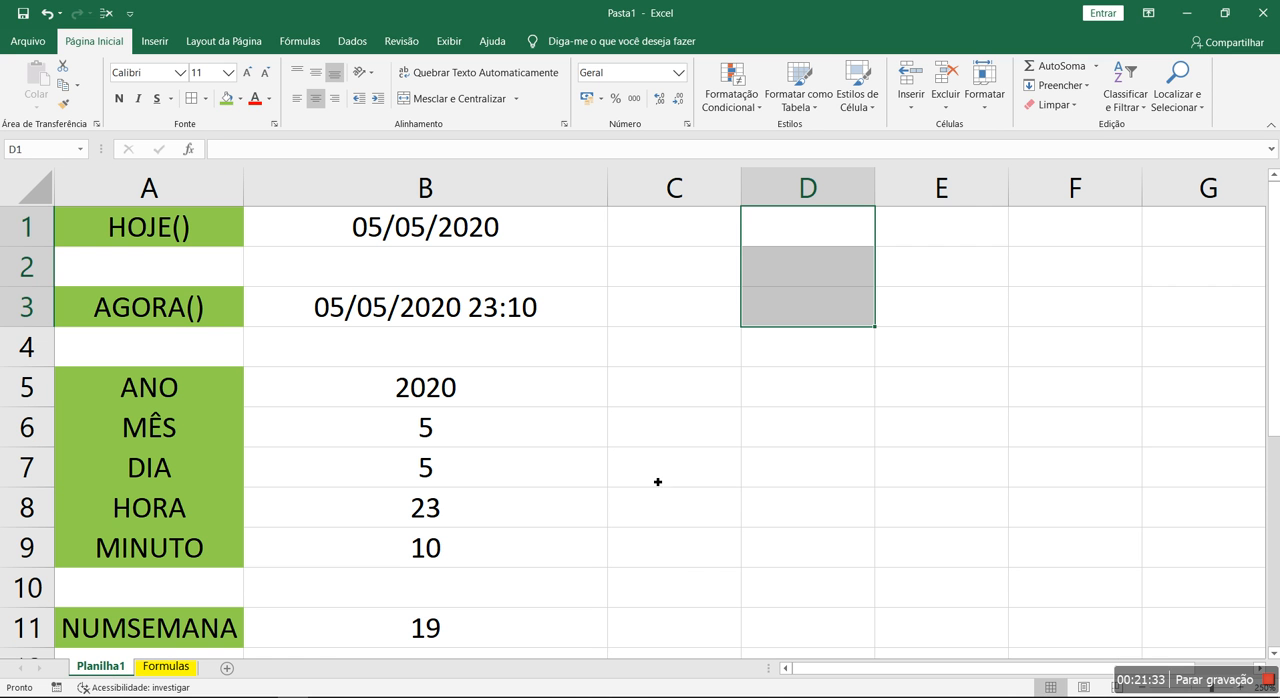
pyautogui.click(860, 322)
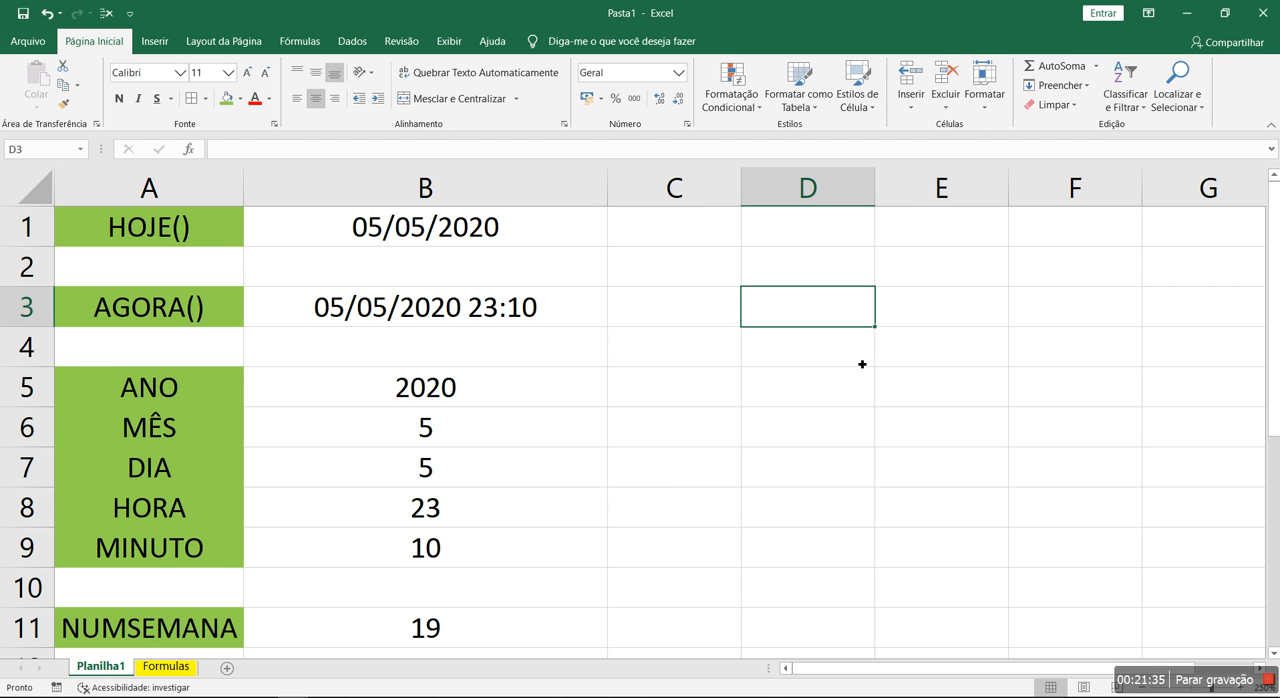
pyautogui.click(953, 323)
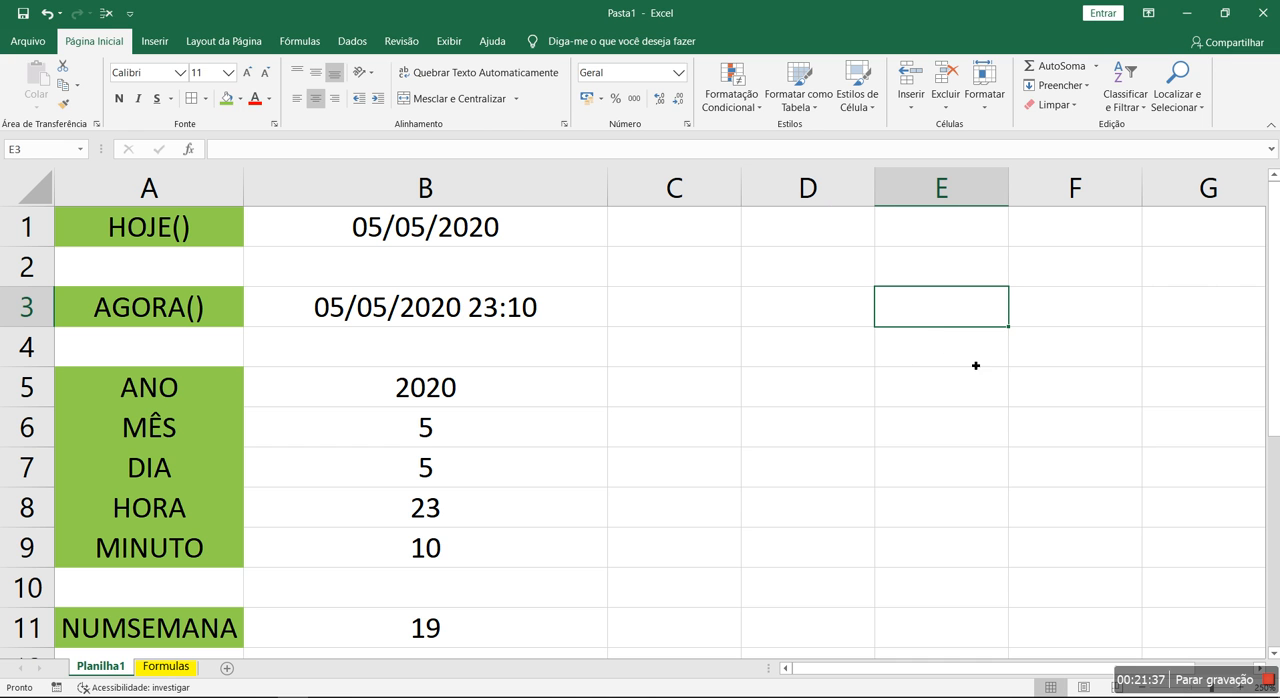
pyautogui.write('=')
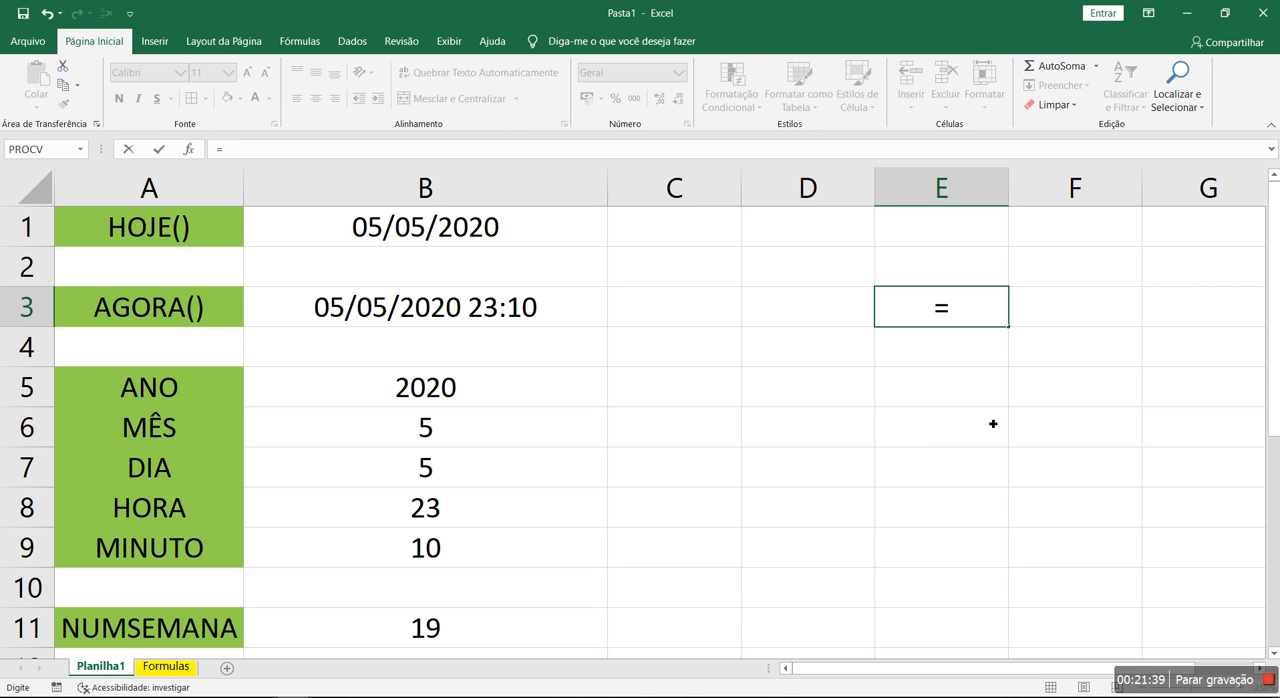
pyautogui.write('É')
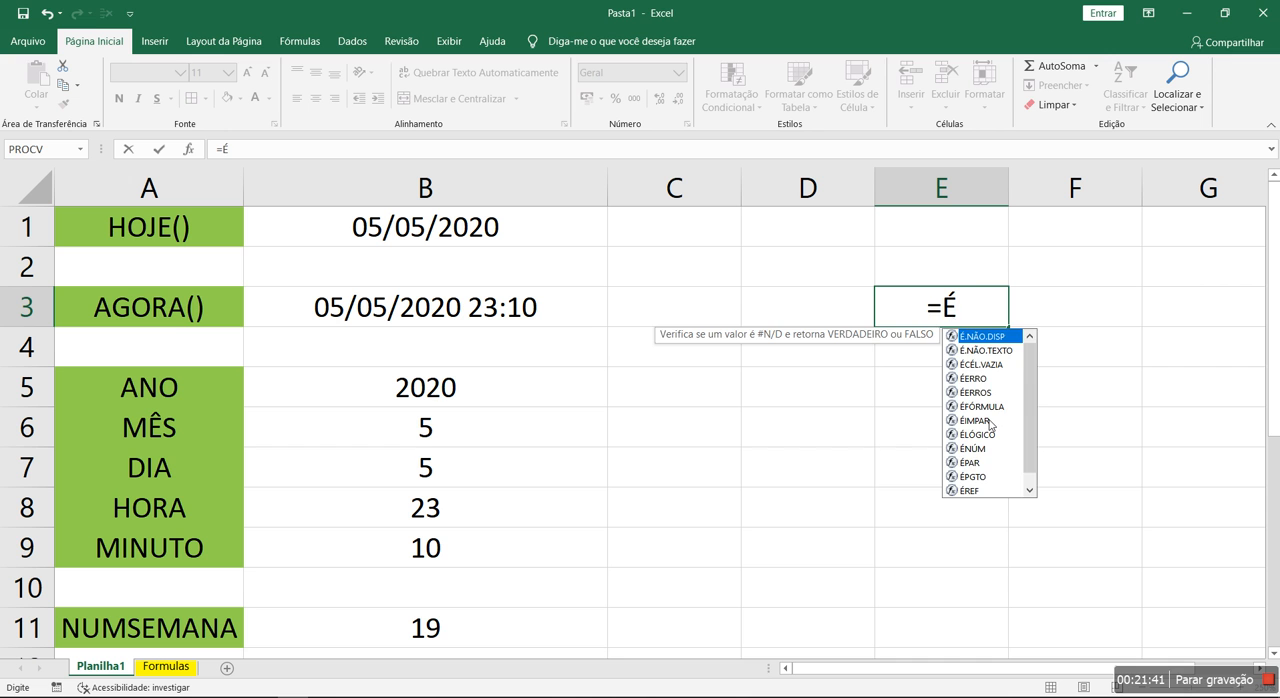
pyautogui.write('PAR(')
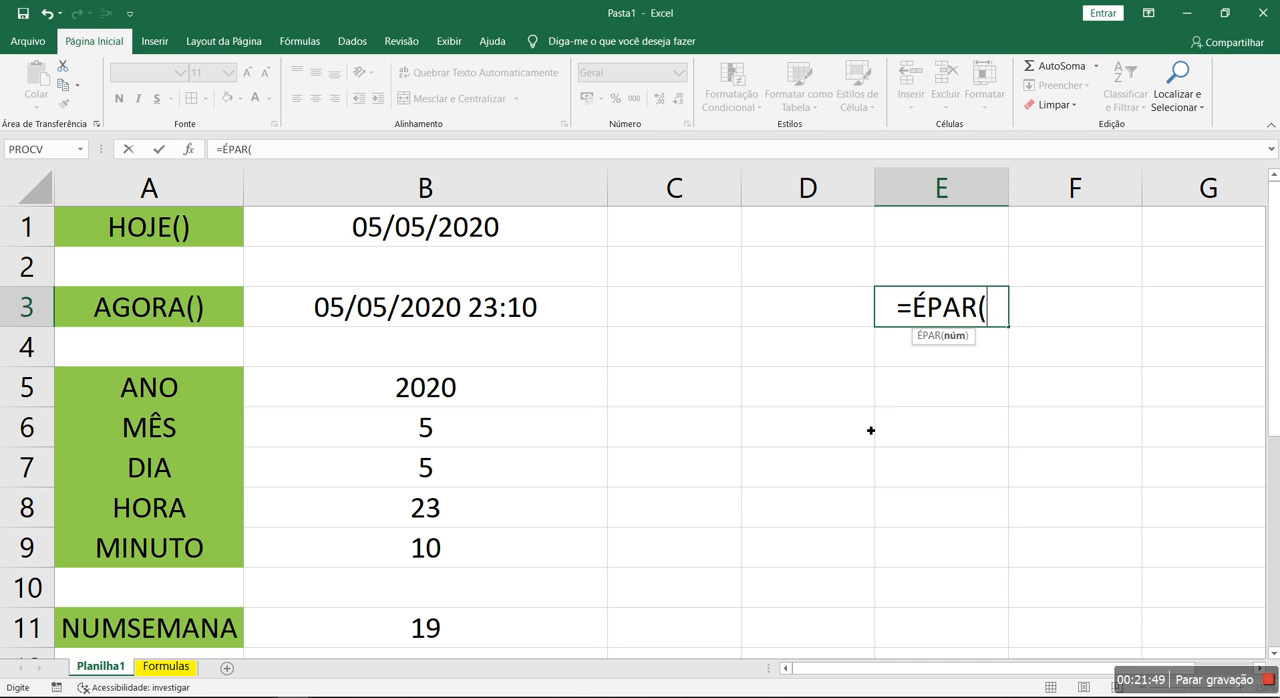
pyautogui.press('Escape')
# - Fill cell E2 with the standard orange colour as the input cell for the even/odd test
pyautogui.click(925, 282)
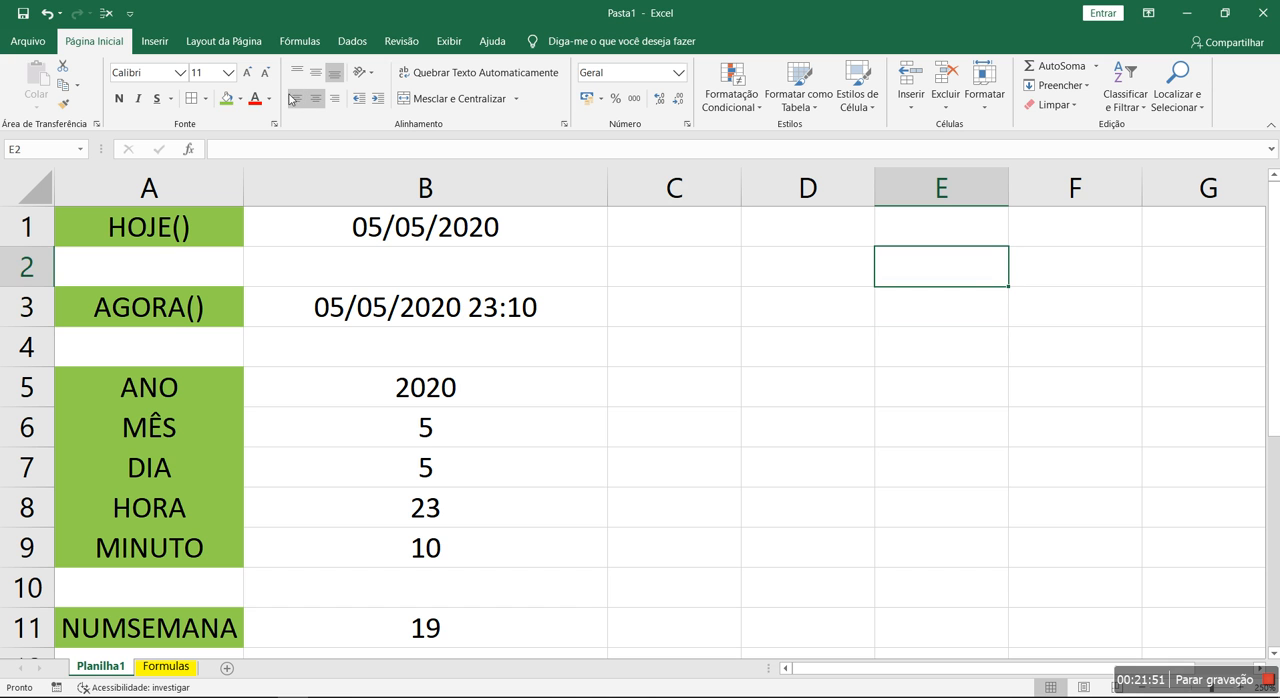
pyautogui.click(240, 101)
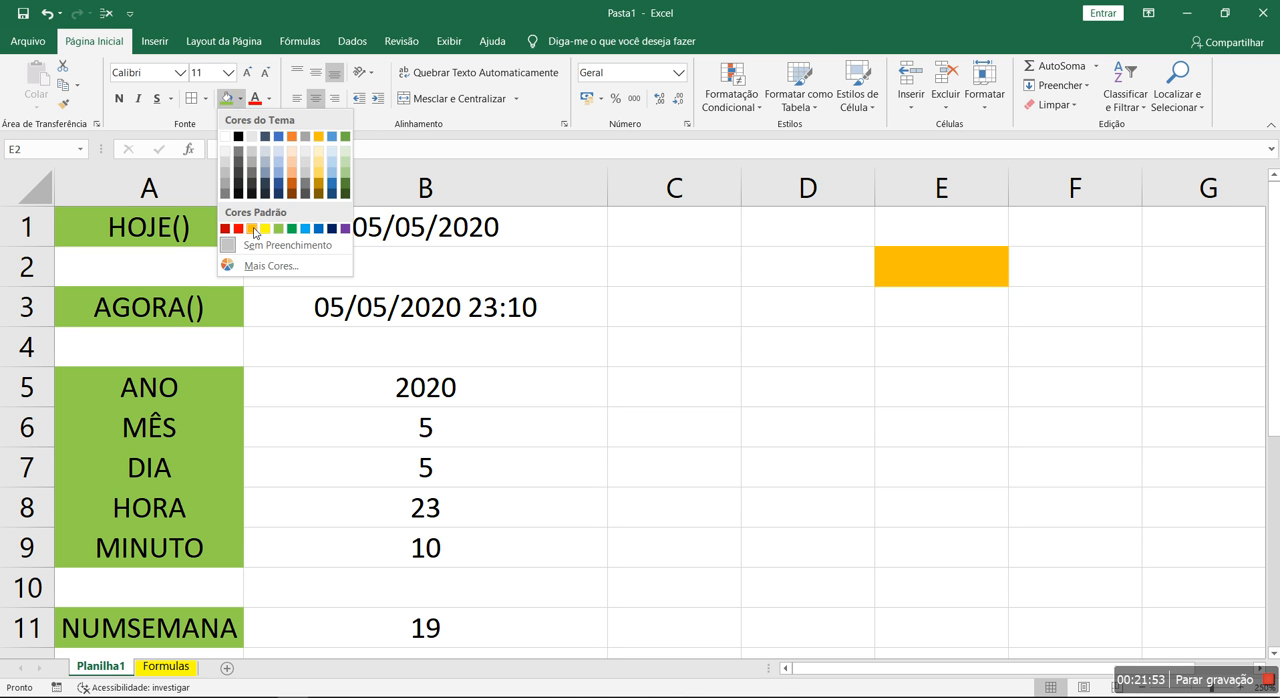
pyautogui.click(254, 231)
# - Enter =ÉPAR(E2) in E4 to test whether the number in E2 is even
pyautogui.click(929, 376)
pyautogui.click(906, 363)
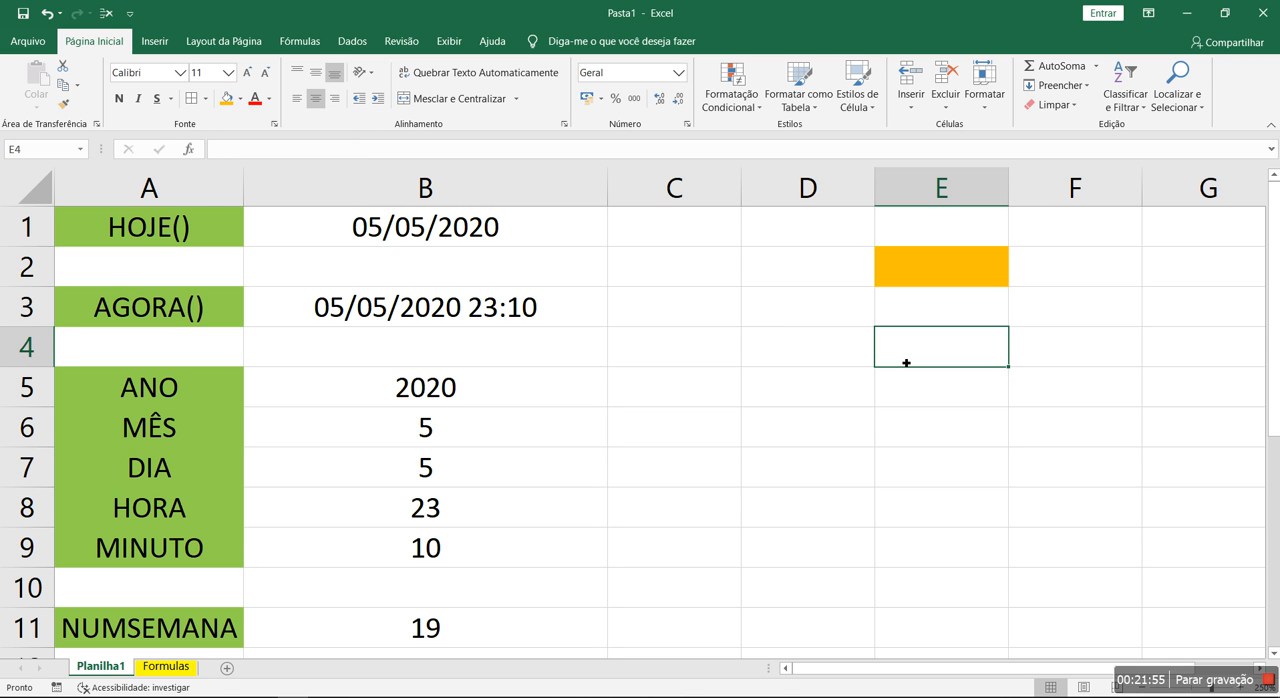
pyautogui.write('=Épar(')
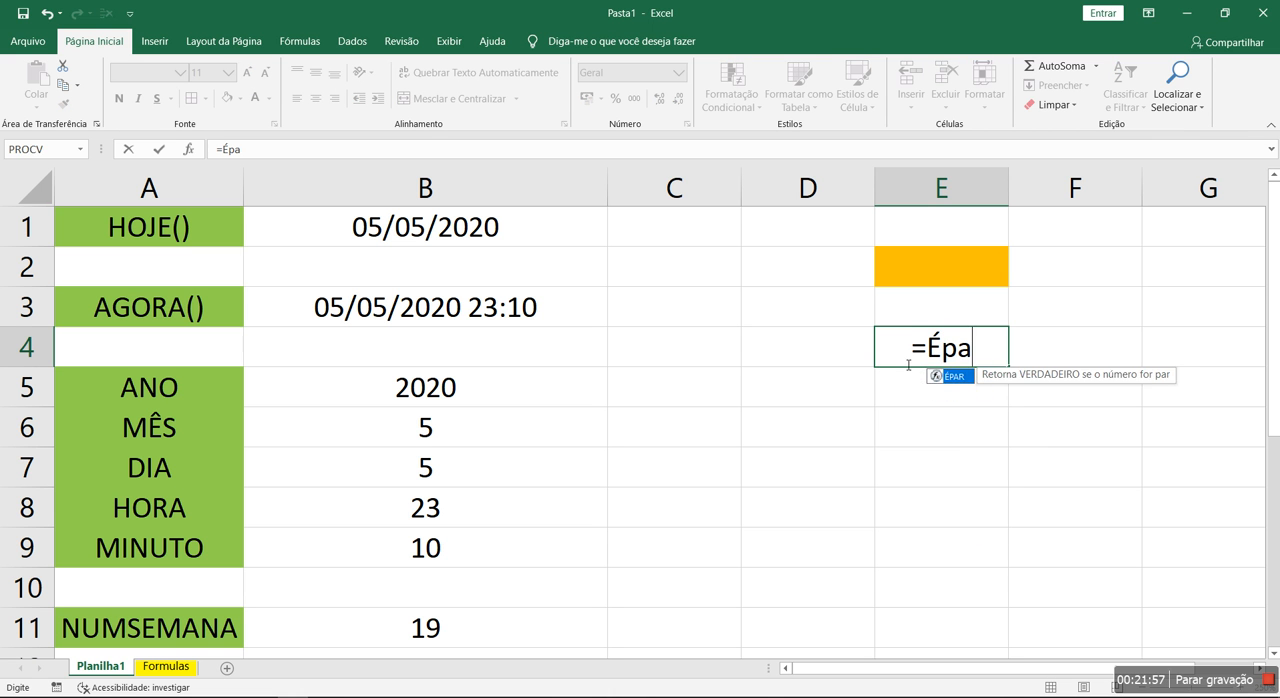
pyautogui.click(935, 278)
pyautogui.write(')')
pyautogui.hotkey('ctrl', 'Return')
pyautogui.press('Return')
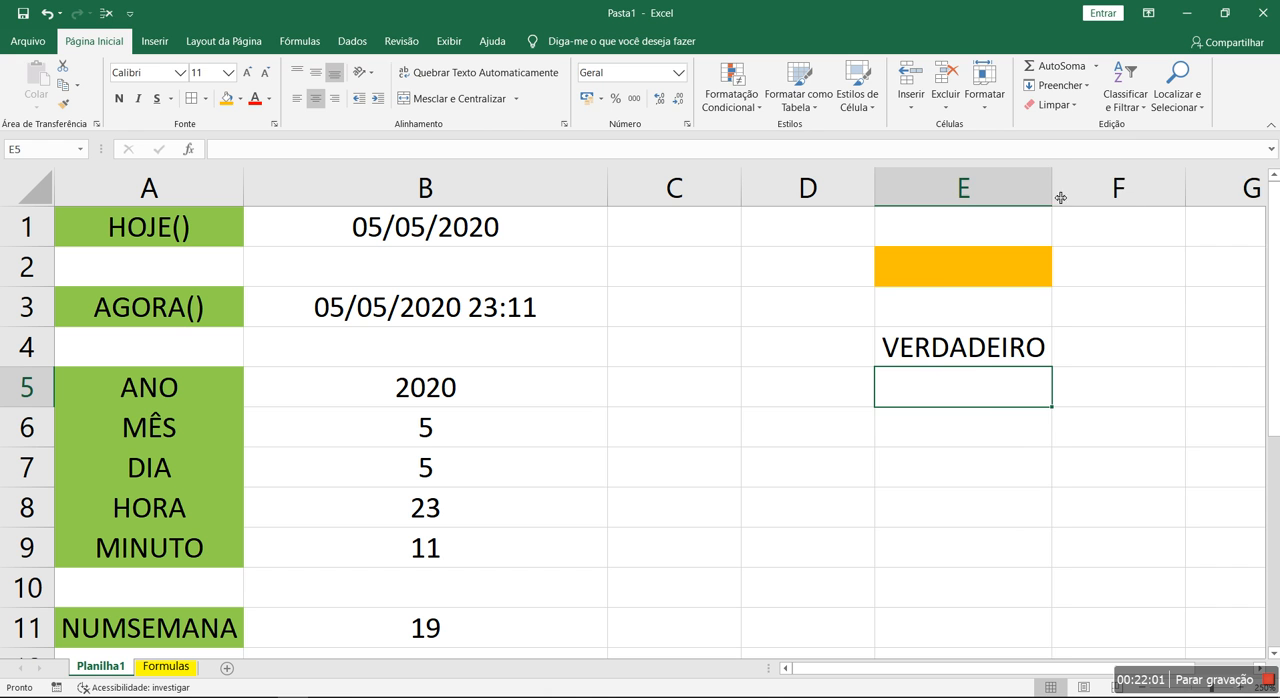
# - Widen column E slightly and enter =ÉIMPAR(E2) in E5 to test whether the number in E2 is odd
pyautogui.moveTo(1060, 195); pyautogui.dragTo(1079, 195)
pyautogui.write('=ÉIMPA')
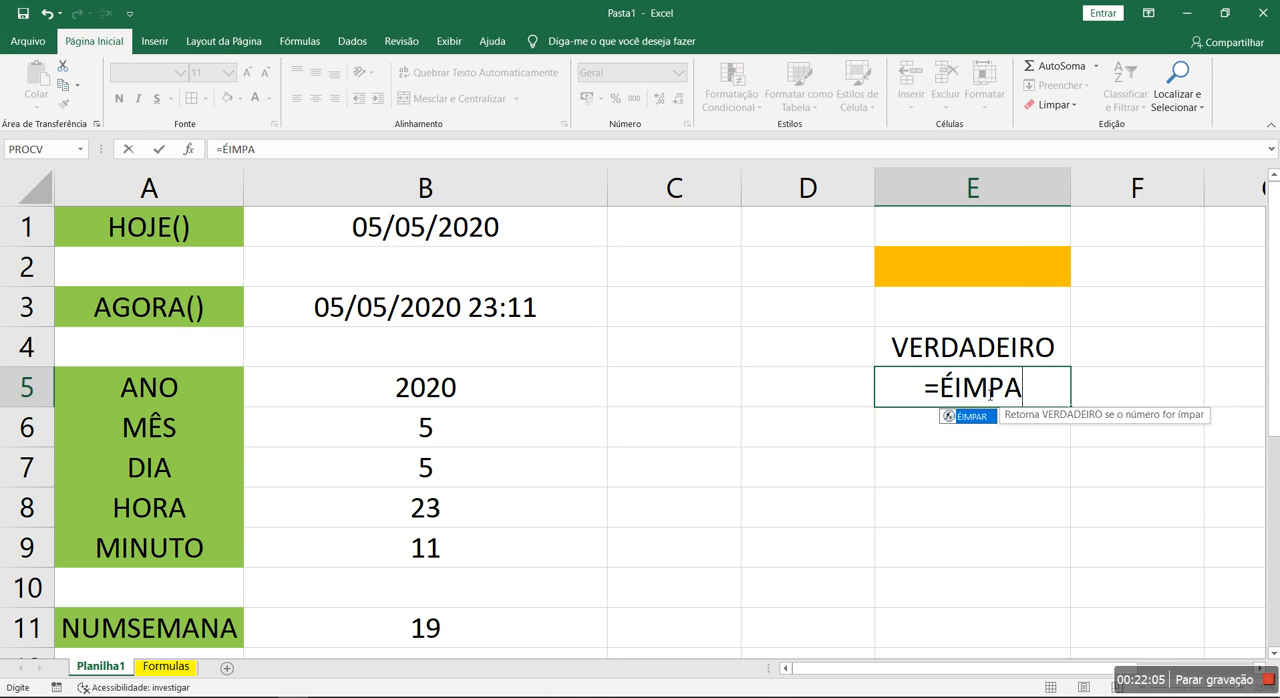
pyautogui.press('Tab')
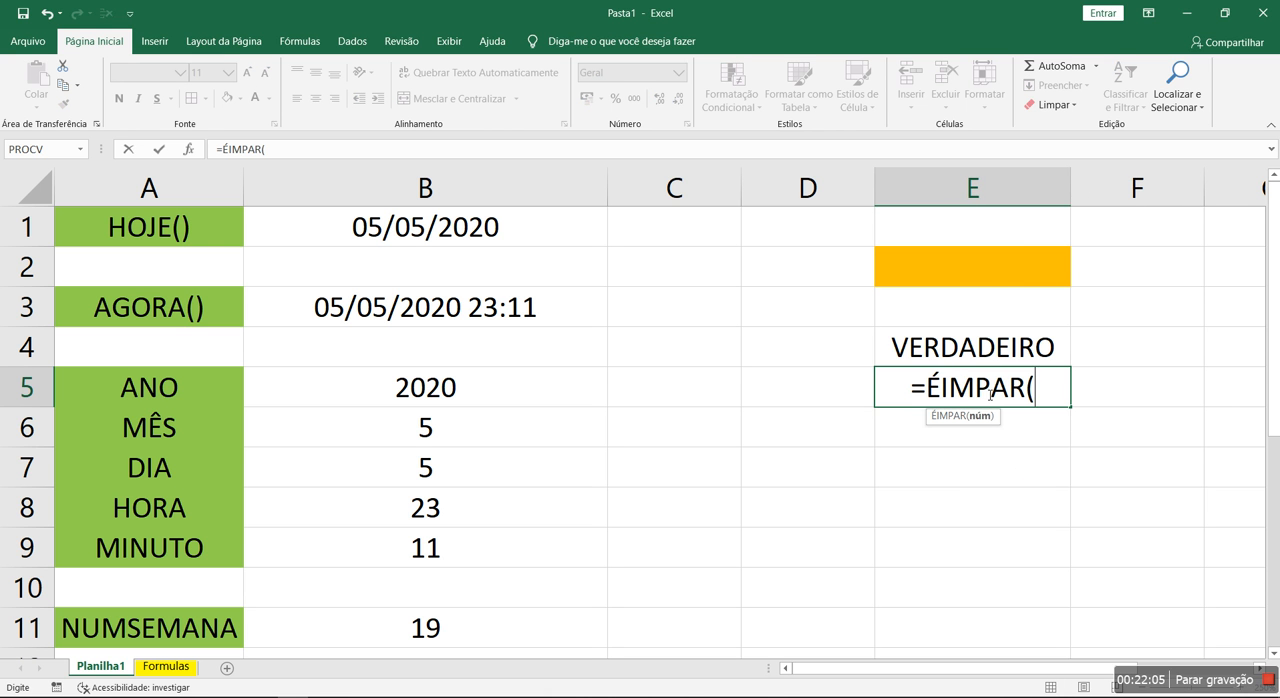
pyautogui.click(980, 260)
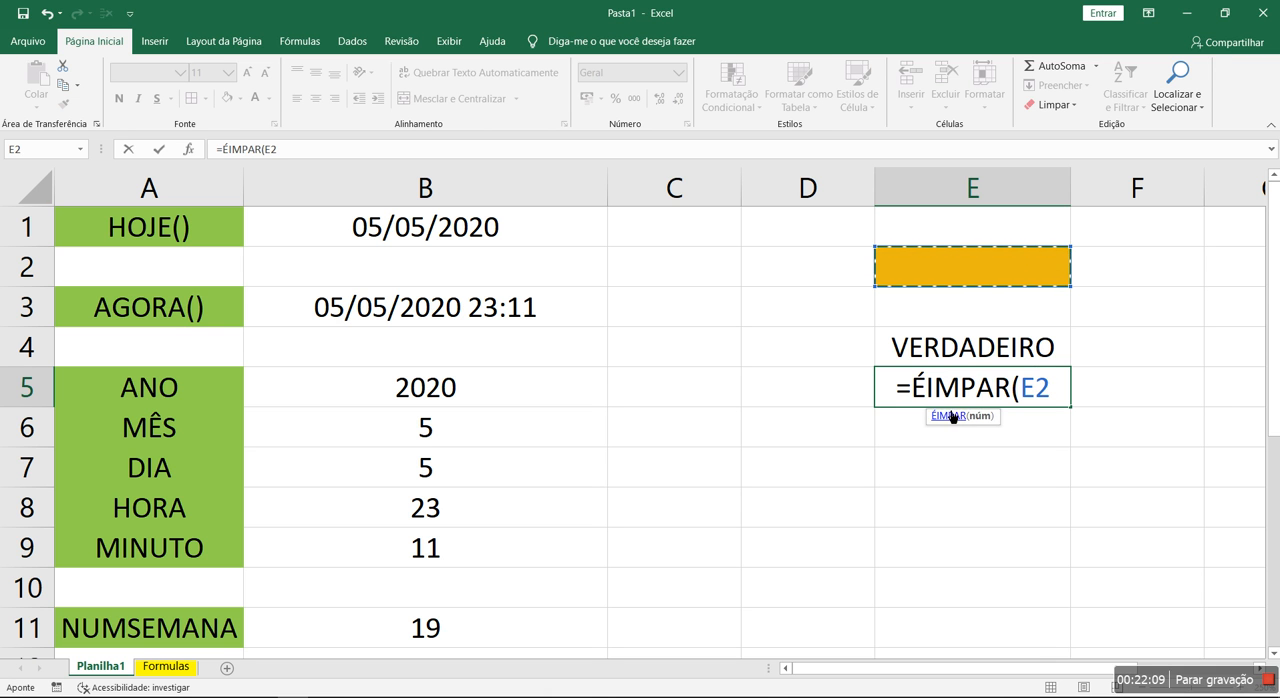
pyautogui.write(')')
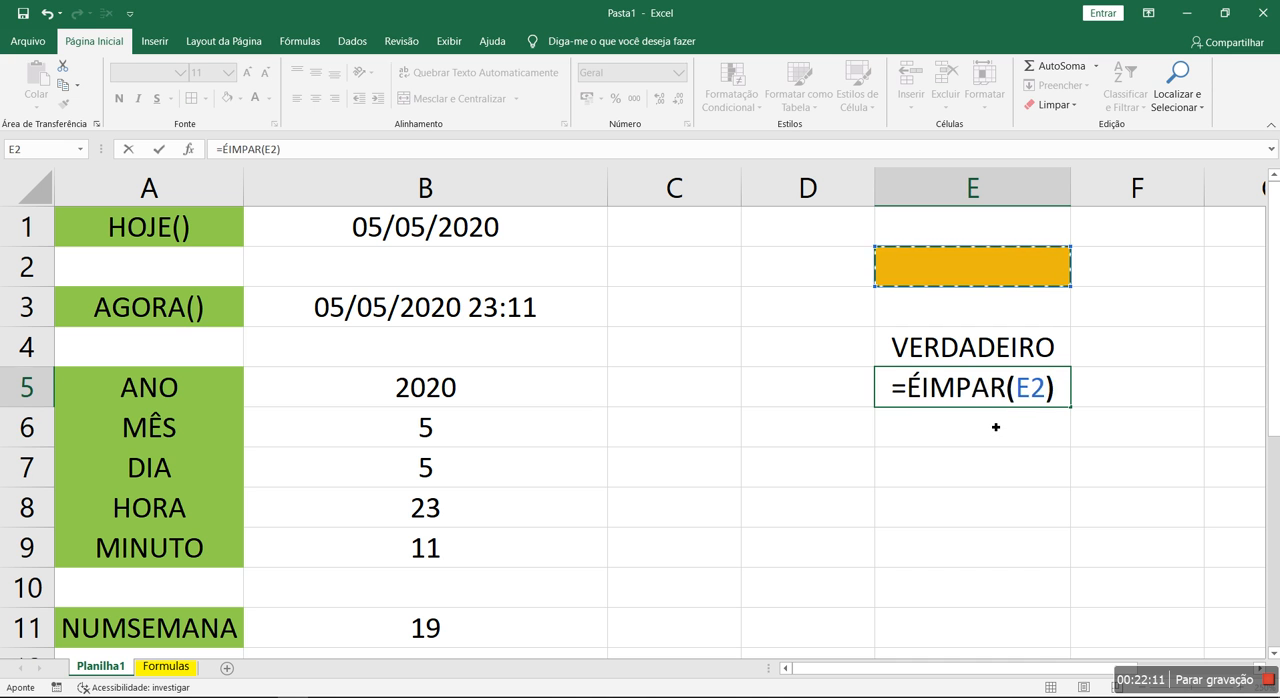
pyautogui.press('Return')
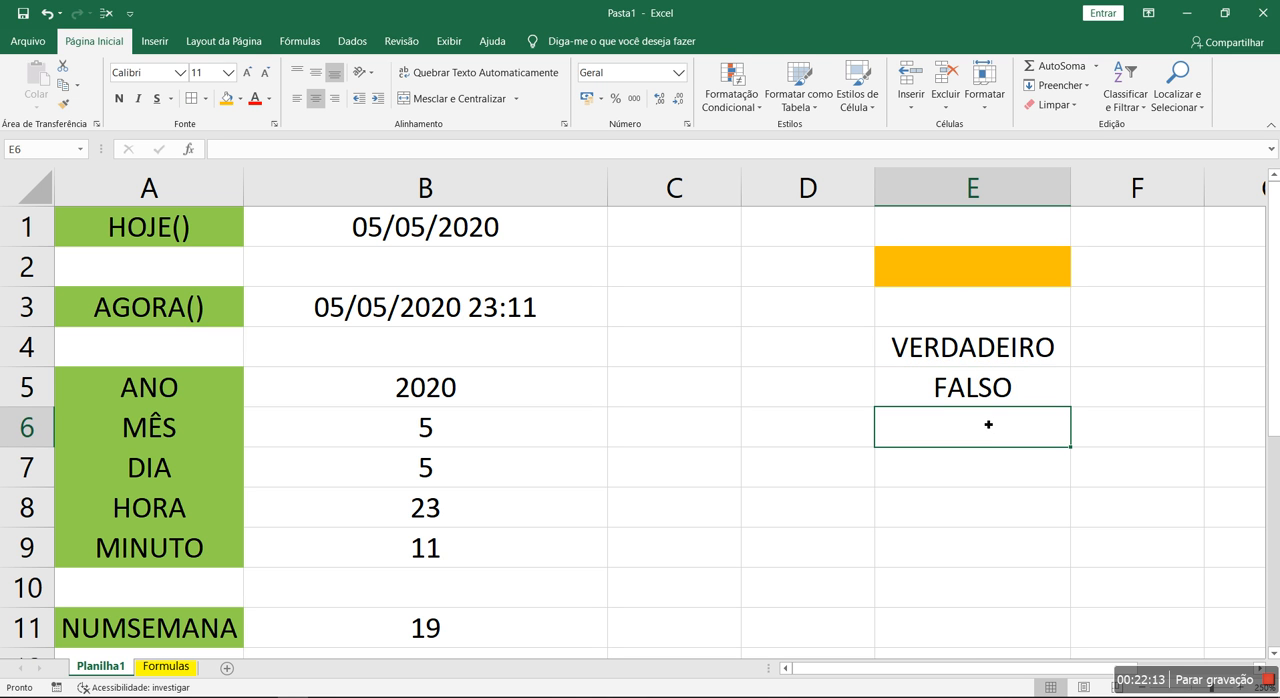
# - Check the formulas in E4 and E5 and test them by setting E2 to 1
pyautogui.click(968, 355)
pyautogui.click(970, 385)
pyautogui.click(967, 284)
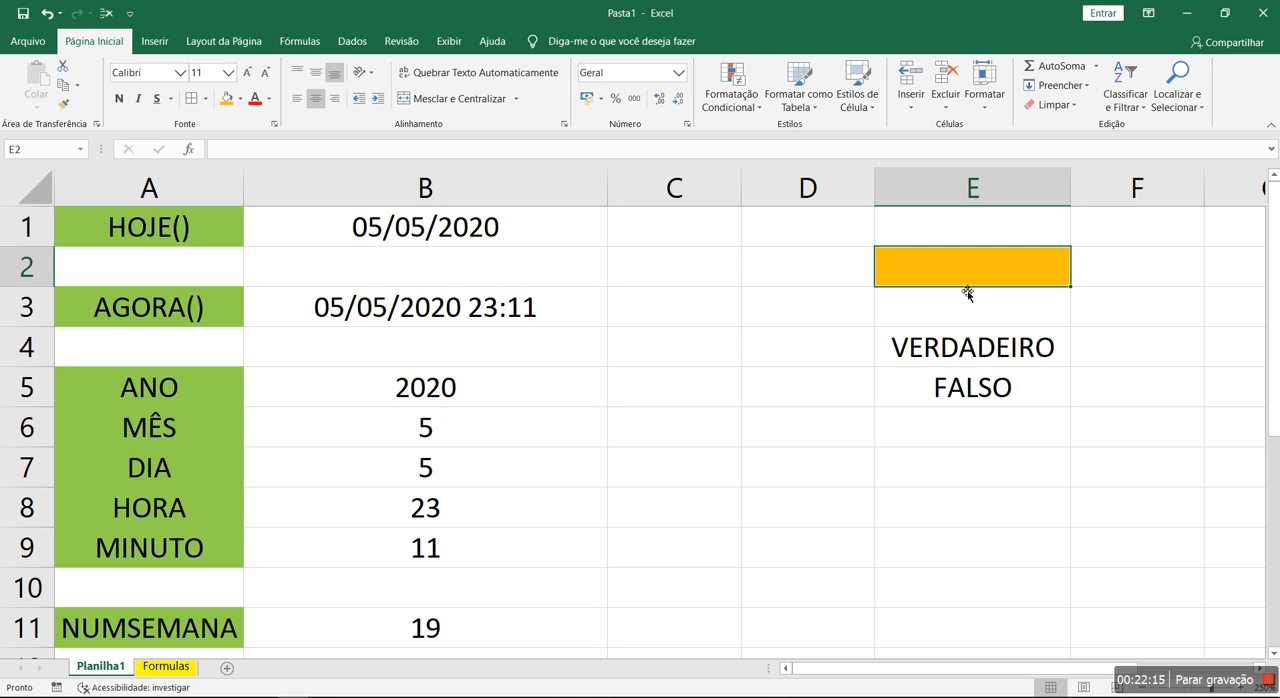
pyautogui.write('1')
pyautogui.press('Return')
# - Label the two test results by entering PAR in D4 and IMPAR in D5
pyautogui.click(848, 346)
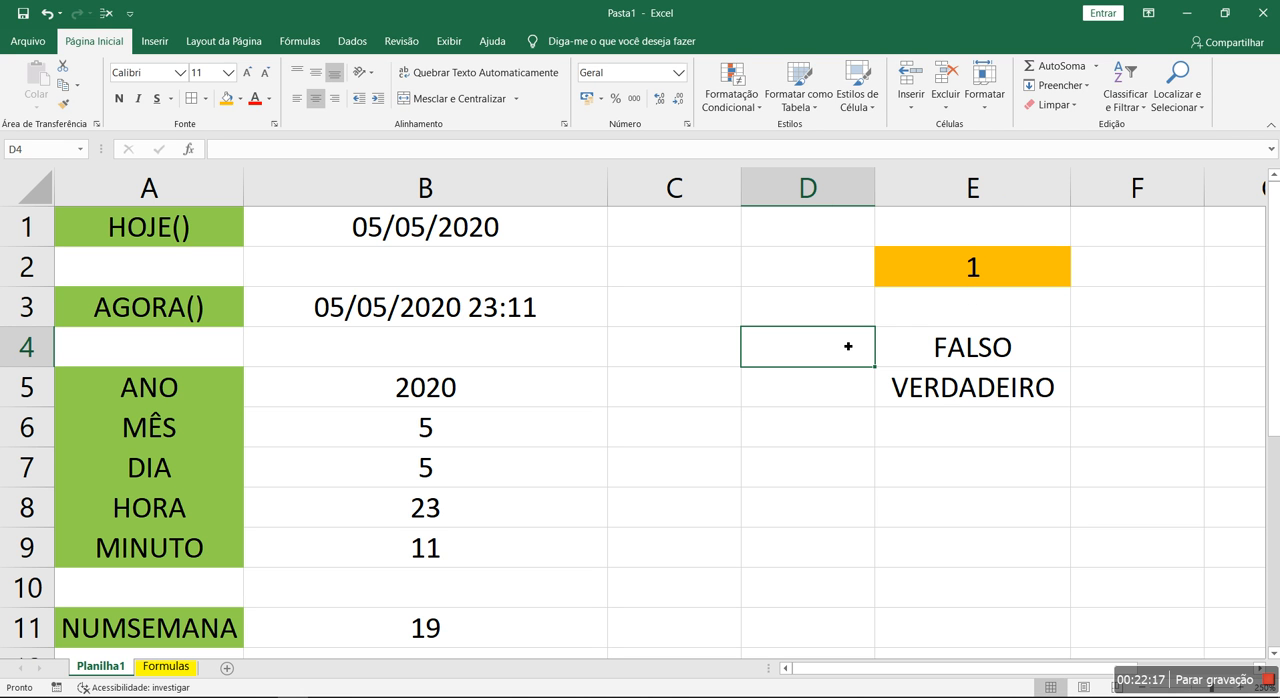
pyautogui.write('PAR')
pyautogui.press('Return')
pyautogui.write('IM')
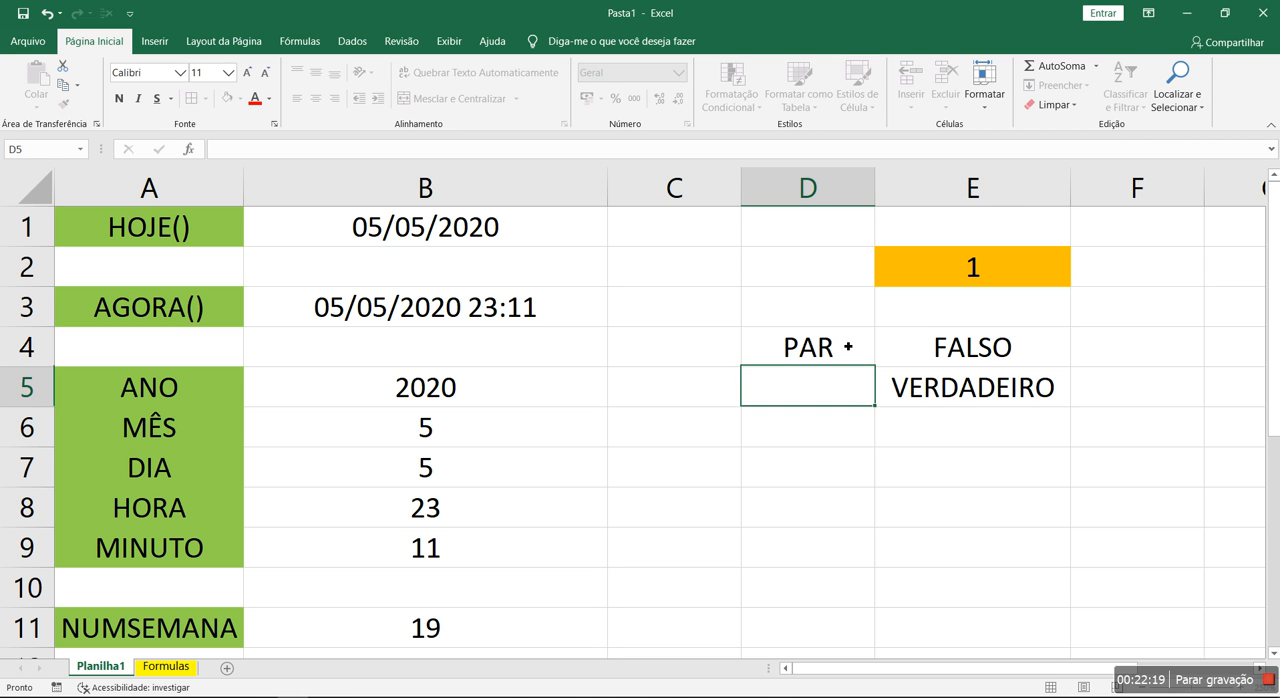
pyautogui.write('PAR')
pyautogui.press('Return')
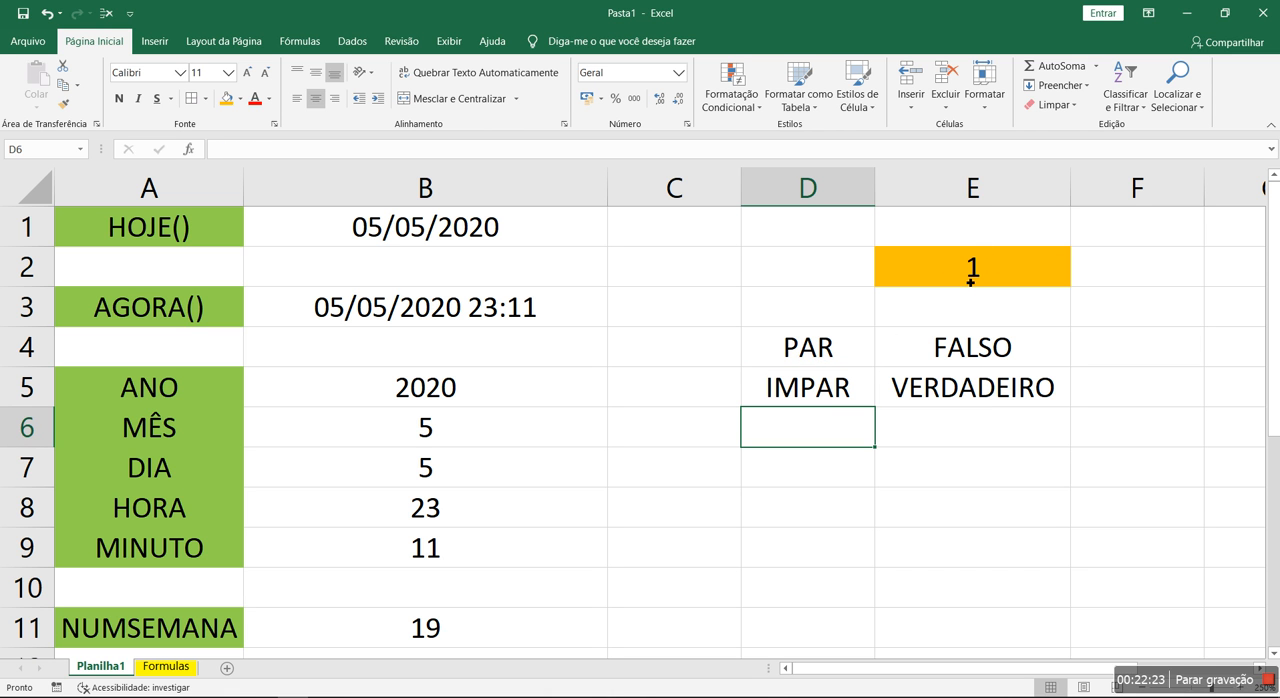
# - Review the PAR and IMPAR results in D4:E5 and set the input cell E2 to 2
pyautogui.moveTo(799, 372); pyautogui.dragTo(905, 390)
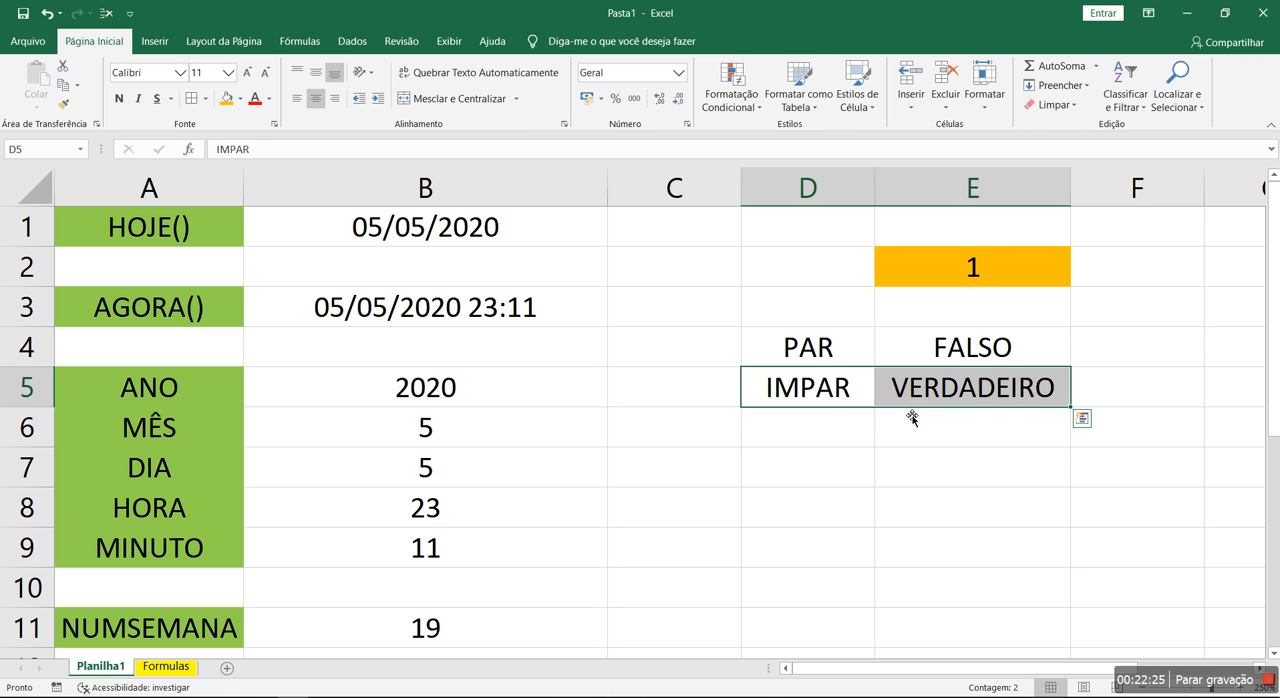
pyautogui.moveTo(831, 358); pyautogui.dragTo(906, 360)
pyautogui.click(965, 282)
pyautogui.write('2')
pyautogui.press('Return')
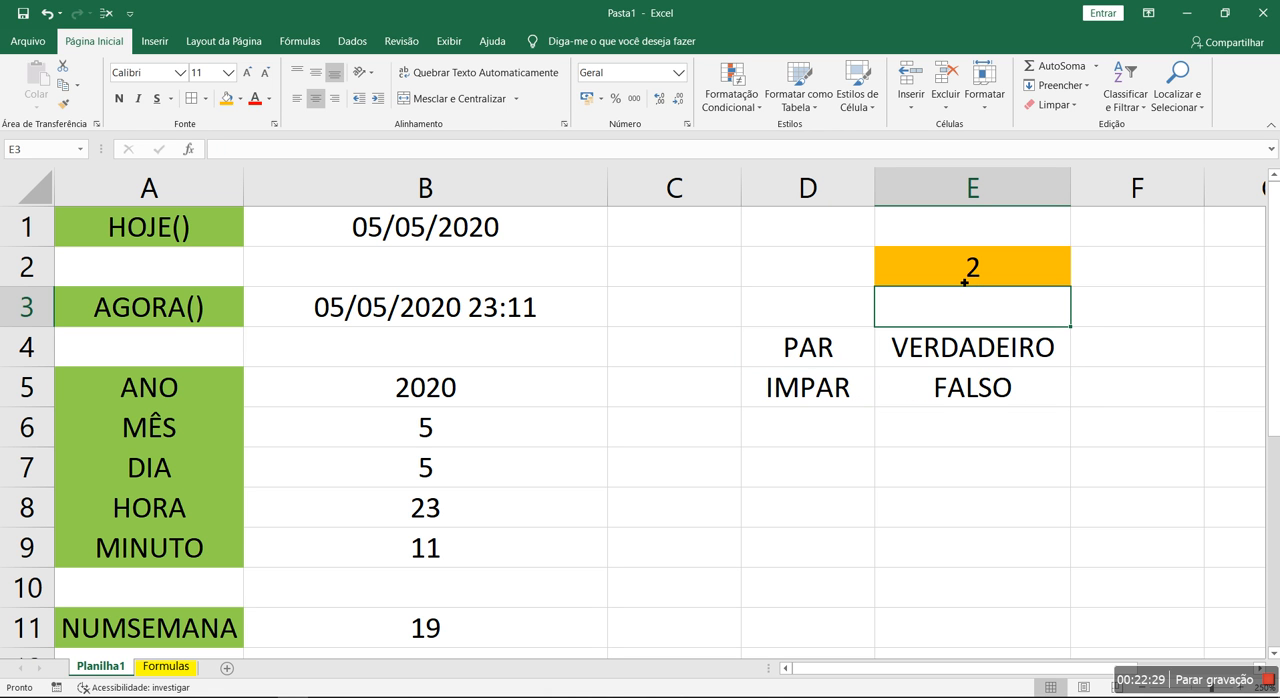
# - Examine the PAR and IMPAR rows and the ÉPAR and ÉIMPAR formulas in E4 and E5, leaving them unedited
pyautogui.moveTo(837, 350); pyautogui.dragTo(905, 352)
pyautogui.moveTo(819, 386); pyautogui.dragTo(1056, 388)
pyautogui.doubleClick(941, 390)
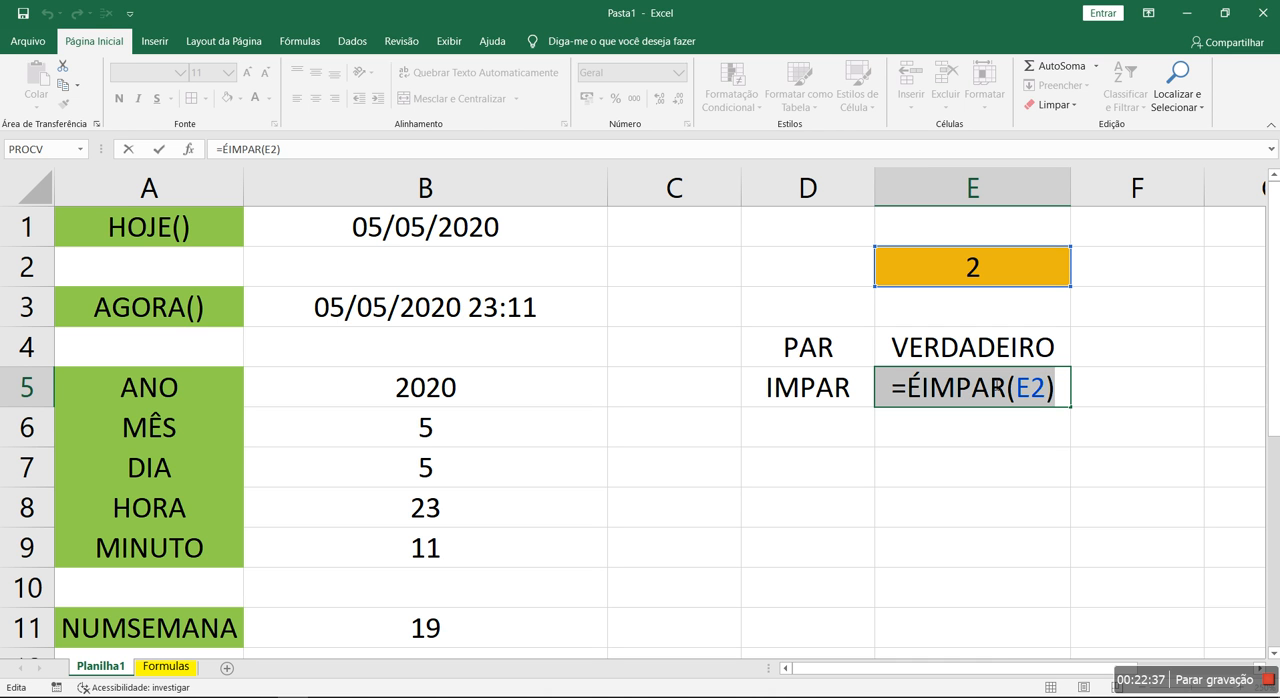
pyautogui.press('Escape')
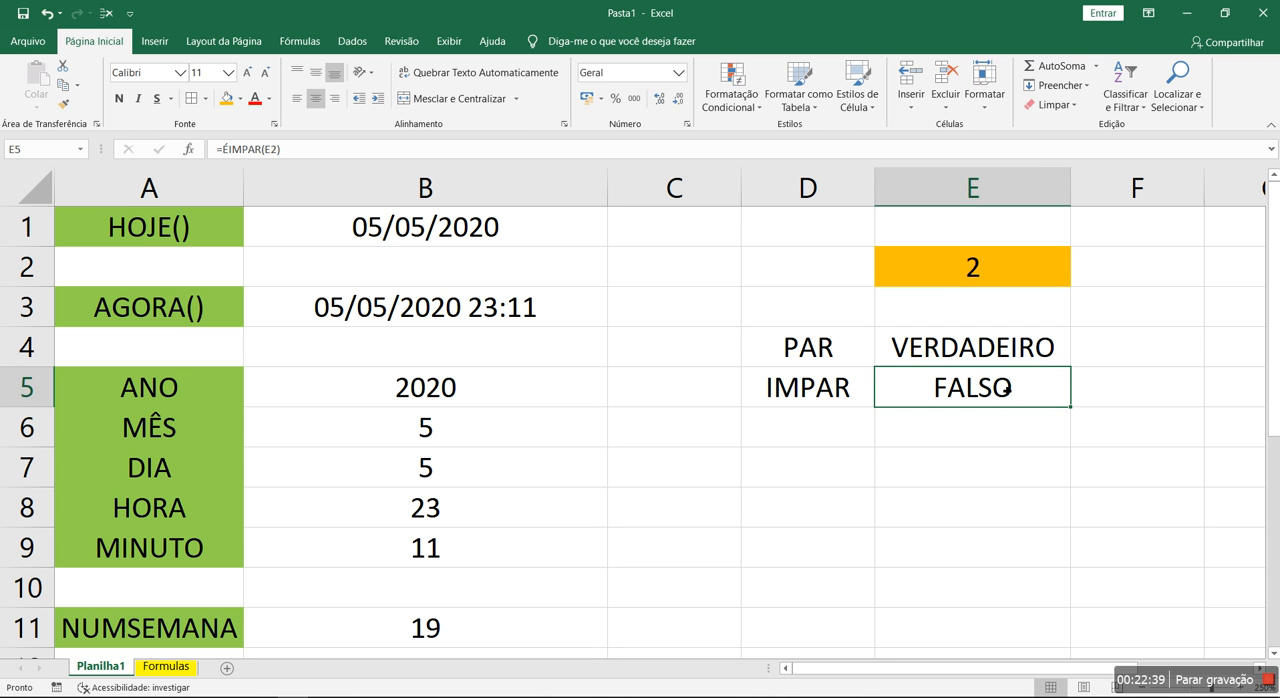
pyautogui.doubleClick(980, 354)
pyautogui.moveTo(905, 352); pyautogui.dragTo(1040, 366)
pyautogui.press('Return')
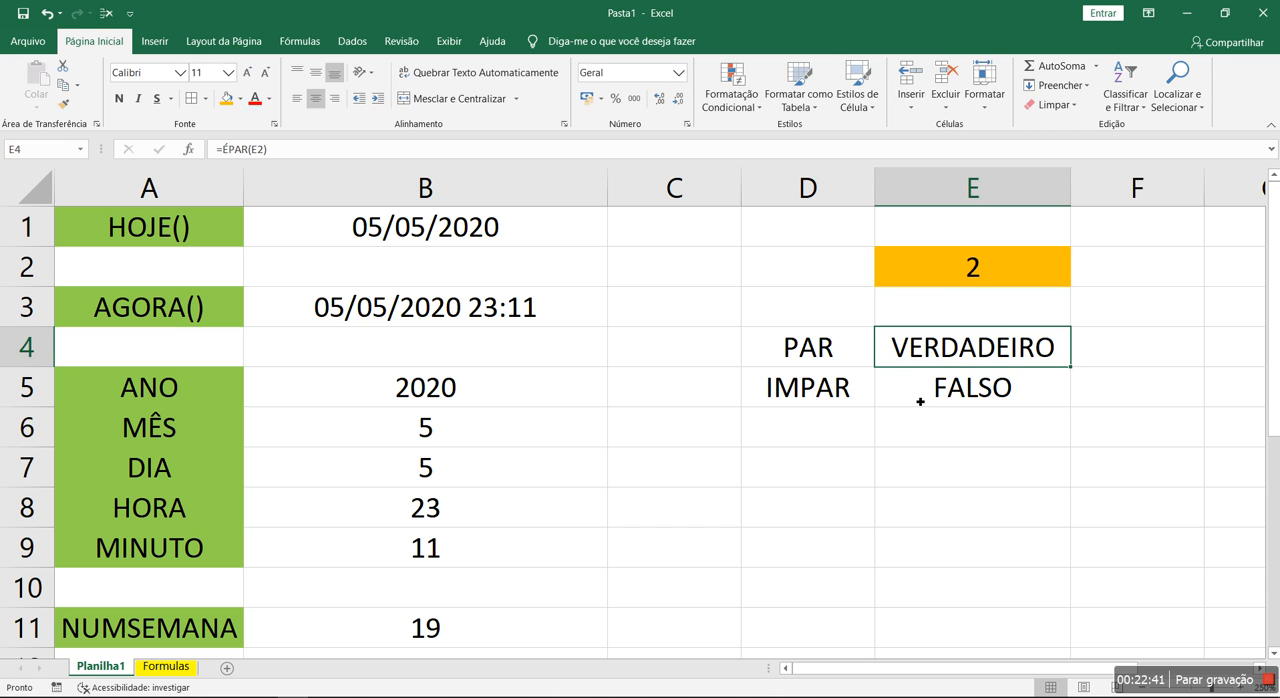
pyautogui.doubleClick(920, 392)
pyautogui.moveTo(900, 392); pyautogui.dragTo(1030, 395)
pyautogui.press('Escape')
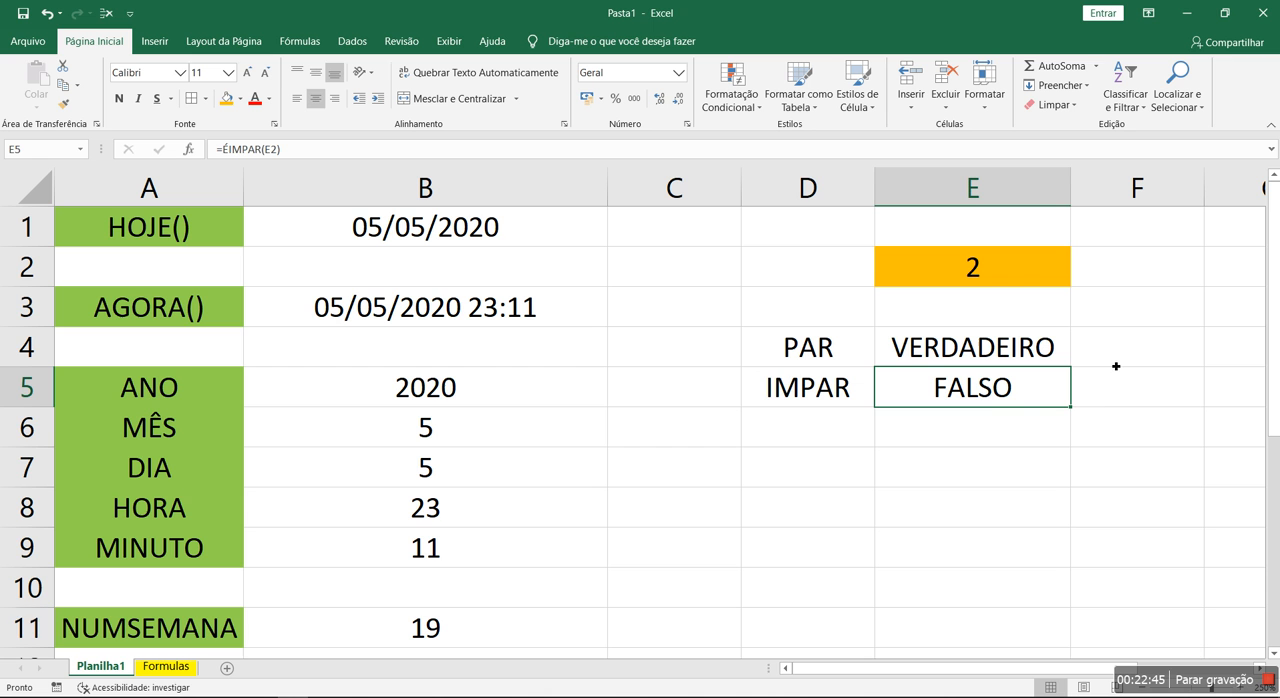
# - Add a new worksheet, enter the header Funcionarios in A1 and fit column A to its contents
pyautogui.click(227, 669)
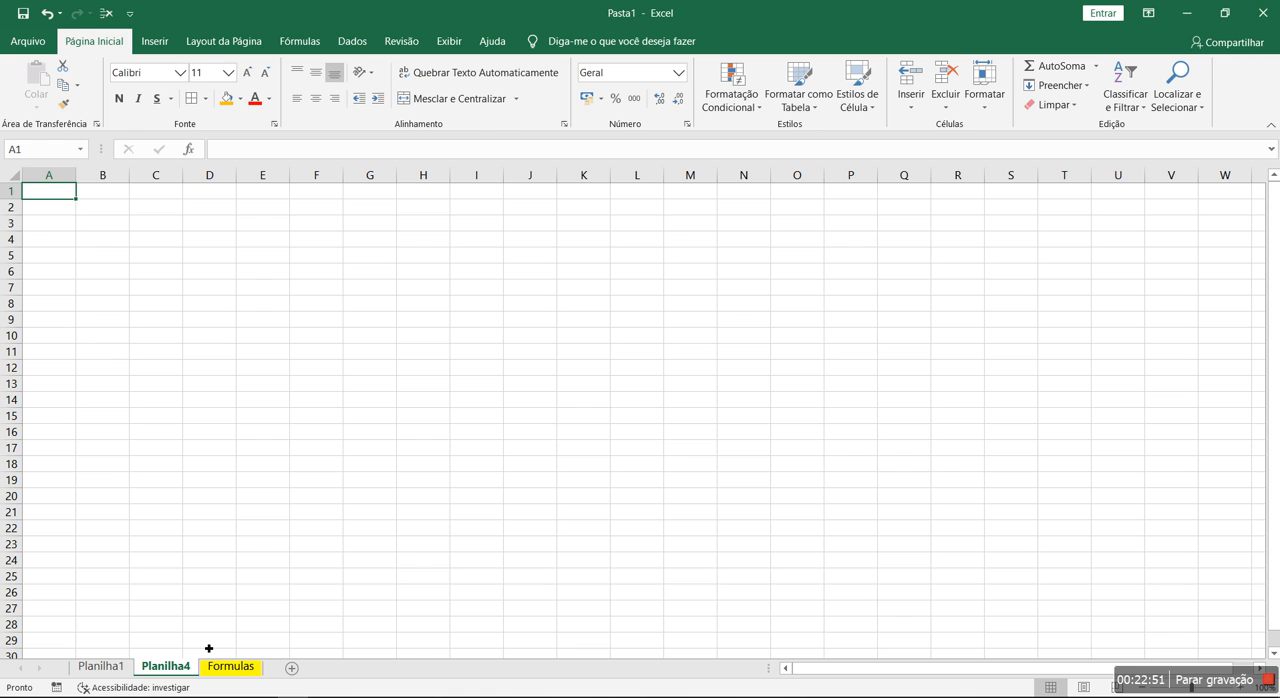
pyautogui.write('Func')
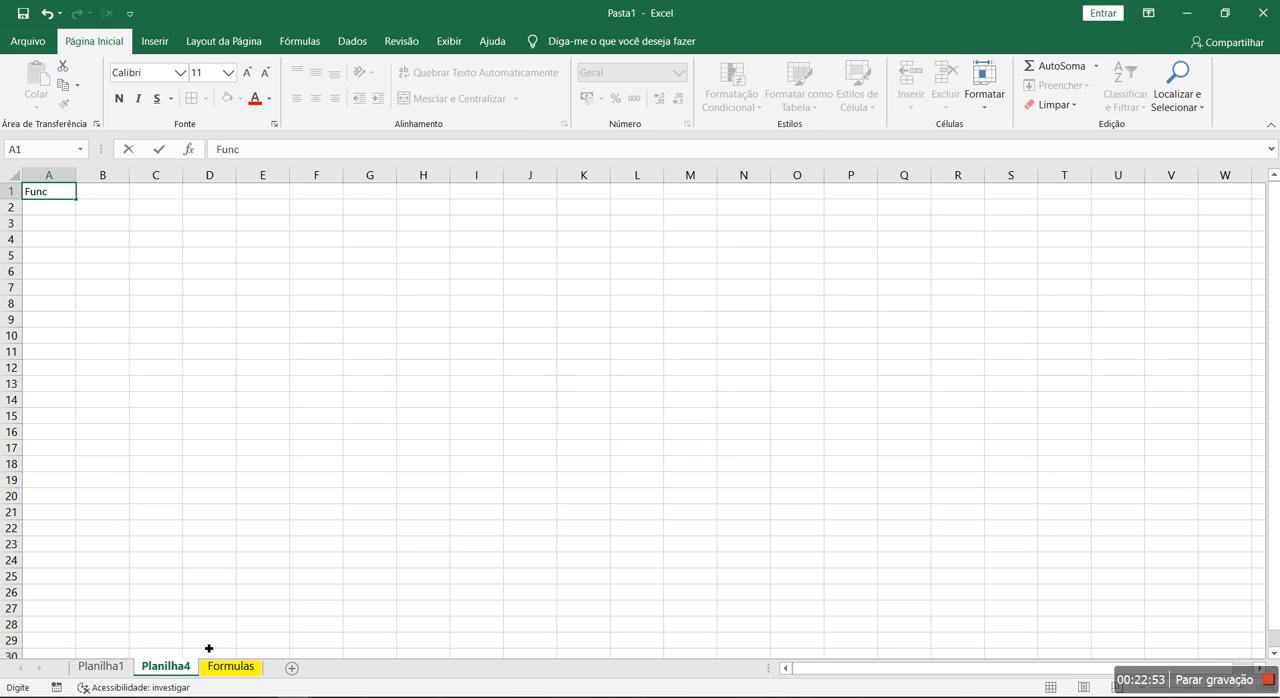
pyautogui.press('Escape')
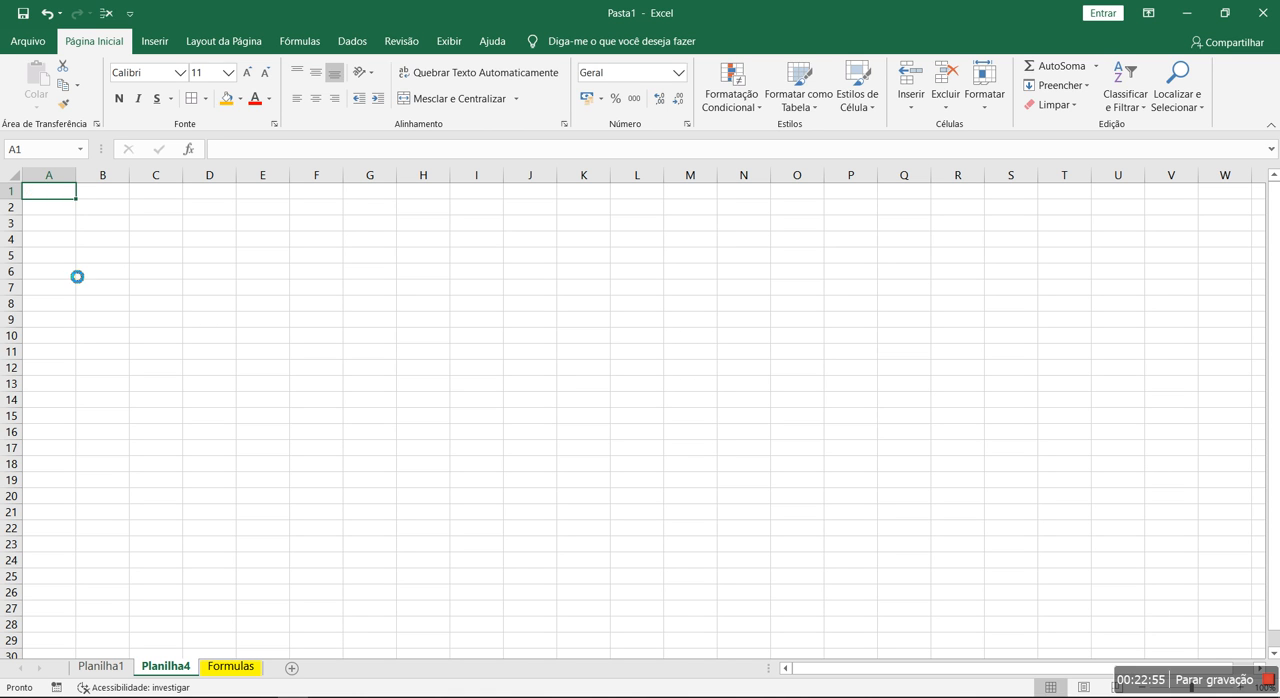
pyautogui.scroll(4, 71, 270)
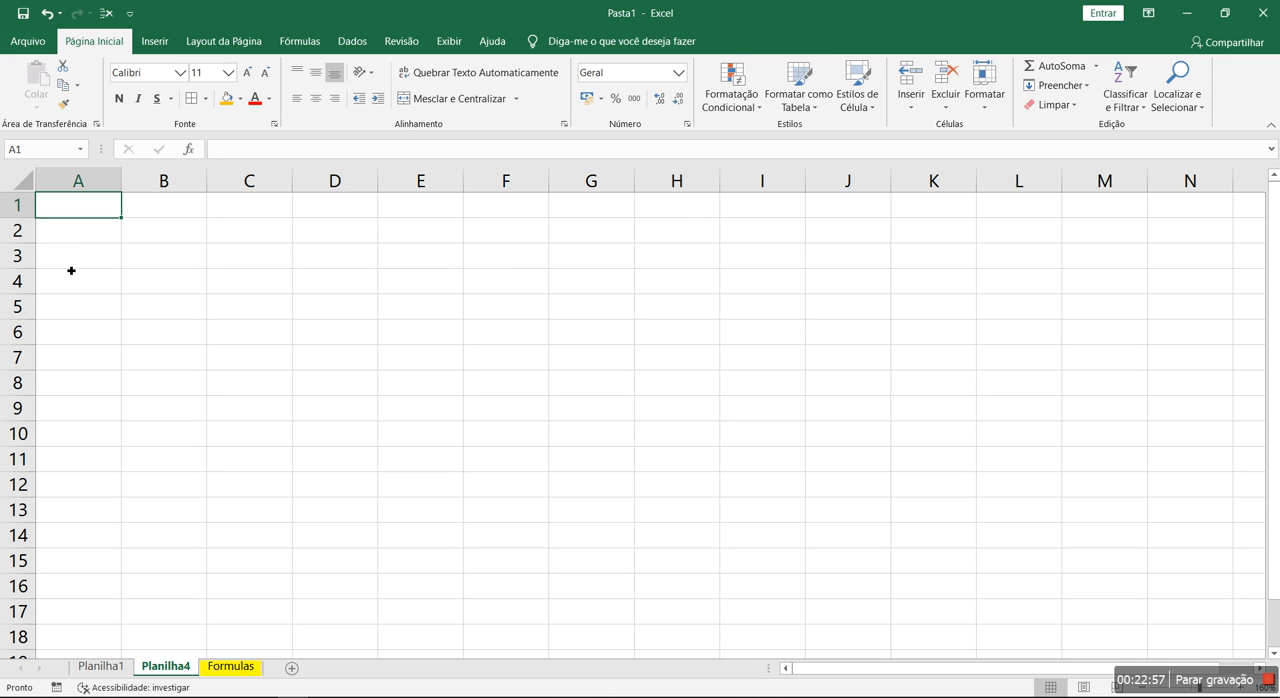
pyautogui.write('Funcionarios')
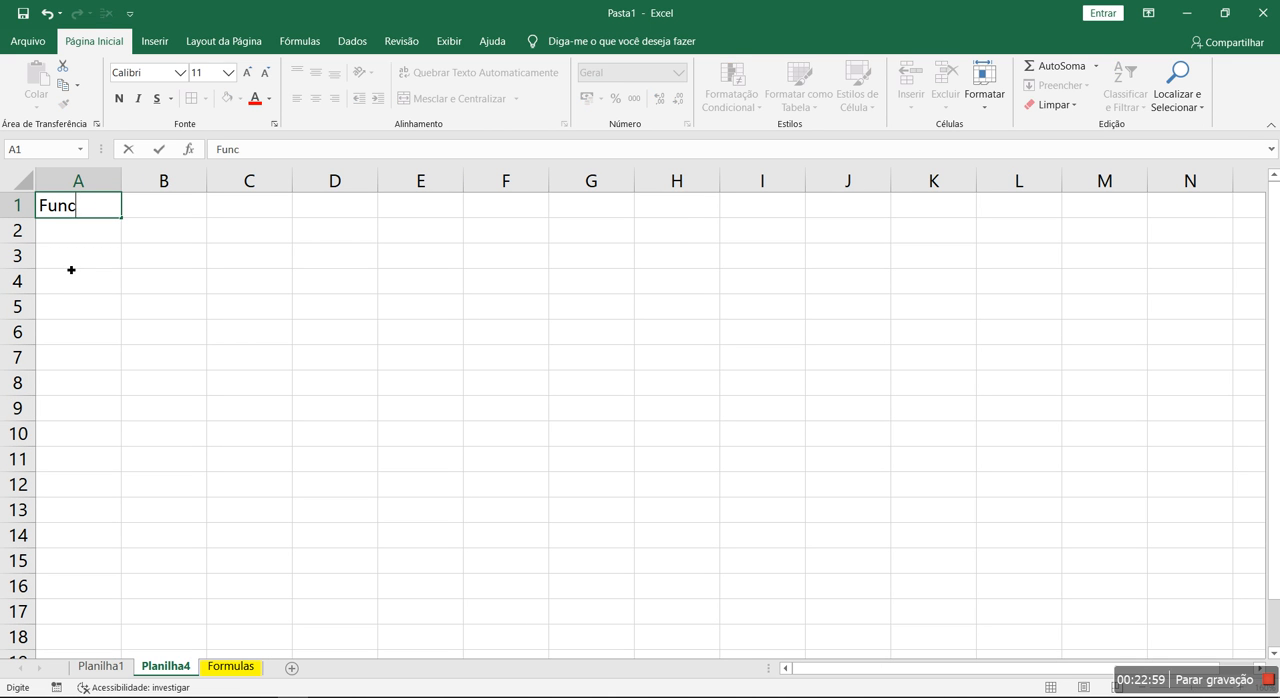
pyautogui.press('Return')
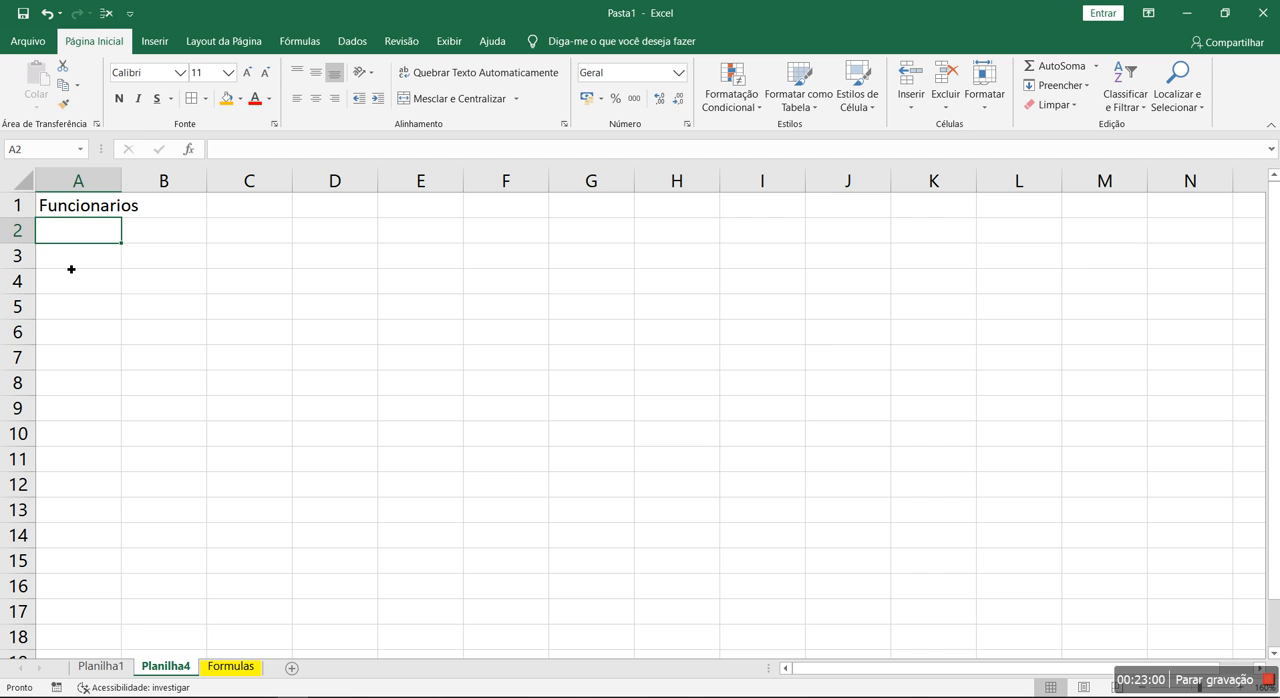
pyautogui.doubleClick(121, 180)
# - Enter the header Idade in B1
pyautogui.click(195, 214)
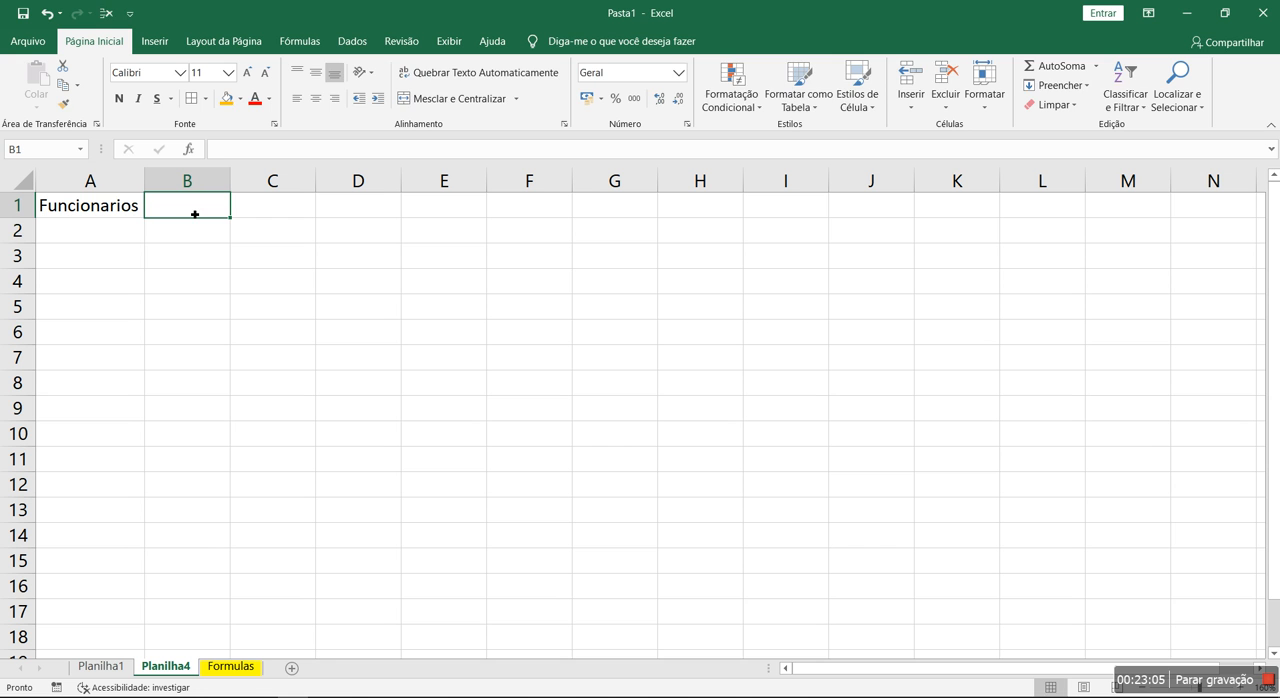
pyautogui.write('Idade')
pyautogui.press('Return')
pyautogui.click(195, 214)
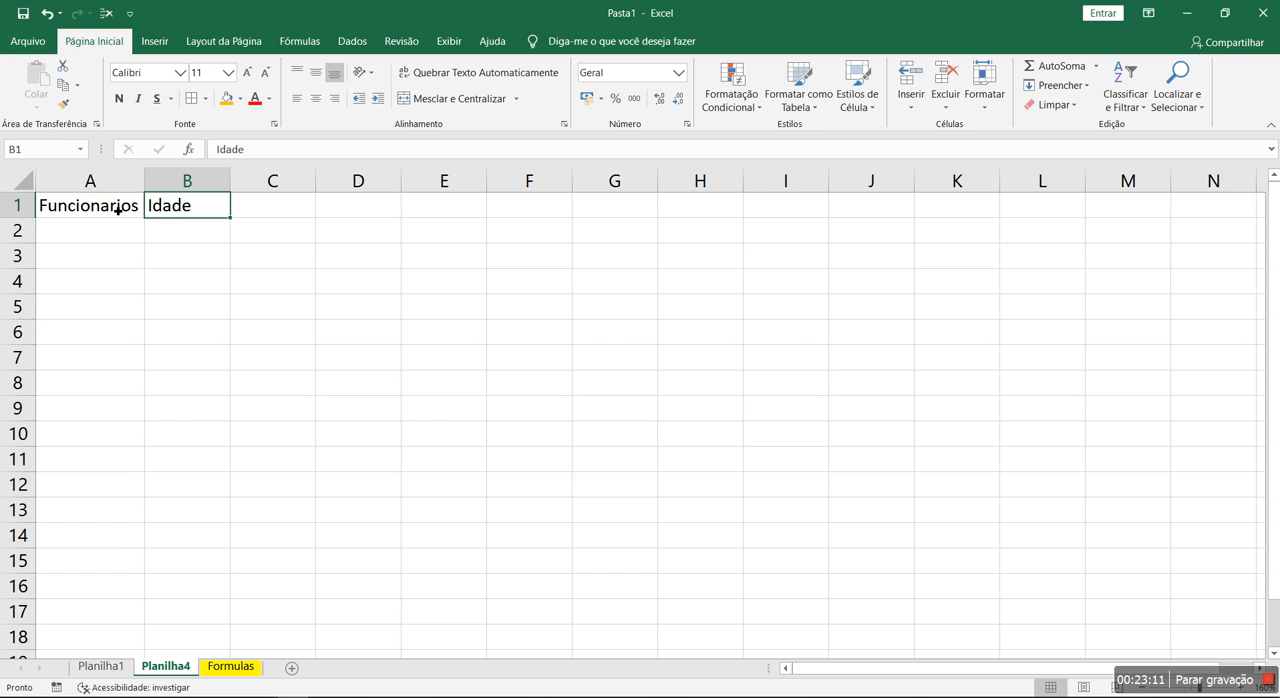
# - Centre the contents of all cells on the sheet horizontally and widen column A slightly
pyautogui.click(17, 180)
pyautogui.click(316, 98)
pyautogui.moveTo(260, 328); pyautogui.dragTo(345, 355)
pyautogui.click(260, 328)
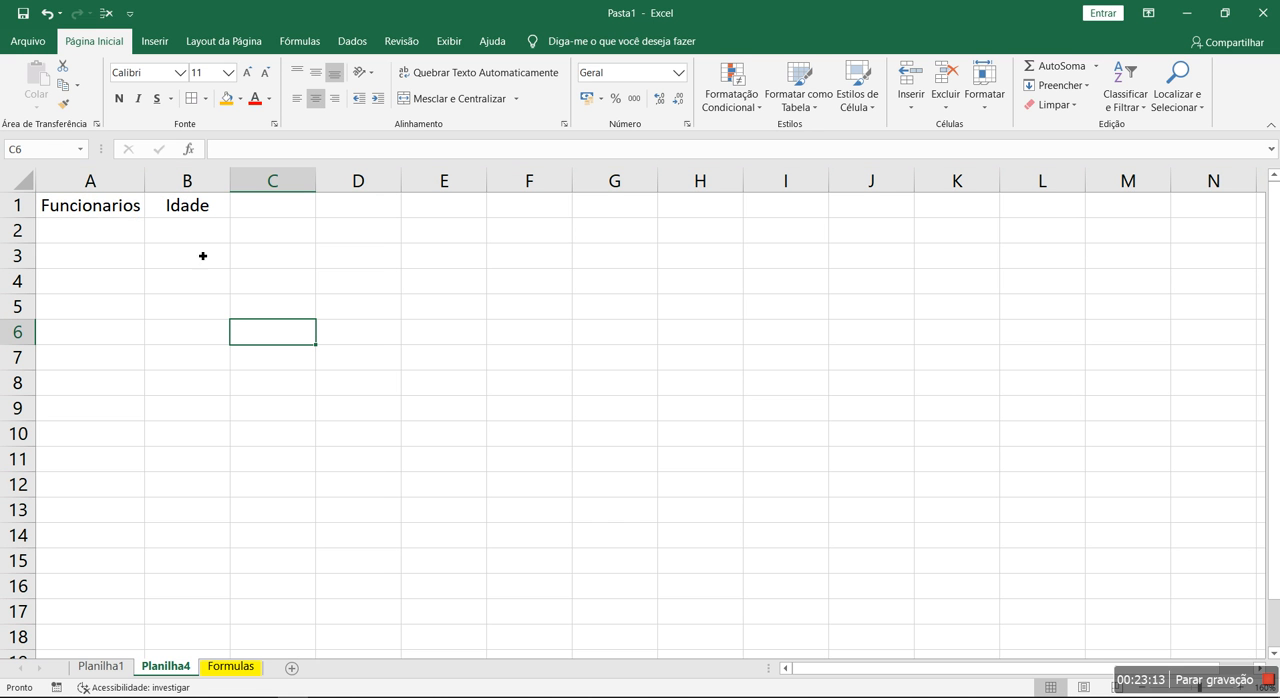
pyautogui.moveTo(145, 180); pyautogui.dragTo(166, 180)
# - Fill the Funcionarios column with employee first names in A2, A3 and A5, and enter Falso in A4
pyautogui.click(141, 237)
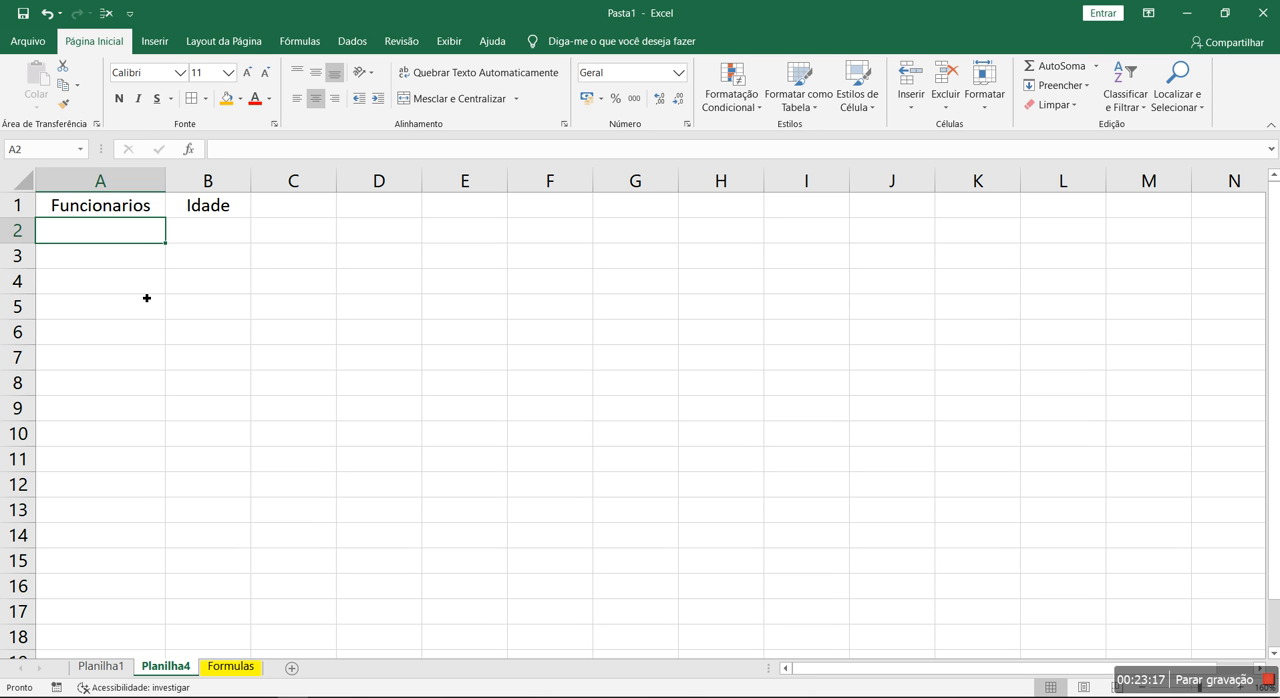
pyautogui.write('Roberto')
pyautogui.press('Return')
pyautogui.write('Aguiar')
pyautogui.press('Return')
pyautogui.write('Falso')
pyautogui.press('Return')
pyautogui.write('Fernando')
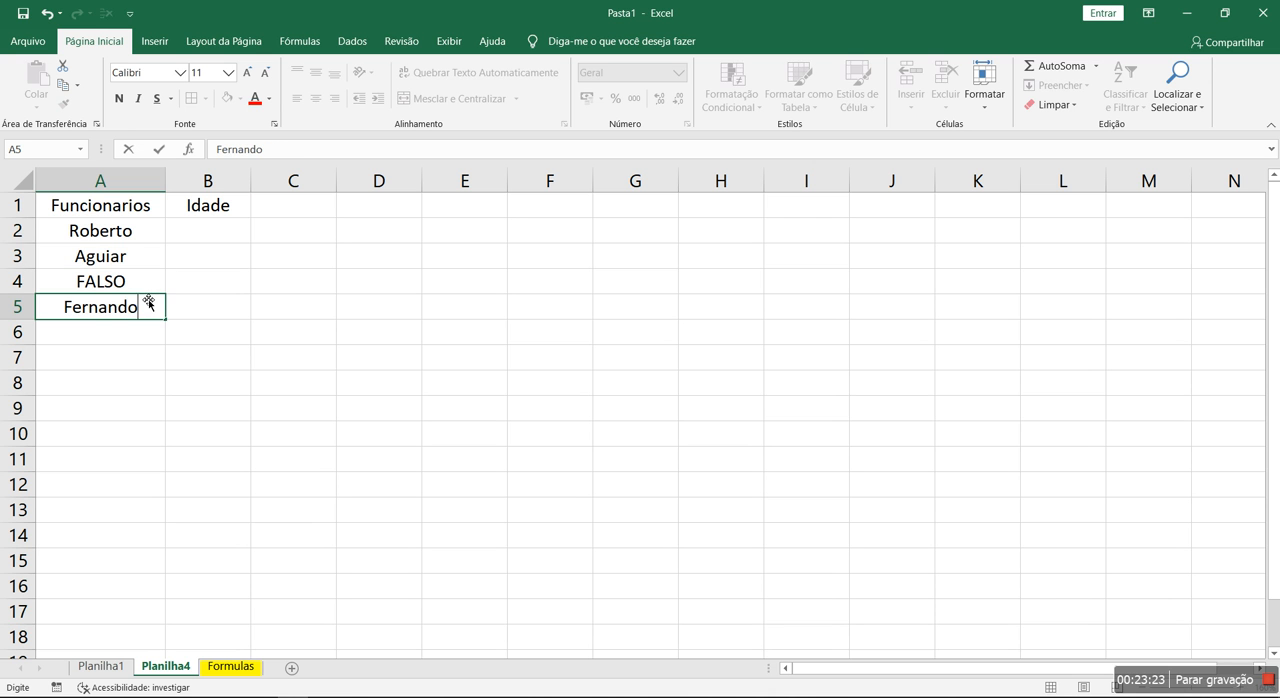
pyautogui.press('Up')
# - Replace the entry in A4 with an employee's first name and add another employee's first name in A6
pyautogui.write('Fernan')
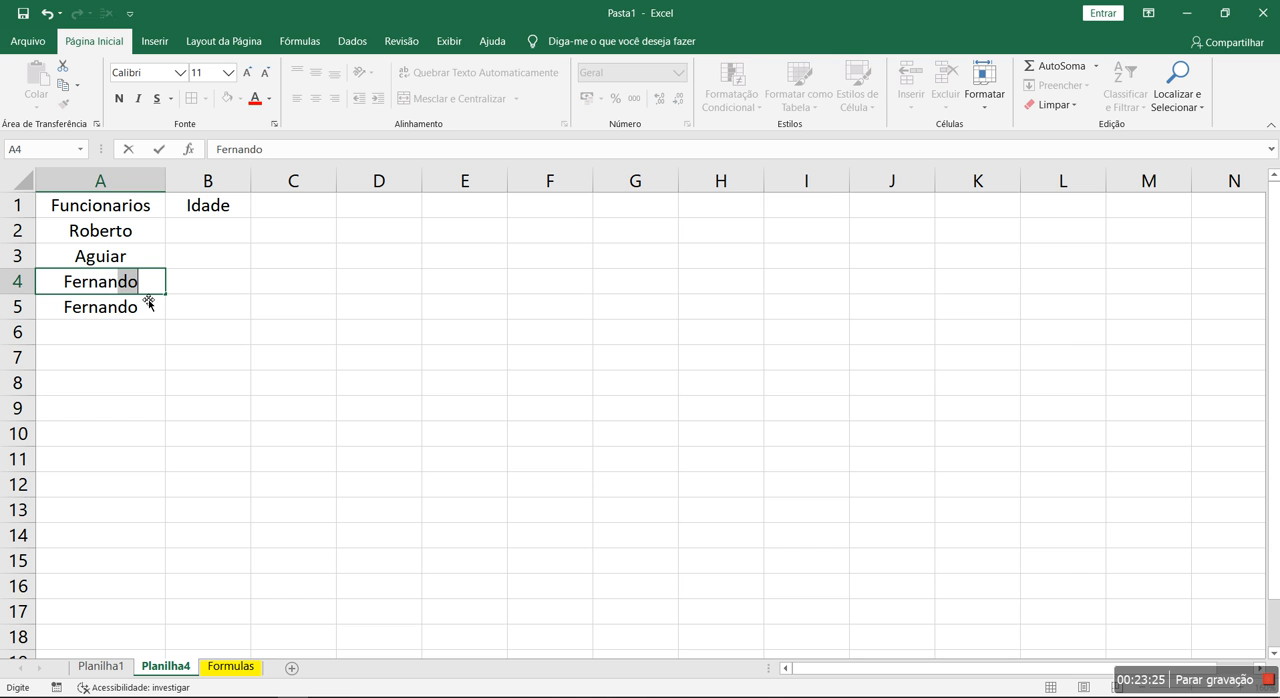
pyautogui.write('da')
pyautogui.press('Return')
pyautogui.press('Return')
pyautogui.write('Claudia')
pyautogui.press('Return')
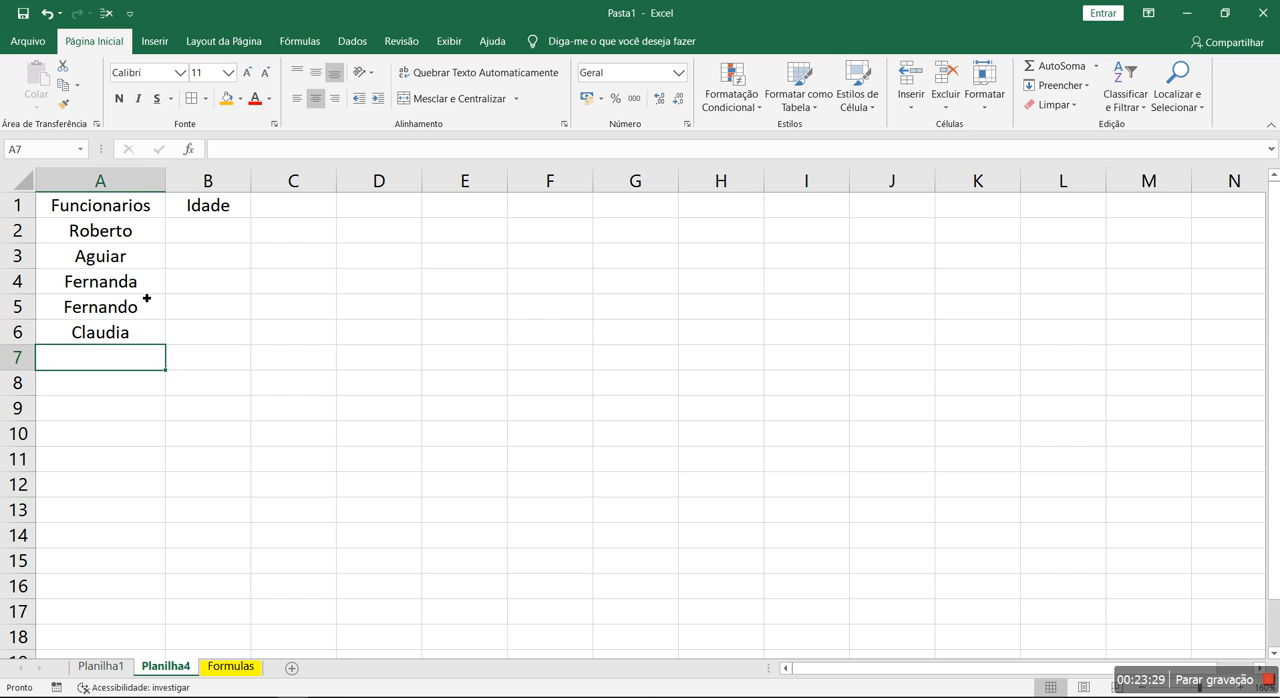
# - Change the header in B1 to Nasc
pyautogui.click(220, 214)
pyautogui.write('Nasc.')
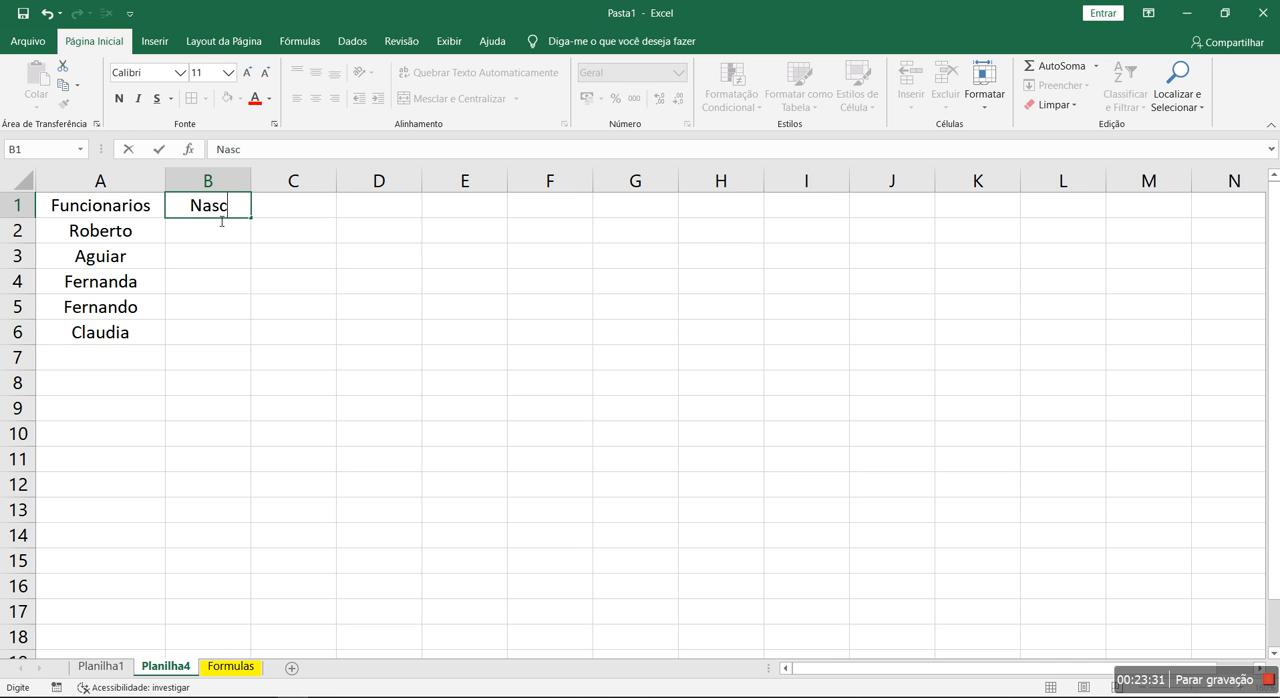
pyautogui.press('Return')
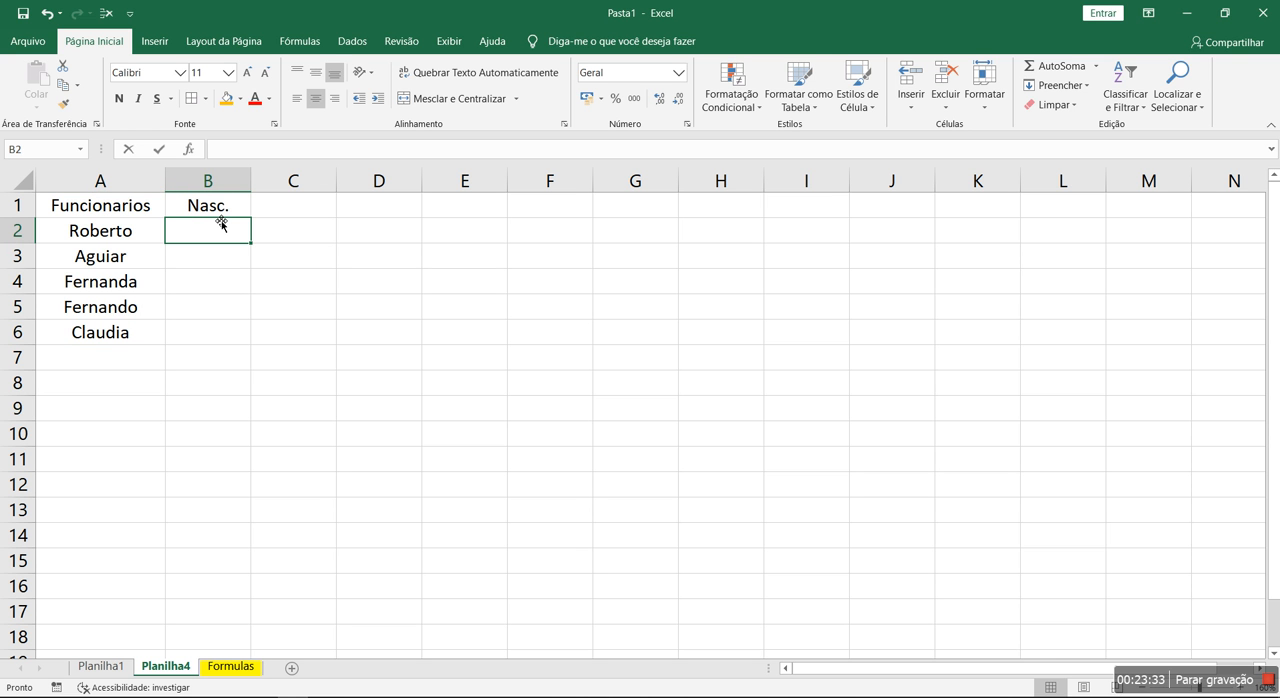
# - Enter a full date of birth for each of the five employees in B2:B6
pyautogui.write('01/08/1995')
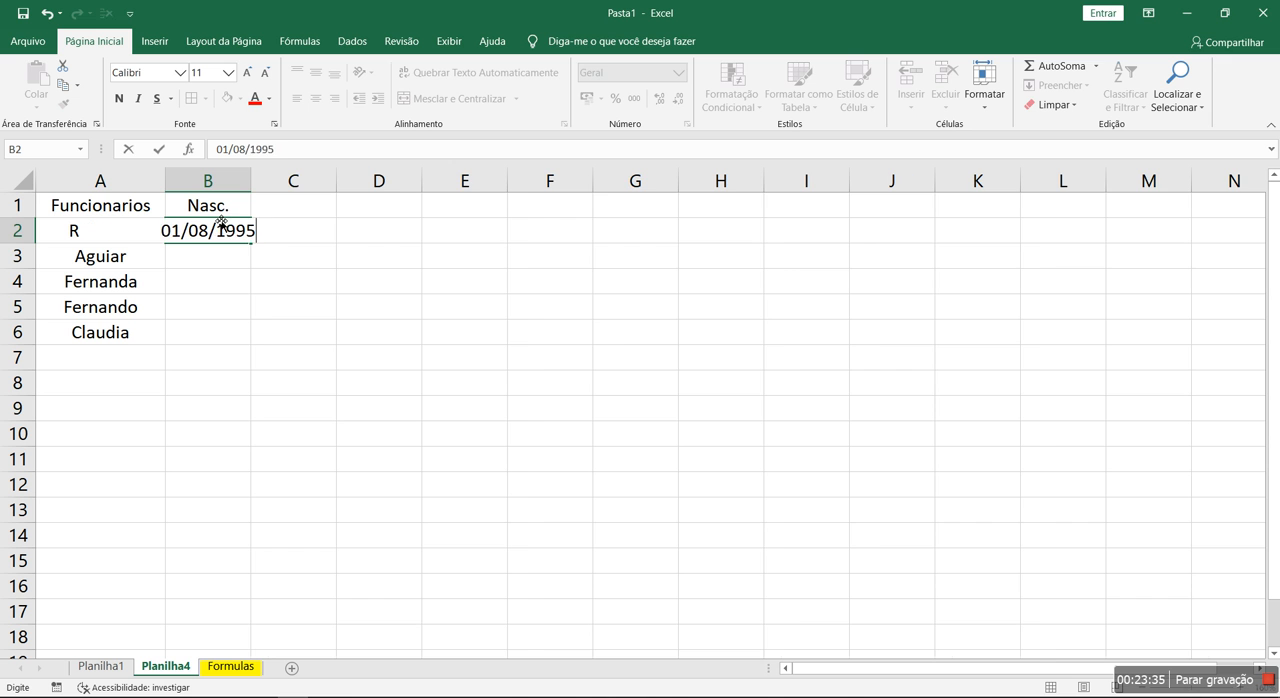
pyautogui.press('Return')
pyautogui.write('02/05')
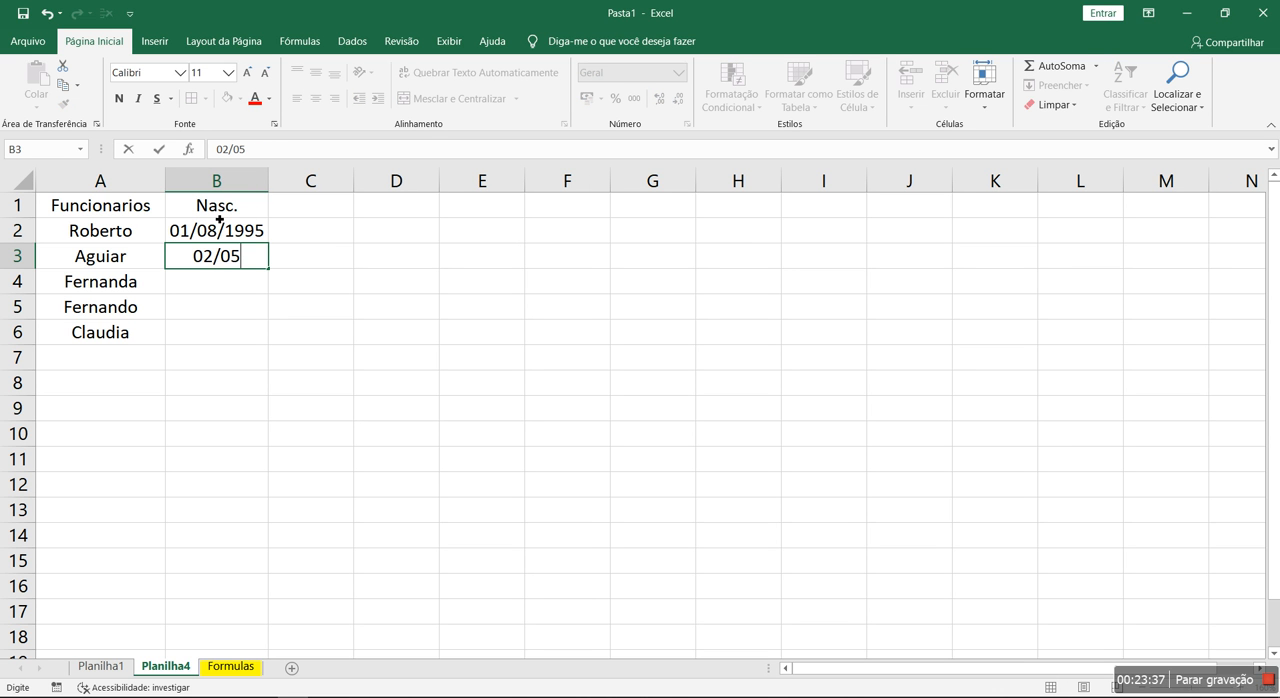
pyautogui.write('/1960')
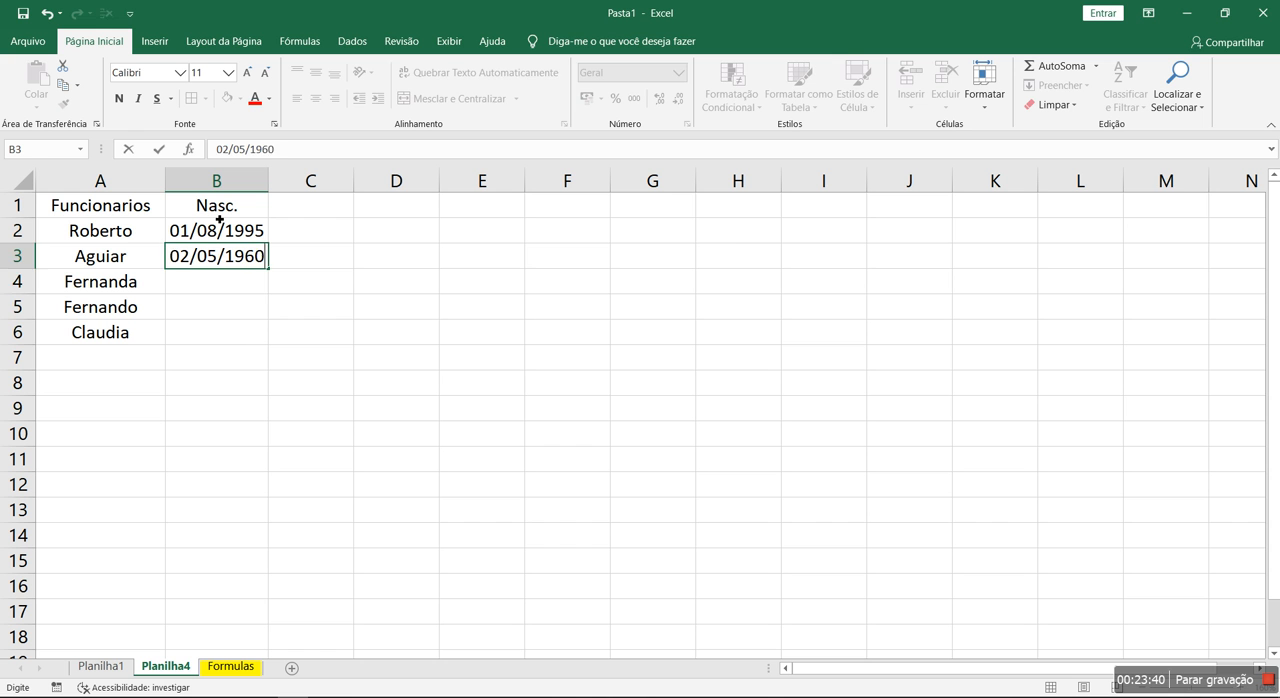
pyautogui.press('Return')
pyautogui.write('0')
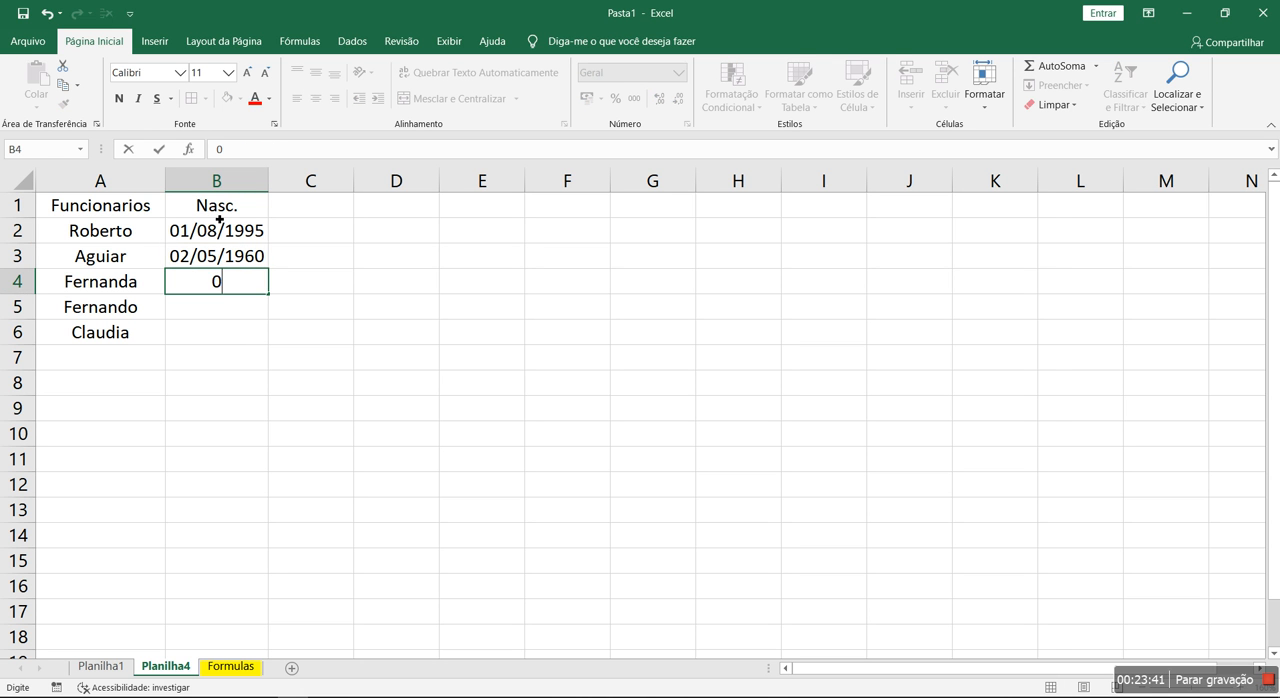
pyautogui.write('1/01/1990')
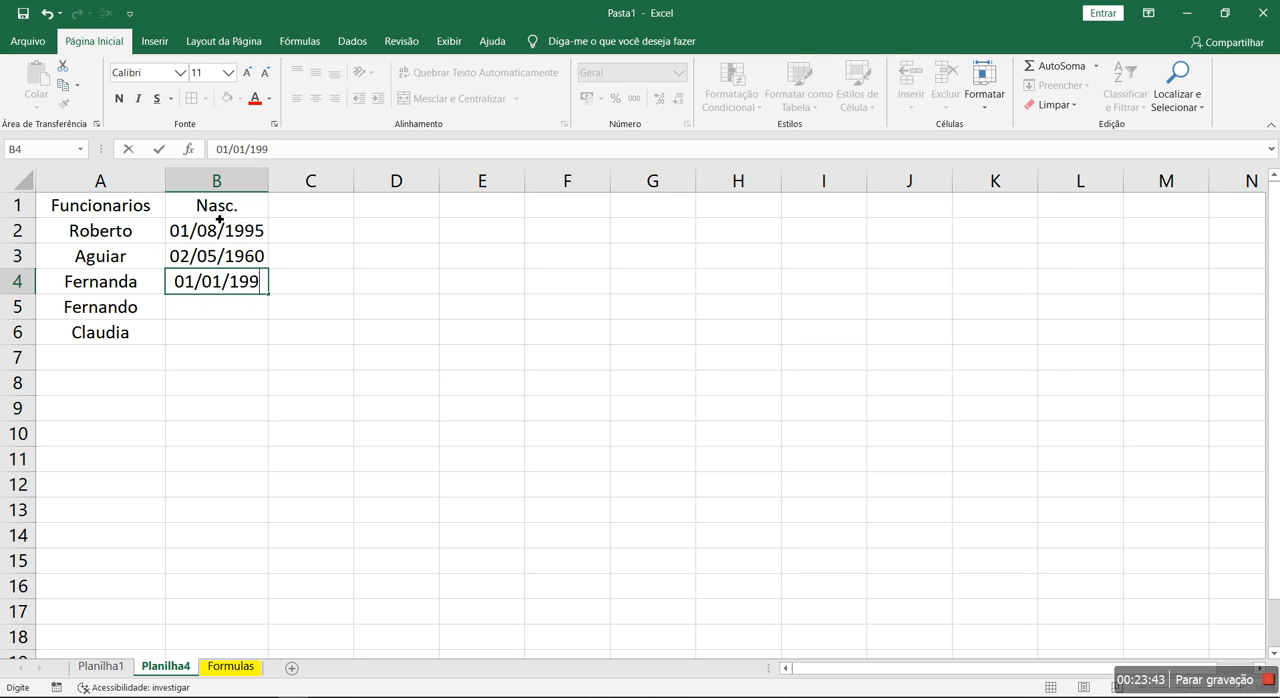
pyautogui.press('Return')
pyautogui.write('02/')
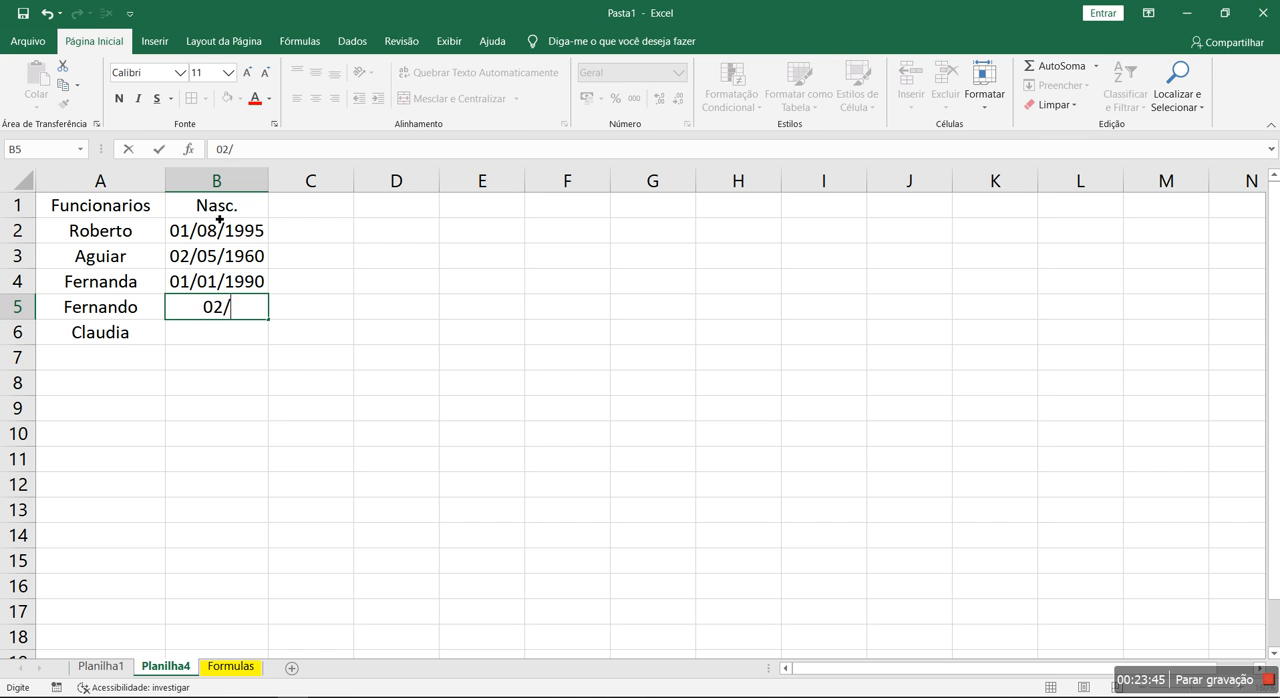
pyautogui.write('09/1988')
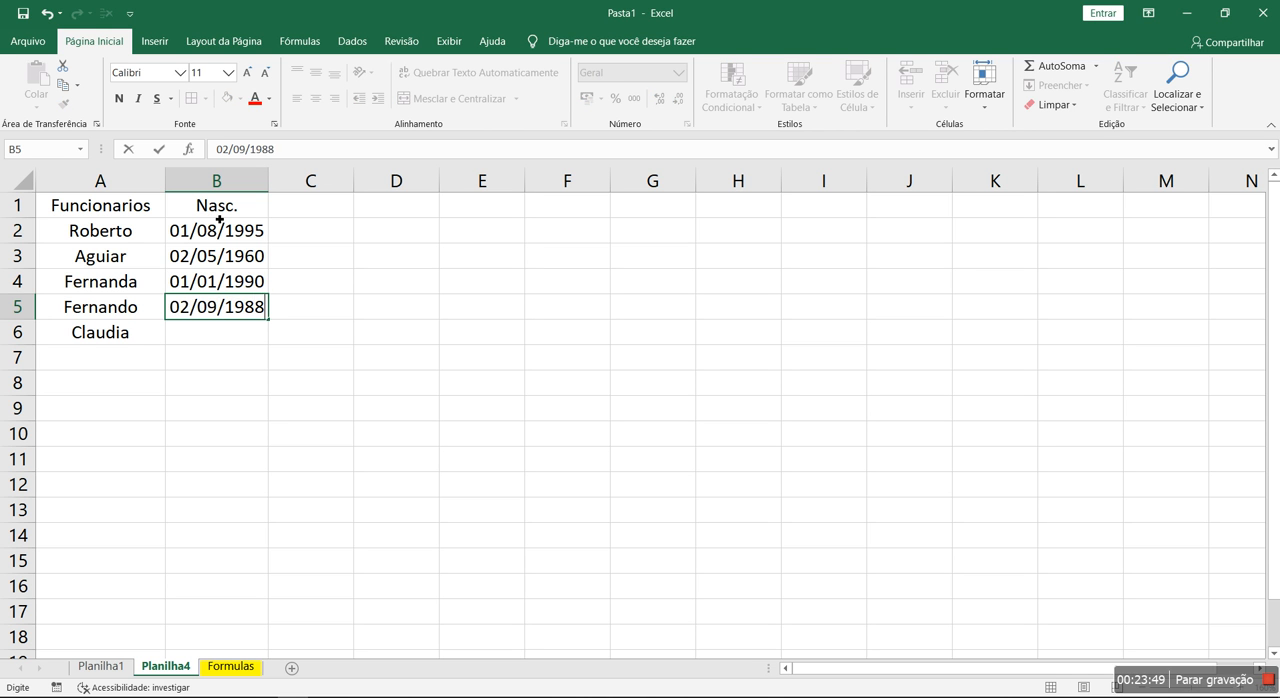
pyautogui.press('Return')
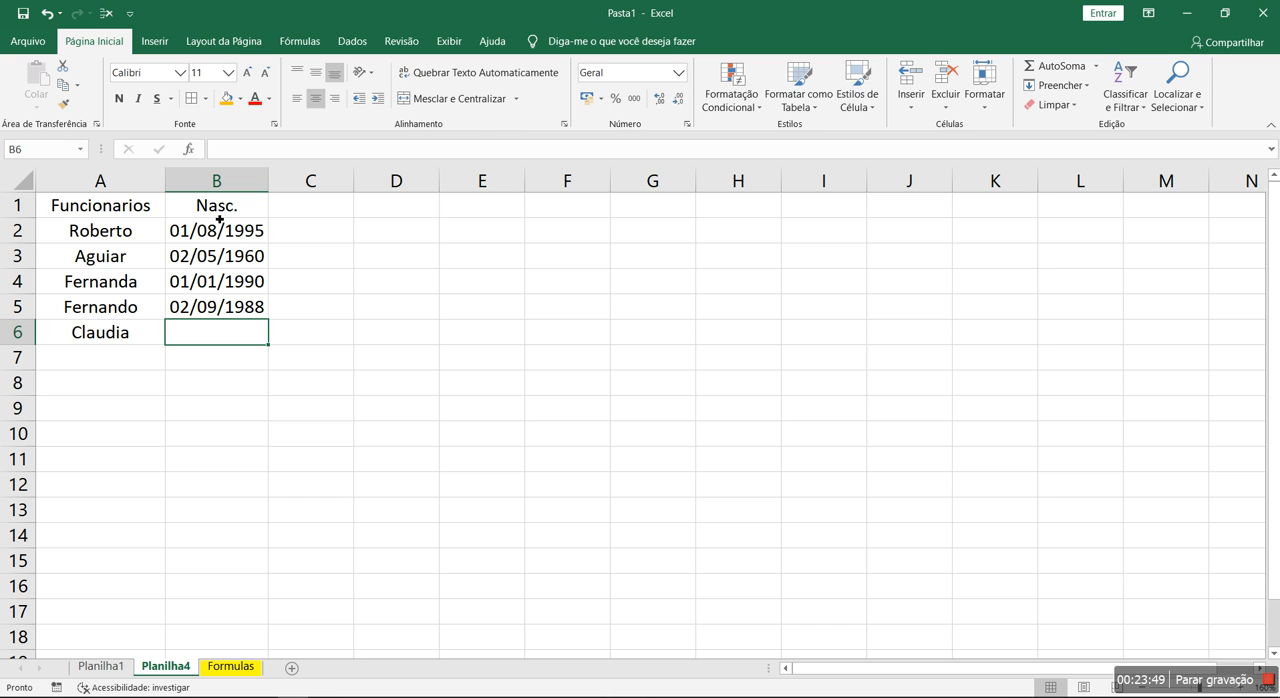
pyautogui.write('06/06/1')
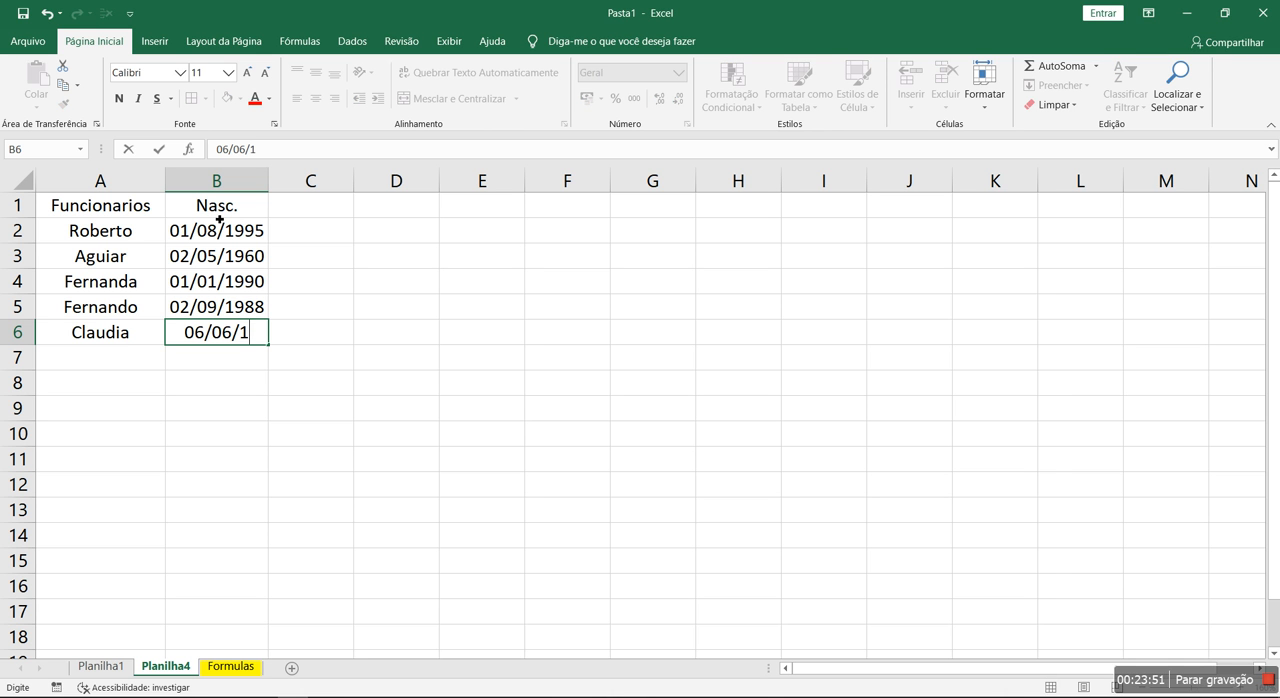
pyautogui.write('998')
pyautogui.press('Return')
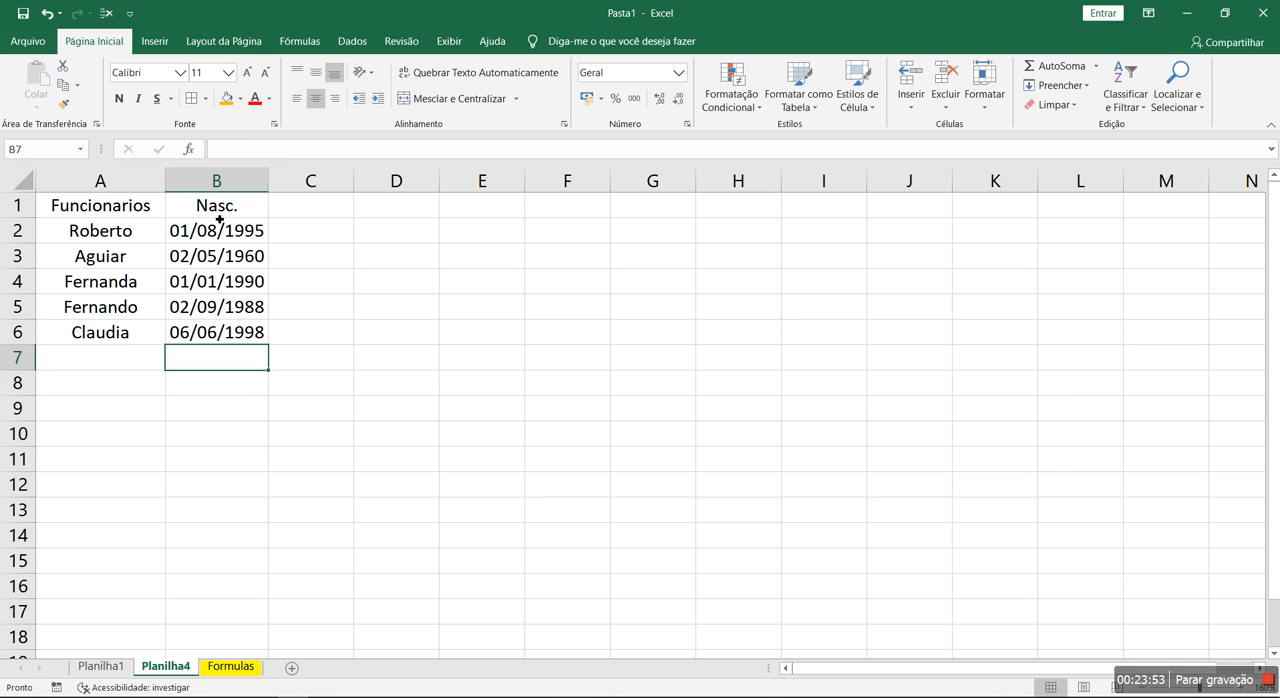
# - Widen column B slightly and apply borders to all cells in the range A1:B6
pyautogui.moveTo(268, 180); pyautogui.dragTo(277, 180)
pyautogui.click(305, 330)
pyautogui.moveTo(143, 201); pyautogui.dragTo(251, 332)
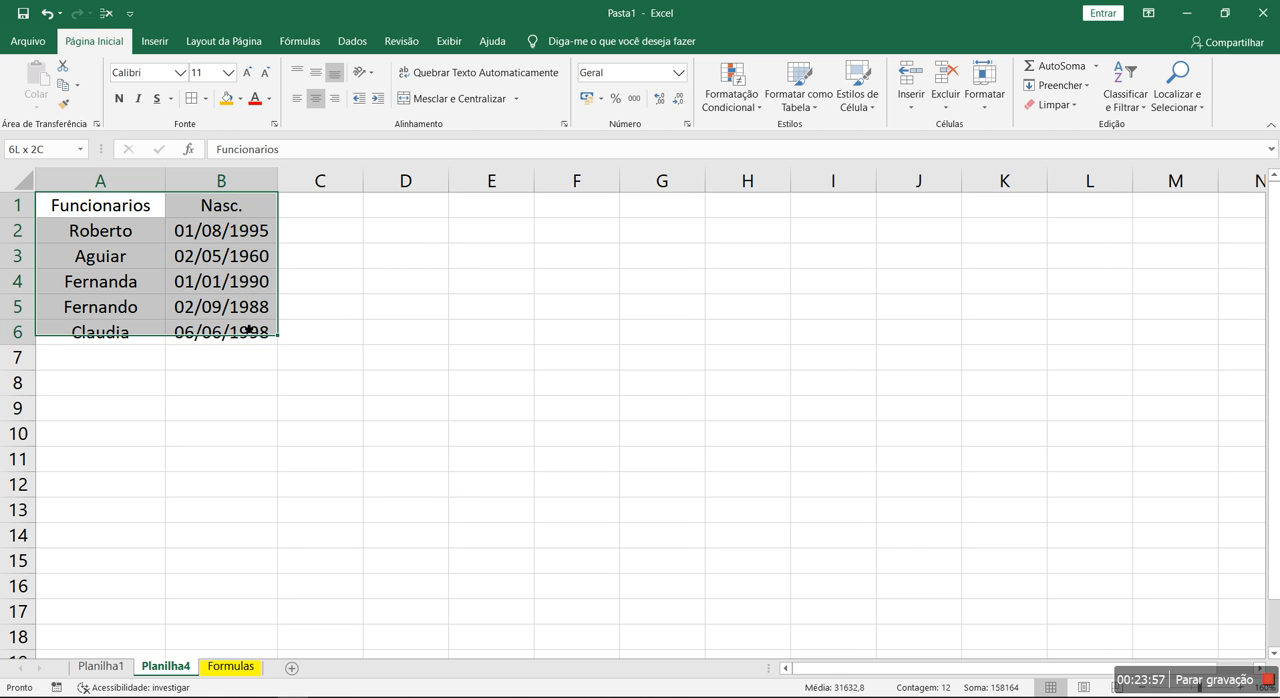
pyautogui.click(197, 101)
pyautogui.click(356, 358)
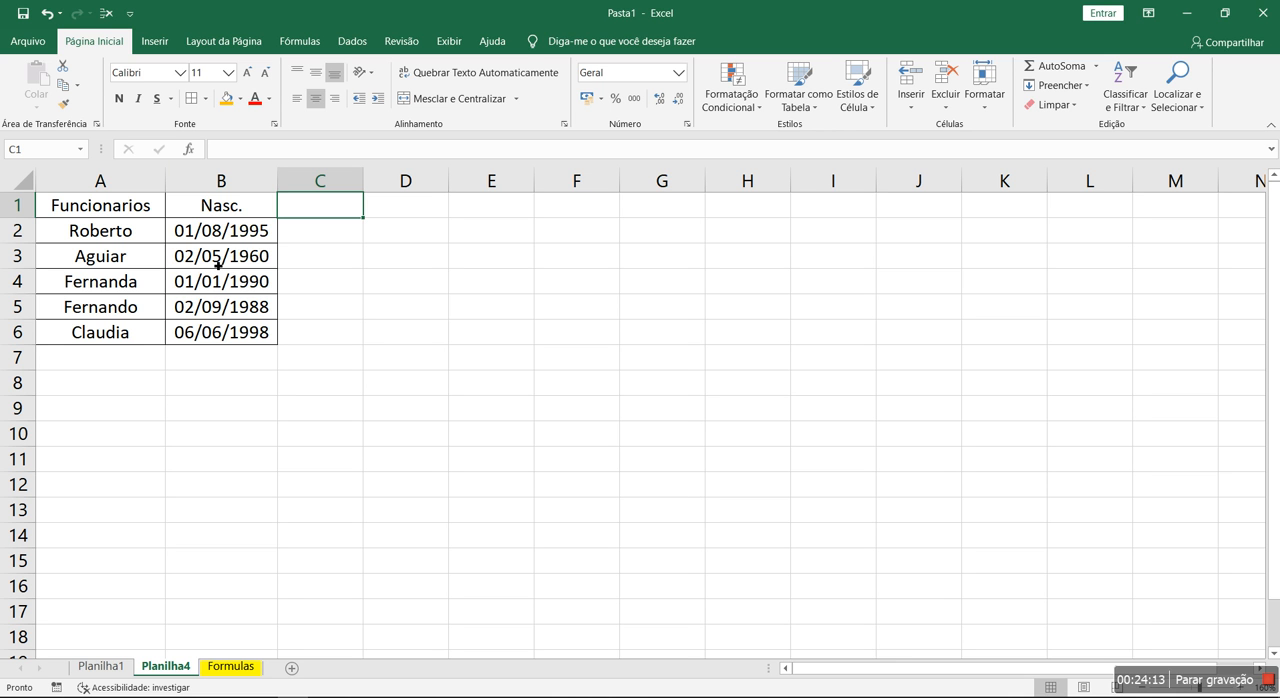
pyautogui.moveTo(306, 231); pyautogui.dragTo(331, 345)
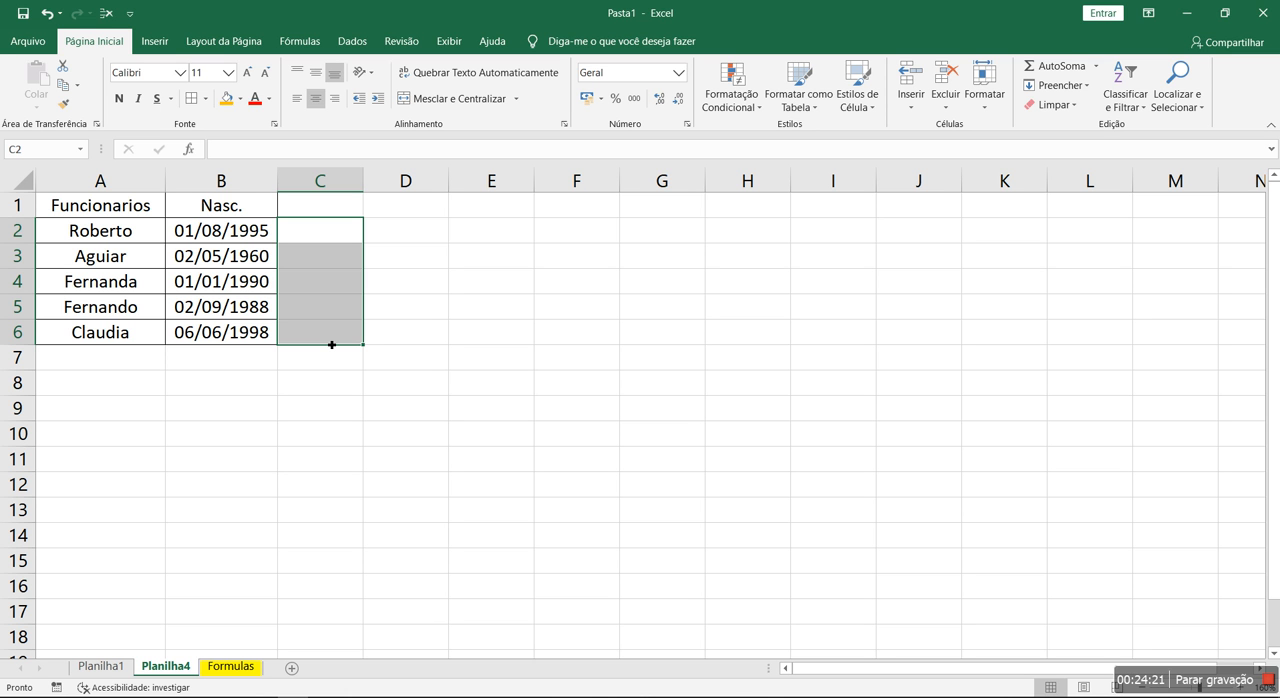
pyautogui.click(471, 303)
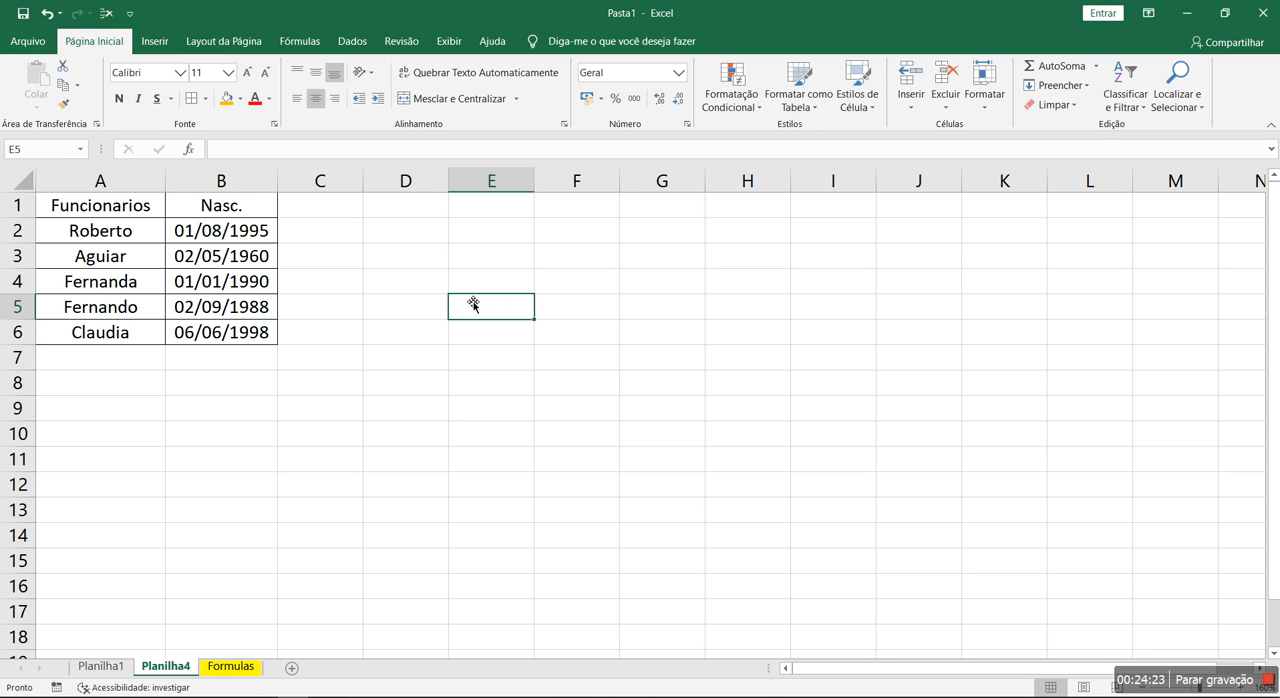
pyautogui.click(325, 212)
pyautogui.moveTo(325, 213); pyautogui.dragTo(330, 330)
pyautogui.click(454, 354)
# - Enter the headers Idade in C1 and PAR in D1
pyautogui.click(335, 212)
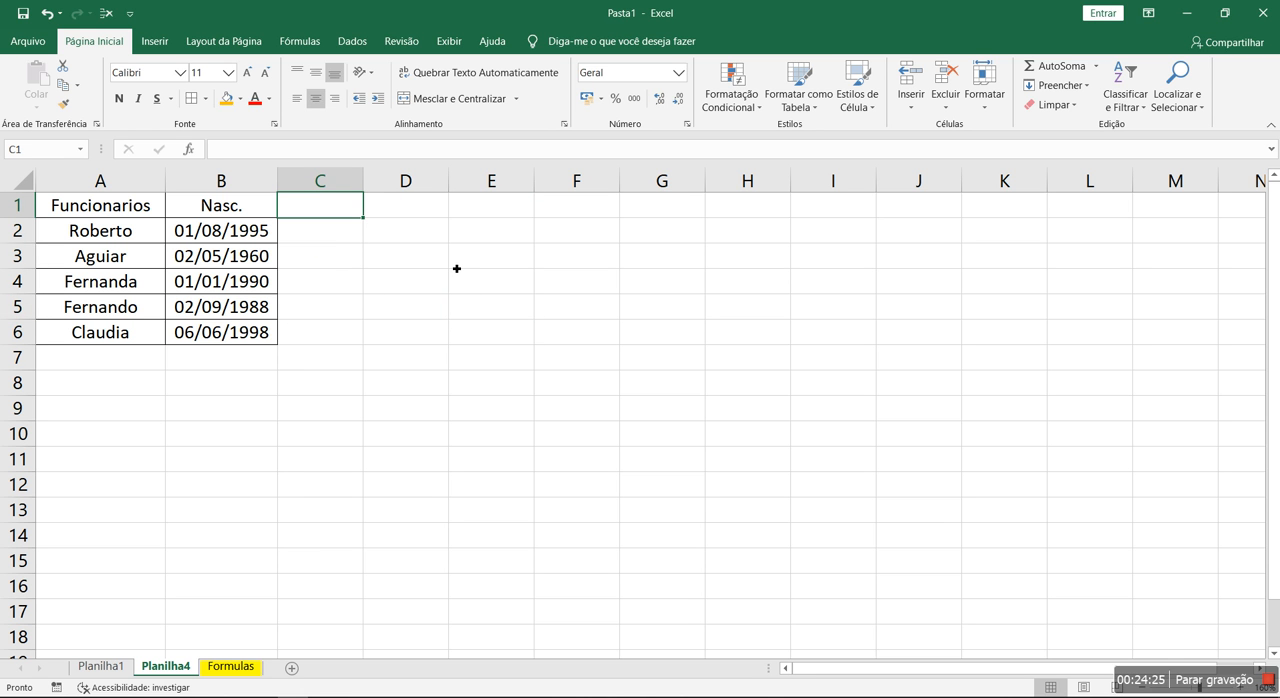
pyautogui.write('Data')
pyautogui.press('Escape')
pyautogui.write('Idade')
pyautogui.press('Return')
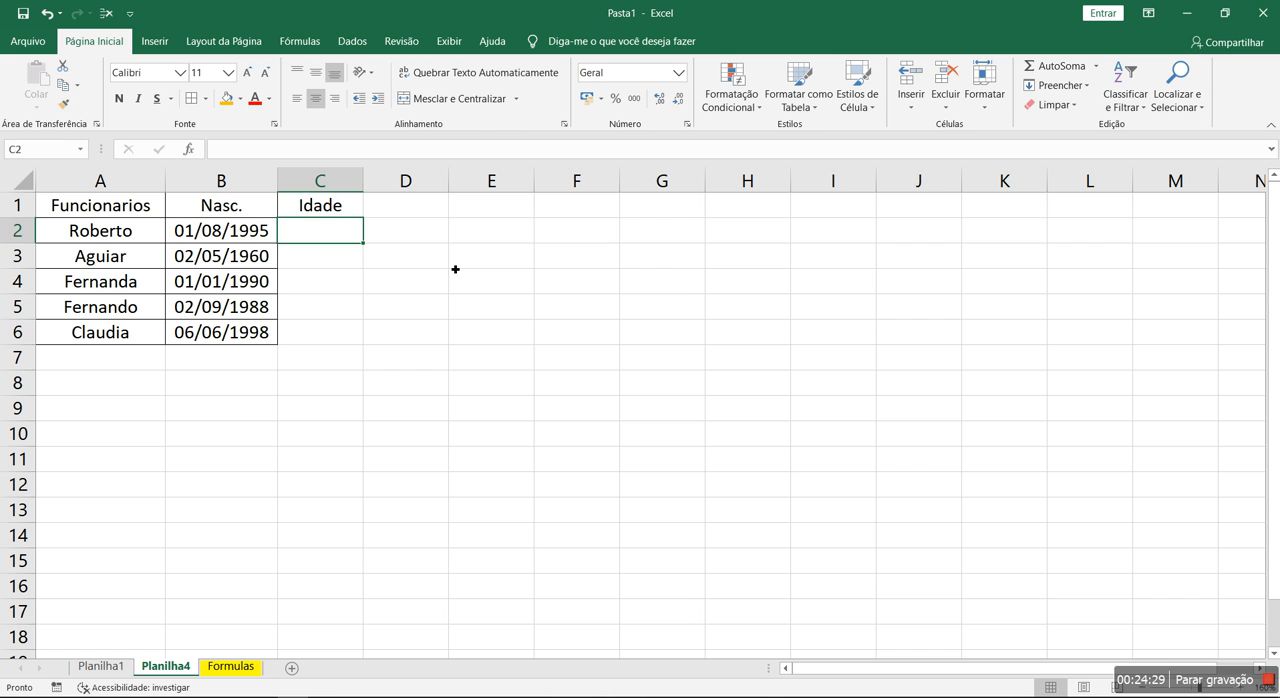
pyautogui.click(406, 212)
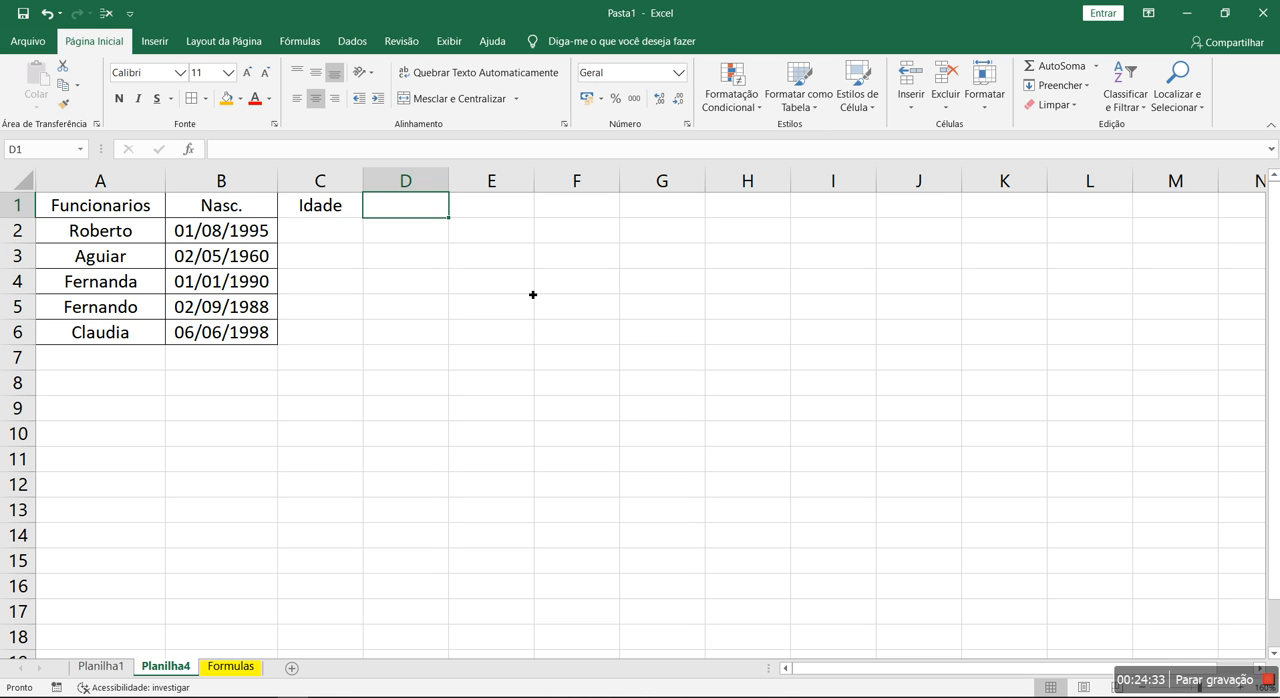
pyautogui.write('PAR')
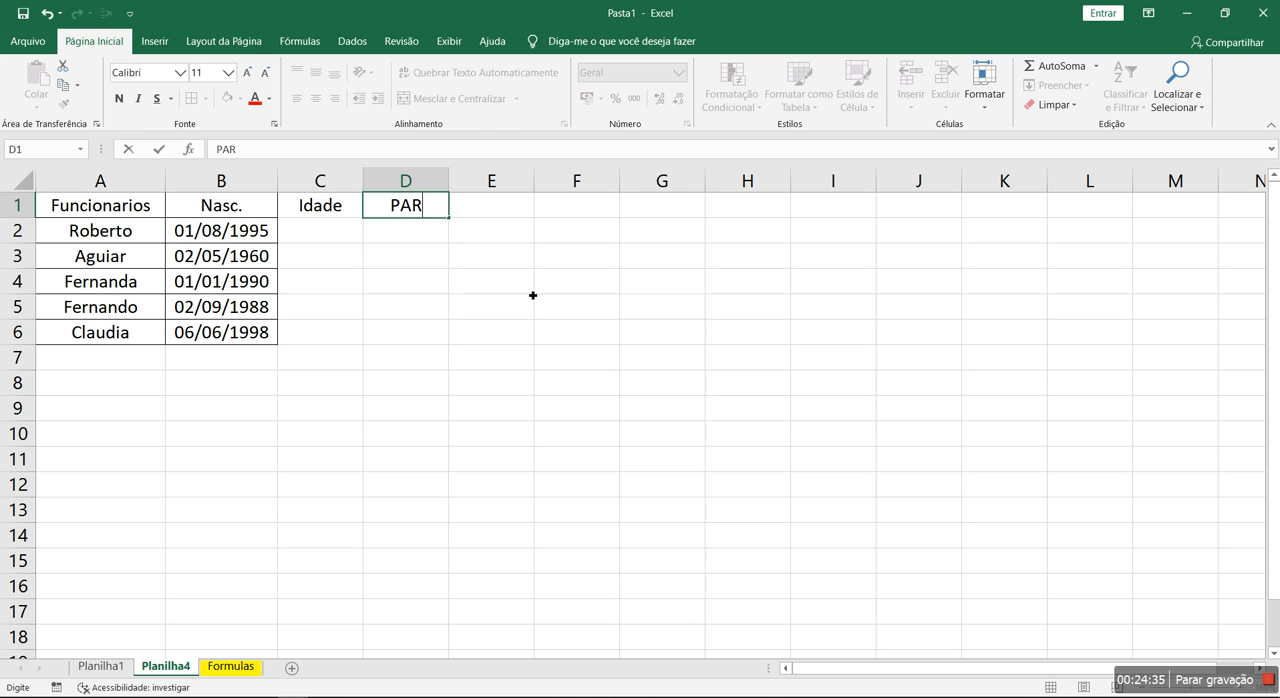
pyautogui.press('Return')
pyautogui.click(340, 230)
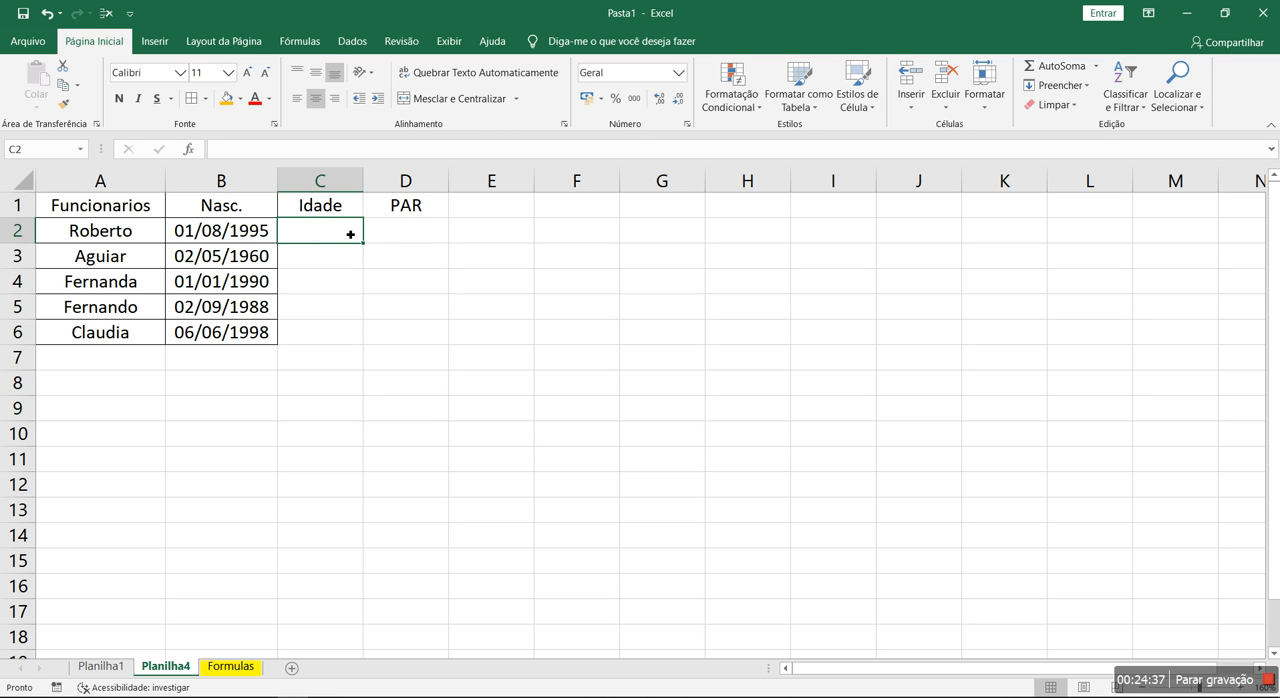
# - Apply borders to all cells in C1:D6 and fill the header row A1:D1 with orange
pyautogui.moveTo(309, 203); pyautogui.dragTo(420, 332)
pyautogui.click(191, 98)
pyautogui.click(150, 204)
pyautogui.keyDown('ctrl'); pyautogui.scroll(1, 150, 205); pyautogui.keyUp('ctrl')
pyautogui.keyDown('ctrl'); pyautogui.scroll(4, 150, 207); pyautogui.keyUp('ctrl')
pyautogui.moveTo(143, 217); pyautogui.dragTo(580, 236)
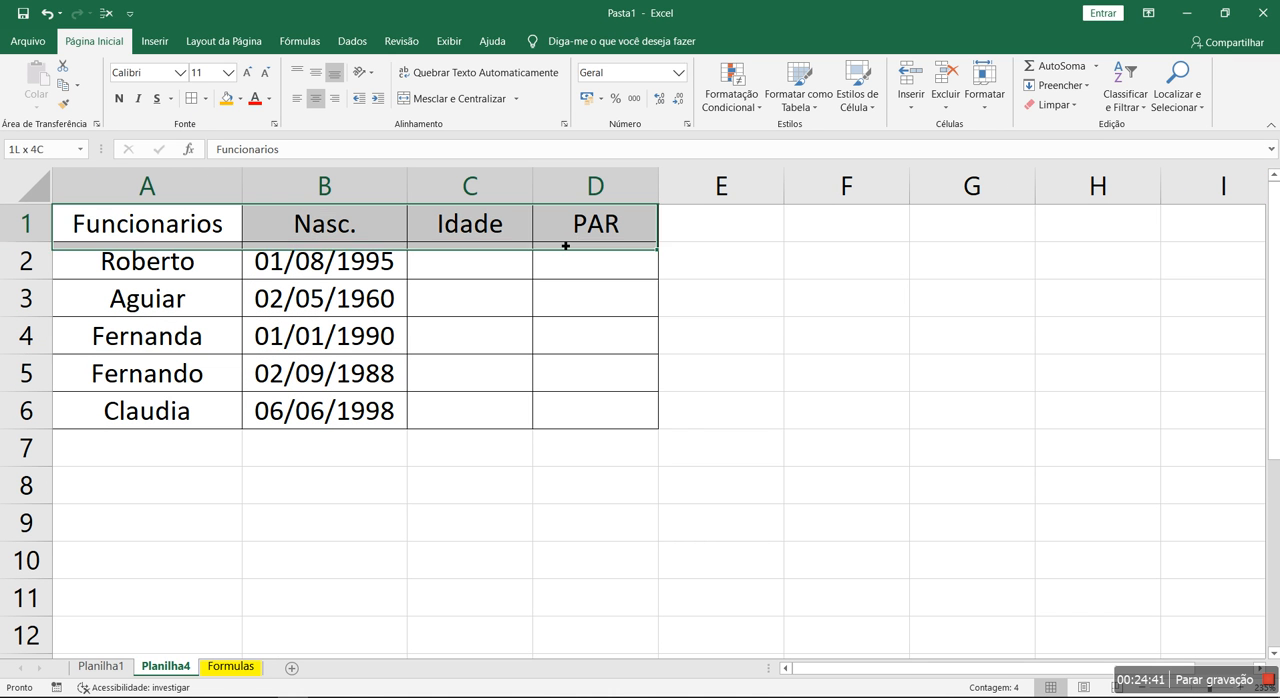
pyautogui.click(226, 100)
pyautogui.click(760, 400)
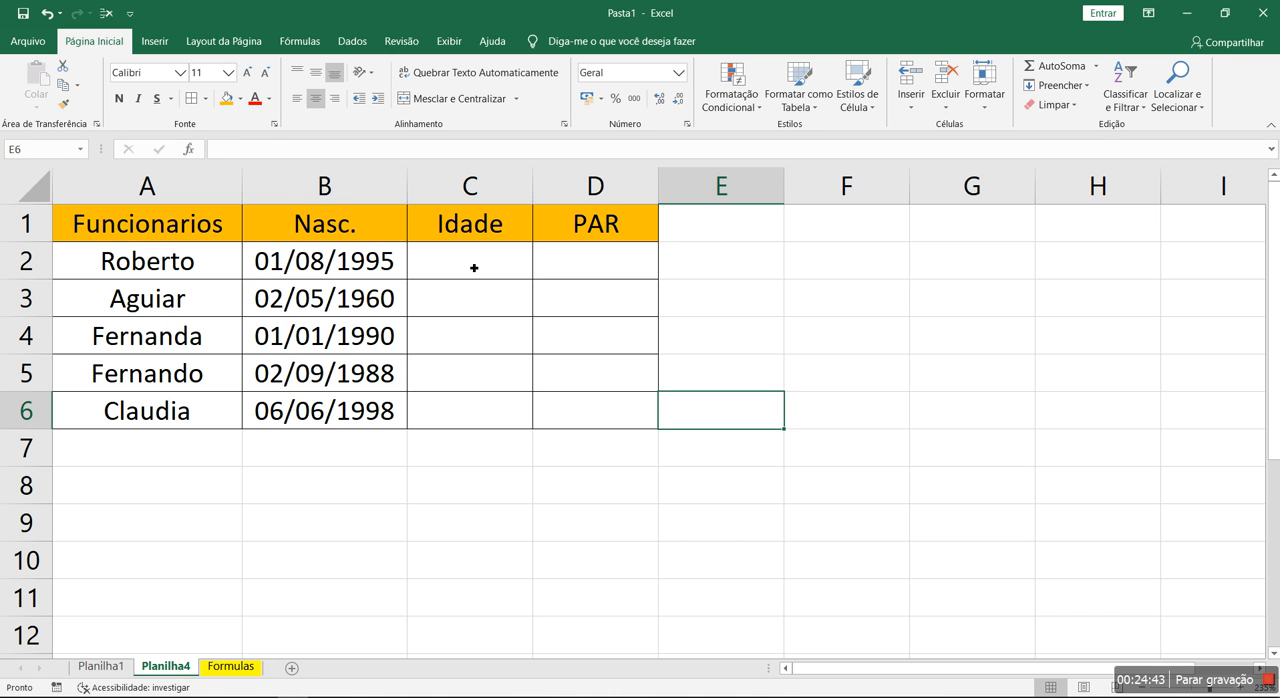
# - Enter the formula =HOJE()-B2 in C2 to subtract the birth date from today's date
pyautogui.click(455, 250)
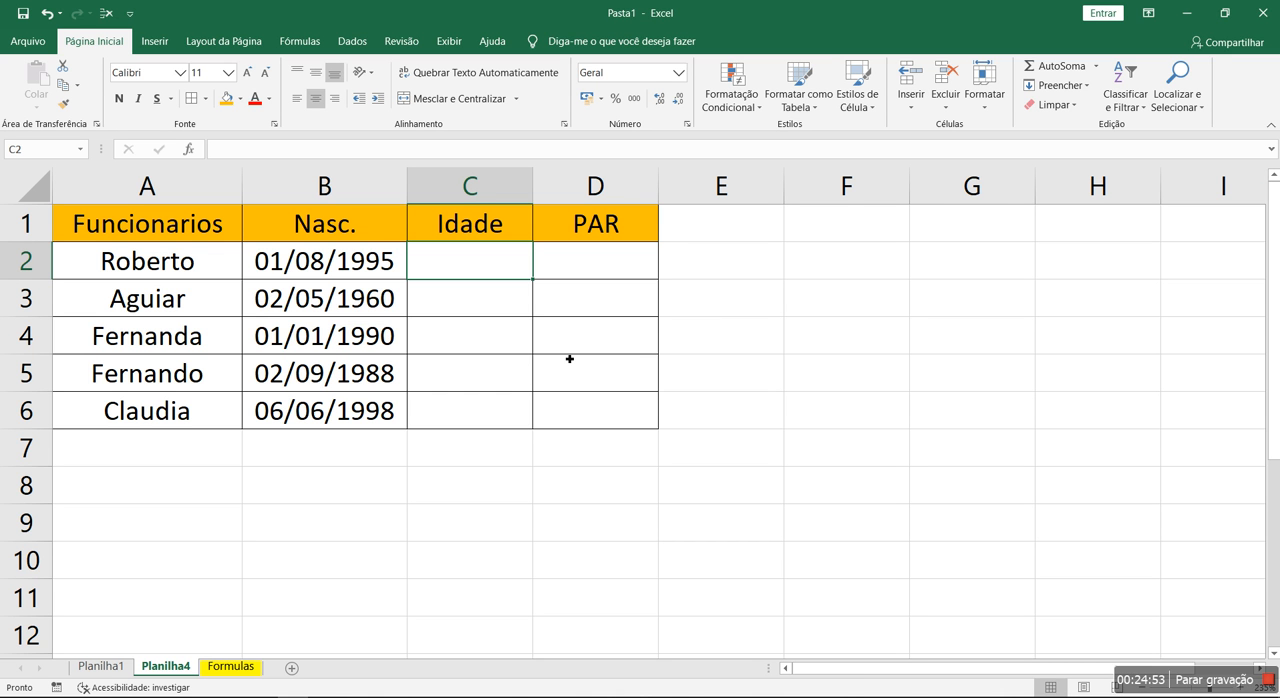
pyautogui.write('=')
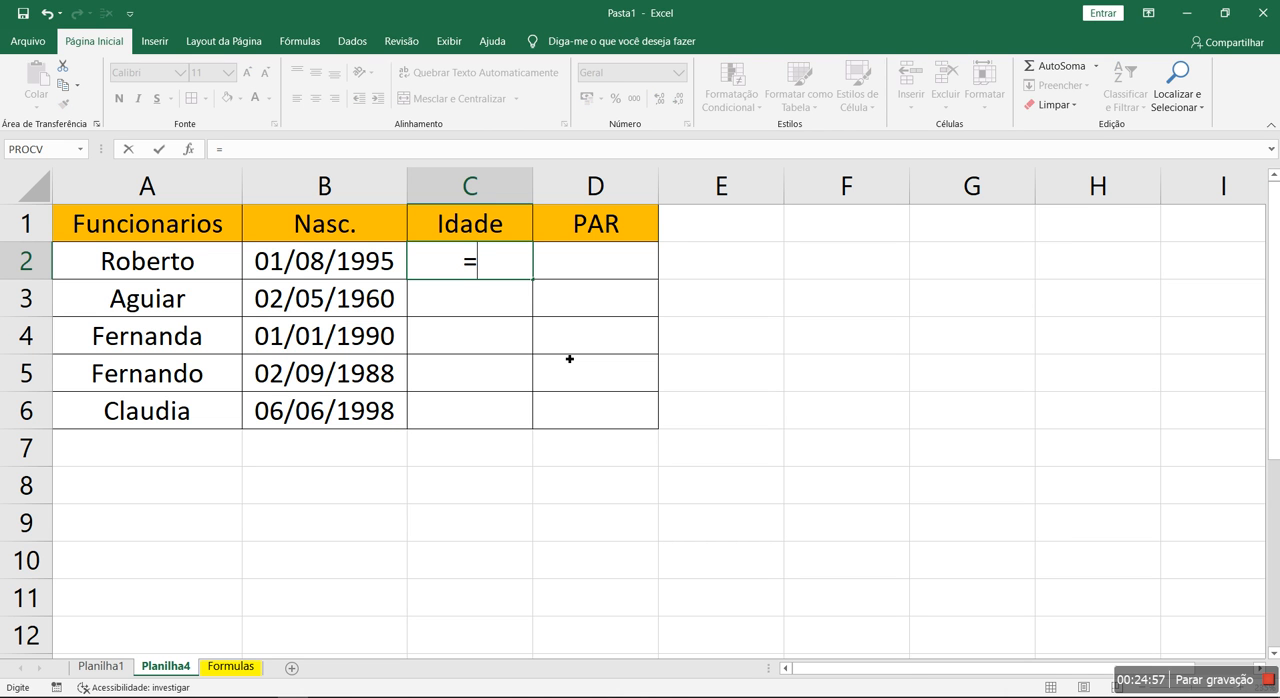
pyautogui.write('hoje')
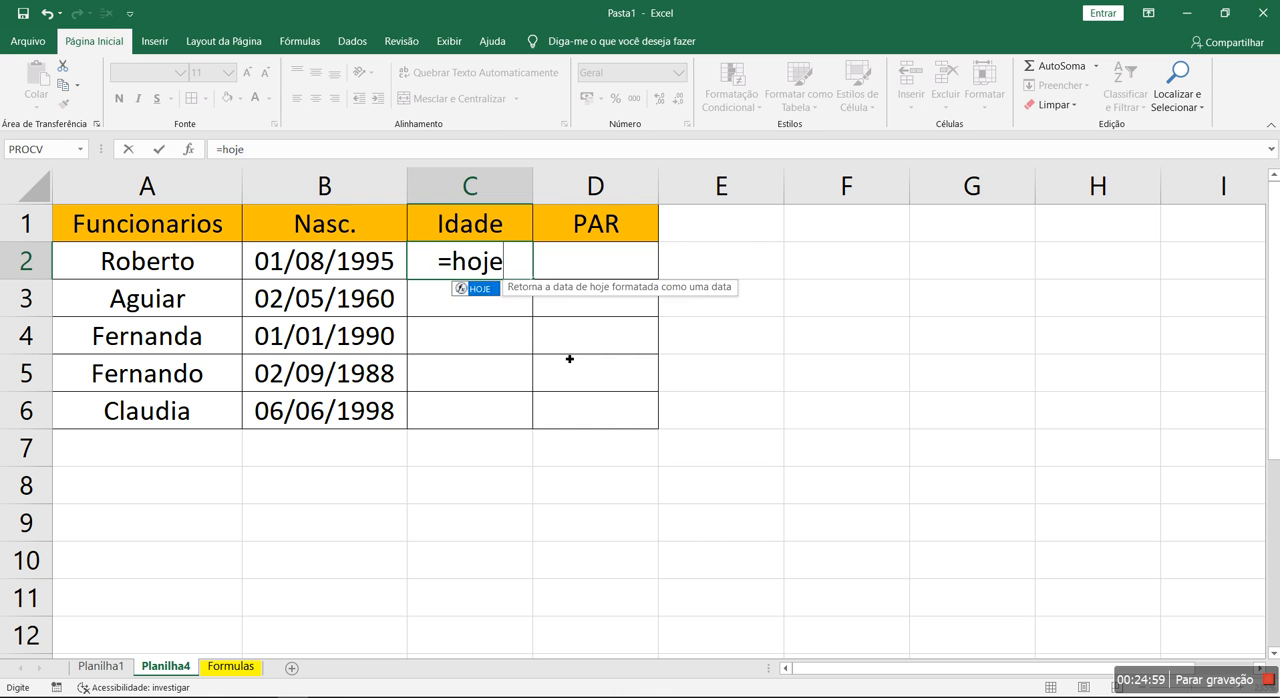
pyautogui.write('()-')
pyautogui.press('Left')
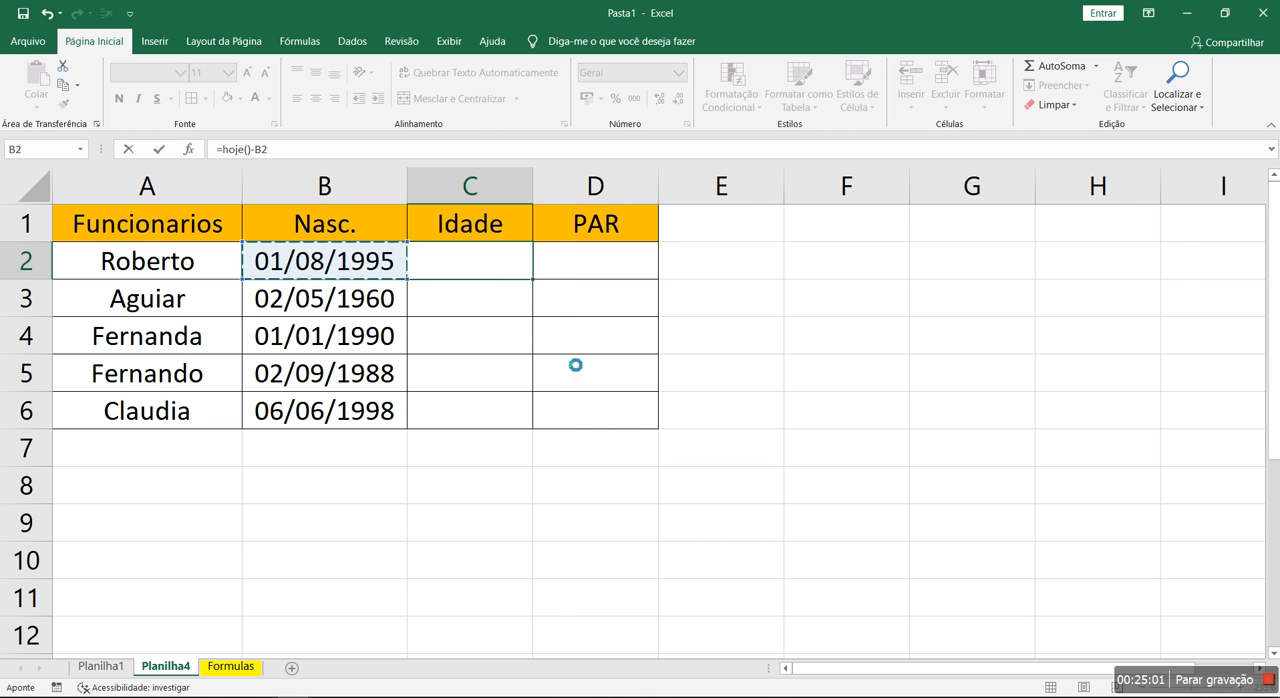
pyautogui.press('Return')
# - Format C2 with the Número format and no decimal places
pyautogui.click(525, 272)
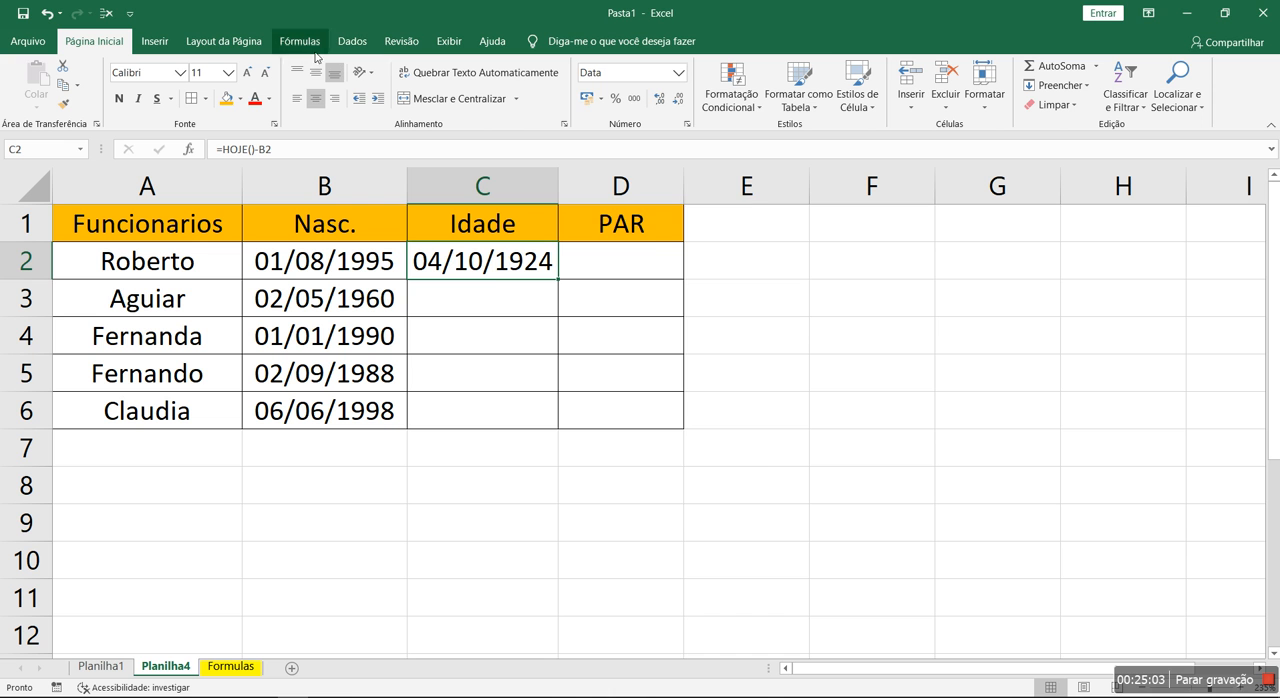
pyautogui.click(678, 72)
pyautogui.click(660, 140)
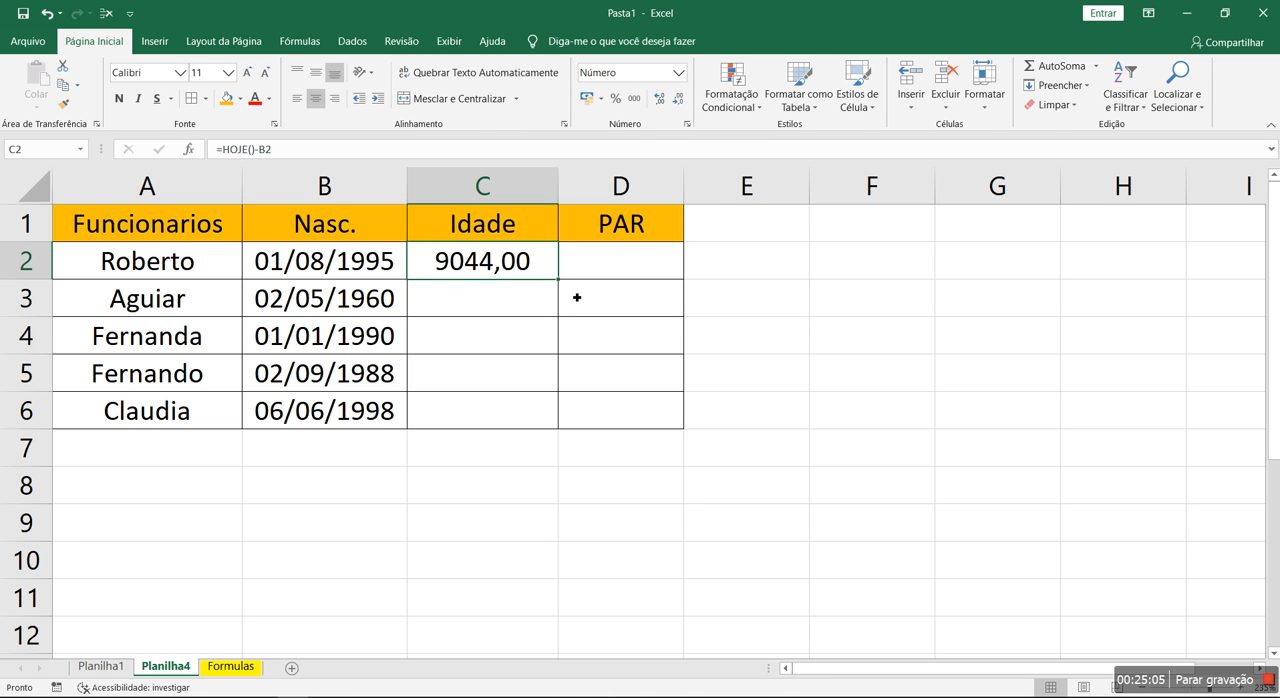
pyautogui.doubleClick(676, 101)
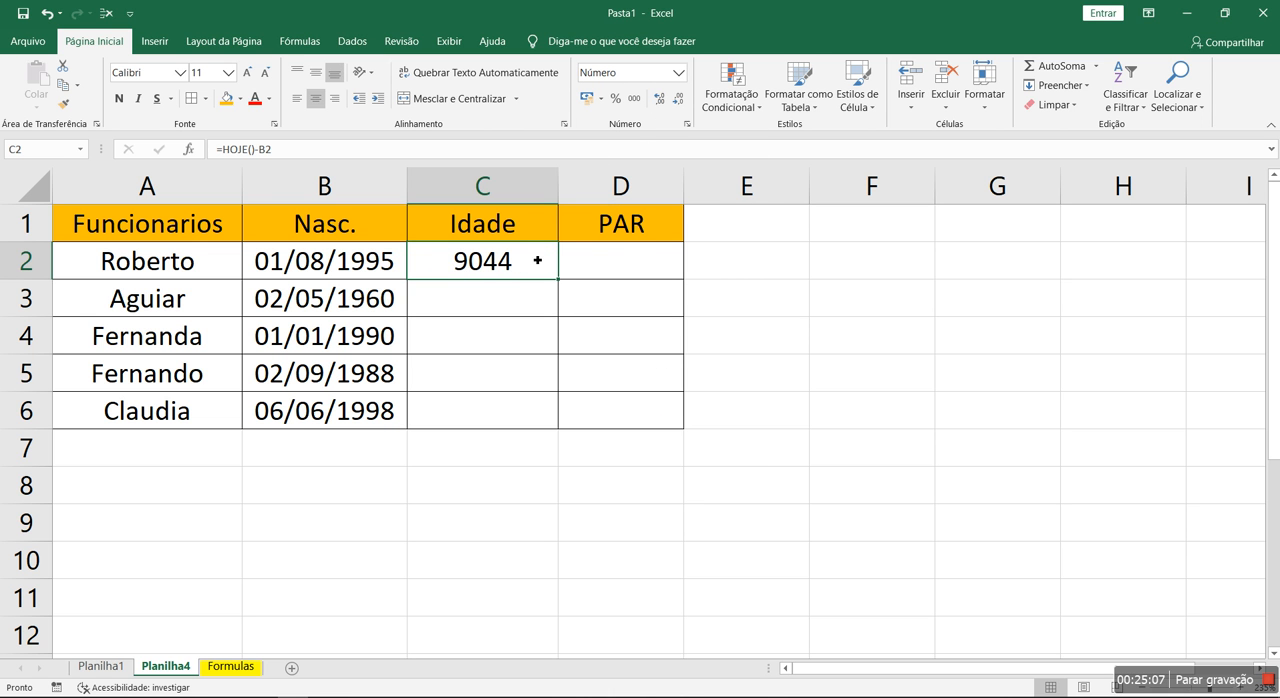
# - Change the formula in C2 to =(HOJE()-B2)/365 so it gives the age in years
pyautogui.click(303, 158)
pyautogui.write(')')
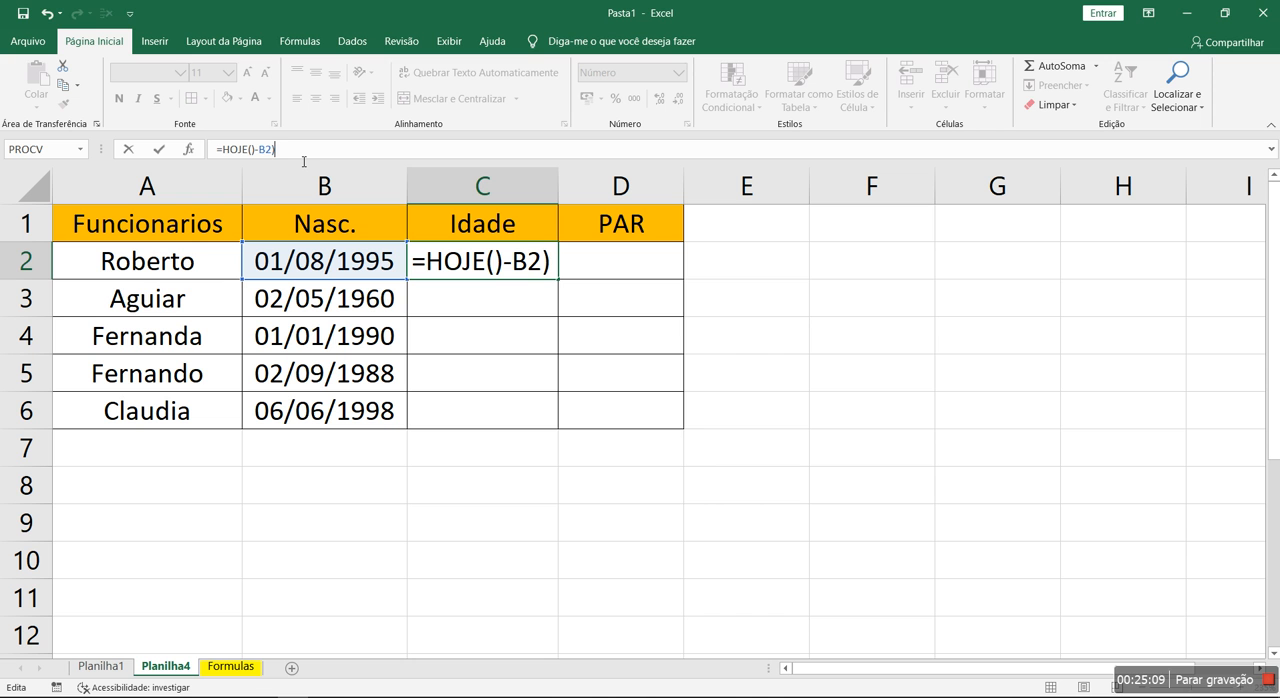
pyautogui.press('Left')
pyautogui.press('Left')
pyautogui.press('Left')
pyautogui.press('Left')
pyautogui.press('Left')
pyautogui.press('Left')
pyautogui.press('Left')
pyautogui.write('(')
pyautogui.write('365')
pyautogui.press('Left')
pyautogui.press('Left')
pyautogui.press('Left')
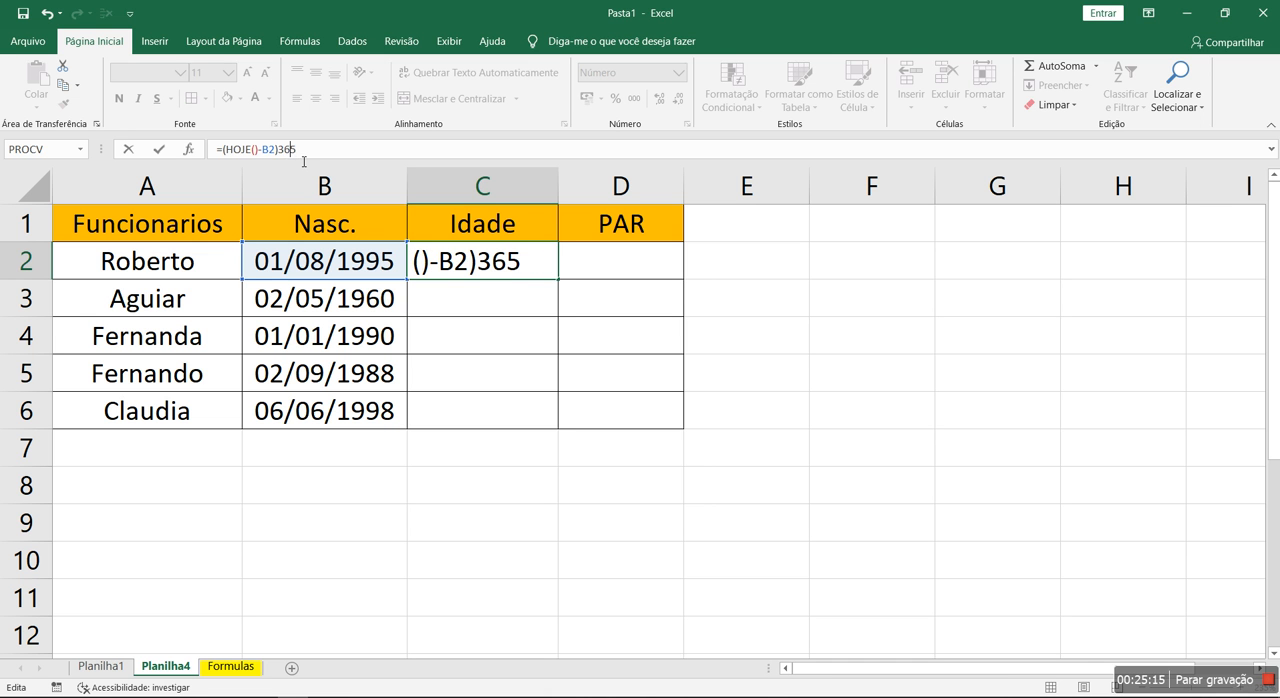
pyautogui.write('/')
pyautogui.press('Return')
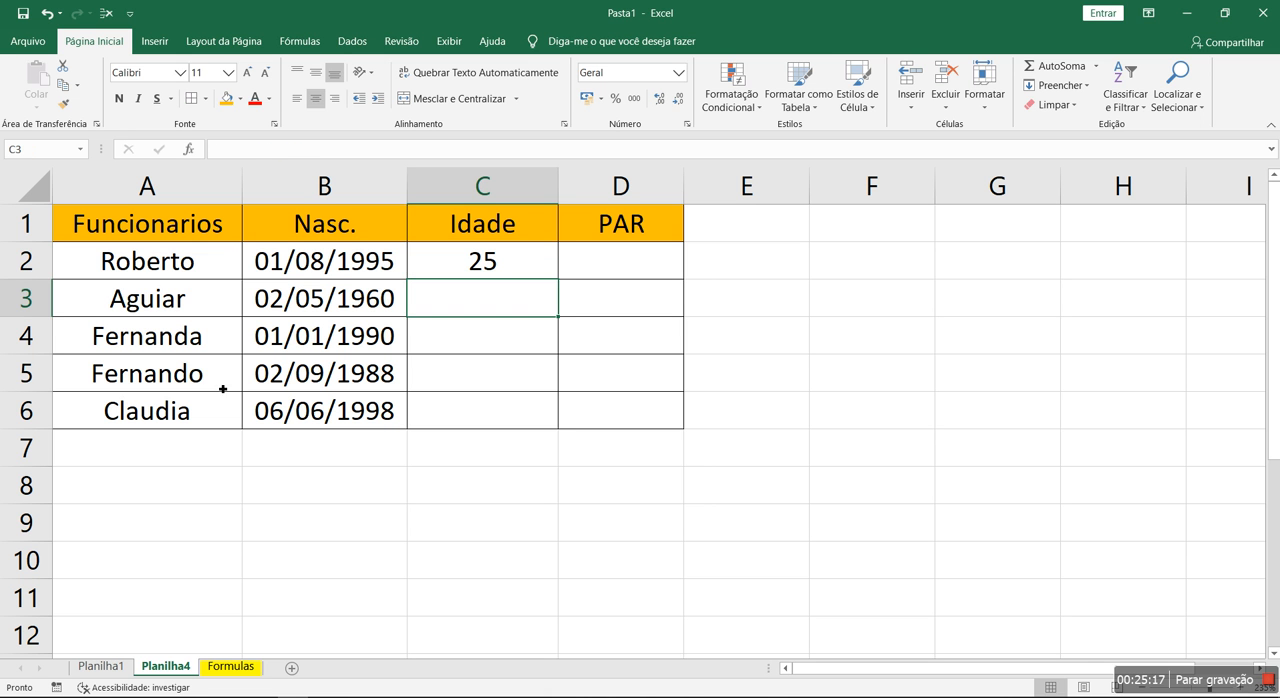
# - Copy the age formula from C2 down to C6 for the remaining employees
pyautogui.click(552, 255)
pyautogui.doubleClick(563, 285)
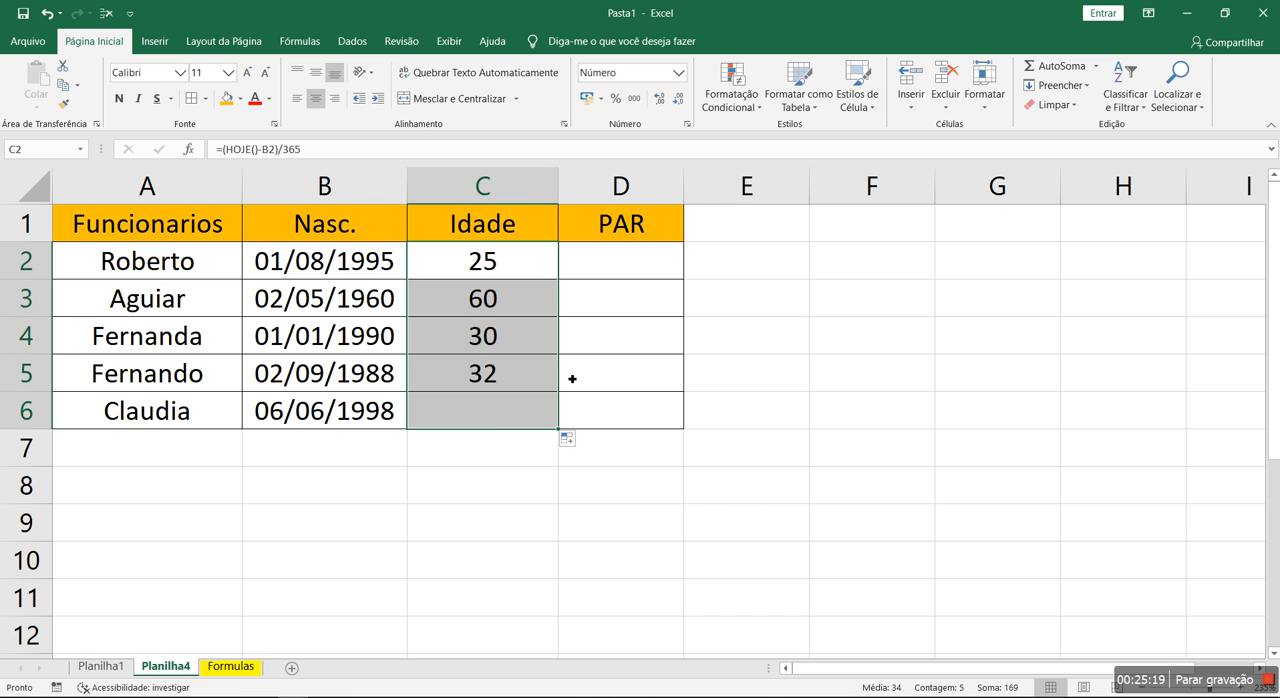
pyautogui.click(662, 490)
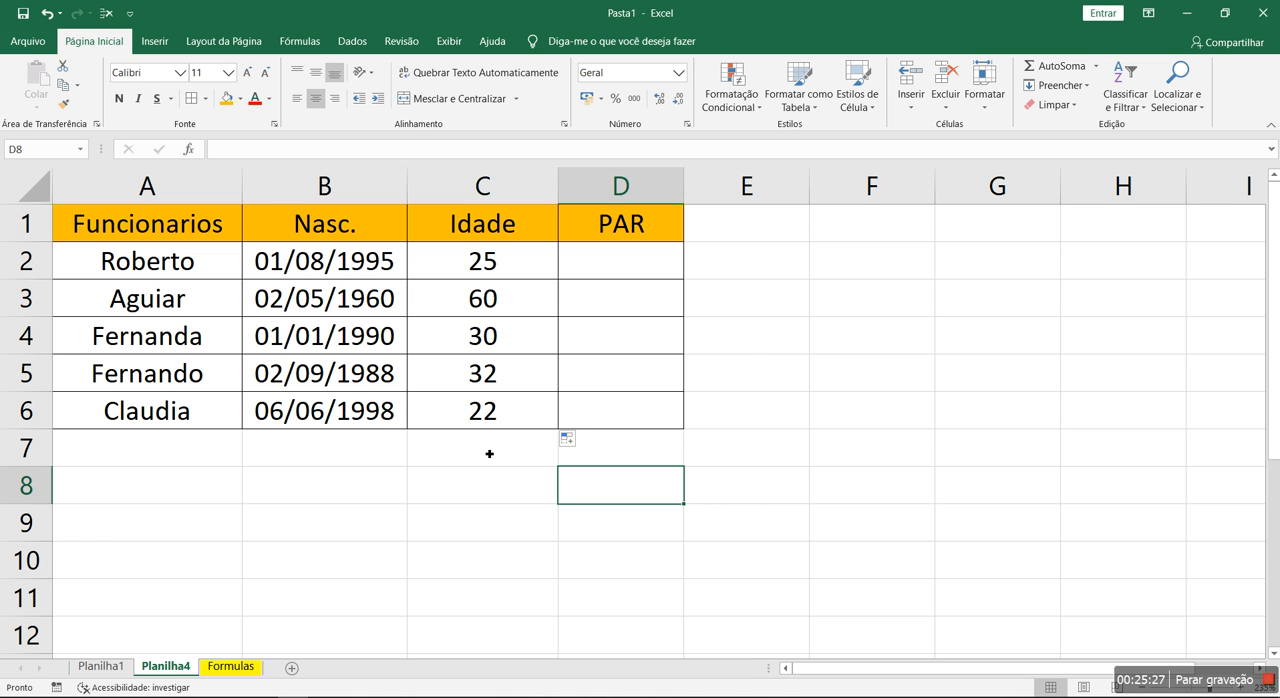
pyautogui.moveTo(490, 264); pyautogui.dragTo(499, 422)
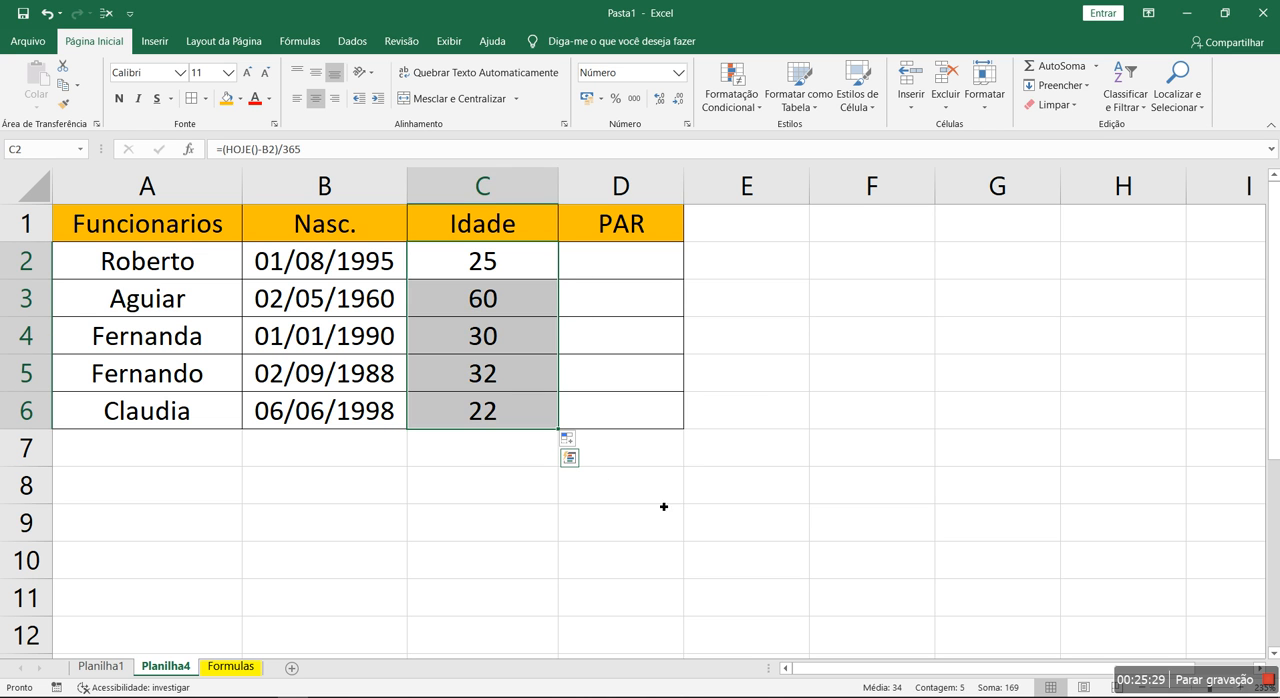
pyautogui.click(724, 524)
pyautogui.click(513, 261)
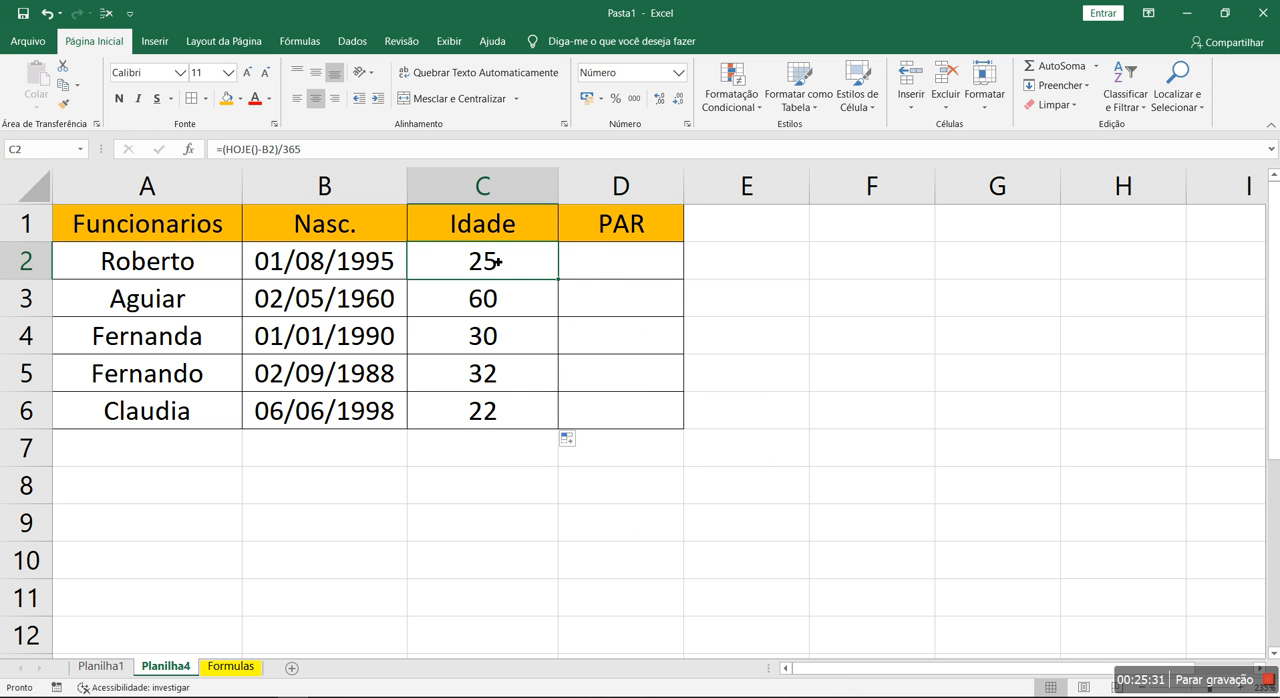
pyautogui.doubleClick(499, 263)
# - Enter =ÉPAR(C2) in D2 and copy it down to D6 to test each age for evenness
pyautogui.click(651, 263)
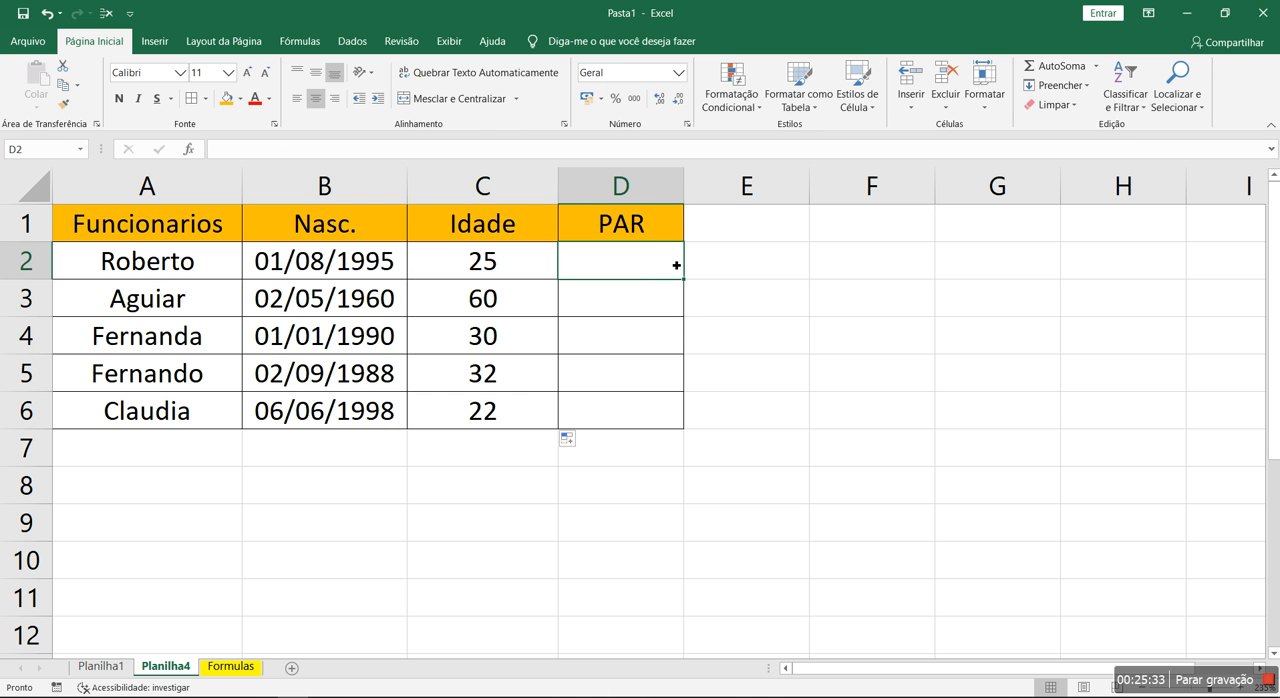
pyautogui.write('=épar')
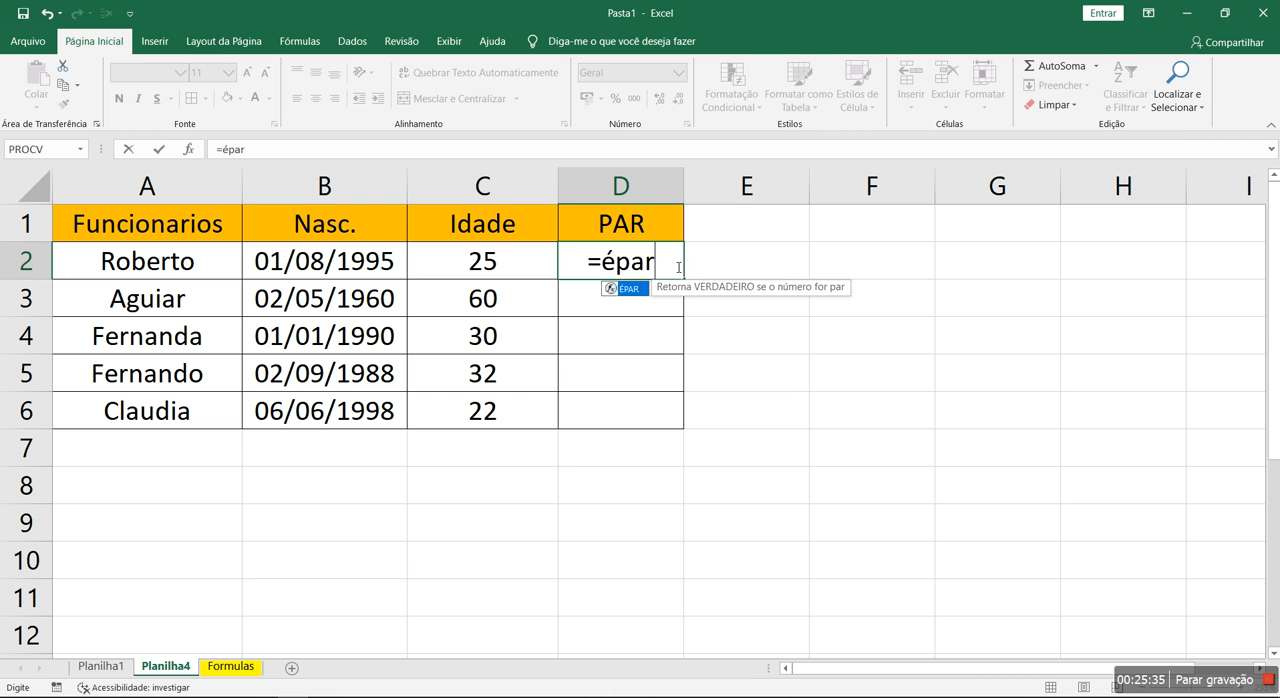
pyautogui.write('(C2')
pyautogui.press('Return')
pyautogui.click(663, 258)
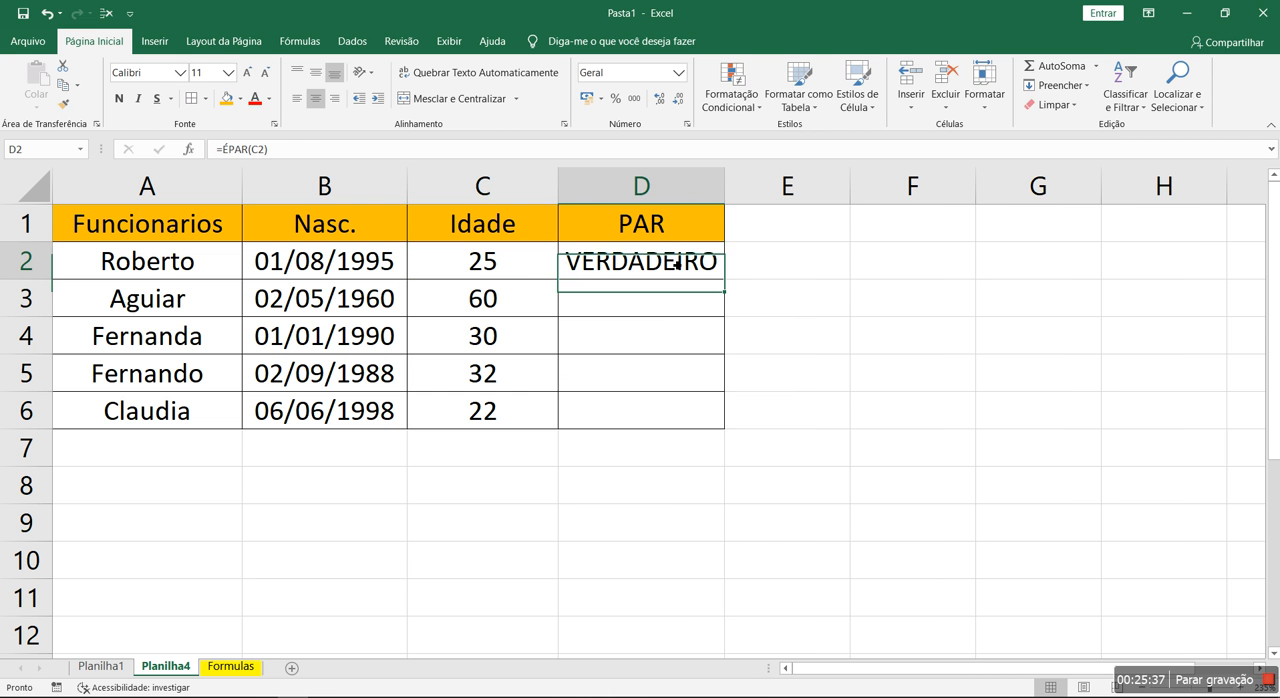
pyautogui.doubleClick(735, 284)
pyautogui.click(880, 437)
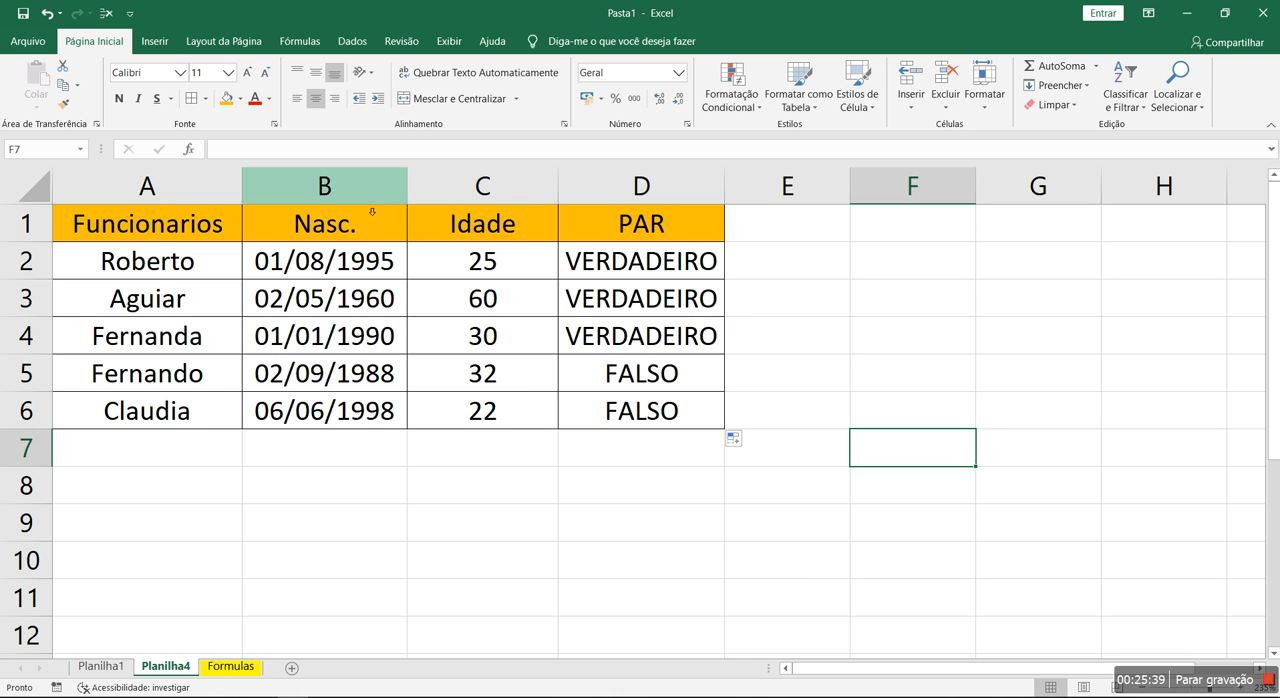
# - Add filters to the table headers and show only the VERDADEIRO rows of the PAR column
pyautogui.click(161, 227)
pyautogui.click(352, 41)
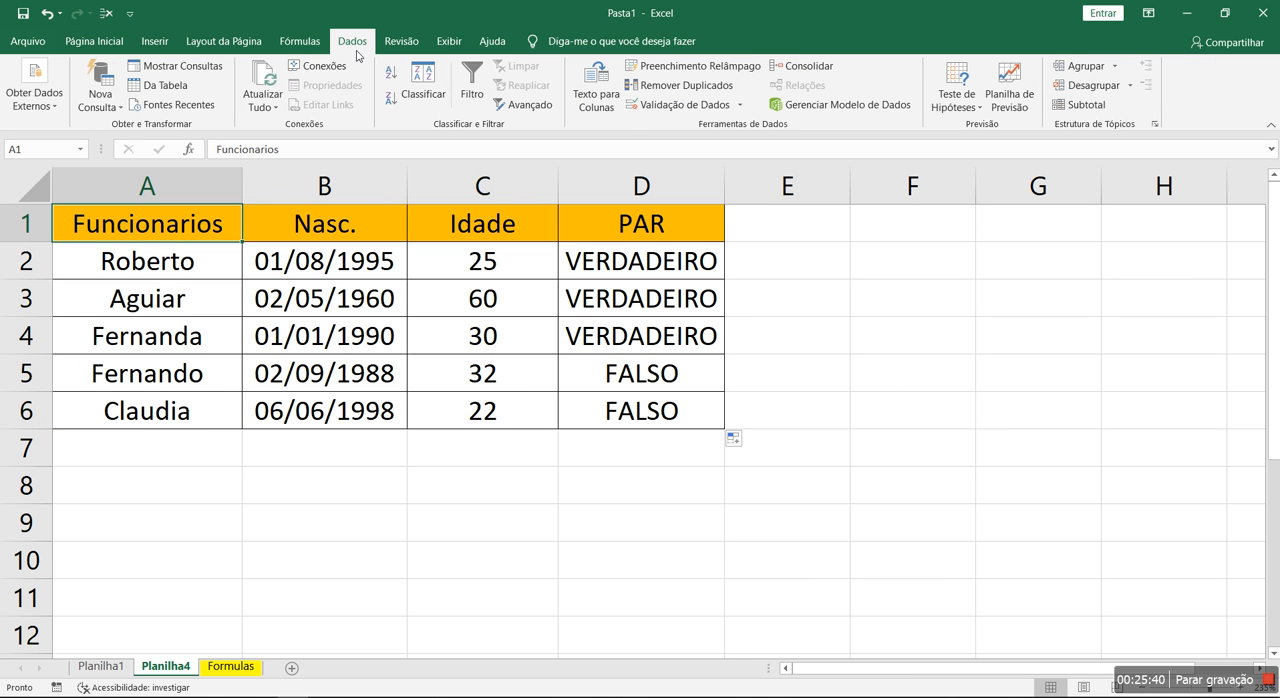
pyautogui.click(472, 80)
pyautogui.click(840, 398)
pyautogui.click(716, 233)
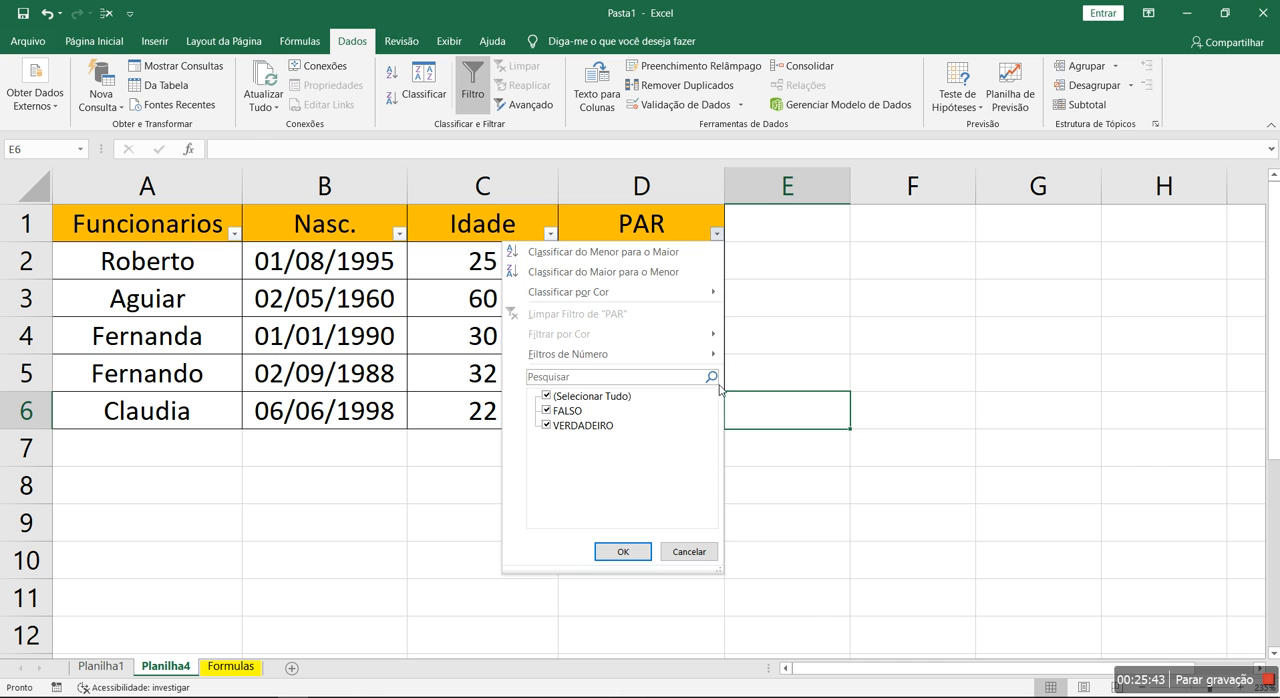
pyautogui.click(568, 397)
pyautogui.click(546, 425)
pyautogui.click(640, 553)
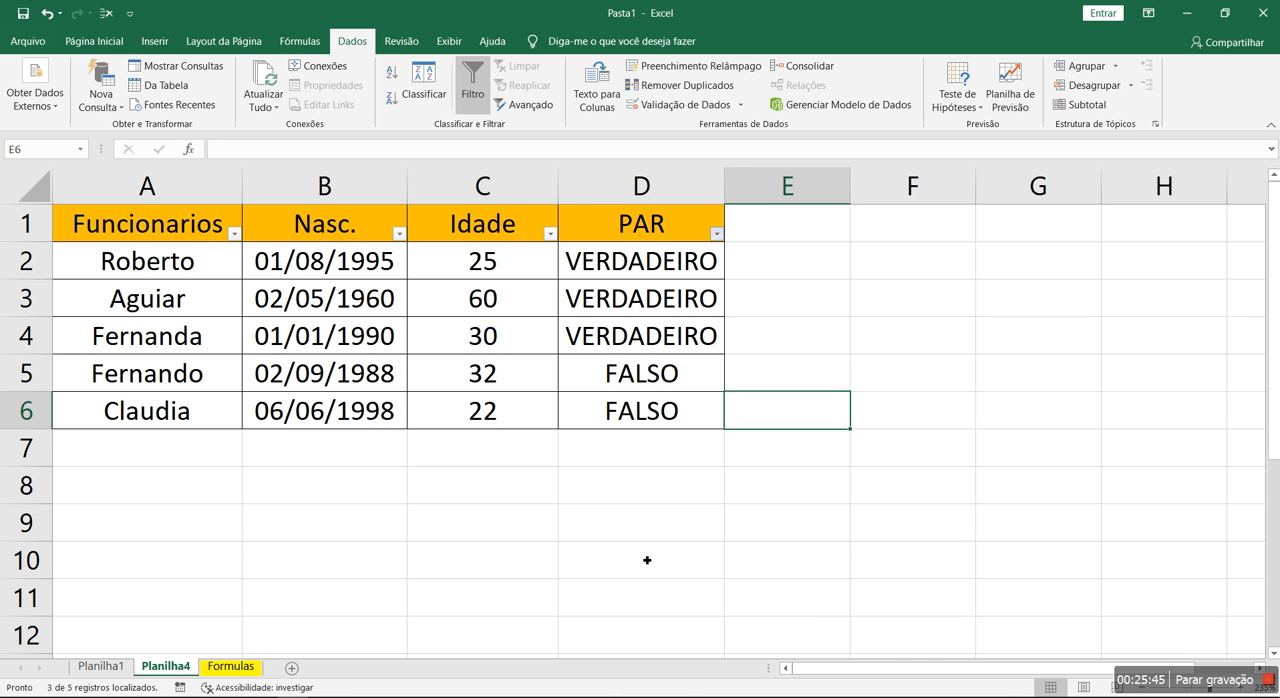
# - Select the filtered PAR results and remove the filters from the employee table
pyautogui.moveTo(623, 262); pyautogui.dragTo(630, 336)
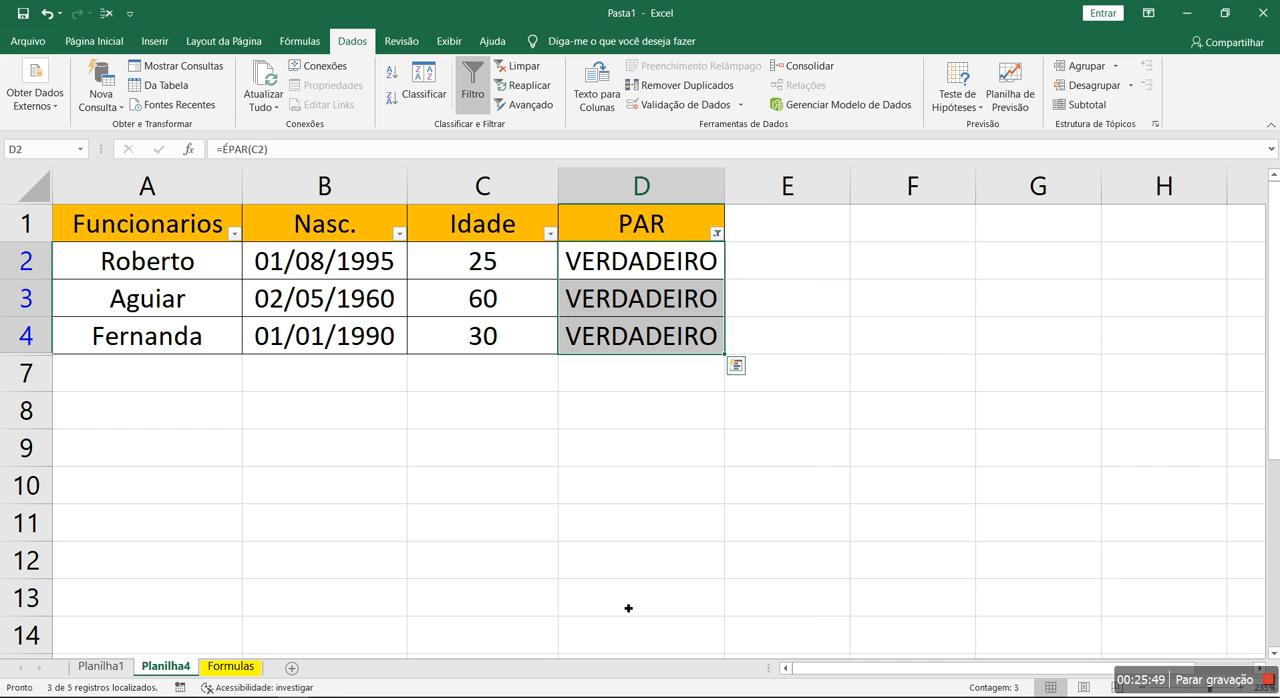
pyautogui.click(473, 82)
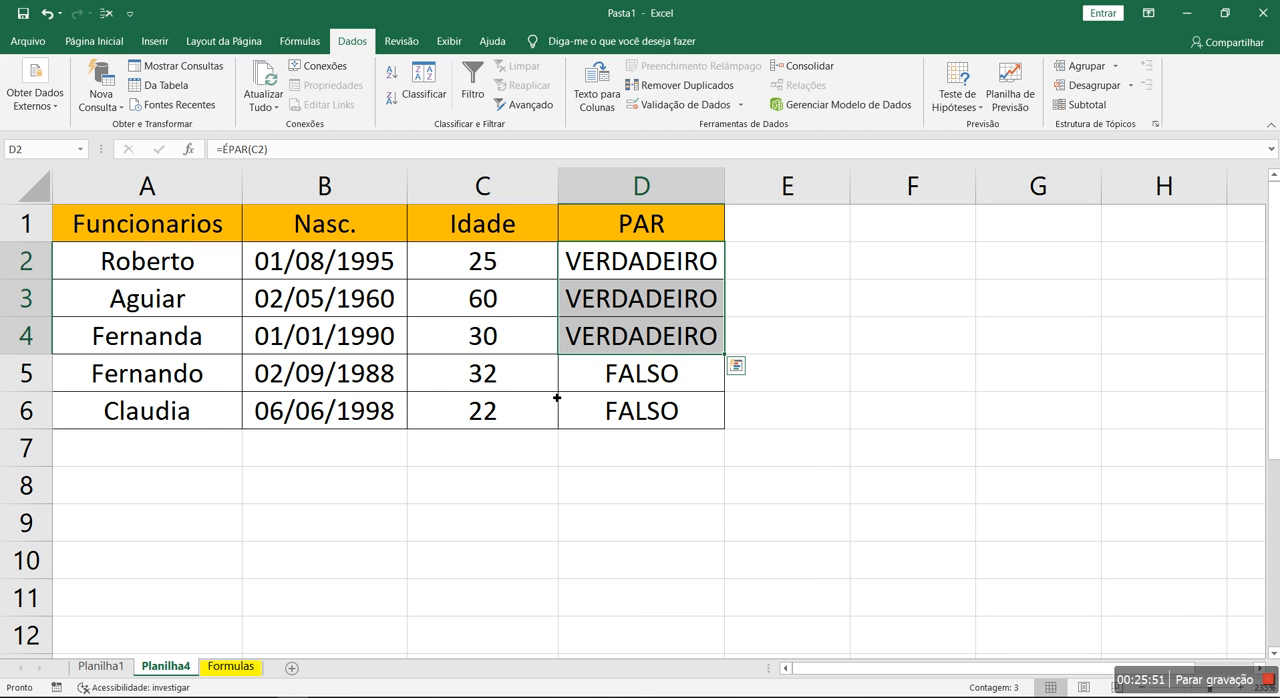
pyautogui.click(552, 570)
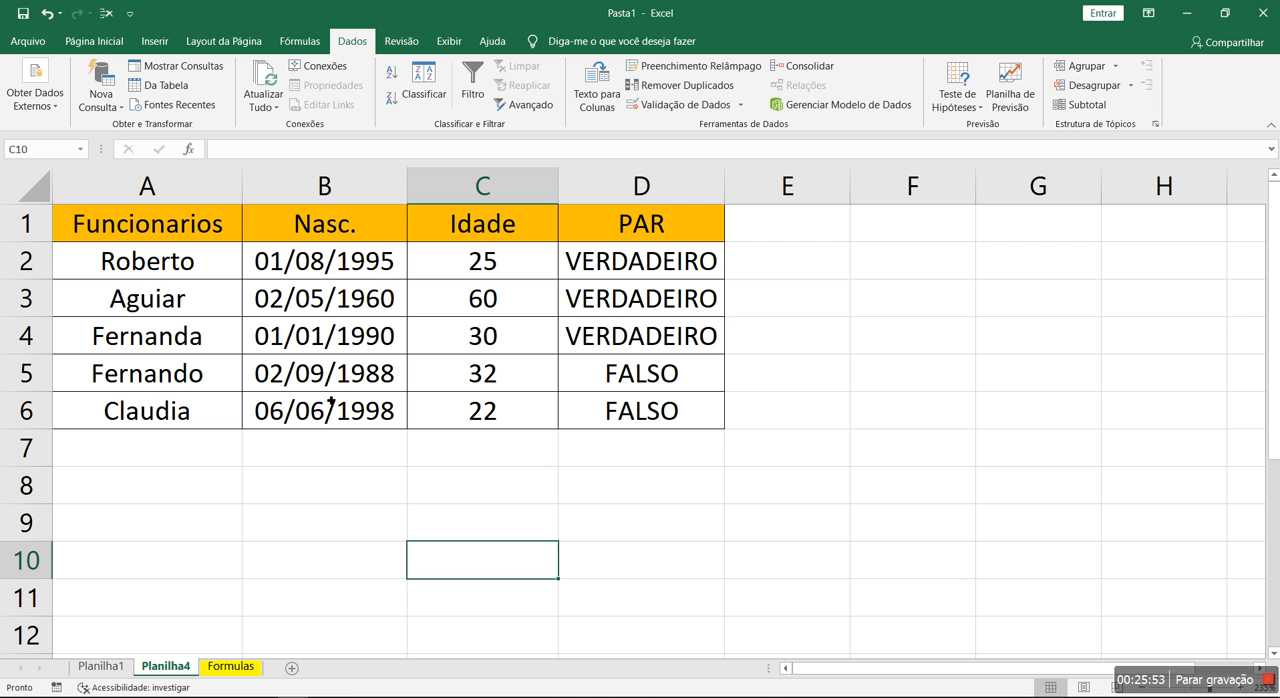
# - Try a different birth date for the first employee in B2 and undo the change
pyautogui.click(471, 263)
pyautogui.press('Left')
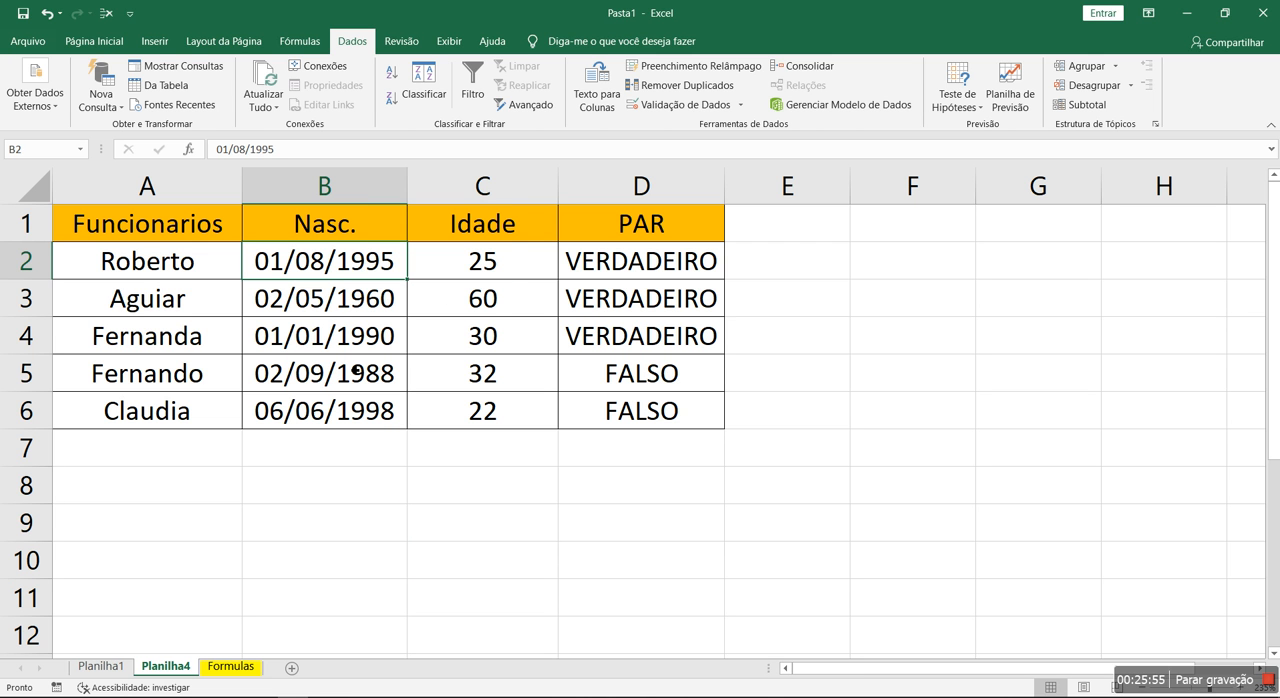
pyautogui.write('11/09/')
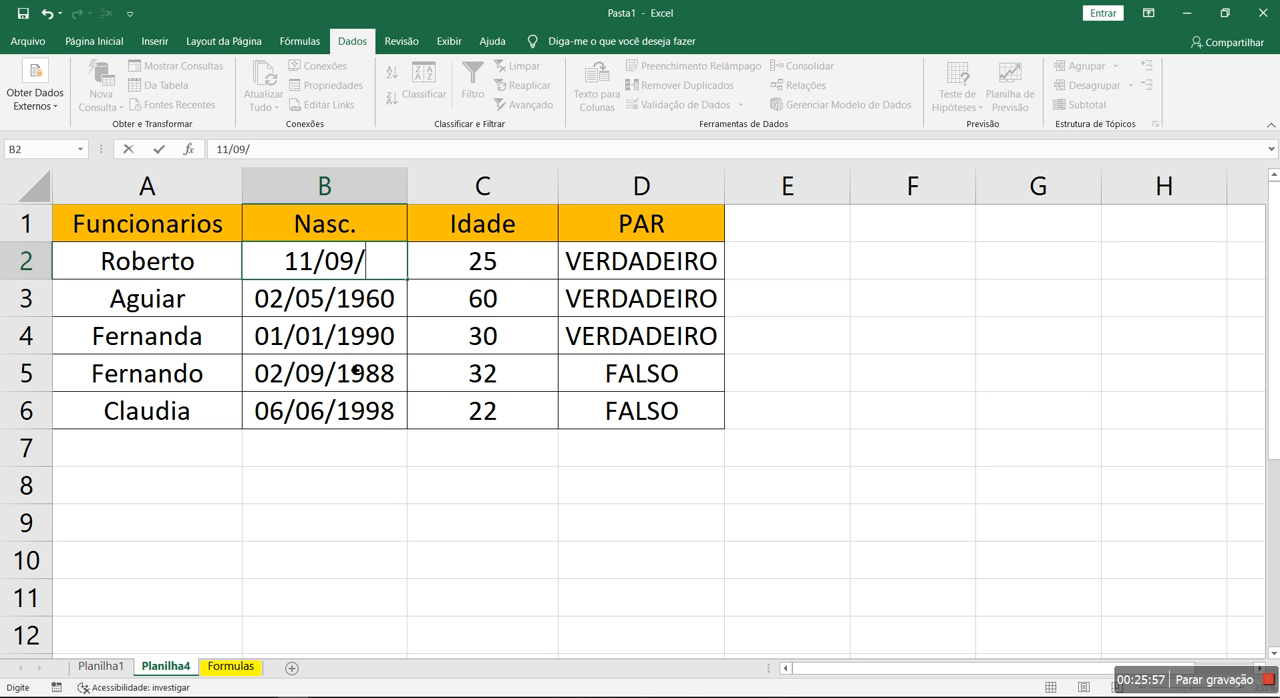
pyautogui.write('1997')
pyautogui.press('Return')
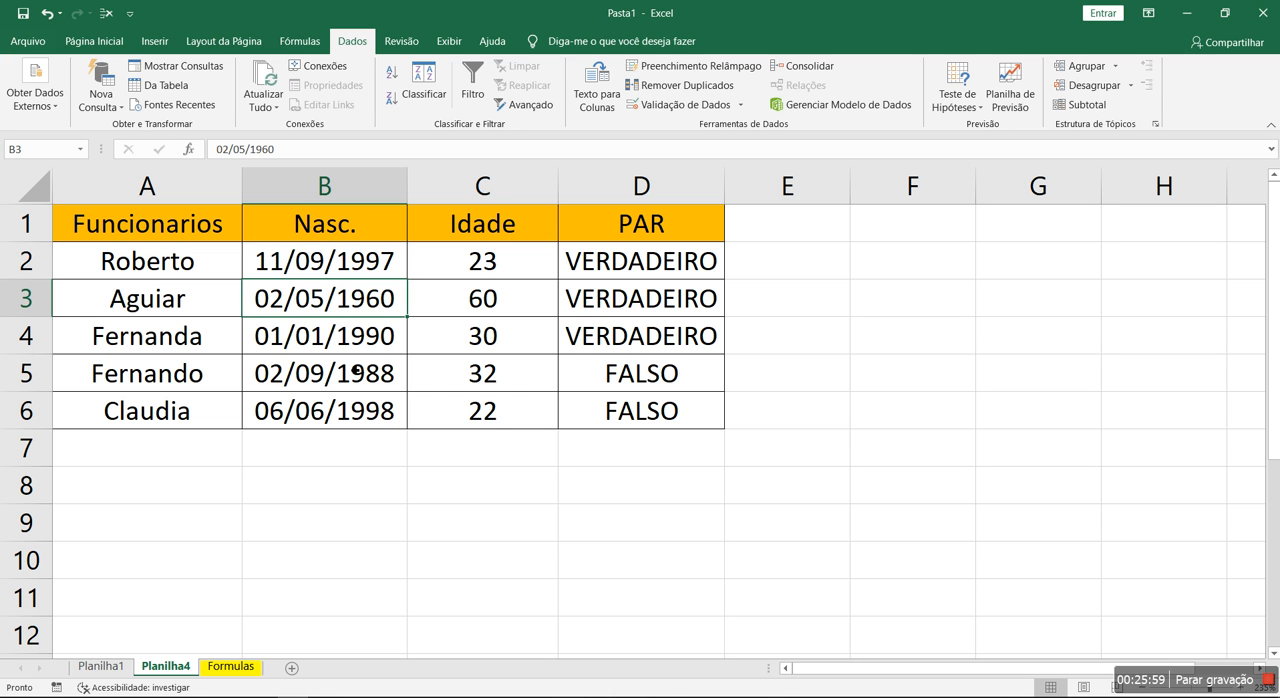
pyautogui.hotkey('ctrl', 'z')
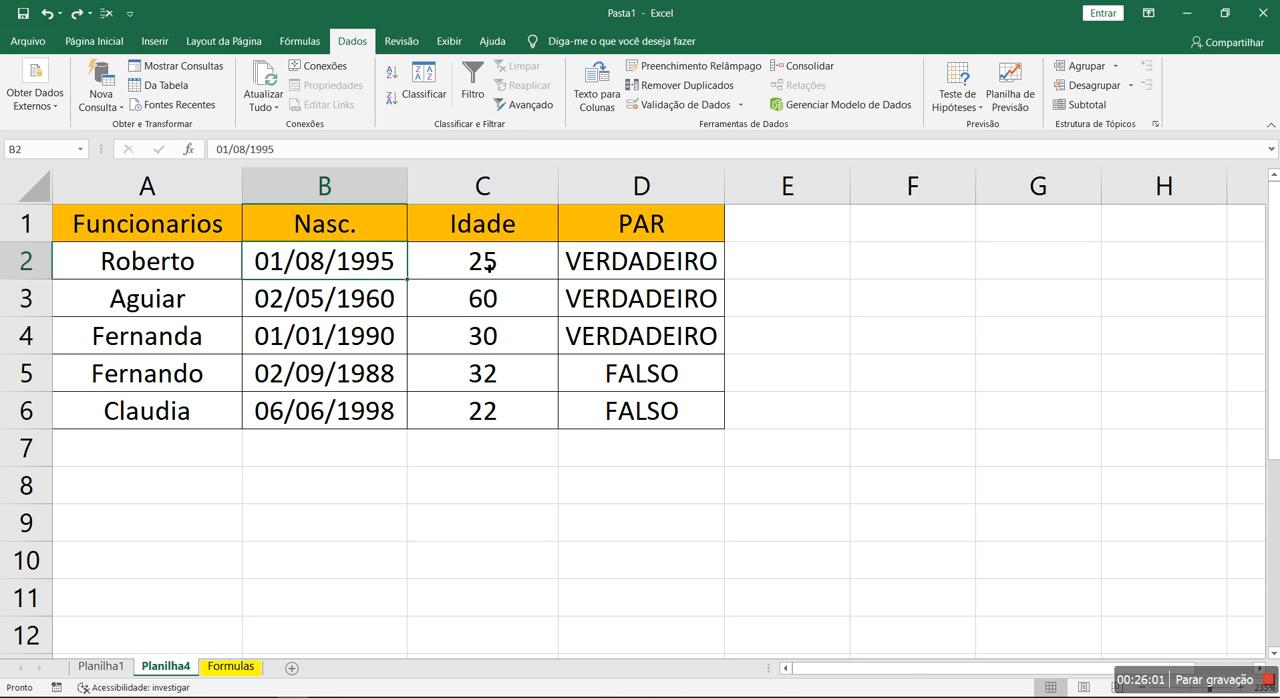
# - Change the age formula in C2 to =((HOJE()-B2)/365)-1 so that one year is subtracted
pyautogui.click(495, 262)
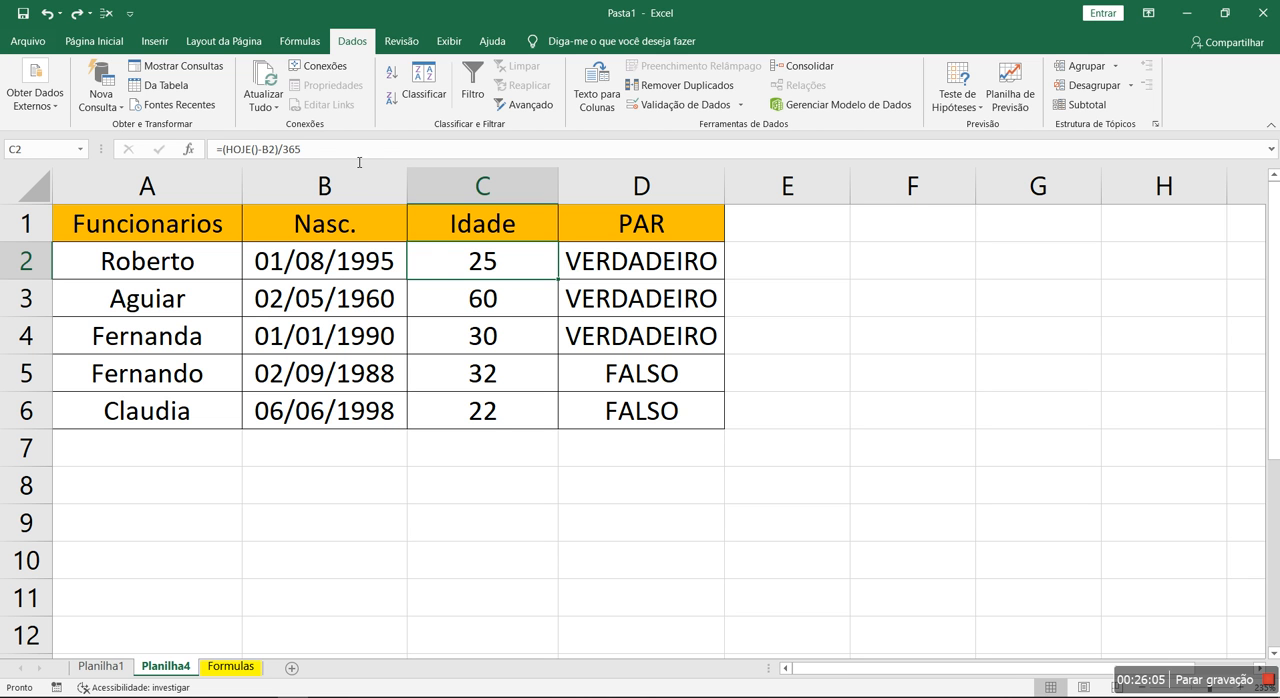
pyautogui.click(364, 154)
pyautogui.write(')')
pyautogui.press('Left')
pyautogui.press('Left')
pyautogui.press('Left')
pyautogui.press('Left')
pyautogui.press('Left')
pyautogui.press('Left')
pyautogui.press('Left')
pyautogui.press('Left')
pyautogui.press('Left')
pyautogui.press('Left')
pyautogui.press('Left')
pyautogui.press('Left')
pyautogui.press('Left')
pyautogui.press('Left')
pyautogui.write('(')
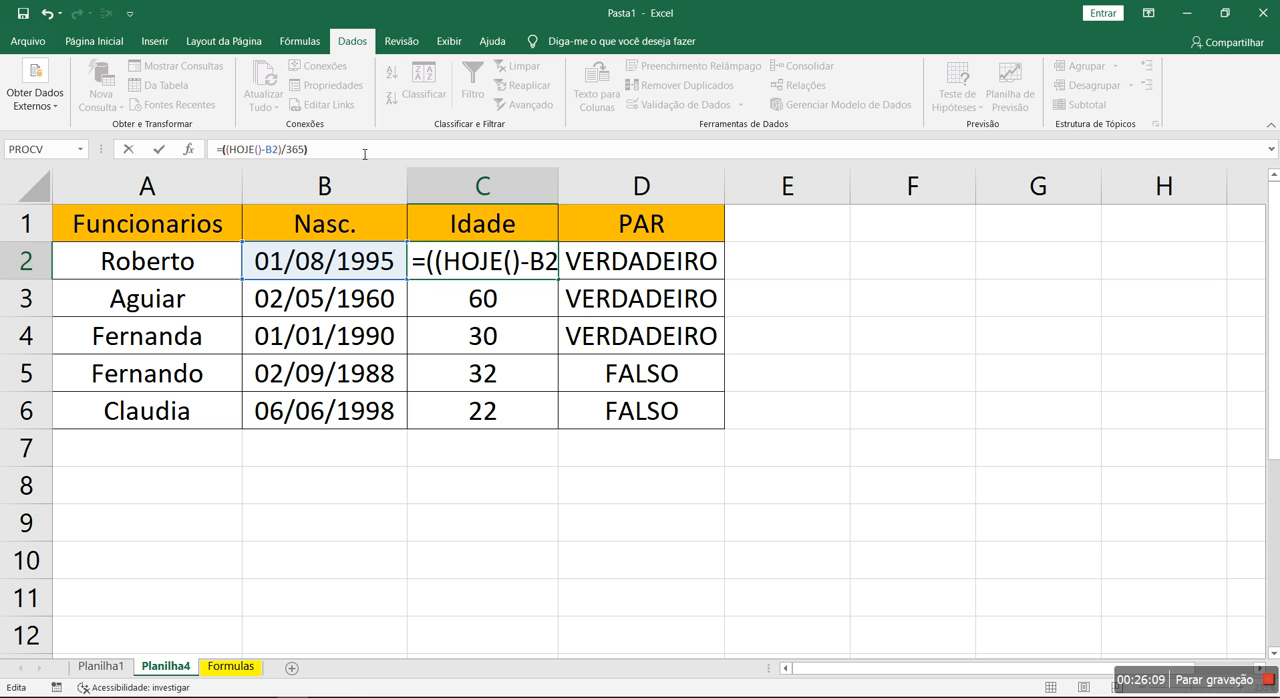
pyautogui.press('End')
pyautogui.write('-')
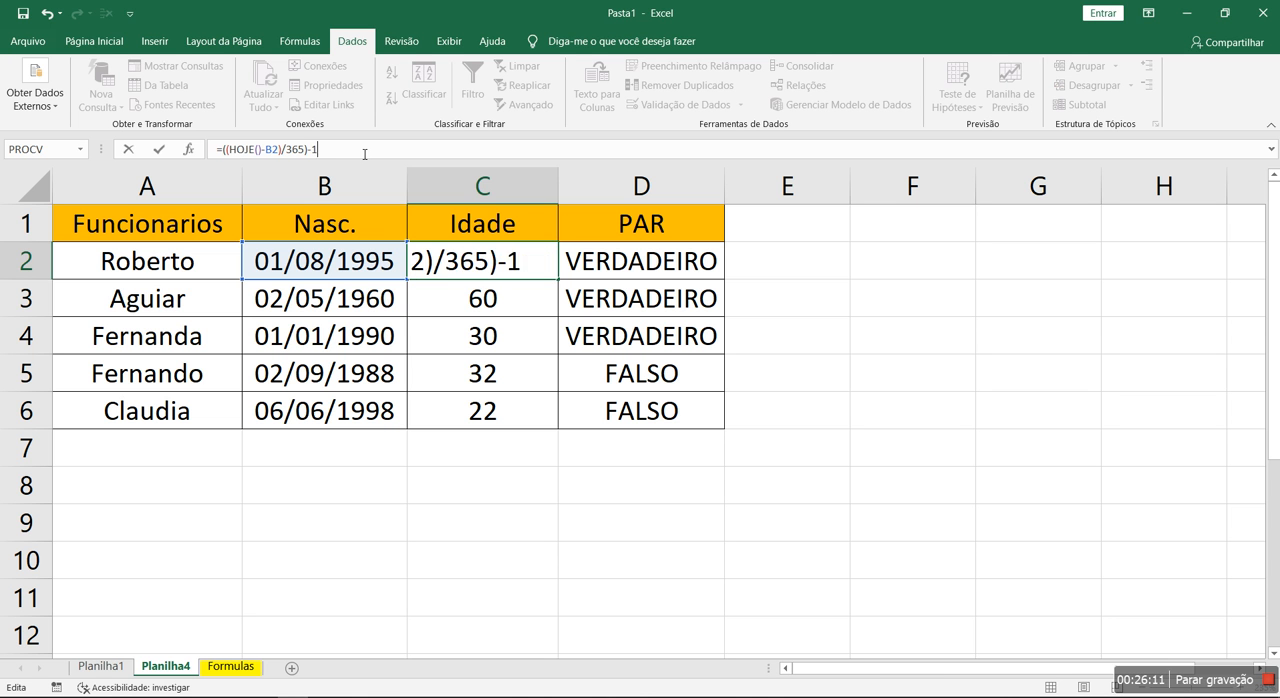
pyautogui.write('1')
pyautogui.press('Return')
# - Copy the adjusted age formula from C2 down to C6 and check the PAR results in D2:D6
pyautogui.click(530, 259)
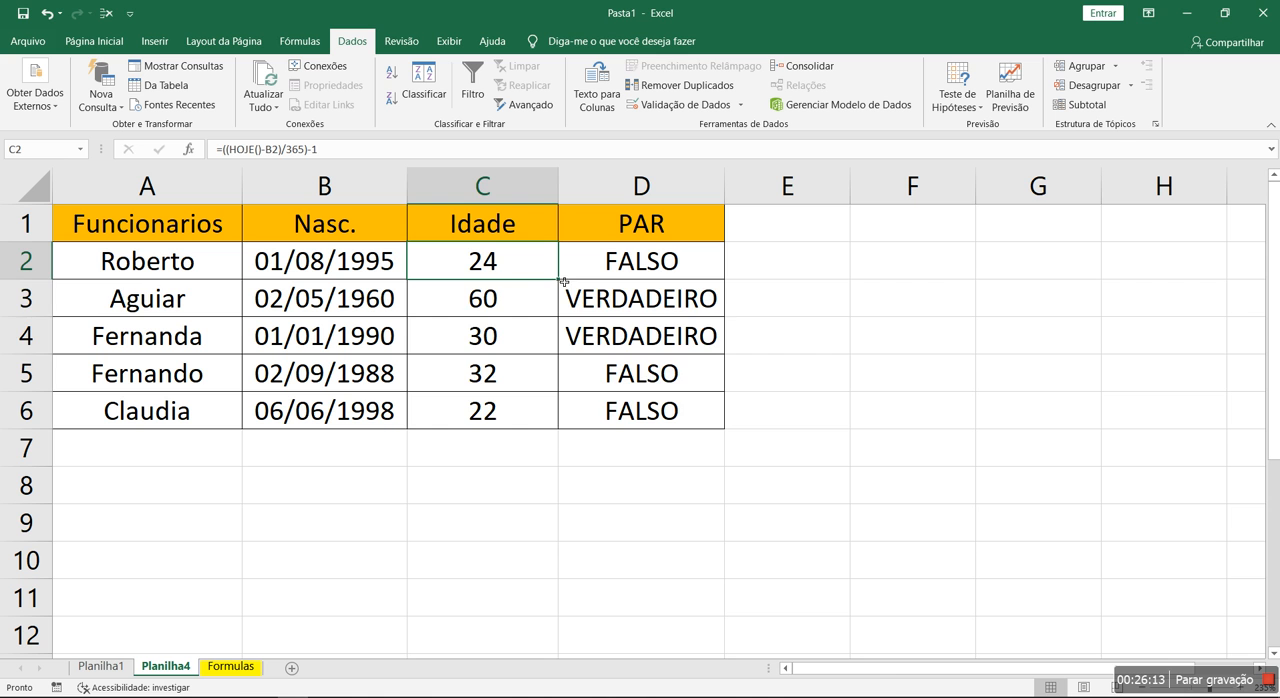
pyautogui.doubleClick(562, 282)
pyautogui.click(1071, 457)
pyautogui.moveTo(614, 262); pyautogui.dragTo(623, 411)
pyautogui.click(837, 352)
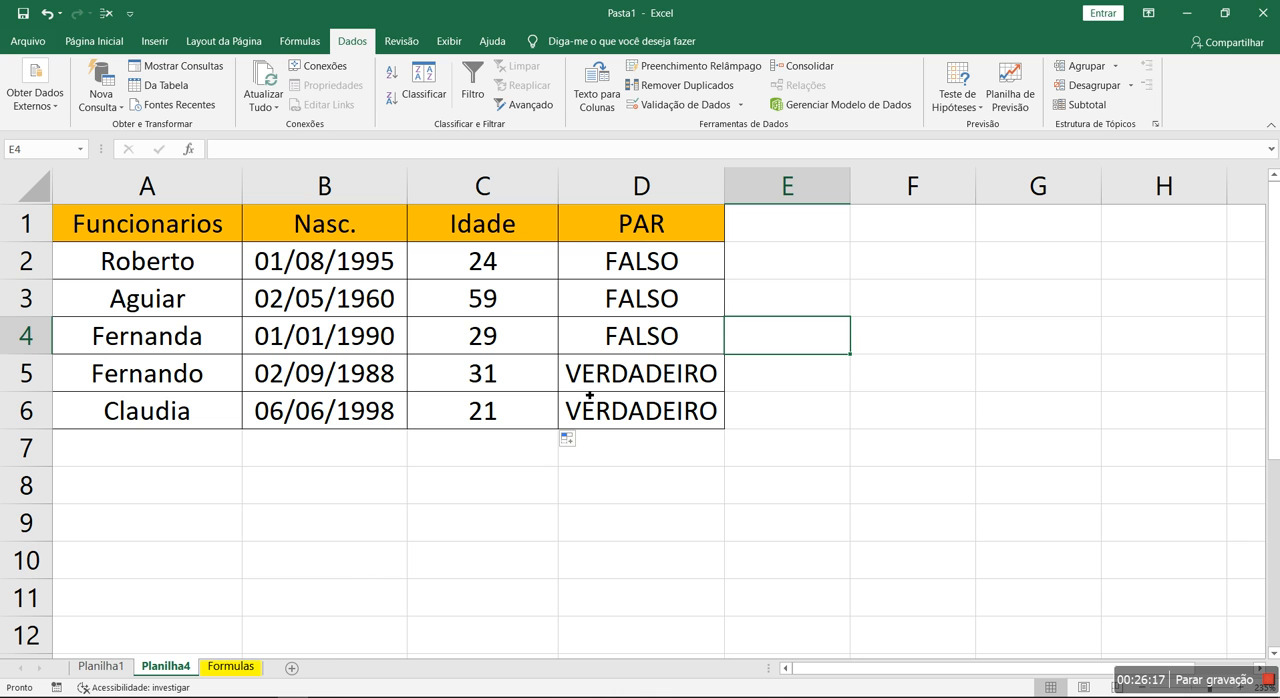
# - Delete the Planilha4 worksheet with the employee table
pyautogui.rightClick(165, 668)
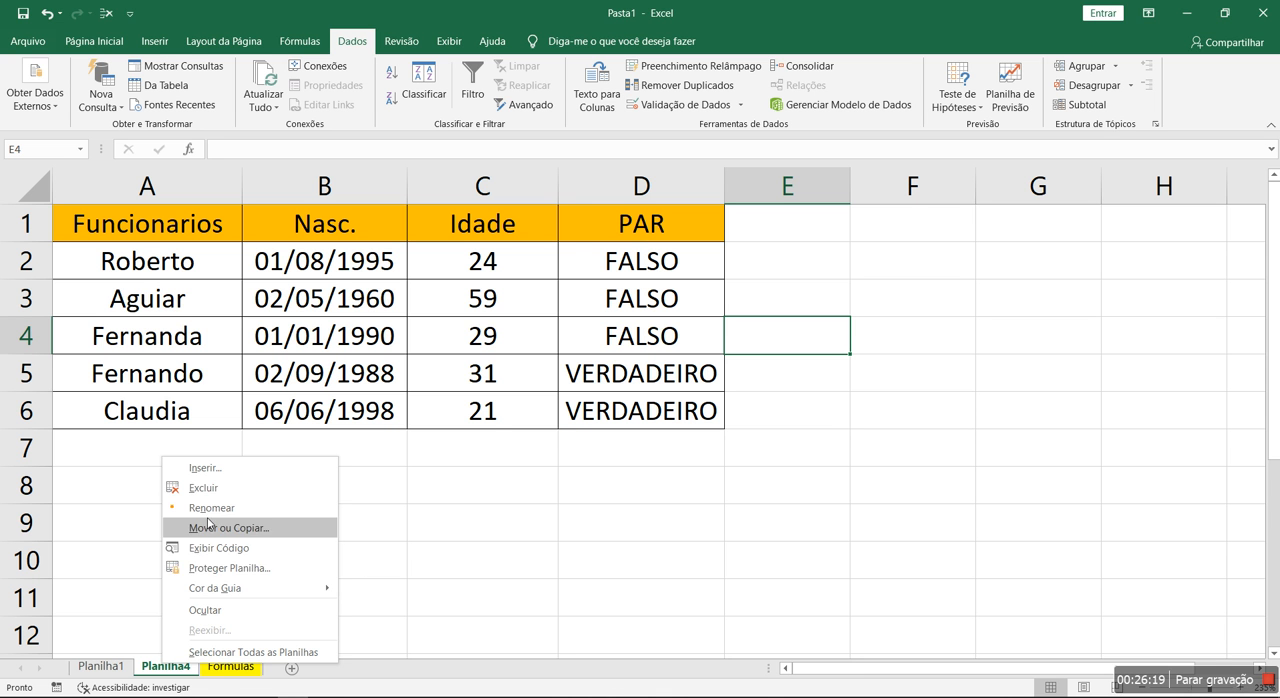
pyautogui.click(204, 487)
pyautogui.click(613, 401)
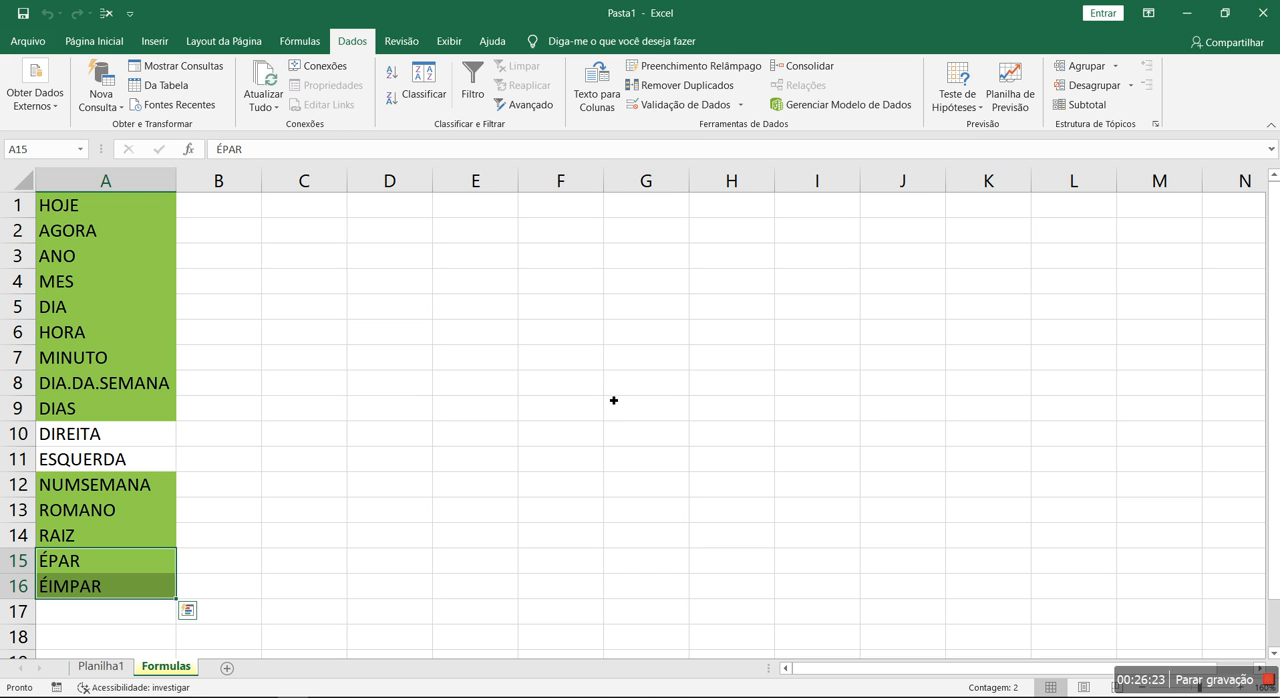
pyautogui.click(105, 688)
pyautogui.click(697, 481)
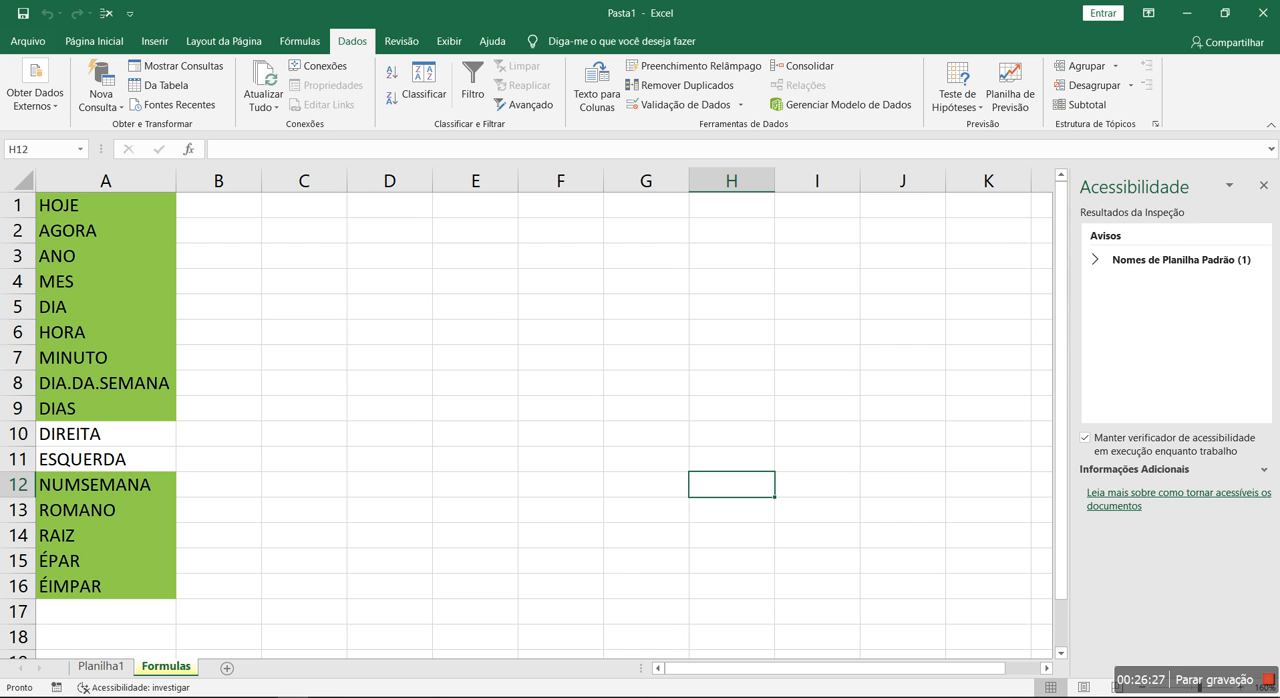
pyautogui.click(1263, 185)
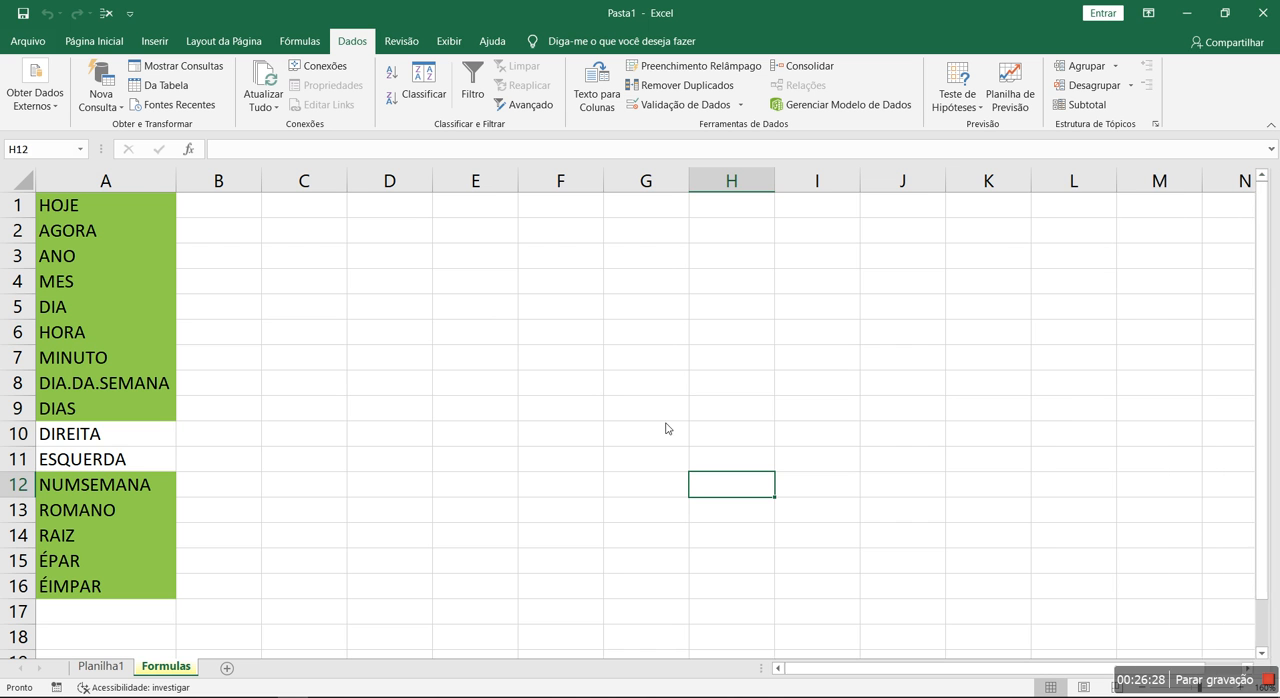
# - Review the PAR and IMPAR tests of cell E2 and their formulas in E4 and E5 on Planilha1
pyautogui.click(106, 668)
pyautogui.click(939, 285)
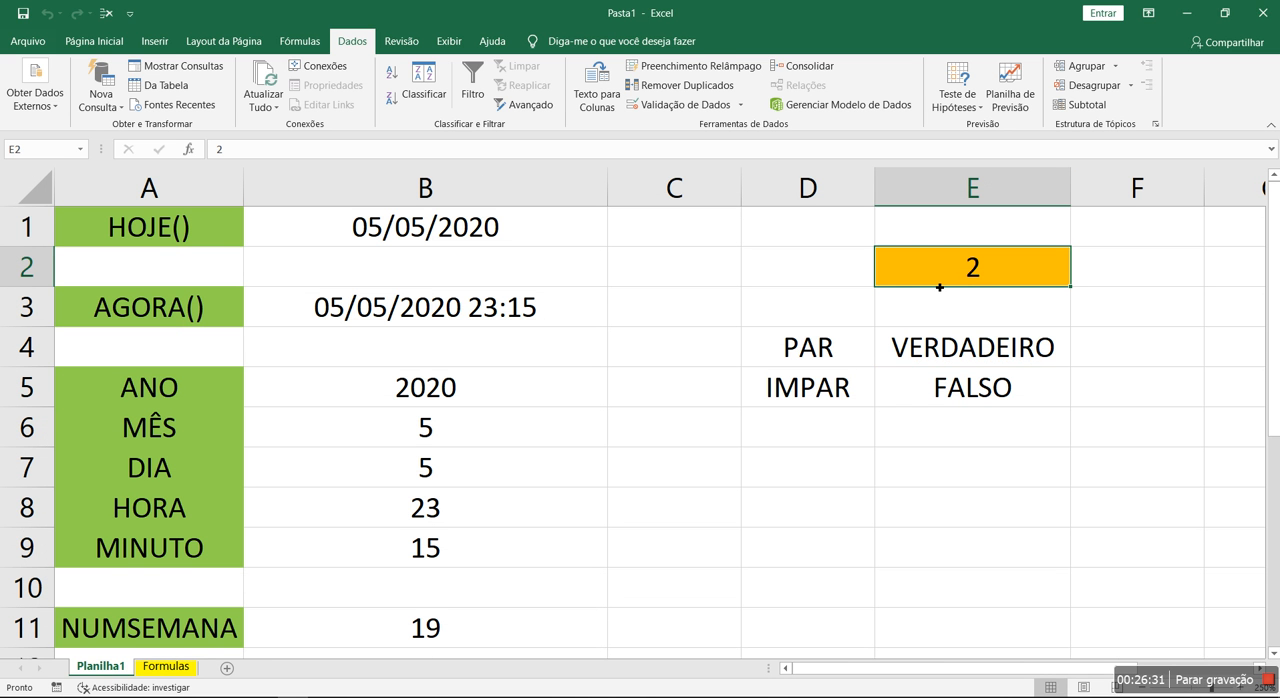
pyautogui.moveTo(825, 330); pyautogui.dragTo(935, 350)
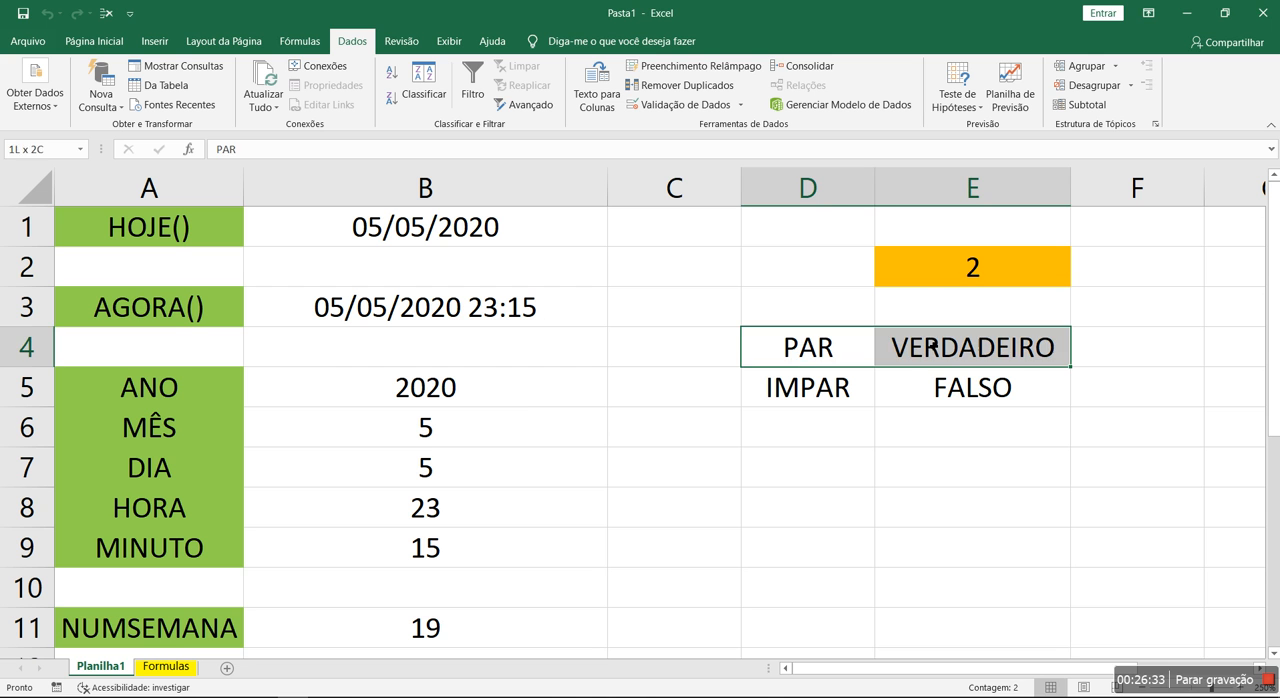
pyautogui.moveTo(829, 386); pyautogui.dragTo(950, 400)
pyautogui.moveTo(855, 356); pyautogui.dragTo(922, 383)
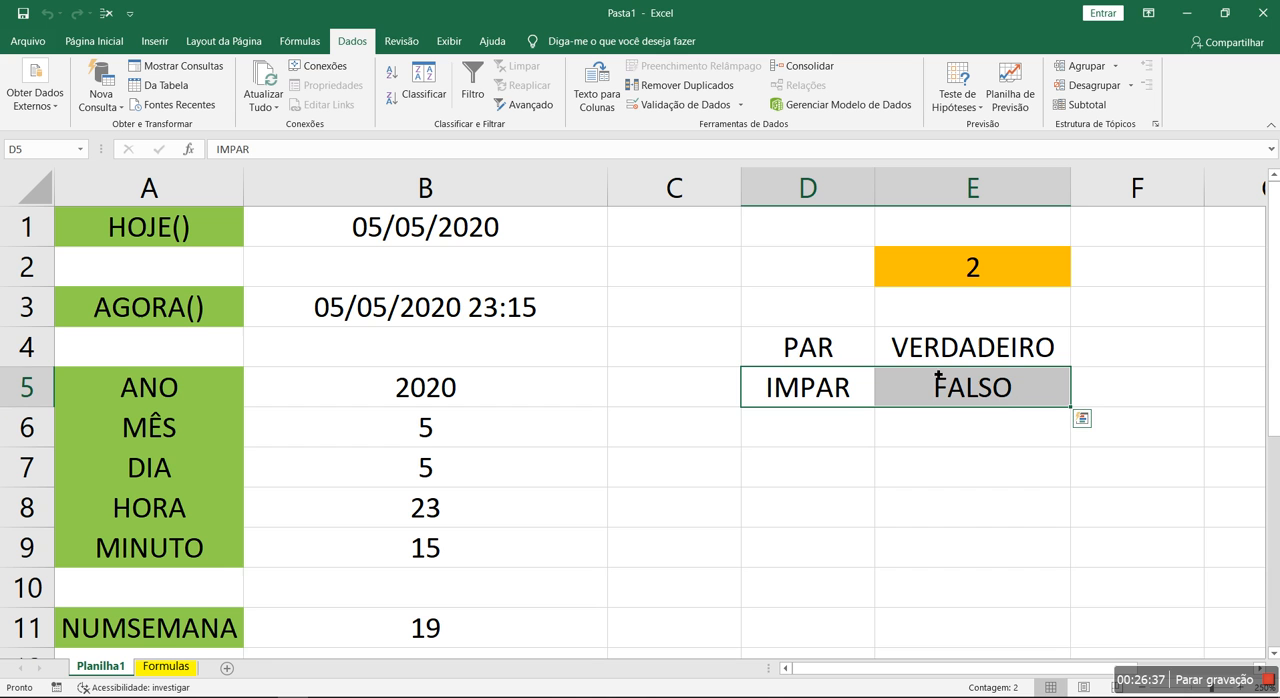
pyautogui.click(863, 354)
pyautogui.click(980, 275)
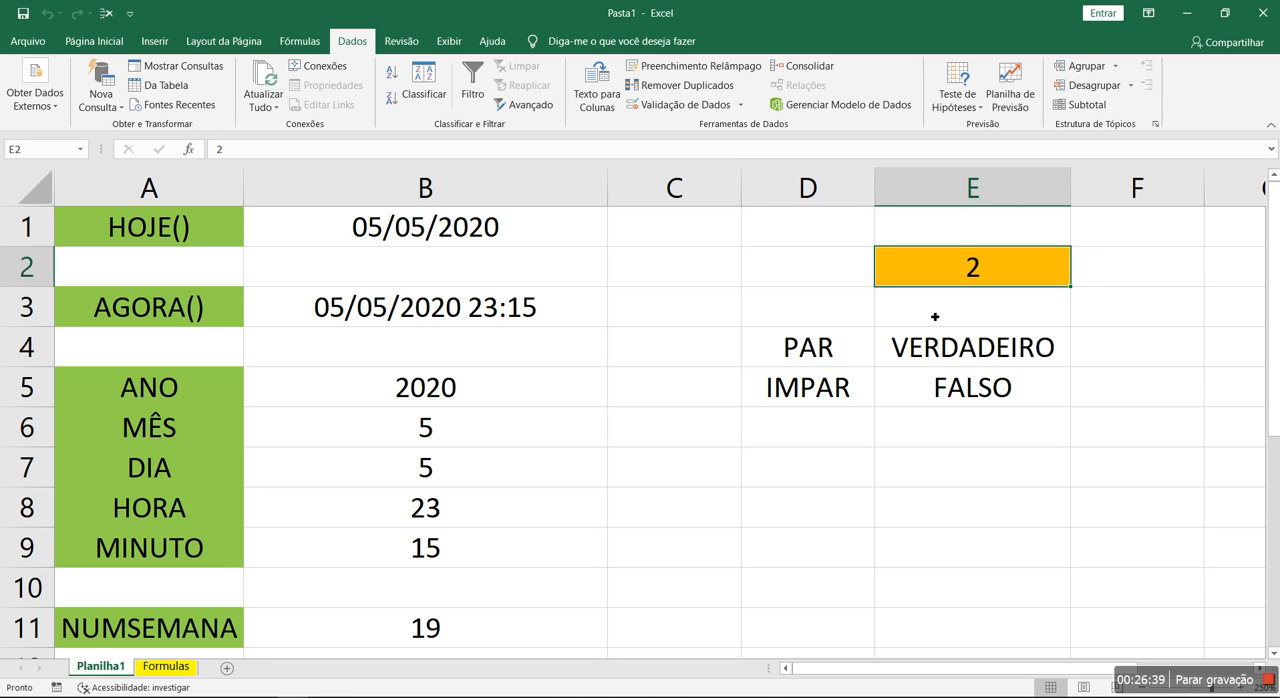
pyautogui.click(880, 355)
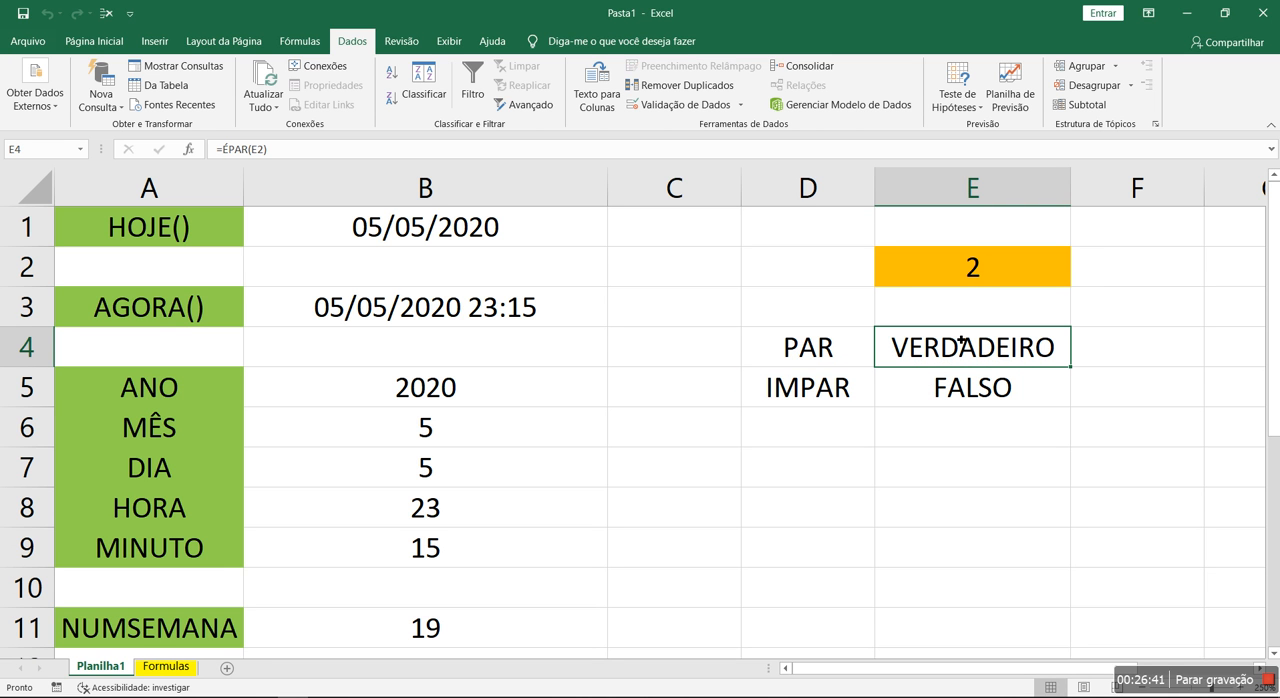
pyautogui.click(817, 398)
pyautogui.press('Right')
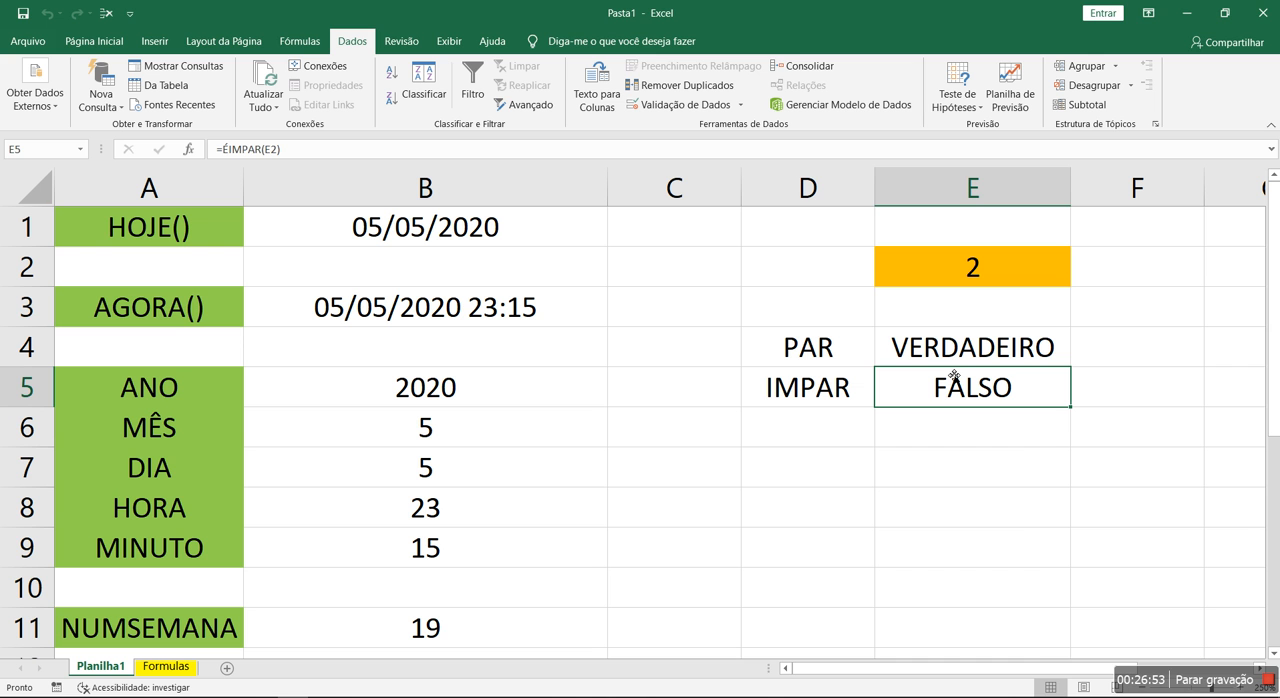
# - Delete columns D and E, holding the PAR and IMPAR tests, from Planilha1
pyautogui.moveTo(830, 190); pyautogui.dragTo(936, 190)
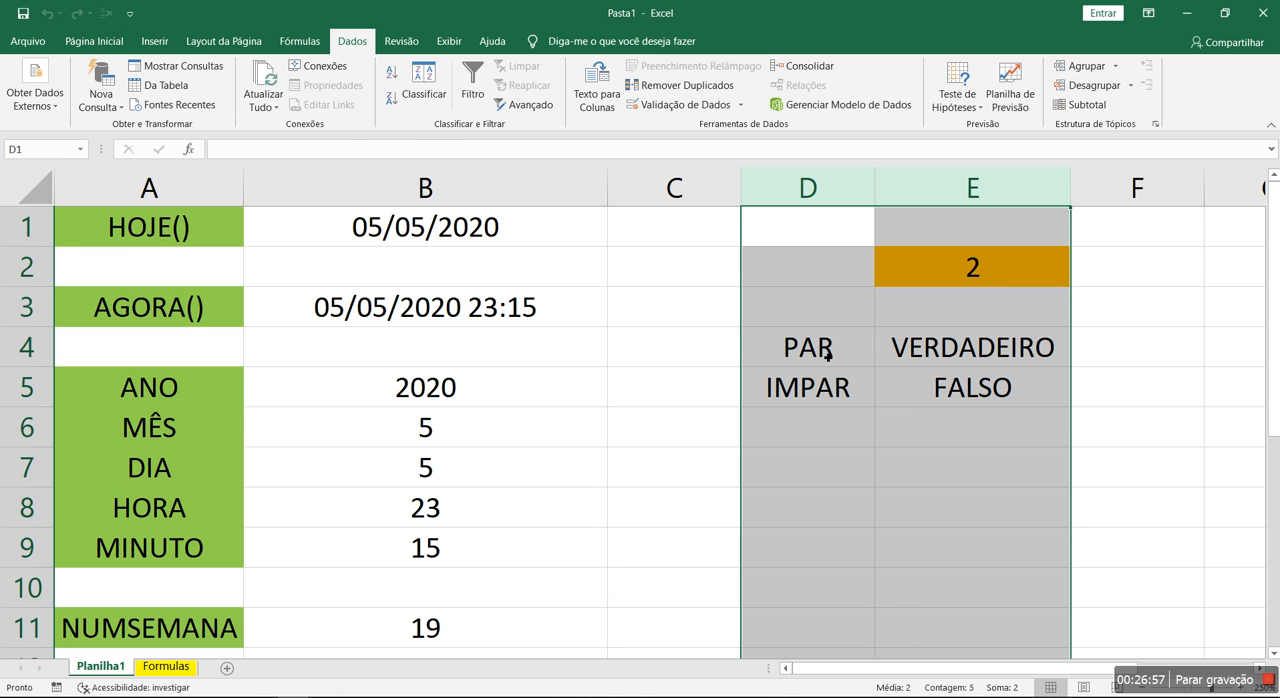
pyautogui.click(962, 356)
pyautogui.click(915, 379)
pyautogui.moveTo(845, 198); pyautogui.dragTo(917, 191)
pyautogui.rightClick(917, 191)
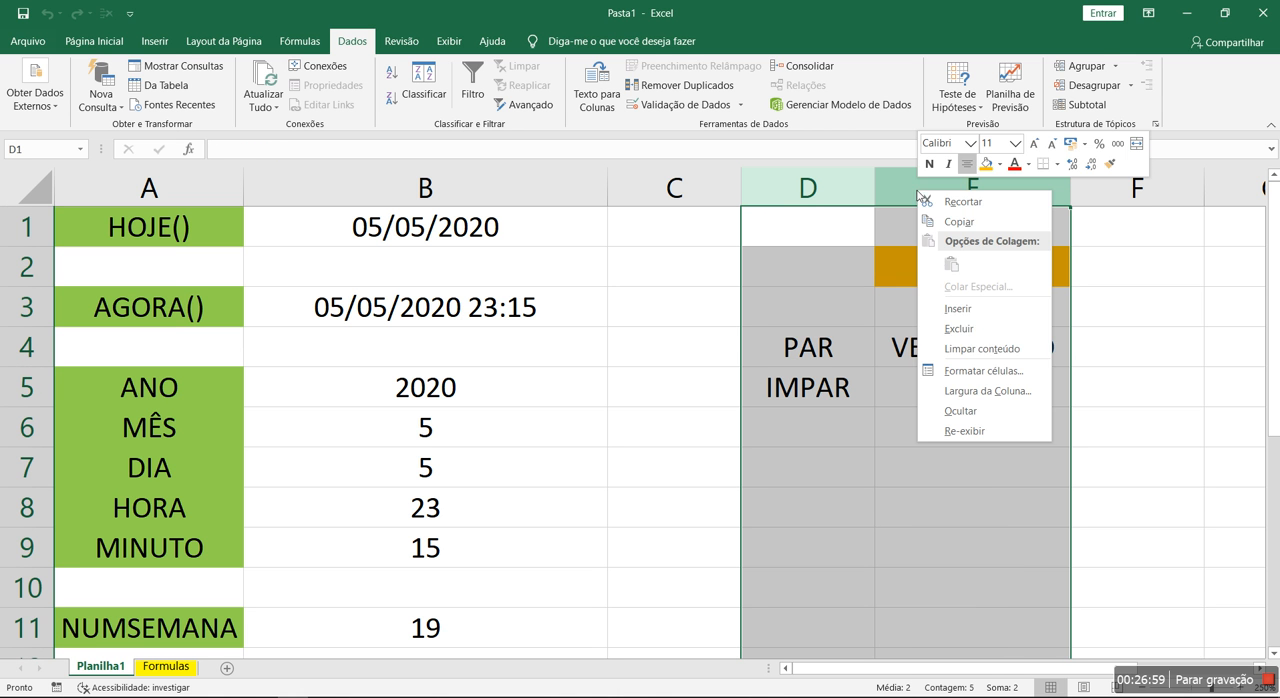
pyautogui.click(959, 328)
pyautogui.click(814, 380)
# - Fill the DIREITA and ESQUERDA cells, A10:A11, on the Formulas sheet with the same green as the other functions
pyautogui.click(190, 658)
pyautogui.click(92, 446)
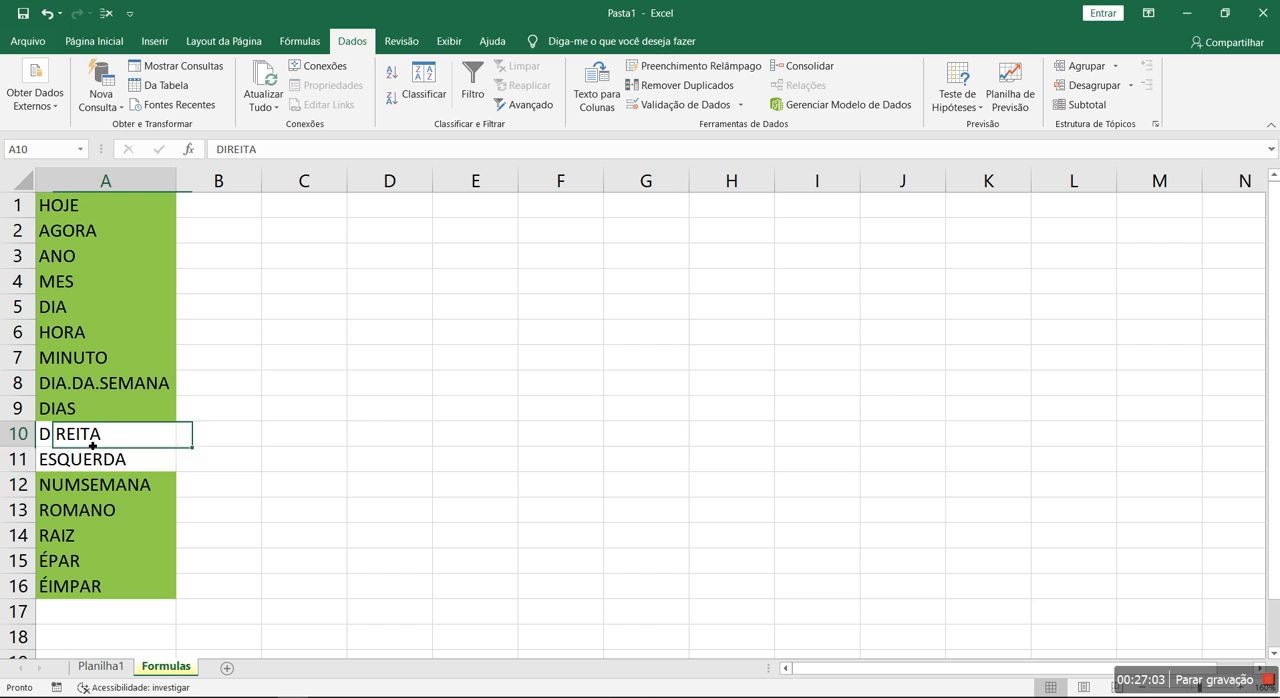
pyautogui.moveTo(92, 446); pyautogui.dragTo(92, 460)
pyautogui.click(94, 41)
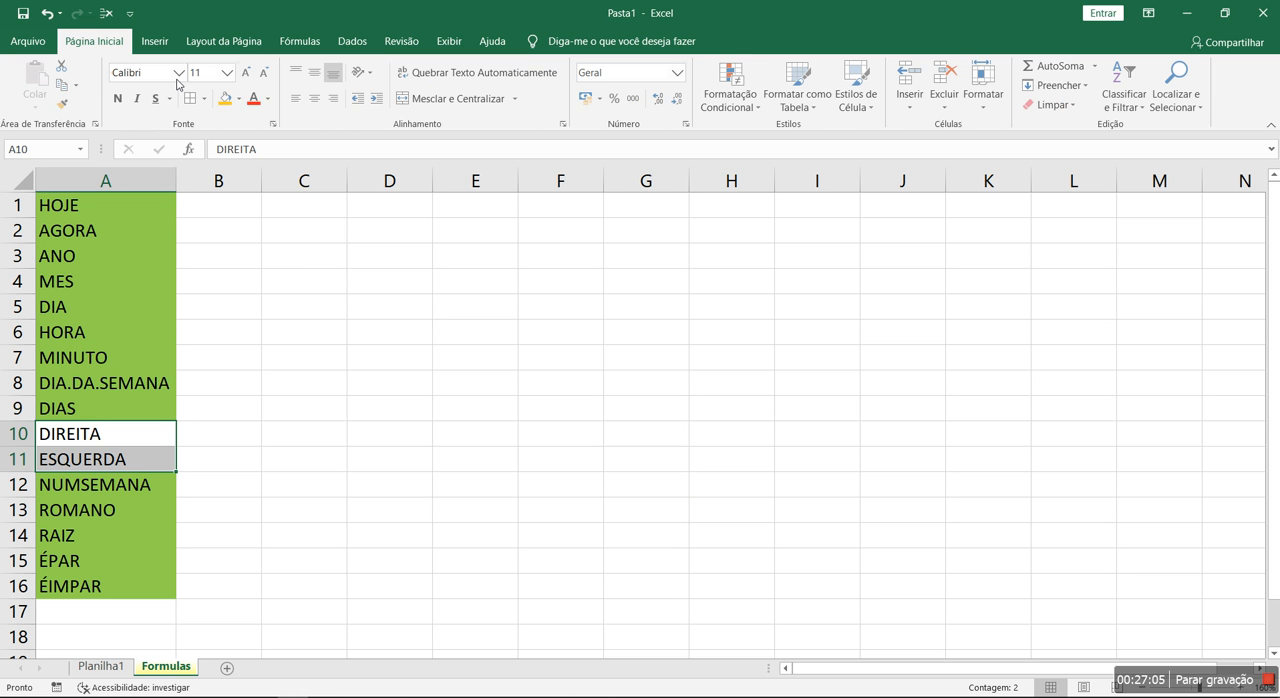
pyautogui.click(240, 98)
pyautogui.click(277, 224)
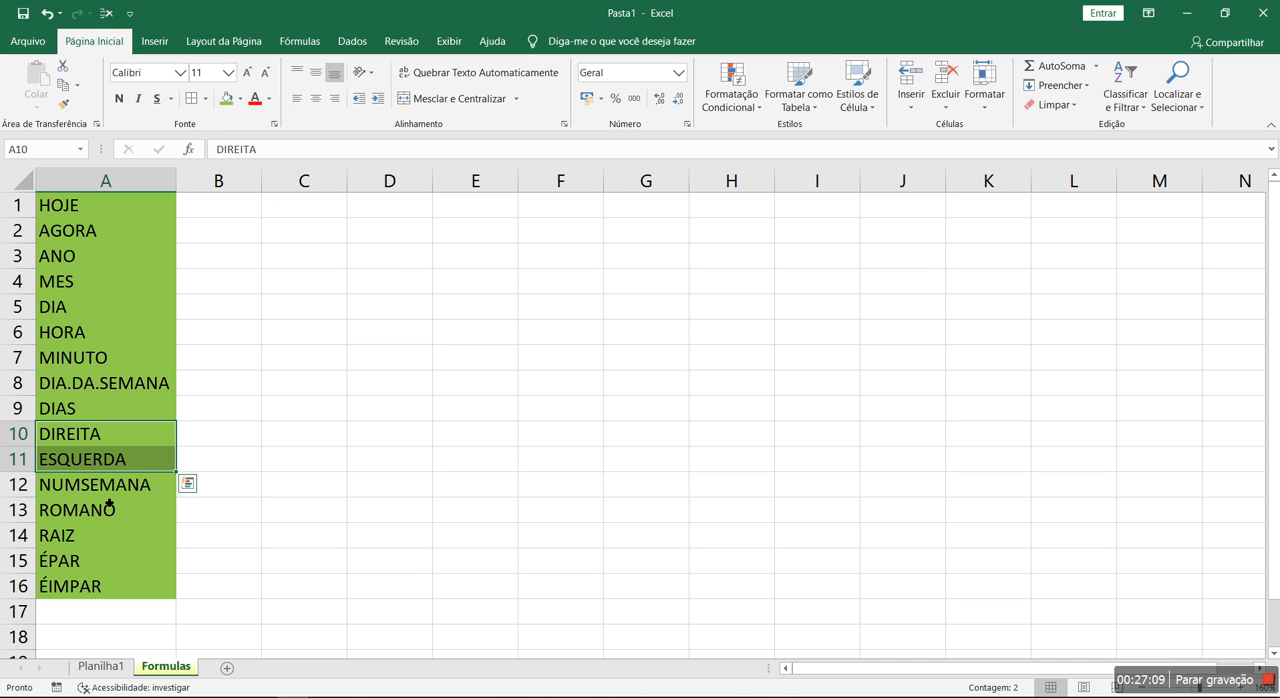
pyautogui.click(300, 511)
pyautogui.click(220, 460)
pyautogui.click(395, 334)
# - Return to Planilha1 and add a new blank worksheet directly after it
pyautogui.click(101, 666)
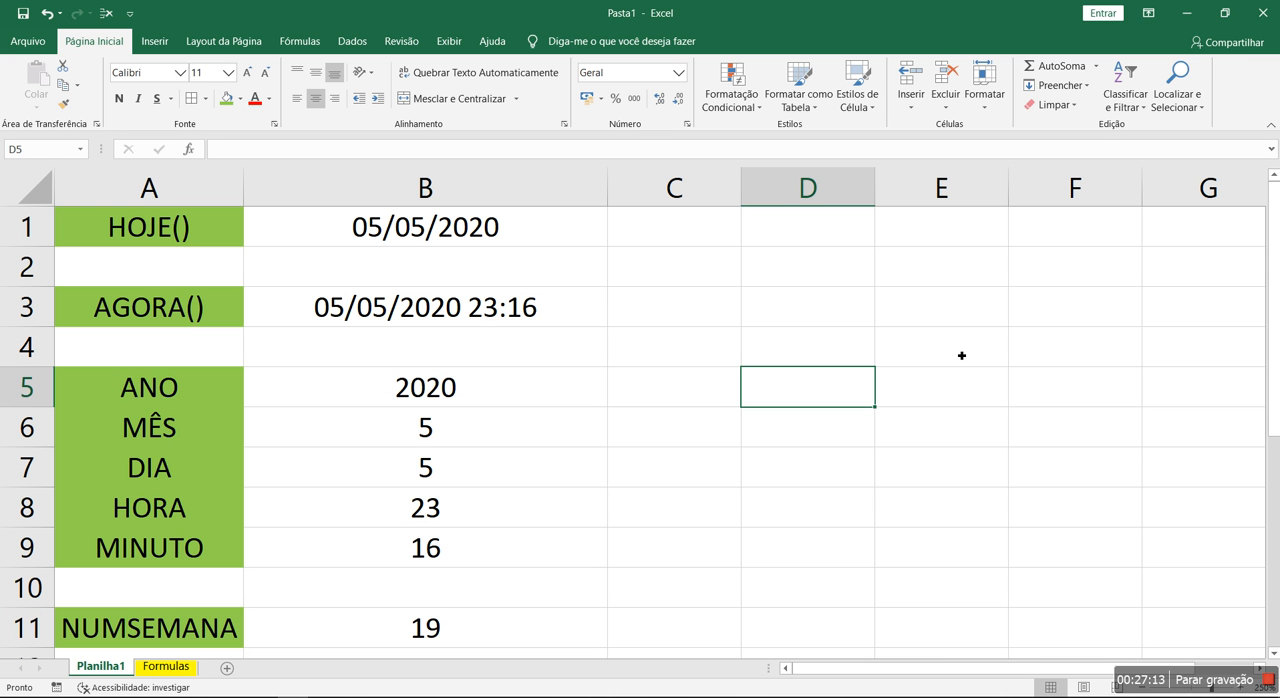
pyautogui.click(922, 281)
pyautogui.moveTo(950, 668); pyautogui.dragTo(1010, 668)
pyautogui.click(700, 354)
pyautogui.click(621, 309)
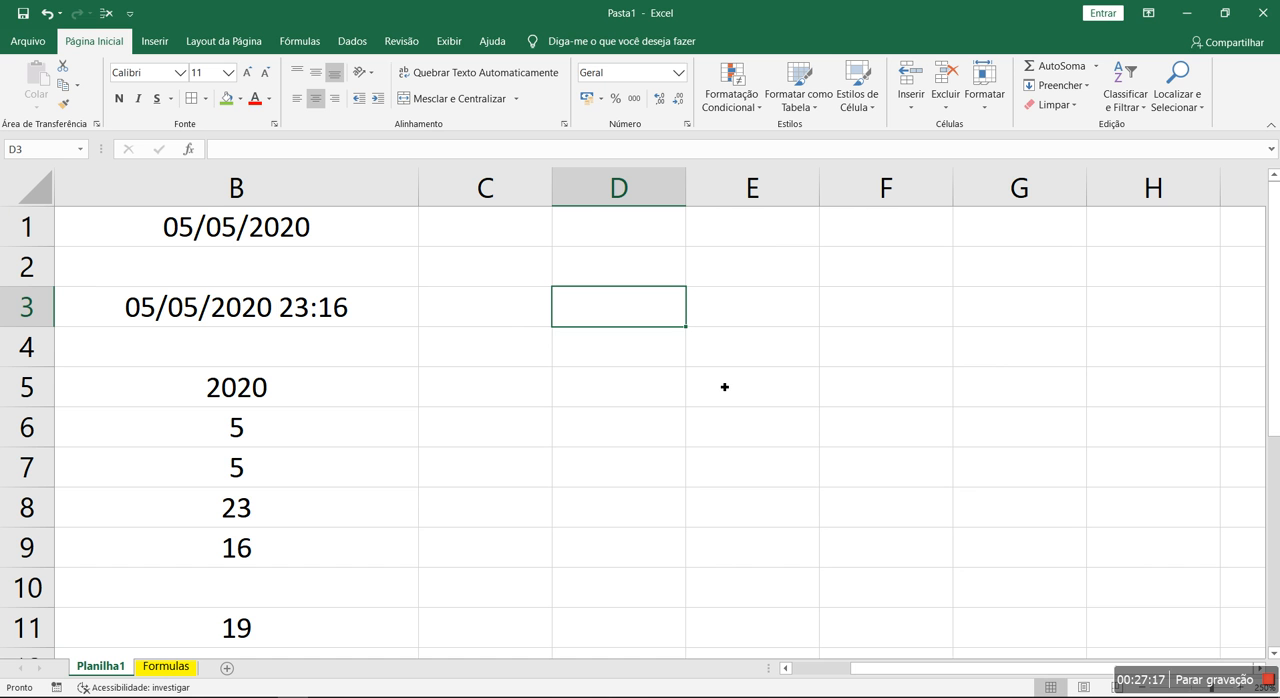
pyautogui.click(670, 283)
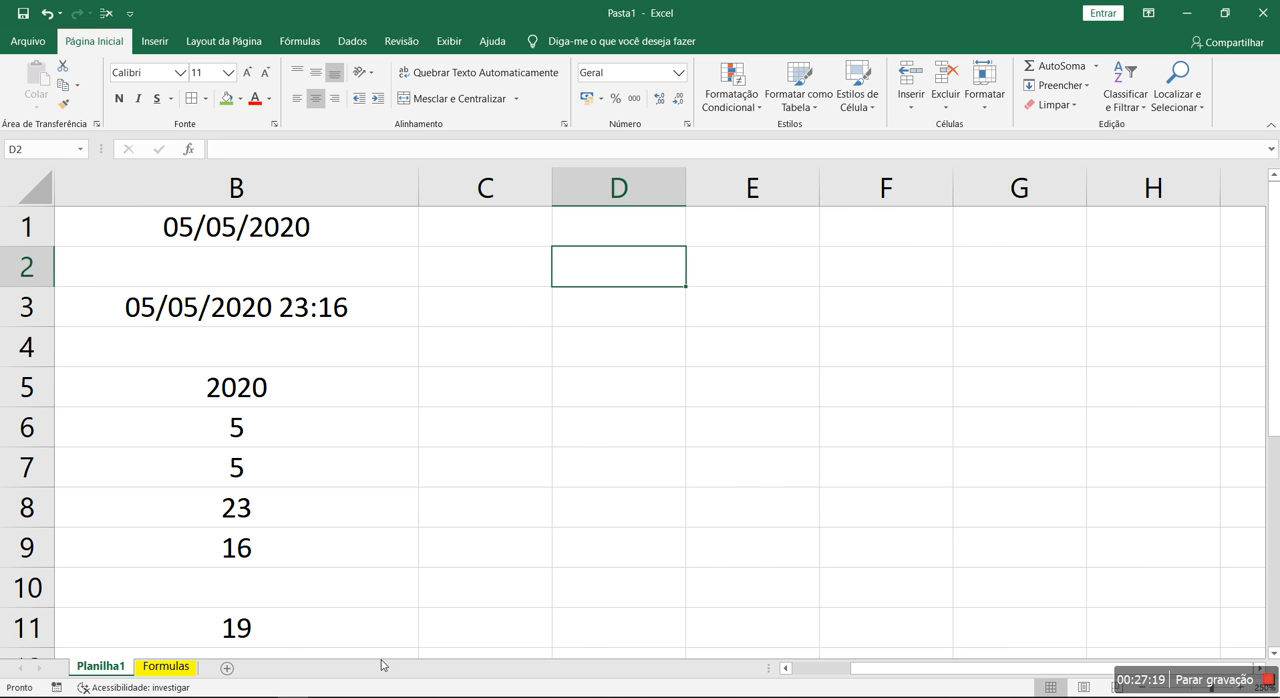
pyautogui.click(227, 668)
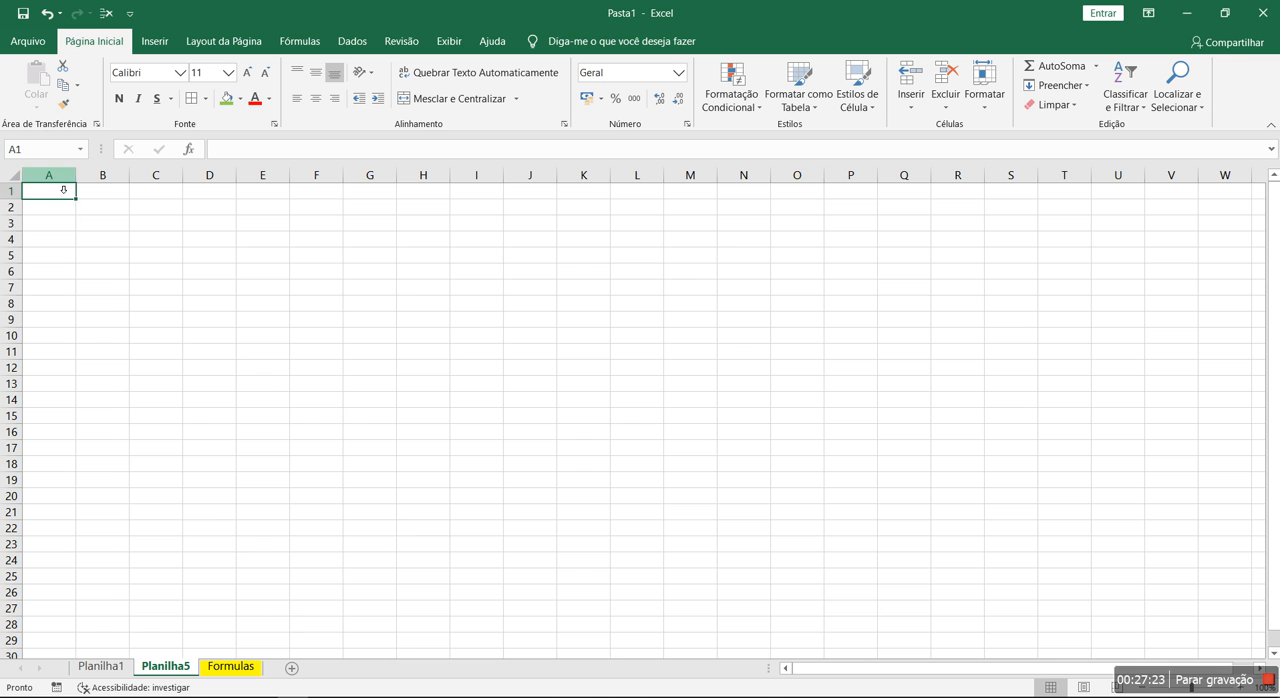
pyautogui.scroll(6, 58, 196)
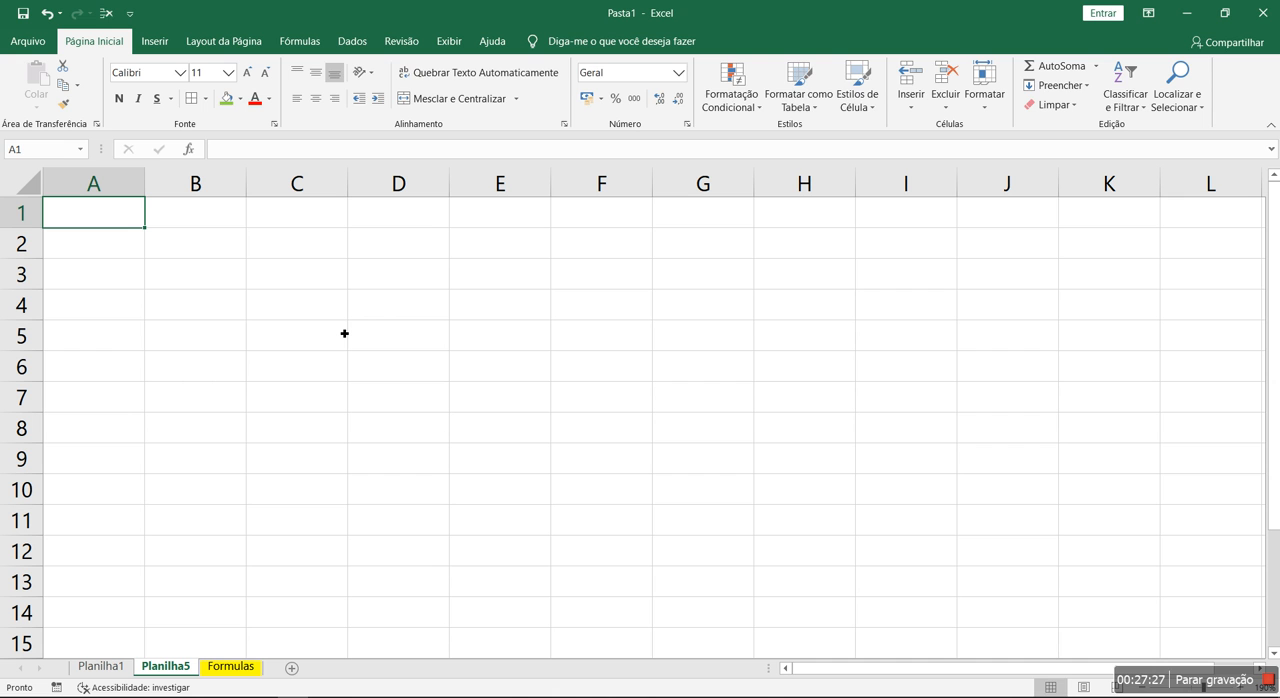
# - Enter the headers Codigo, Material and Quantidade in A1:C1 of the new sheet
pyautogui.write('COD')
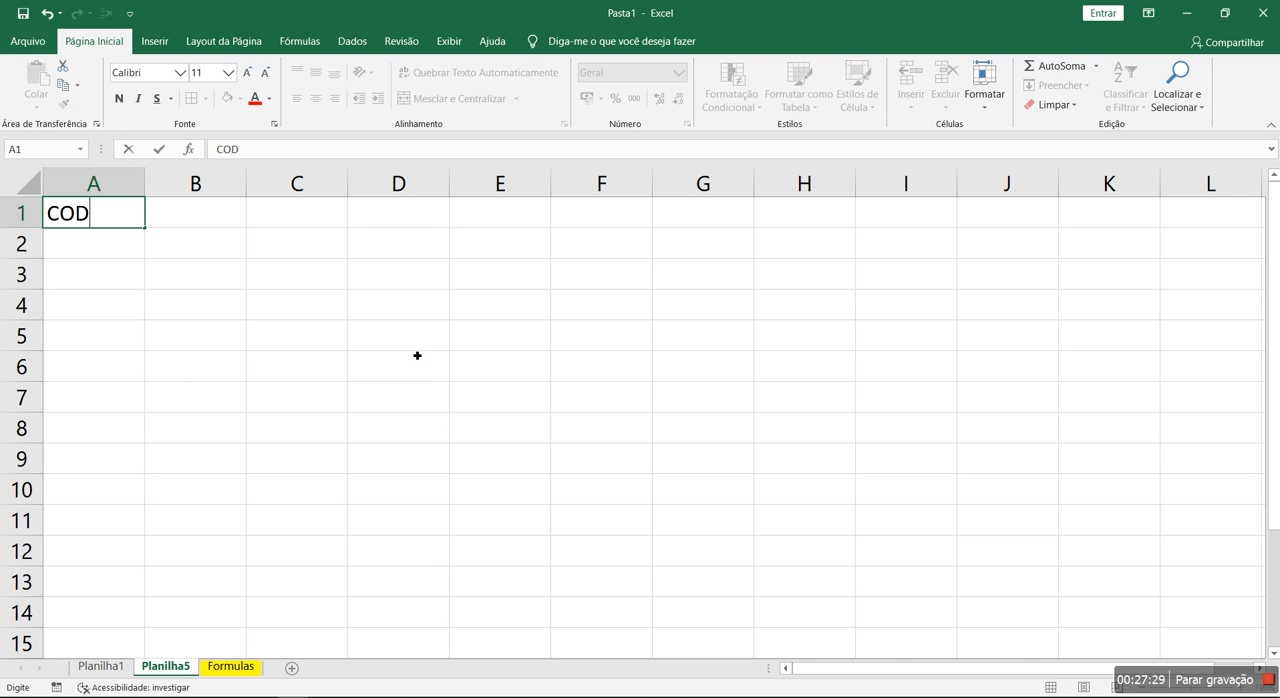
pyautogui.press('Escape')
pyautogui.write('Codigo')
pyautogui.press('Return')
pyautogui.click(165, 201)
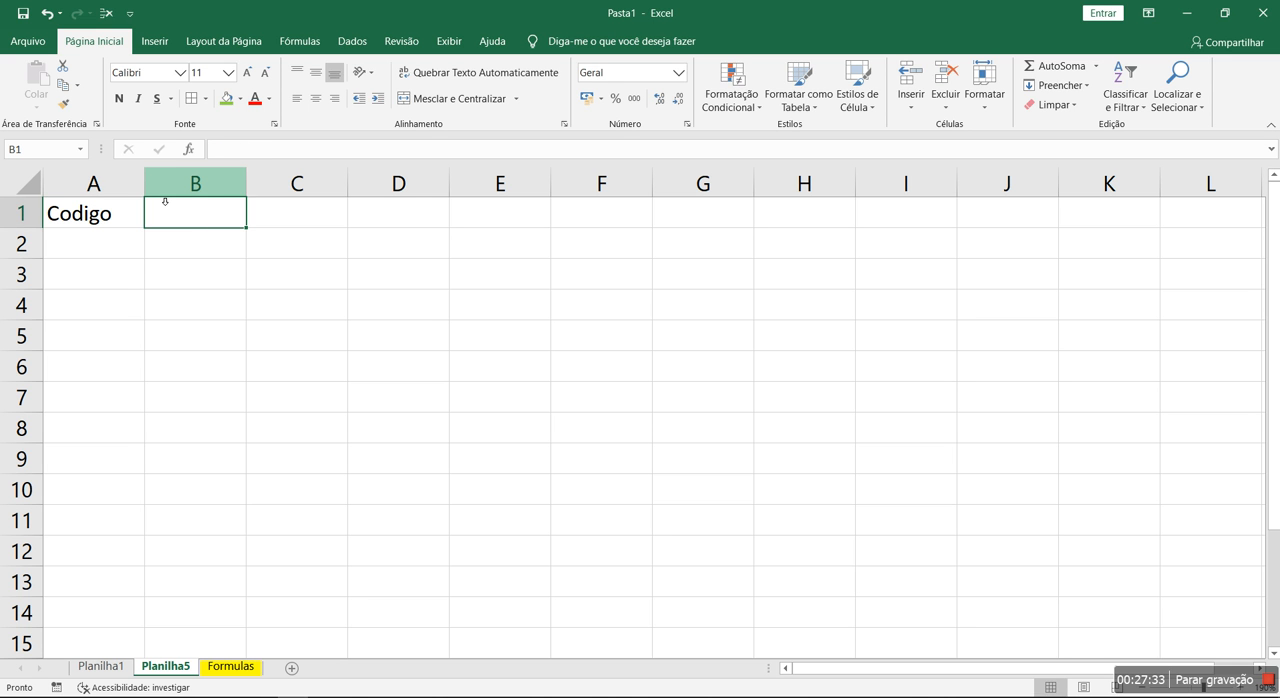
pyautogui.write('Material')
pyautogui.press('Return')
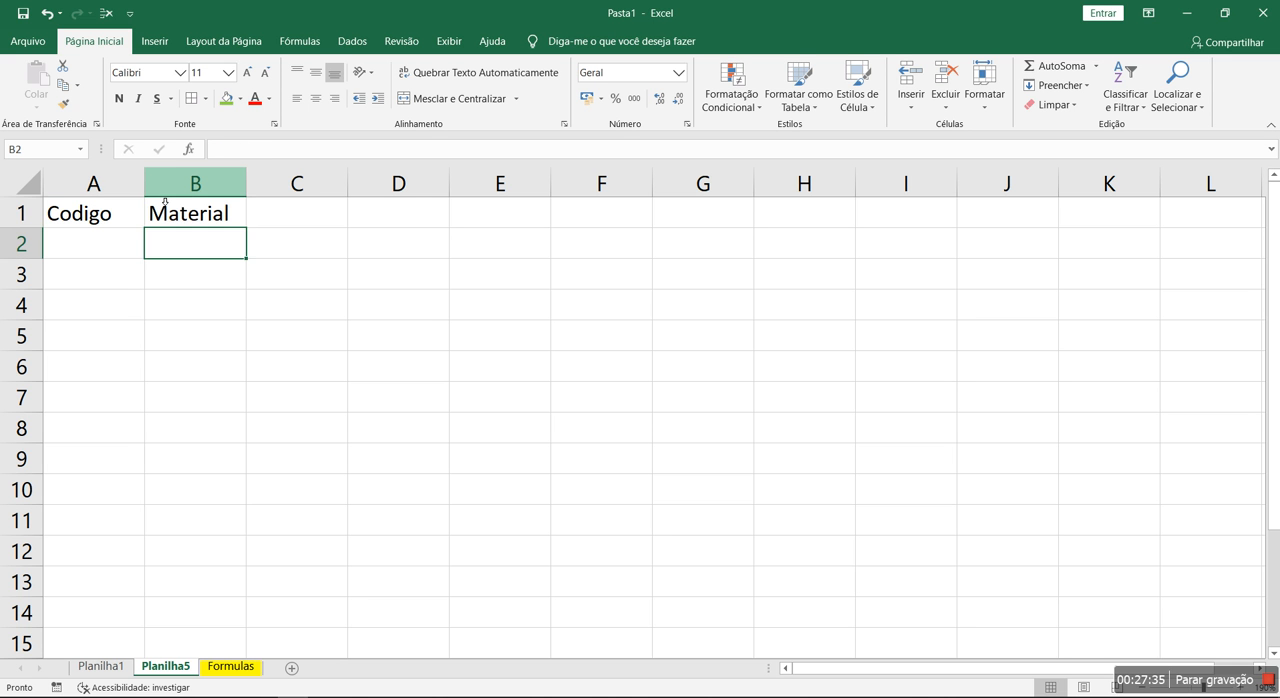
pyautogui.press('Up')
pyautogui.press('Right')
pyautogui.write('Quantidade')
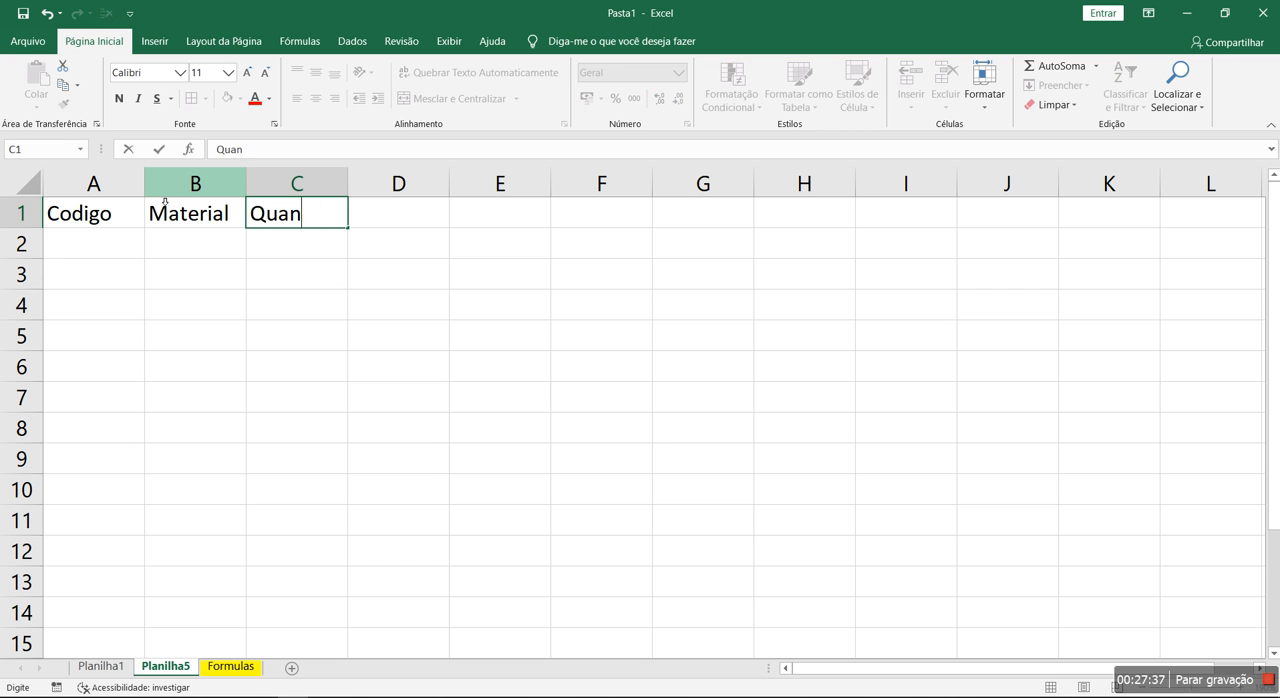
pyautogui.press('Return')
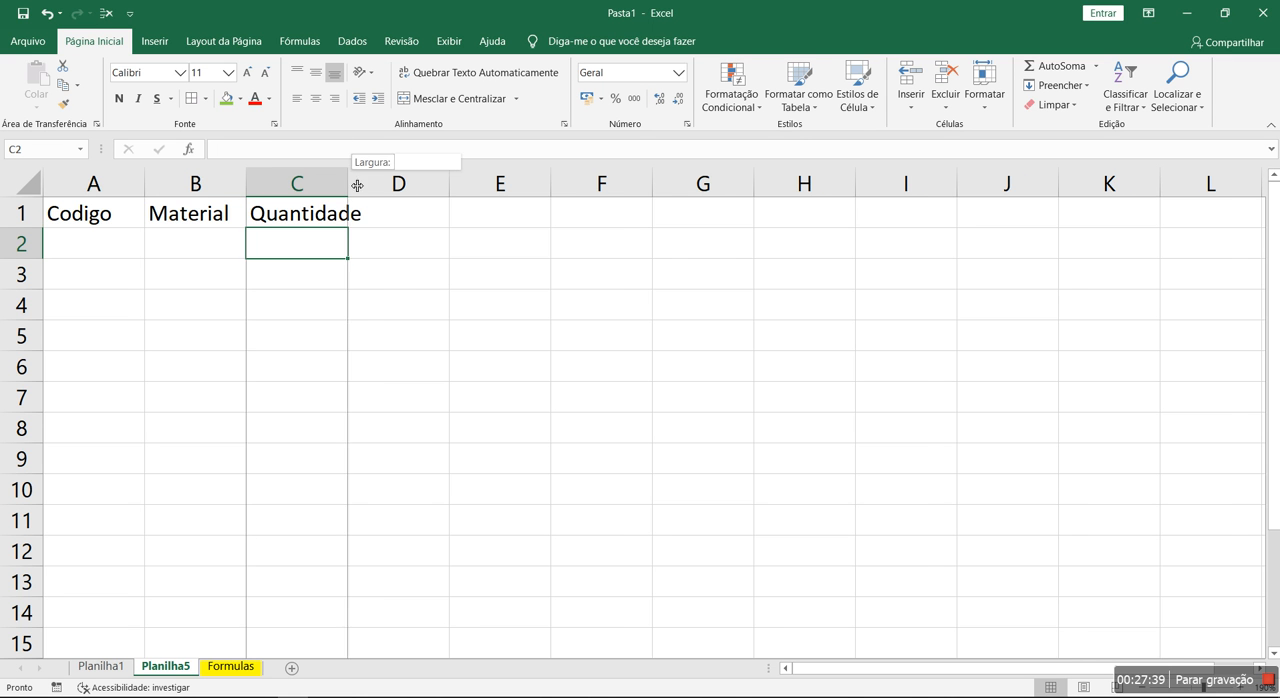
# - Widen the Quantidade and Material columns to give their contents more room
pyautogui.moveTo(347, 184); pyautogui.dragTo(418, 184)
pyautogui.moveTo(246, 184); pyautogui.dragTo(290, 184)
pyautogui.press('Left')
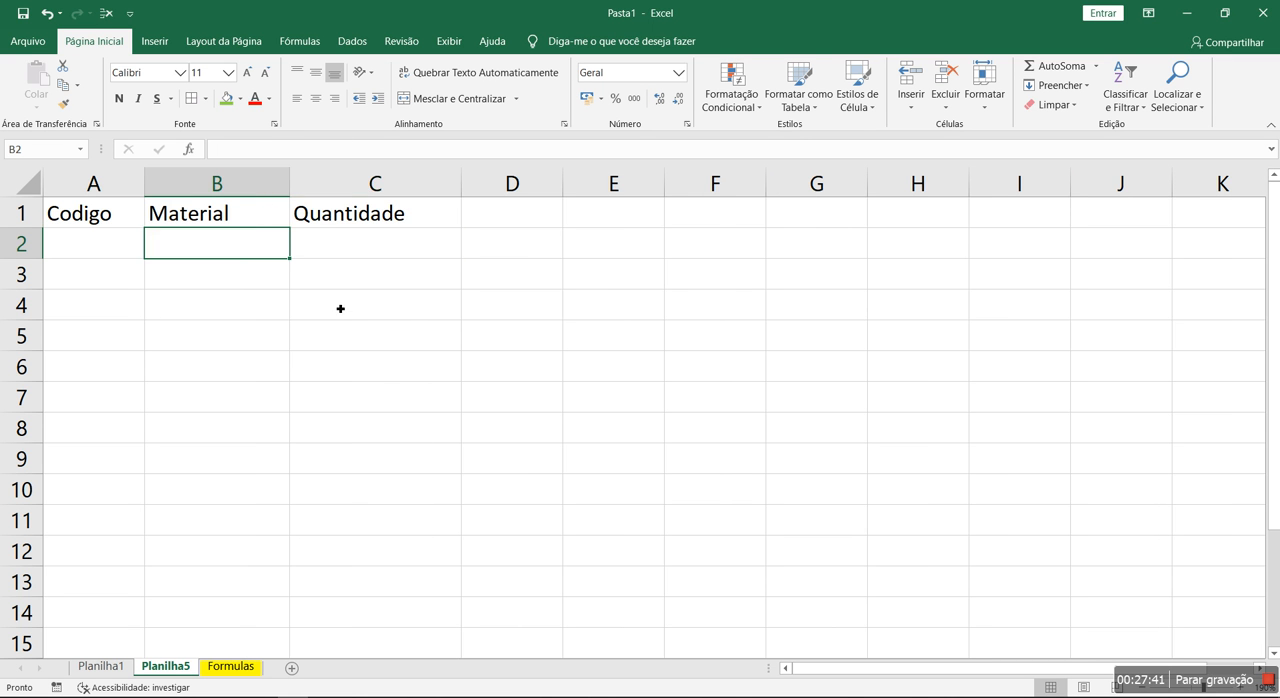
# - Enter Parafuso as the first material in B2 and widen the Codigo column
pyautogui.write('Parafuso')
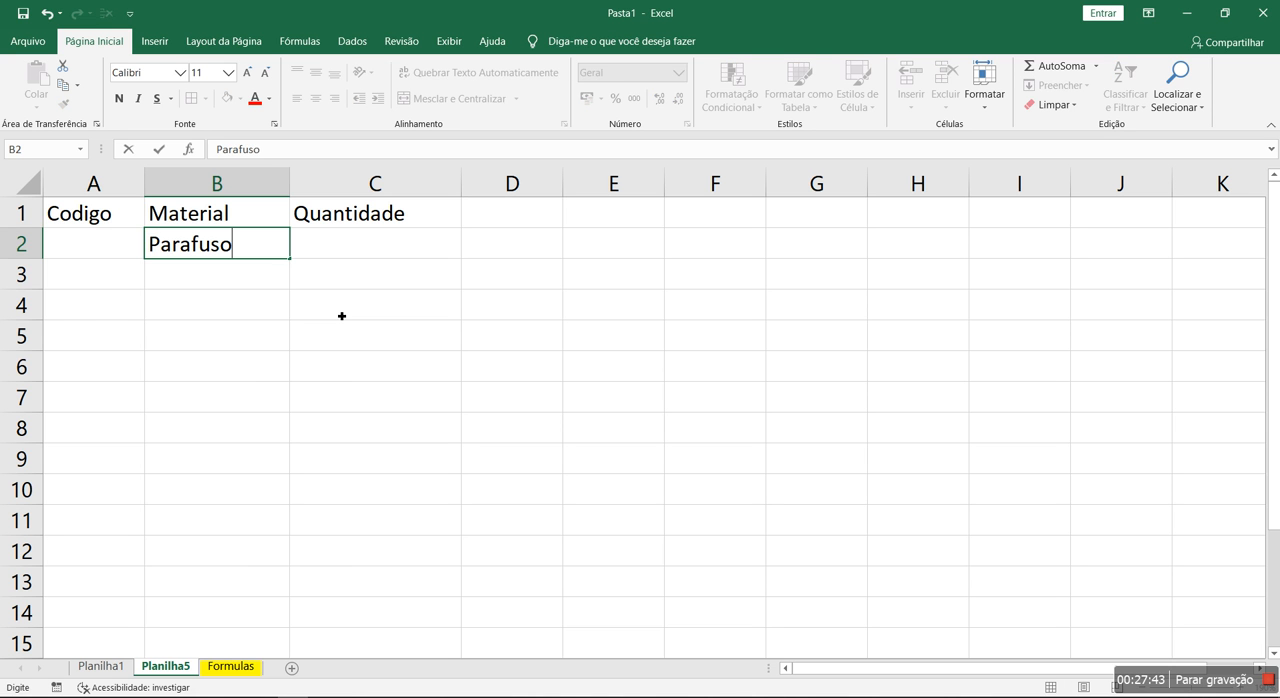
pyautogui.press('Return')
pyautogui.click(339, 250)
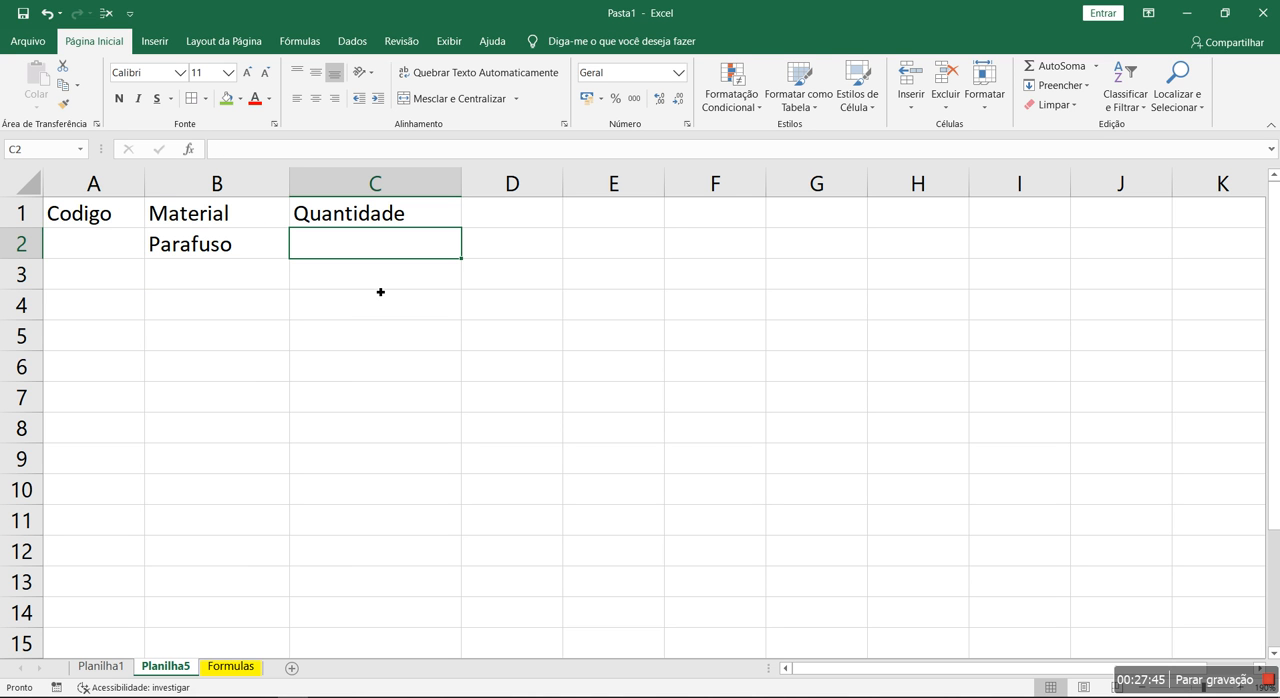
pyautogui.moveTo(148, 190); pyautogui.dragTo(230, 188)
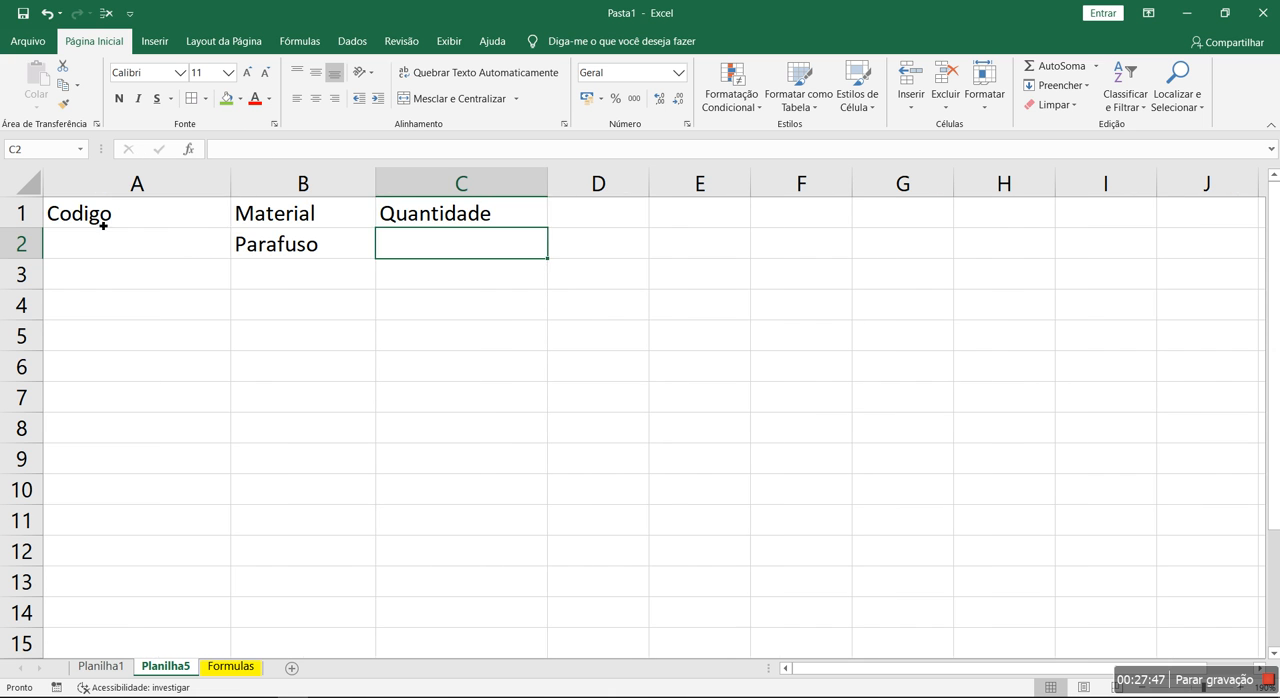
# - Enter the code C1020A15 for Parafuso in A2
pyautogui.click(120, 244)
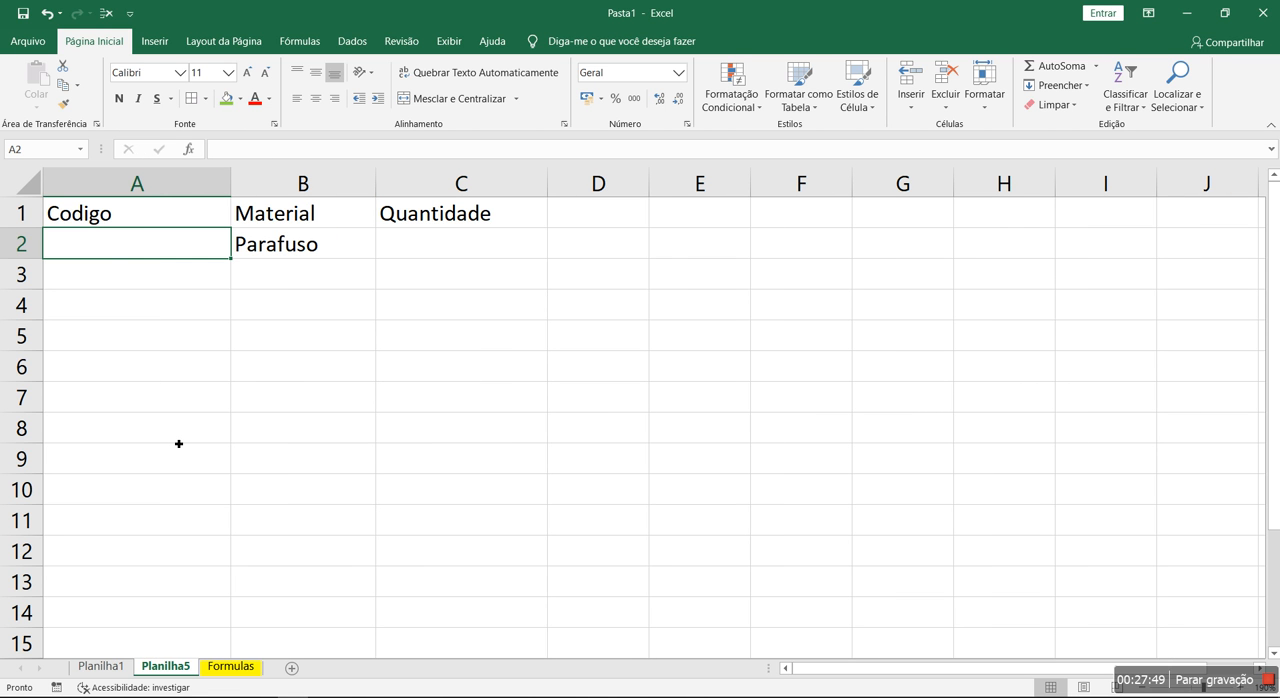
pyautogui.write('C')
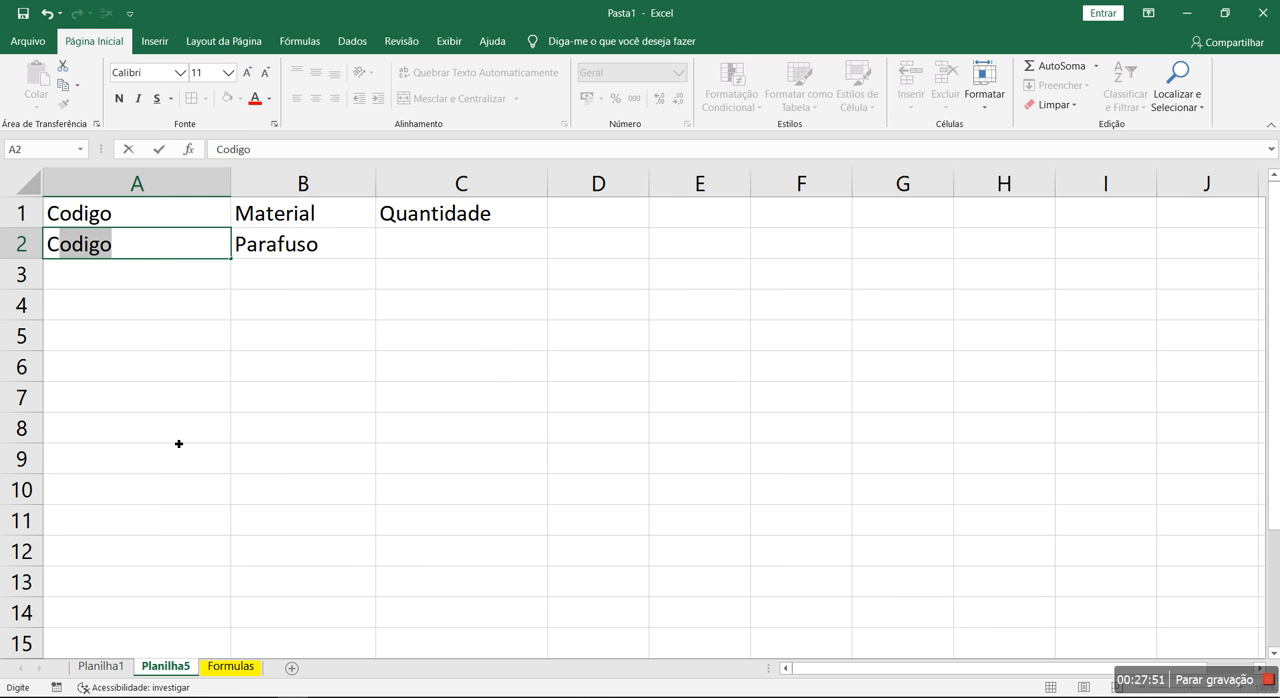
pyautogui.write('1020')
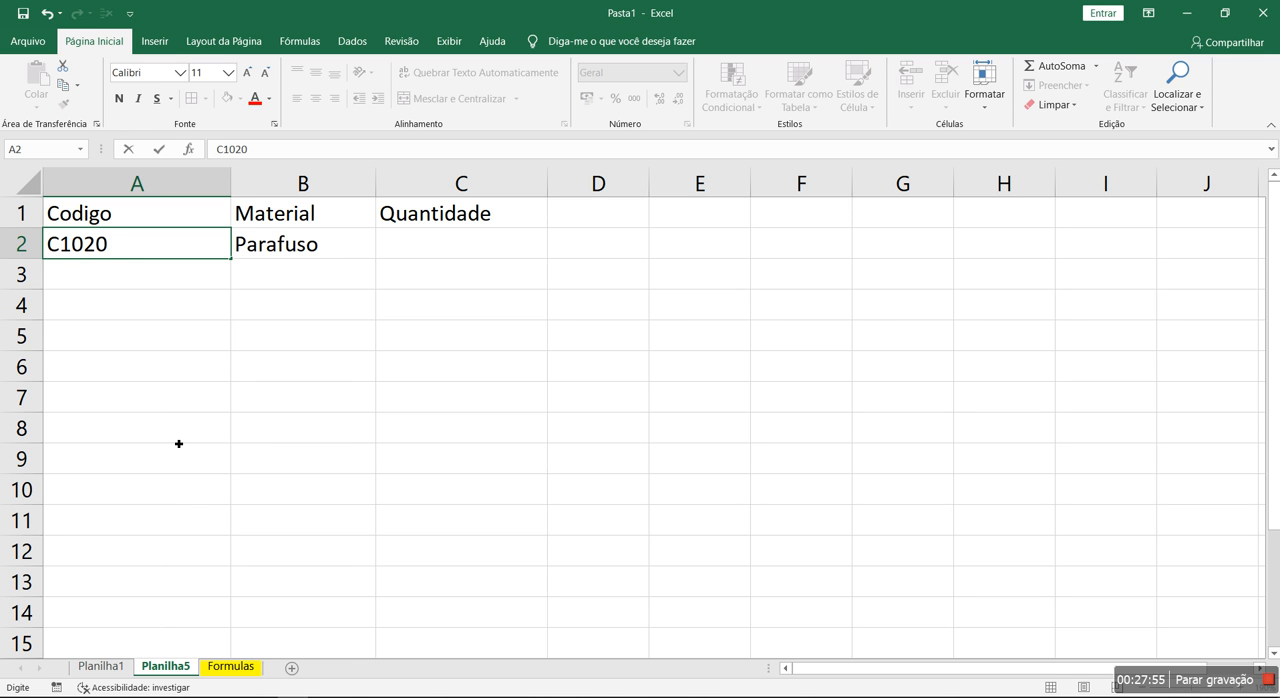
pyautogui.write('A15')
pyautogui.click(451, 451)
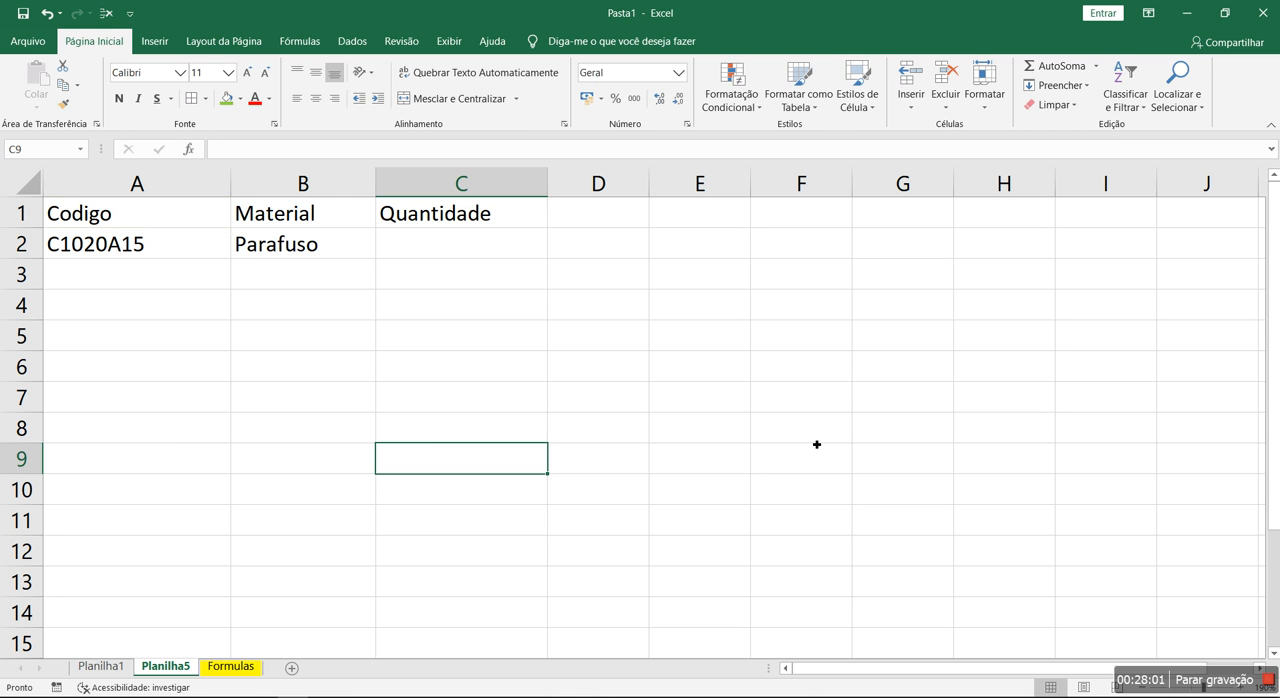
# - Start a code breakdown beside the table with C in G3 and 1020 in G4
pyautogui.click(922, 286)
pyautogui.write('C')
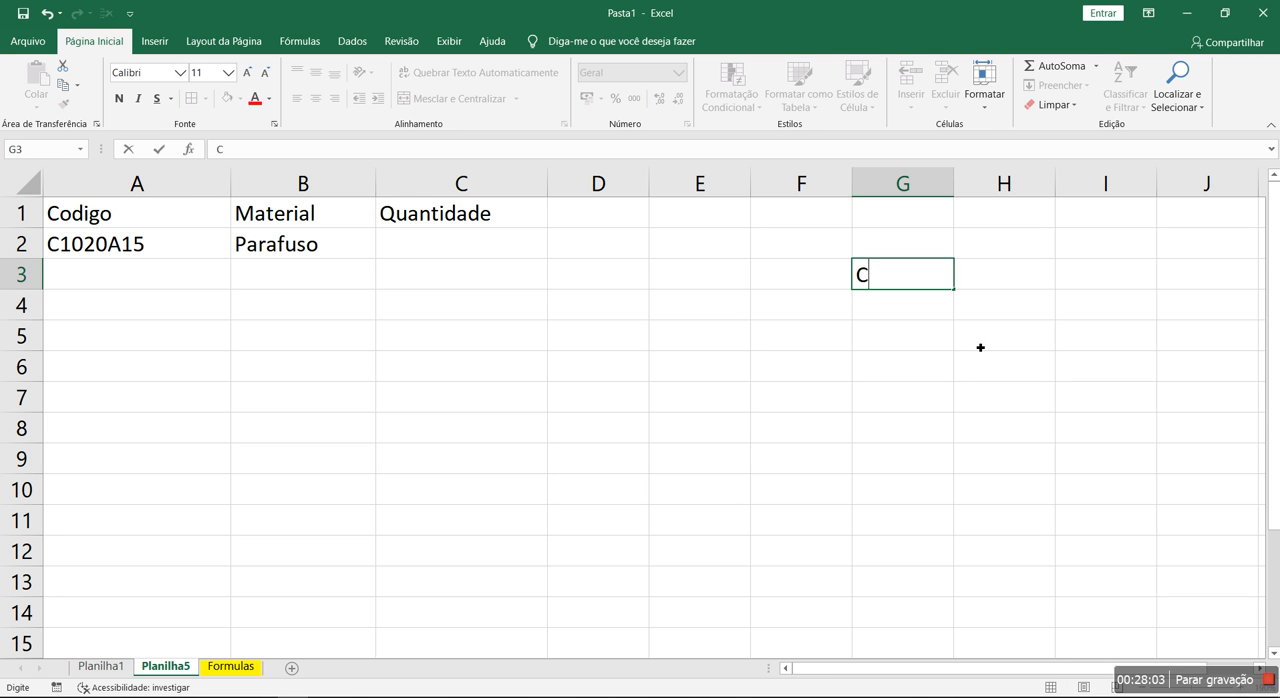
pyautogui.press('Return')
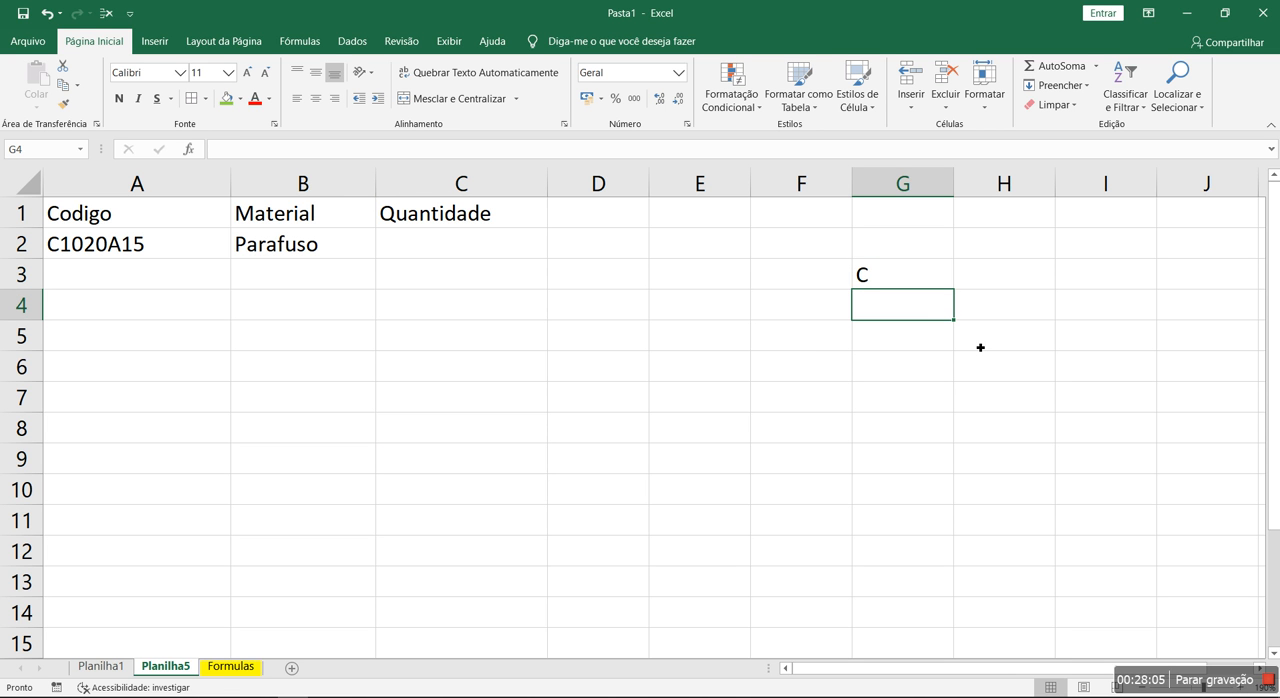
pyautogui.write('0')
pyautogui.press('Return')
pyautogui.press('Down')
pyautogui.press('Up')
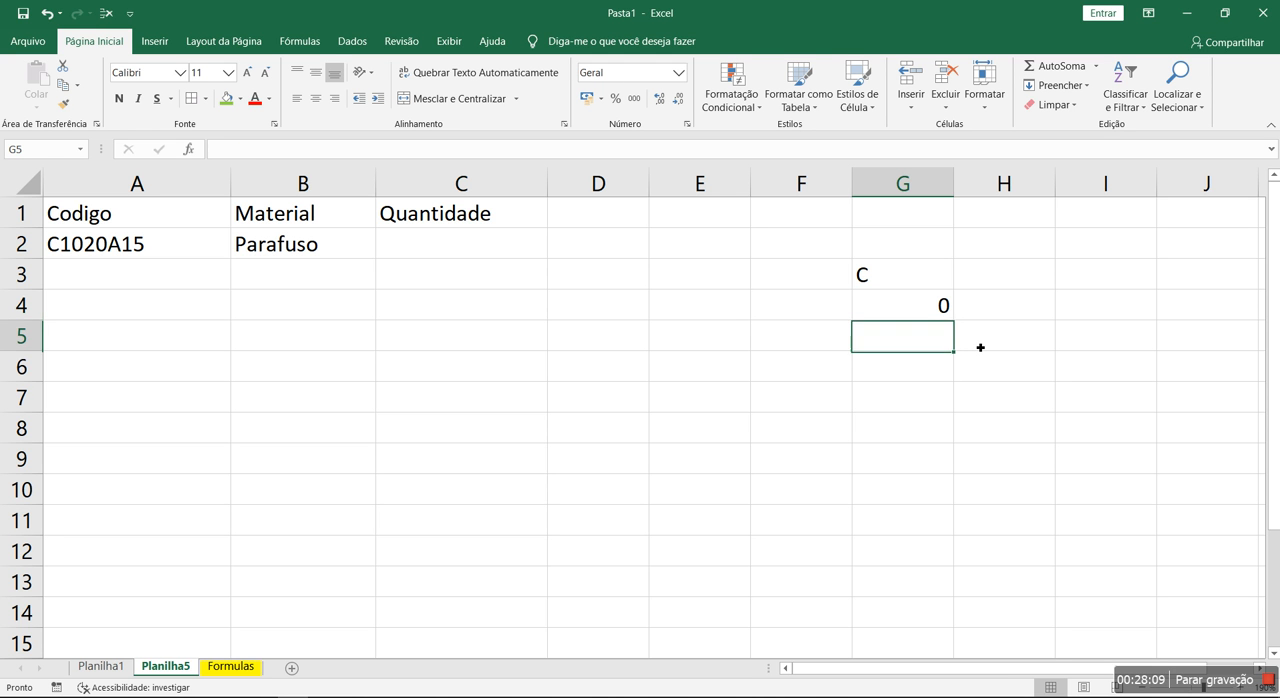
pyautogui.press('Up')
pyautogui.press('F2')
pyautogui.press('BackSpace')
pyautogui.write('1020')
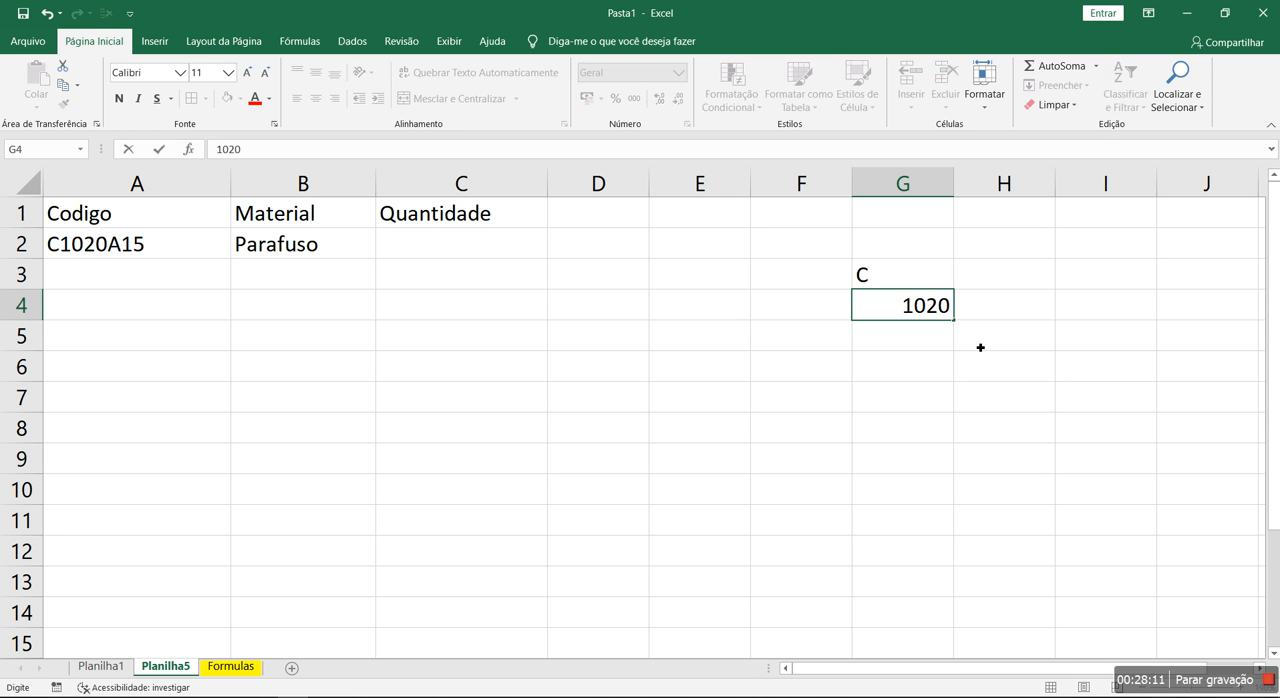
pyautogui.press('Return')
# - Add A in G5 and 15 in G6, and center the contents of G3:G6
pyautogui.write('A')
pyautogui.press('Return')
pyautogui.write('15')
pyautogui.press('Return')
pyautogui.moveTo(912, 284); pyautogui.dragTo(912, 368)
pyautogui.click(316, 98)
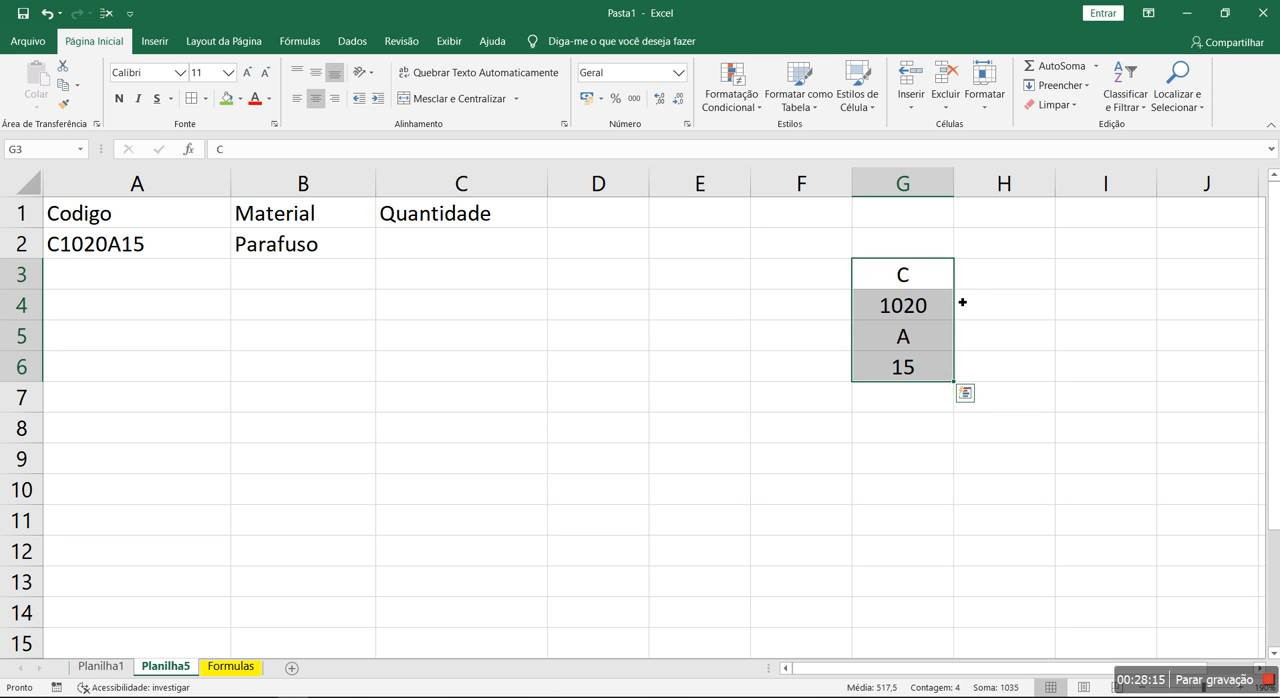
# - Label the code parts in H3:H6 as Código, Produto, Prateleira and Gaveta
pyautogui.press('Right')
pyautogui.write('Código')
pyautogui.press('Return')
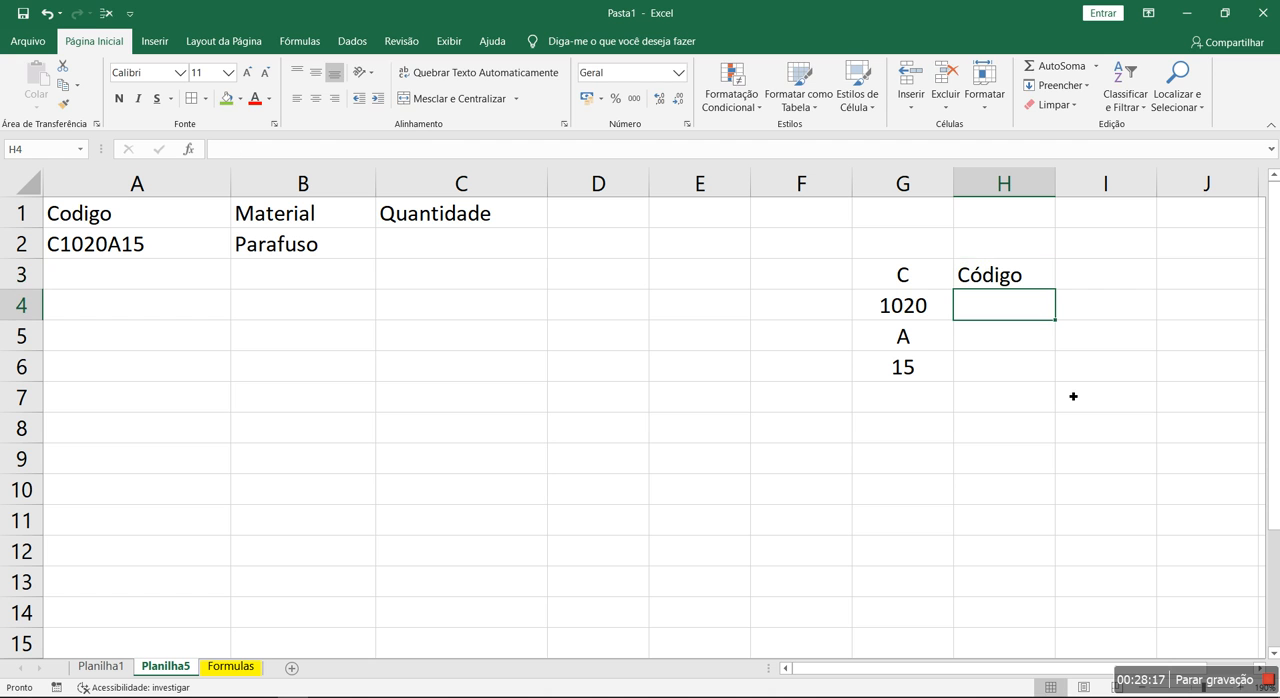
pyautogui.write('Produto')
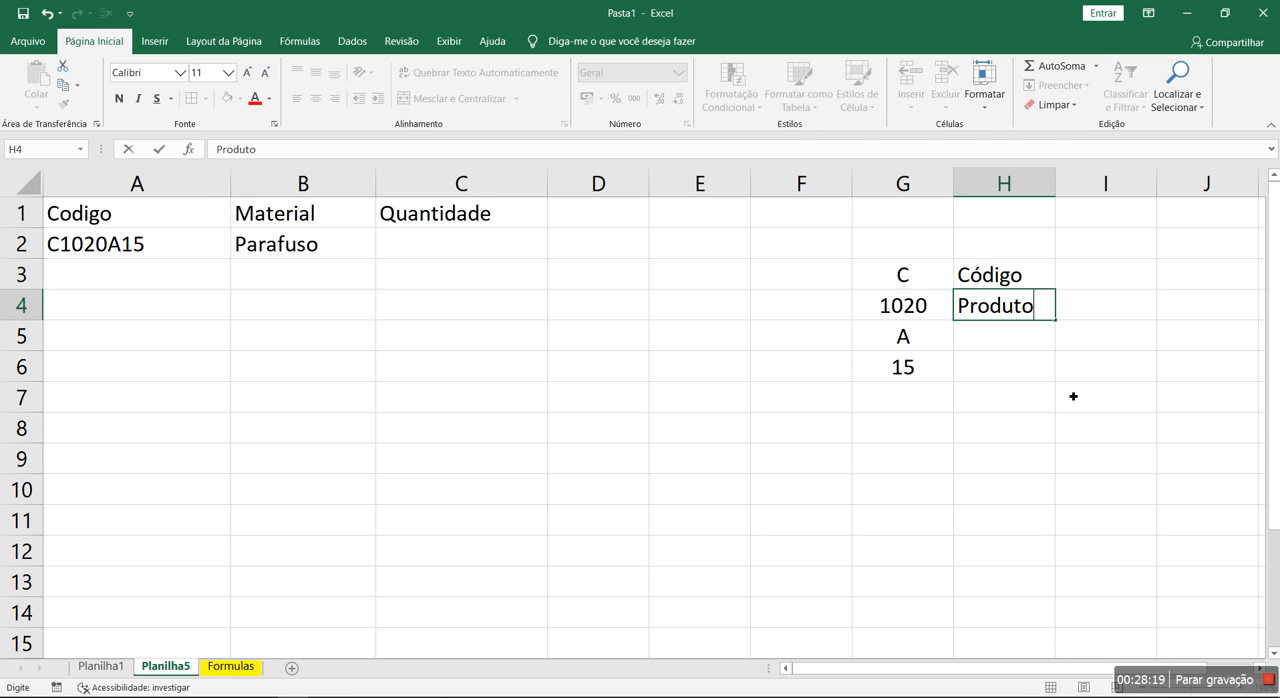
pyautogui.press('Return')
pyautogui.write('Prateleira')
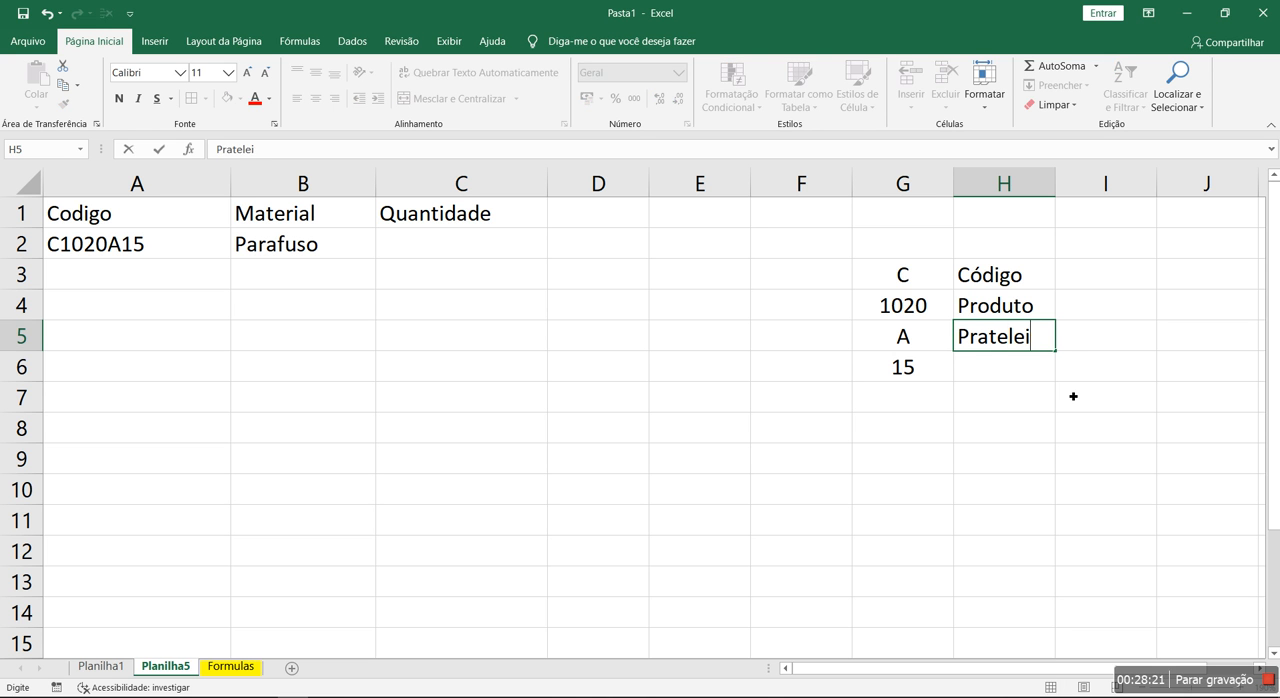
pyautogui.press('Return')
pyautogui.write('Gaveta')
pyautogui.press('Return')
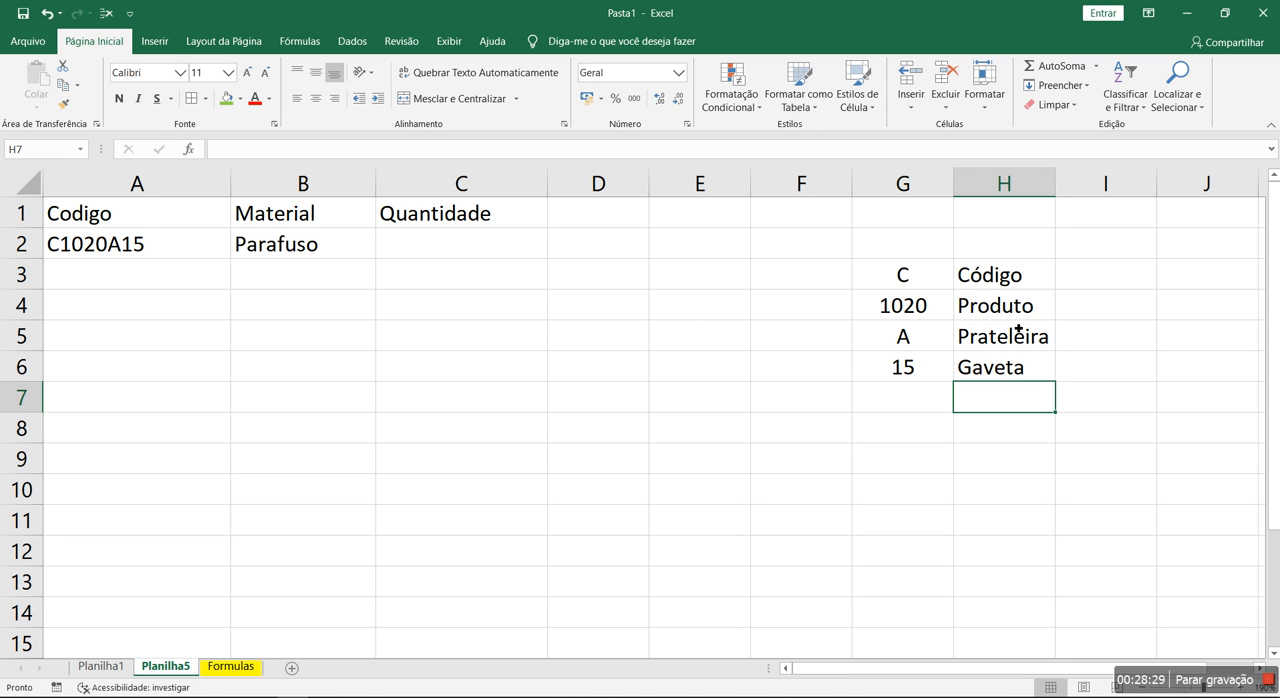
# - Center the contents of columns G and H
pyautogui.moveTo(903, 183); pyautogui.dragTo(1004, 183)
pyautogui.click(316, 98)
pyautogui.click(277, 338)
pyautogui.click(161, 275)
pyautogui.click(276, 250)
pyautogui.click(63, 244)
# - Add the second item, with Chapa in B3 and the code C1050A18 in A3
pyautogui.click(263, 286)
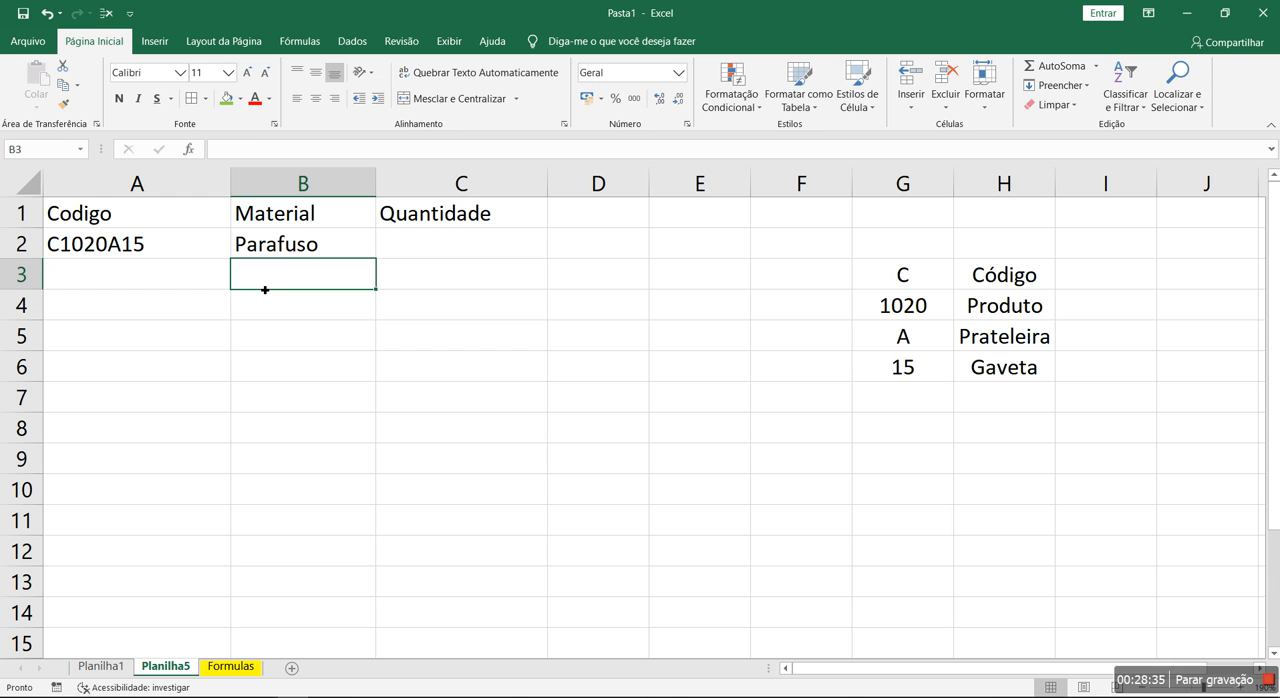
pyautogui.write('Chapa')
pyautogui.press('Return')
pyautogui.press('Up')
pyautogui.press('Left')
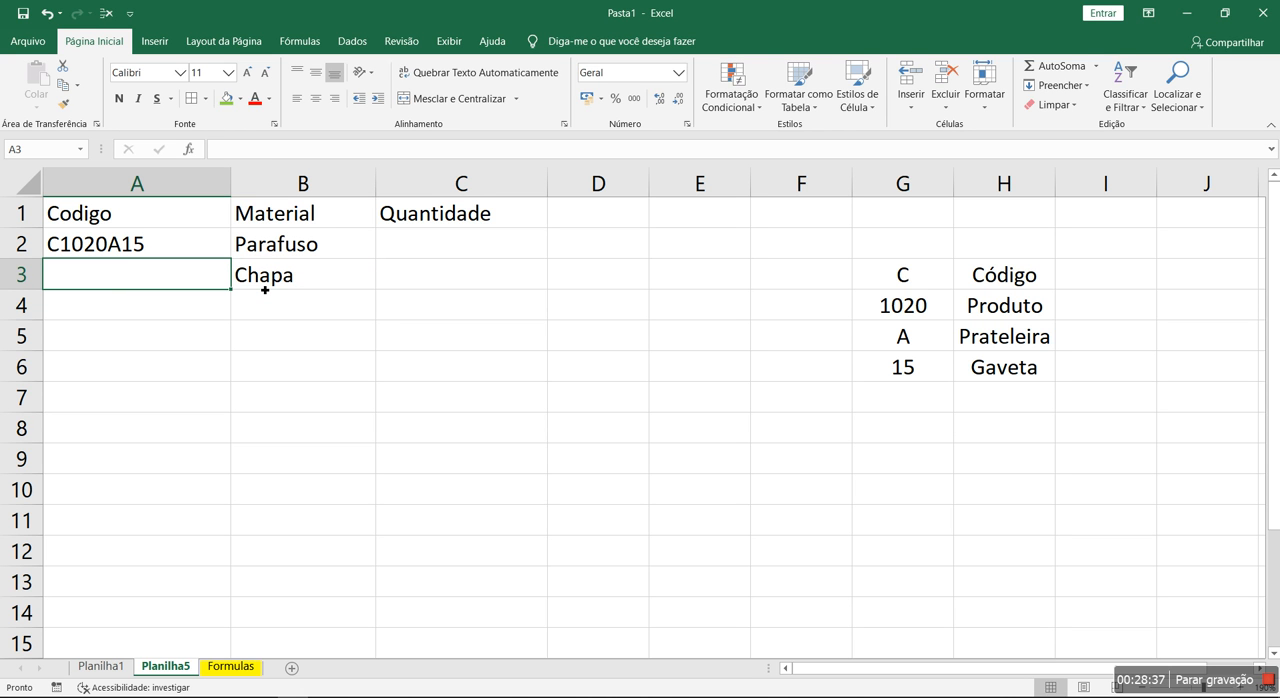
pyautogui.write('C1050A18')
pyautogui.press('Return')
# - Enter the materials Arruela in B4 and Porca in B5
pyautogui.press('Right')
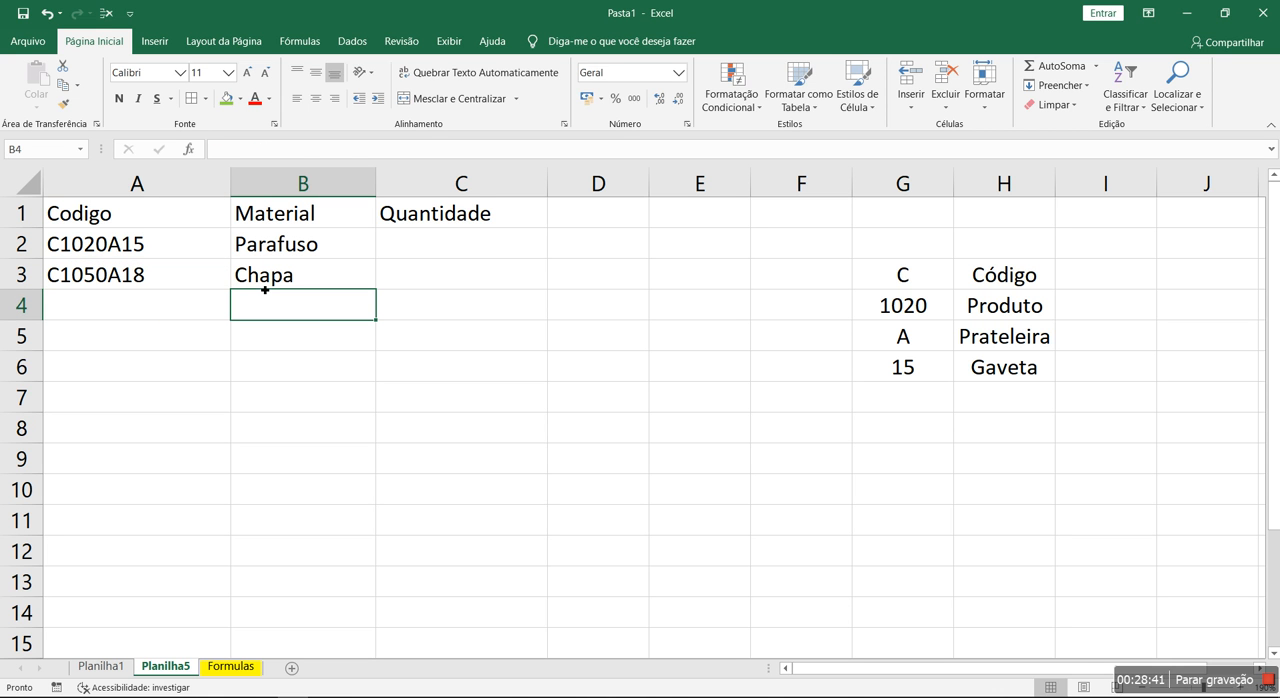
pyautogui.write('Arruela')
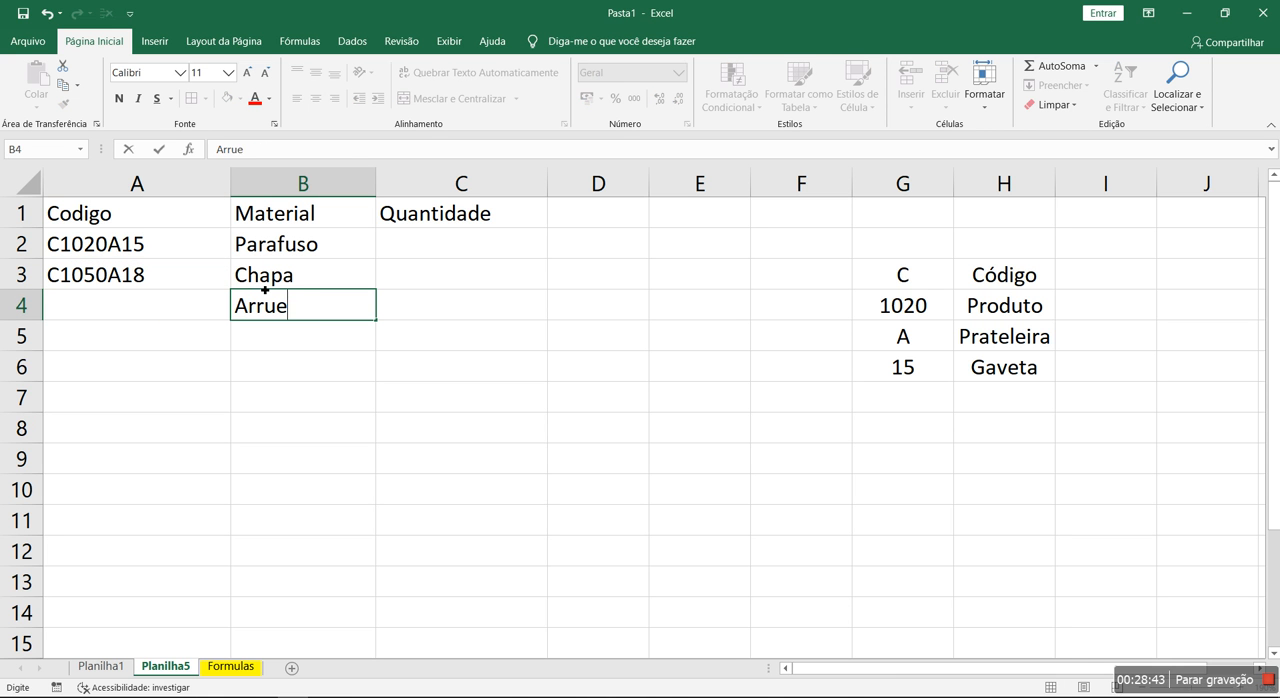
pyautogui.press('Return')
pyautogui.write('Porca')
pyautogui.press('Return')
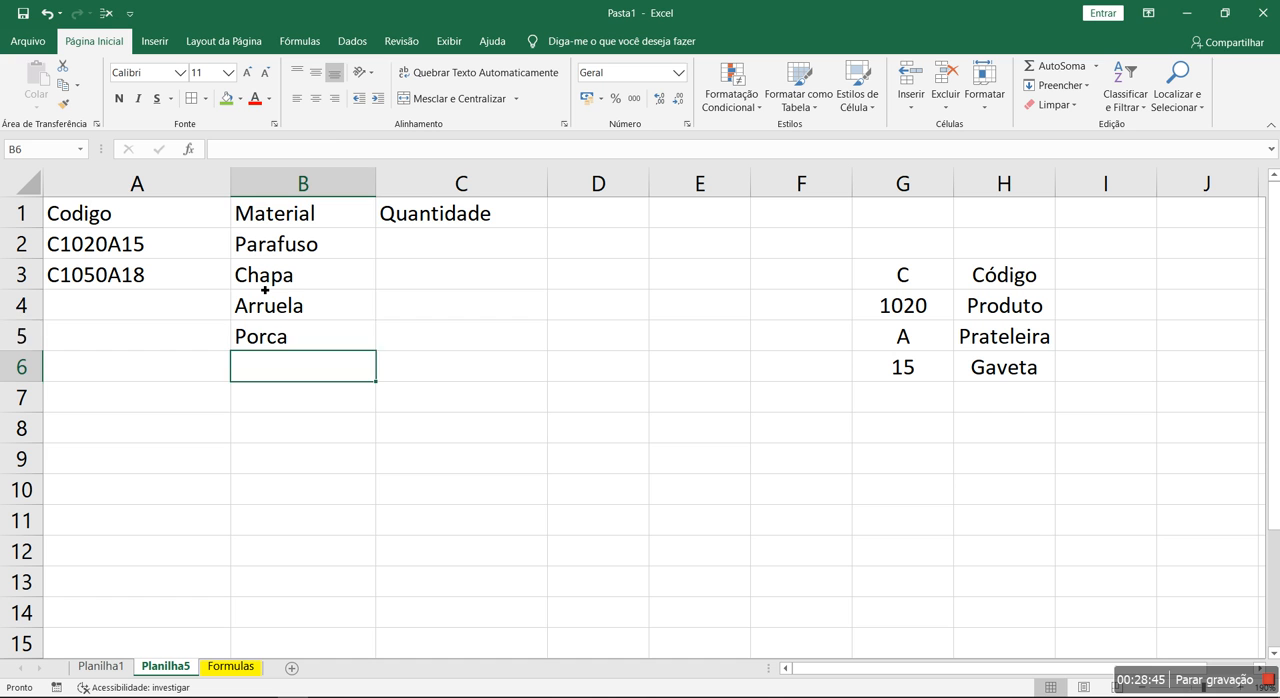
# - Enter the code C8850B10 for Arruela in A4 and C5050F90 for Porca in A5
pyautogui.press('Up')
pyautogui.press('Up')
pyautogui.press('Left')
pyautogui.write('C8850')
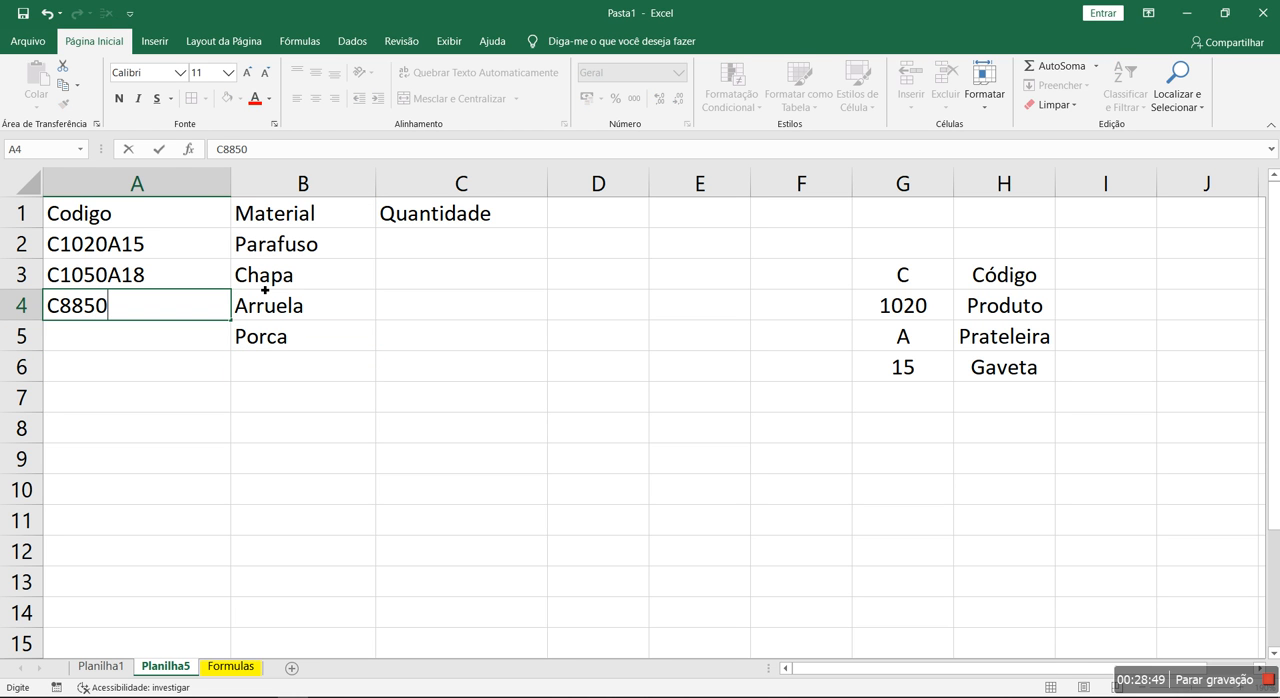
pyautogui.write('B10')
pyautogui.press('Return')
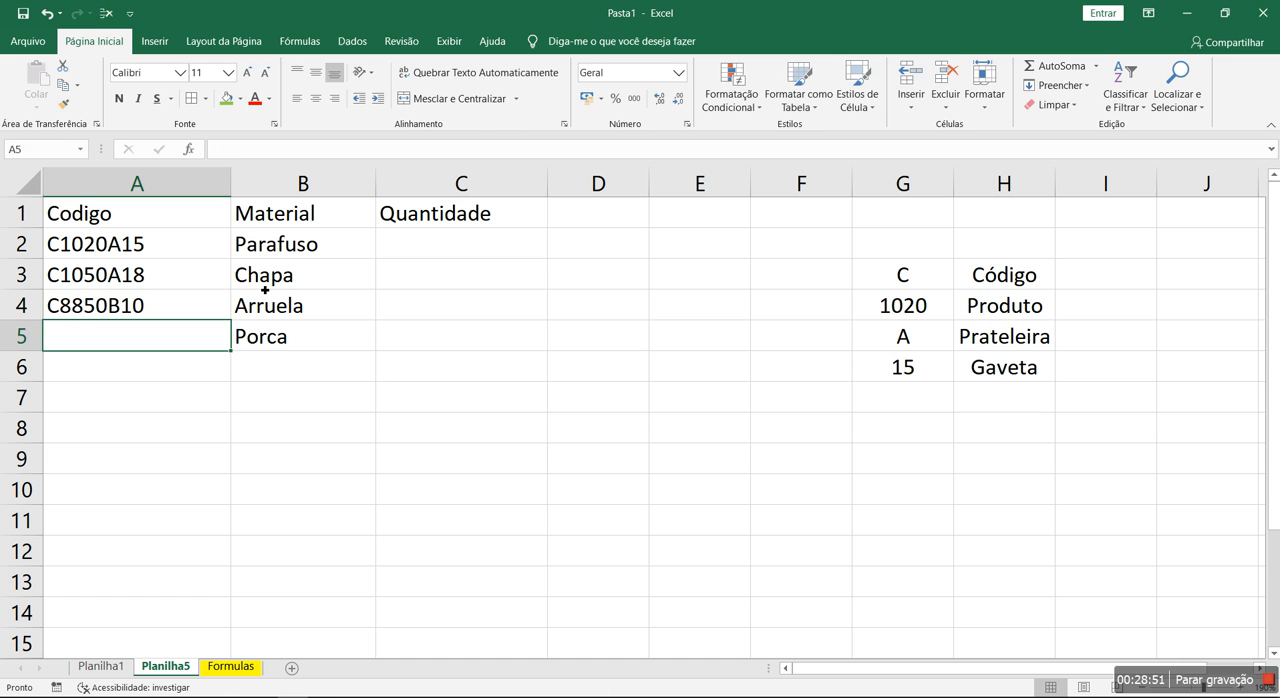
pyautogui.write('C5050')
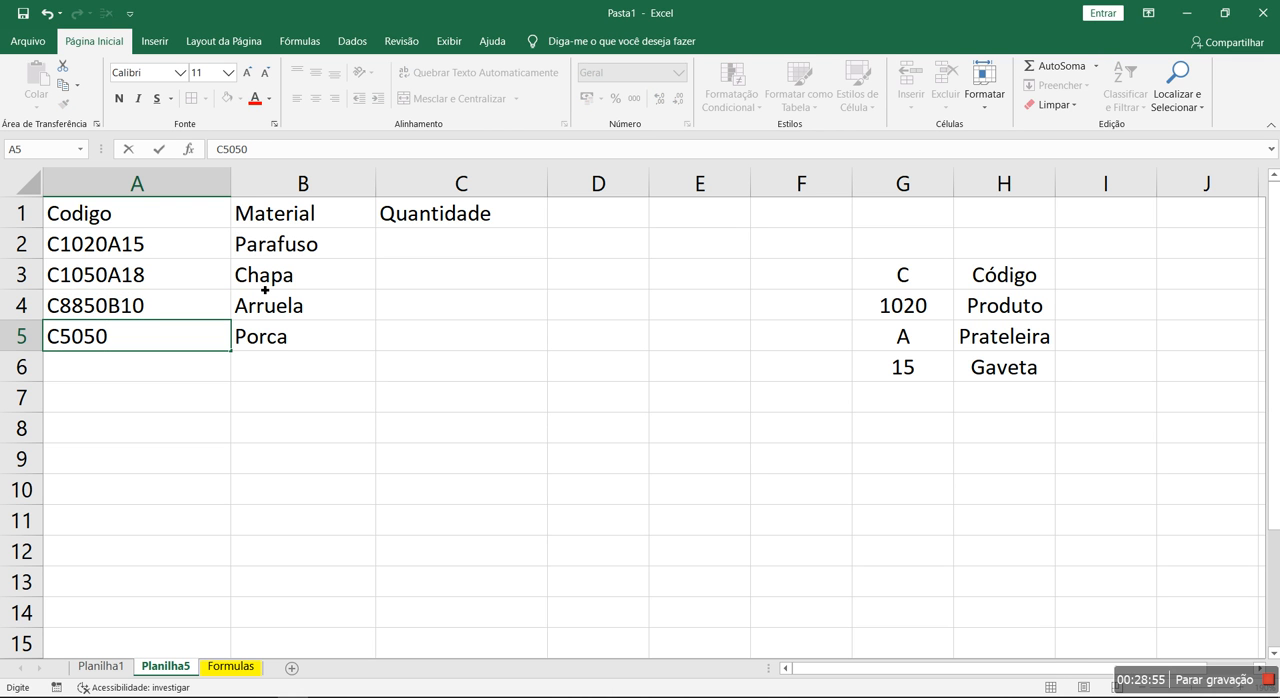
pyautogui.write('F90')
pyautogui.press('Return')
# - Fill in the quantities 5, 4, 2 and 1 in C2:C5
pyautogui.click(442, 236)
pyautogui.write('5')
pyautogui.press('Return')
pyautogui.write('4')
pyautogui.press('Return')
pyautogui.write('2')
pyautogui.press('Return')
pyautogui.write('1')
pyautogui.press('Return')
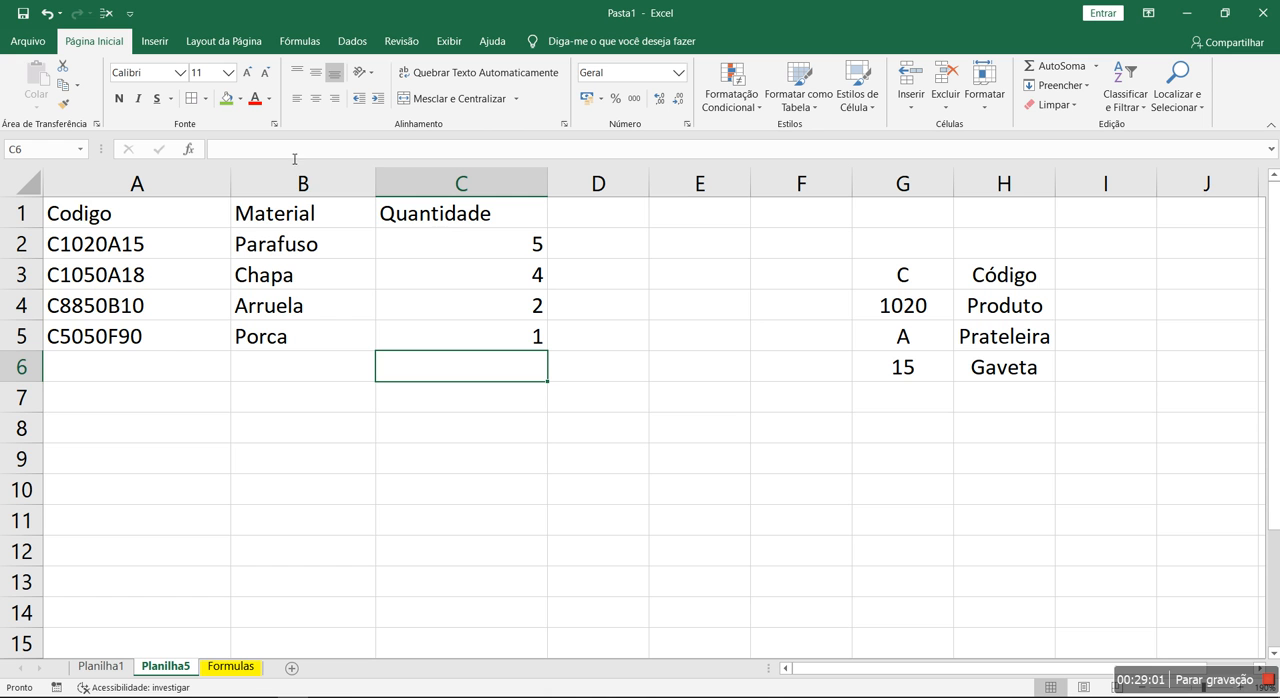
# - Check the DIREITA and ESQUERDA entries on the Formulas sheet and return to Planilha5
pyautogui.click(229, 666)
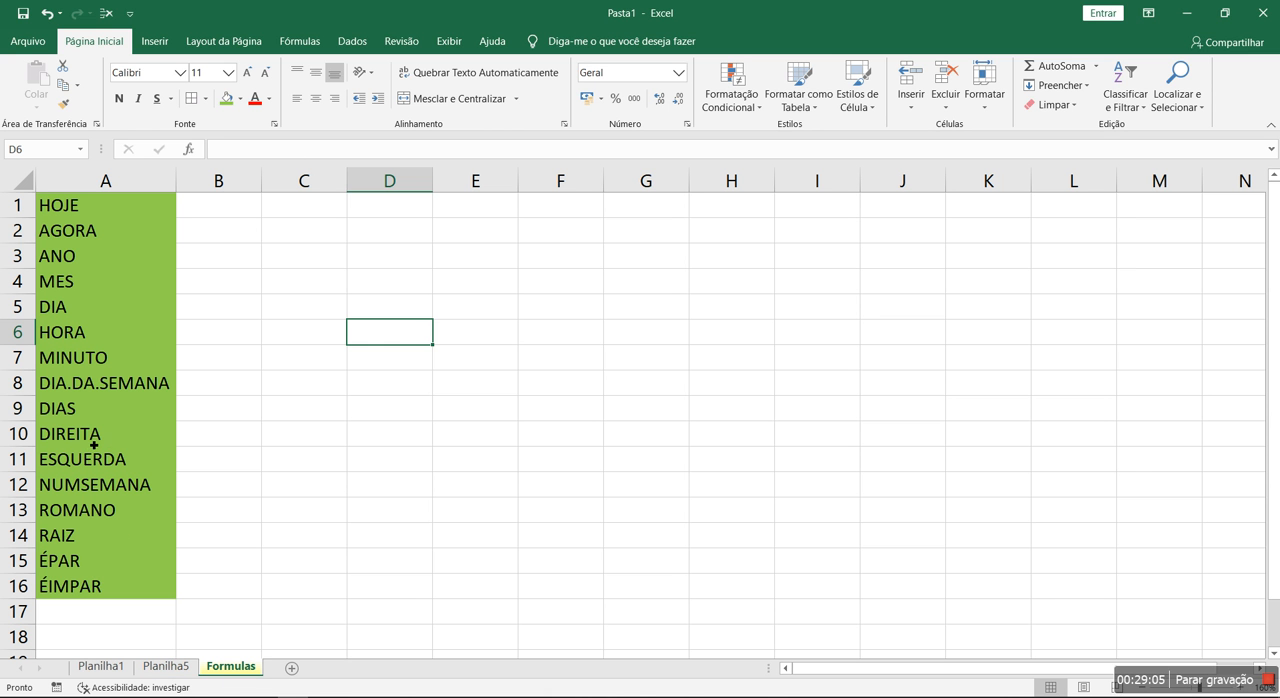
pyautogui.moveTo(94, 445); pyautogui.dragTo(95, 460)
pyautogui.click(166, 666)
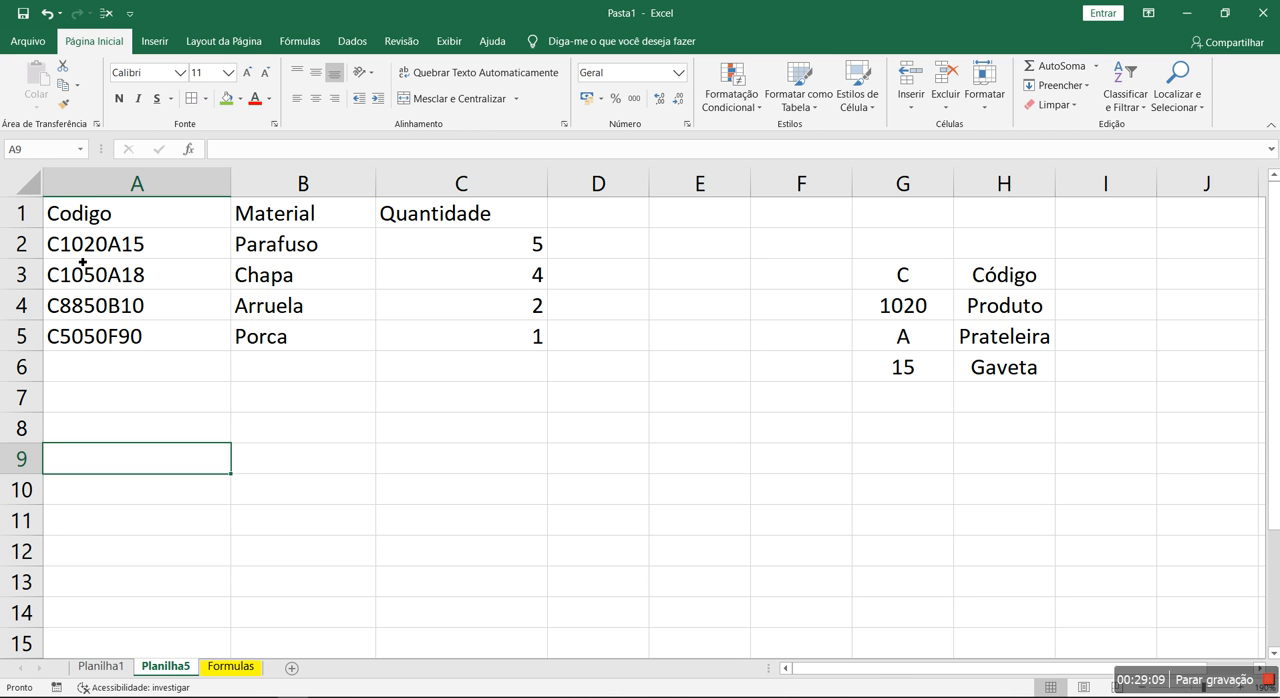
pyautogui.click(158, 251)
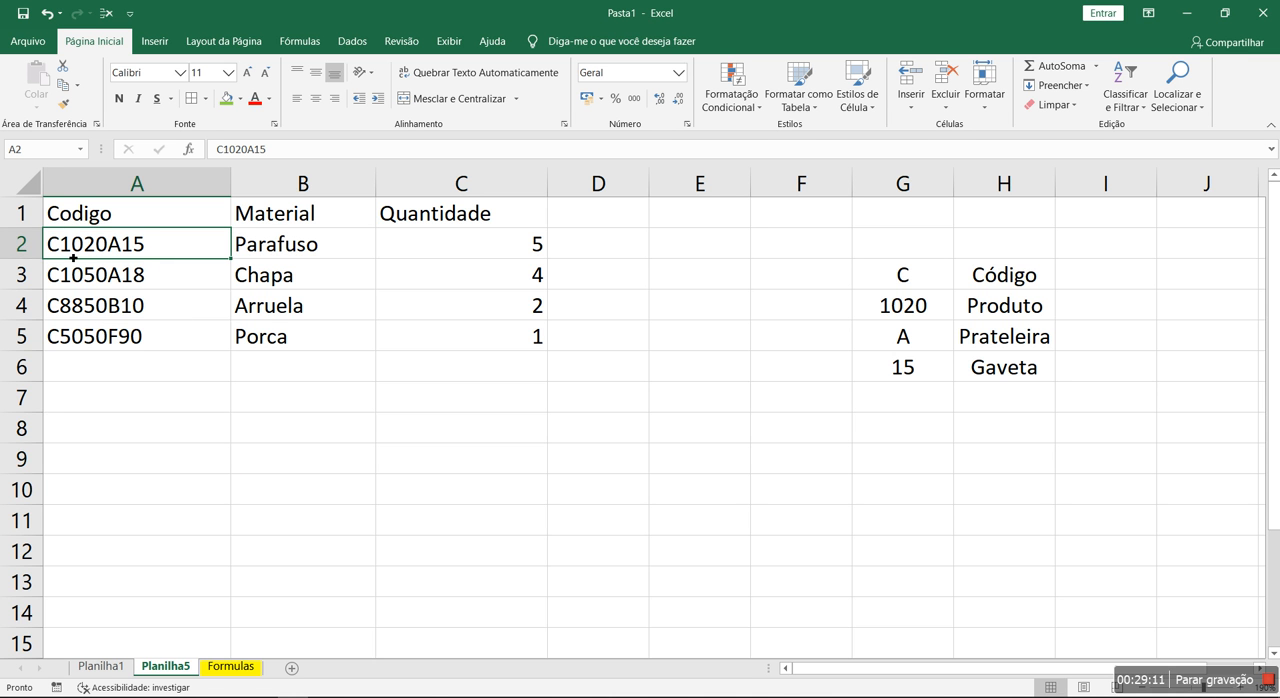
pyautogui.scroll(3, 104, 240)
pyautogui.scroll(2, 104, 245)
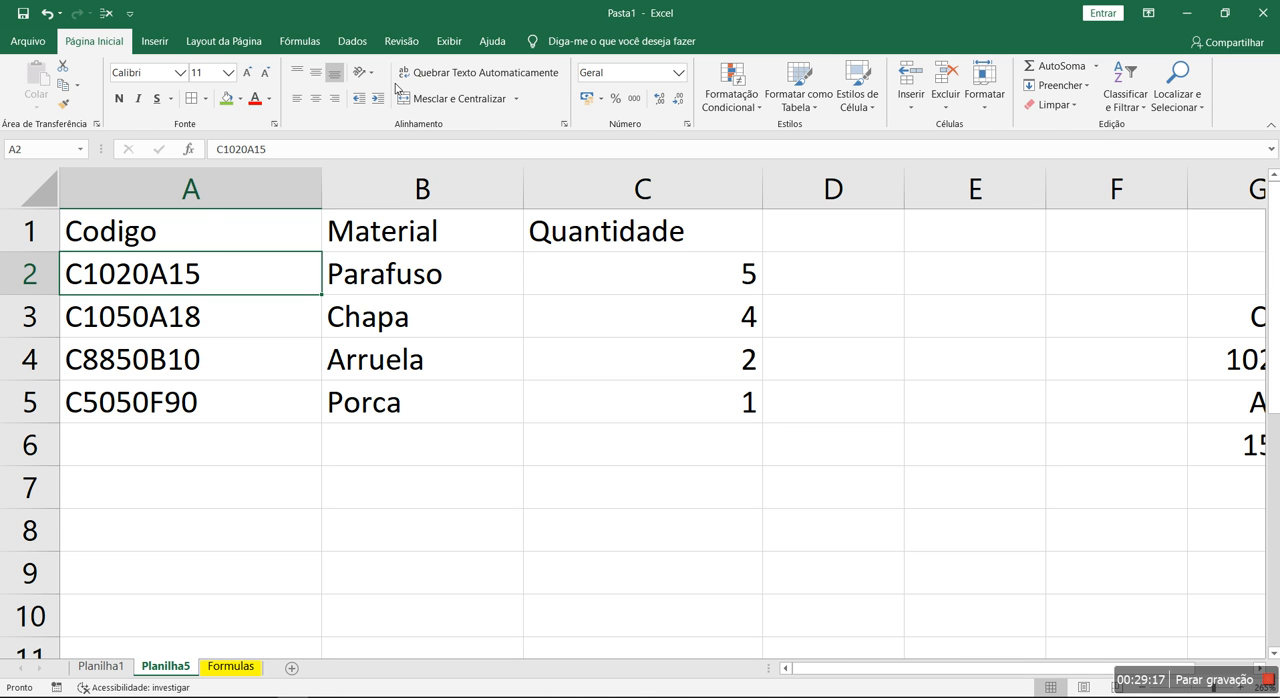
pyautogui.click(324, 44)
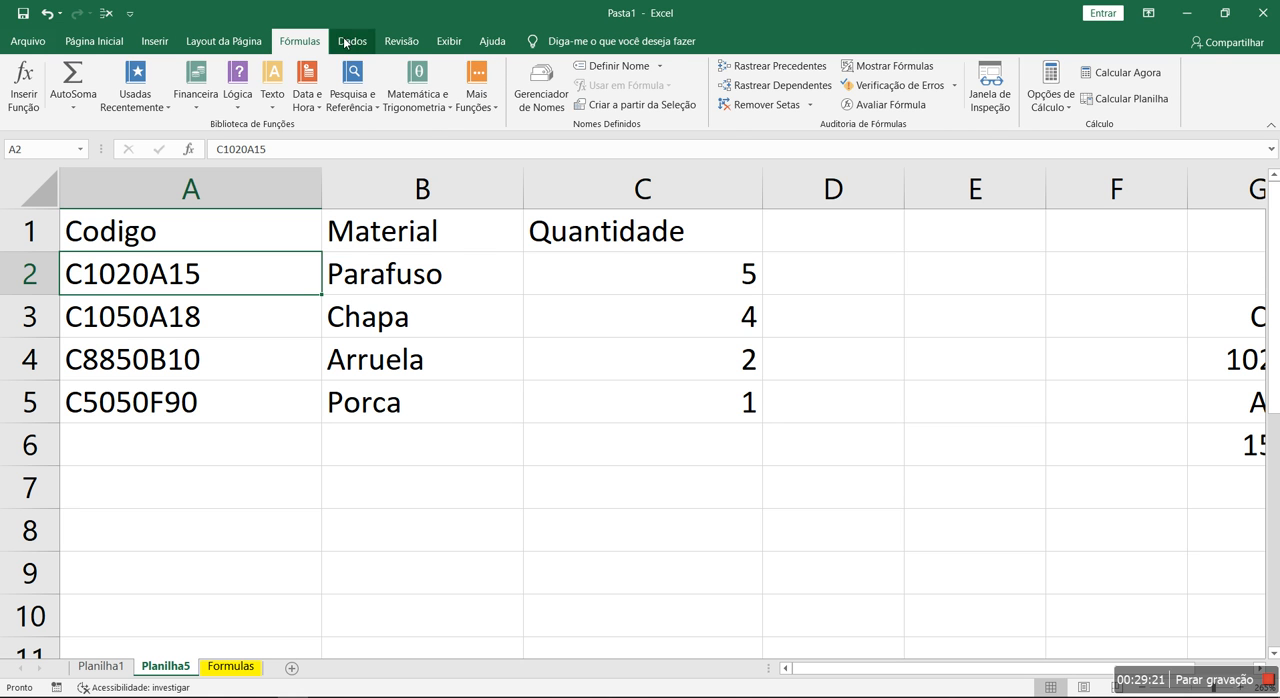
pyautogui.click(345, 42)
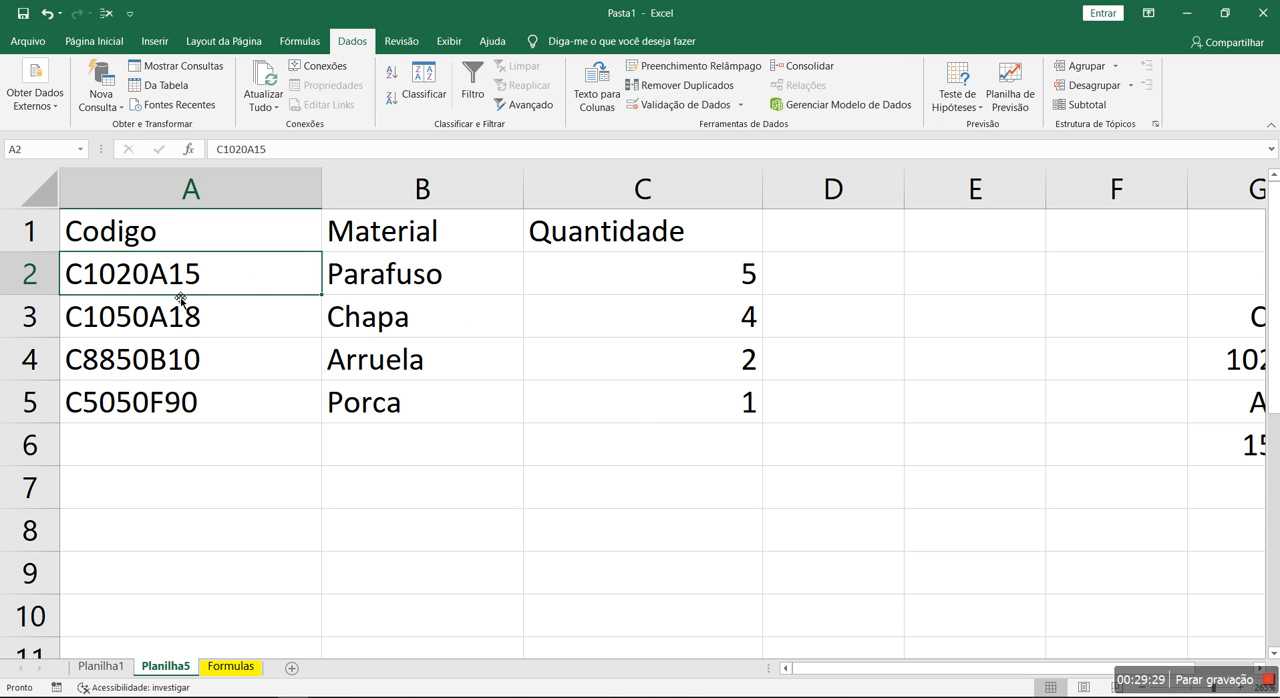
# - Center the contents of columns A to C and apply borders to all cells of the table A1:C5
pyautogui.moveTo(209, 212); pyautogui.dragTo(643, 190)
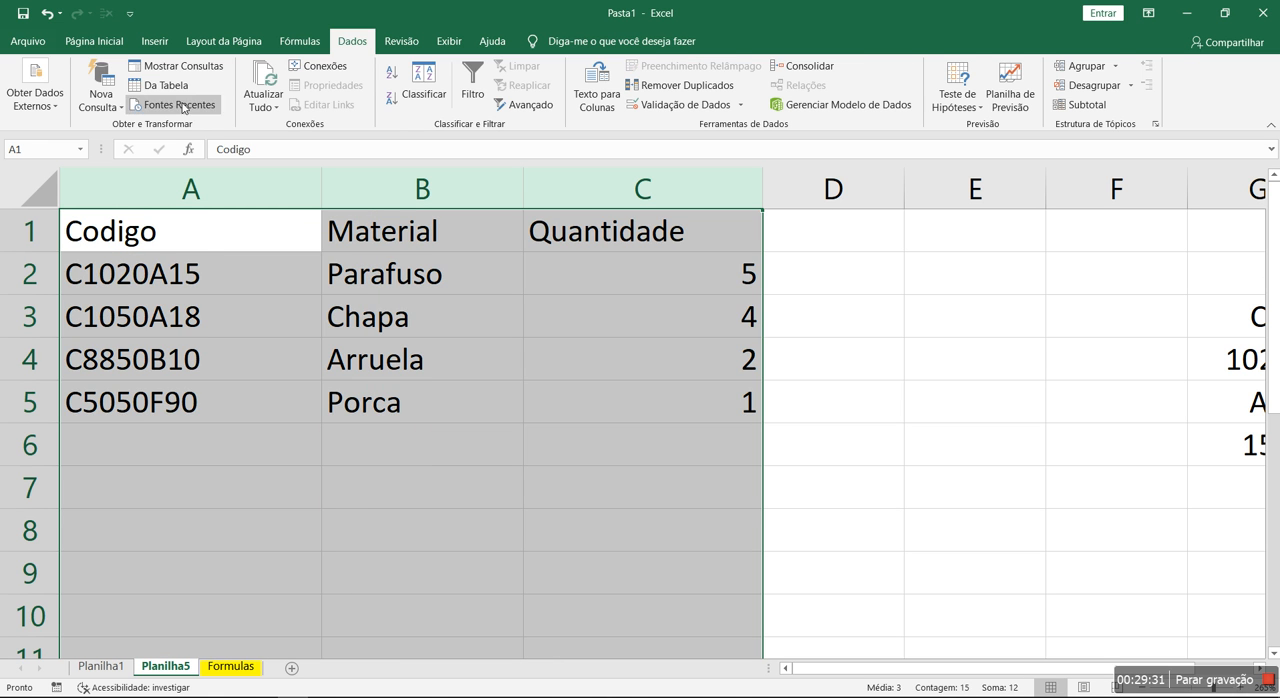
pyautogui.click(94, 41)
pyautogui.click(315, 98)
pyautogui.moveTo(220, 233); pyautogui.dragTo(543, 402)
pyautogui.click(193, 98)
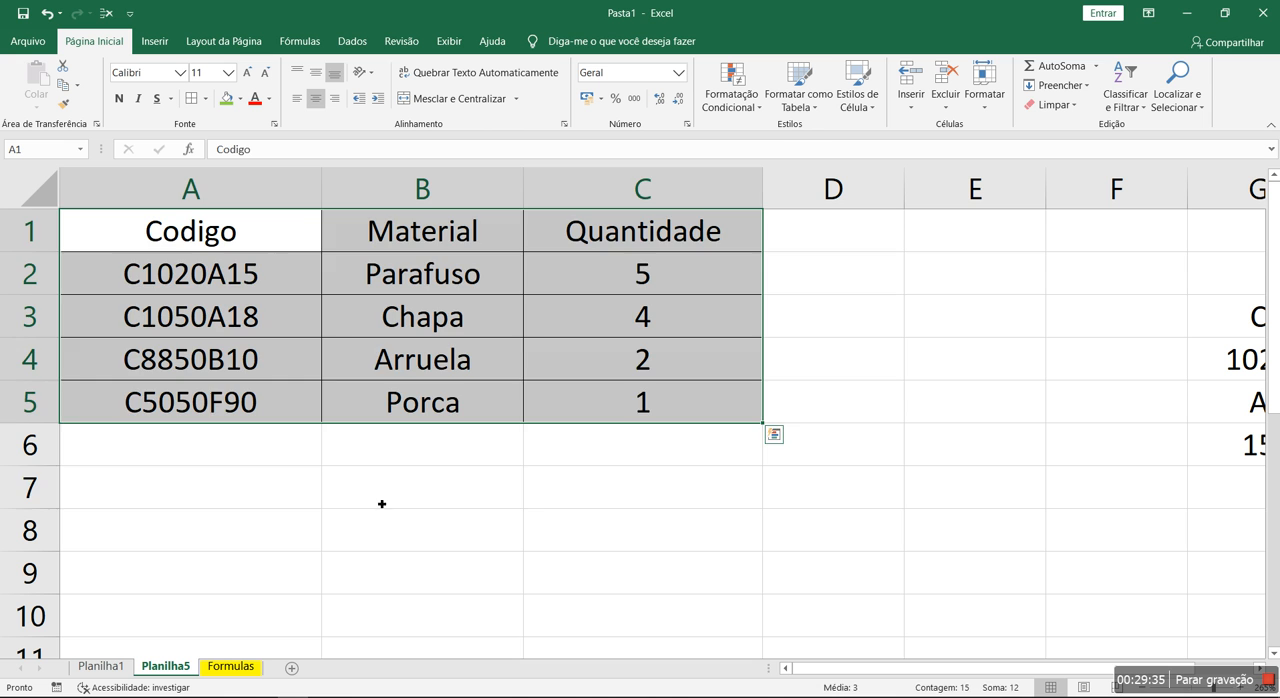
pyautogui.click(381, 504)
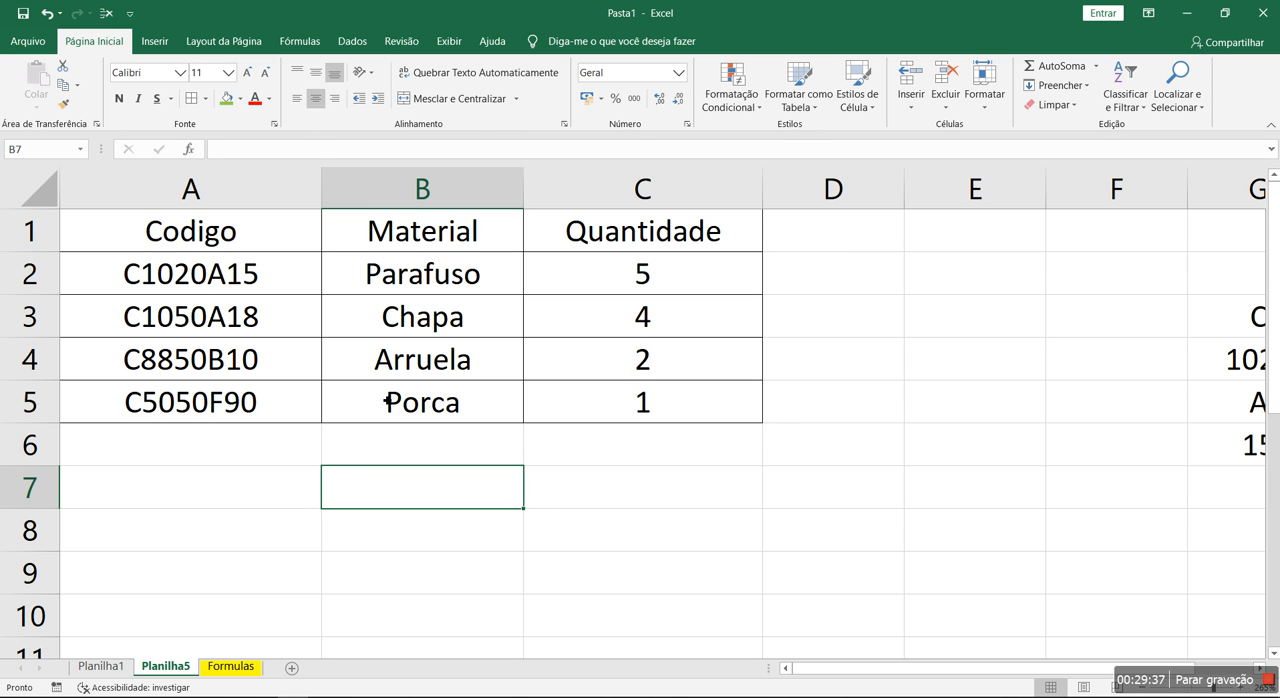
# - Highlight the ending A15 within the code in A2 without changing the cell
pyautogui.doubleClick(215, 274)
pyautogui.moveTo(215, 274); pyautogui.dragTo(283, 275)
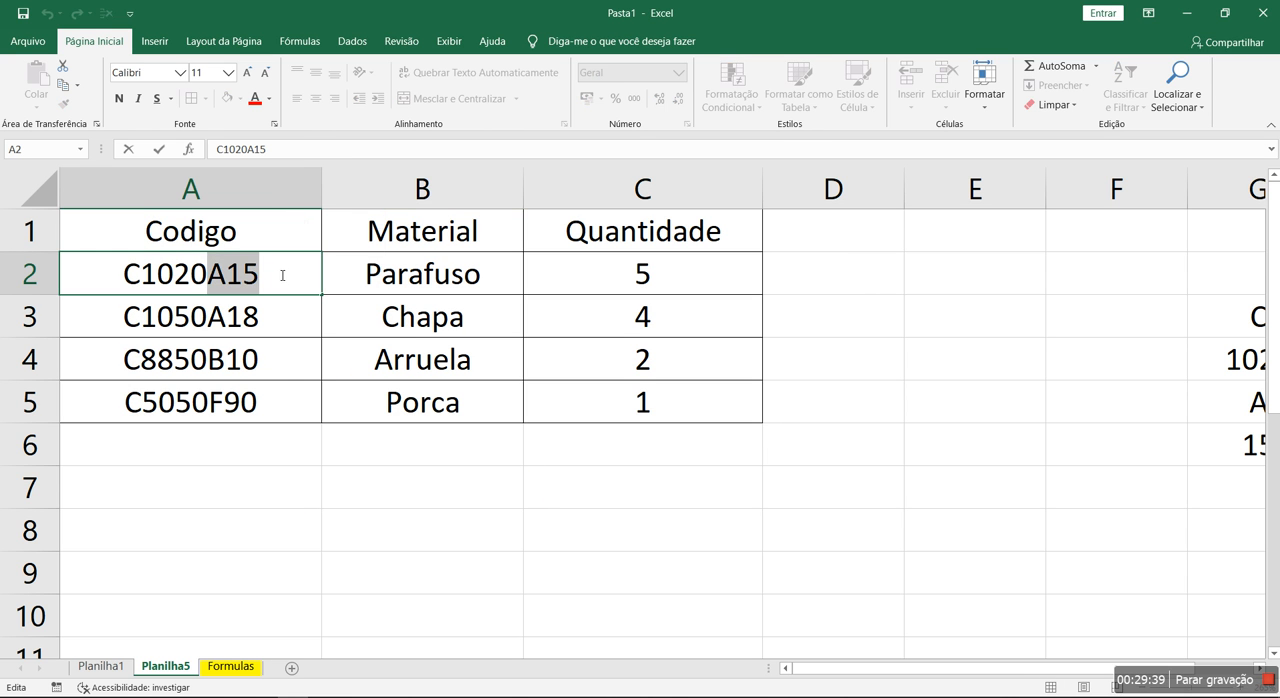
pyautogui.click(817, 289)
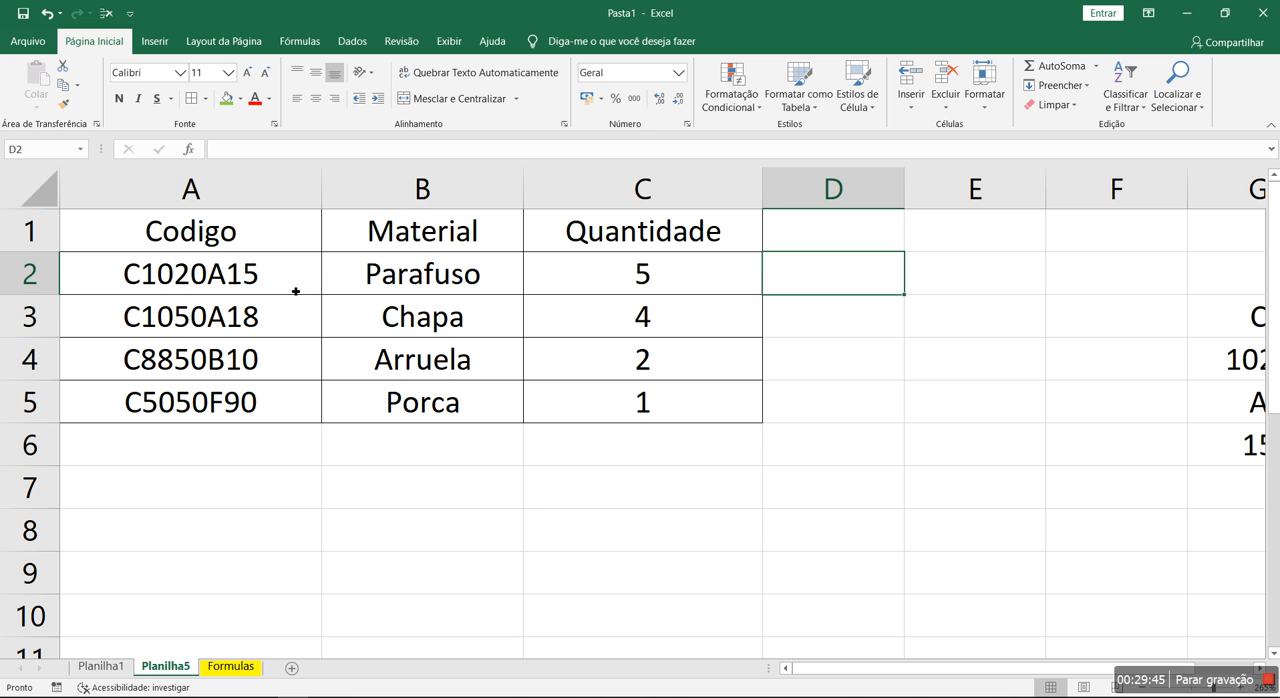
# - Move the entire Porca row to row 3, directly above the Chapa row
pyautogui.click(240, 318)
pyautogui.click(215, 412)
pyautogui.hotkey('shift', 'space')
pyautogui.hotkey('ctrl', 'x')
pyautogui.rightClick(34, 316)
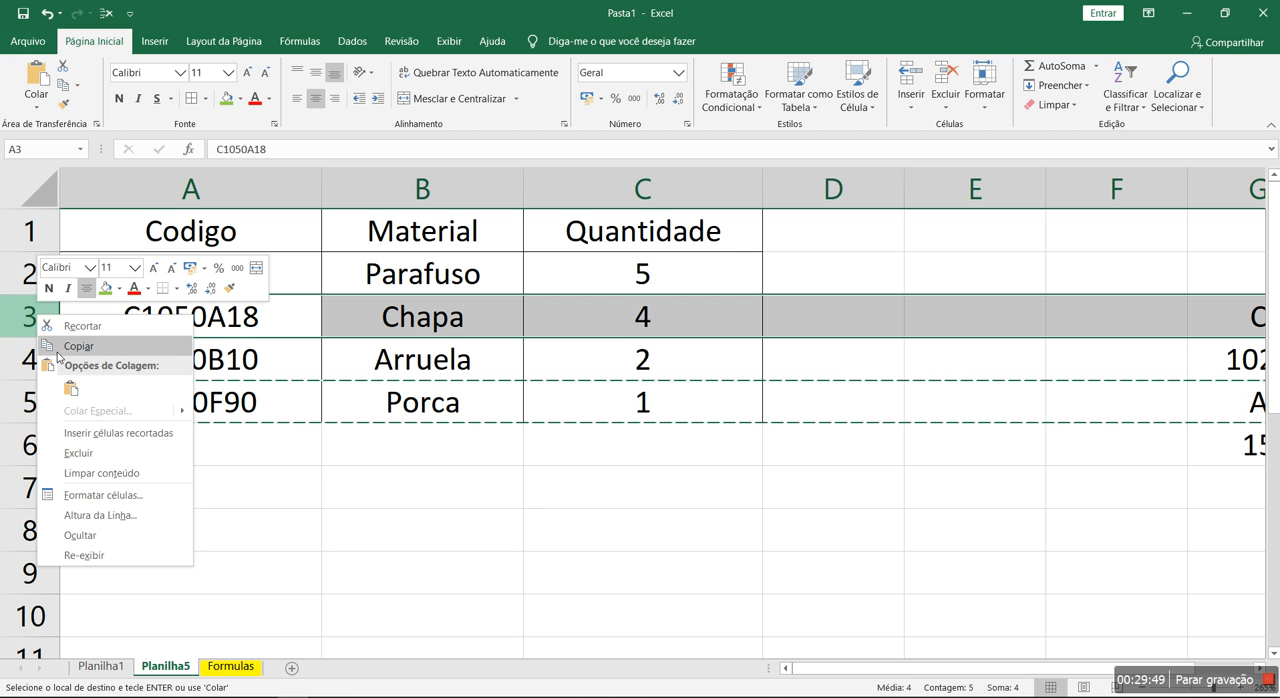
pyautogui.click(94, 440)
# - Delete the columns with leftover data starting at column G and return to cell A1
pyautogui.click(1140, 451)
pyautogui.moveTo(1218, 192)
pyautogui.mouseDown()
pyautogui.moveTo(1264, 192)
pyautogui.moveTo(1240, 192)
pyautogui.mouseUp()
pyautogui.rightClick(928, 217)
pyautogui.click(950, 348)
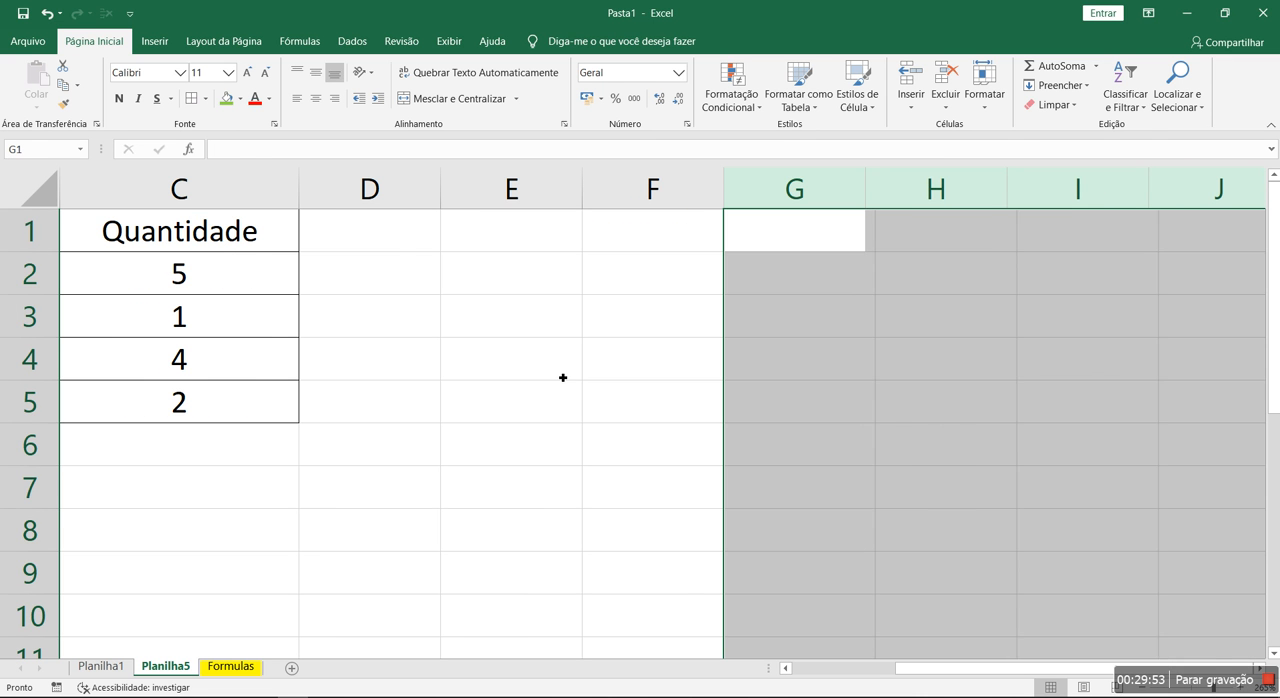
pyautogui.click(563, 374)
pyautogui.hotkey('ctrl', 'Home')
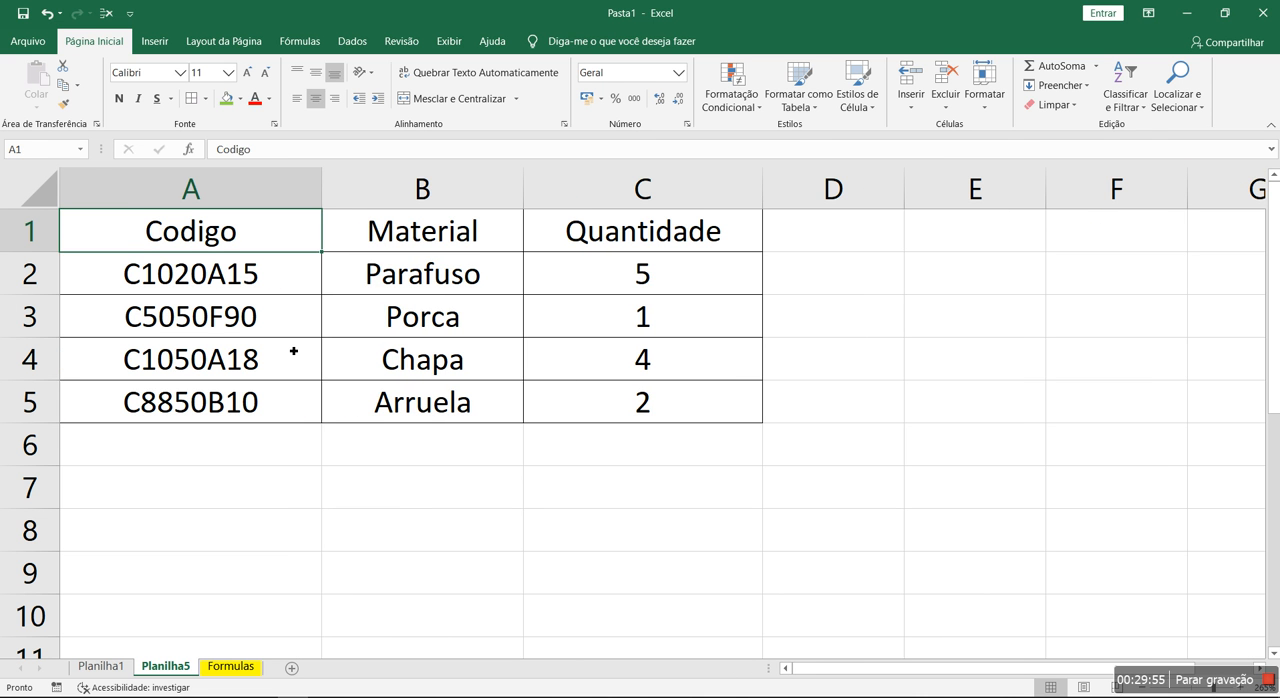
# - Review the material codes in A2:A5 one by one
pyautogui.moveTo(177, 283); pyautogui.dragTo(240, 415)
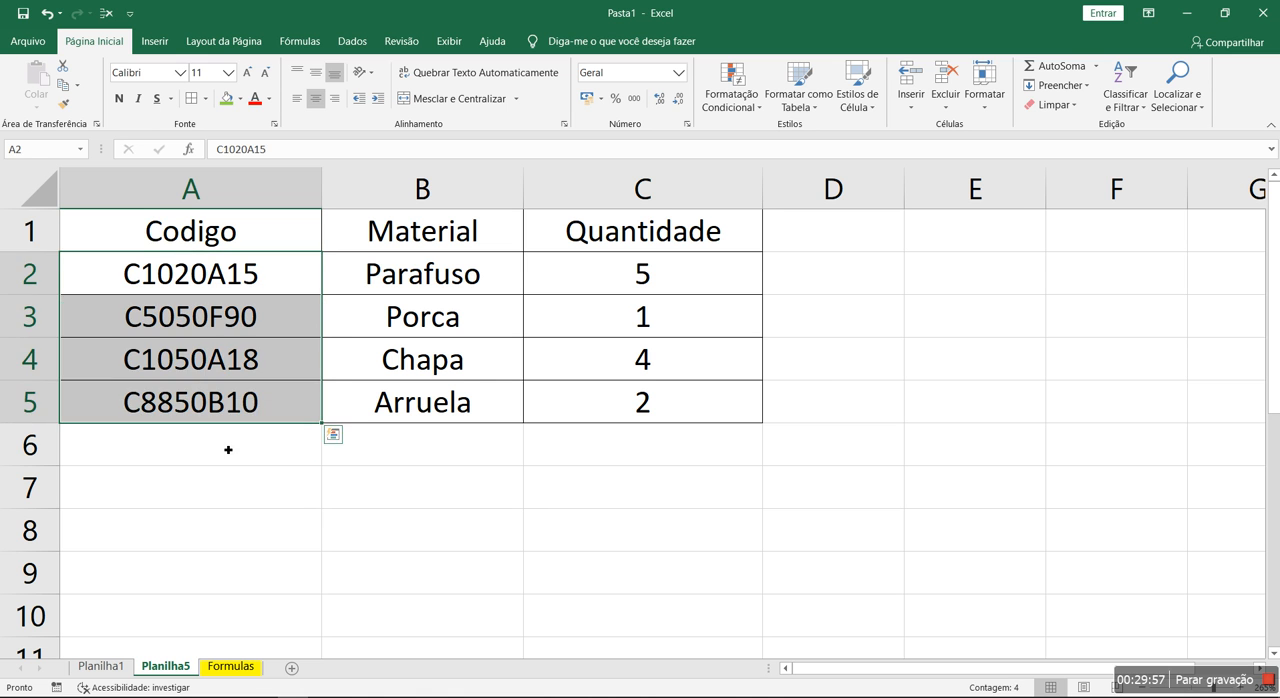
pyautogui.click(226, 449)
pyautogui.moveTo(222, 281); pyautogui.dragTo(215, 405)
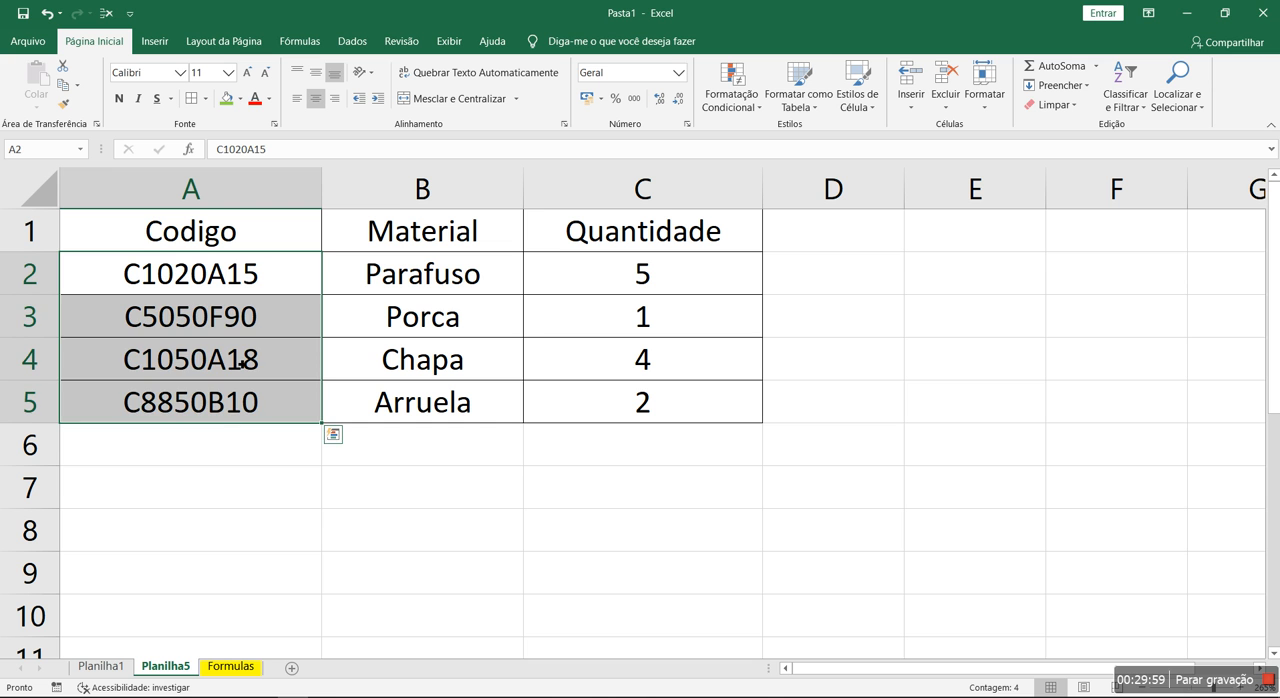
pyautogui.moveTo(240, 271); pyautogui.dragTo(222, 398)
pyautogui.click(225, 281)
pyautogui.click(215, 325)
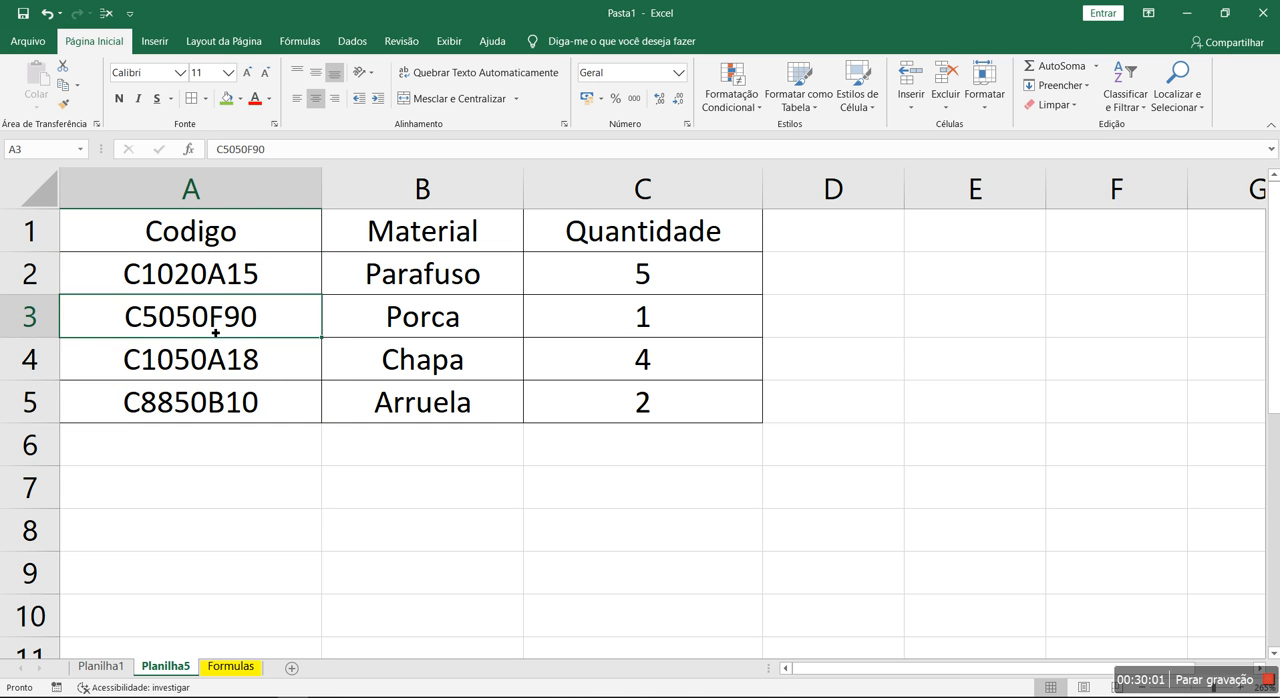
pyautogui.click(217, 364)
pyautogui.click(223, 438)
# - Add the header Local in D1 and apply borders to all cells of D1:D5
pyautogui.click(840, 248)
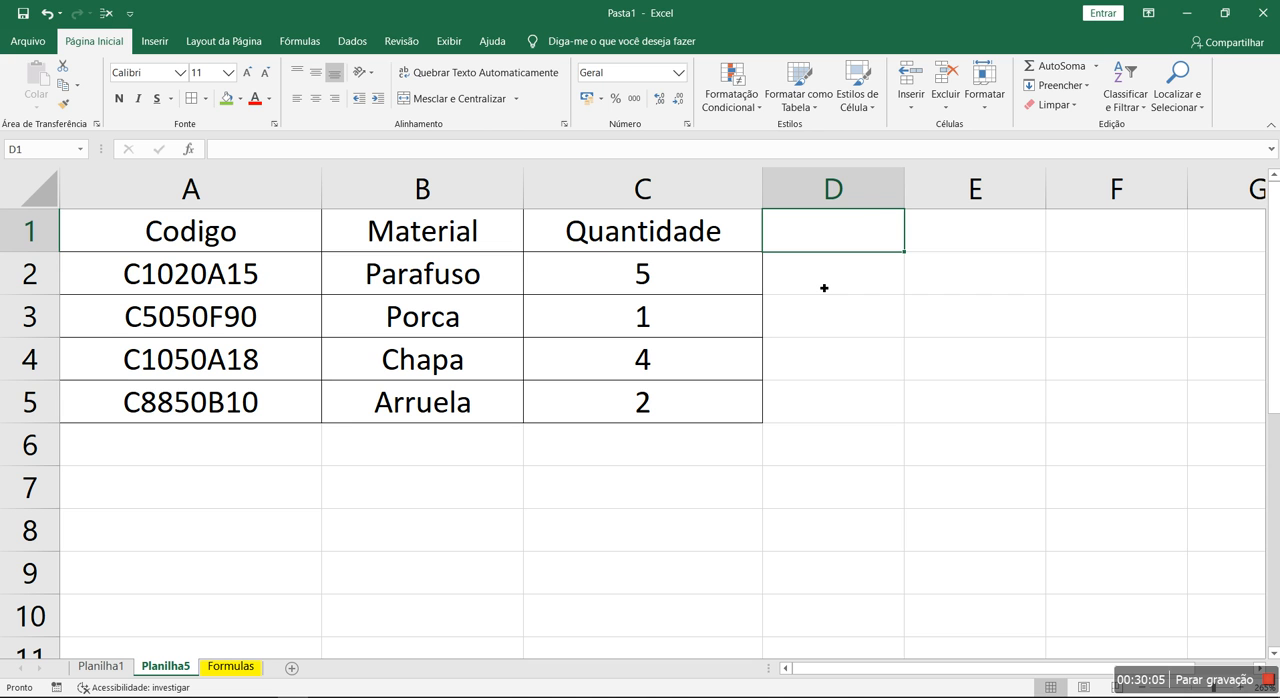
pyautogui.write('Local')
pyautogui.press('Return')
pyautogui.moveTo(805, 235); pyautogui.dragTo(814, 405)
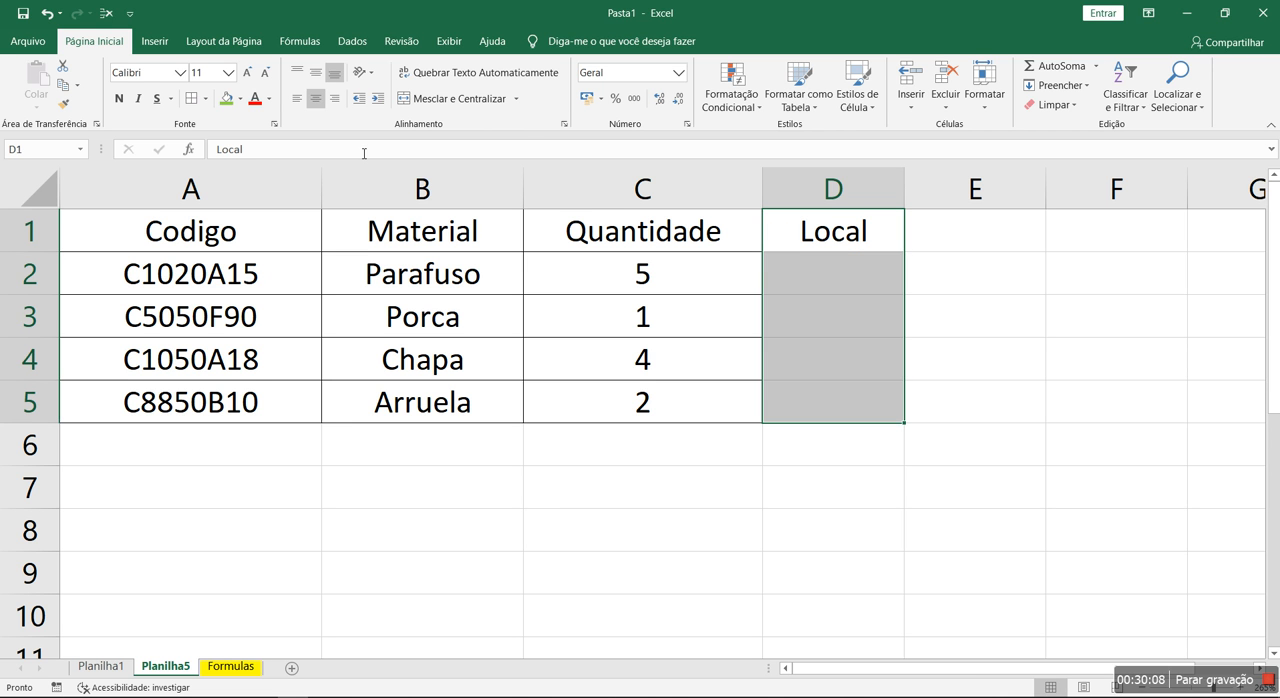
pyautogui.click(193, 99)
pyautogui.click(846, 365)
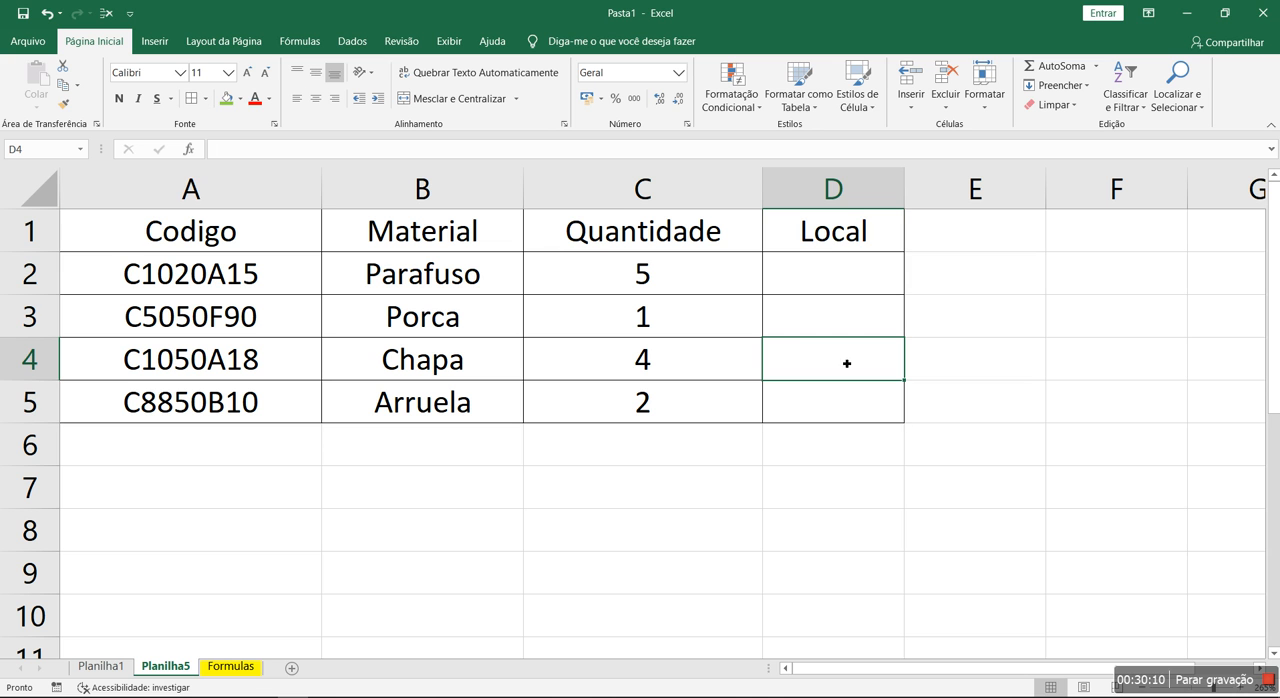
# - Widen column D and begin a DIREITA formula in D2 with A2 as its text argument
pyautogui.doubleClick(262, 287)
pyautogui.moveTo(281, 286); pyautogui.dragTo(105, 290)
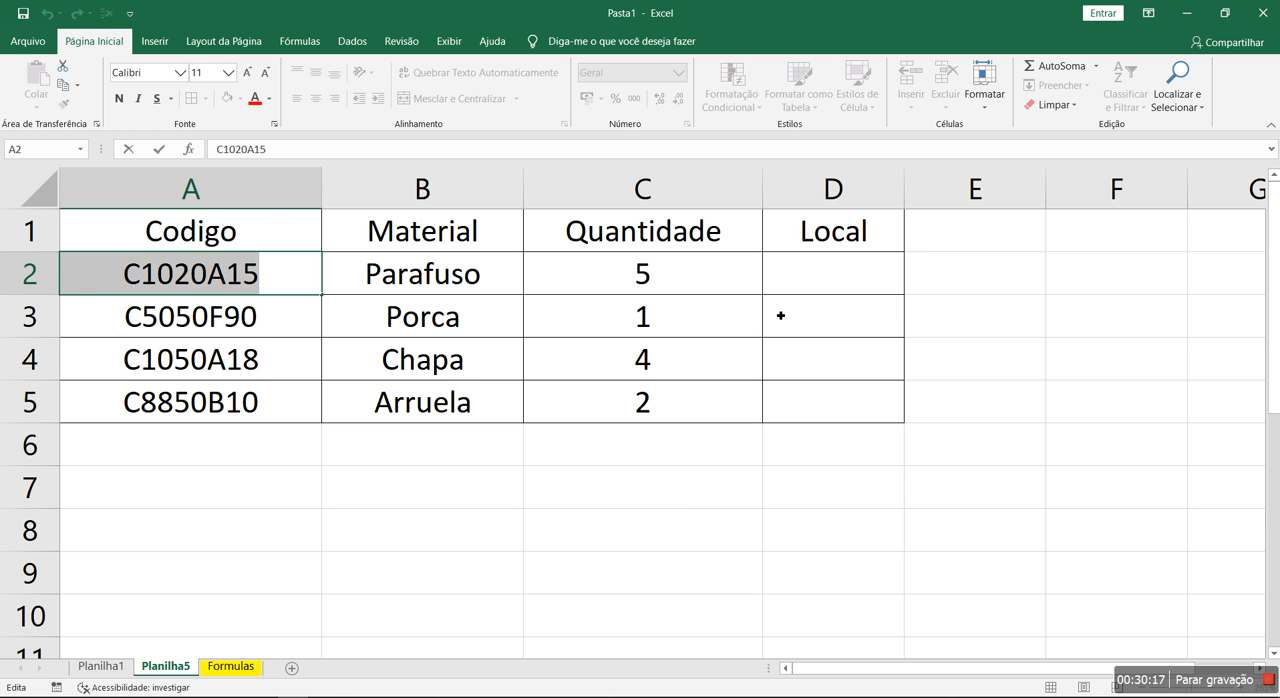
pyautogui.click(817, 284)
pyautogui.moveTo(904, 190); pyautogui.dragTo(1046, 193)
pyautogui.write('=DIREIT')
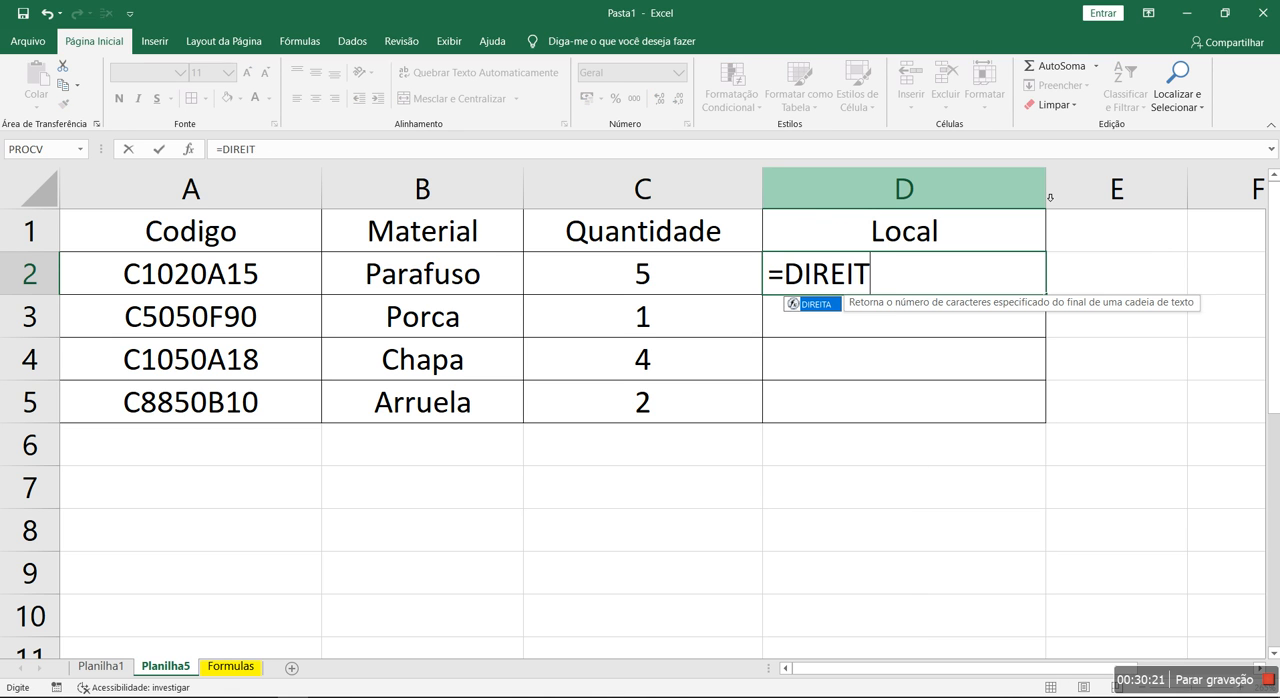
pyautogui.write('A(')
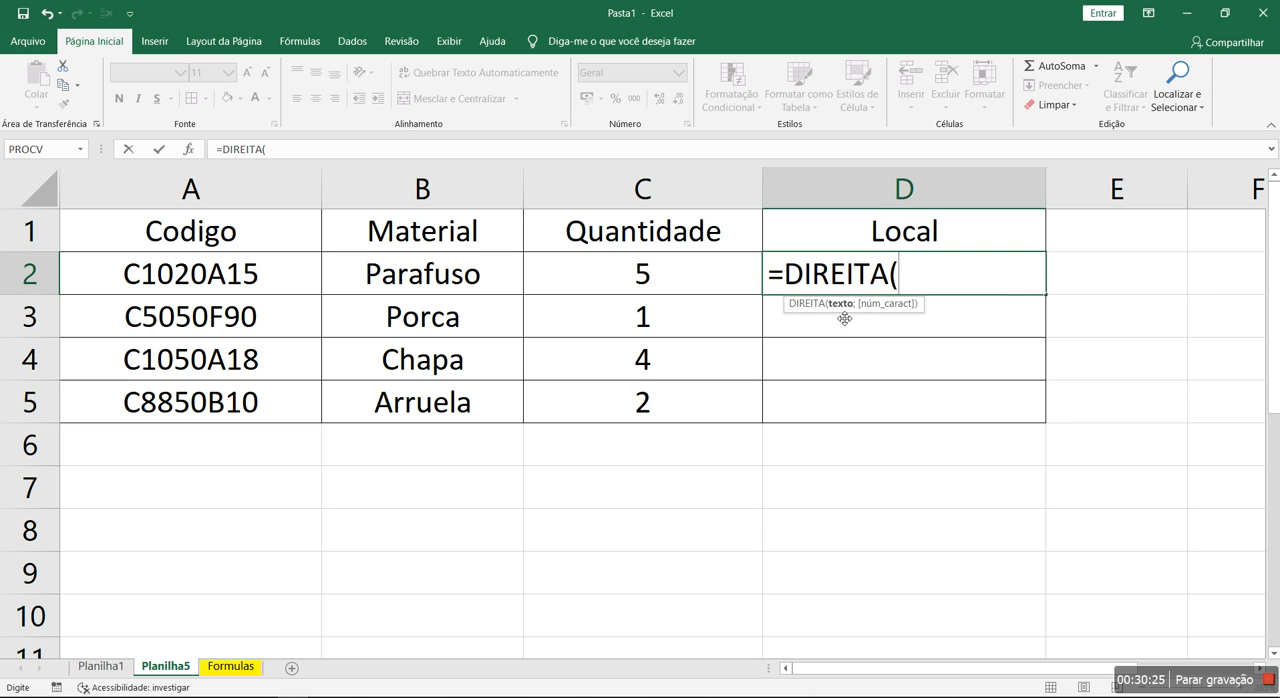
pyautogui.click(256, 271)
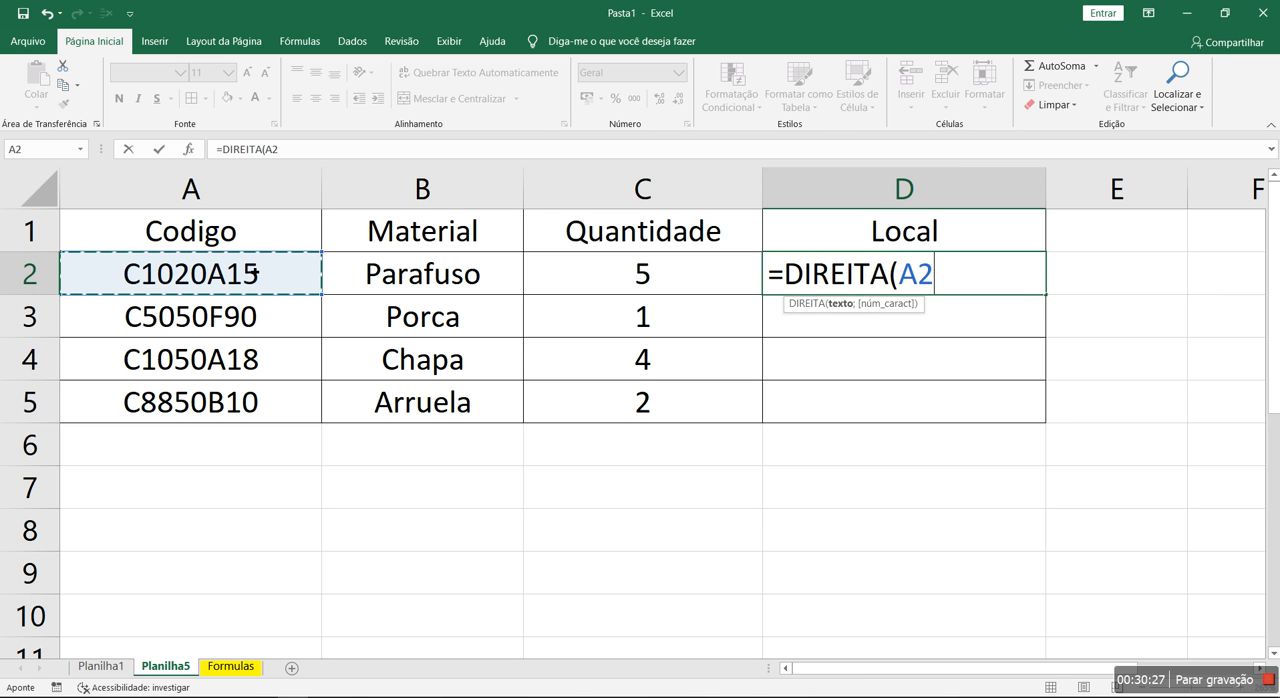
pyautogui.write('; 3')
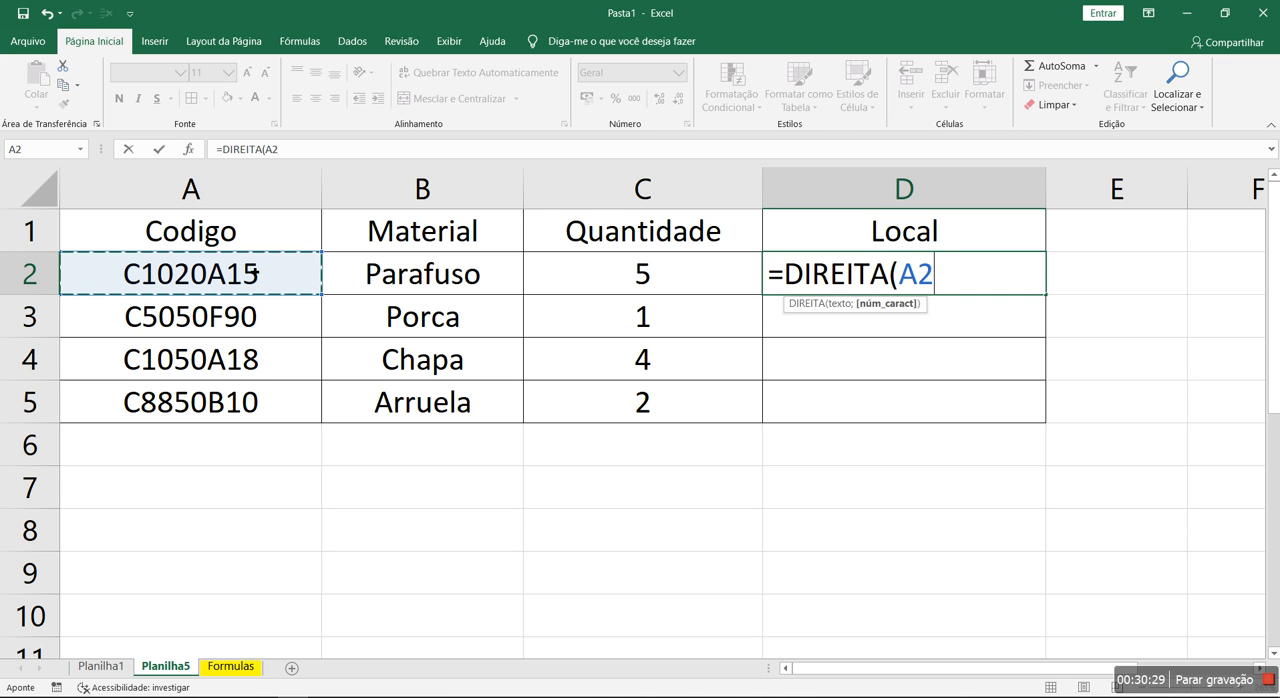
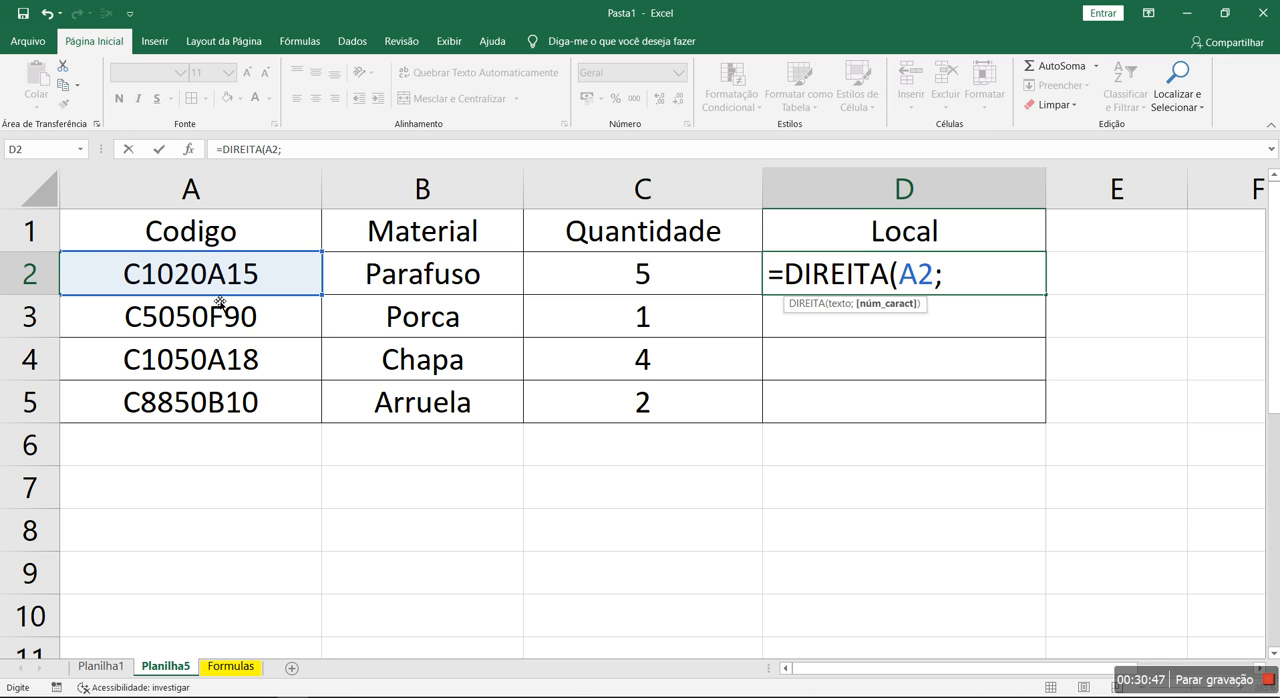
# - Complete the D2 formula as =DIREITA(A2; 3) and center the cell's content
pyautogui.write('3)')
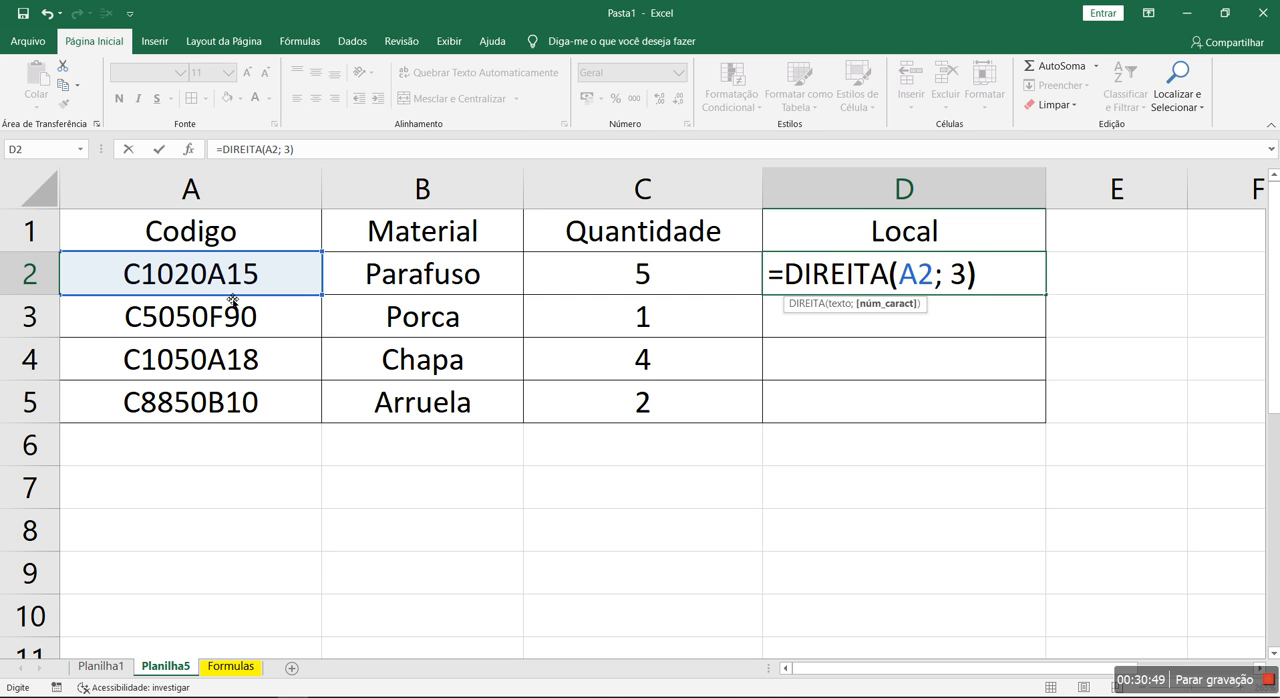
pyautogui.press('Return')
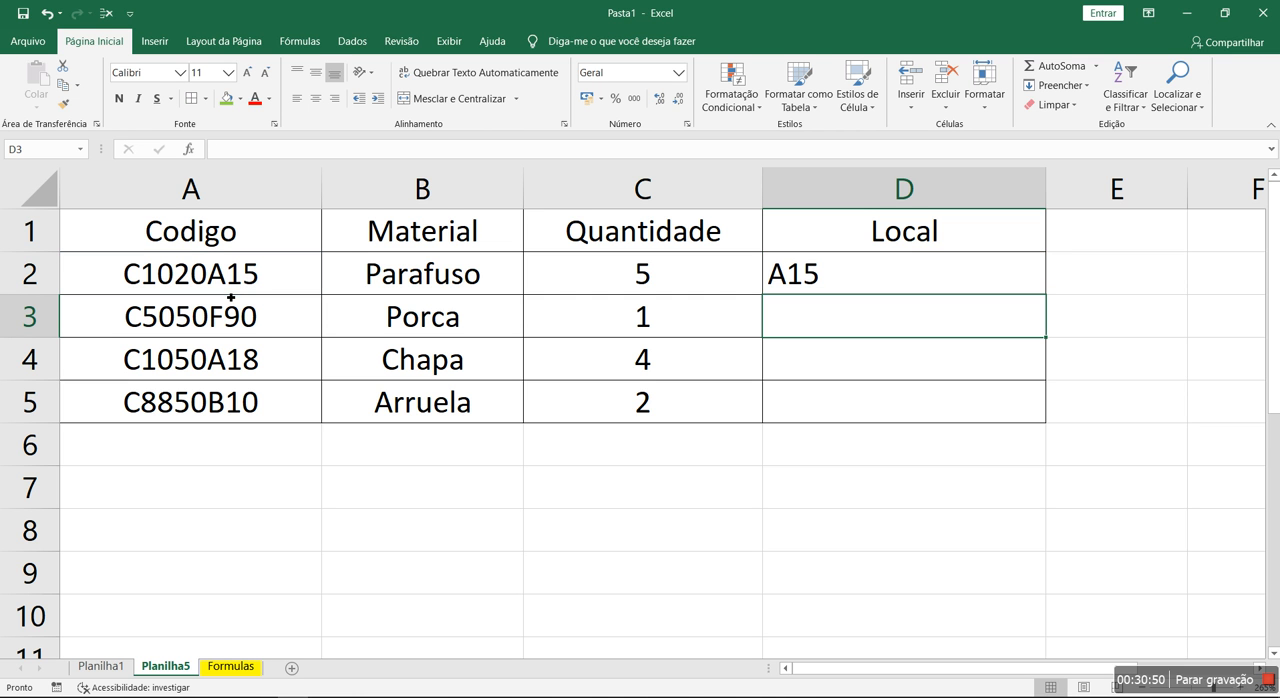
pyautogui.click(789, 277)
pyautogui.click(315, 98)
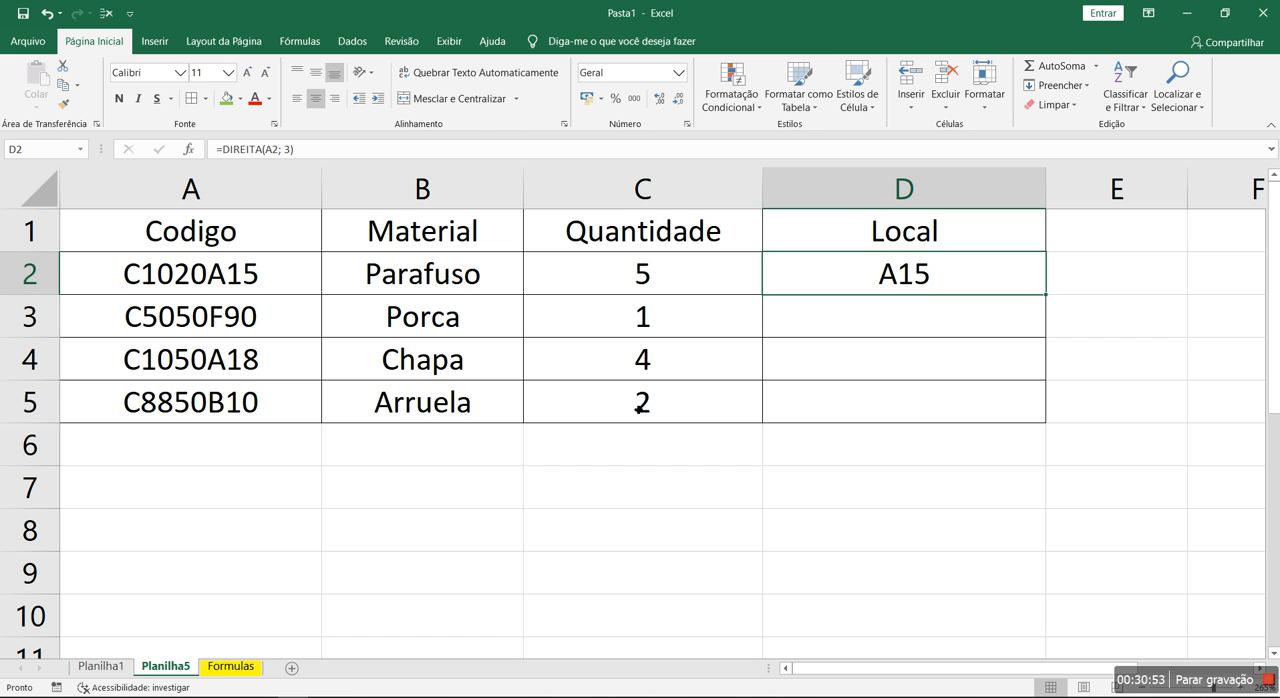
# - Enter the formula =DIREITA(A3; 3) in D3 to extract the location from the second material code
pyautogui.click(877, 307)
pyautogui.write('=direita(')
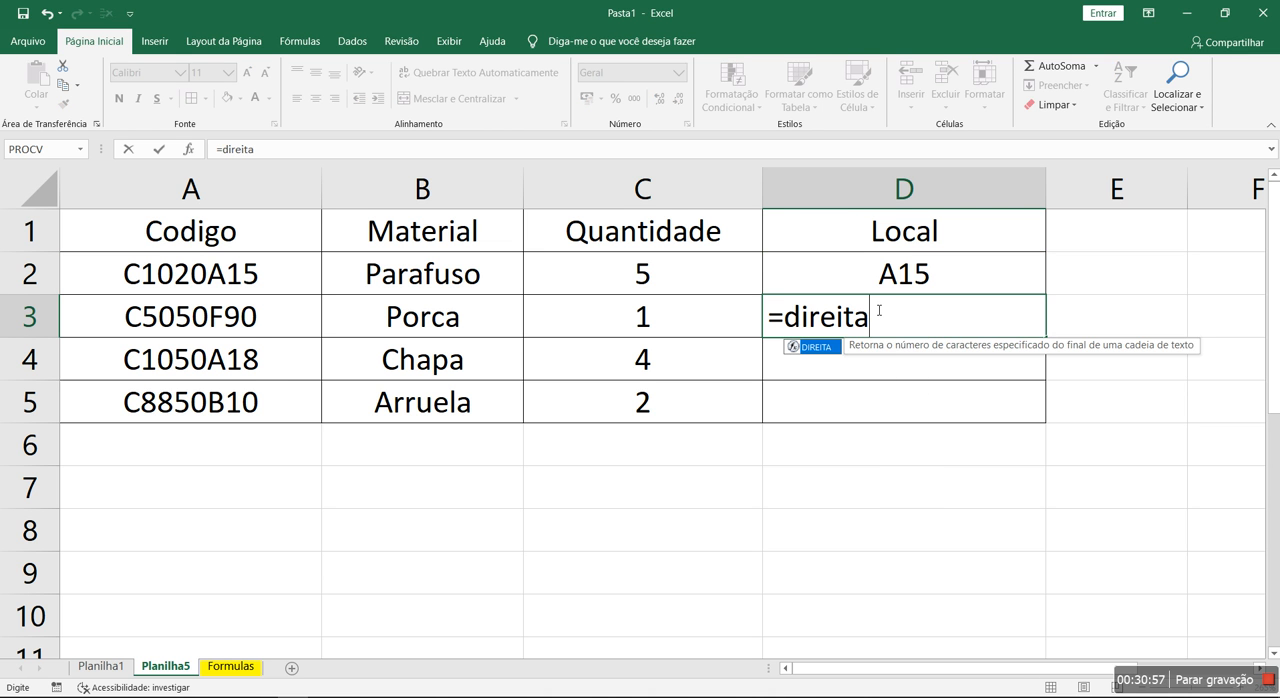
pyautogui.click(257, 317)
pyautogui.write('; 3)')
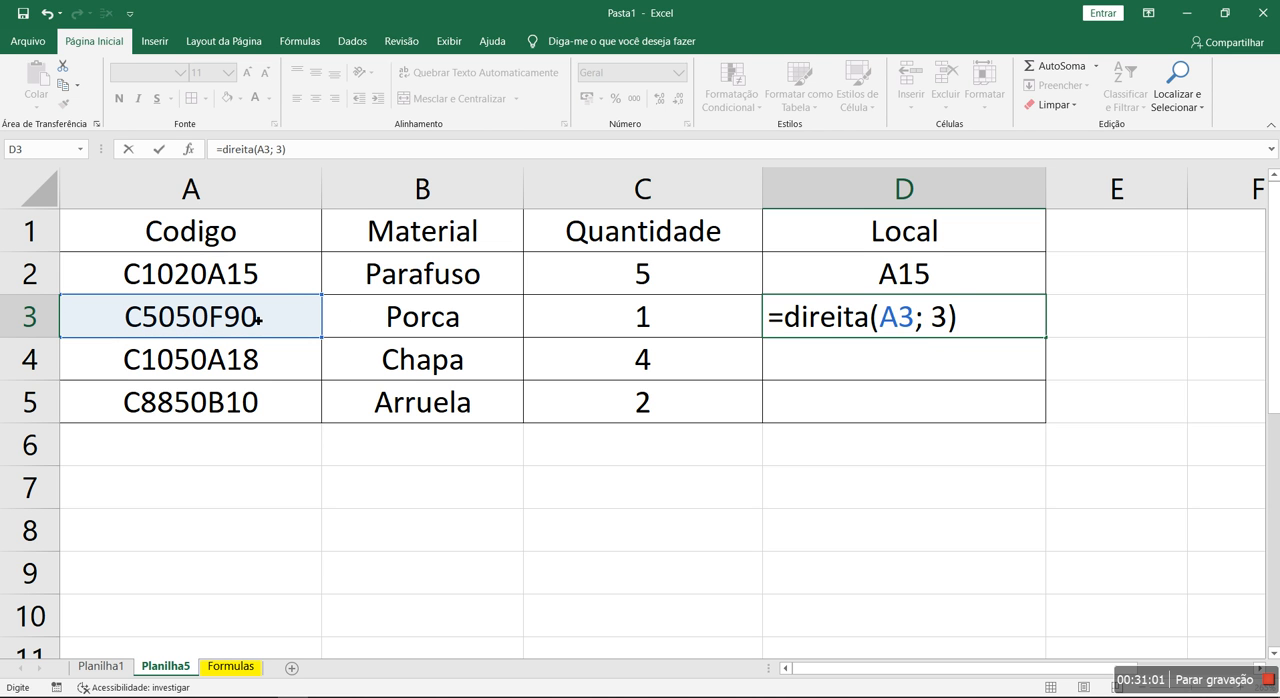
pyautogui.press('Return')
# - Copy the D3 formula down to D5 and center the filled Local cells
pyautogui.click(1000, 333)
pyautogui.moveTo(1046, 338); pyautogui.dragTo(1051, 423)
pyautogui.click(894, 330)
pyautogui.moveTo(894, 330); pyautogui.dragTo(894, 400)
pyautogui.click(316, 98)
pyautogui.click(889, 426)
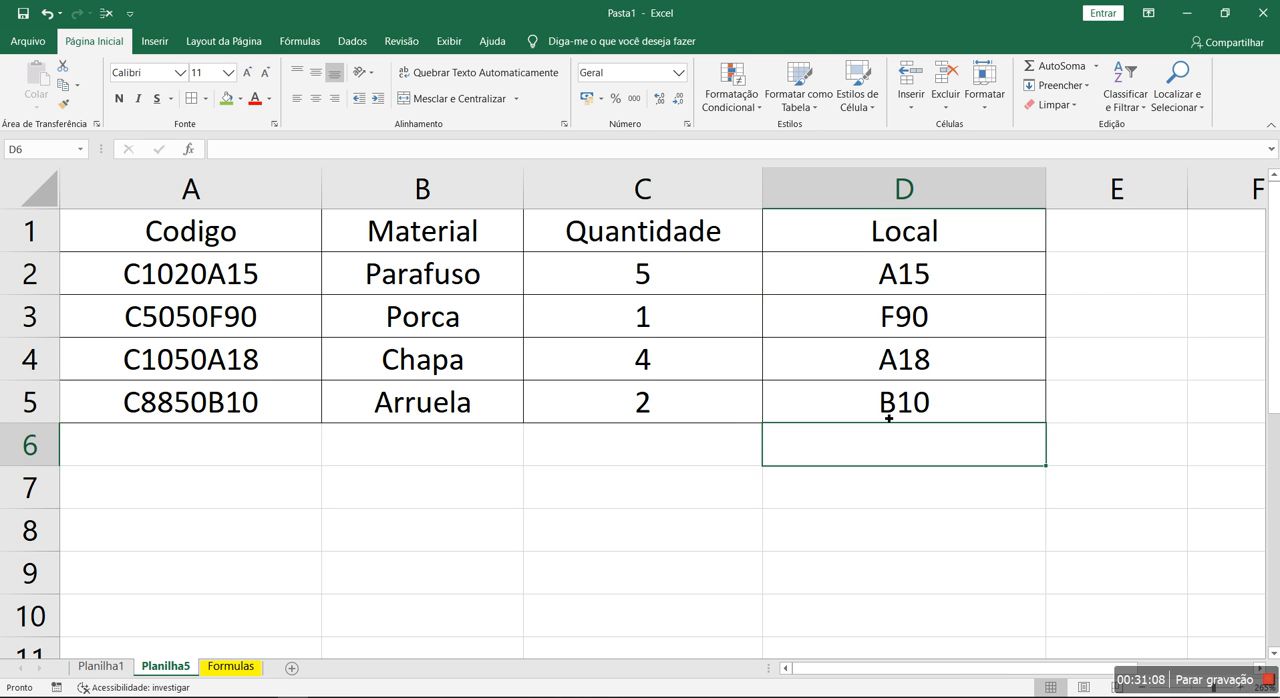
# - Sort the material table by the Local column from A to Z and check the reordered rows
pyautogui.click(855, 237)
pyautogui.click(352, 41)
pyautogui.click(393, 74)
pyautogui.press('Down')
pyautogui.press('Down')
pyautogui.press('Down')
pyautogui.press('Down')
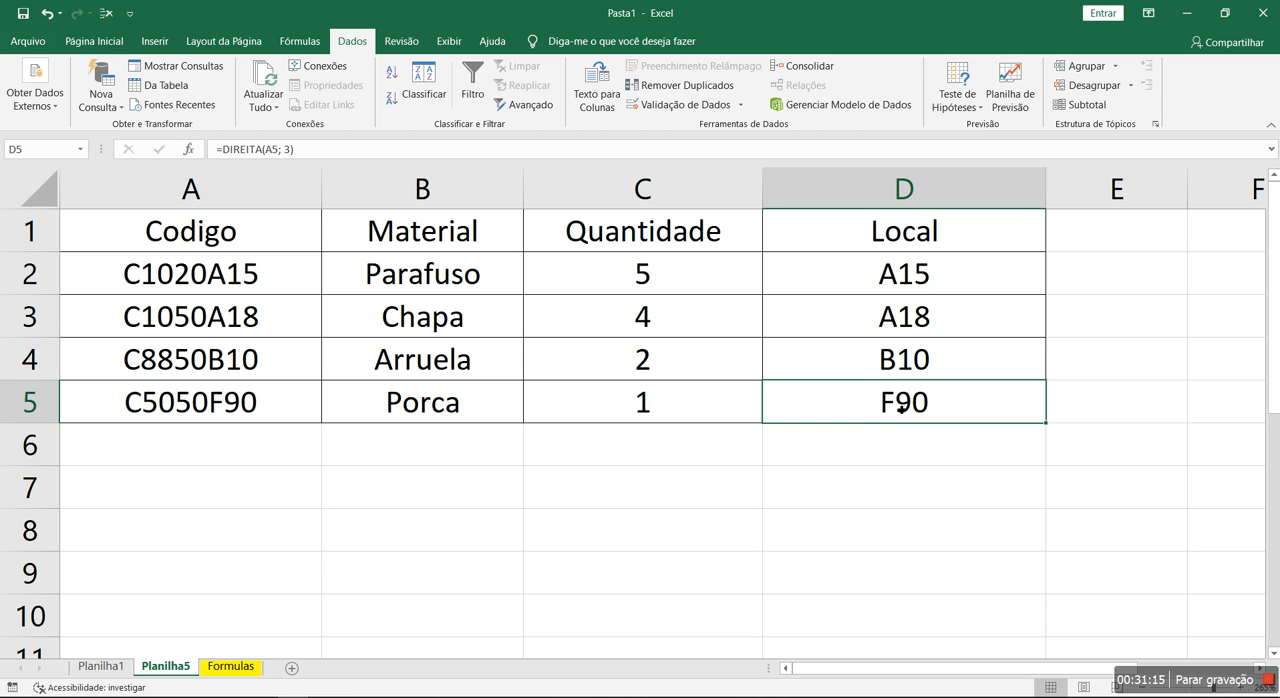
pyautogui.moveTo(277, 276); pyautogui.dragTo(295, 553)
pyautogui.click(420, 370)
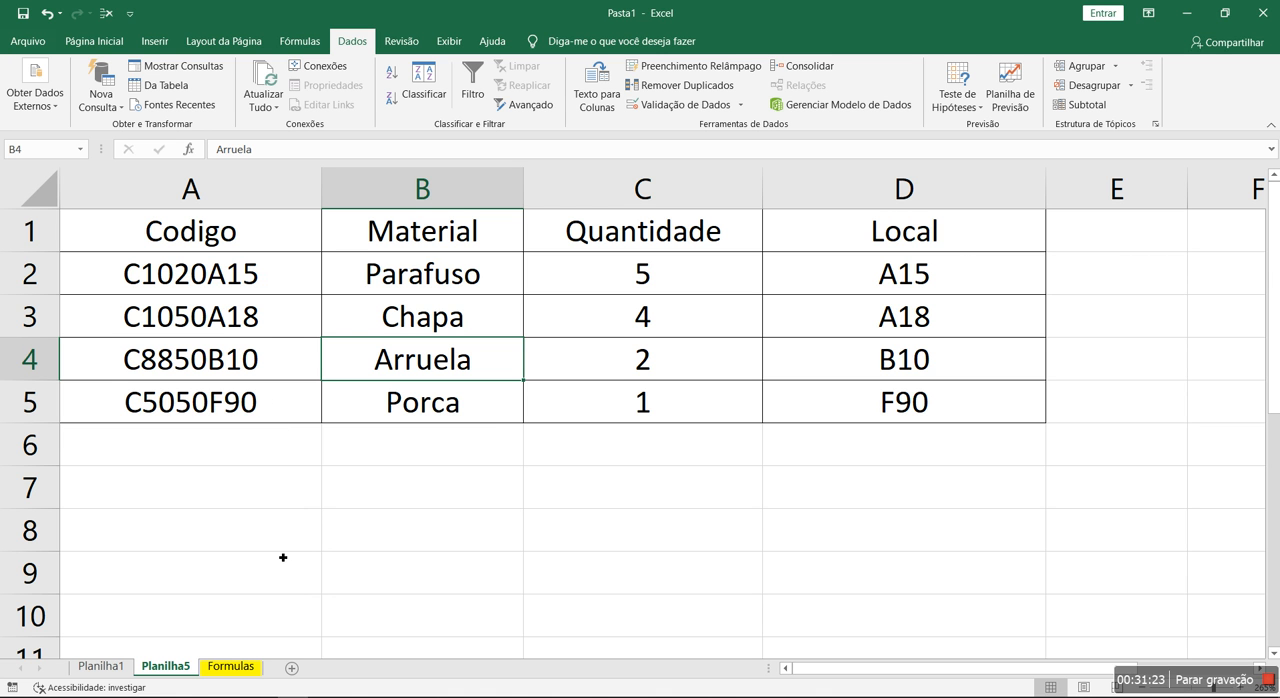
# - Enter the new material code C5544G60 in A6
pyautogui.click(201, 445)
pyautogui.write('c')
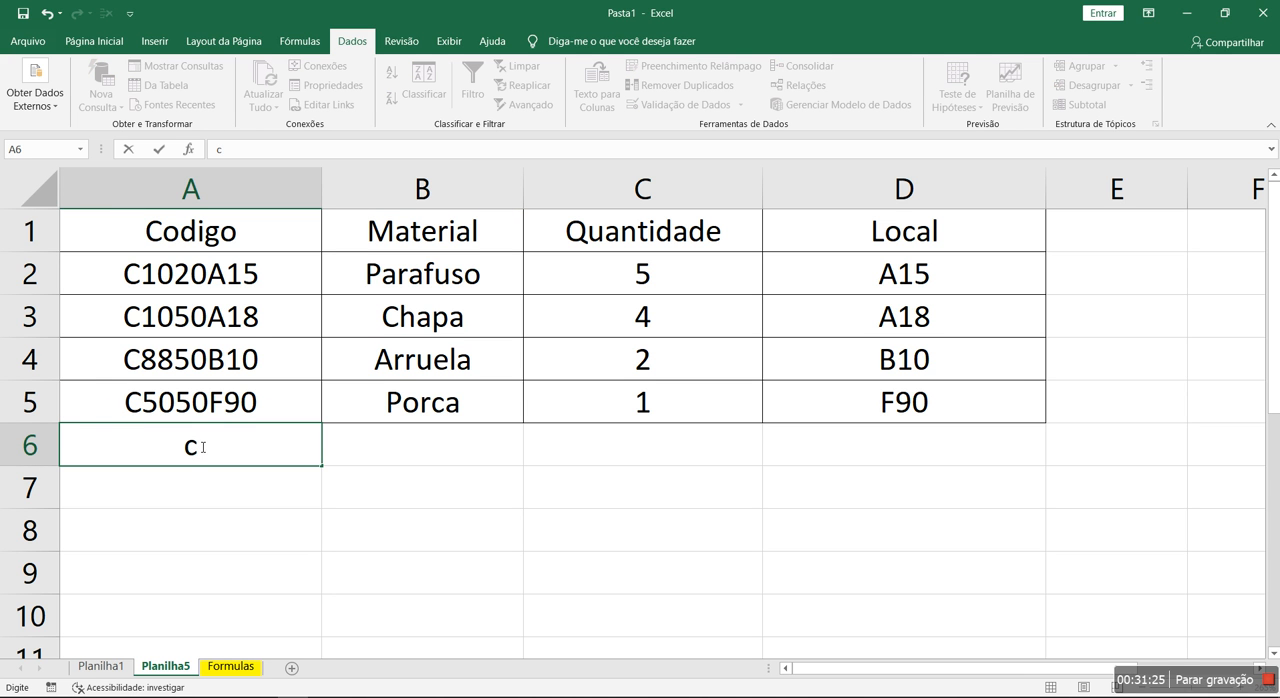
pyautogui.press('BackSpace')
pyautogui.write('C5544')
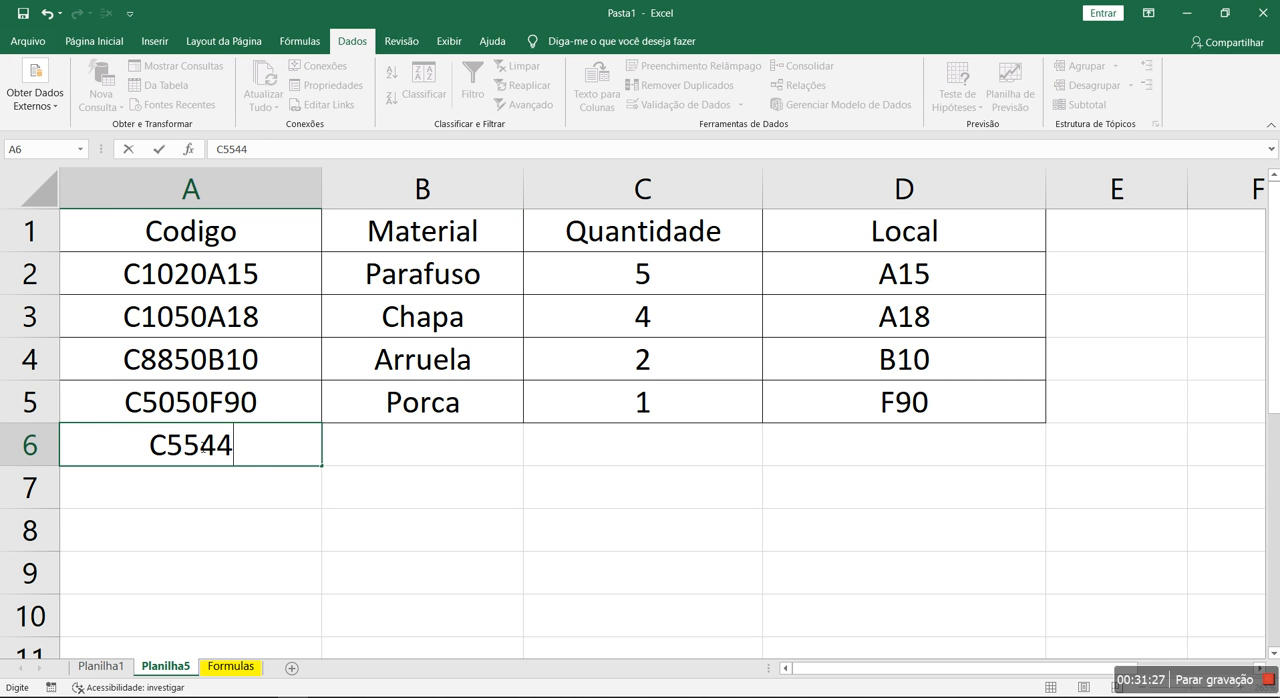
pyautogui.write('G60')
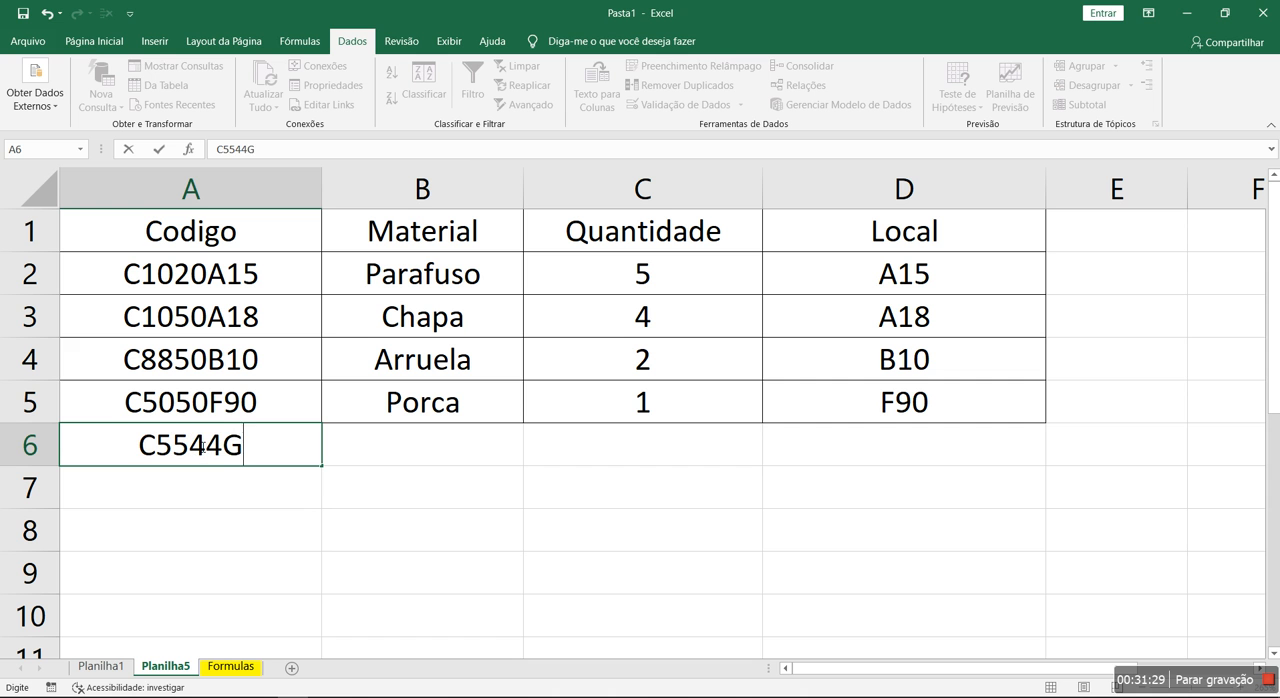
pyautogui.press('Right')
pyautogui.press('Right')
pyautogui.press('Right')
pyautogui.press('Return')
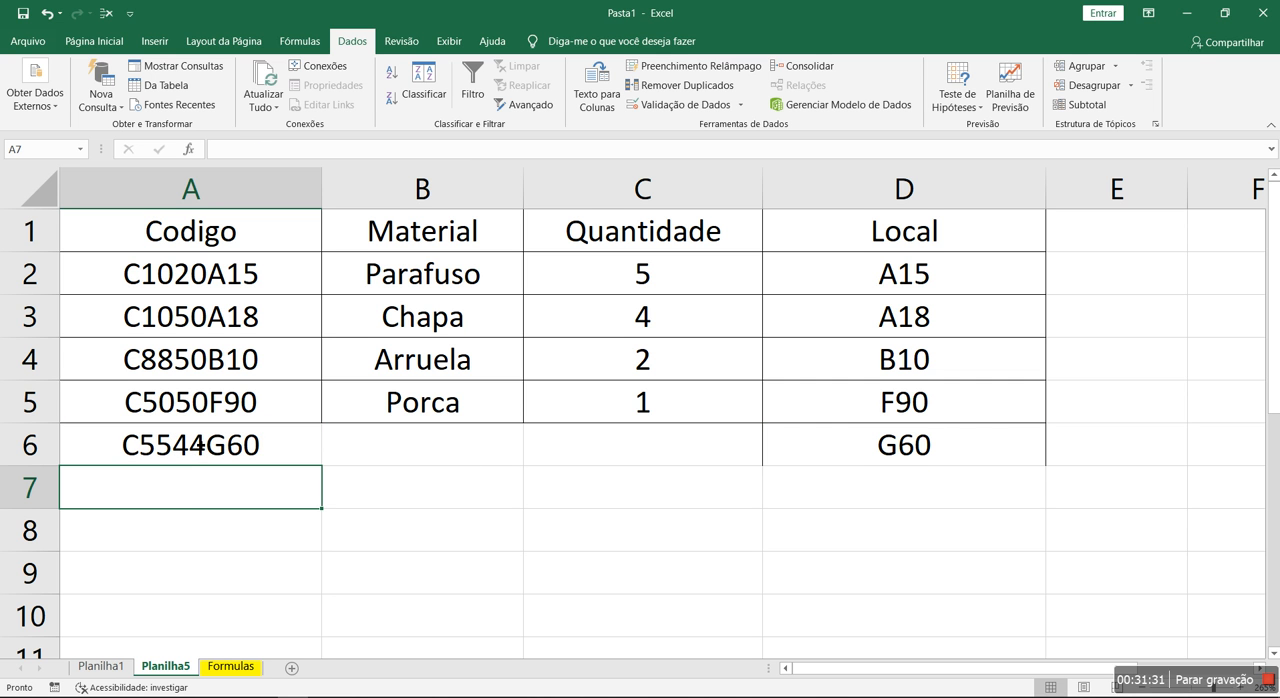
# - Enter the new material code C4444A20 in A7
pyautogui.write('C444')
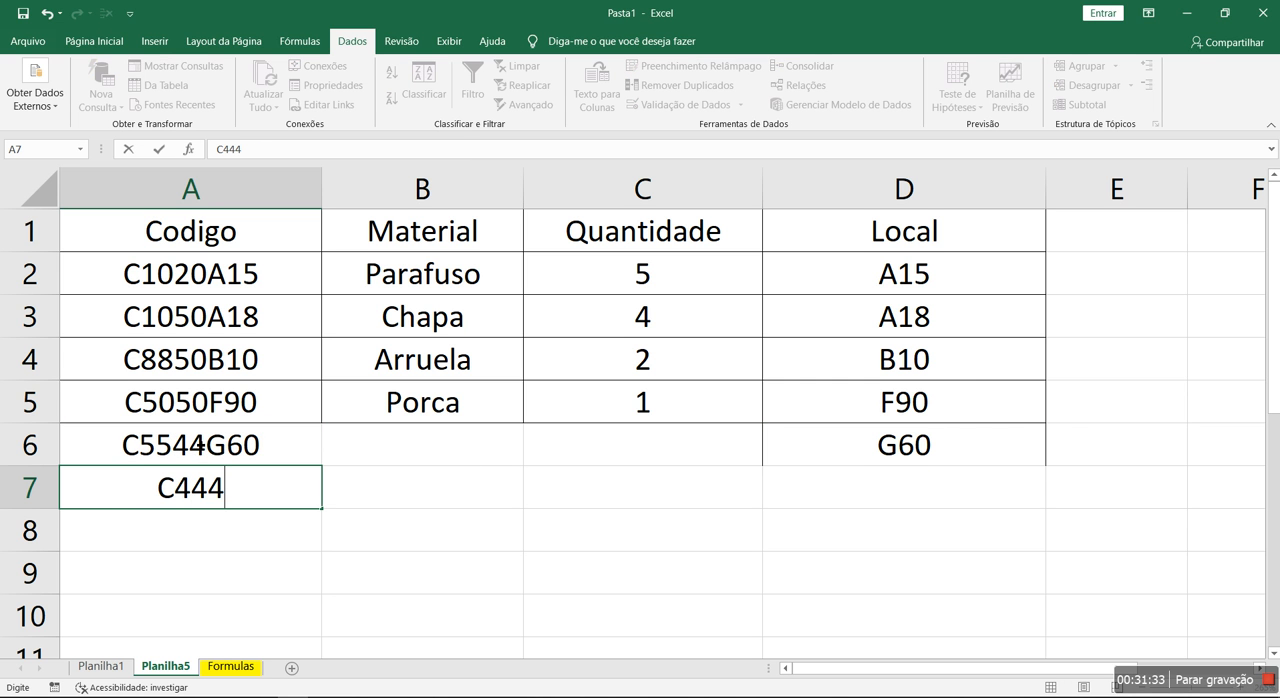
pyautogui.write('4A20')
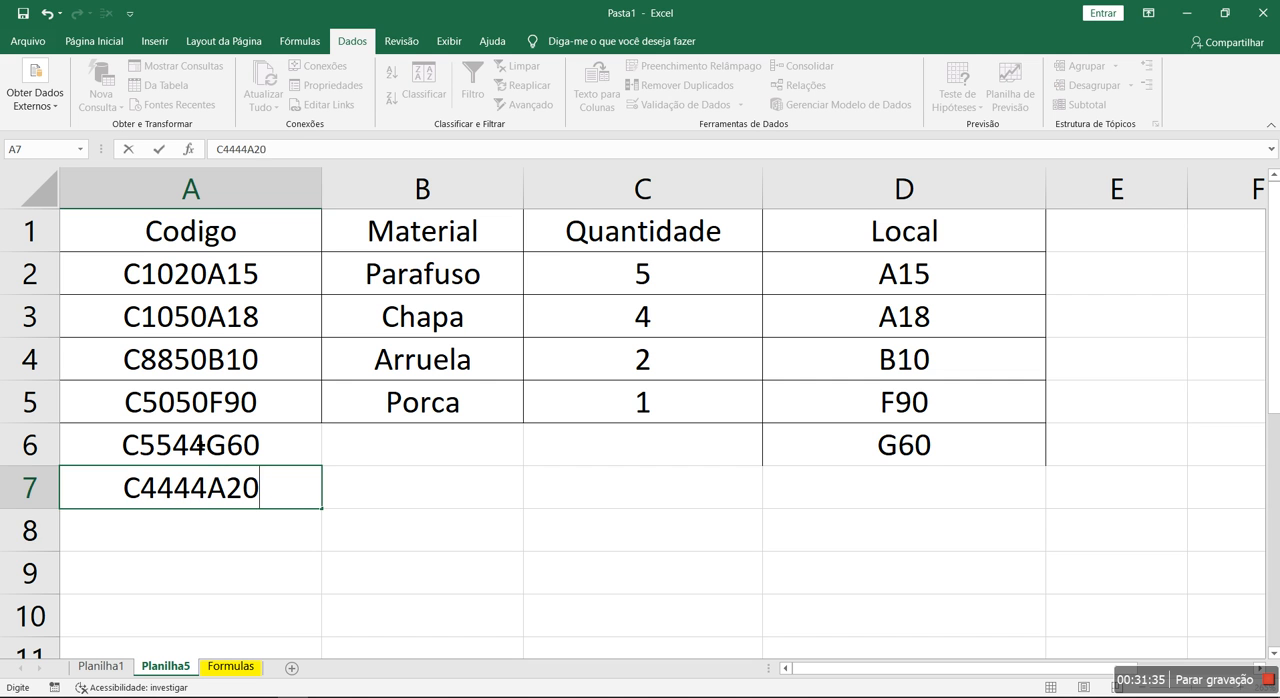
pyautogui.press('Return')
# - Enter the material names Inversor in B6 and Placa in B7
pyautogui.click(430, 438)
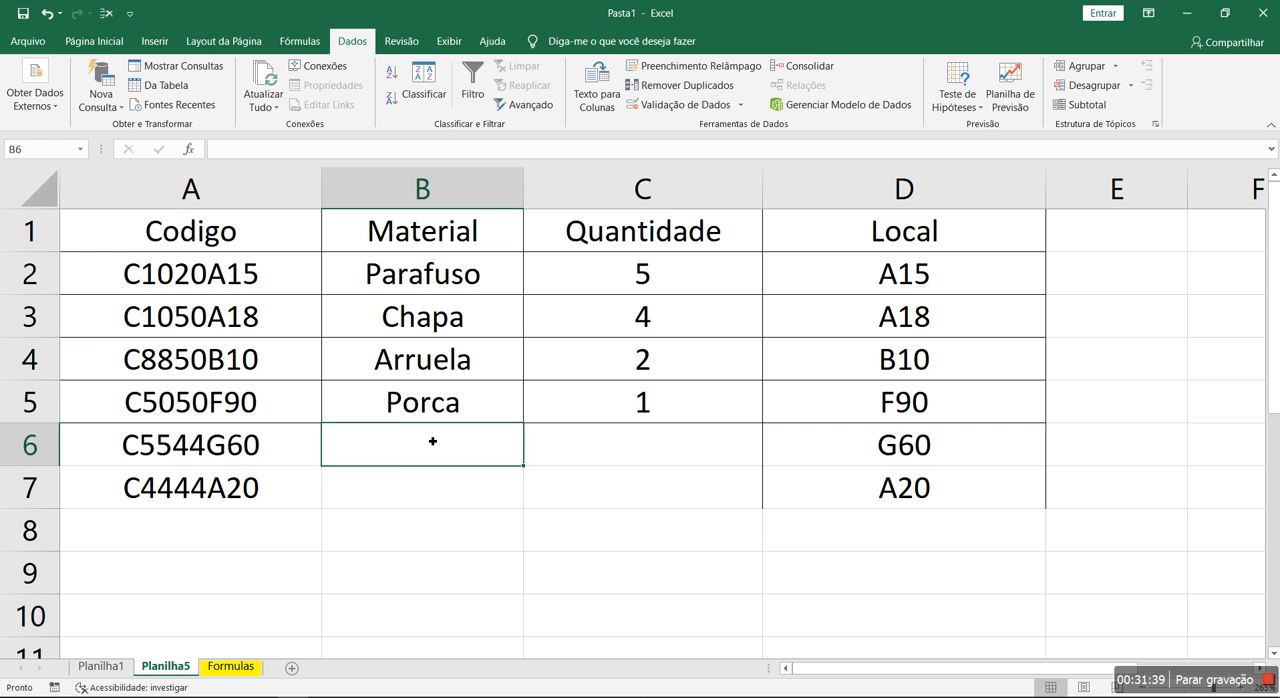
pyautogui.write('Inversor')
pyautogui.press('Return')
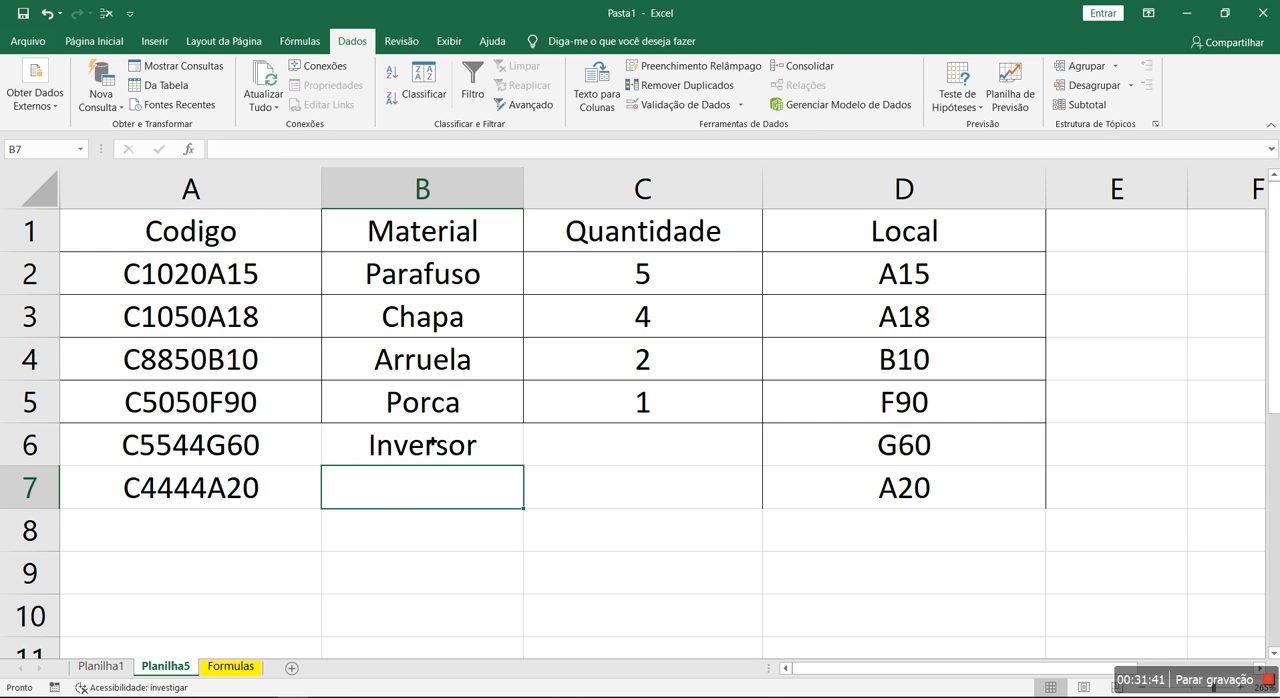
pyautogui.write('Plac')
pyautogui.press('BackSpace')
pyautogui.write('ca')
# - Enter a quantity of 5 for both new materials in C6 and C7
pyautogui.press('Tab')
pyautogui.press('Up')
pyautogui.write('5')
pyautogui.press('Return')
pyautogui.write('5')
pyautogui.press('Return')
# - Apply borders to all cells of the extended table A1:D7
pyautogui.moveTo(217, 233); pyautogui.dragTo(834, 489)
pyautogui.click(107, 44)
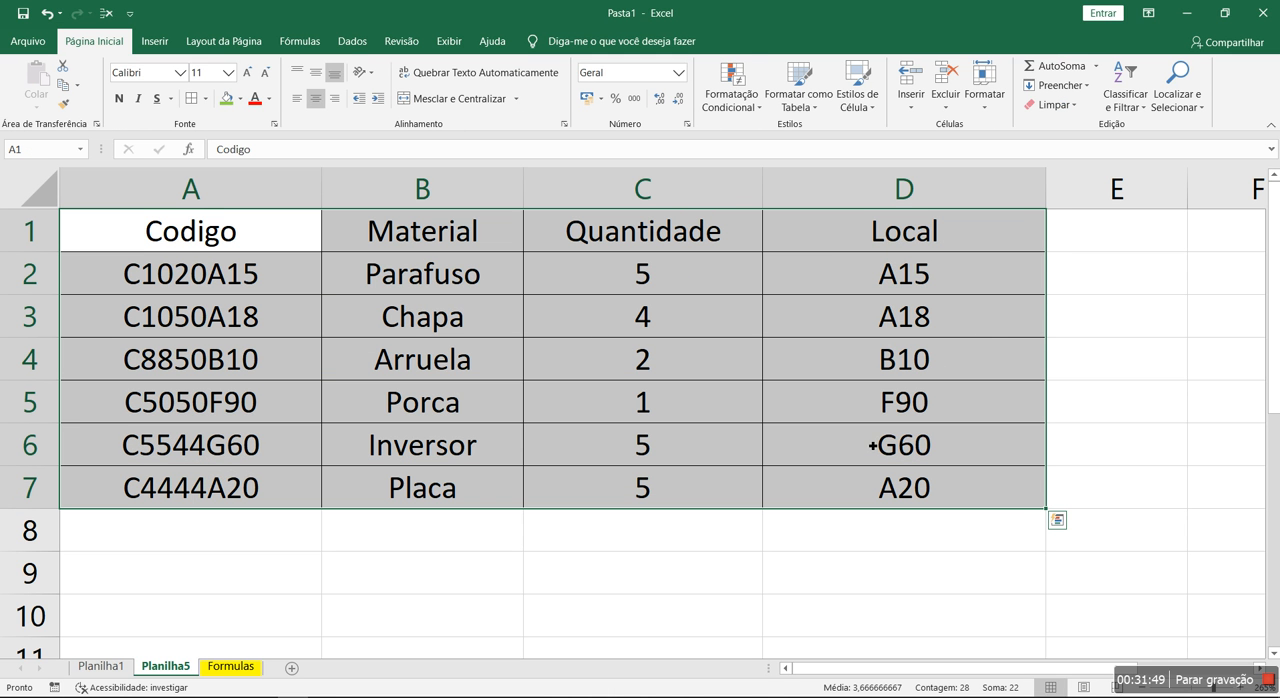
pyautogui.click(886, 487)
# - Sort the six-material table by Local from A to Z and review the DIREITA formula in D2
pyautogui.click(888, 240)
pyautogui.click(366, 45)
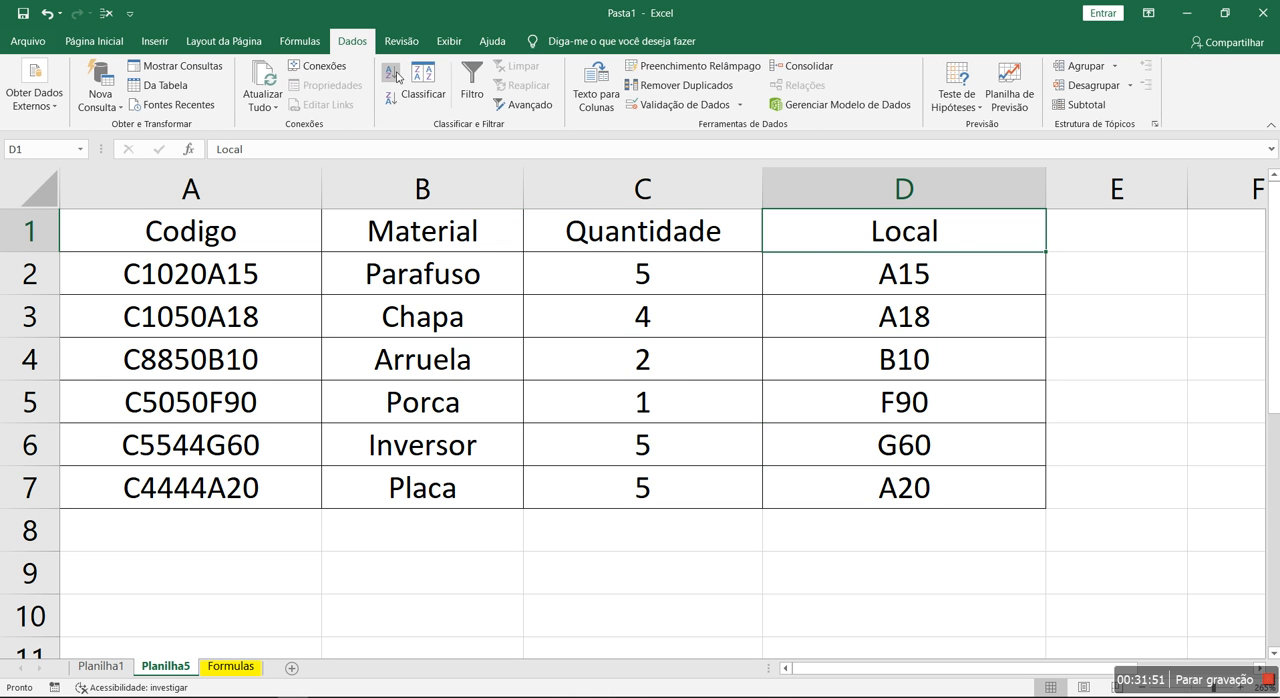
pyautogui.click(389, 72)
pyautogui.moveTo(901, 281); pyautogui.dragTo(889, 366)
pyautogui.click(878, 439)
pyautogui.doubleClick(883, 283)
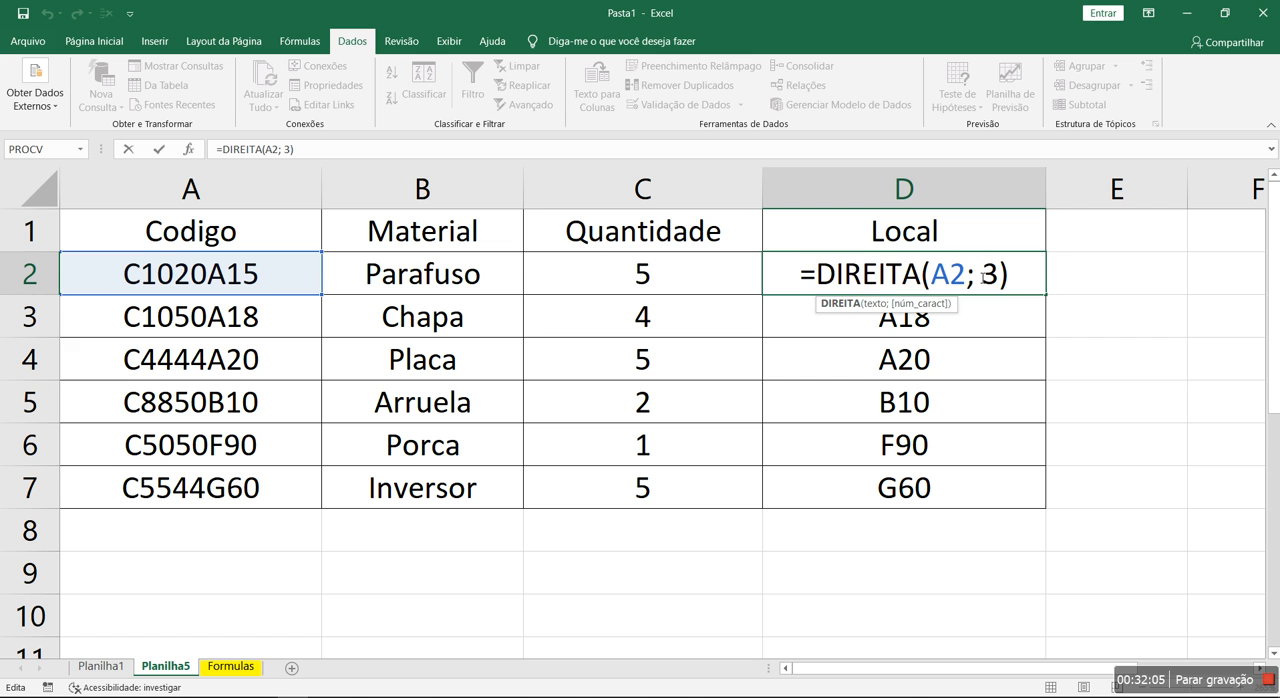
pyautogui.hotkey('ctrl', 'Return')
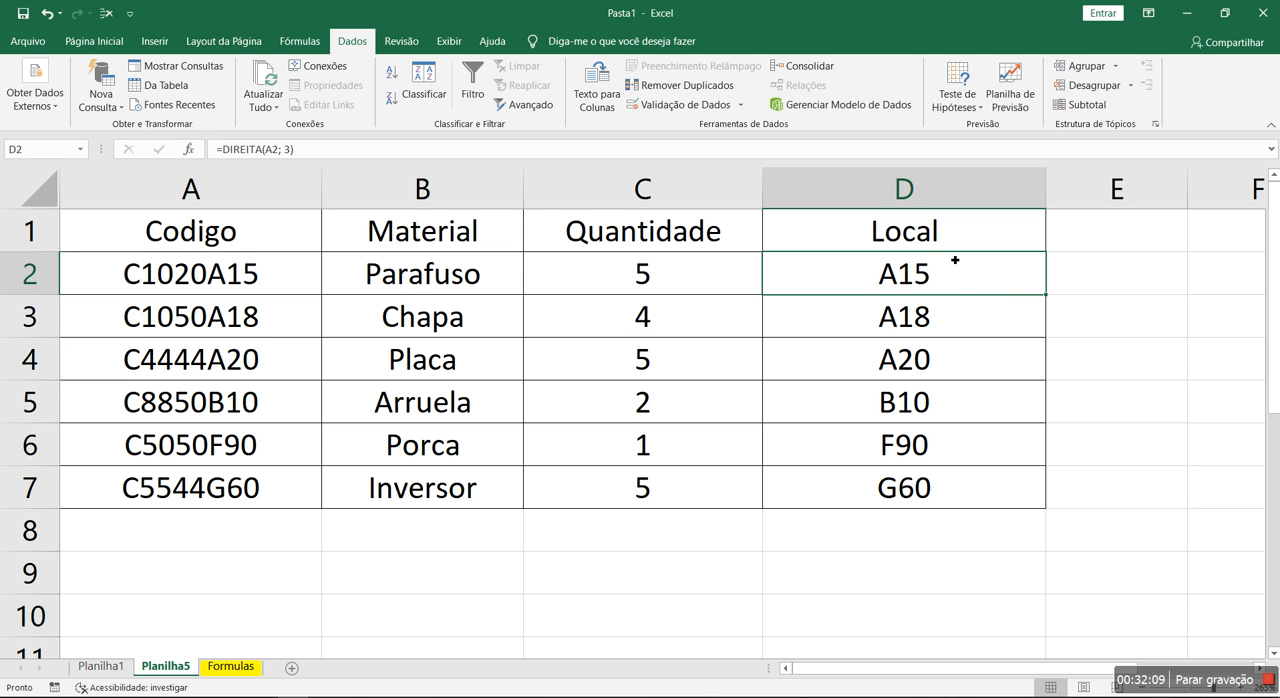
# - Add the header Prateleira in E1
pyautogui.click(1087, 243)
pyautogui.write('Prateleira')
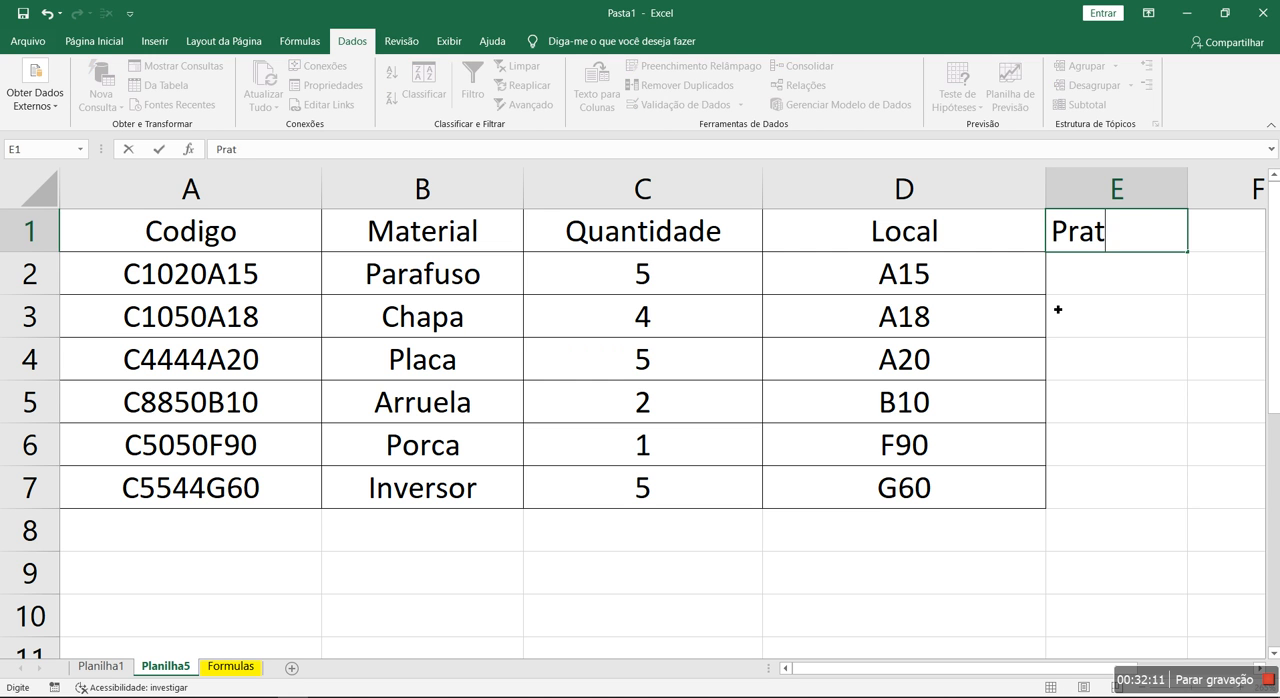
pyautogui.press('Return')
# - Enter the formula =ESQUERDA(D2; 1) in E2 to extract the shelf letter from the location
pyautogui.write('=')
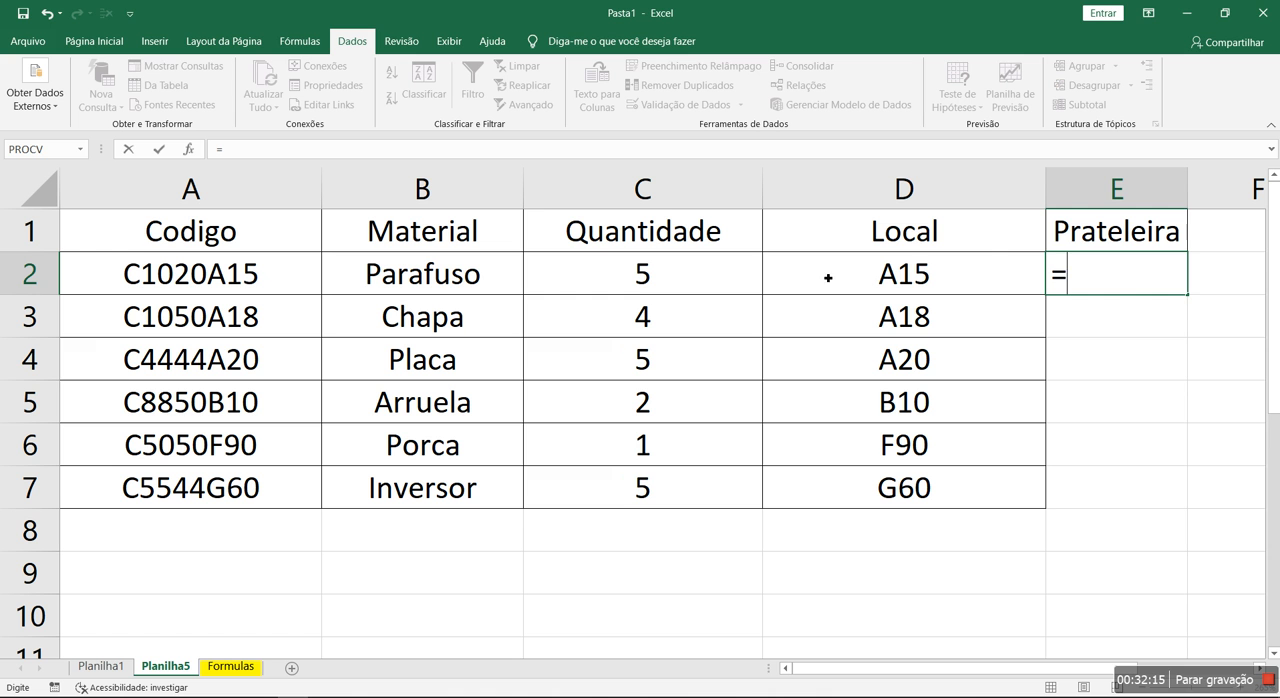
pyautogui.write('esquerda(')
pyautogui.click(934, 282)
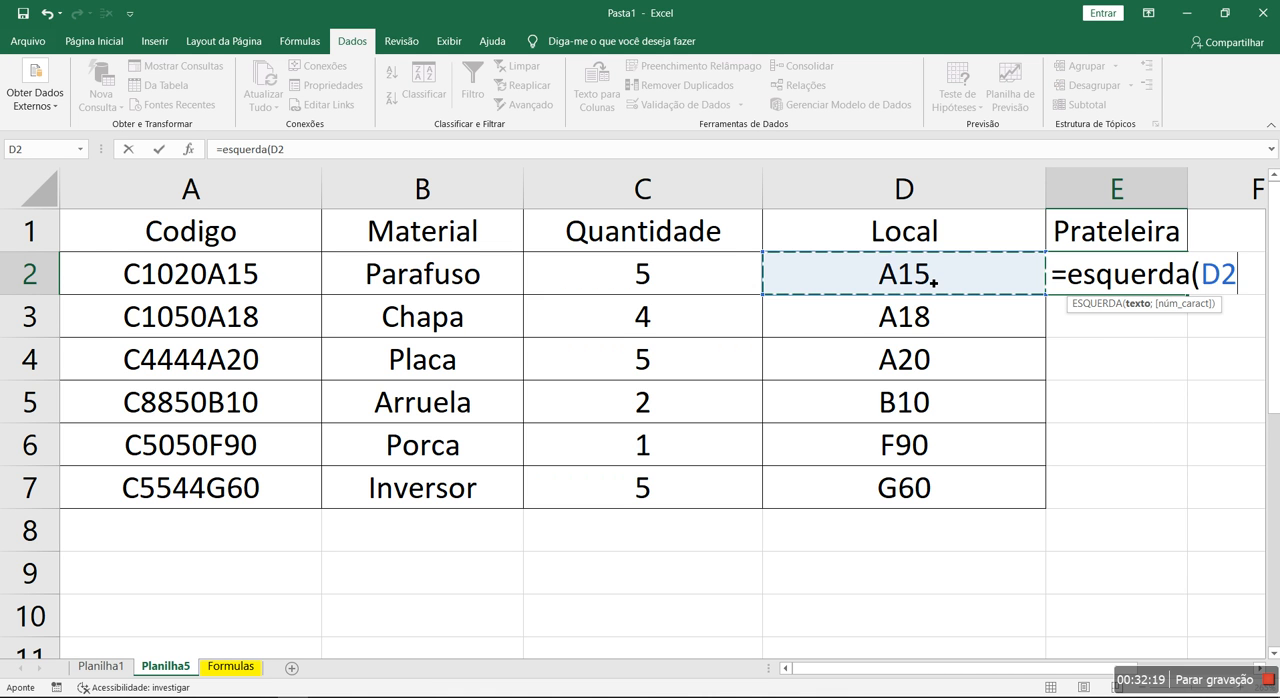
pyautogui.write(';')
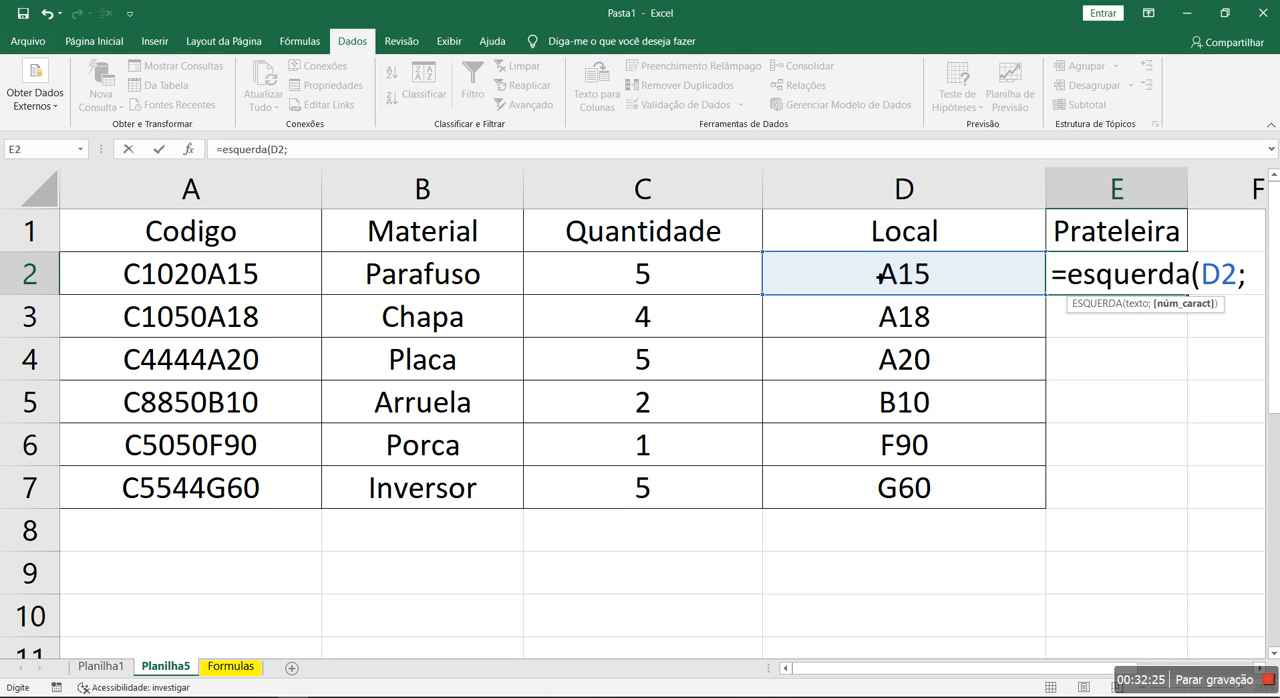
pyautogui.write(' 1)')
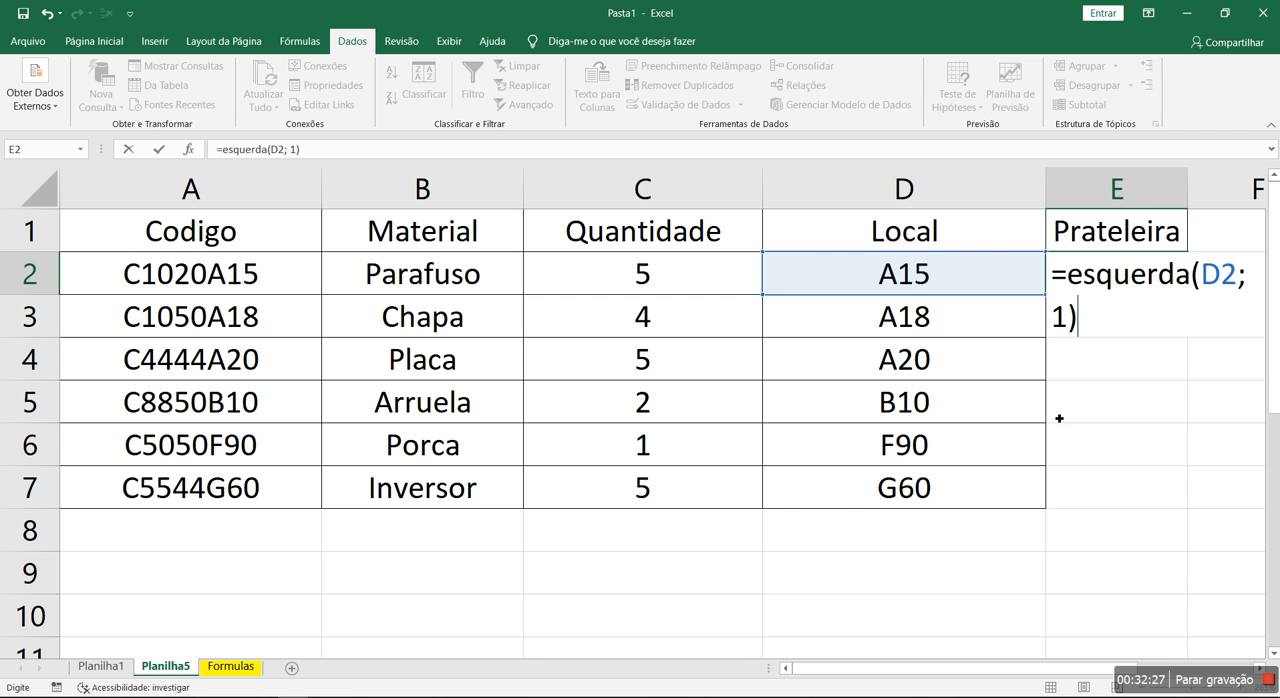
pyautogui.hscroll(1, 984, 475)
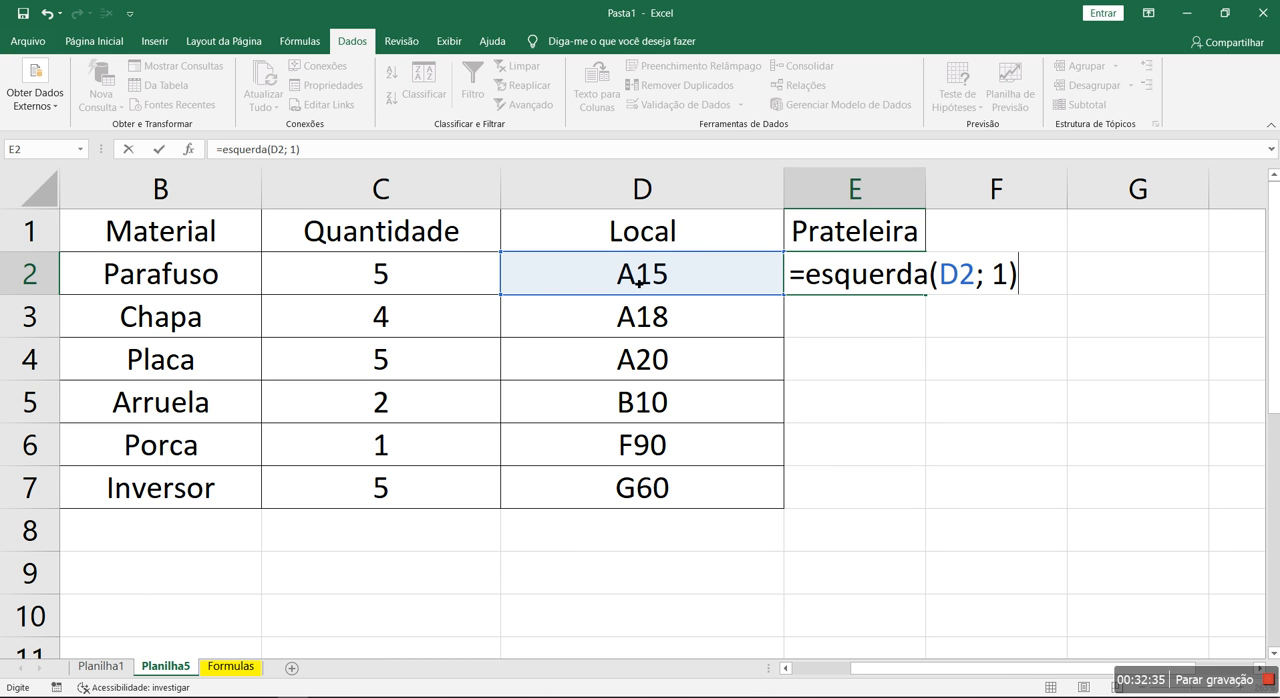
pyautogui.press('Return')
# - Center the shelf letter in E2 and fill its formula down to E7
pyautogui.click(838, 267)
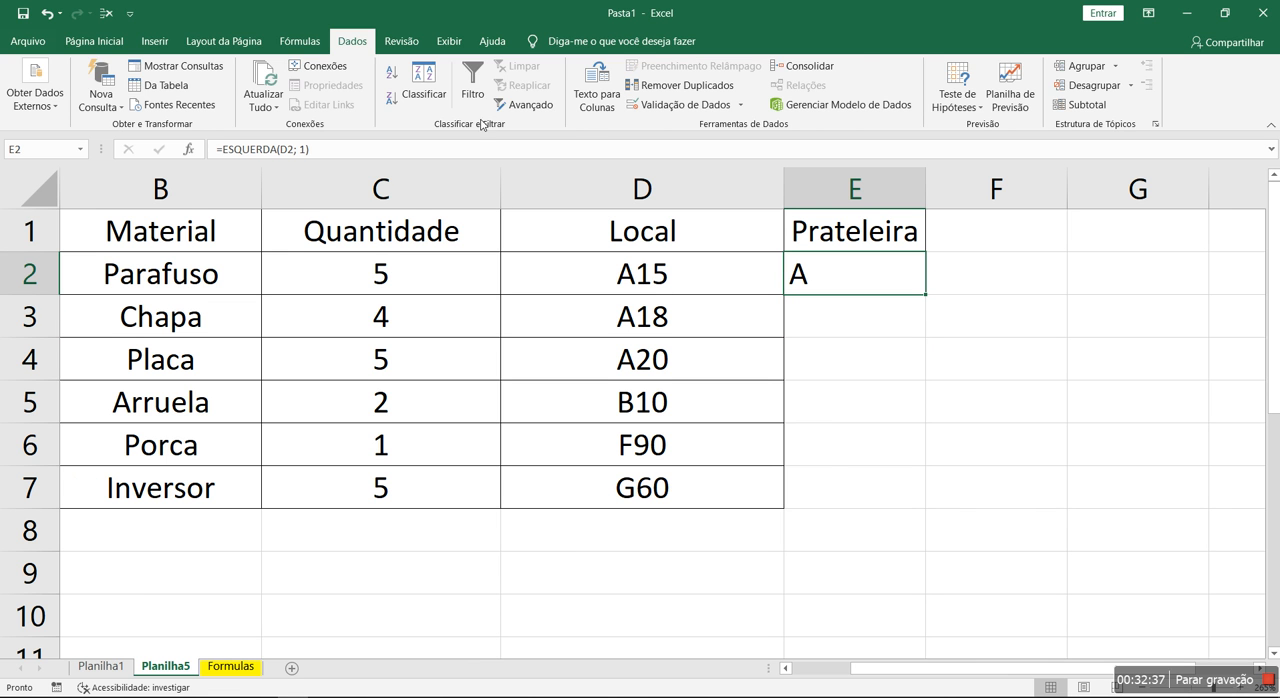
pyautogui.click(94, 41)
pyautogui.click(316, 103)
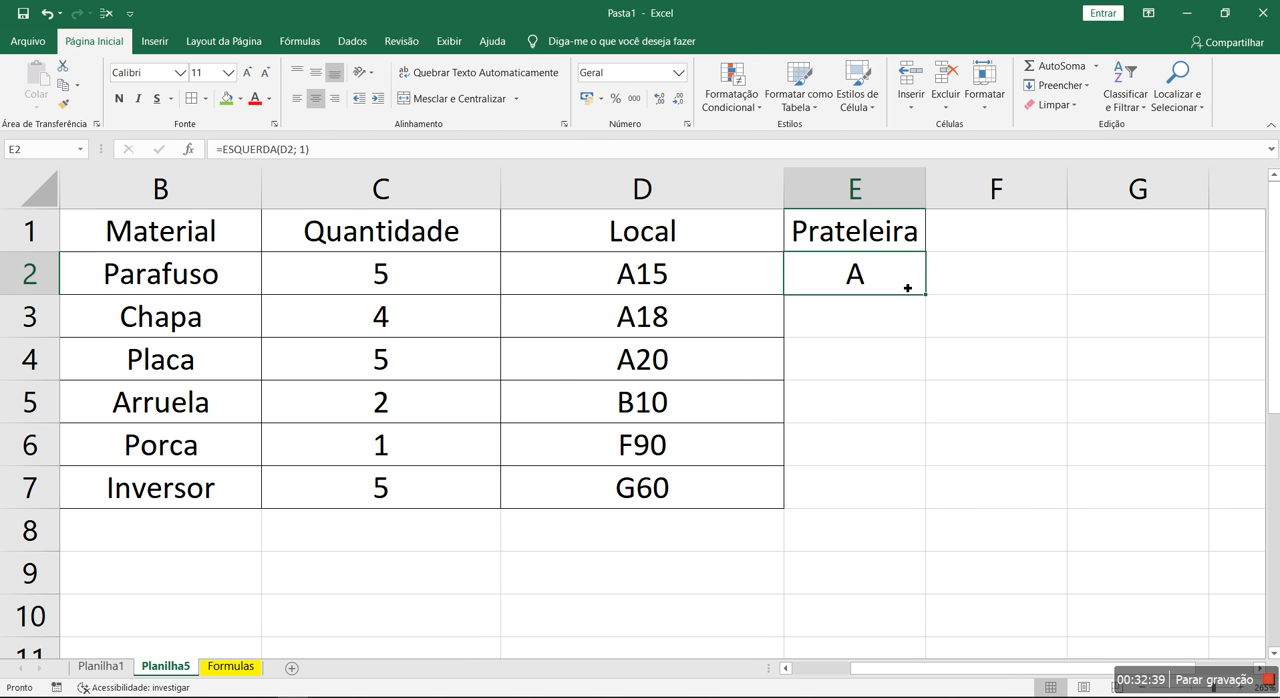
pyautogui.doubleClick(925, 294)
# - Add the header Gaveta in F1 and enter the formula =DIREITA(D2; 2) in F2
pyautogui.click(973, 241)
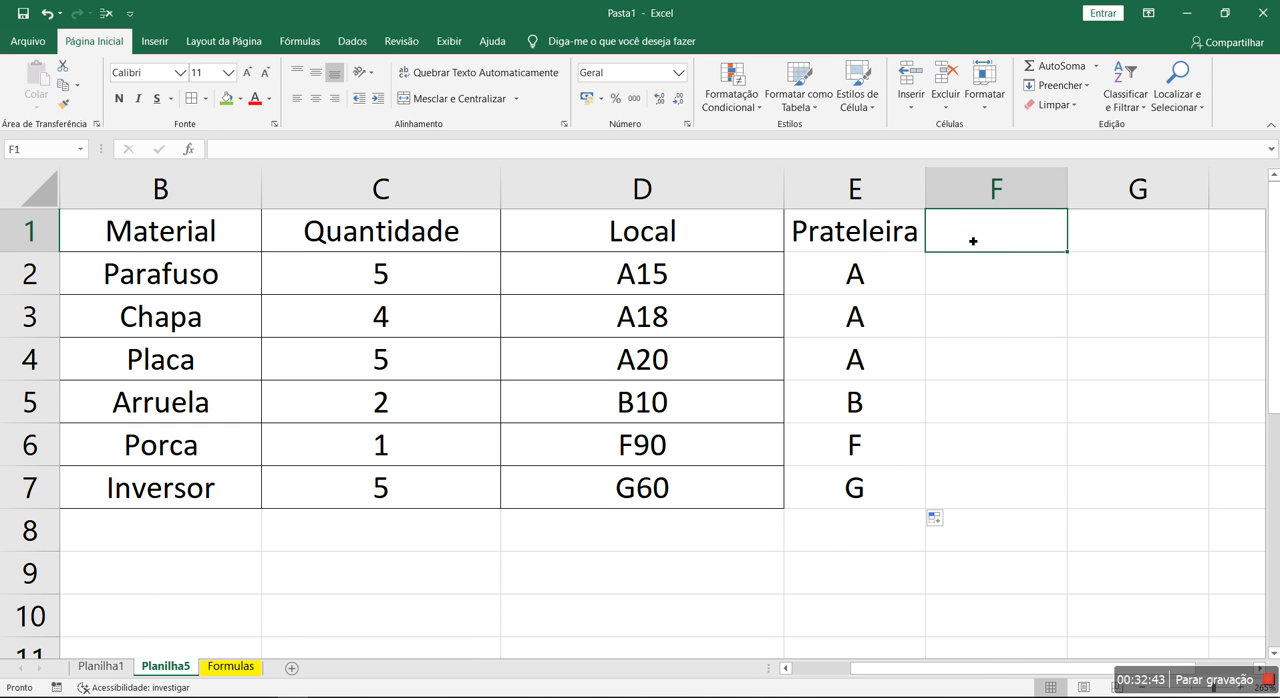
pyautogui.write('Gaveta')
pyautogui.press('Return')
pyautogui.write('=direita(')
pyautogui.click(692, 288)
pyautogui.write('; 2)')
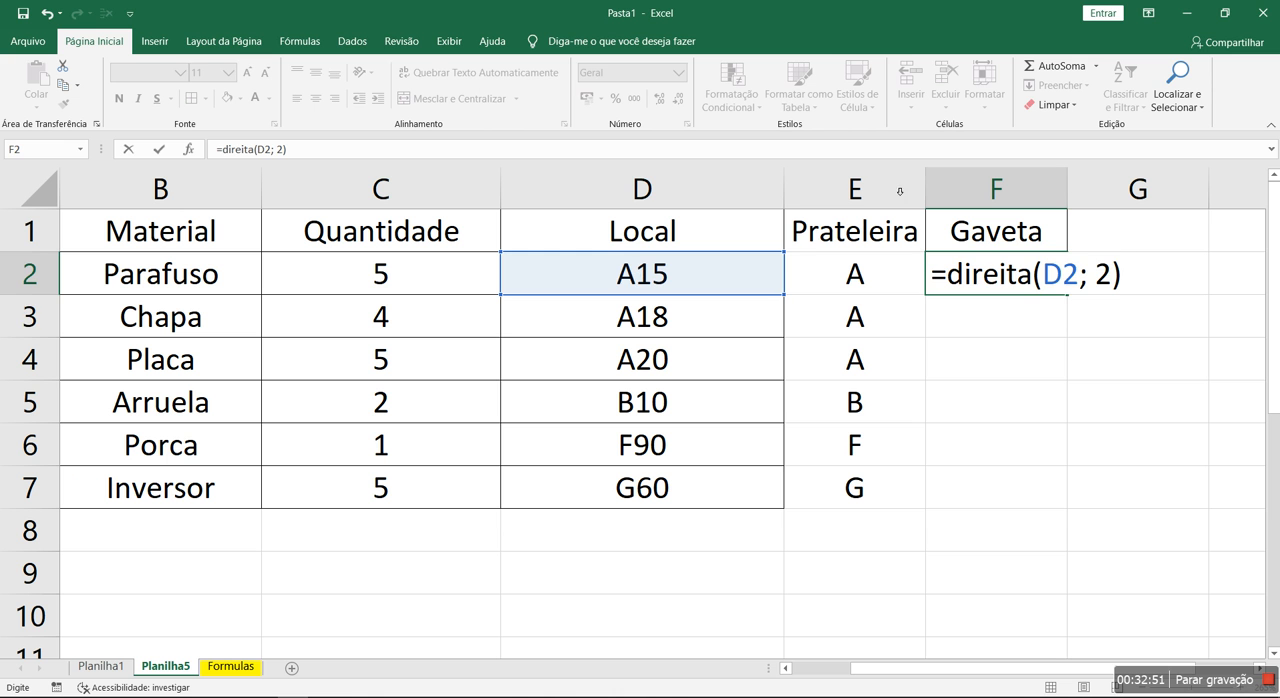
pyautogui.press('Return')
# - Center the drawer number in F2 and fill its formula down to F7
pyautogui.click(958, 277)
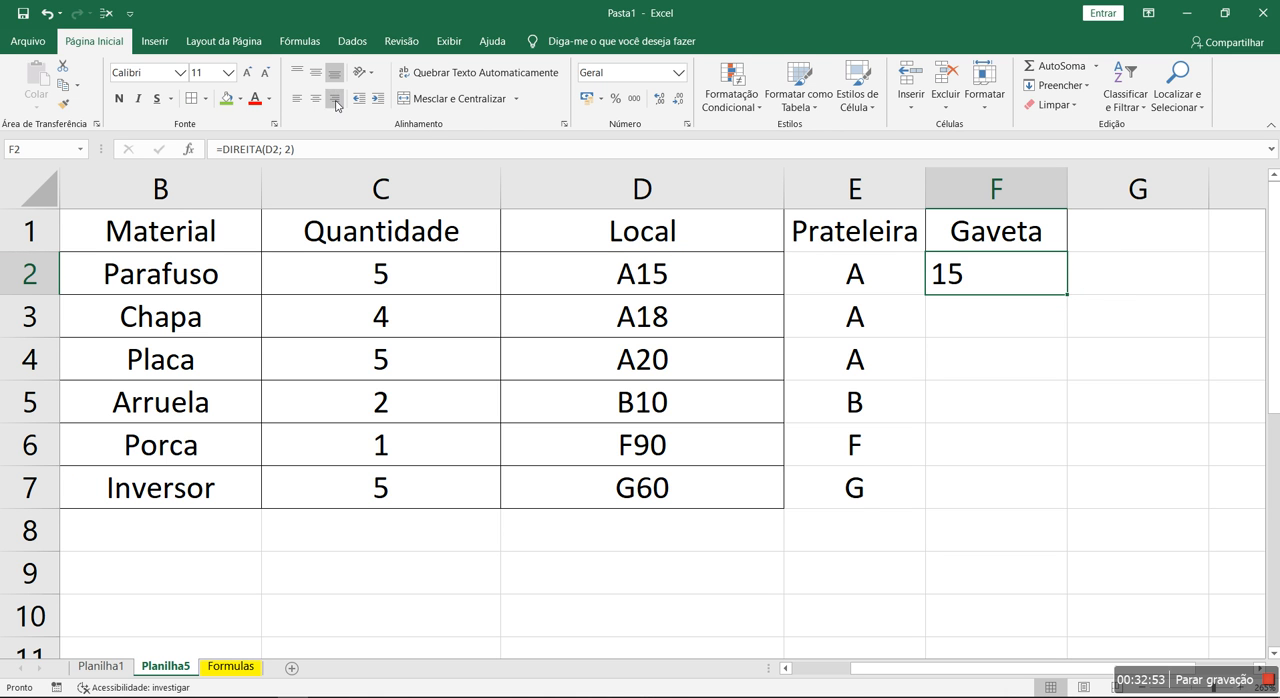
pyautogui.click(315, 98)
pyautogui.doubleClick(1070, 297)
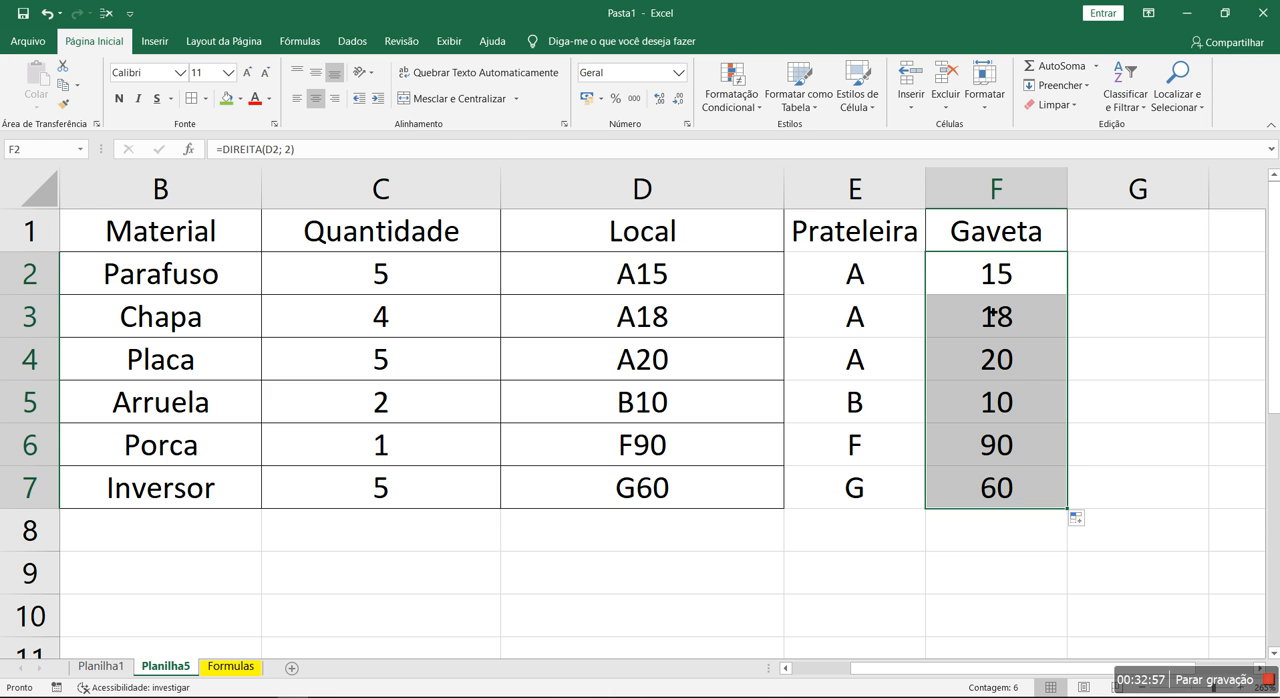
# - Apply borders to all cells of the Prateleira and Gaveta columns in E1:F7
pyautogui.moveTo(851, 247); pyautogui.dragTo(960, 480)
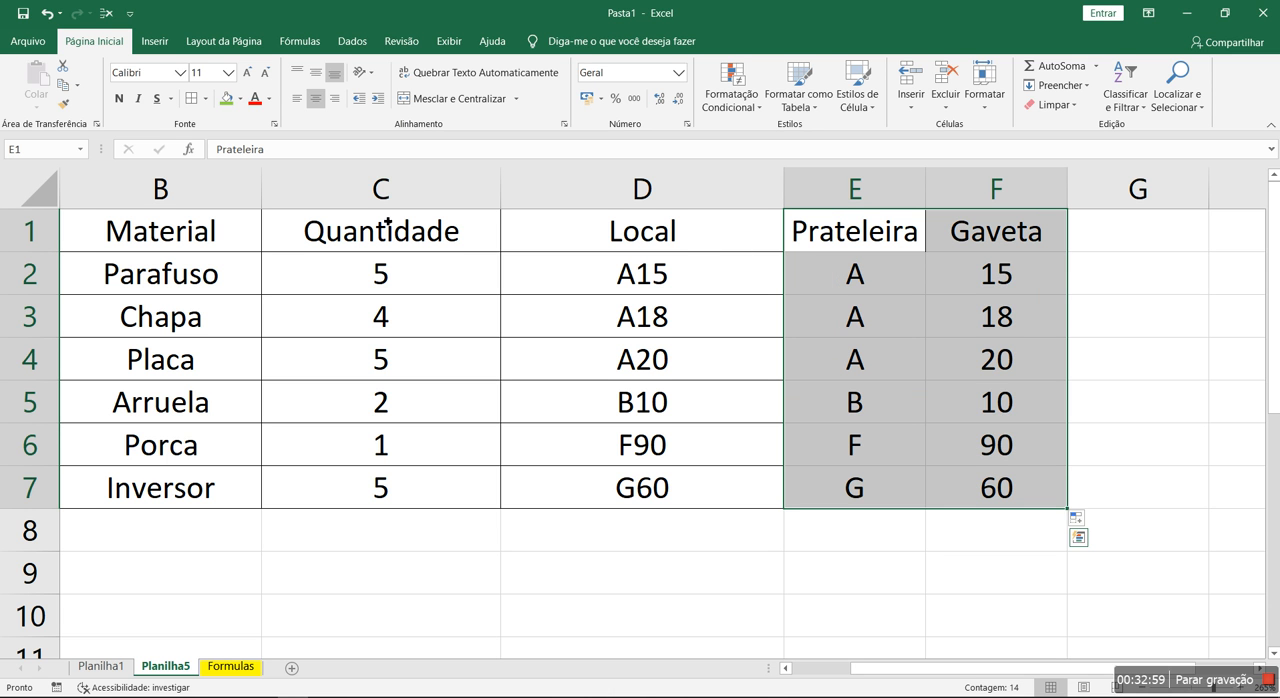
pyautogui.click(195, 103)
pyautogui.click(690, 362)
pyautogui.moveTo(816, 386); pyautogui.dragTo(174, 312)
pyautogui.scroll(-3, 174, 312)
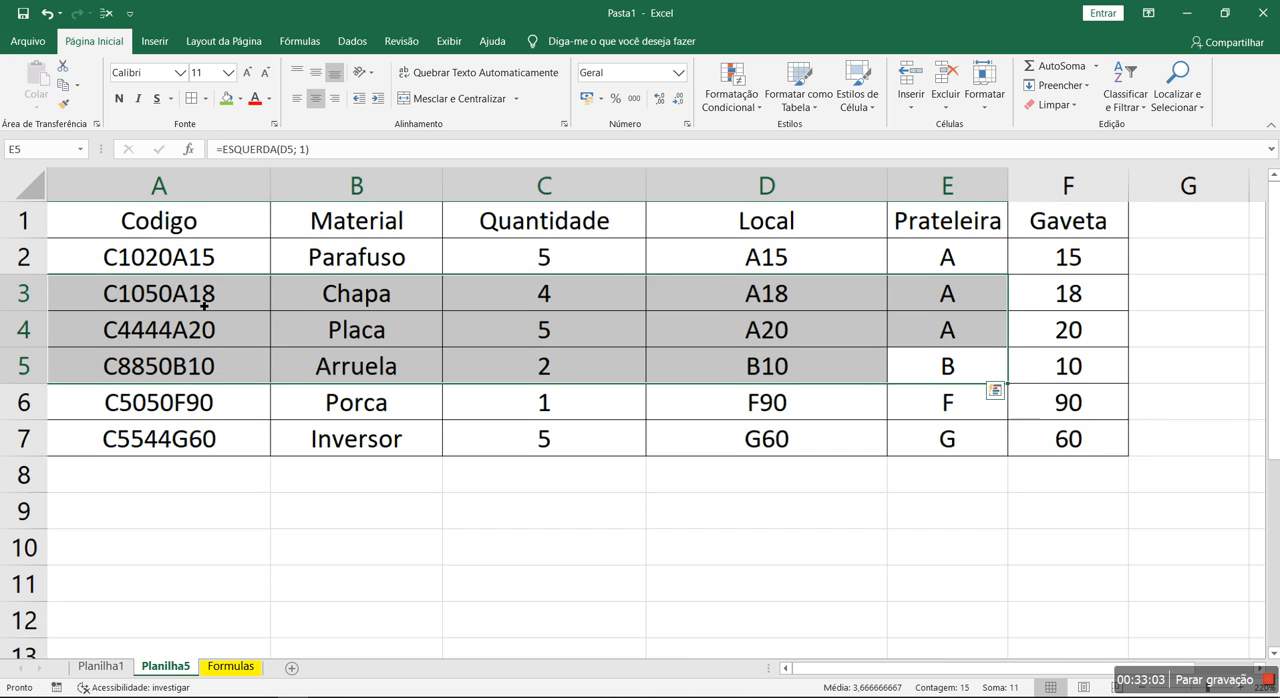
pyautogui.click(348, 502)
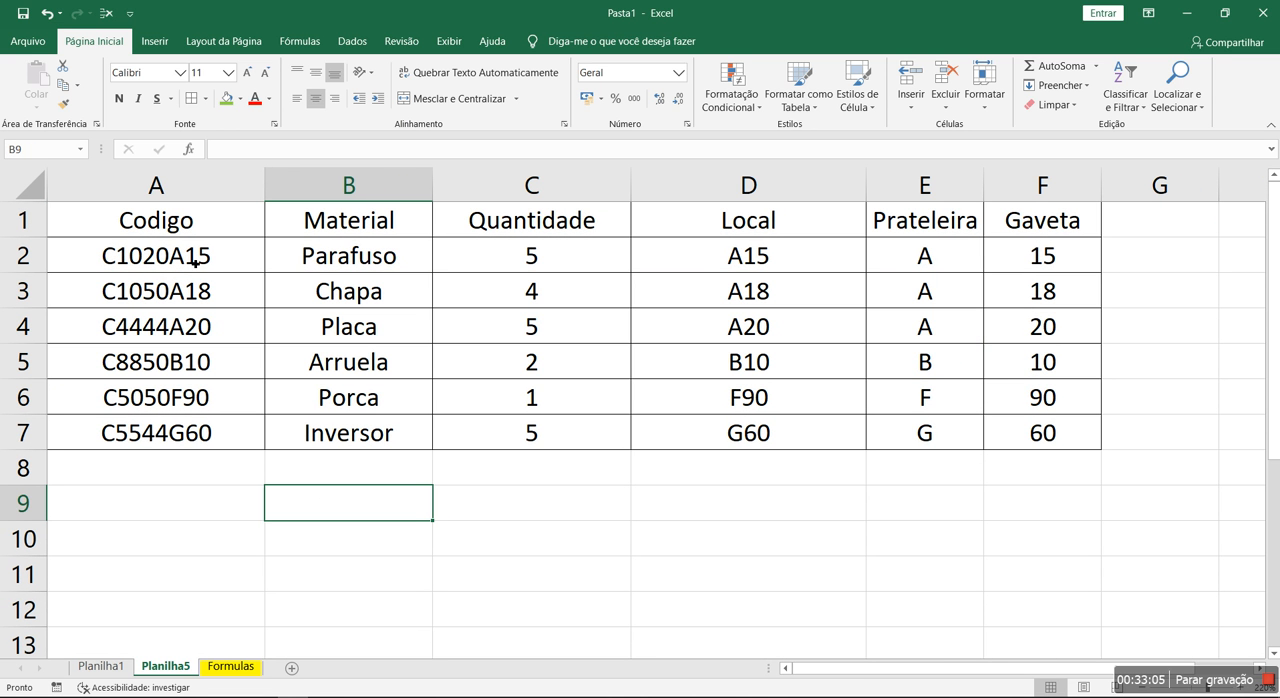
# - Review the Local, Prateleira and Gaveta columns of the materials table, checking the extracted shelf and drawer values
pyautogui.click(944, 256)
pyautogui.click(1068, 283)
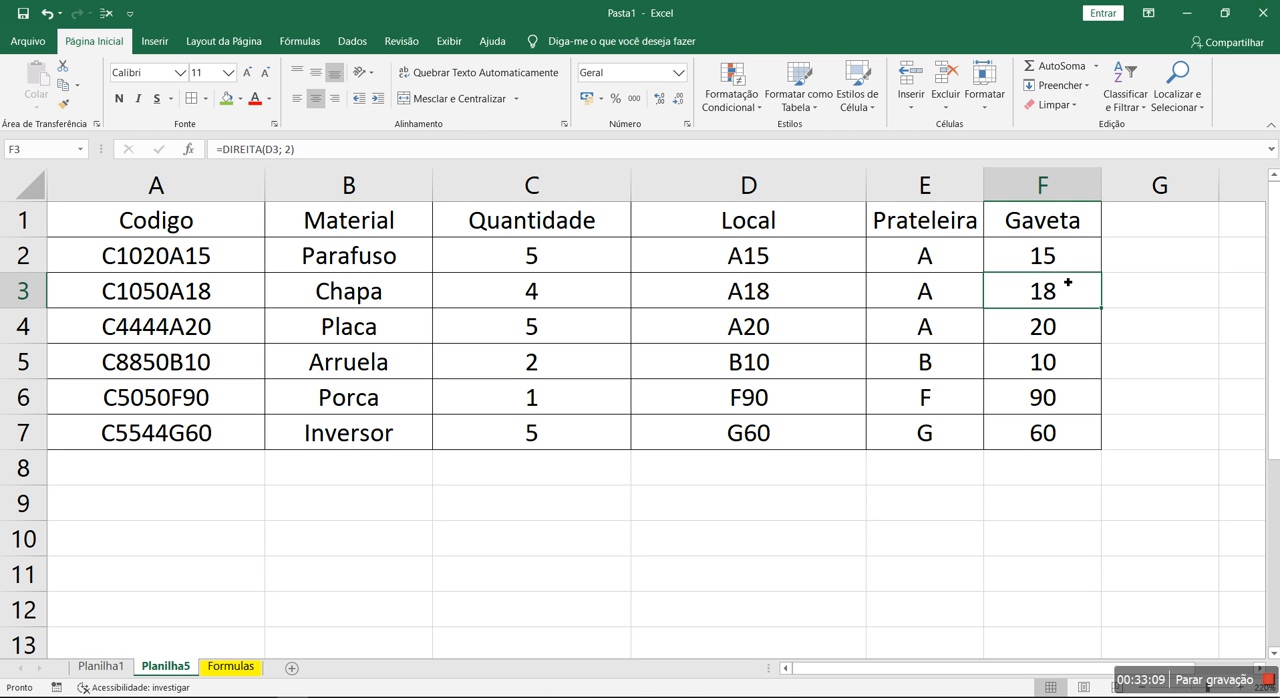
pyautogui.moveTo(775, 192); pyautogui.dragTo(1051, 192)
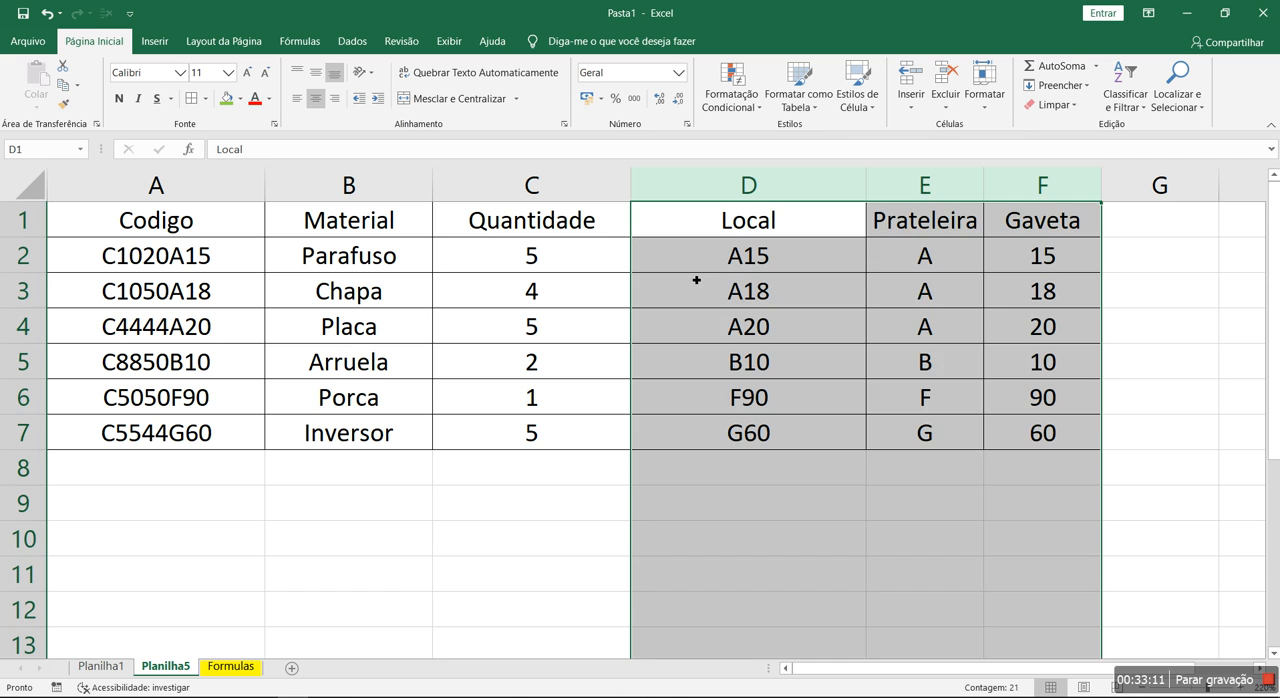
pyautogui.click(705, 262)
pyautogui.click(968, 257)
pyautogui.click(1043, 267)
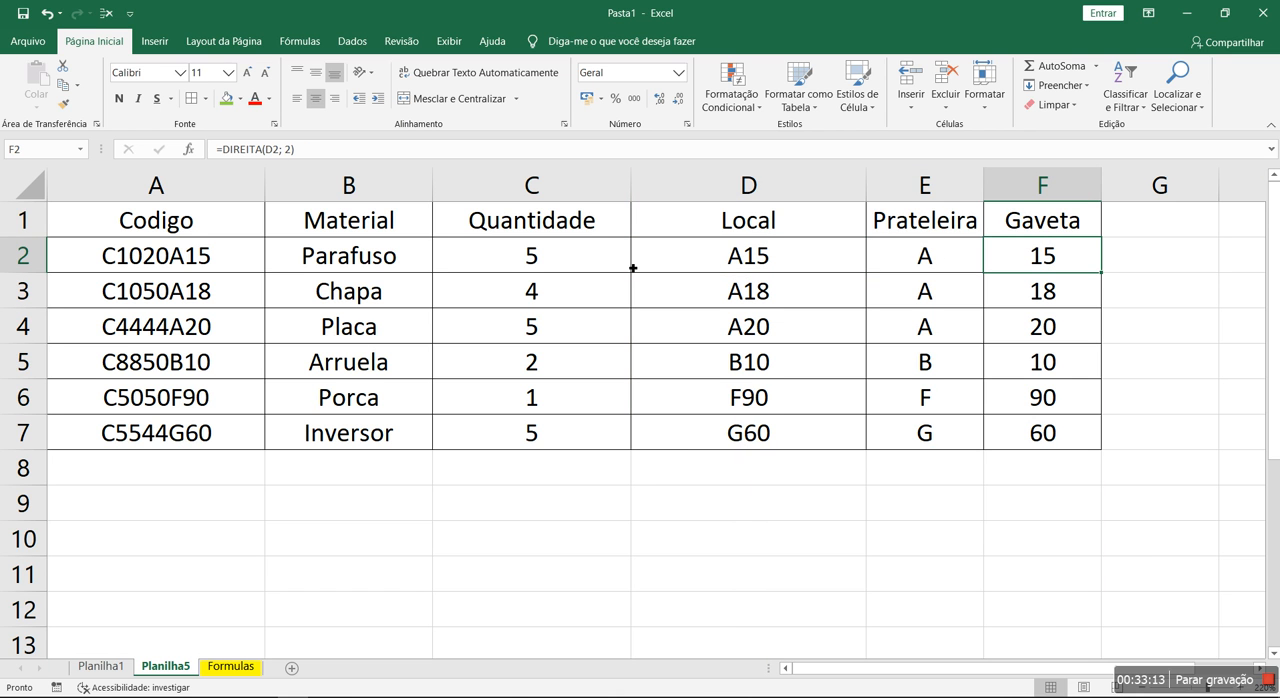
pyautogui.click(922, 254)
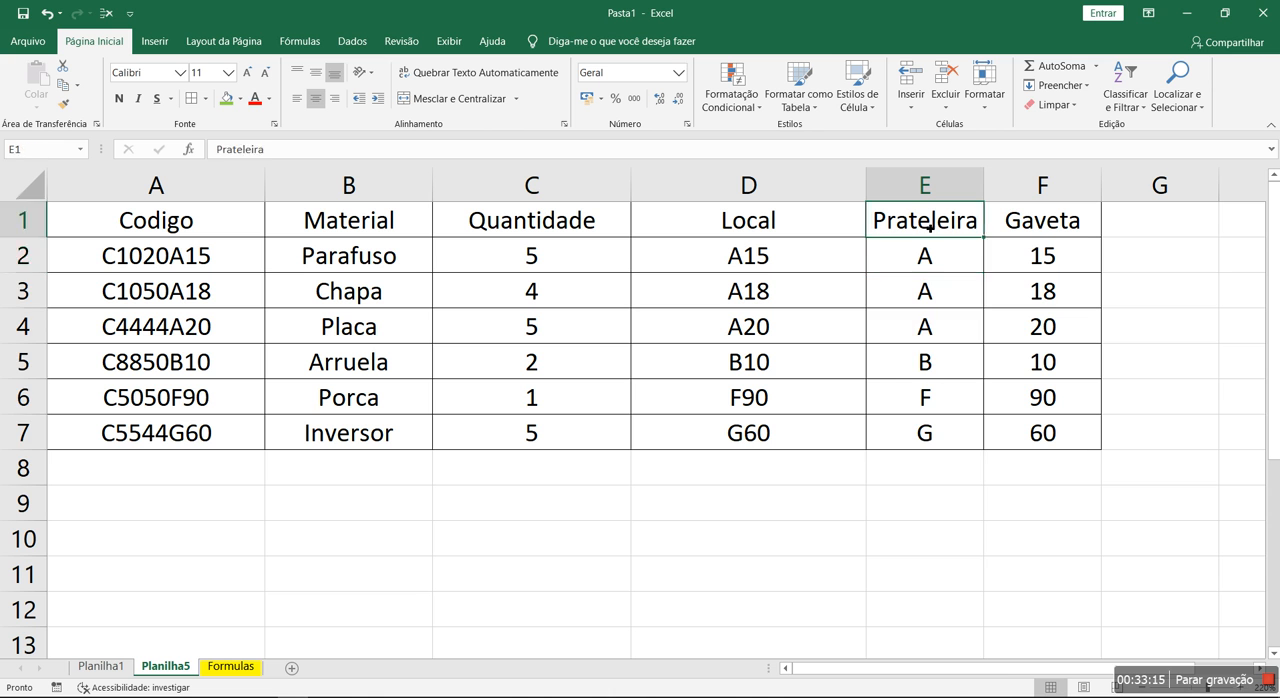
pyautogui.moveTo(922, 256); pyautogui.dragTo(924, 474)
pyautogui.moveTo(1062, 261); pyautogui.dragTo(1056, 392)
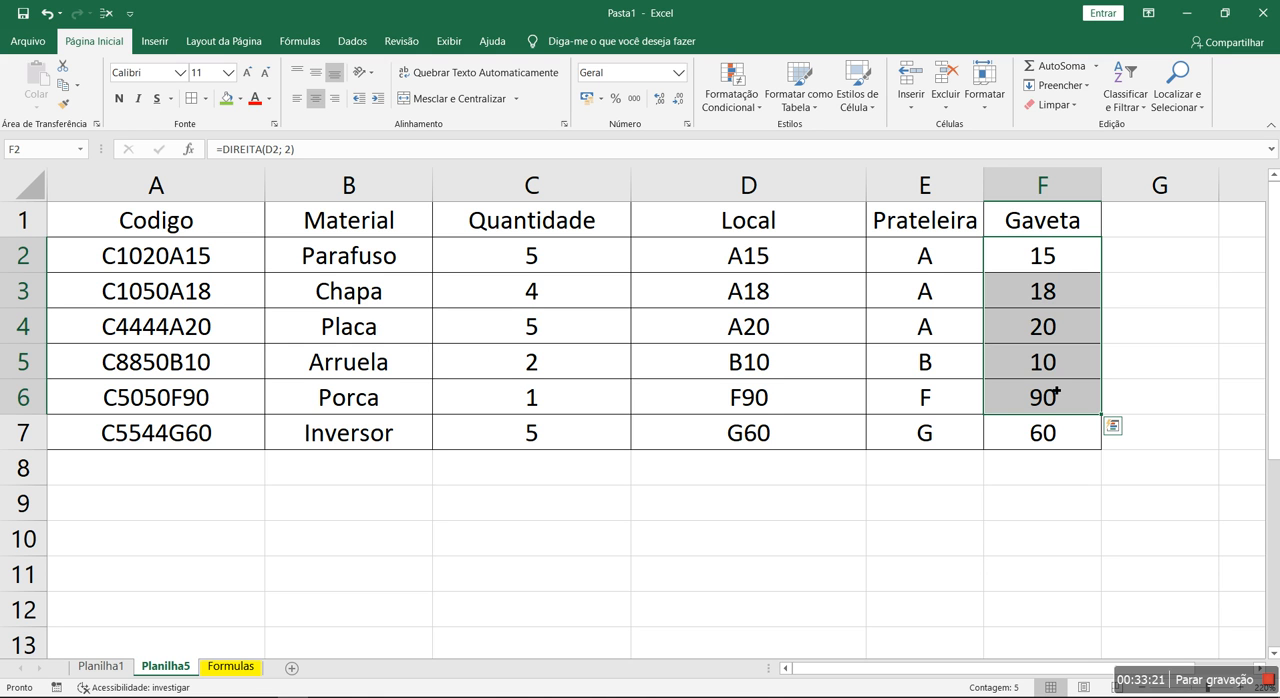
pyautogui.click(941, 434)
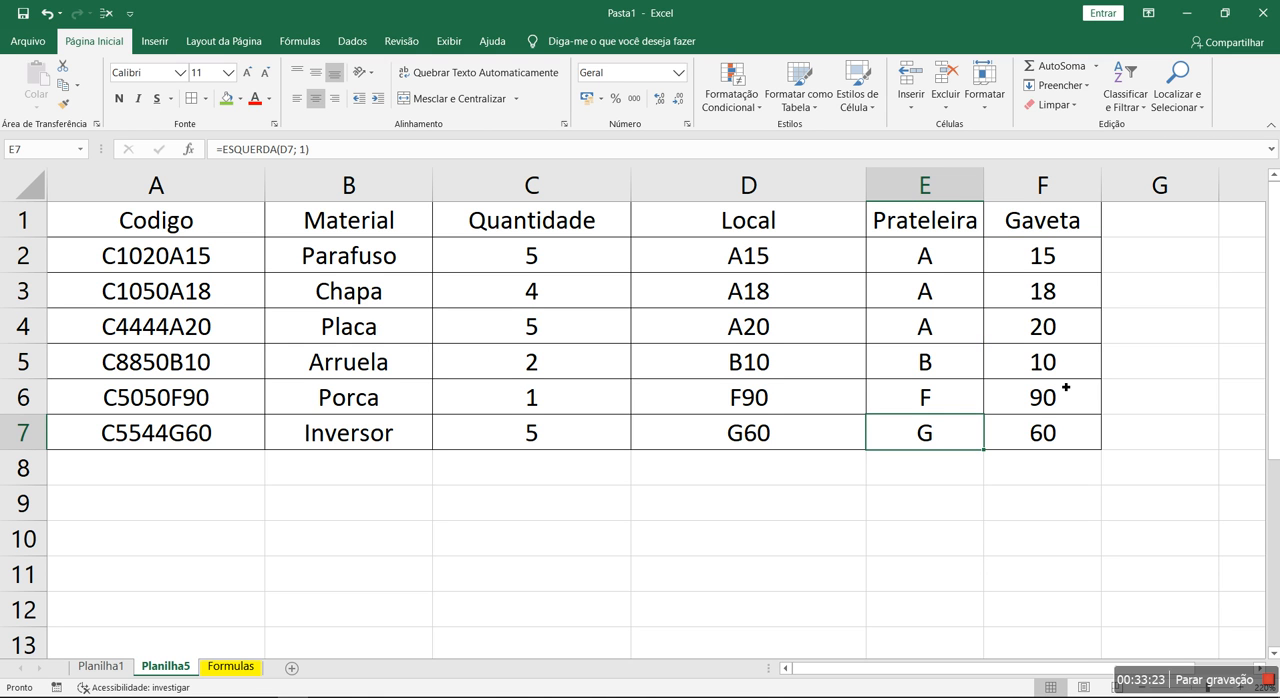
# - Inspect the ESQUERDA formula in E4 and the DIREITA formula in F4, leaving both cells unedited
pyautogui.click(945, 325)
pyautogui.doubleClick(941, 328)
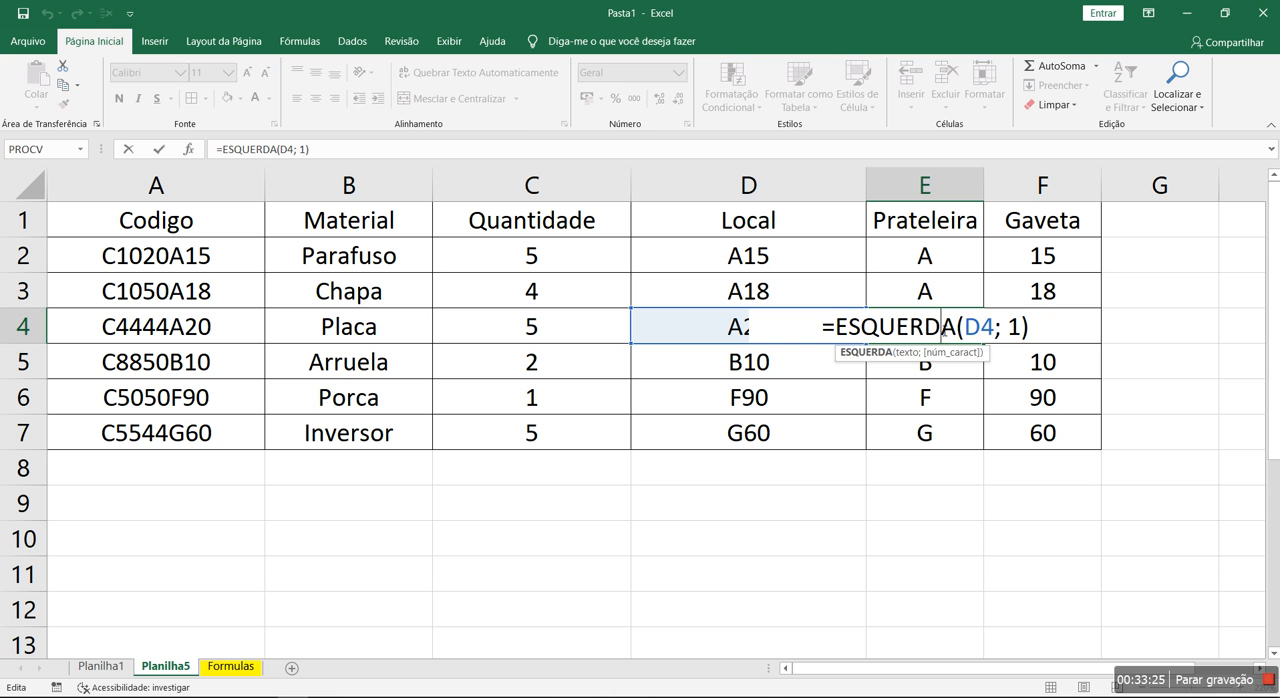
pyautogui.moveTo(752, 327); pyautogui.dragTo(1026, 328)
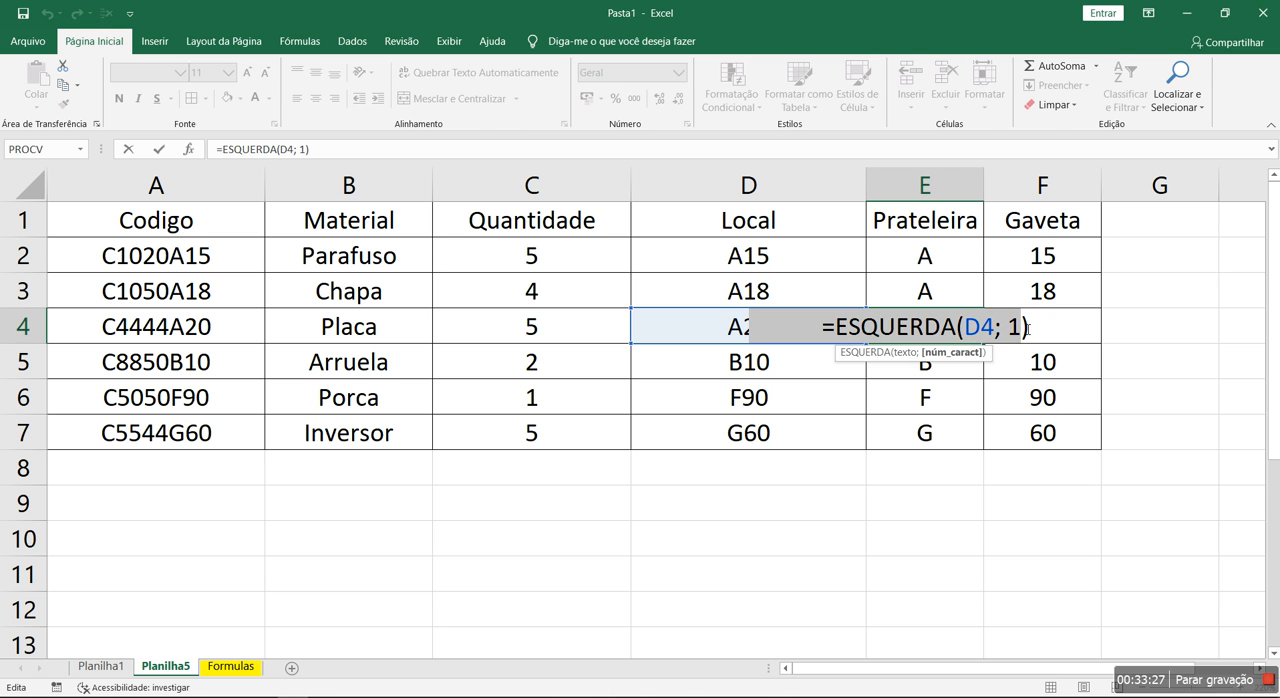
pyautogui.press('Escape')
pyautogui.doubleClick(1045, 327)
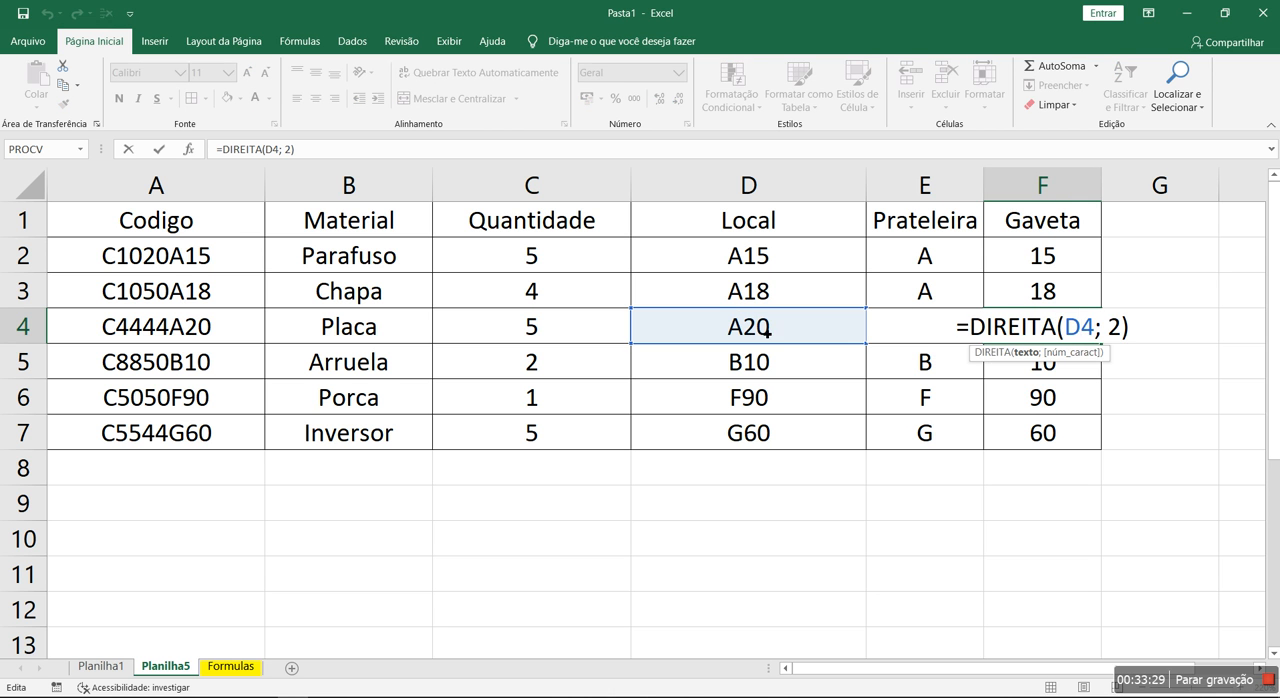
pyautogui.press('Escape')
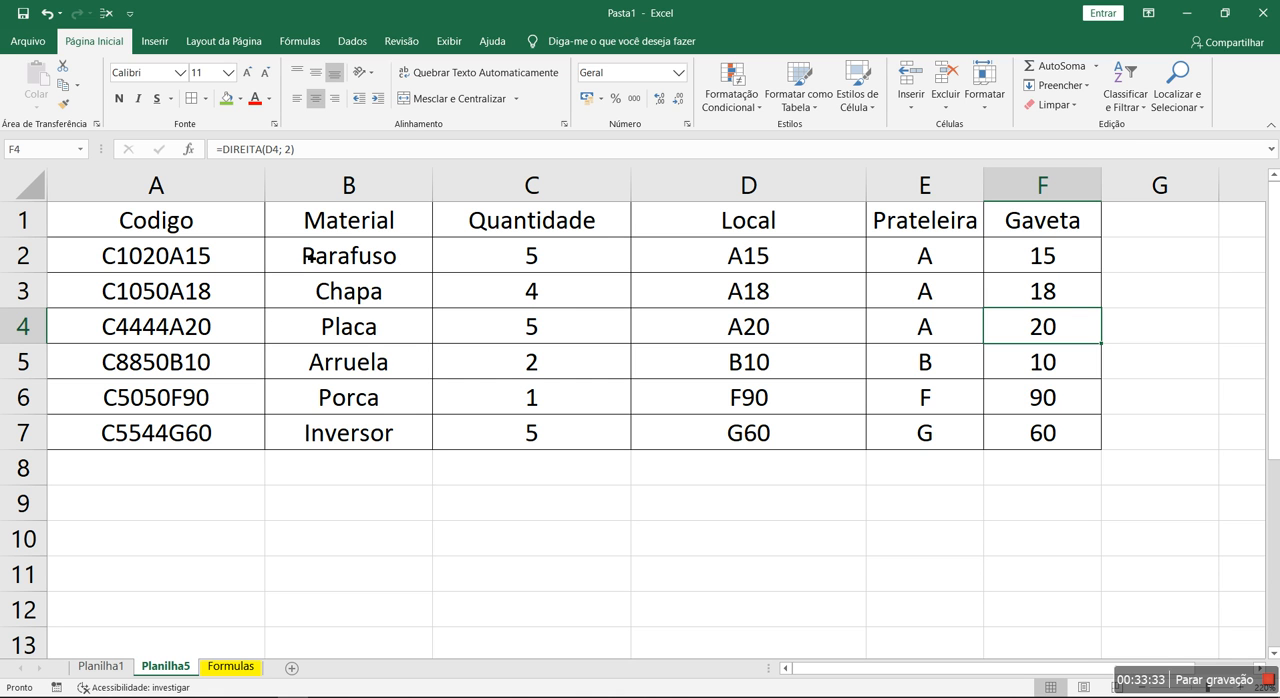
# - Examine the parts of the material code in A2 and the character-count argument of the ESQUERDA formula in E2
pyautogui.click(95, 257)
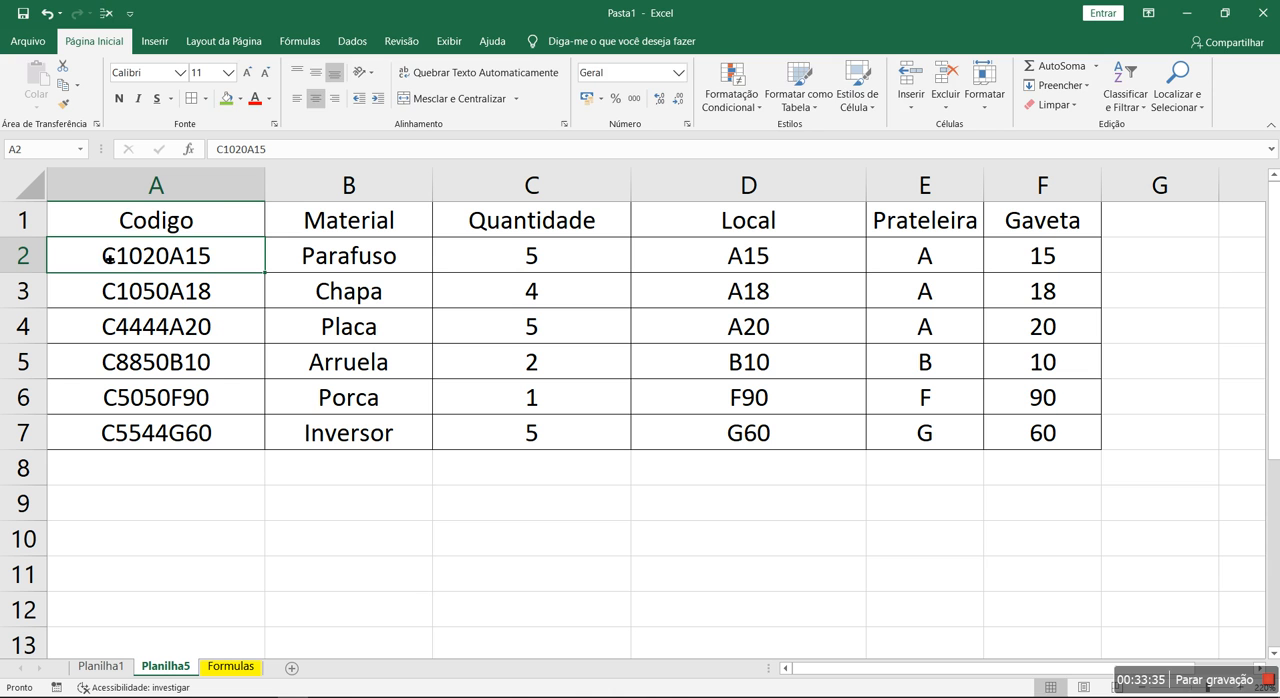
pyautogui.doubleClick(104, 258)
pyautogui.moveTo(101, 258); pyautogui.dragTo(118, 261)
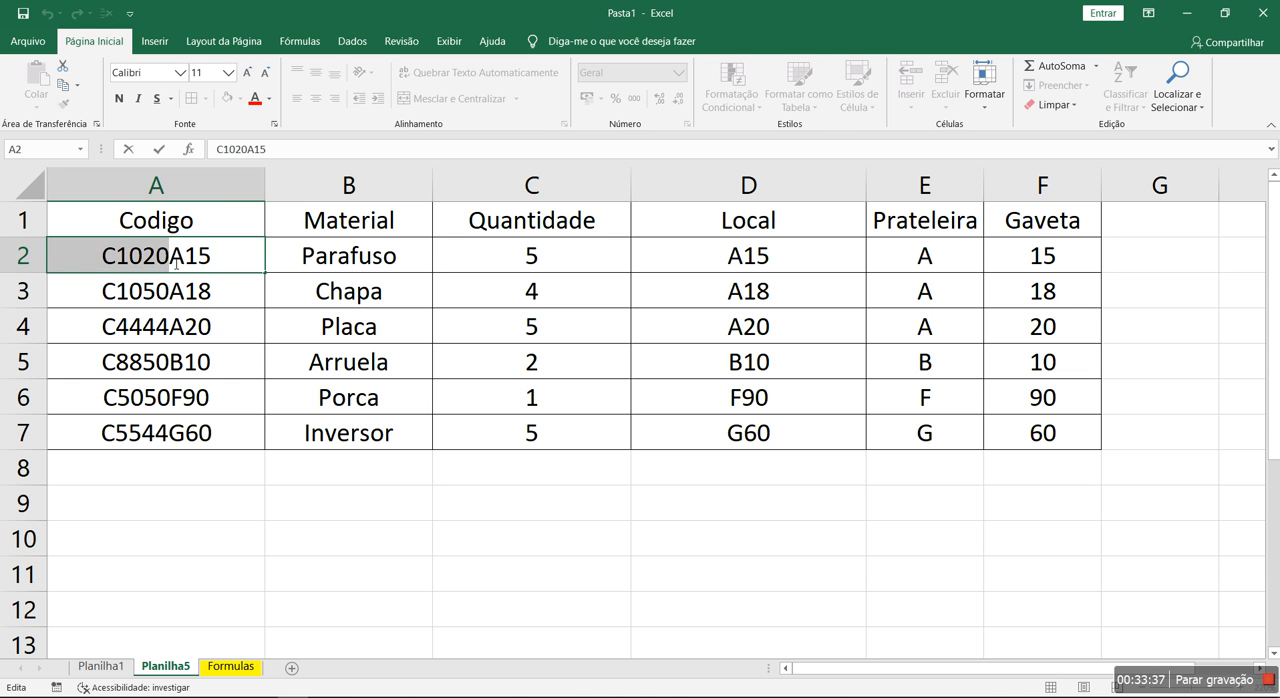
pyautogui.moveTo(212, 262); pyautogui.dragTo(169, 262)
pyautogui.click(927, 254)
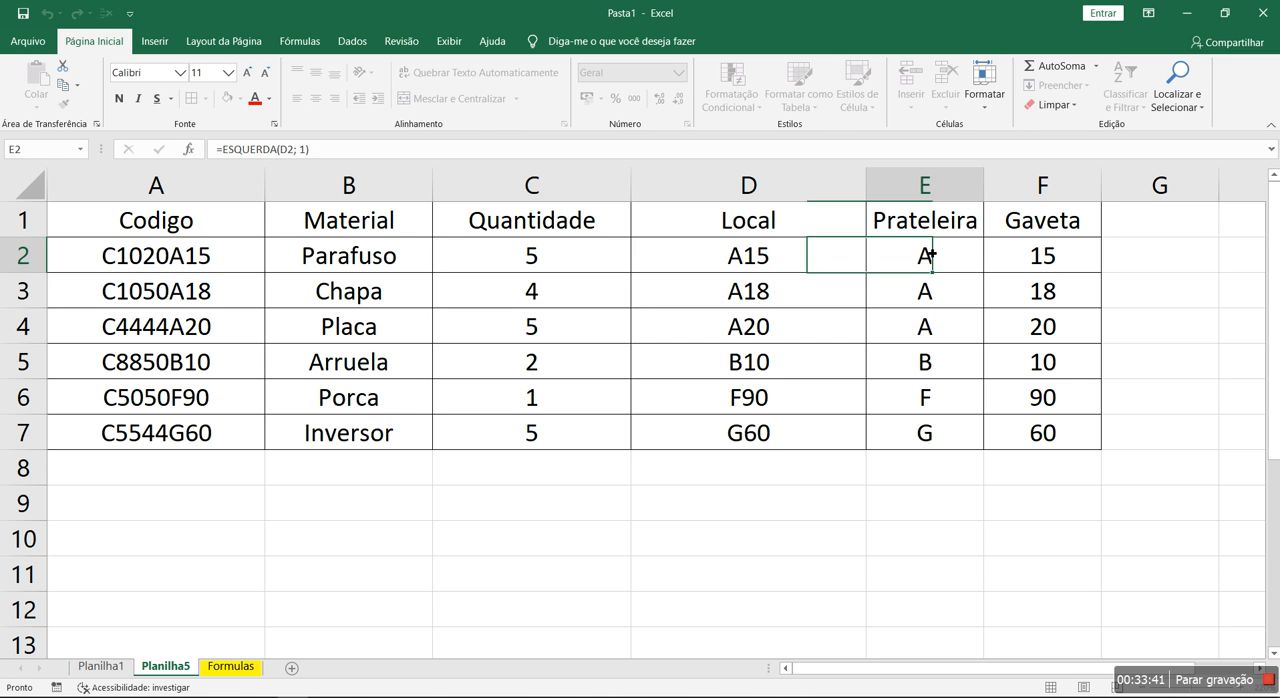
pyautogui.doubleClick(935, 266)
pyautogui.moveTo(1017, 259); pyautogui.dragTo(999, 265)
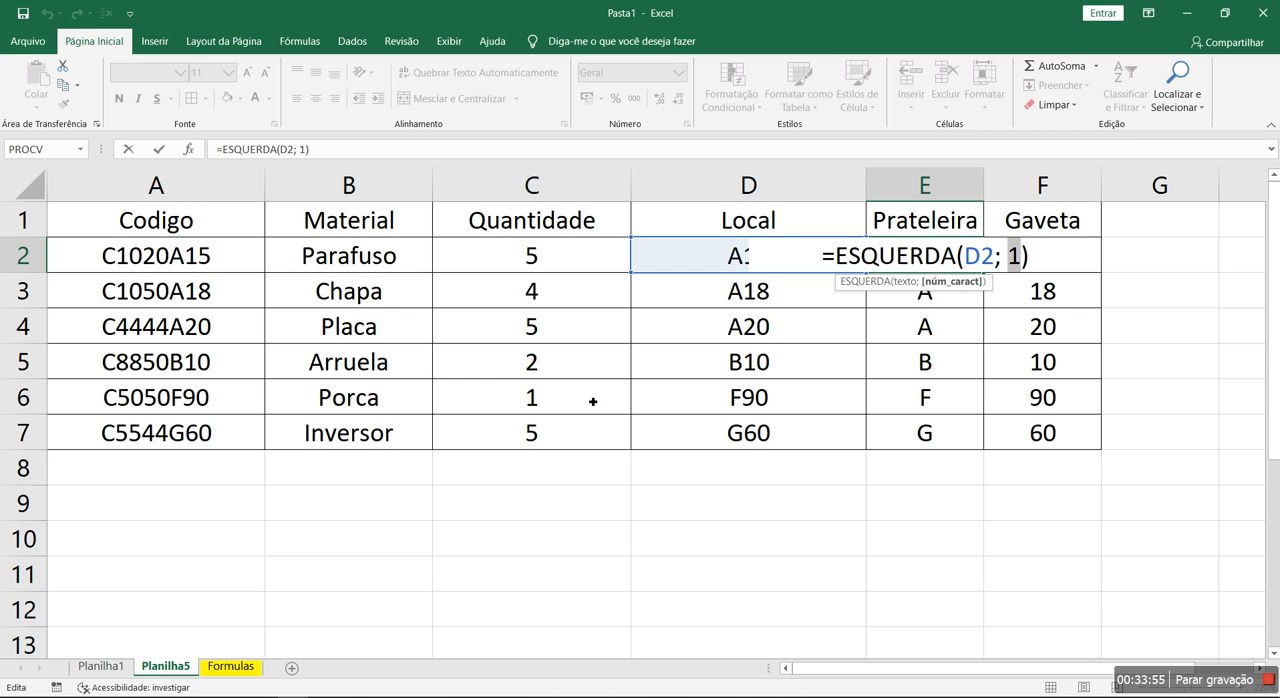
pyautogui.press('Return')
# - Enter four full names sharing the same first name in A9:A12, below the materials table
pyautogui.scroll(-2, 460, 450)
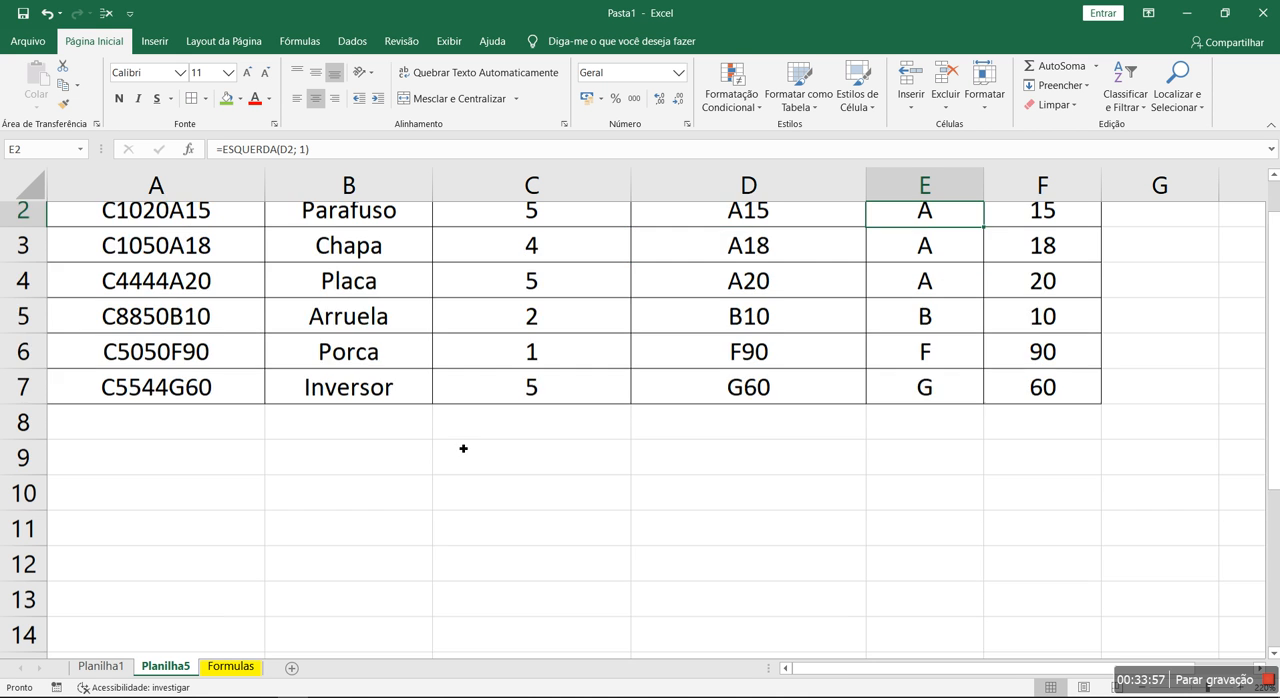
pyautogui.click(222, 298)
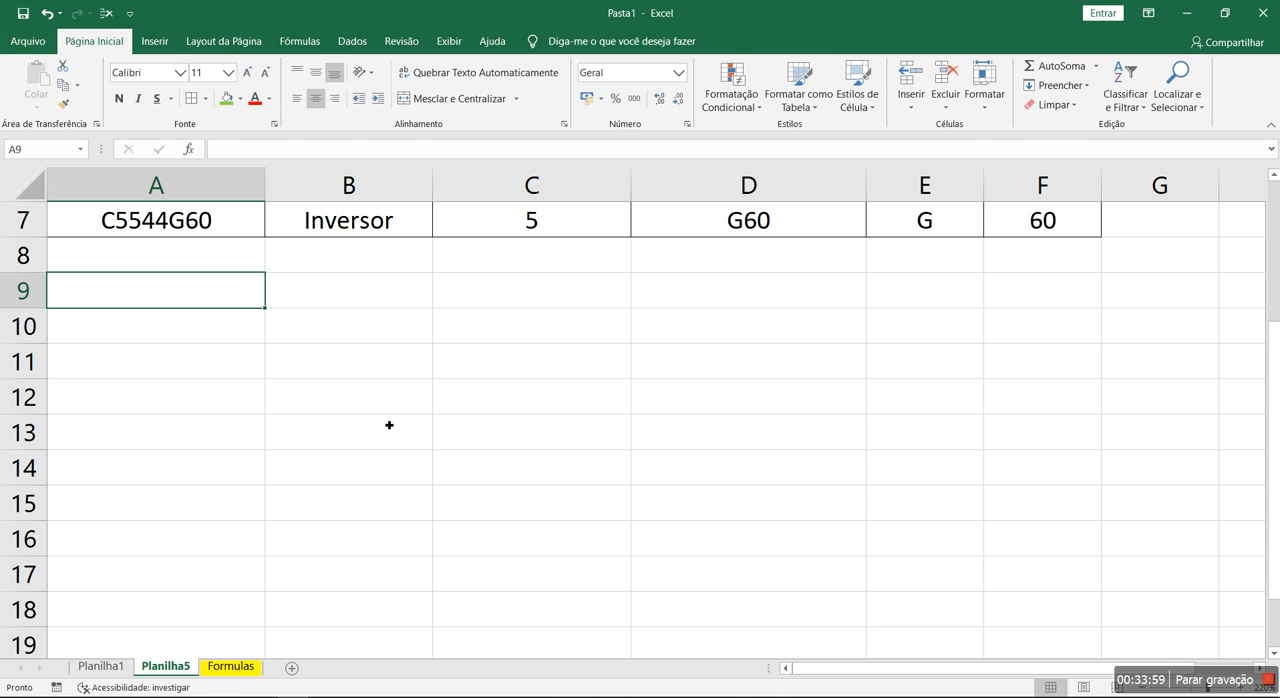
pyautogui.write('Adils')
pyautogui.write('on')
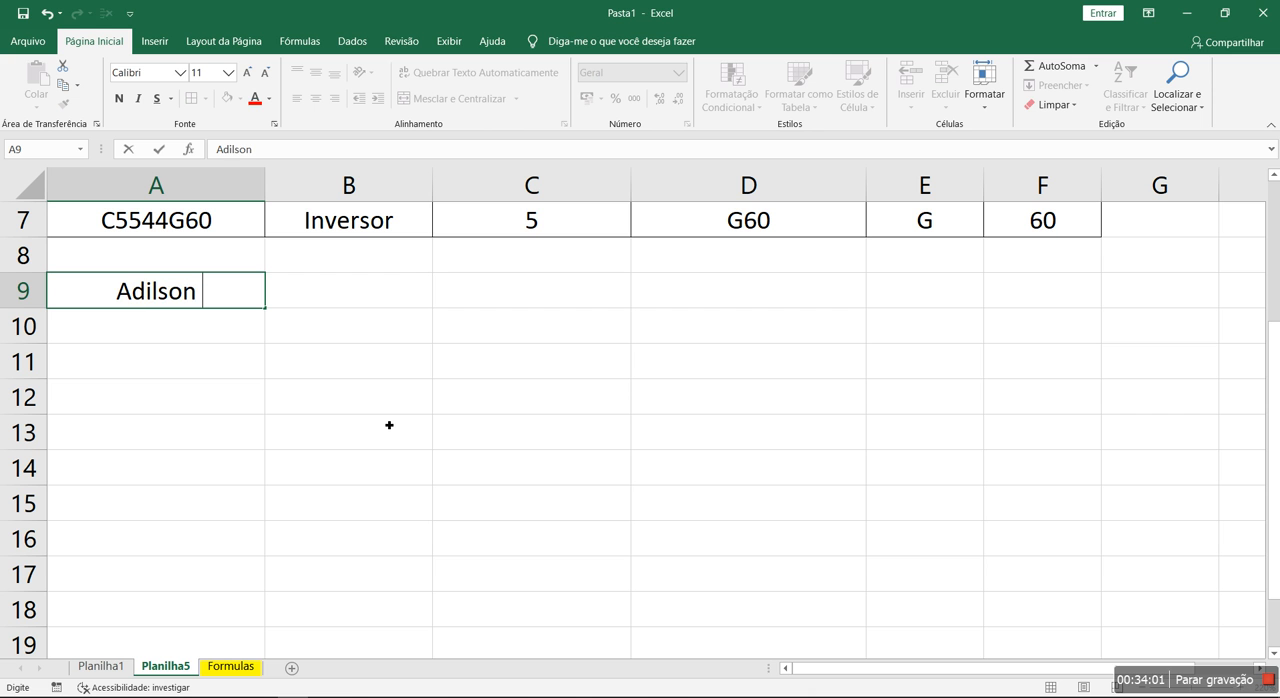
pyautogui.write(' Valadar')
pyautogui.press('Return')
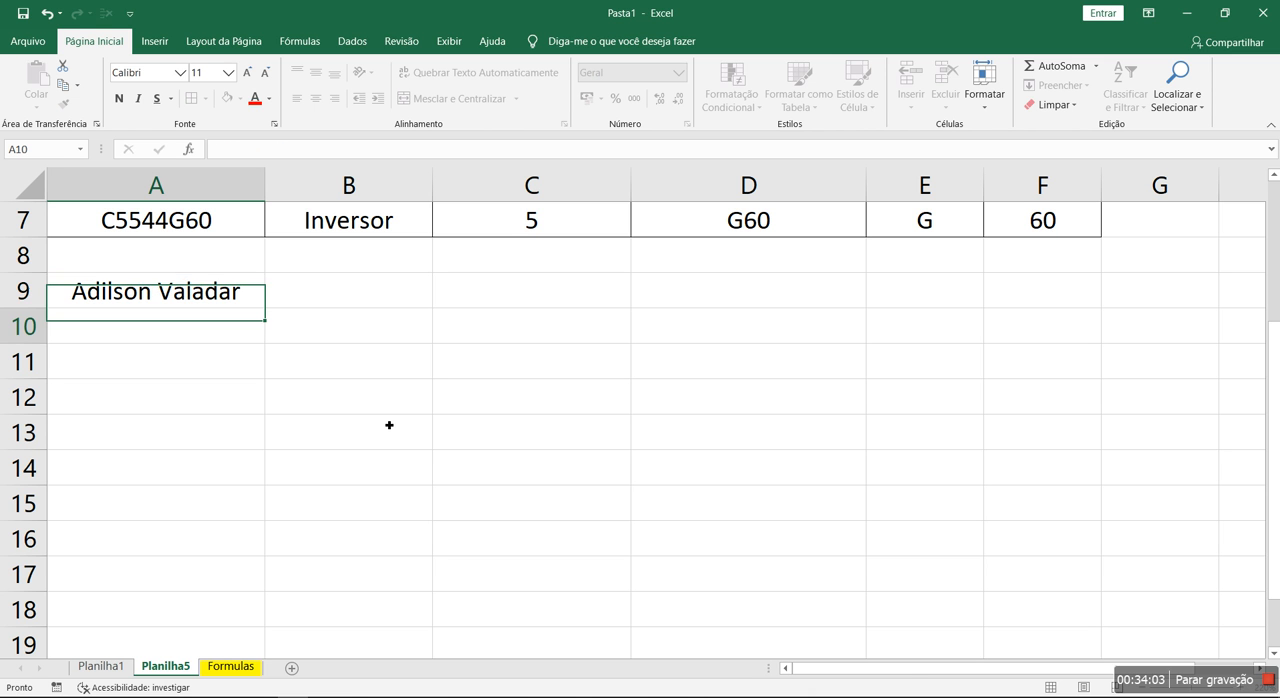
pyautogui.write('Adilson mendes')
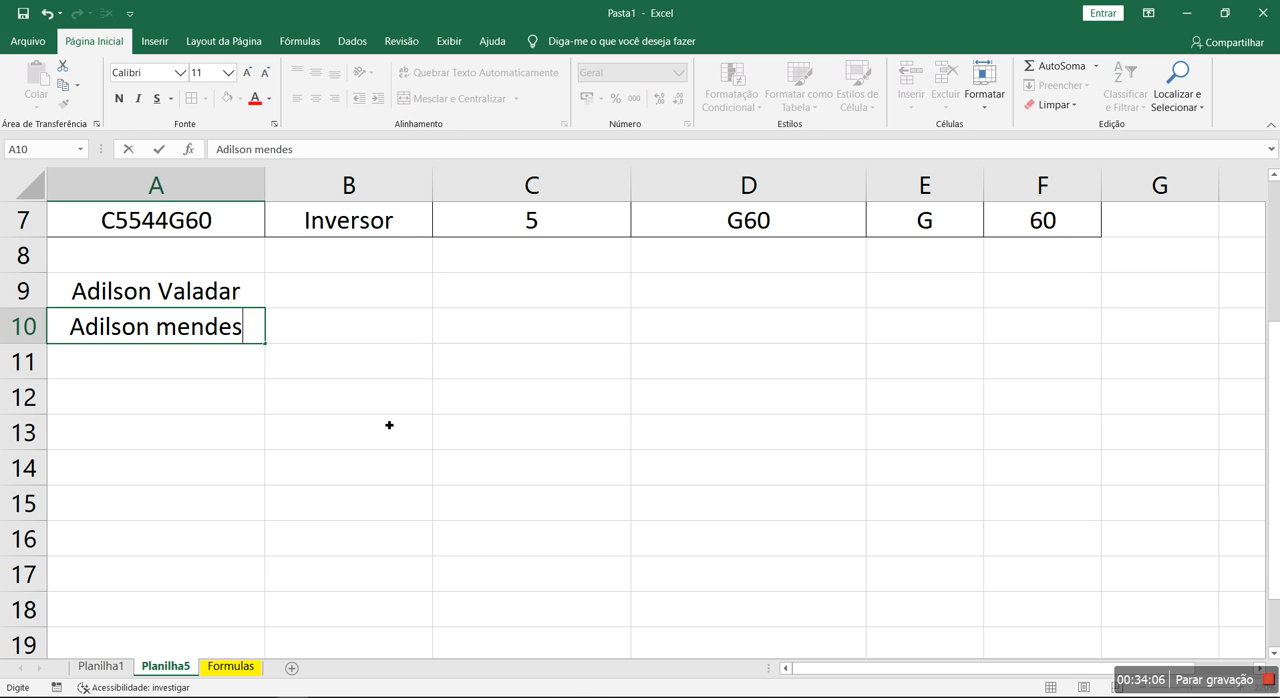
pyautogui.press('Return')
pyautogui.write('Adilson mendes')
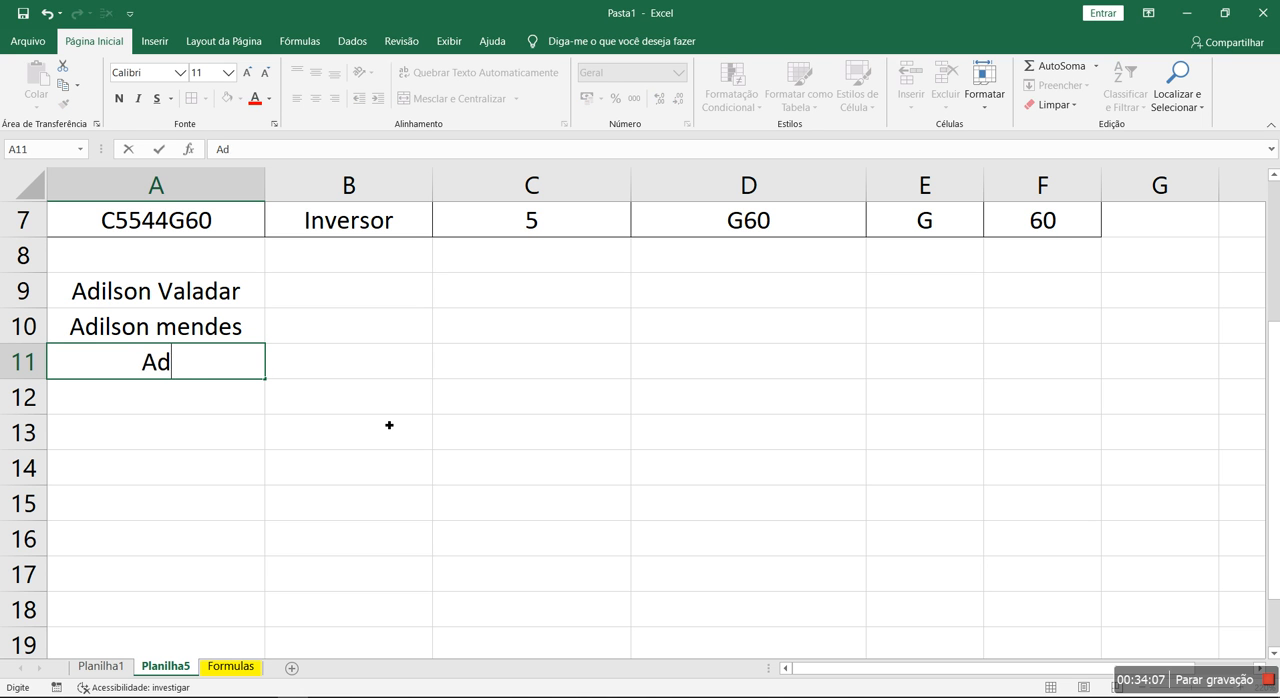
pyautogui.write('Silva')
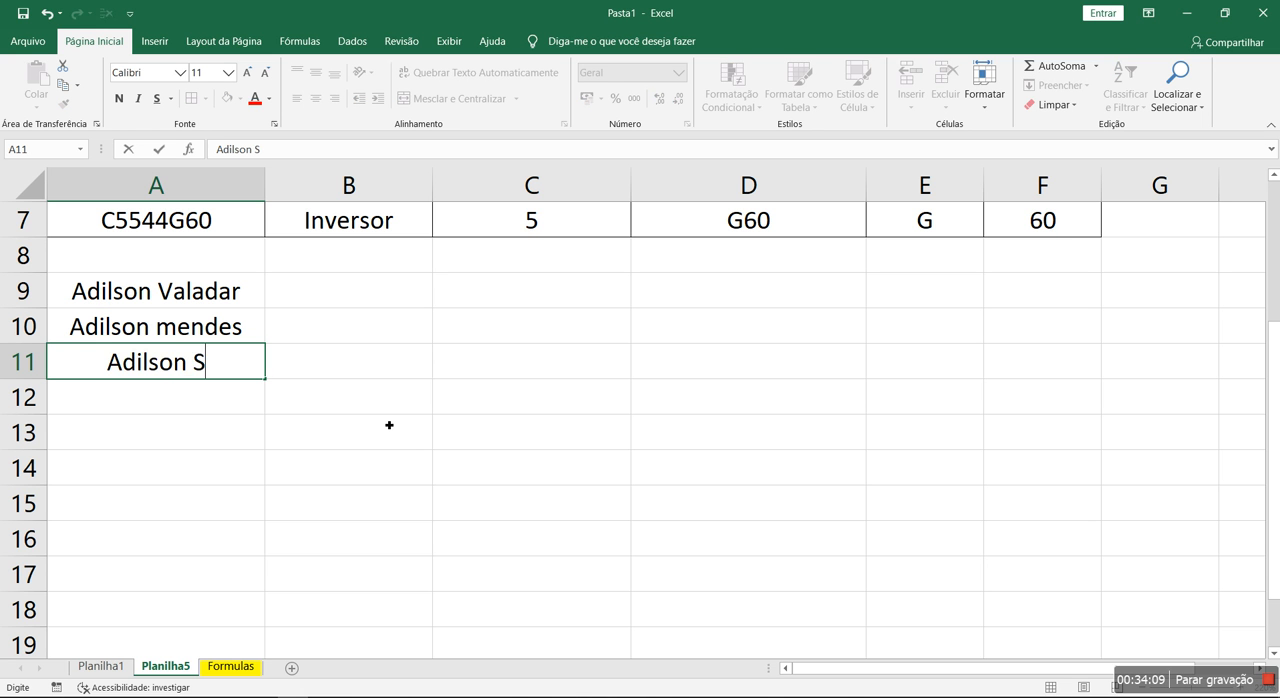
pyautogui.press('Return')
pyautogui.write('Adilson Cardoso')
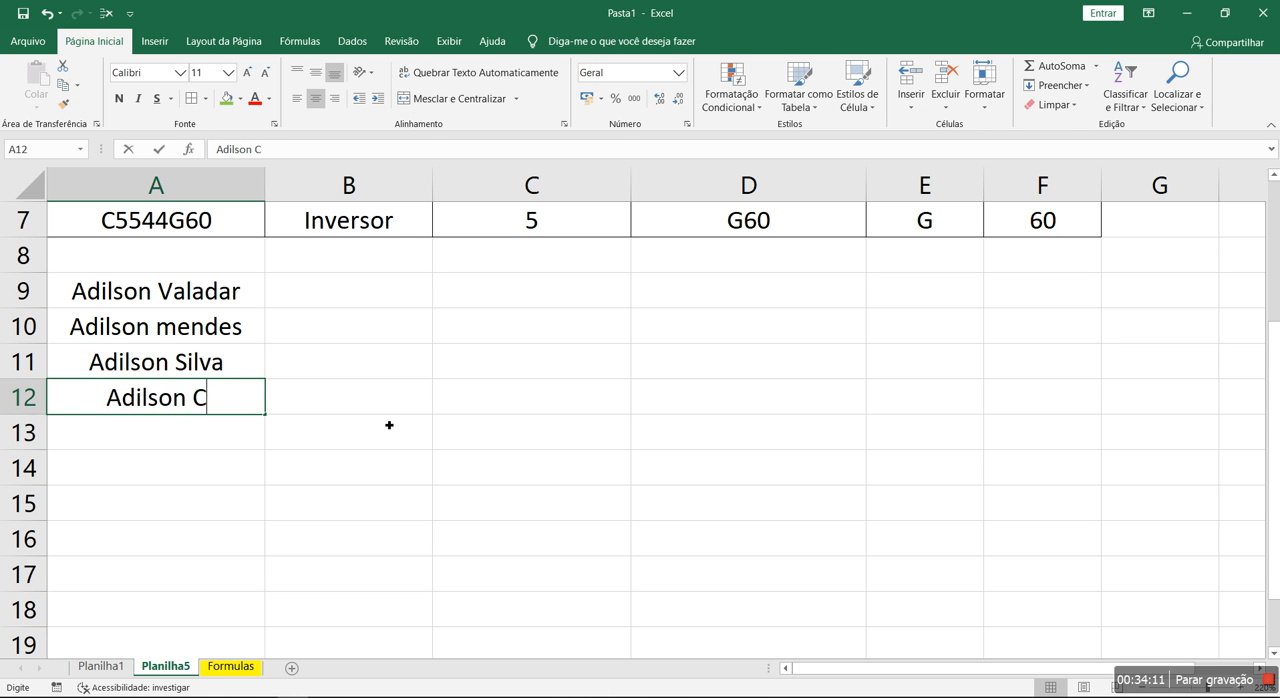
pyautogui.press('Return')
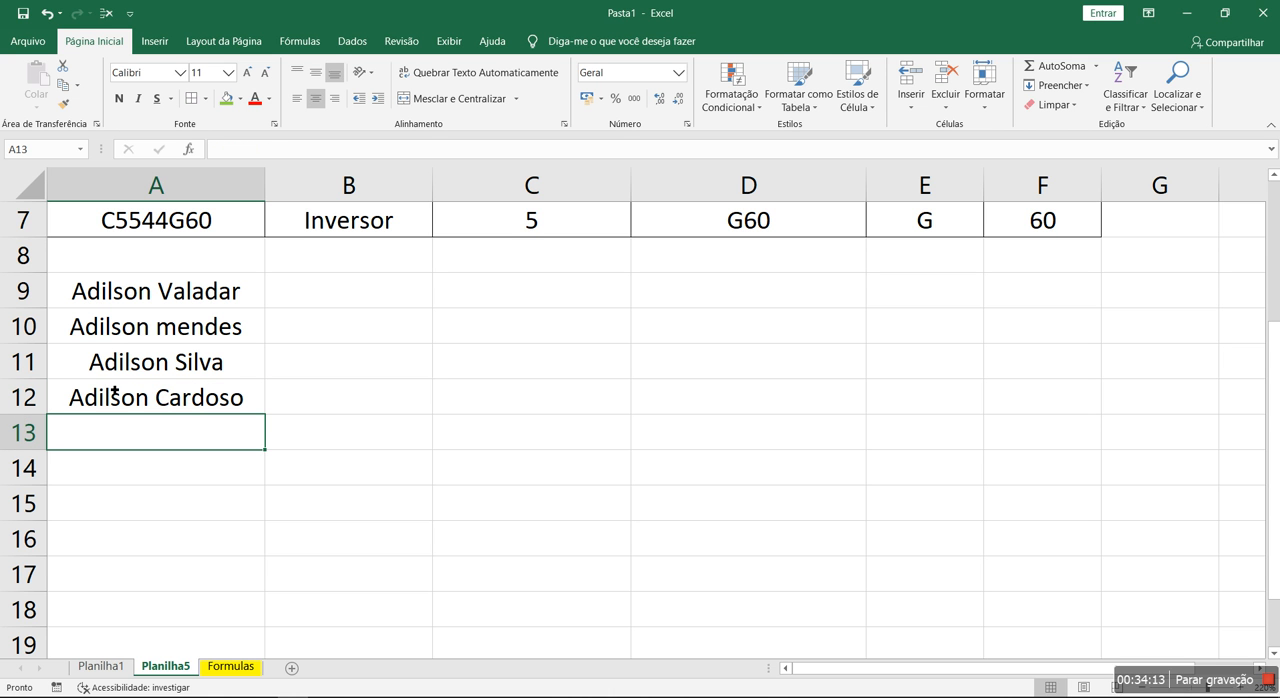
# - Enter the formula =ESQUERDA(A9; 6) in B9 to extract the first characters of the name
pyautogui.click(336, 306)
pyautogui.write('=')
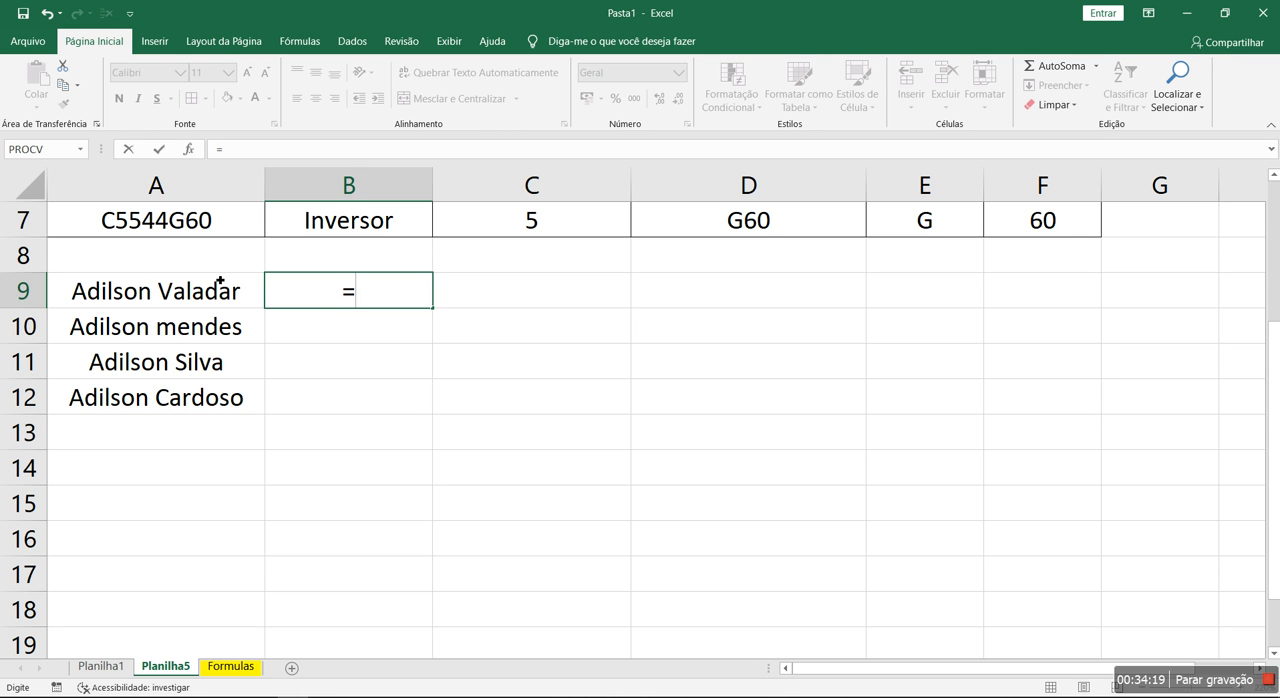
pyautogui.write('esquerda(')
pyautogui.click(172, 293)
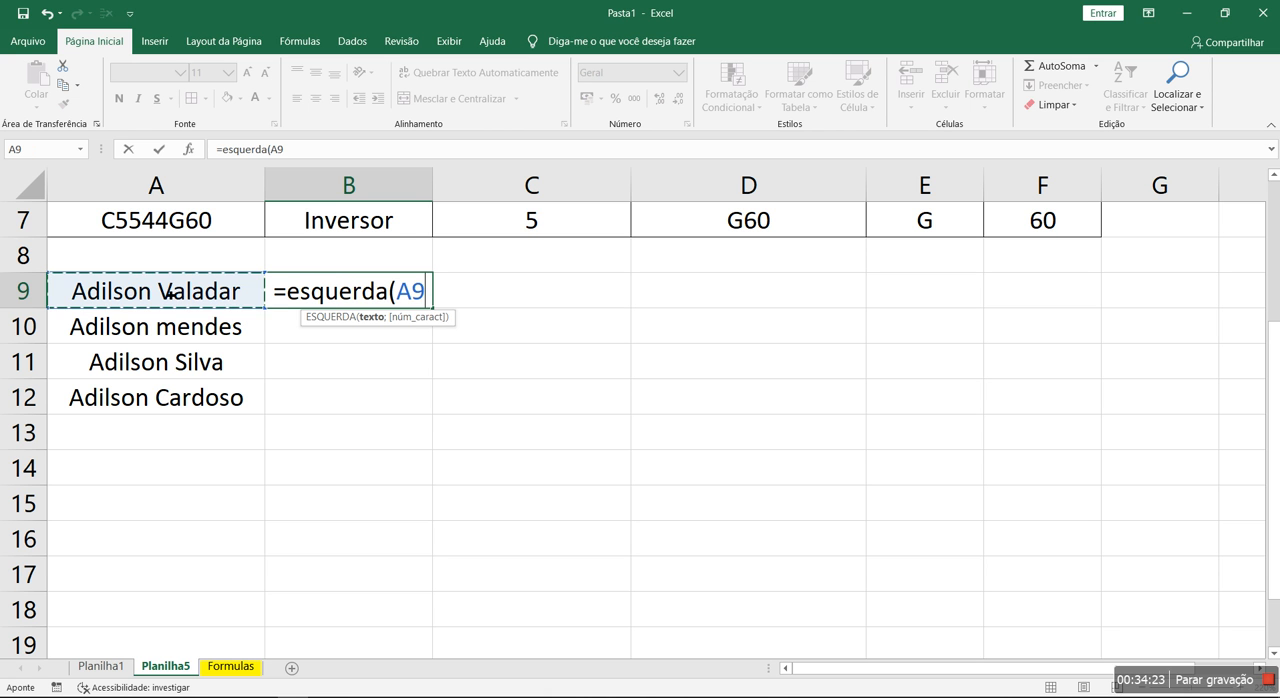
pyautogui.write('; 6)')
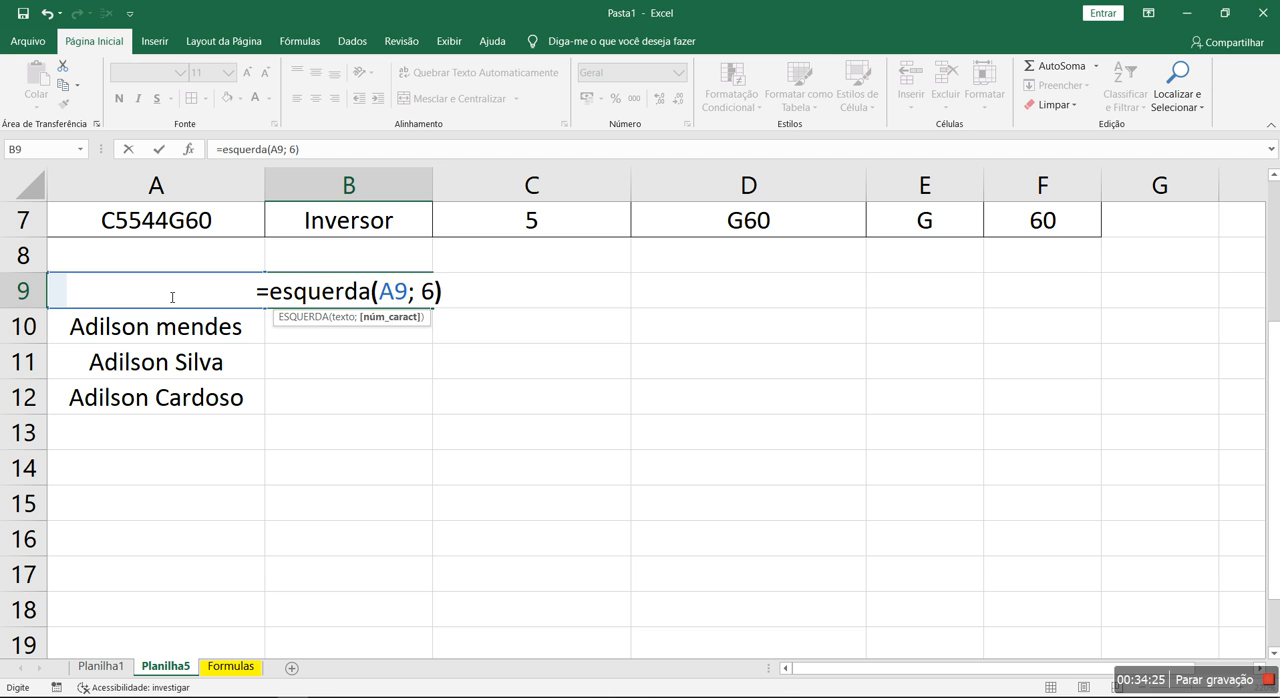
pyautogui.press('Return')
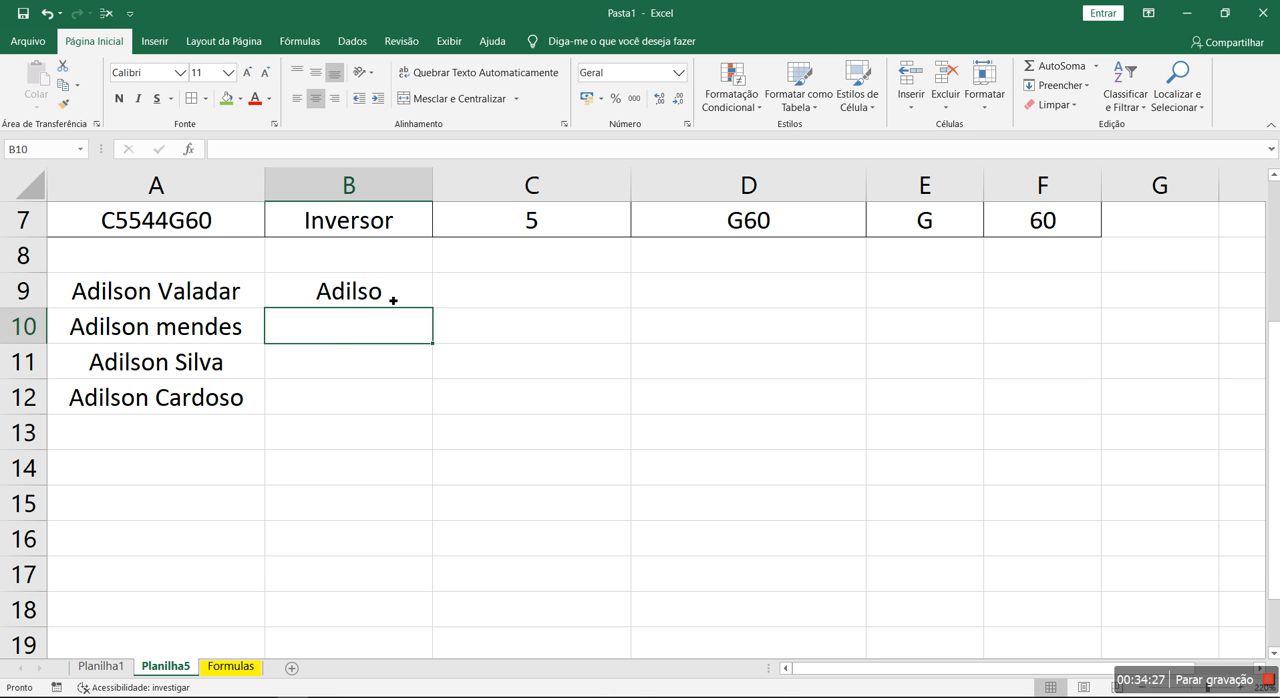
# - Set the character count of the ESQUERDA formula in B9 to 7
pyautogui.doubleClick(352, 291)
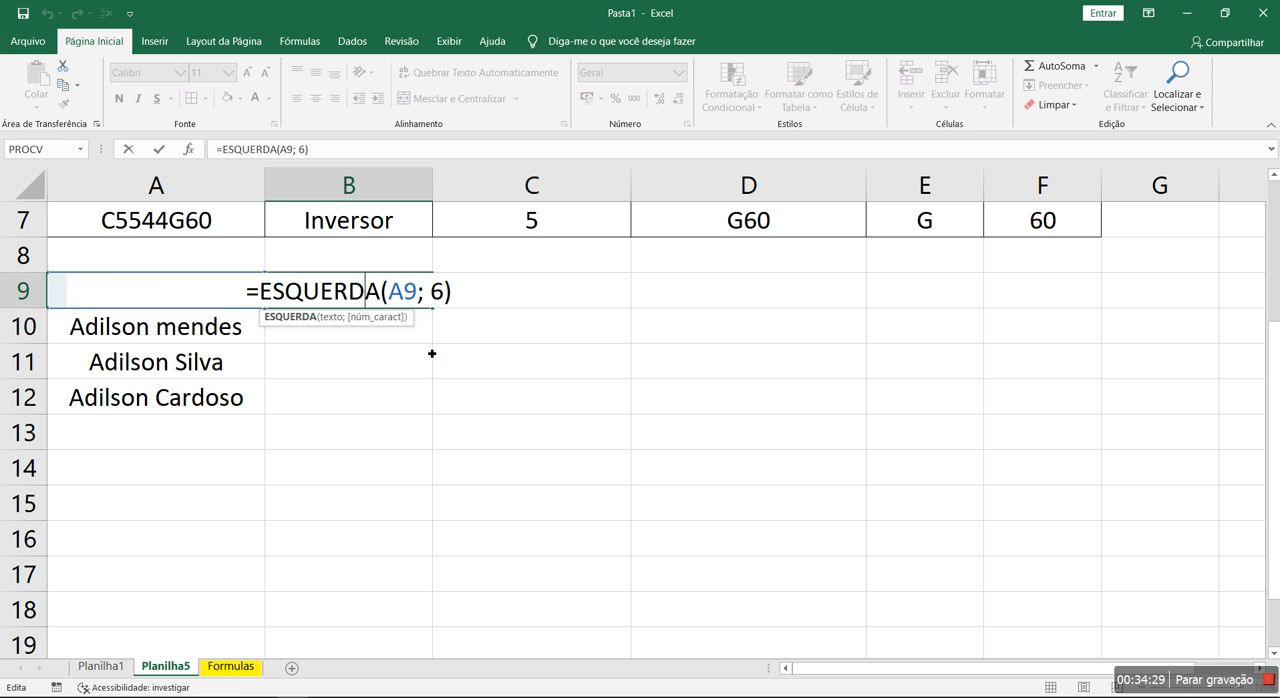
pyautogui.press('Escape')
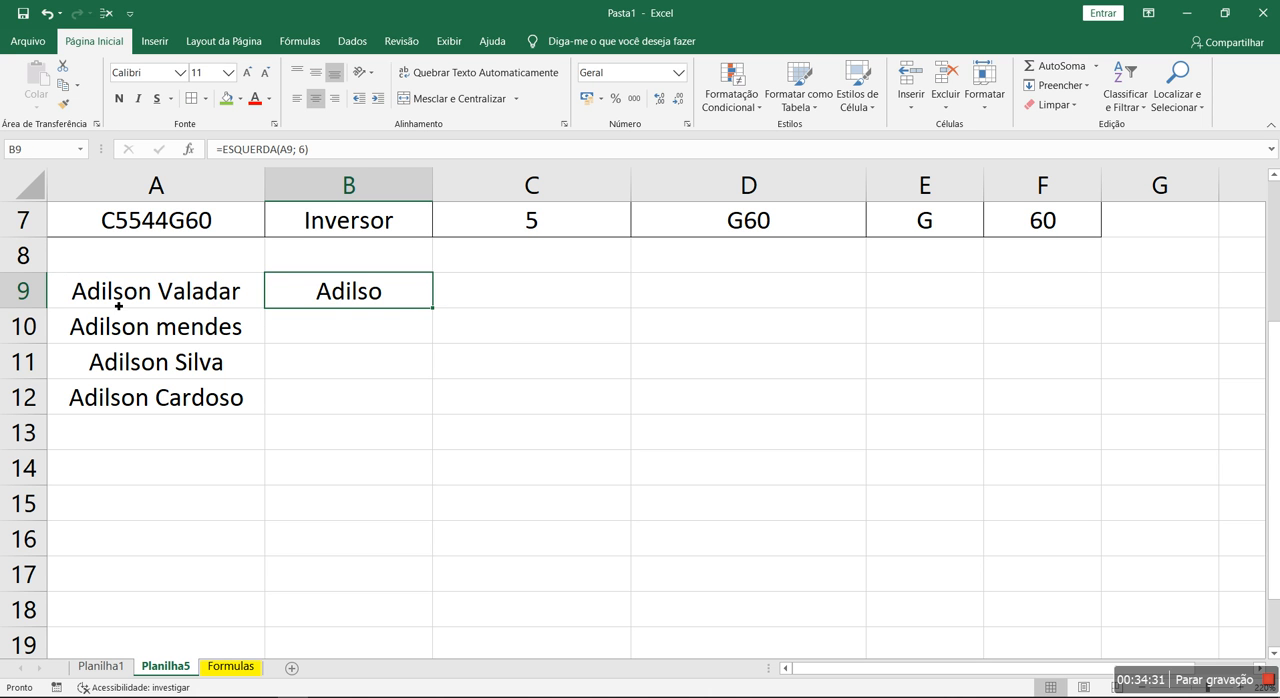
pyautogui.doubleClick(423, 295)
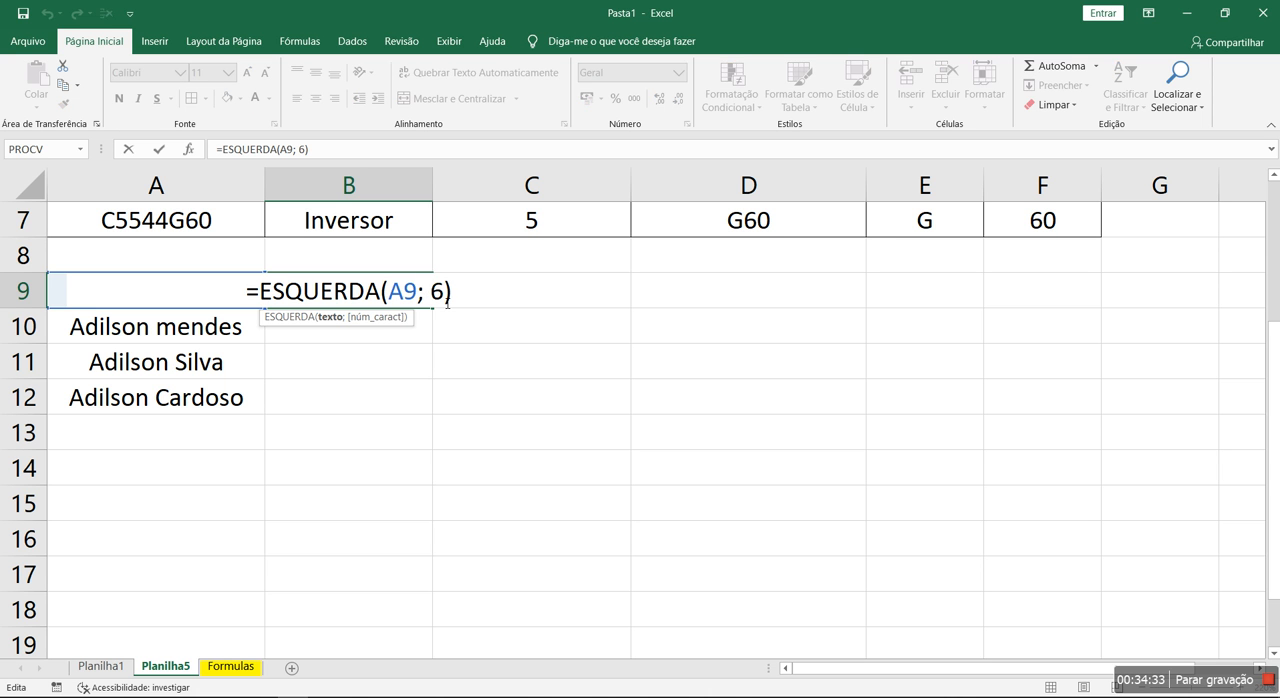
pyautogui.click(446, 300)
pyautogui.press('BackSpace')
pyautogui.write('7')
pyautogui.press('Return')
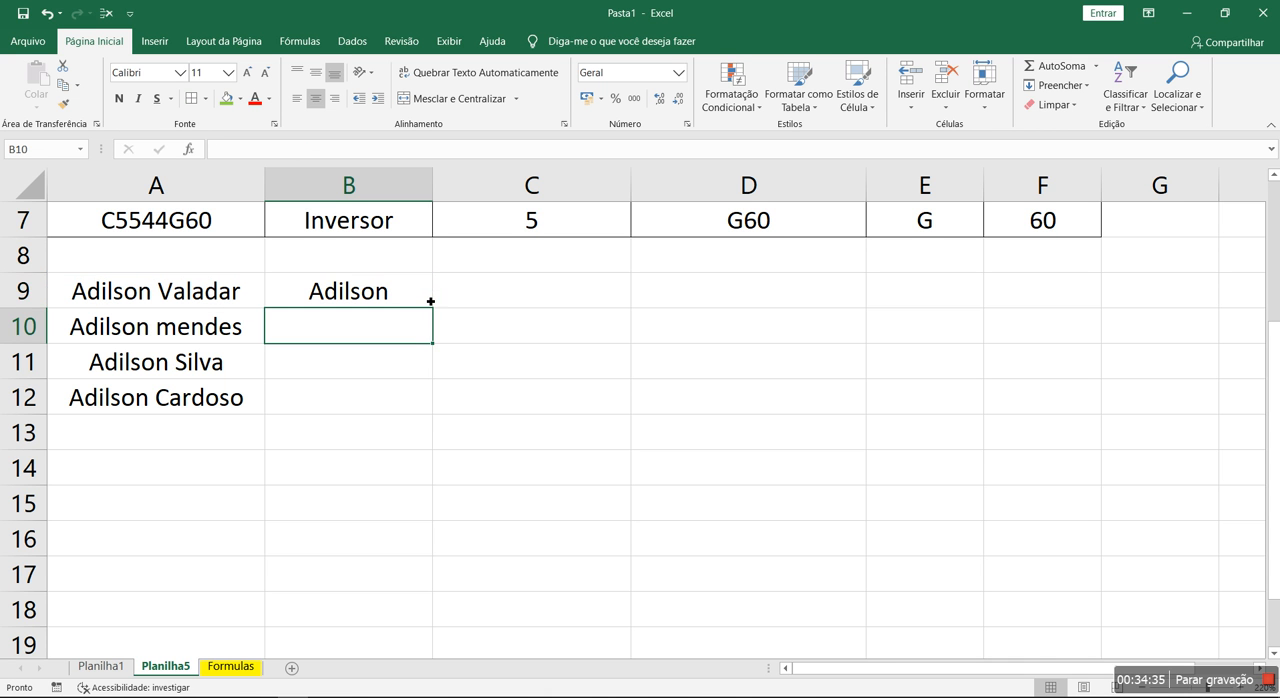
# - Fill the ESQUERDA formula from B9 down to B12 and select the extracted first names
pyautogui.click(428, 287)
pyautogui.moveTo(435, 308); pyautogui.dragTo(433, 409)
pyautogui.click(621, 431)
pyautogui.moveTo(350, 290); pyautogui.dragTo(385, 397)
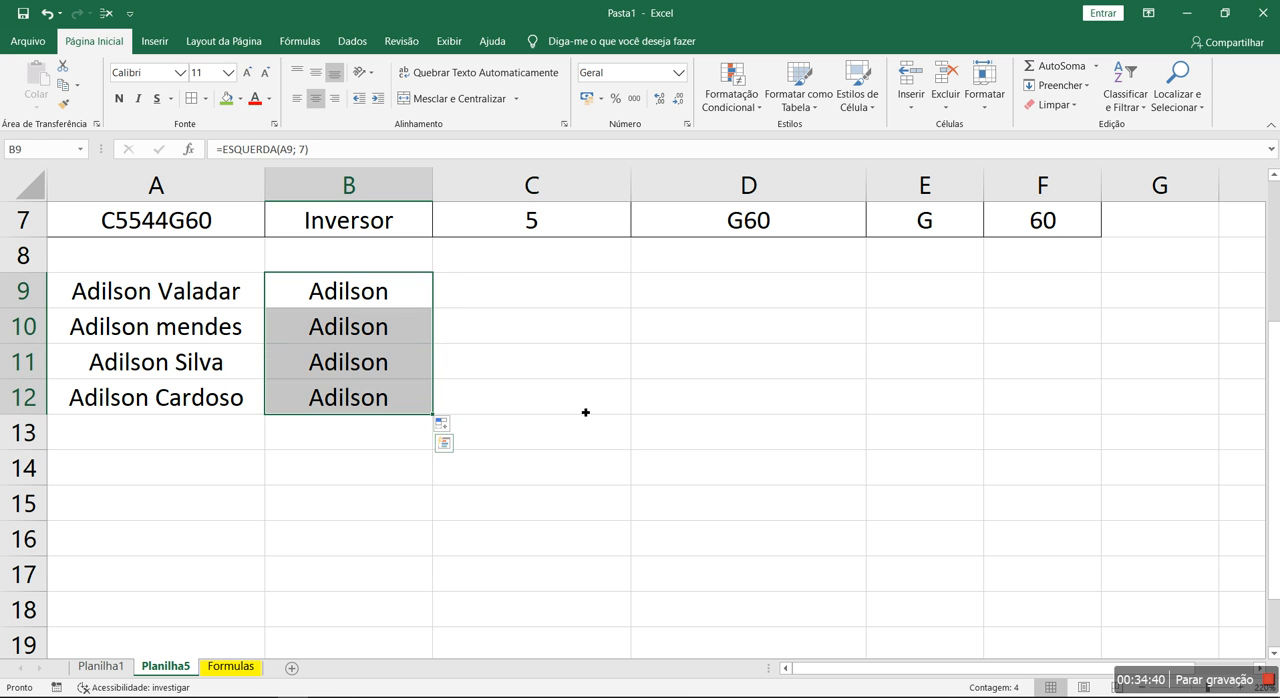
# - Replace the name in A9 with a full name that has a different seven-letter first name
pyautogui.click(113, 295)
pyautogui.write('Joaqeui')
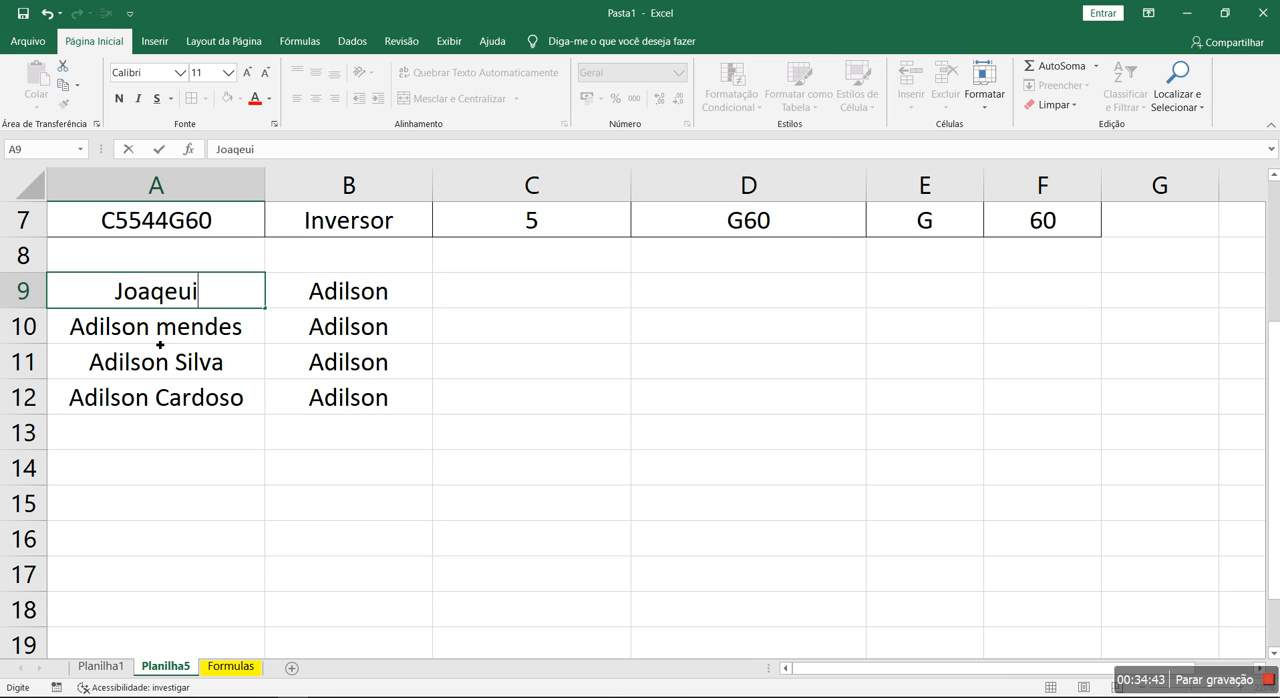
pyautogui.press('BackSpace')
pyautogui.press('BackSpace')
pyautogui.press('BackSpace')
pyautogui.write('uim ')
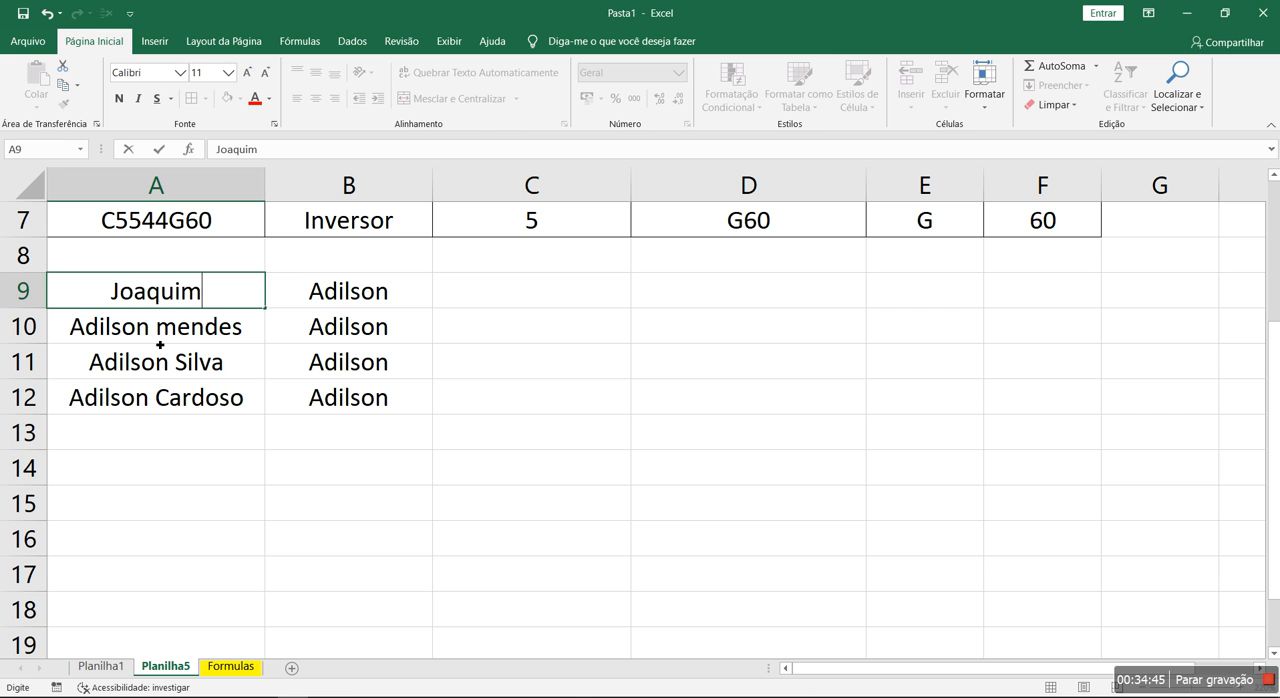
pyautogui.write('Ribeiro')
pyautogui.press('Return')
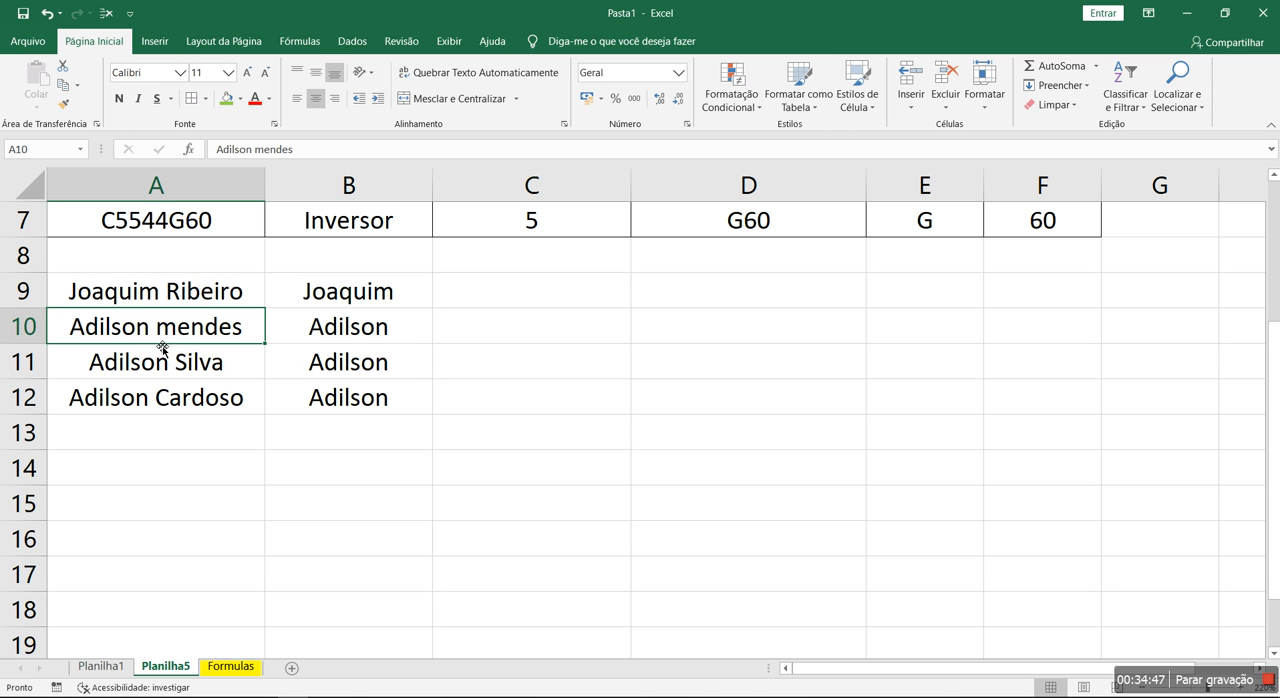
# - Replace the name in A9 with a full name whose first name is longer than seven letters
pyautogui.click(134, 296)
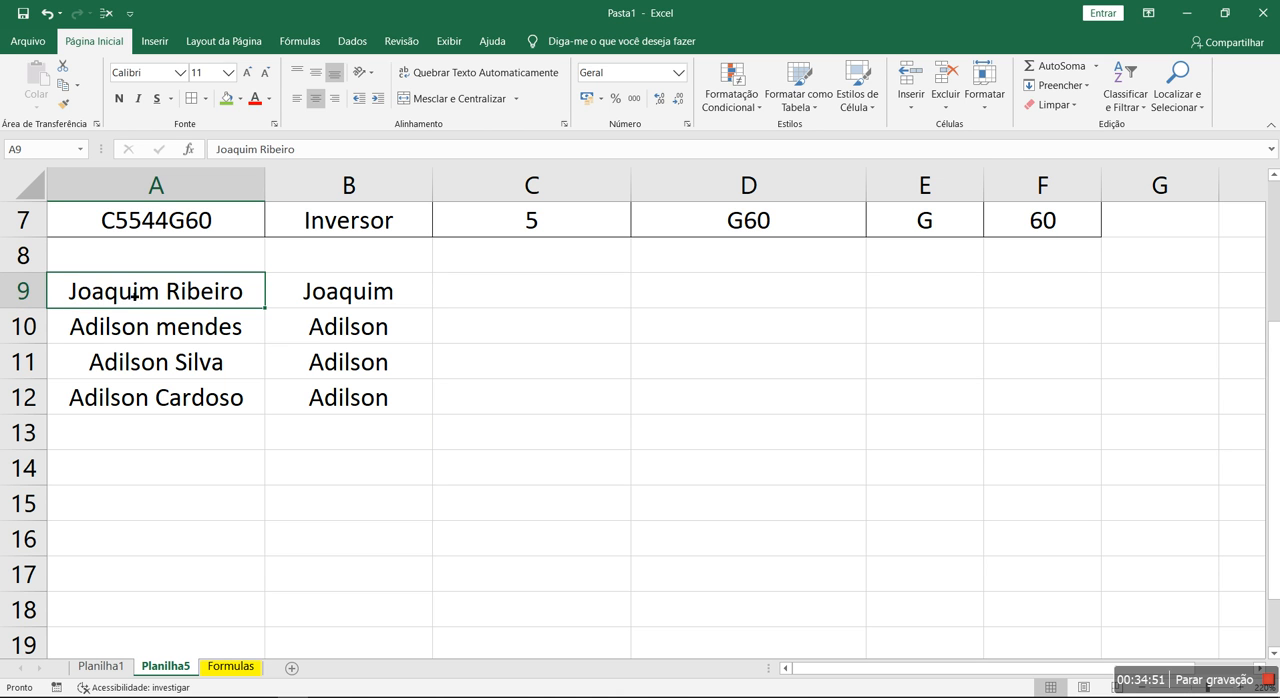
pyautogui.write('Aleesandro')
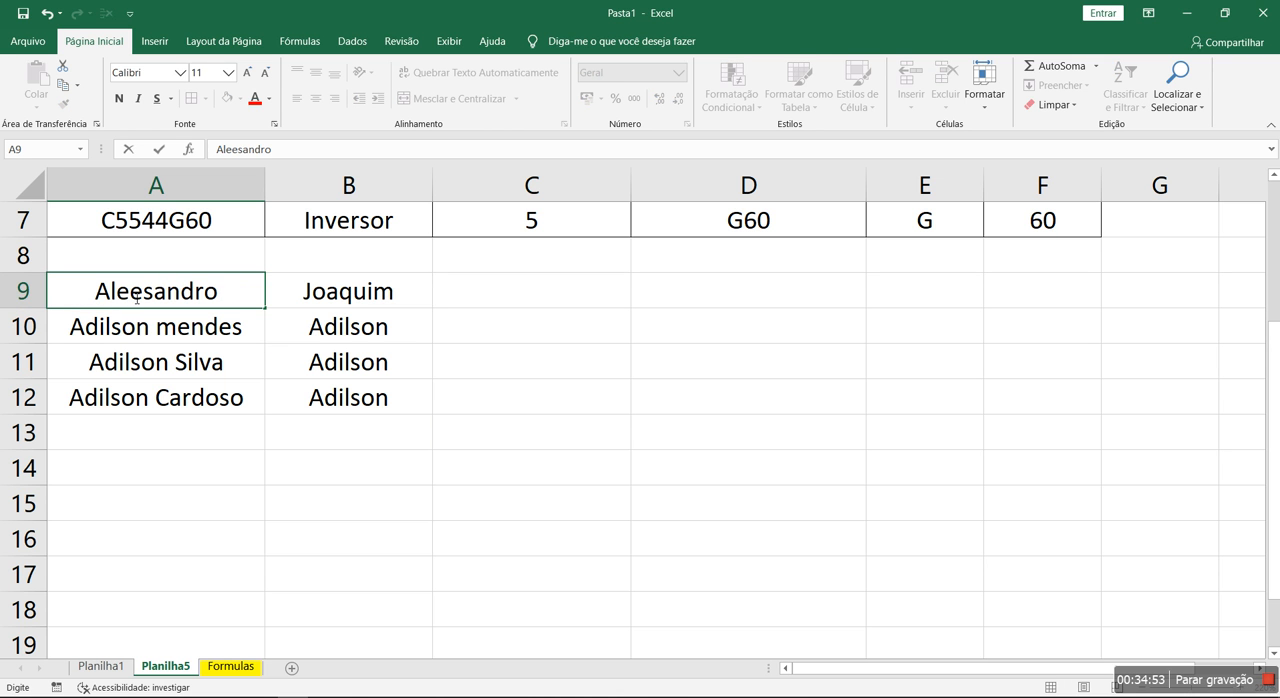
pyautogui.click(137, 298)
pyautogui.press('Delete')
pyautogui.write('s')
pyautogui.press('Right')
pyautogui.press('Right')
pyautogui.press('Right')
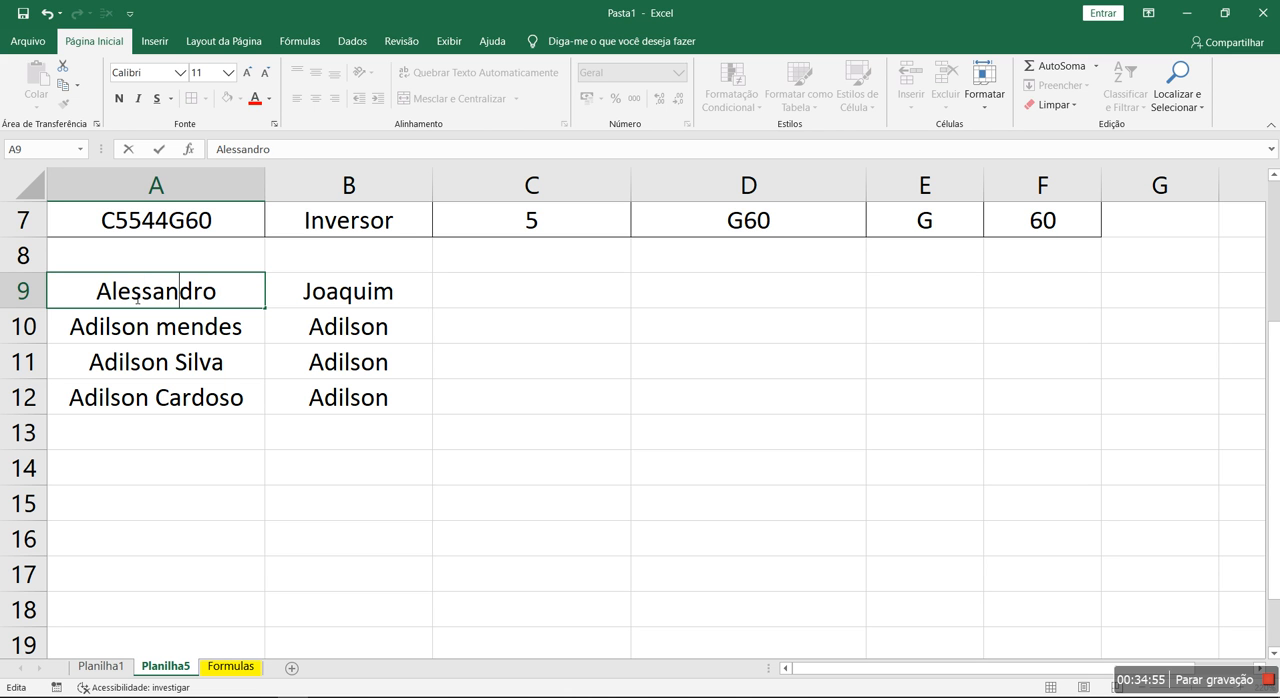
pyautogui.write('Silva')
pyautogui.press('Return')
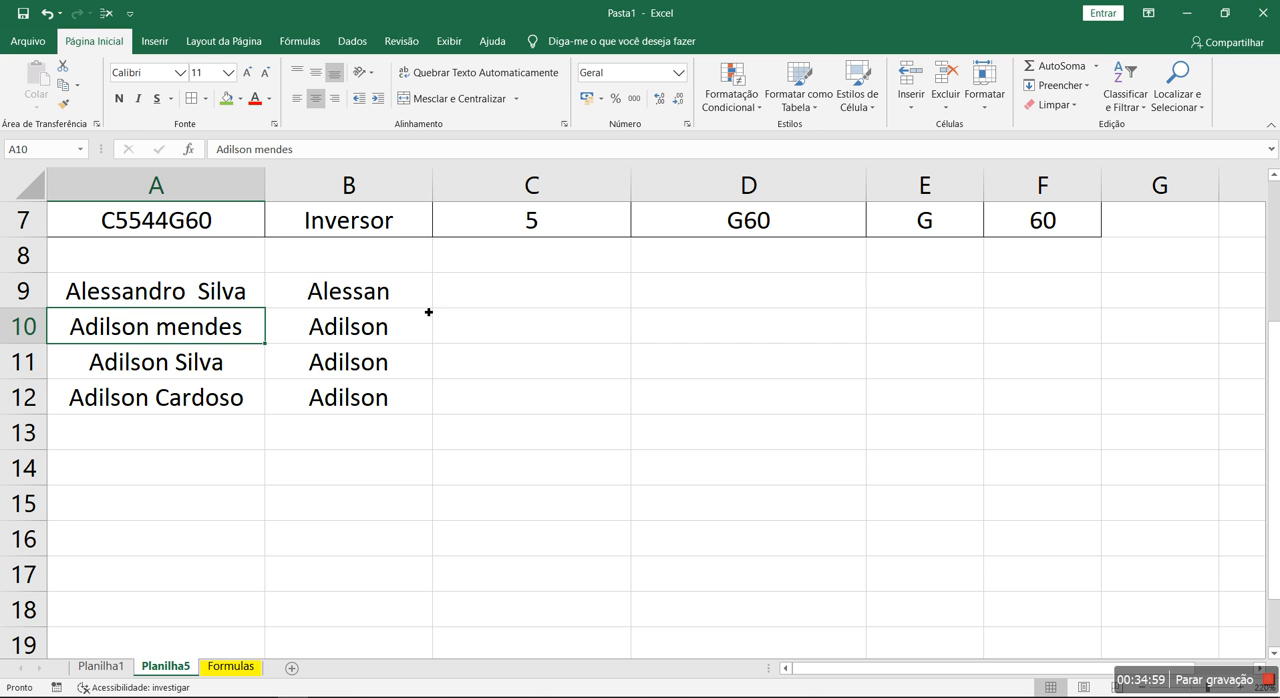
# - Inspect the ESQUERDA formula in B9 against the new name without changing it
pyautogui.doubleClick(356, 303)
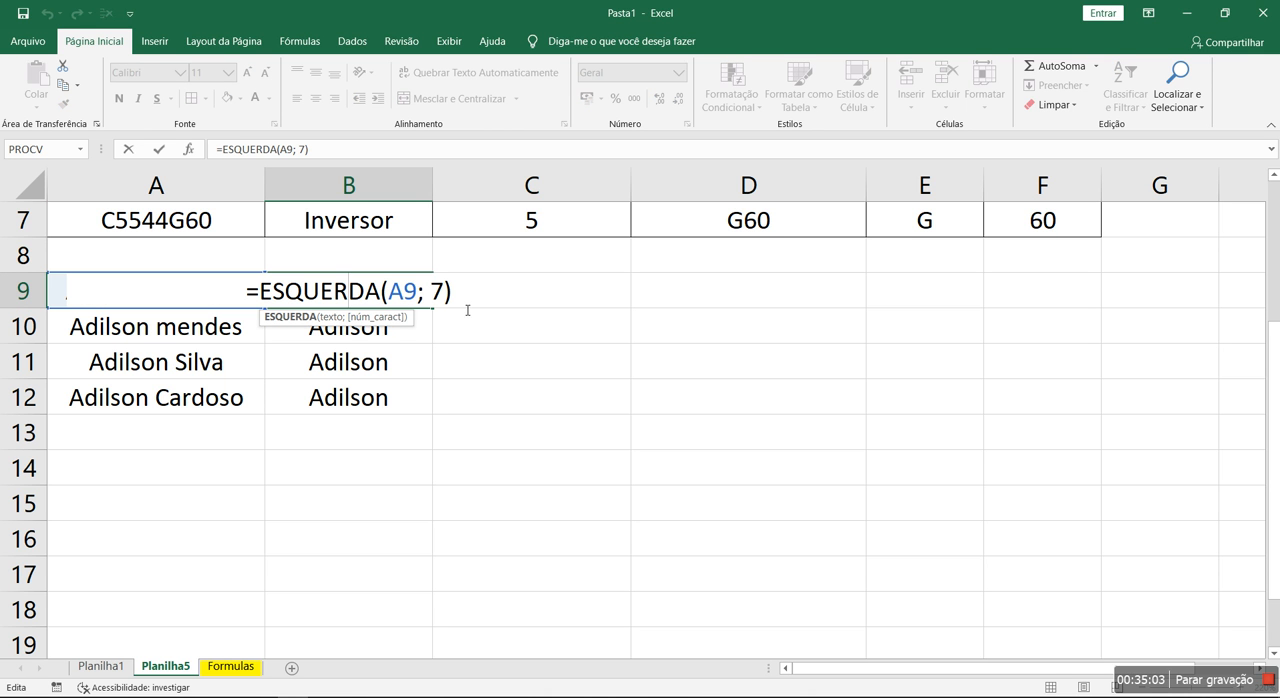
pyautogui.press('Escape')
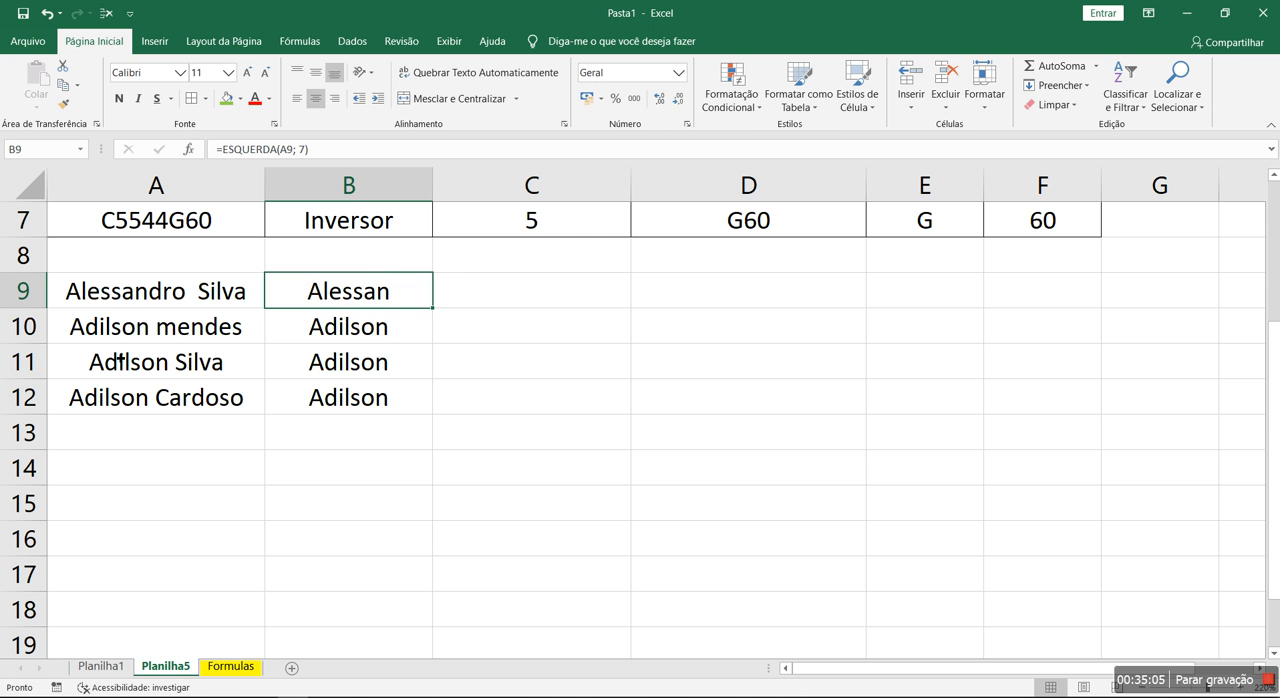
pyautogui.scroll(2, 660, 355)
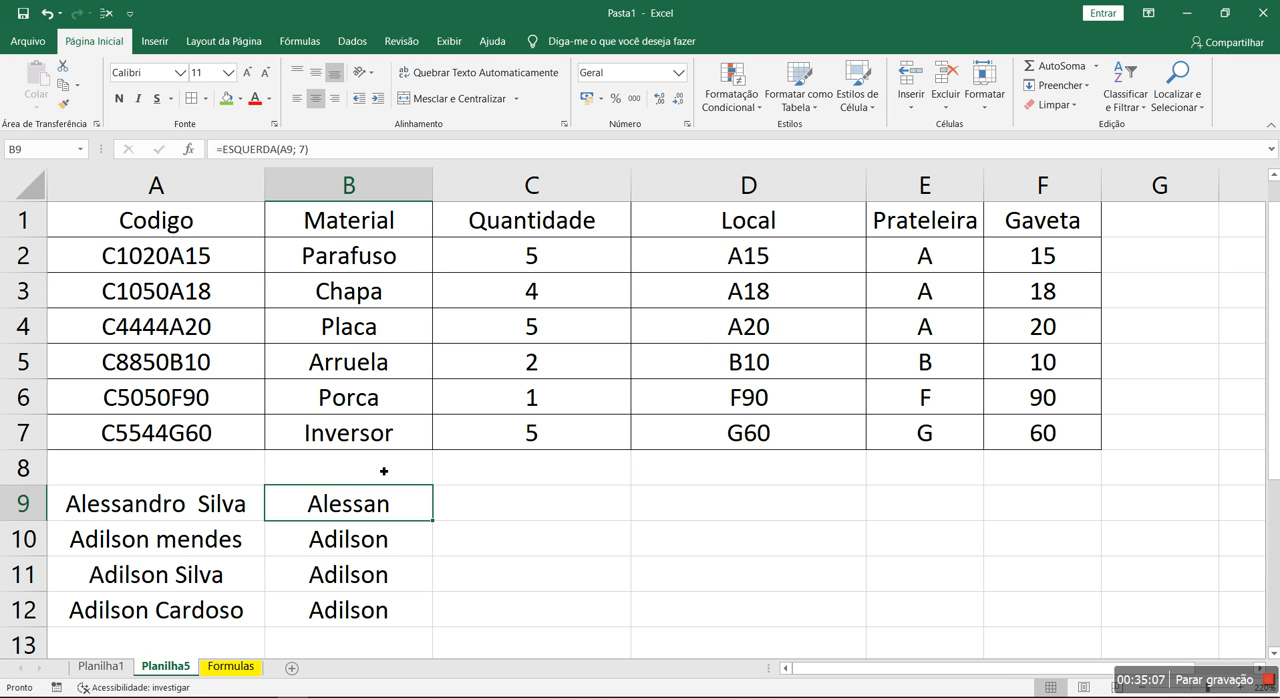
# - Review the function list on Formulas, the material table on Planilha5 and the date function examples on Planilha1
pyautogui.click(229, 668)
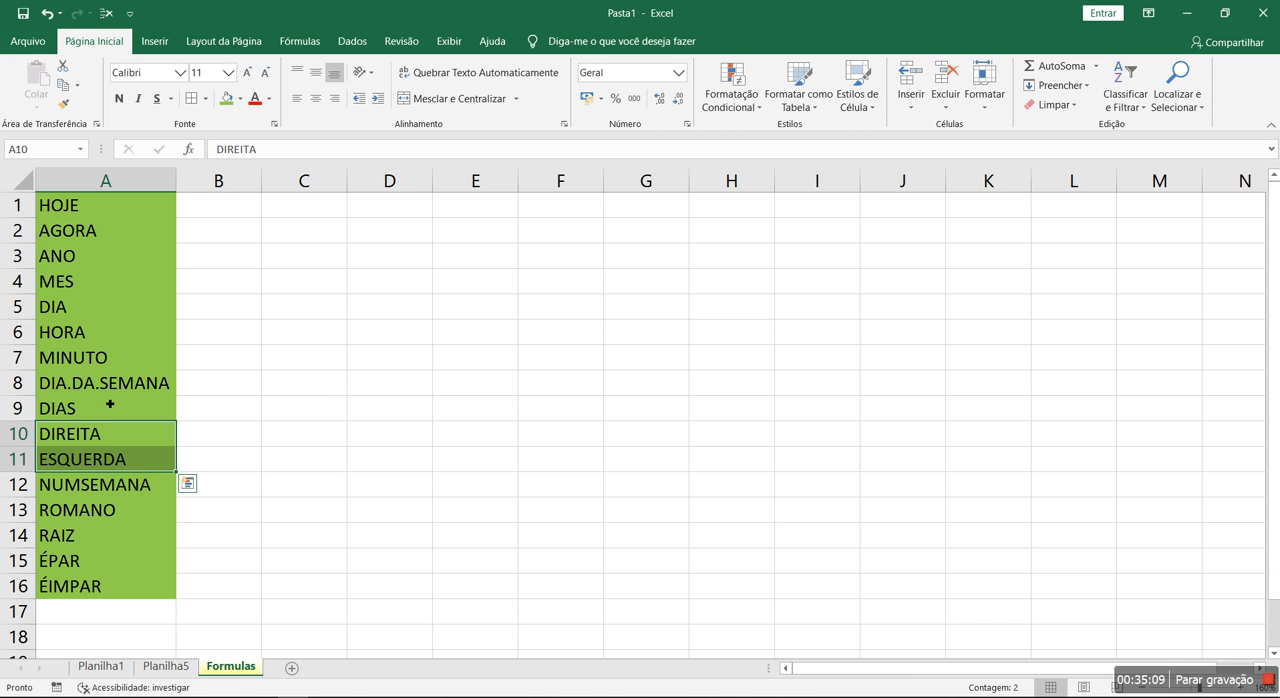
pyautogui.click(60, 257)
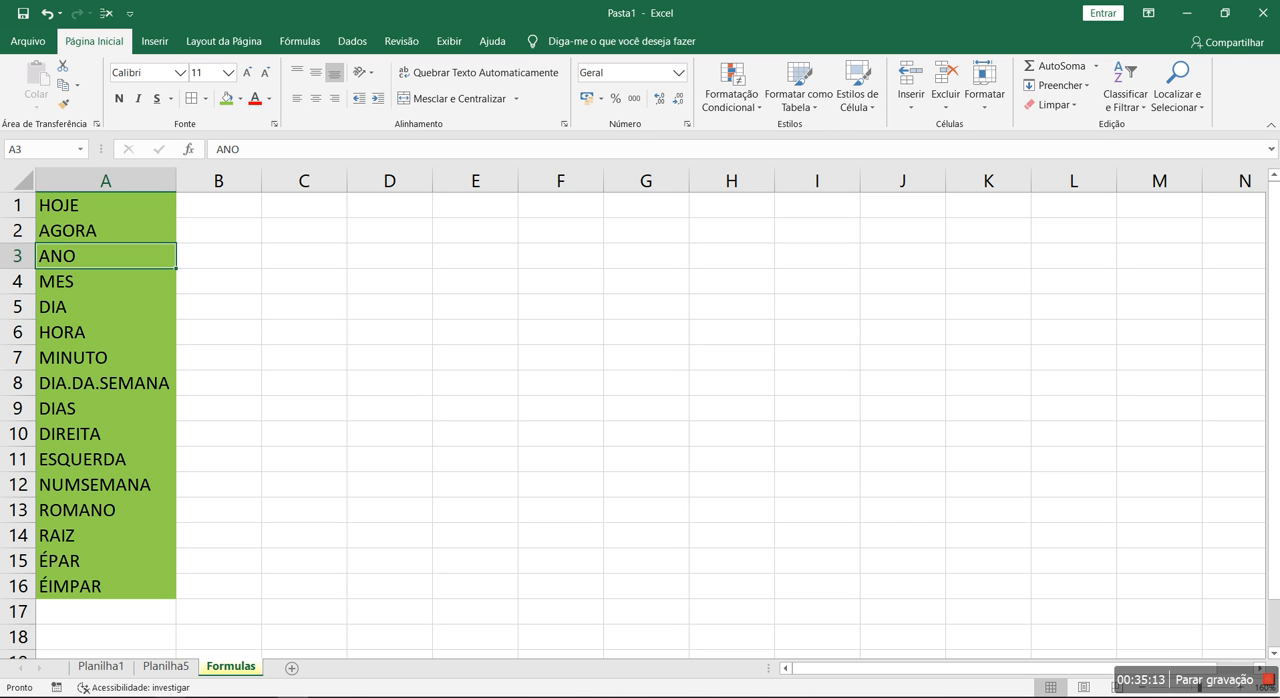
pyautogui.click(165, 667)
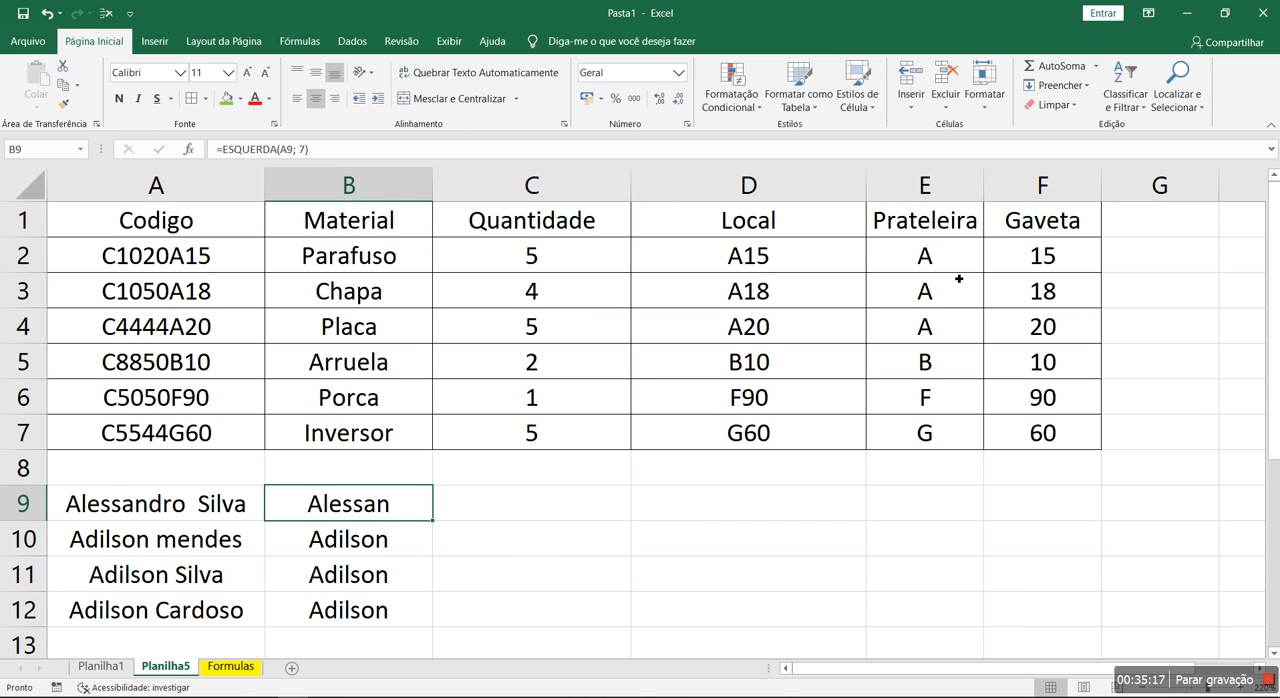
pyautogui.click(101, 667)
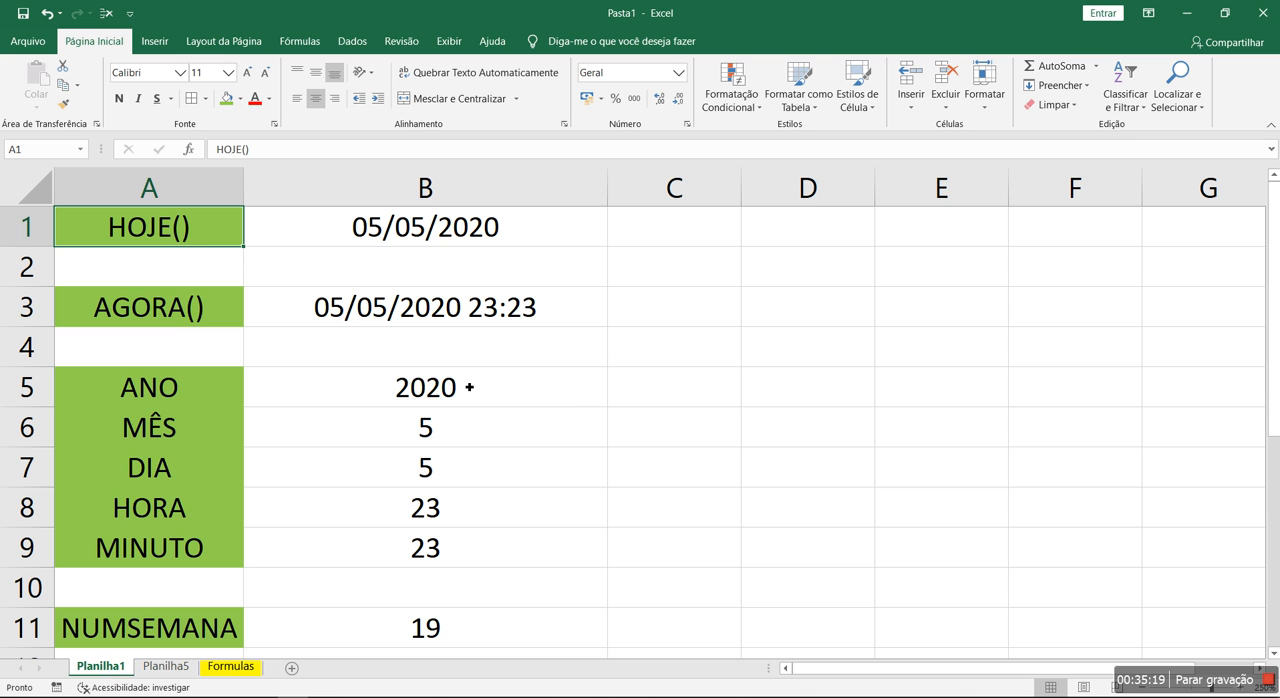
pyautogui.click(531, 221)
pyautogui.click(186, 230)
pyautogui.scroll(-1, 520, 526)
pyautogui.scroll(1, 523, 525)
# - Go back to the Formulas sheet and select the DIREITA and ESQUERDA entries in A10:A11
pyautogui.click(238, 670)
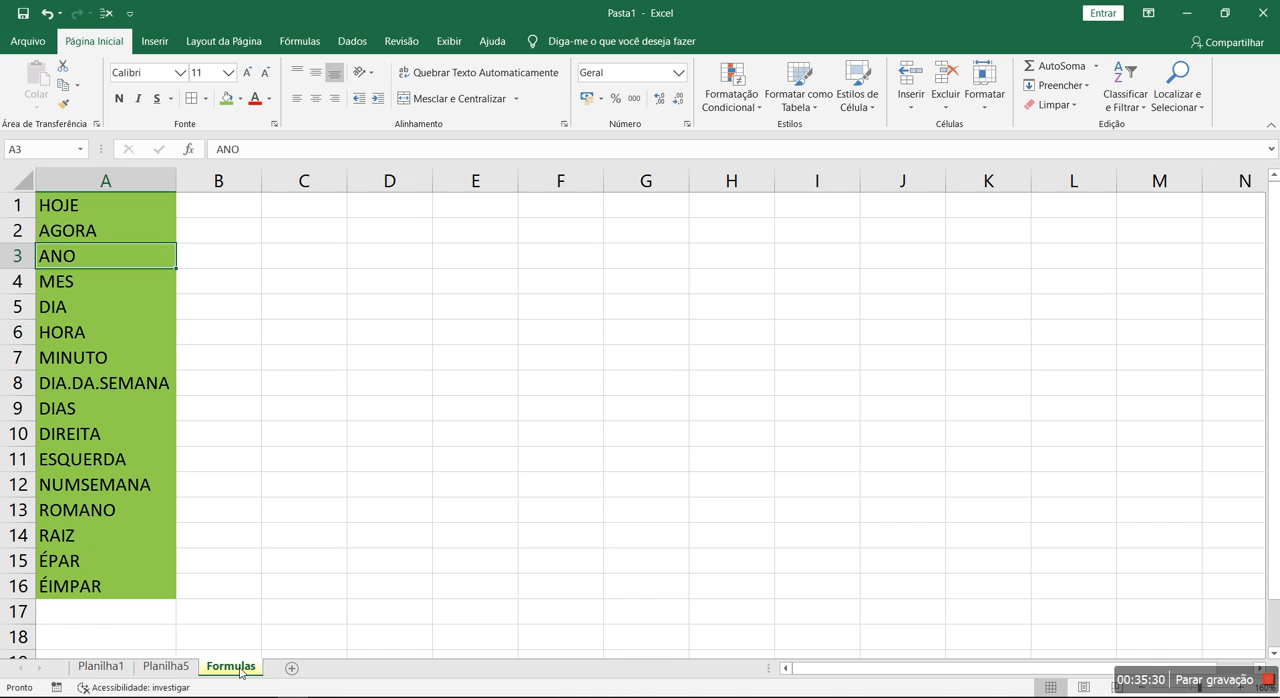
pyautogui.click(145, 229)
pyautogui.click(141, 213)
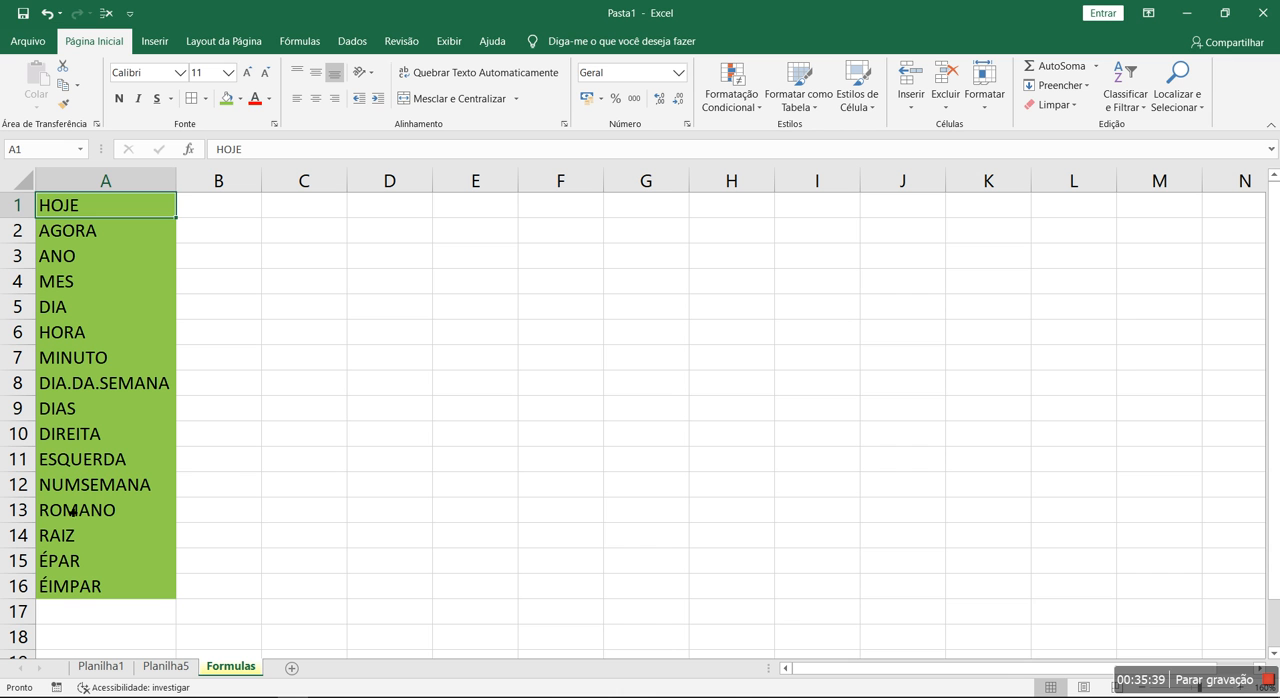
pyautogui.moveTo(83, 434); pyautogui.dragTo(87, 458)
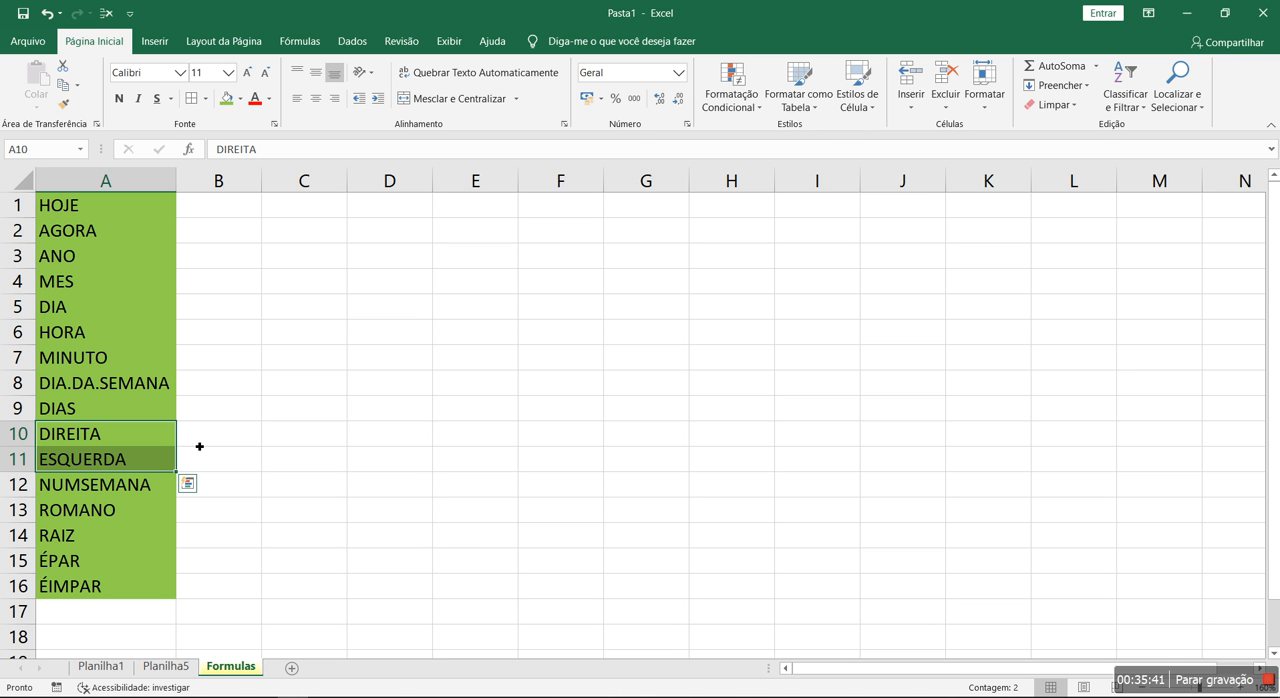
# - Revisit the examples on Planilha5 and Planilha1, and select the whole function list A1:A16 on Formulas
pyautogui.click(165, 667)
pyautogui.click(104, 672)
pyautogui.click(729, 380)
pyautogui.click(799, 347)
pyautogui.click(901, 313)
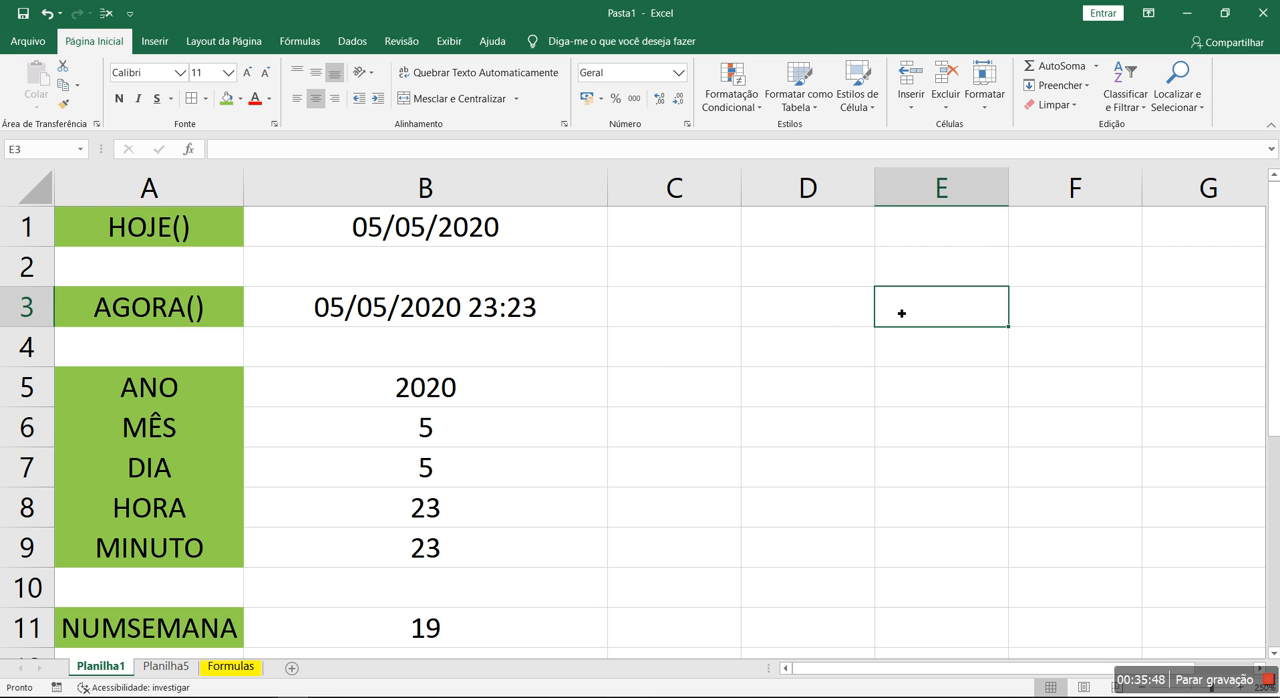
pyautogui.click(230, 667)
pyautogui.moveTo(108, 208); pyautogui.dragTo(98, 590)
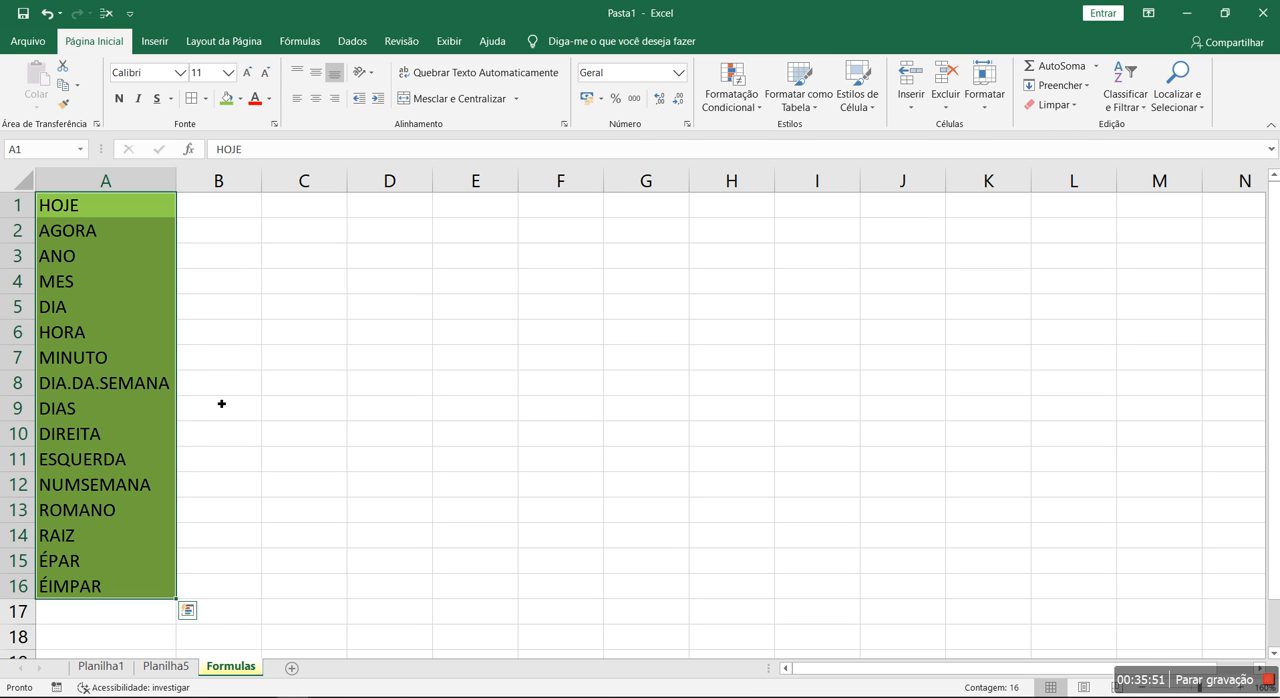